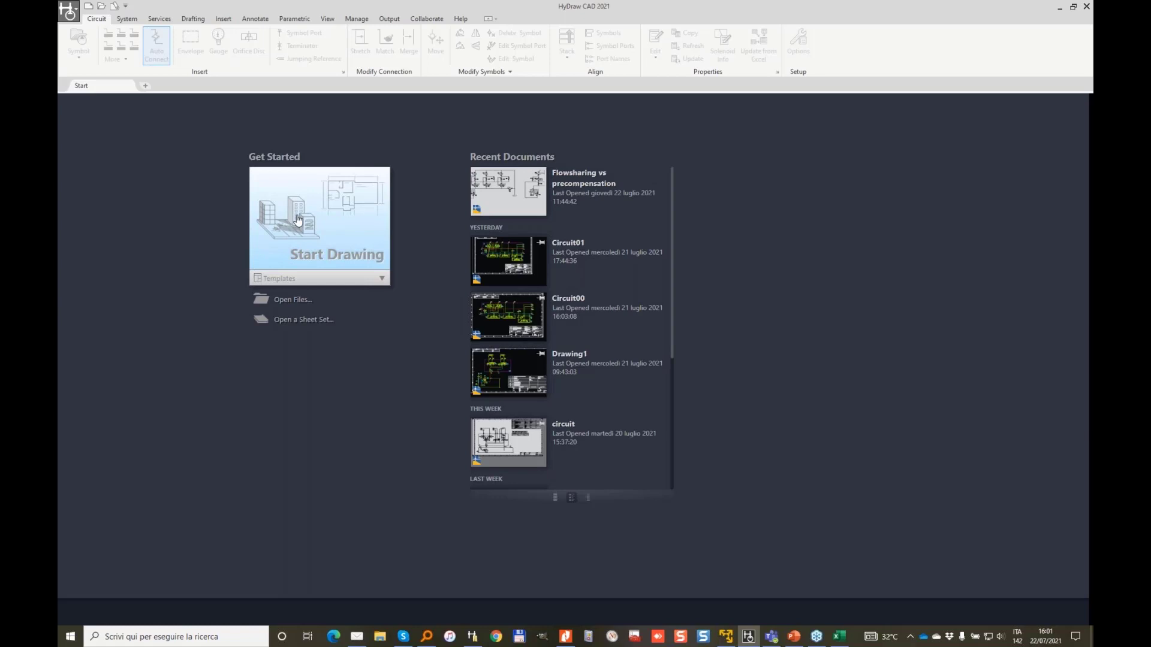
Switch to HyDraw Library Manager and review the unit settings and library paths in its options.
click(473, 637)
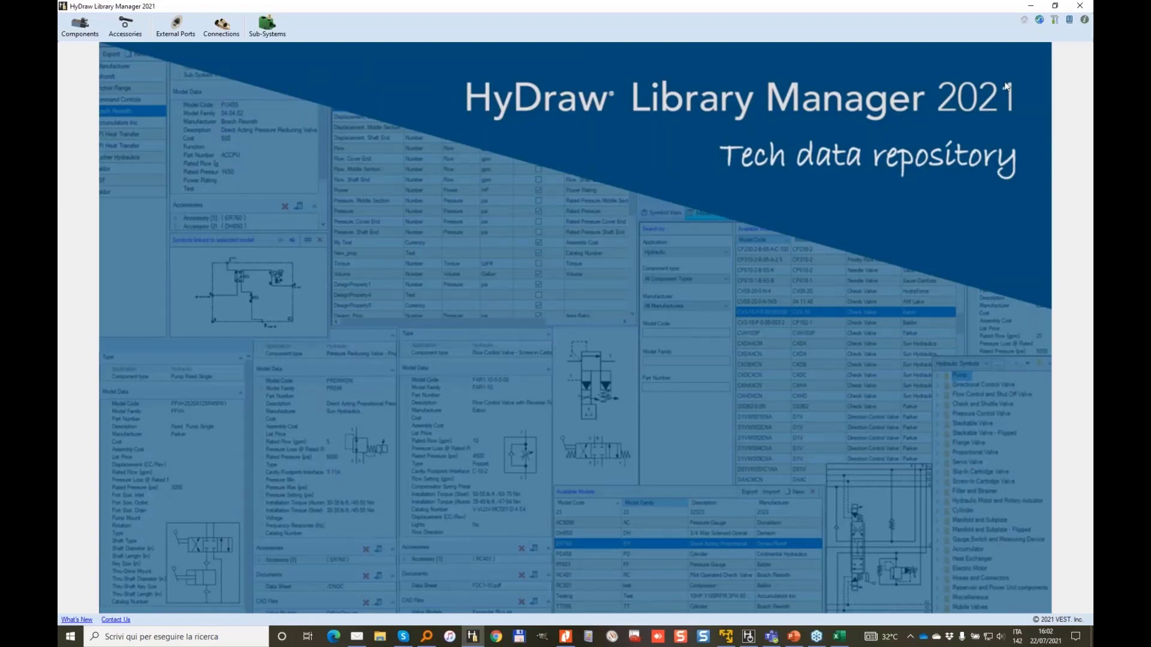
click(1057, 22)
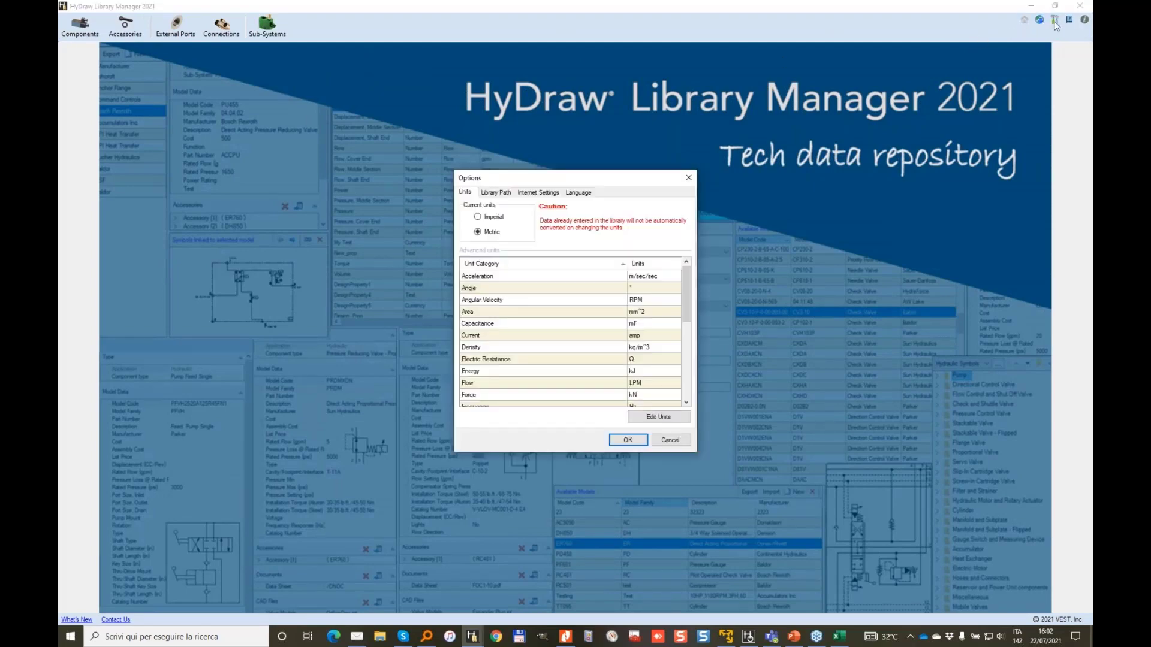
click(496, 195)
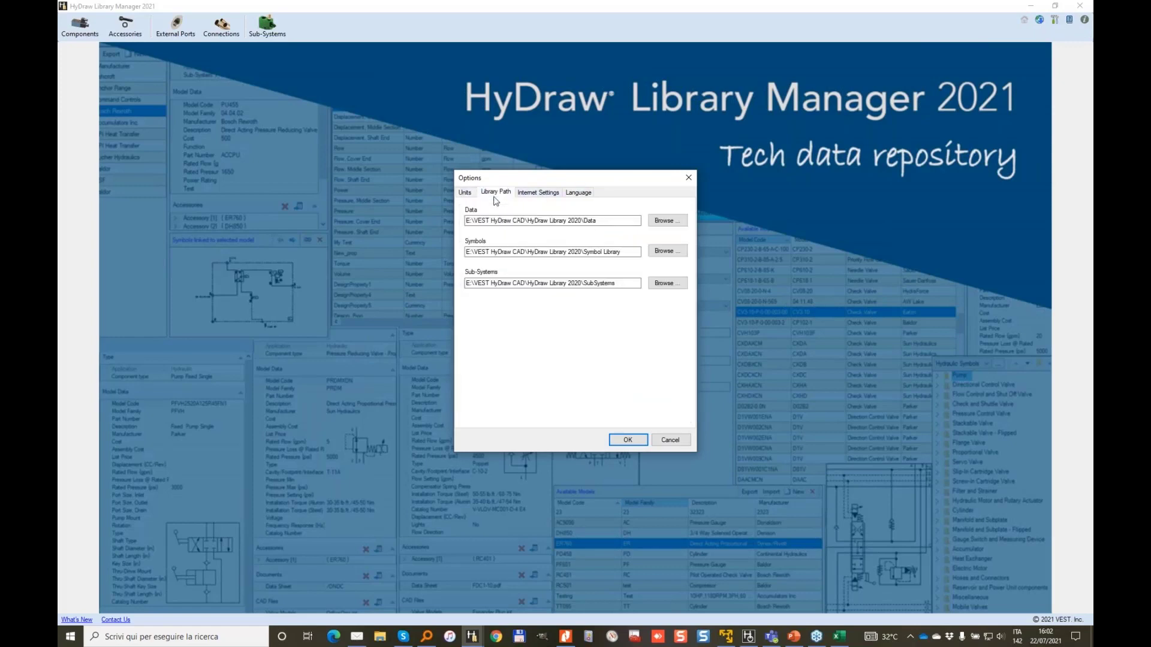
click(670, 441)
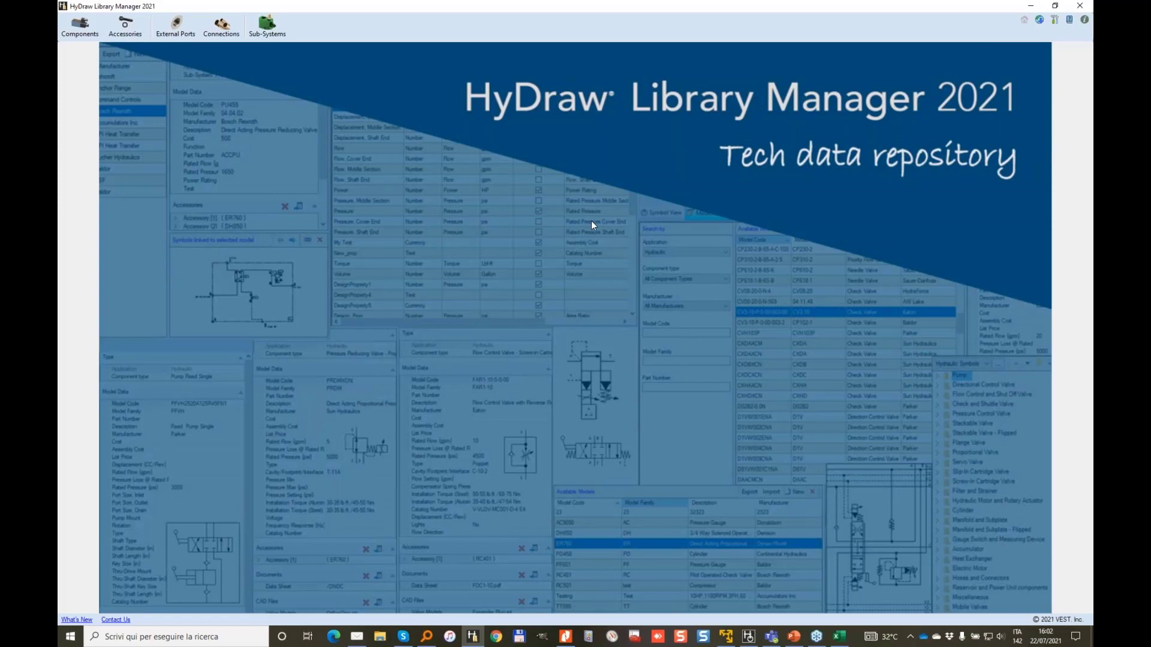
Add a new text-type component model property named "German description".
click(76, 28)
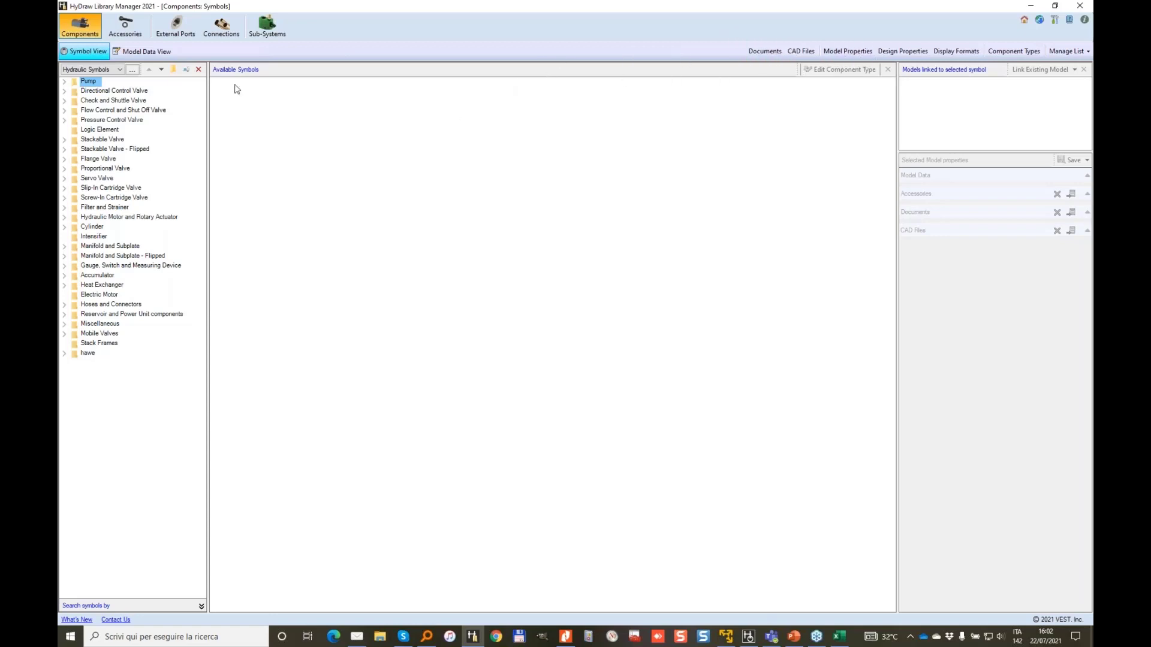
click(851, 49)
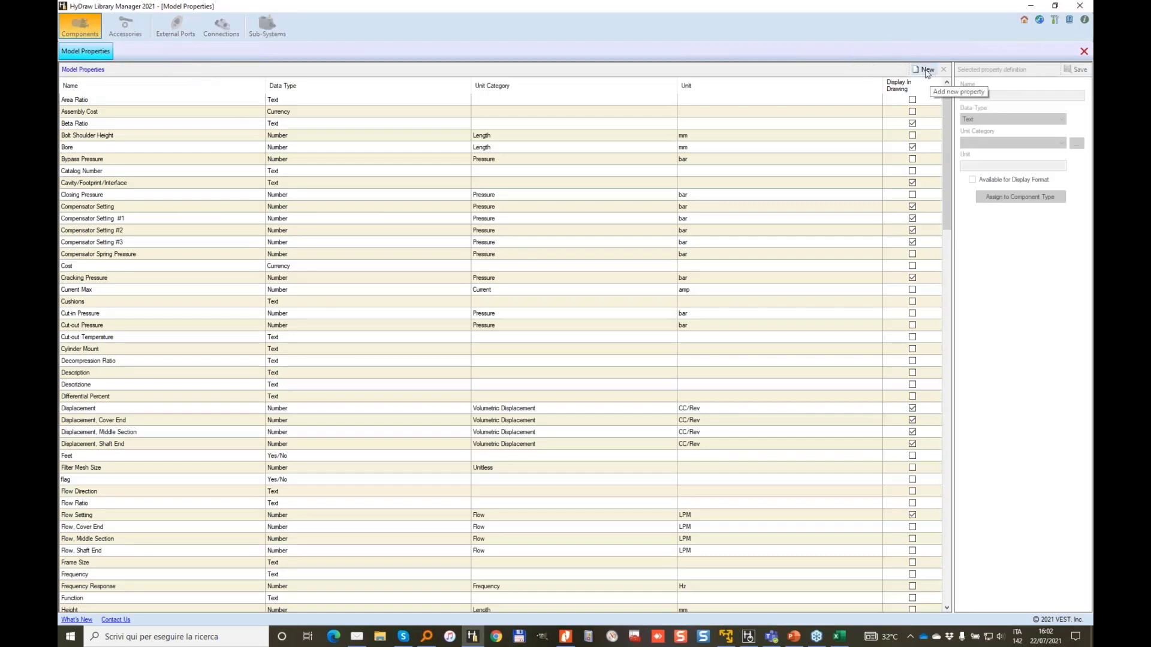
click(926, 70)
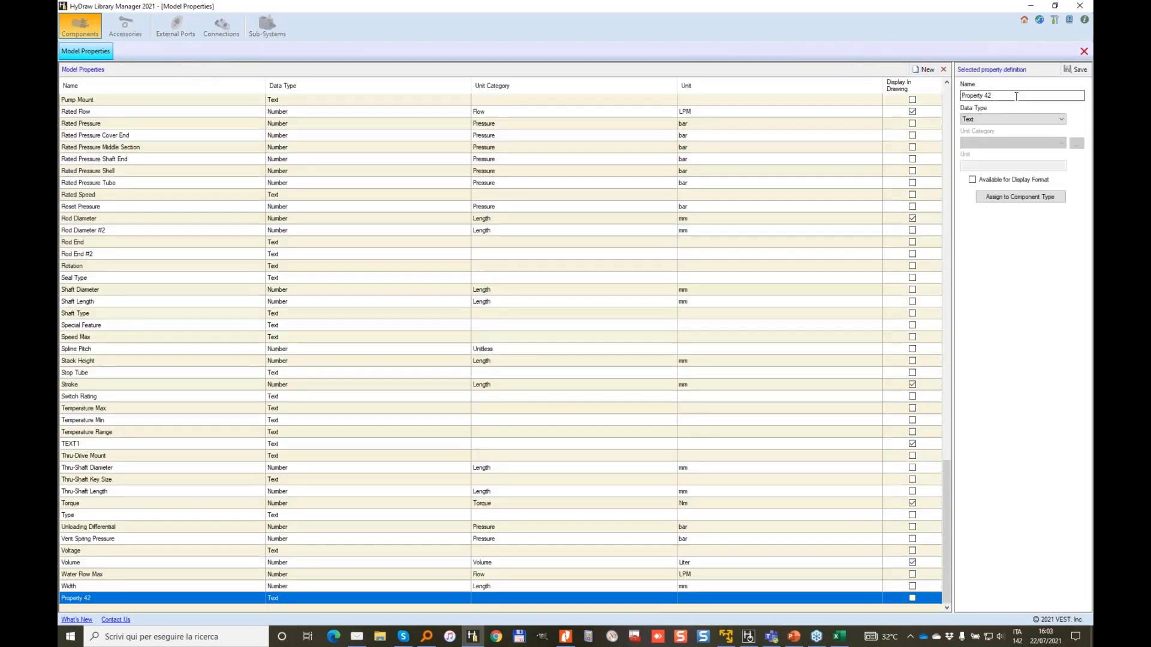
text(German description)
Assign the German description property to all hydraulic component types as the last property, and save the definition.
click(1013, 198)
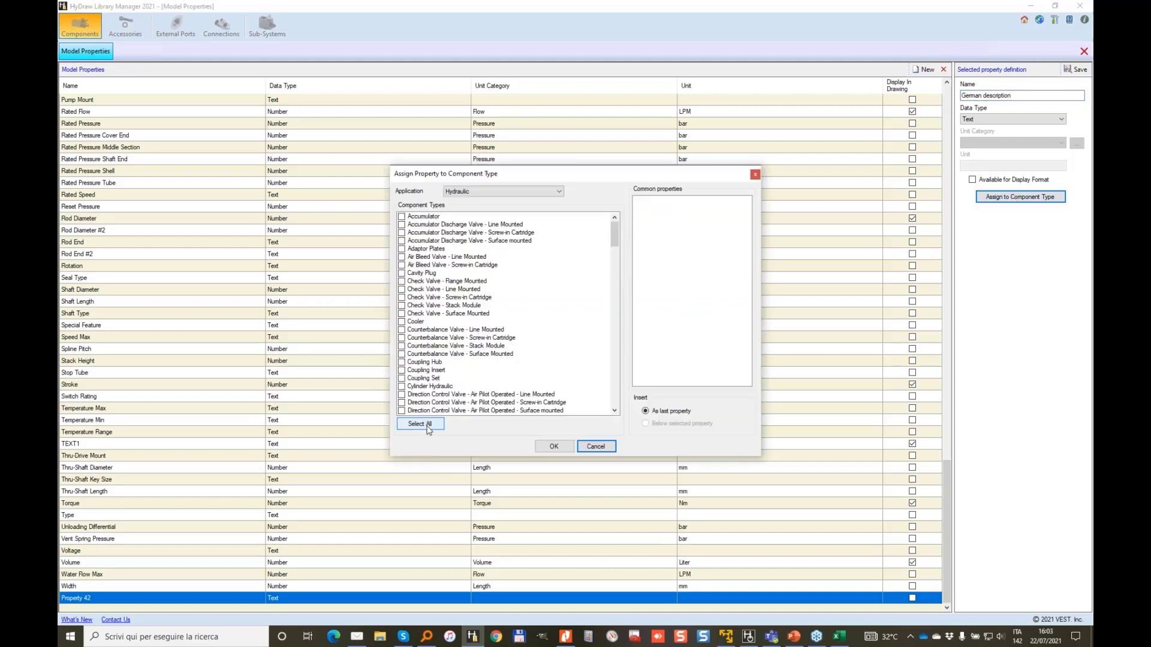
click(554, 445)
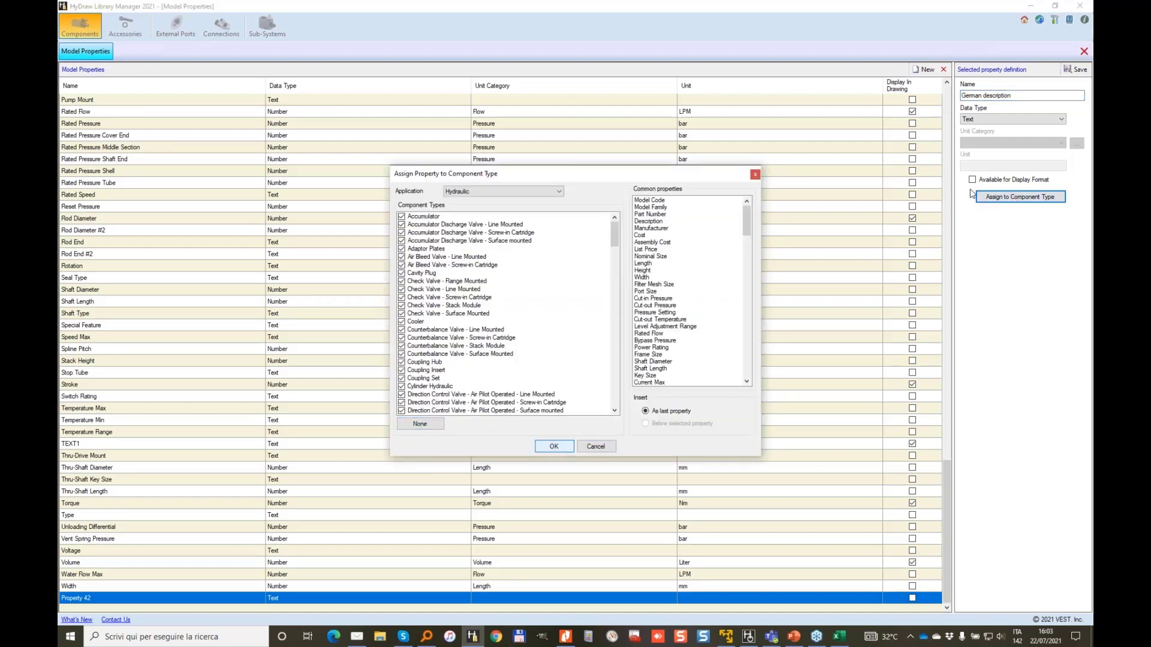
click(1078, 70)
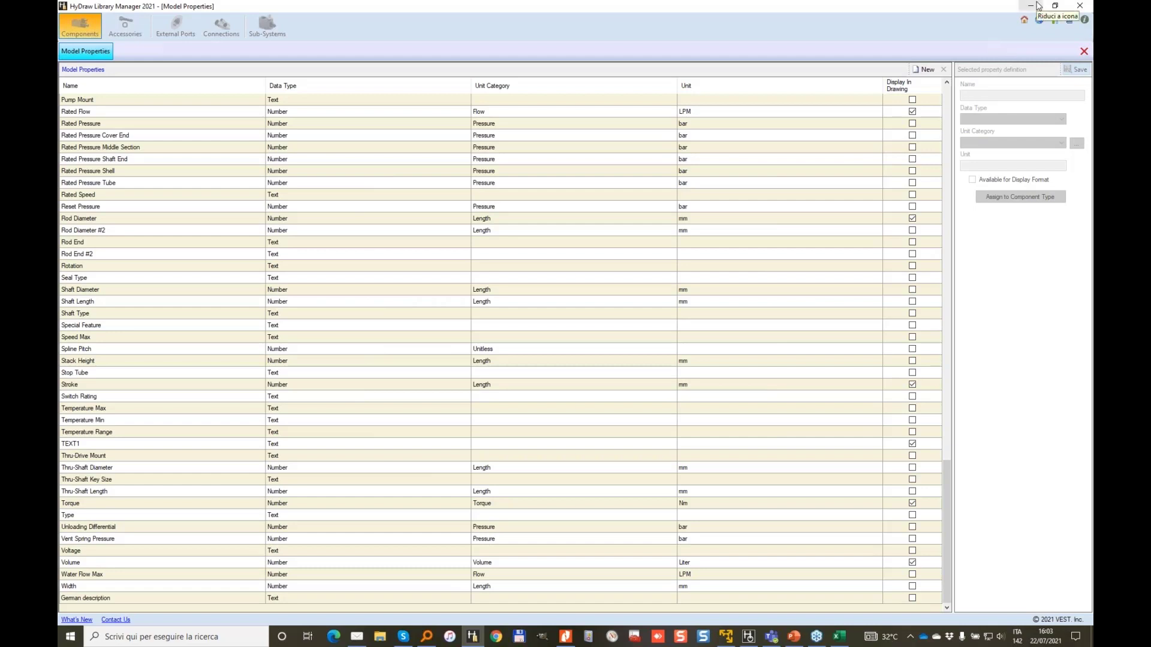
click(1084, 52)
Switch to the ModelCodesWebinar.xlsx workbook in Excel and check how far the component list extends in the ModelFamily column.
mouse_move(846, 638)
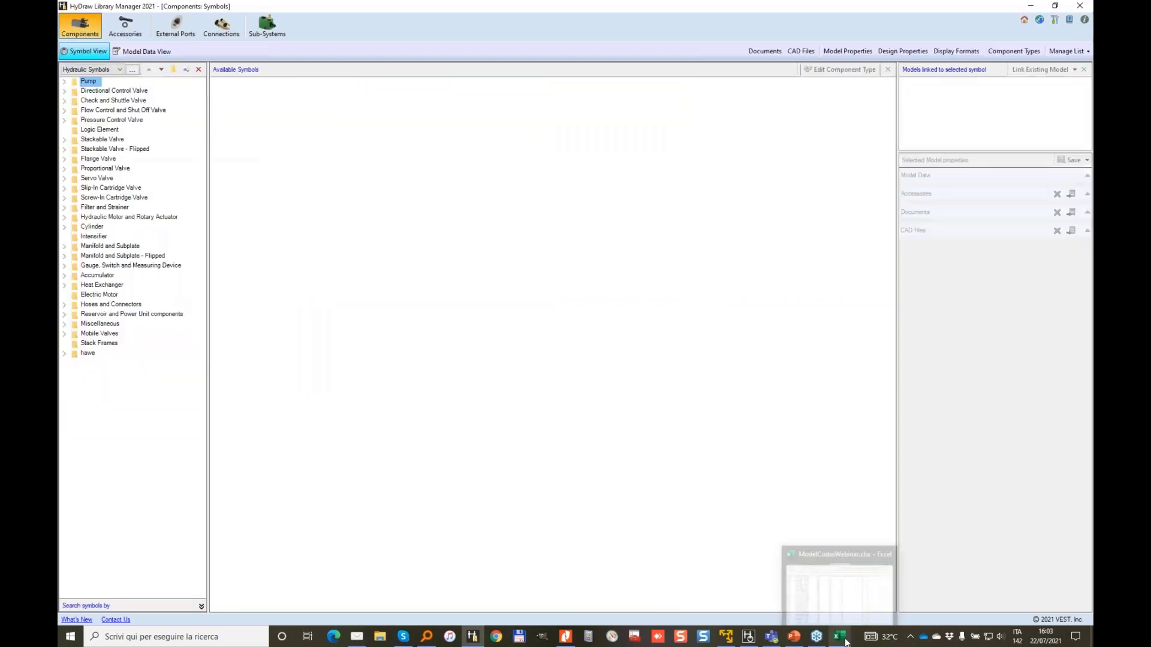
click(835, 578)
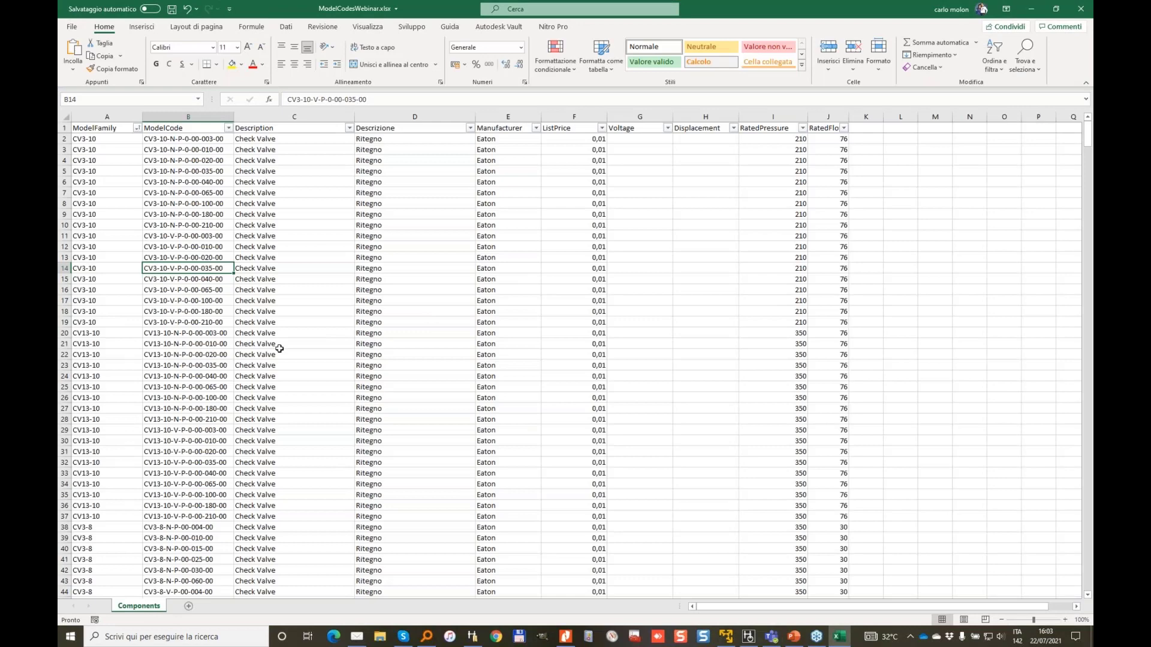
click(281, 345)
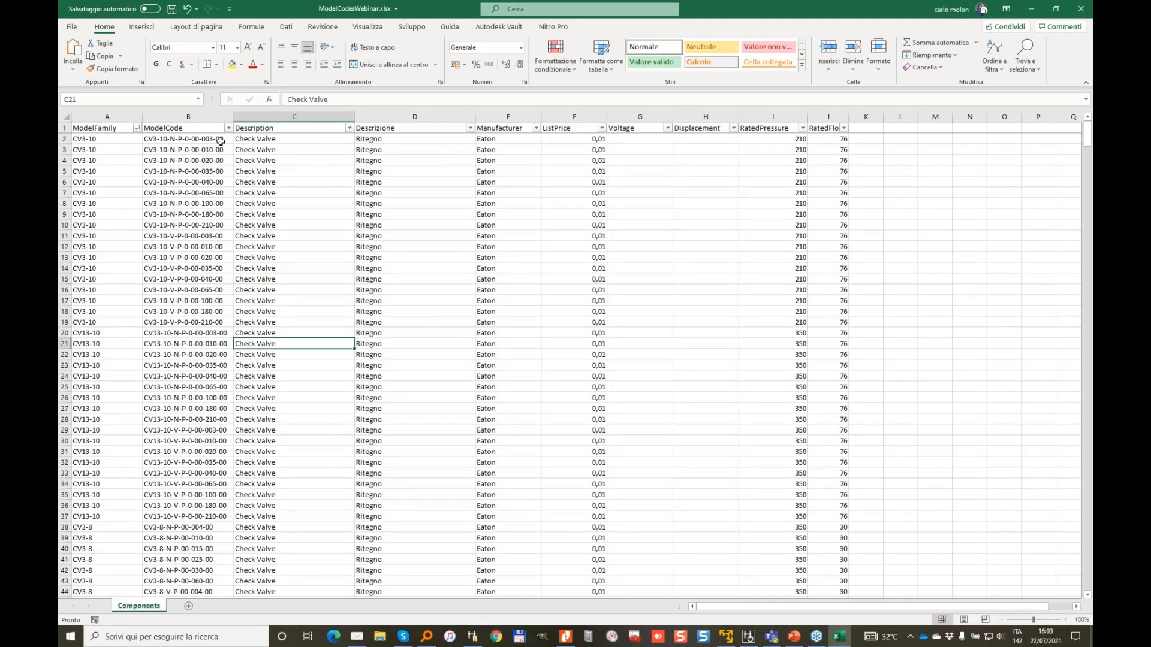
click(150, 301)
key(Left)
key(ctrl+Down)
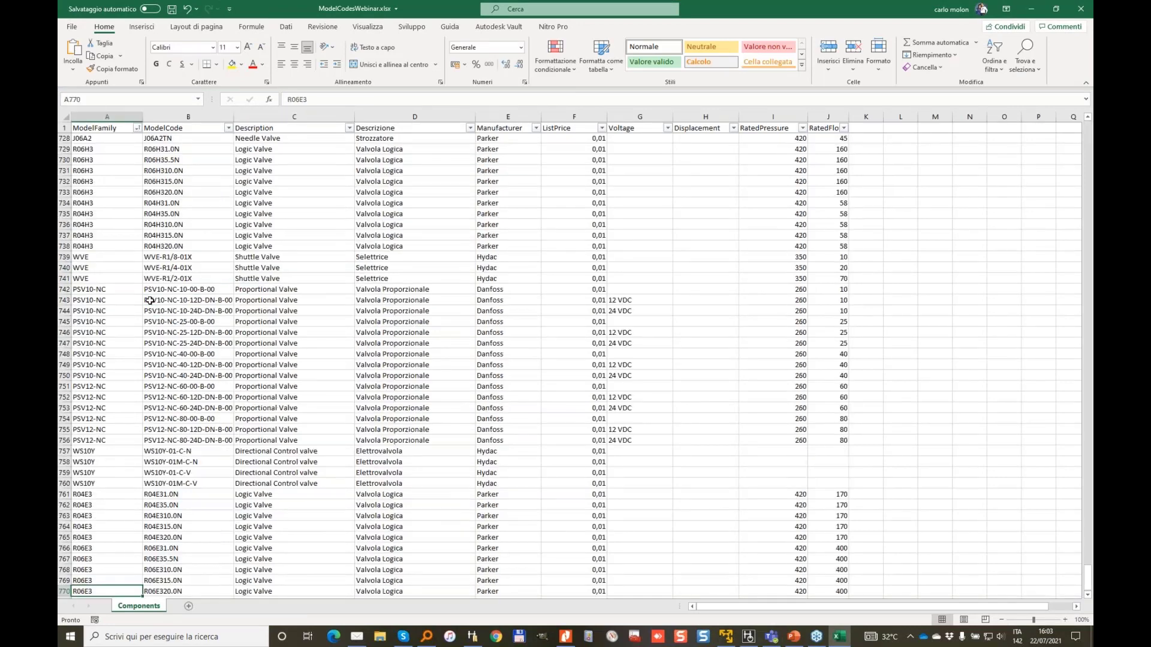
key(Up)
key(Up)
key(ctrl+Up)
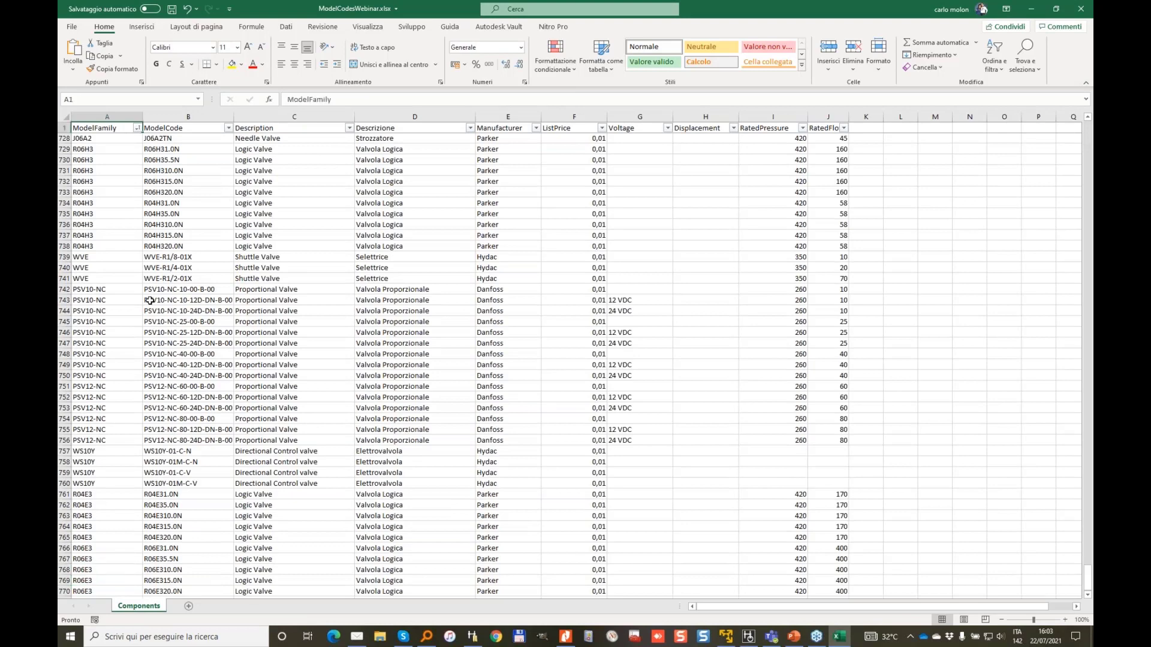
Examine the valve rows near the end of the list and the columns from ModelFamily to the rated flow.
click(241, 334)
click(227, 312)
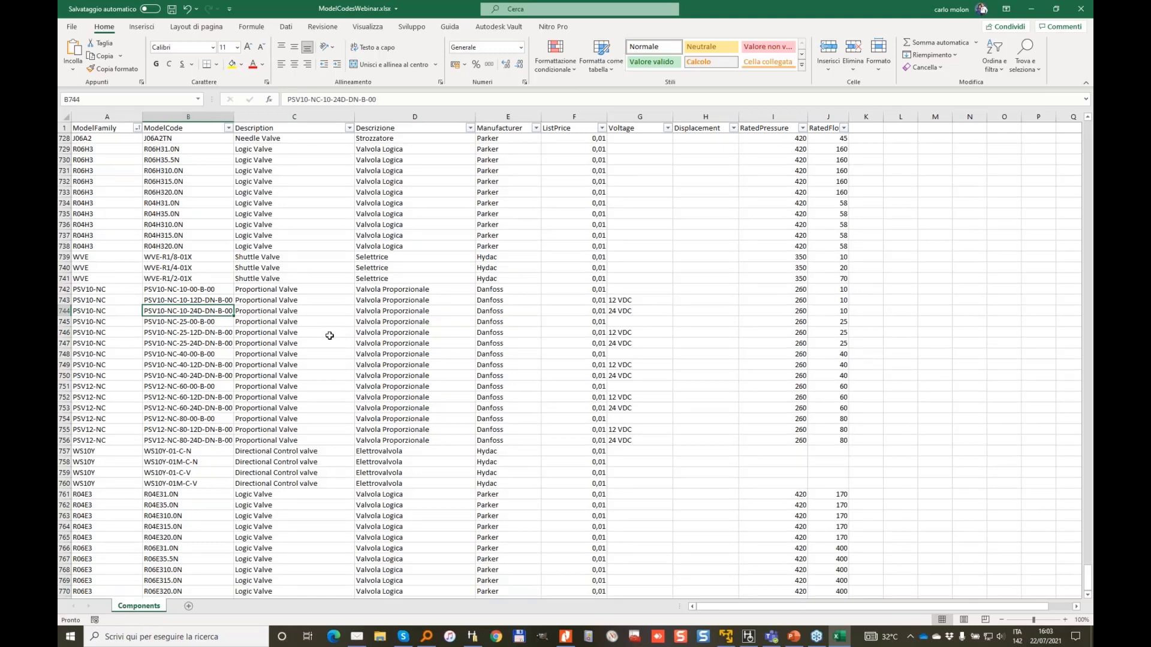
scroll(330, 336, up, 2)
scroll(336, 294, up, 3)
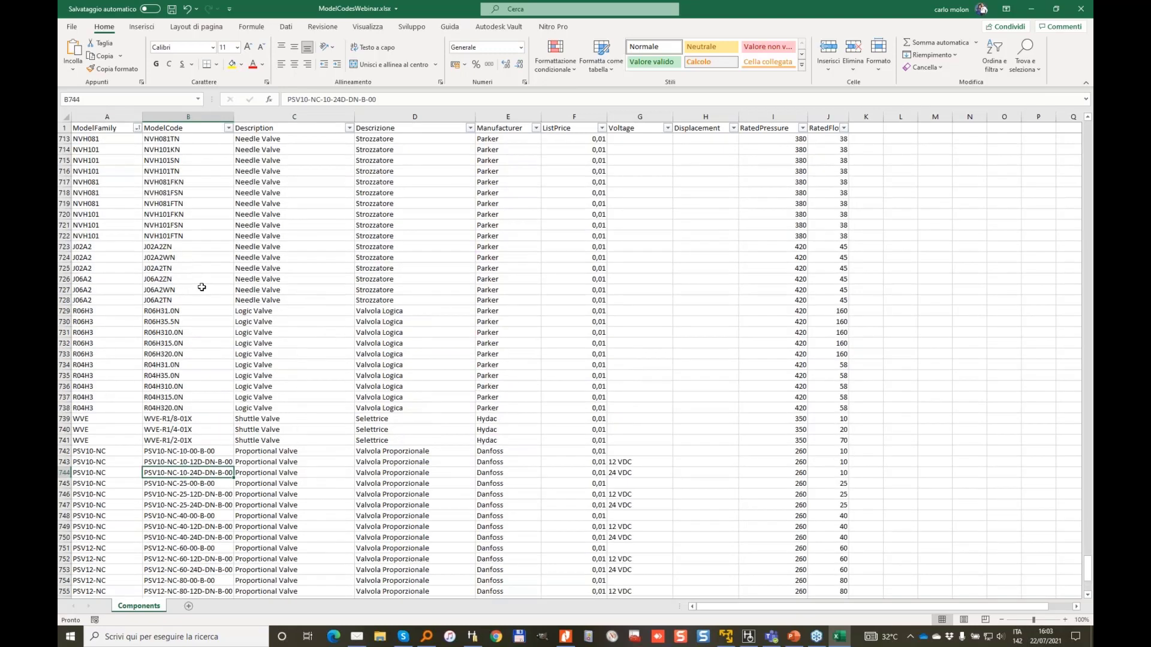
click(180, 289)
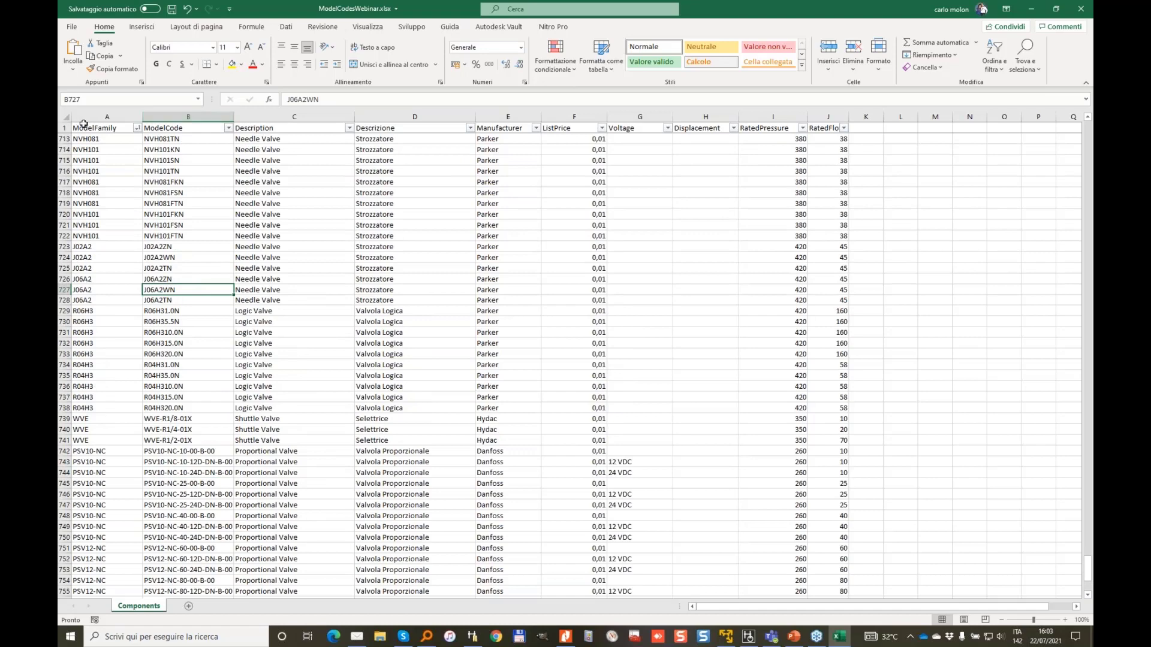
click(102, 116)
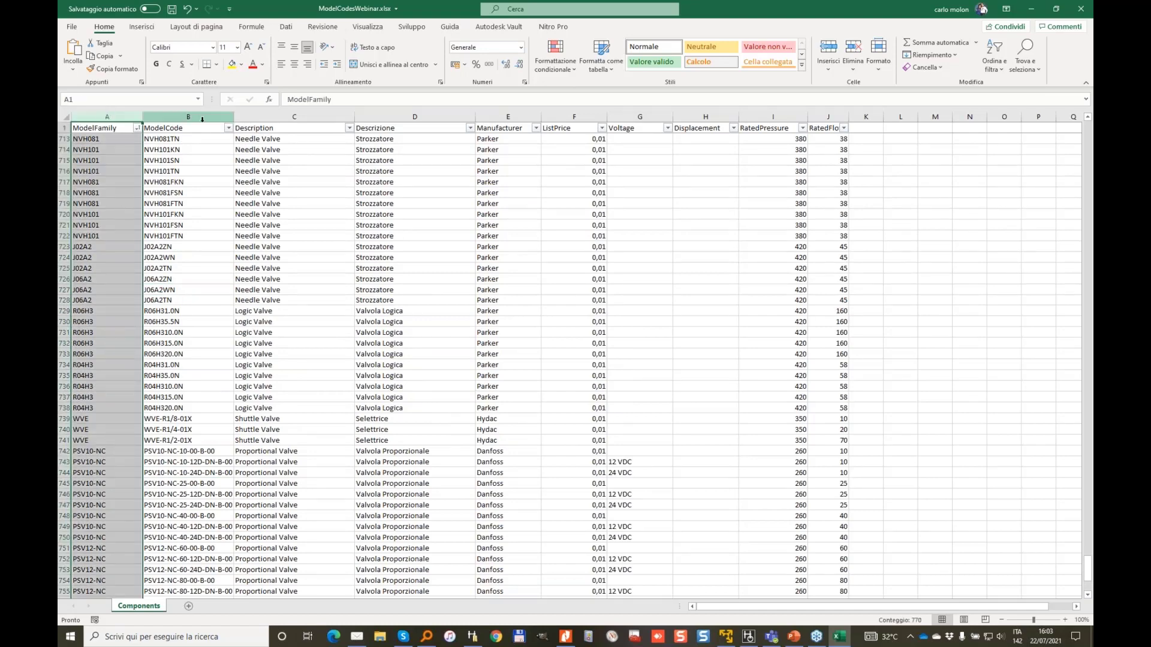
click(202, 118)
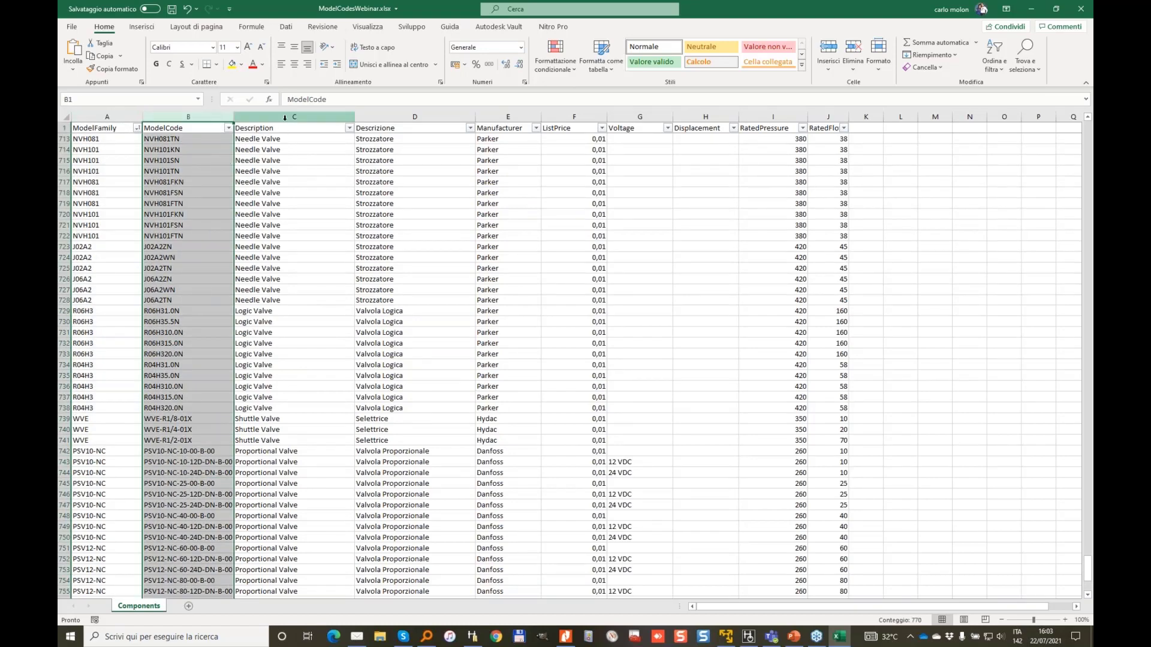
click(285, 117)
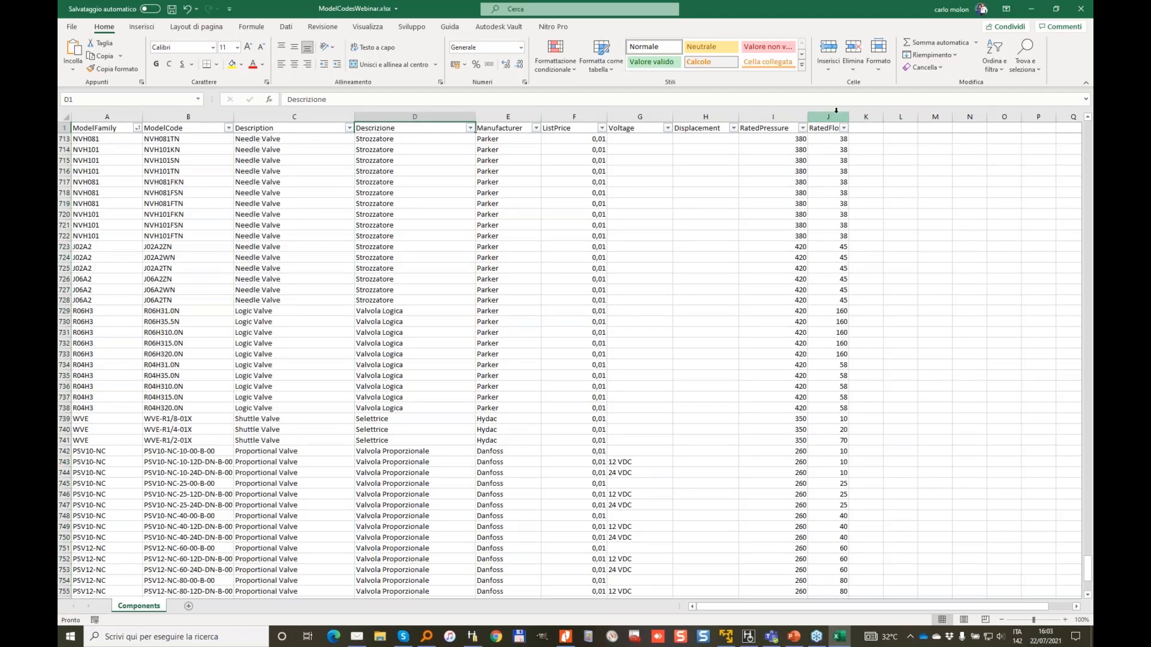
click(828, 117)
click(447, 267)
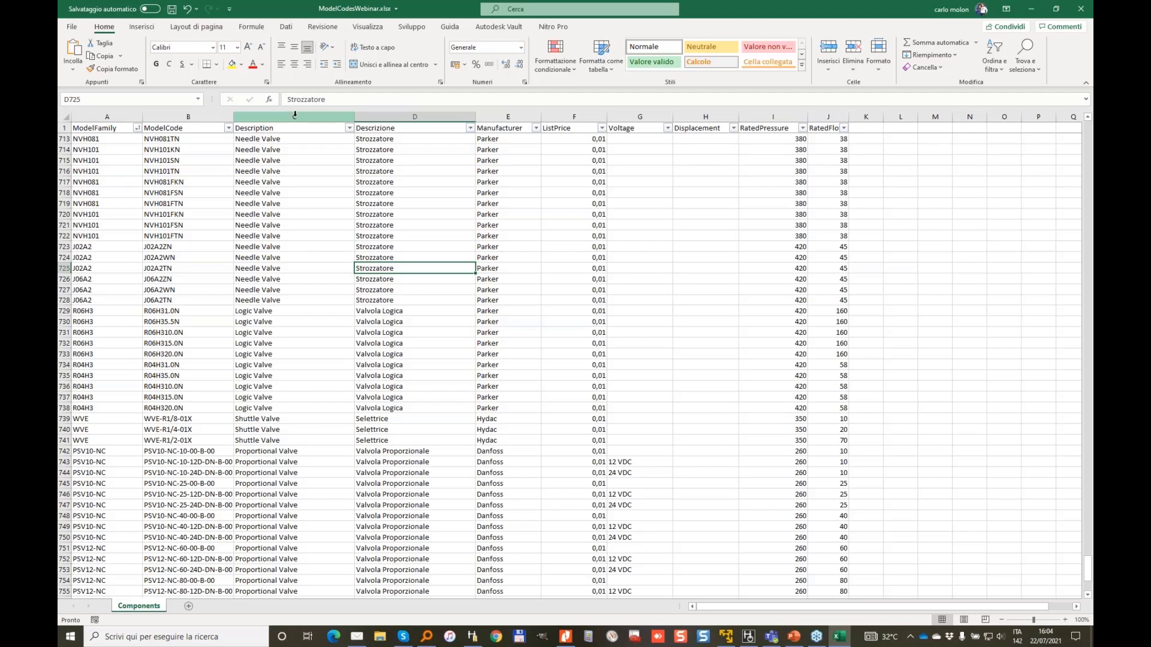
Examine the ModelFamily, Description, Descrizione, Manufacturer and ListPrice columns around the gear pump rows.
scroll(270, 153, up, 10)
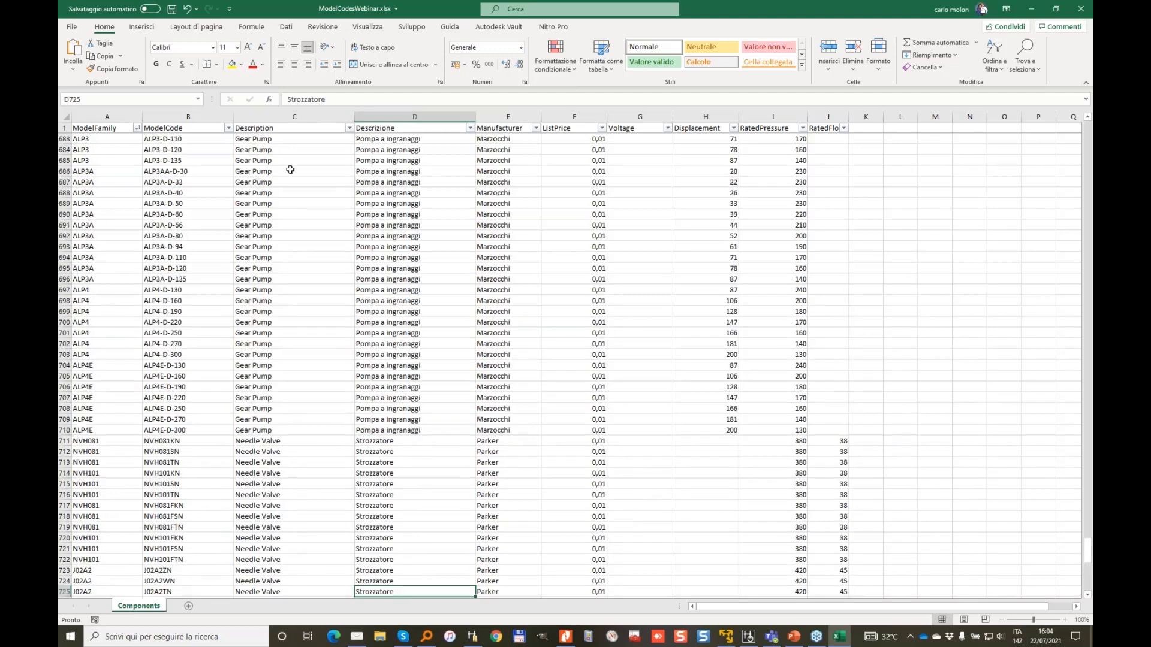
scroll(290, 169, up, 1)
click(107, 116)
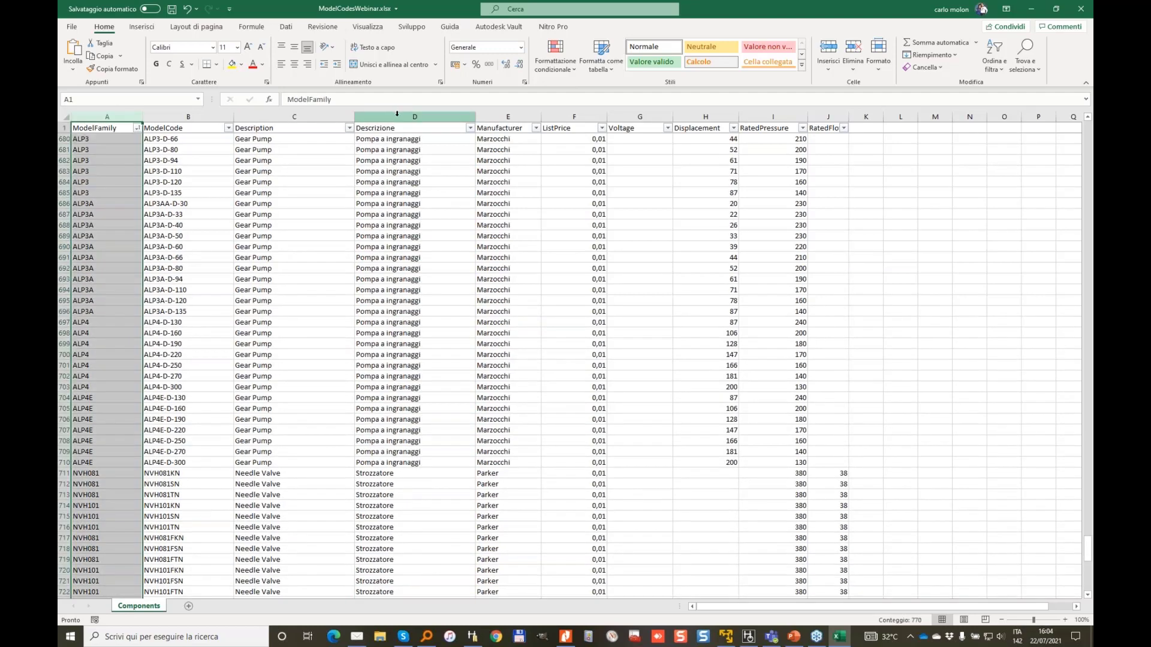
click(295, 116)
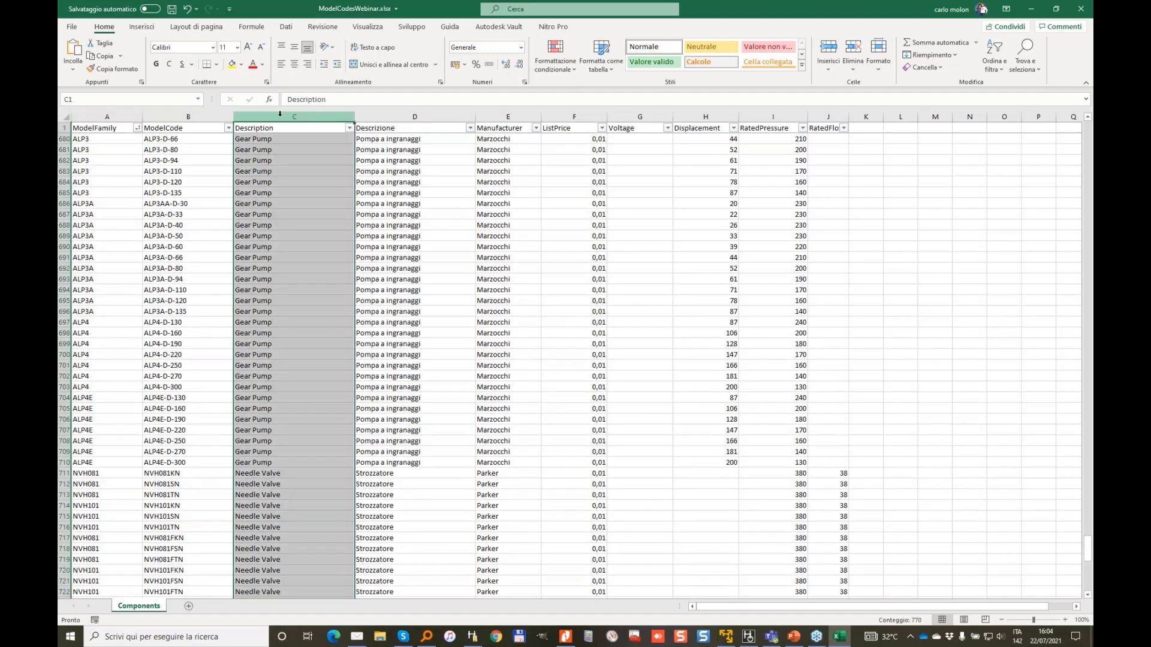
click(415, 115)
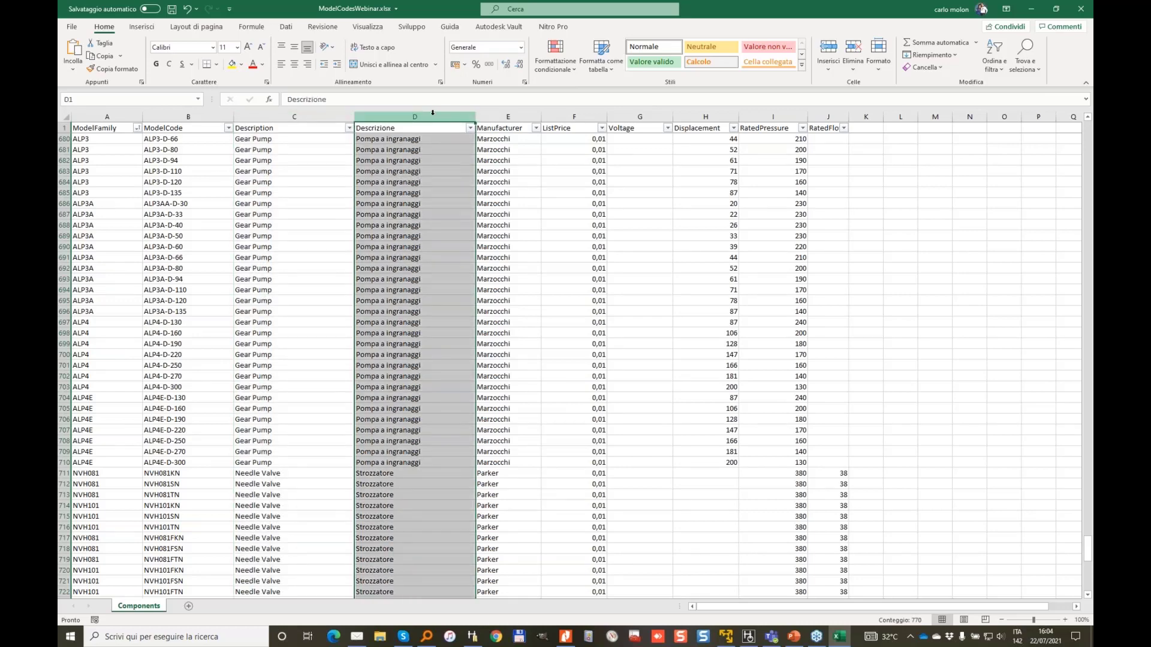
click(510, 116)
click(565, 116)
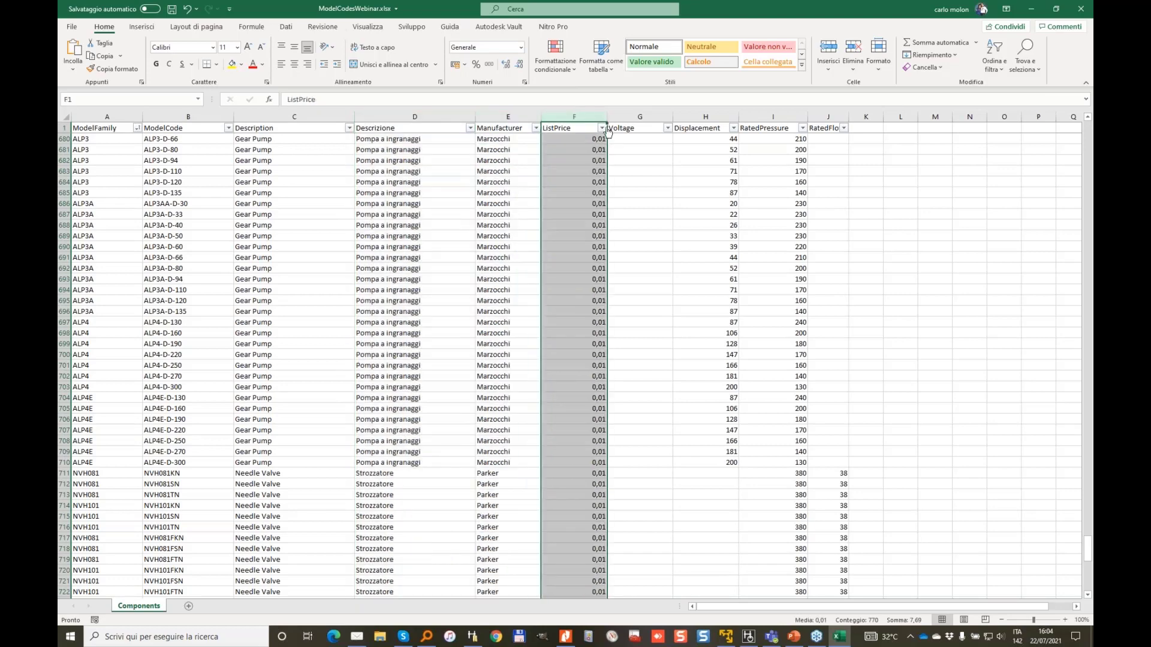
Inspect the individual ListPrice values of the Marzocchi gear pumps.
click(590, 161)
scroll(594, 198, up, 3)
click(590, 149)
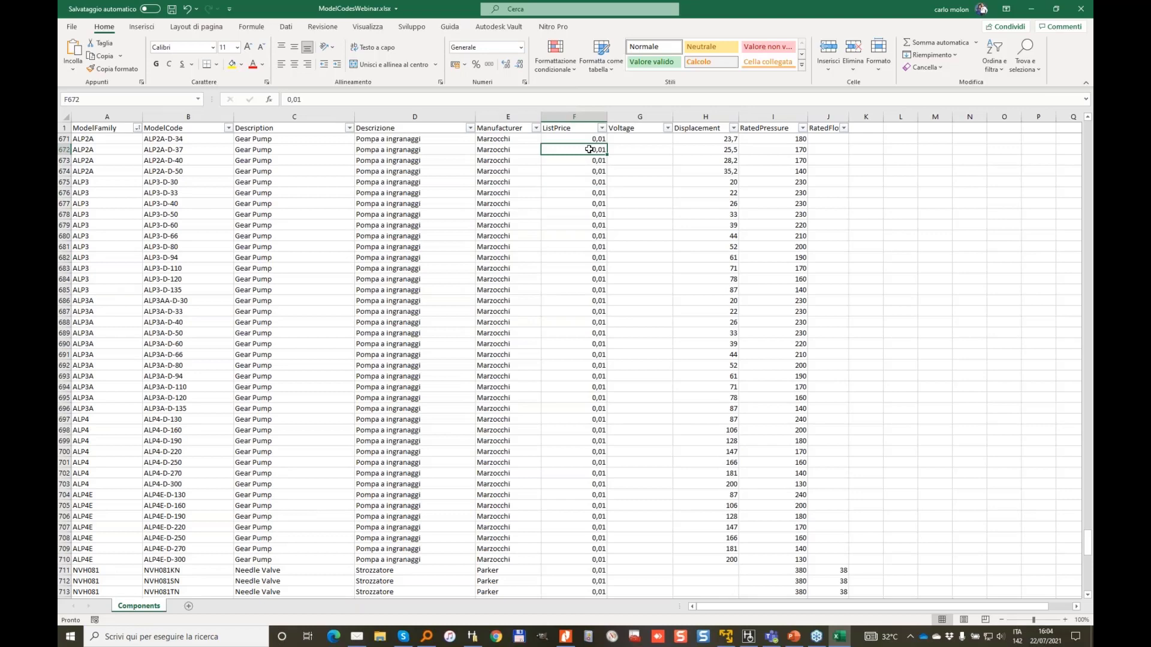
click(587, 117)
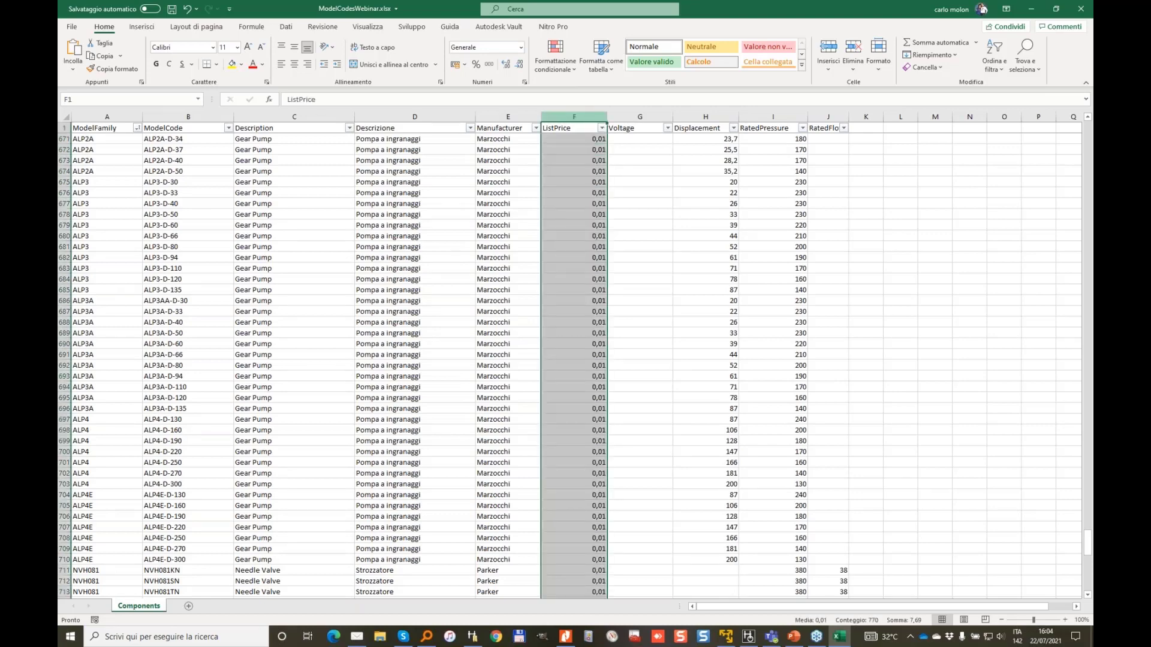
click(590, 193)
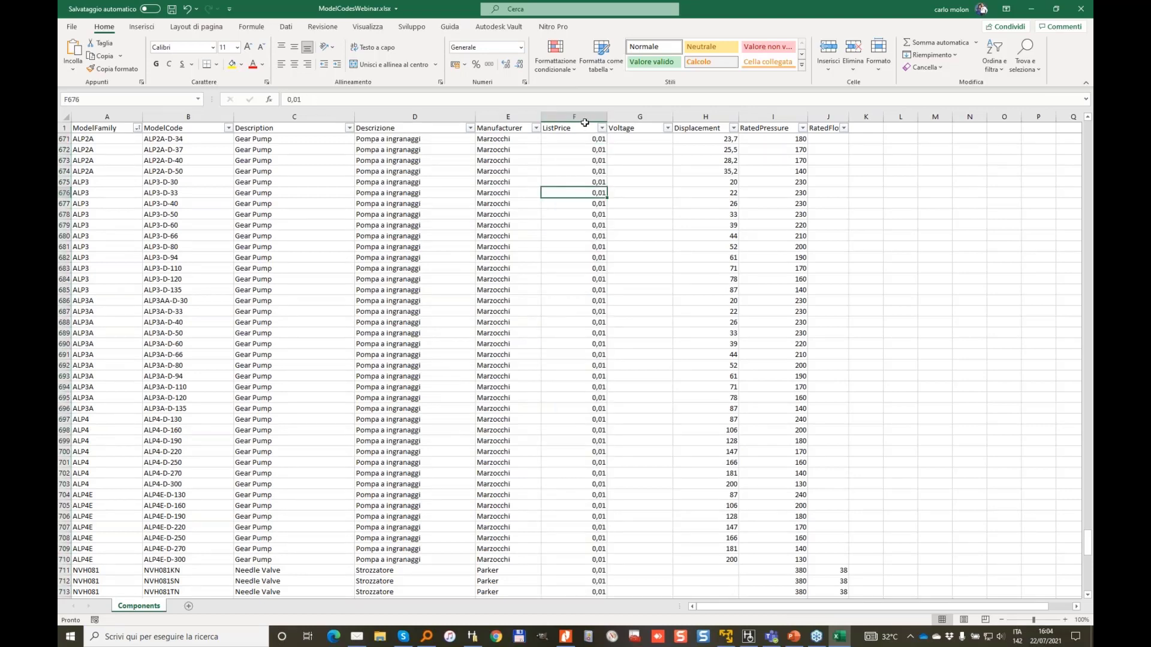
click(598, 160)
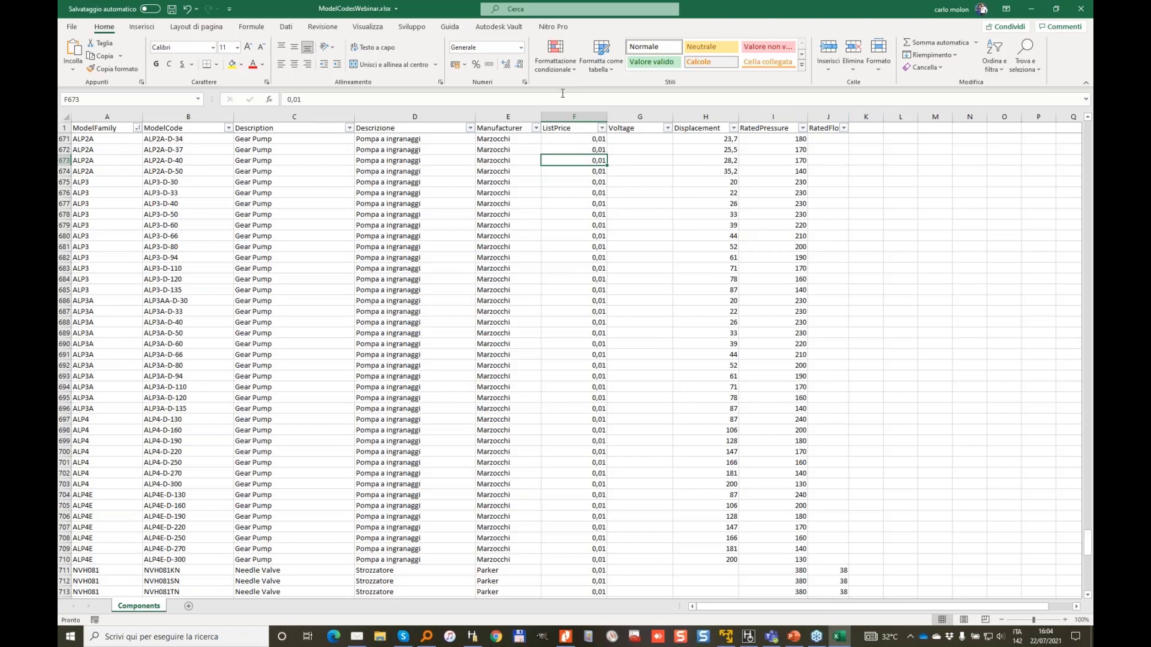
Close the ModelCodesWebinar.xlsx workbook, saving its changes.
click(1085, 14)
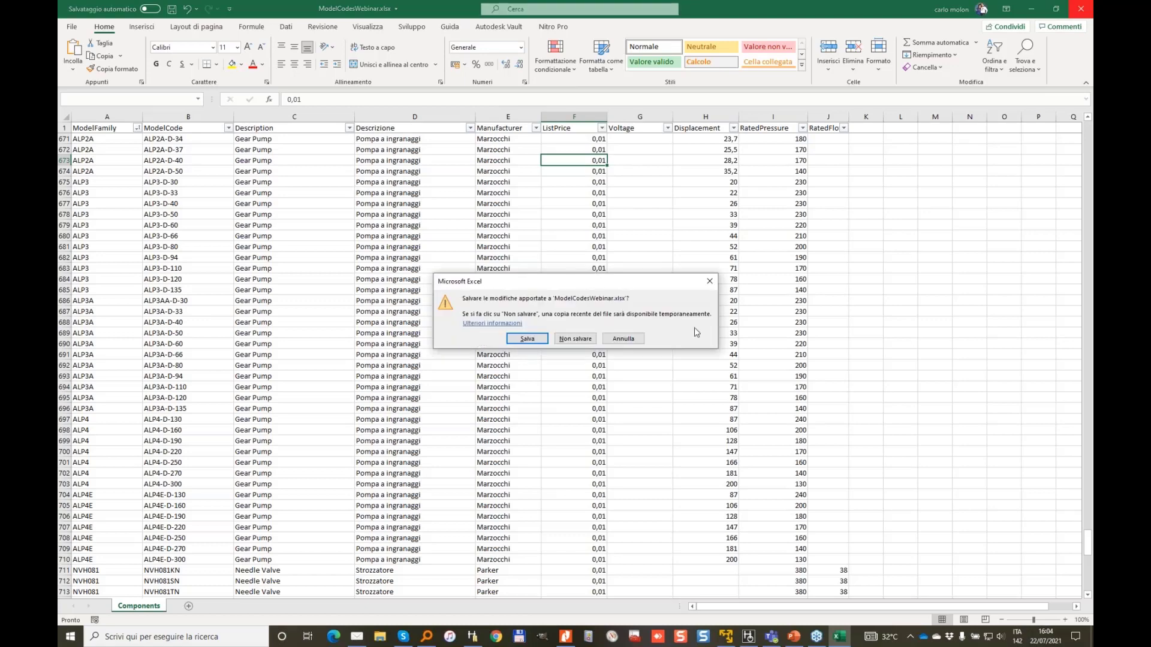
click(527, 339)
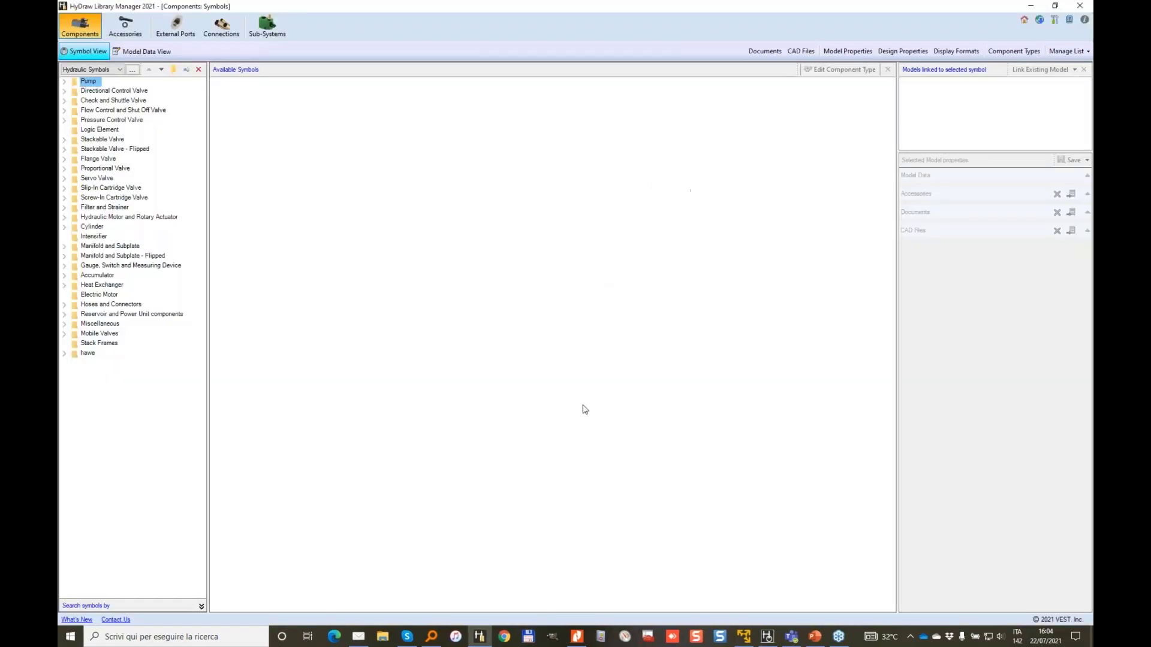
Switch to HyDraw CAD and start a new drawing from the HyDraw Start.dwt template.
click(768, 638)
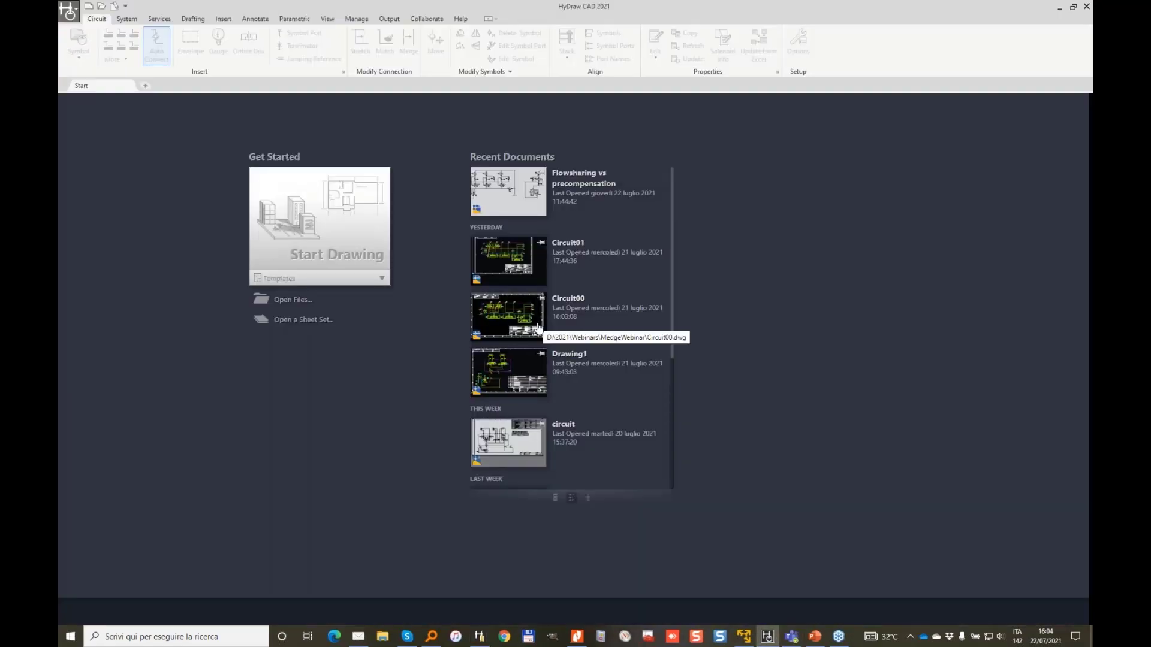
click(383, 280)
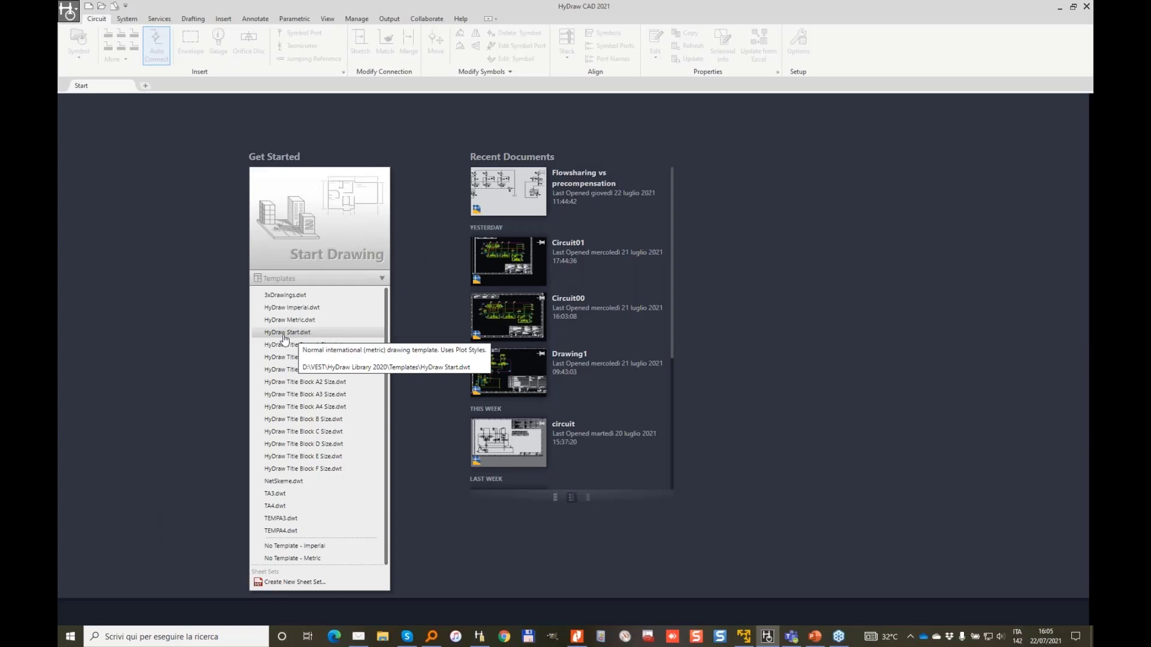
click(285, 333)
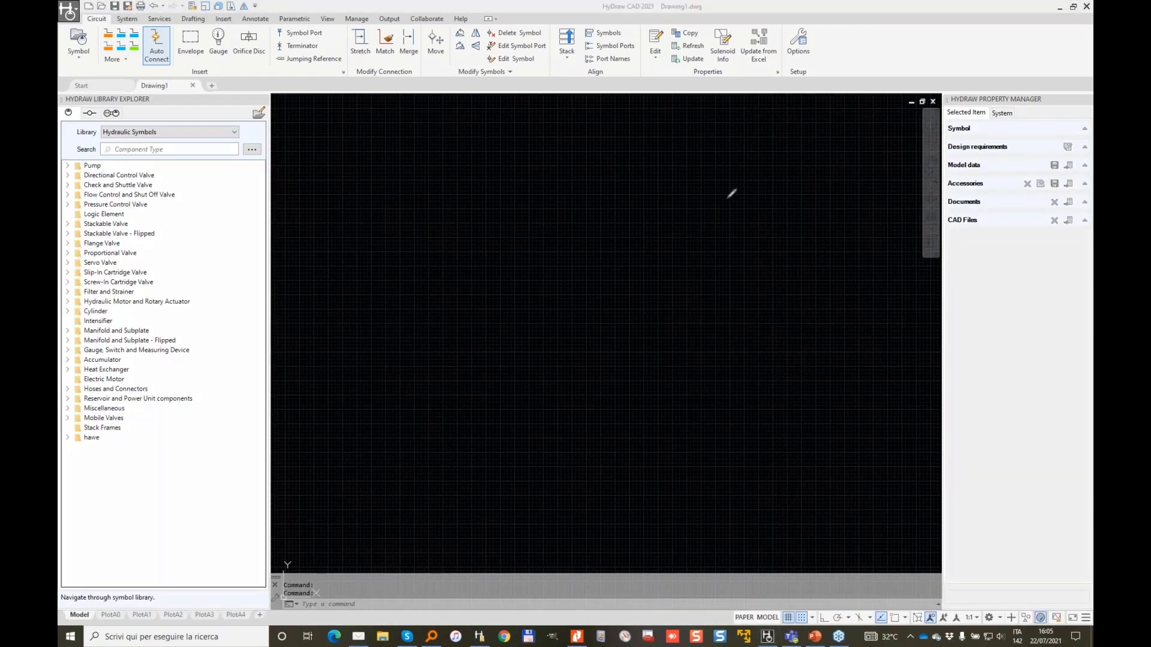
mouse_move(80, 8)
mouse_down()
mouse_move(66, 28)
mouse_move(535, 84)
mouse_move(633, 5)
mouse_move(85, 20)
mouse_up()
mouse_move(63, 91)
mouse_down()
mouse_move(76, 474)
mouse_move(287, 239)
mouse_move(180, 93)
mouse_move(60, 91)
mouse_up()
mouse_move(940, 80)
mouse_down()
mouse_move(943, 237)
mouse_move(1038, 473)
mouse_move(1089, 79)
mouse_move(939, 64)
mouse_up()
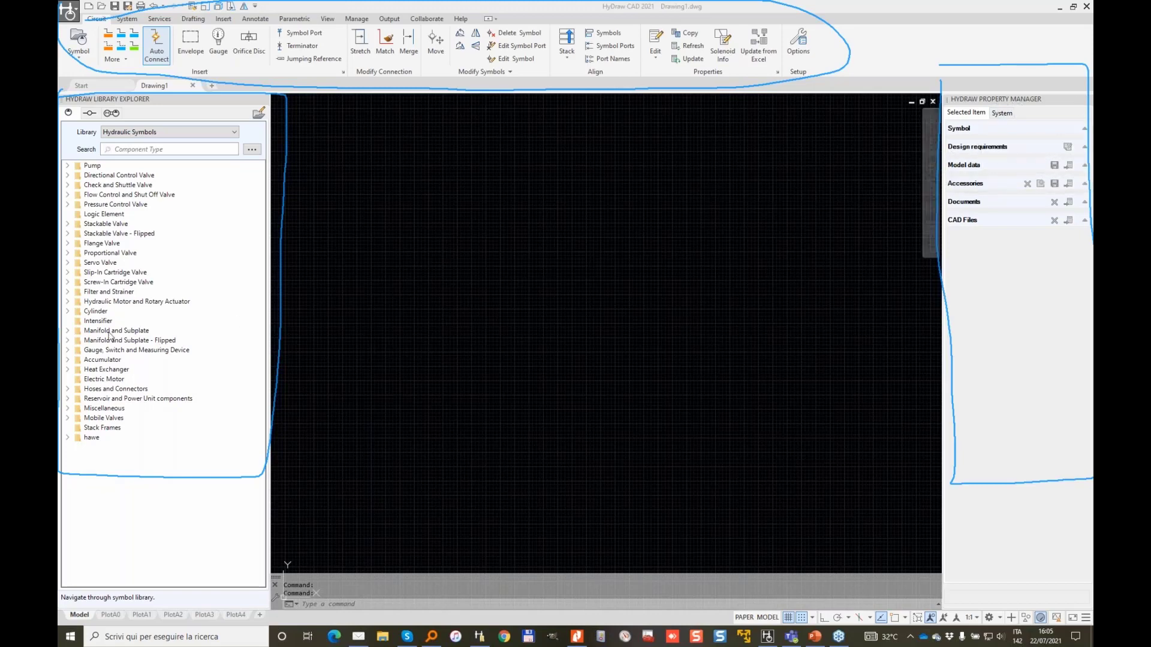
Insert the first fixed pump symbol from the Hydraulic Symbols library and move it slightly up and to the right in the drawing.
click(408, 267)
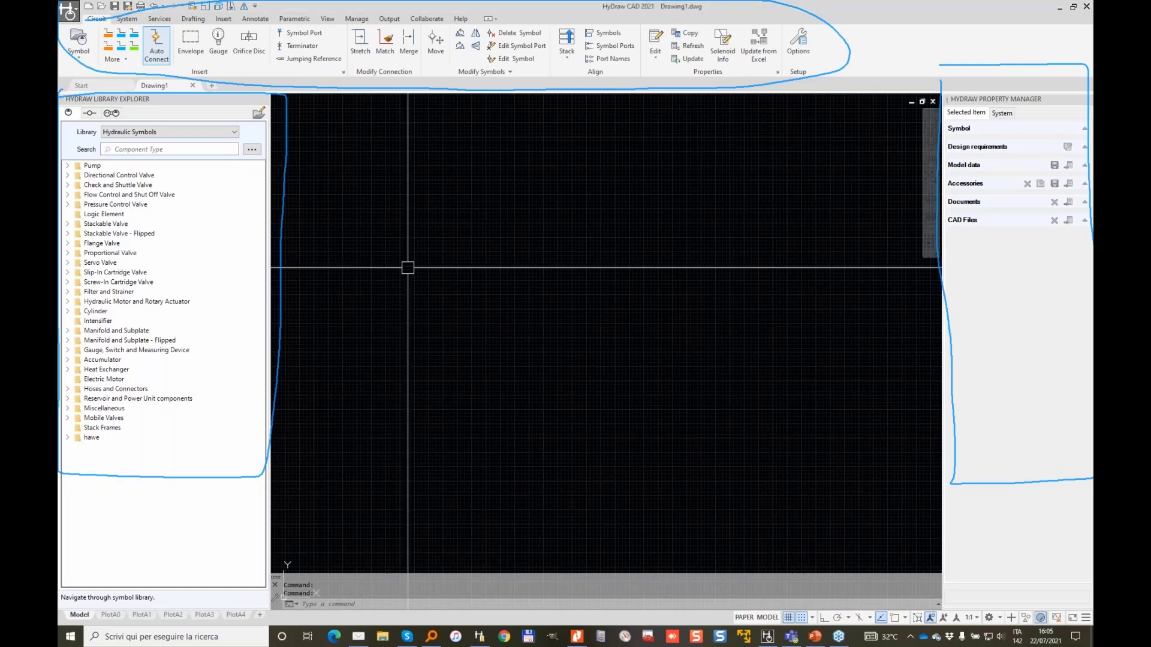
scroll(406, 268, down, 2)
middle_drag(391, 337, 494, 322)
scroll(526, 372, up, 2)
mouse_move(529, 373)
middle_down()
mouse_move(539, 239)
mouse_move(539, 250)
middle_up()
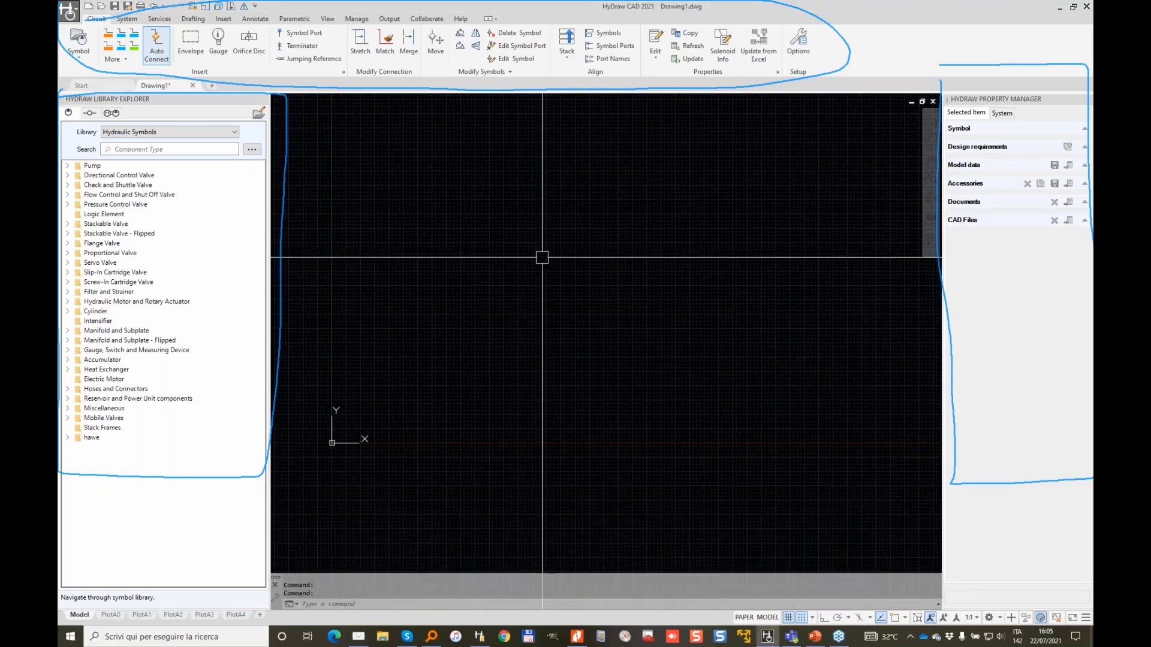
click(67, 165)
click(79, 176)
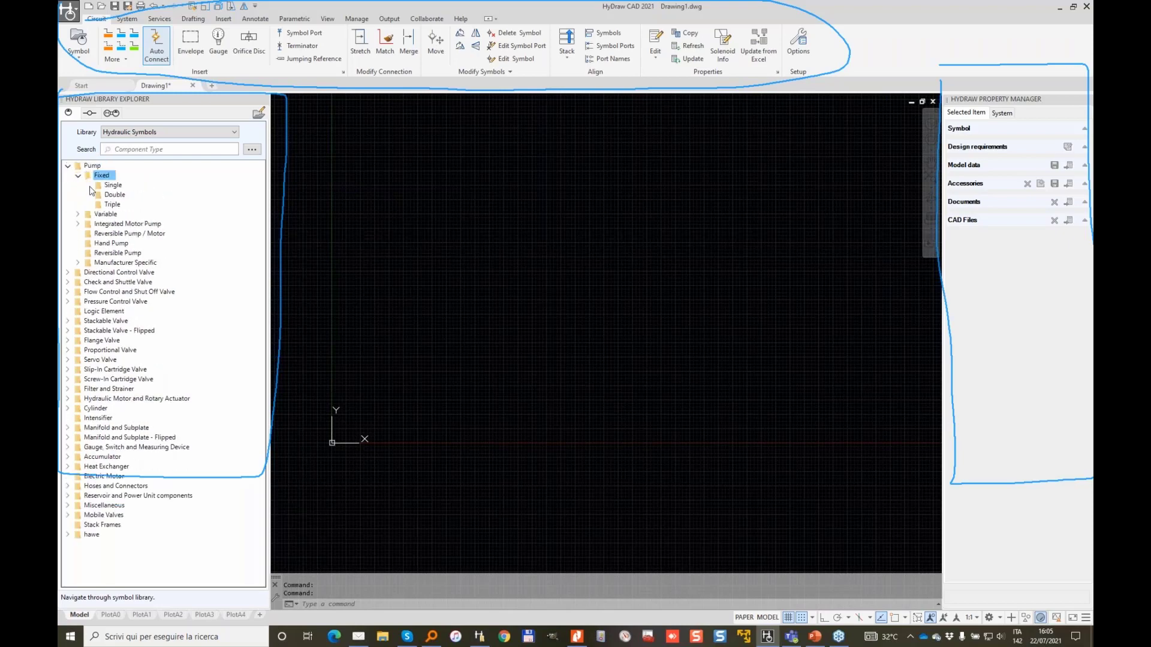
double_click(102, 175)
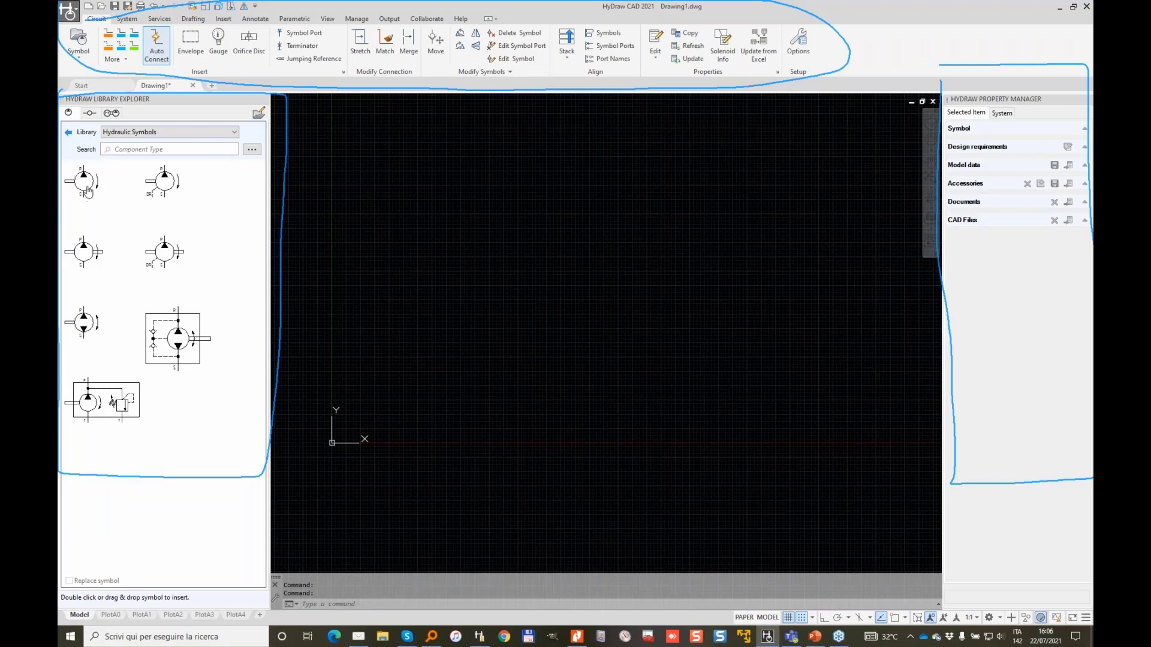
drag(88, 191, 478, 330)
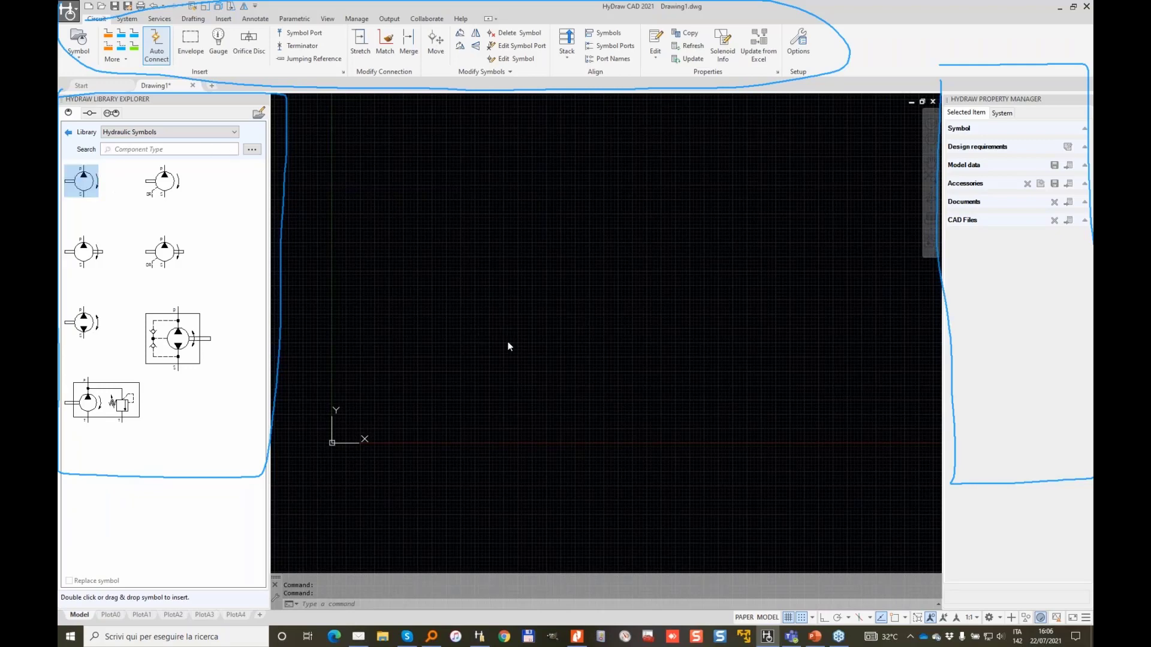
click(477, 334)
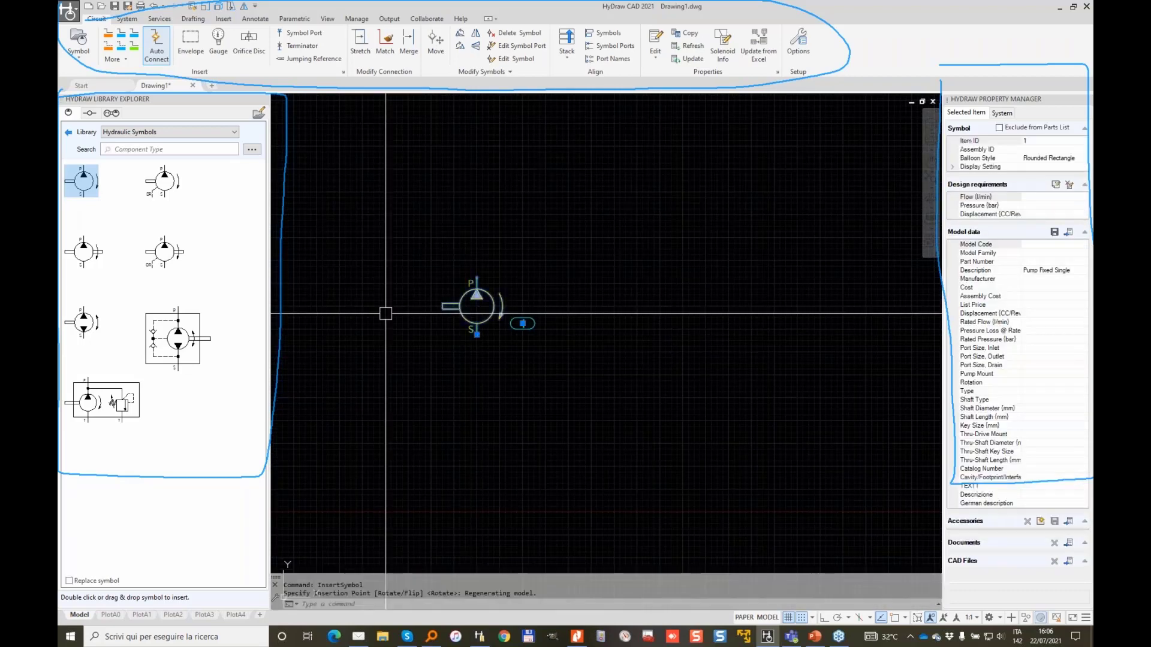
click(477, 334)
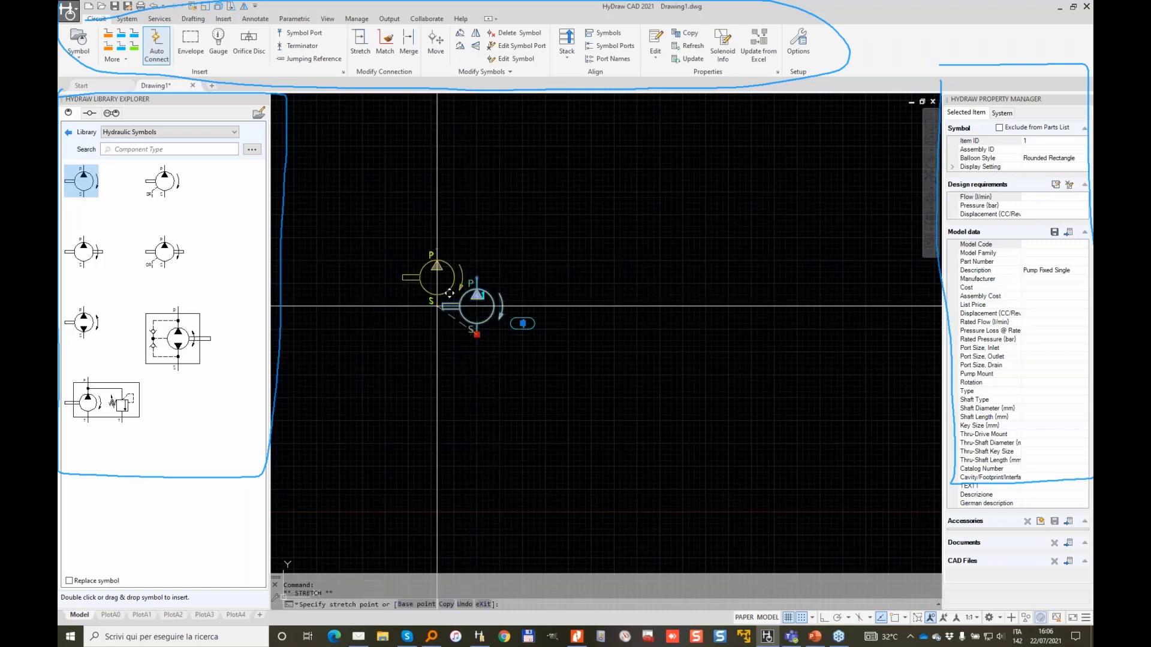
click(523, 283)
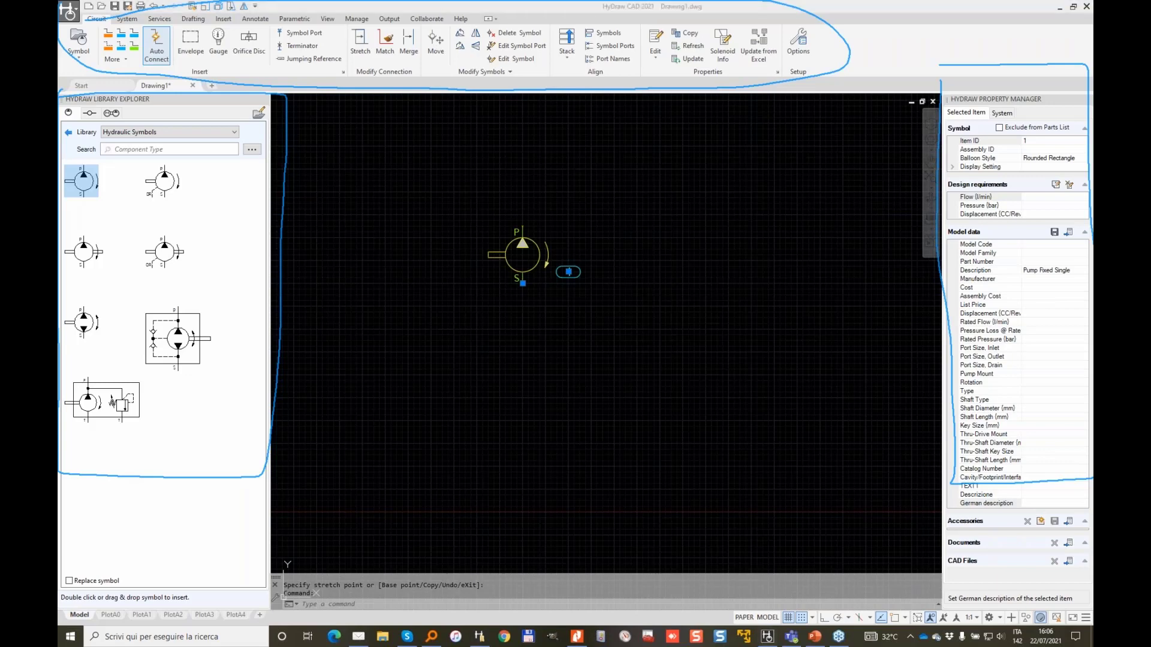
mouse_move(973, 496)
mouse_down()
mouse_move(943, 502)
mouse_move(1021, 493)
mouse_move(957, 495)
mouse_move(974, 503)
mouse_move(1013, 485)
mouse_up()
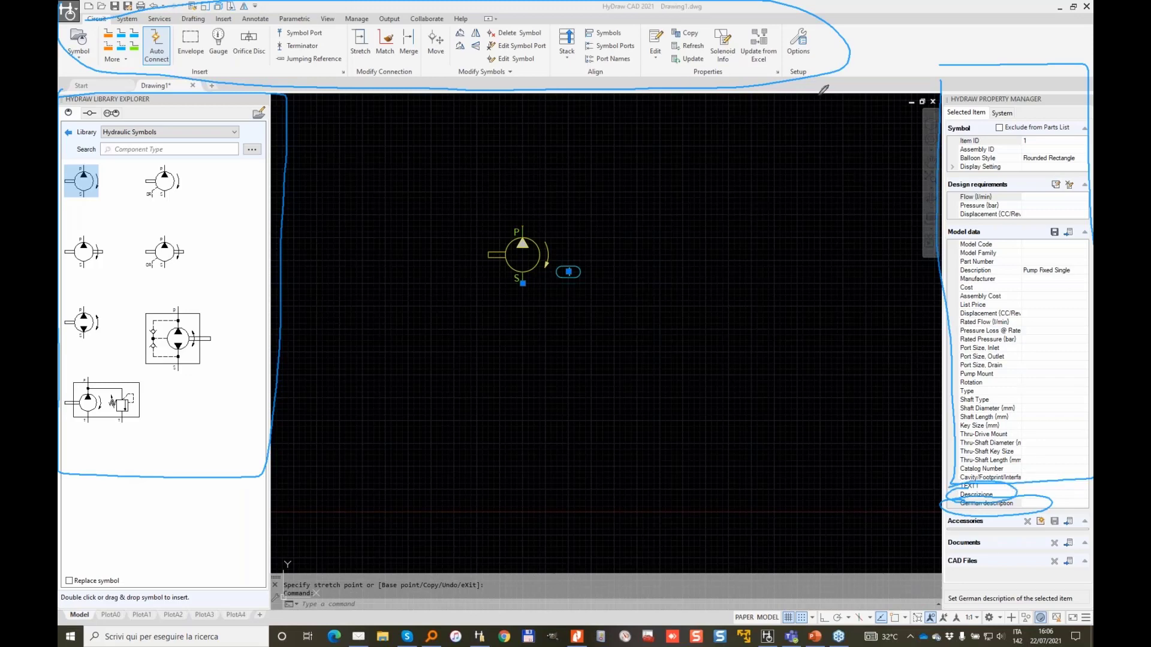
right_click(620, 227)
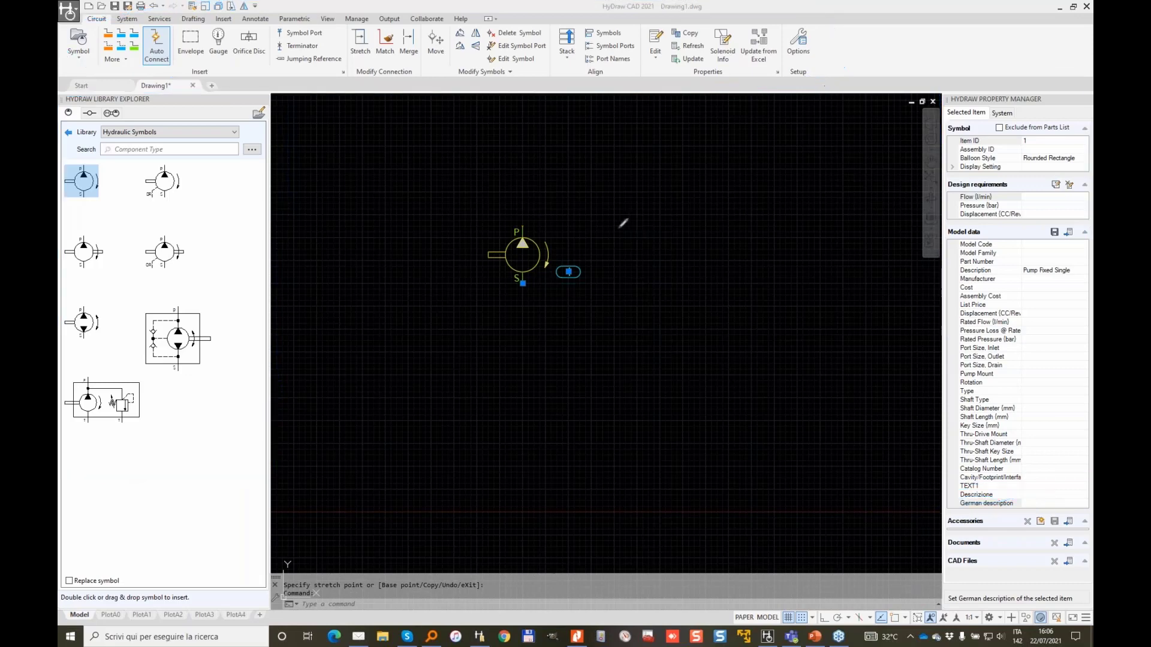
key(Escape)
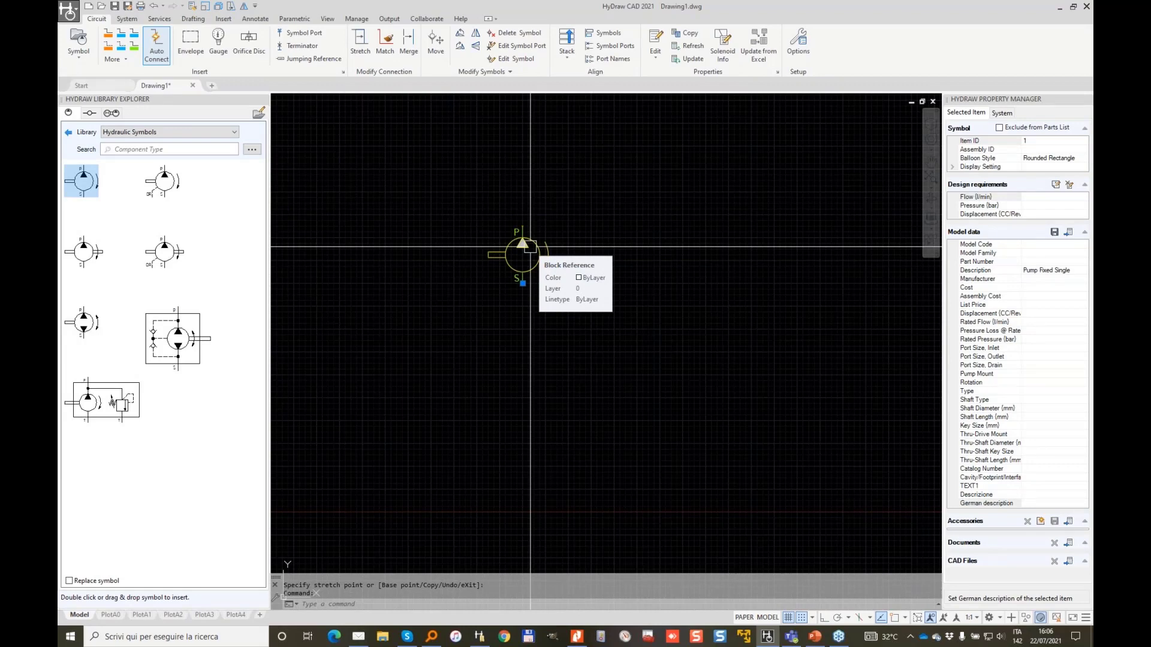
Set the pump's model code to ALP2 and run Update from Excel on the symbol with all items included.
click(989, 244)
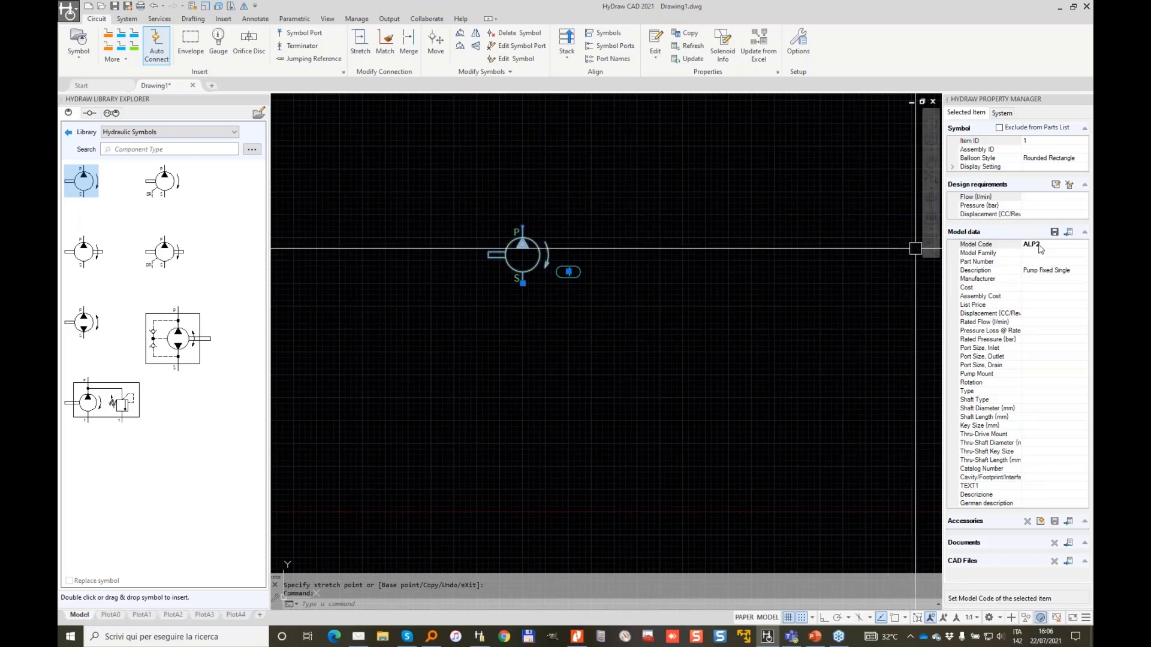
click(758, 42)
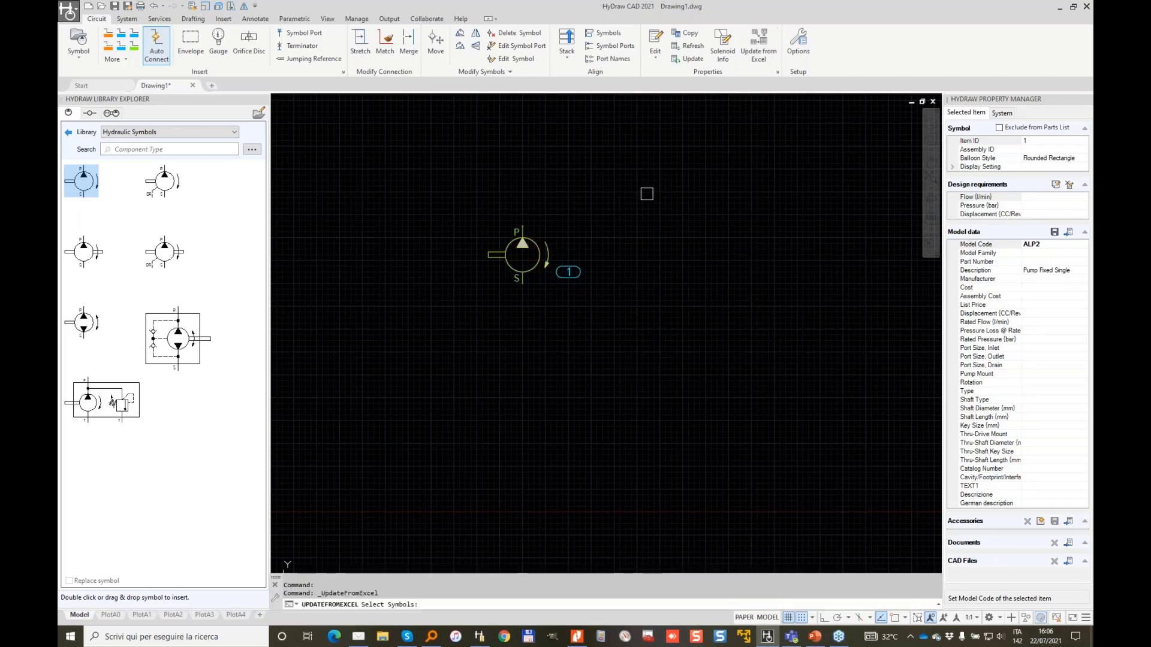
click(530, 240)
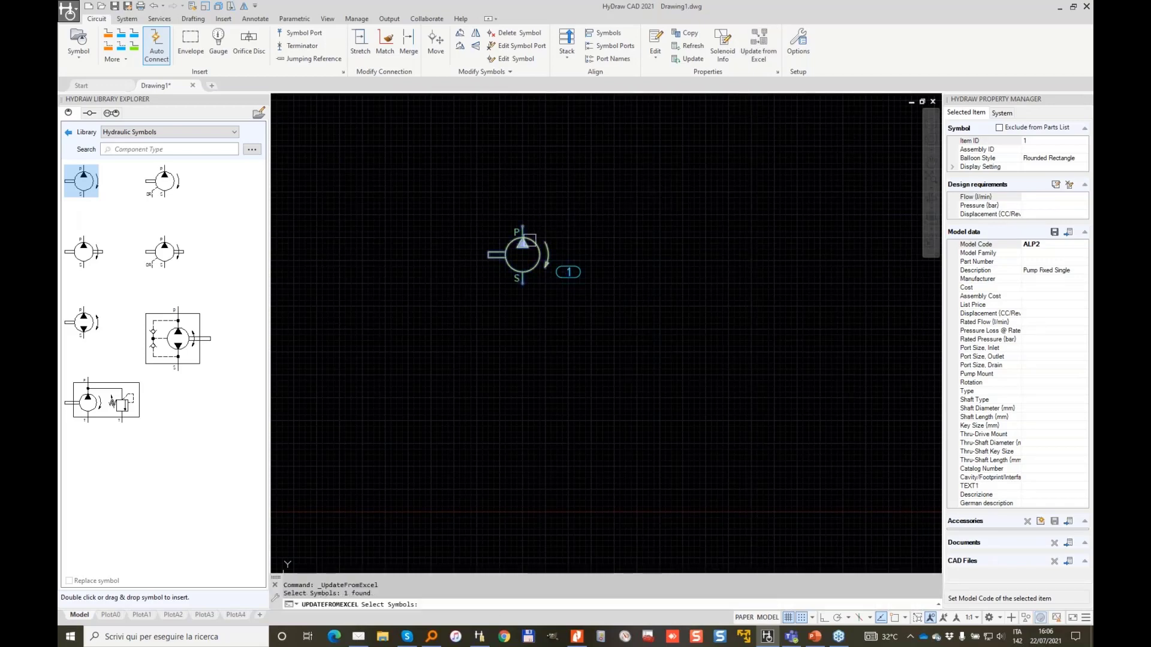
key(Return)
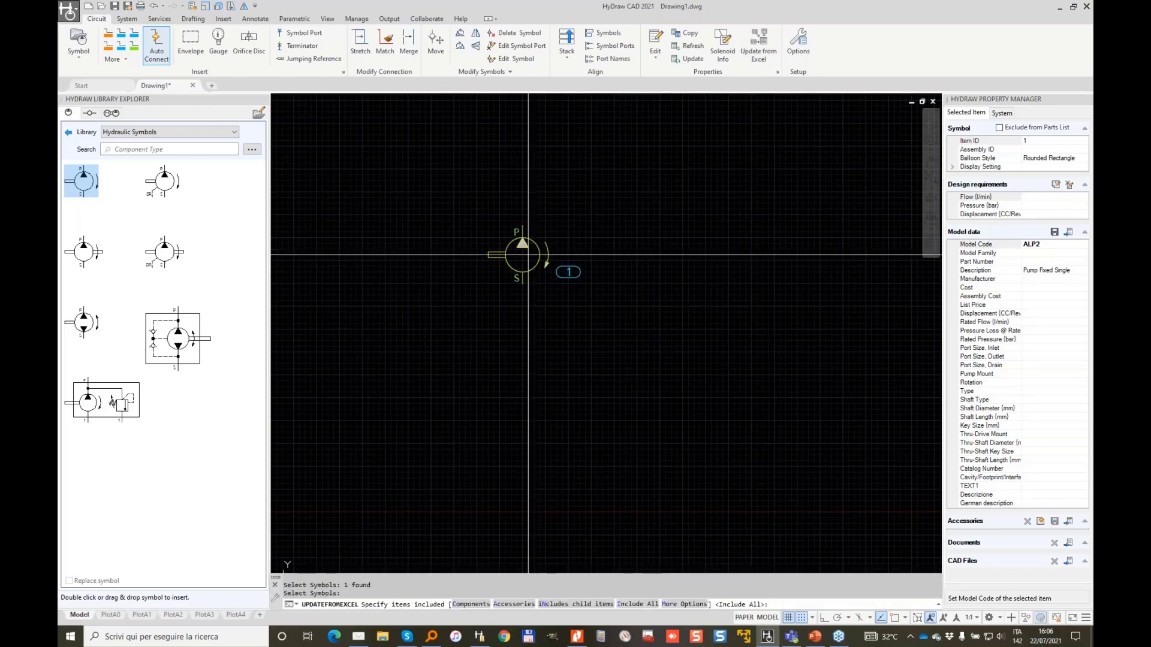
click(632, 605)
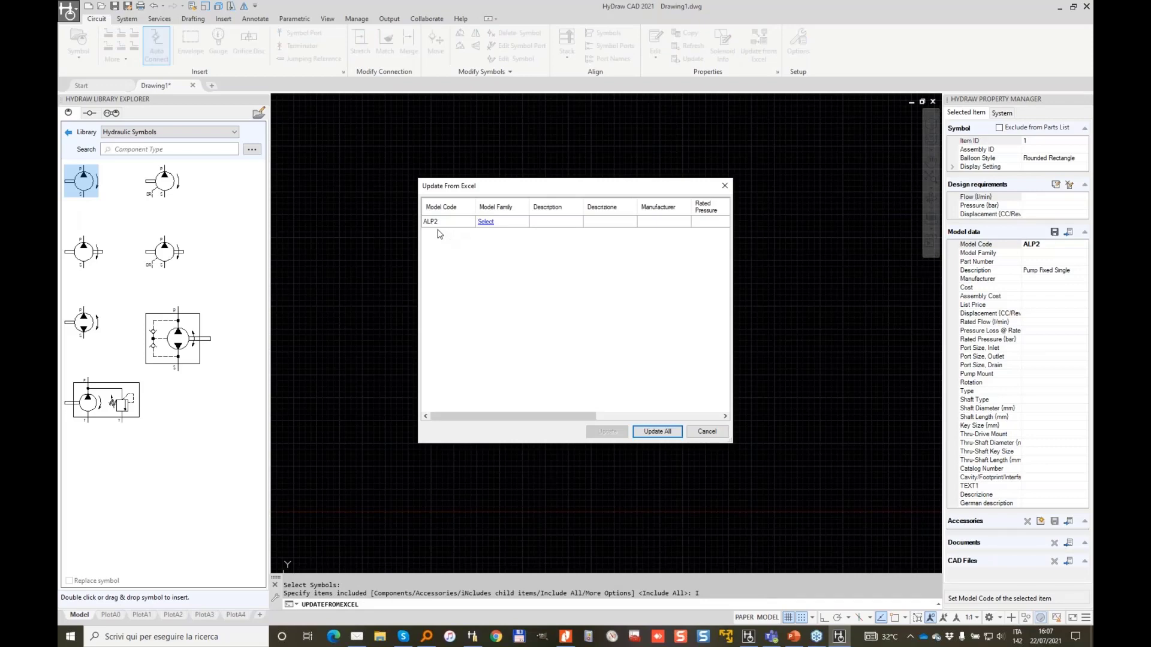
Sort the available ALP2 models by displacement, choose ALP2-D-22 with 16 CC/Rev, and update all of the pump's data.
click(486, 222)
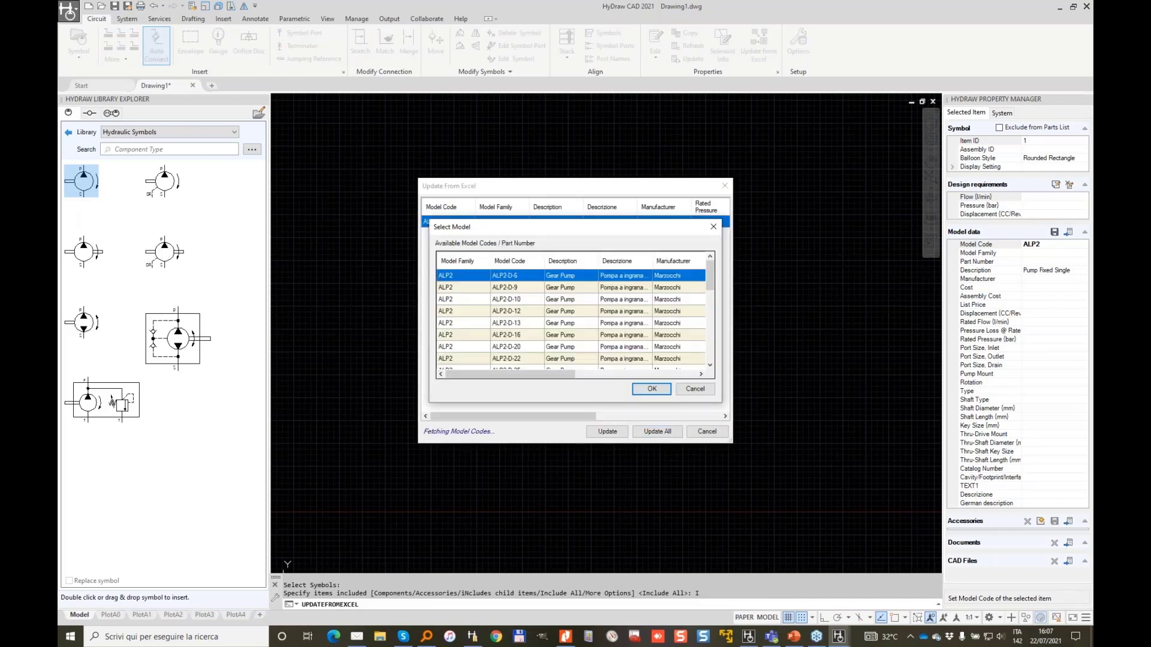
drag(558, 374, 668, 376)
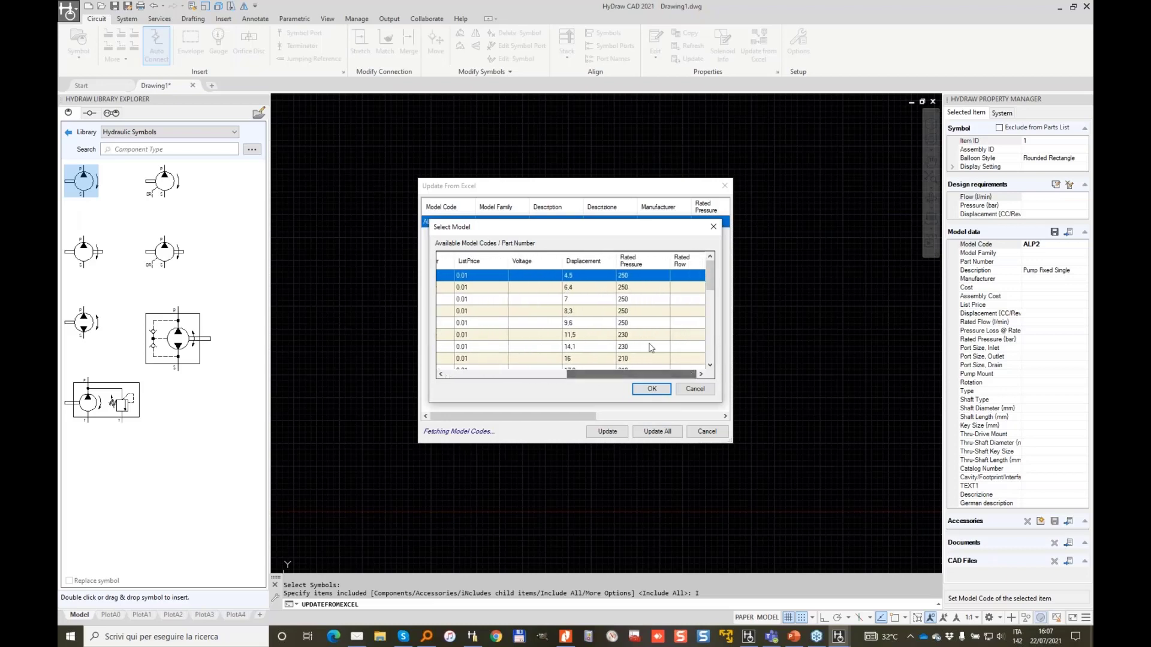
click(604, 262)
scroll(604, 359, down, 2)
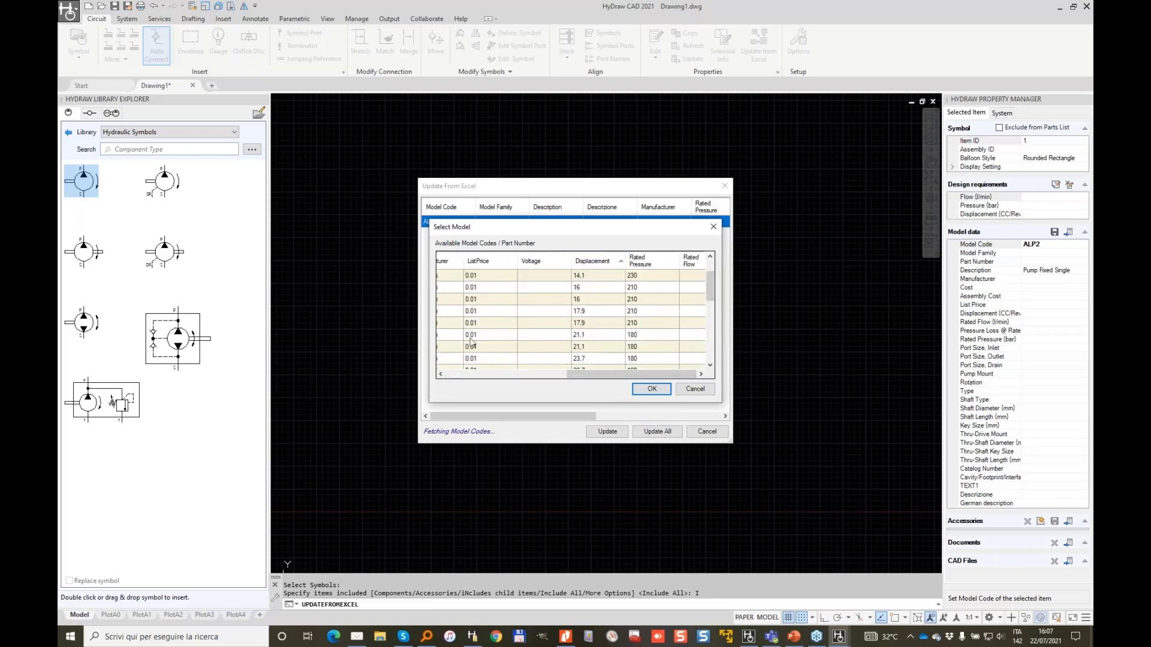
click(579, 289)
drag(634, 375, 476, 377)
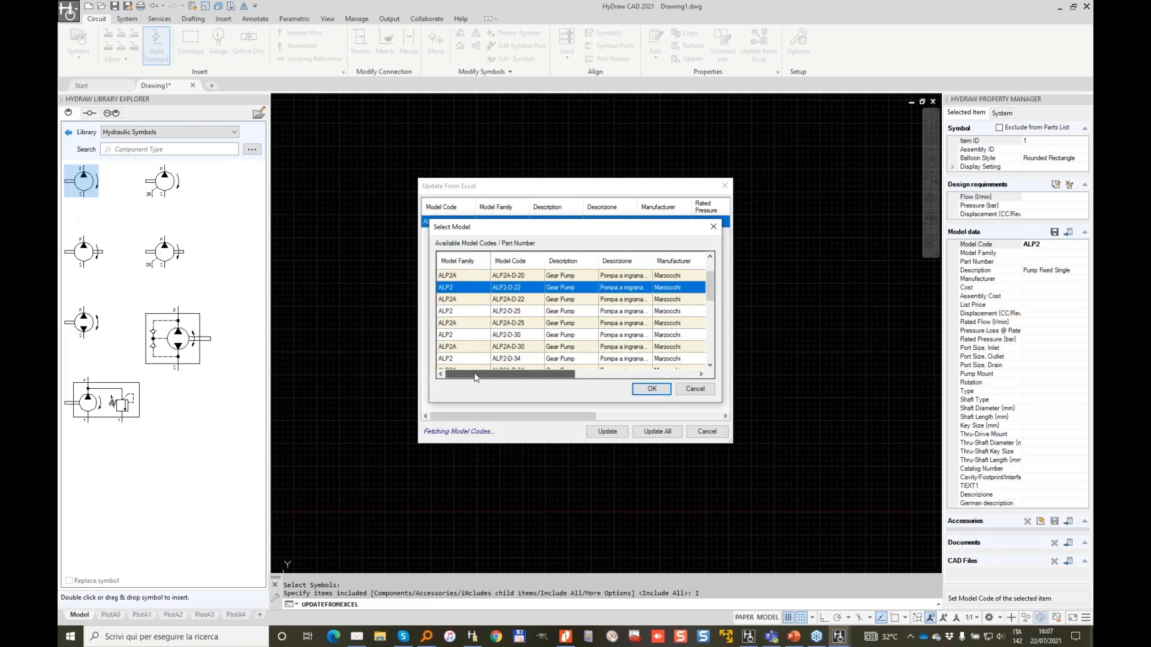
click(648, 390)
click(659, 430)
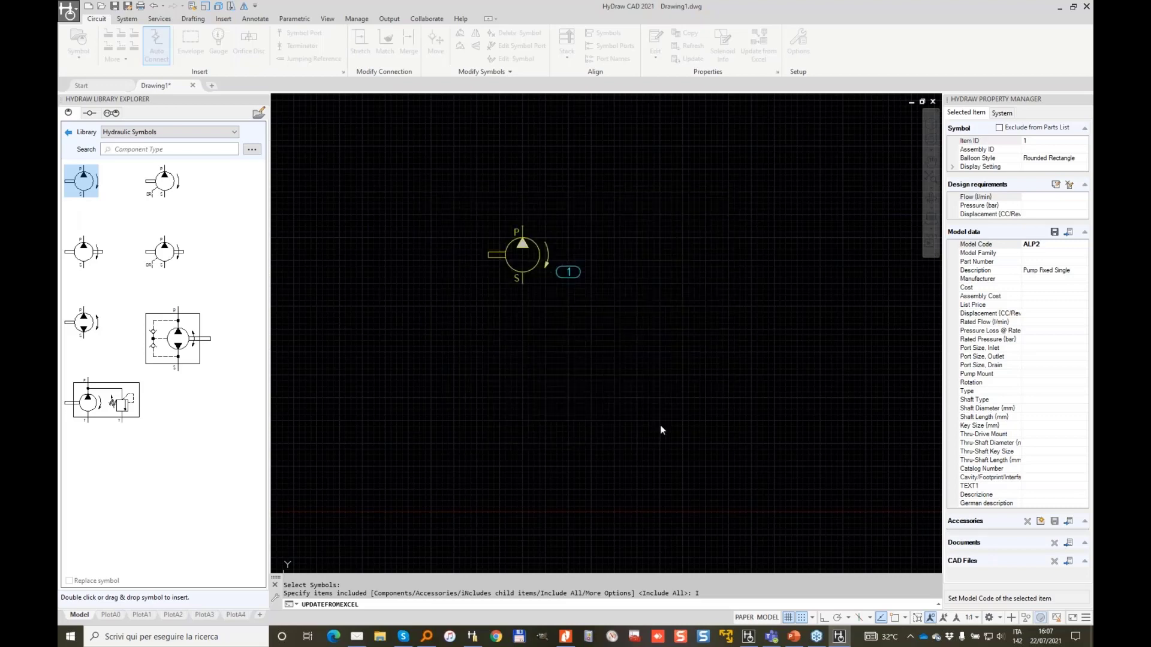
Save the updated pump's model data to the HyDraw Library.
click(522, 245)
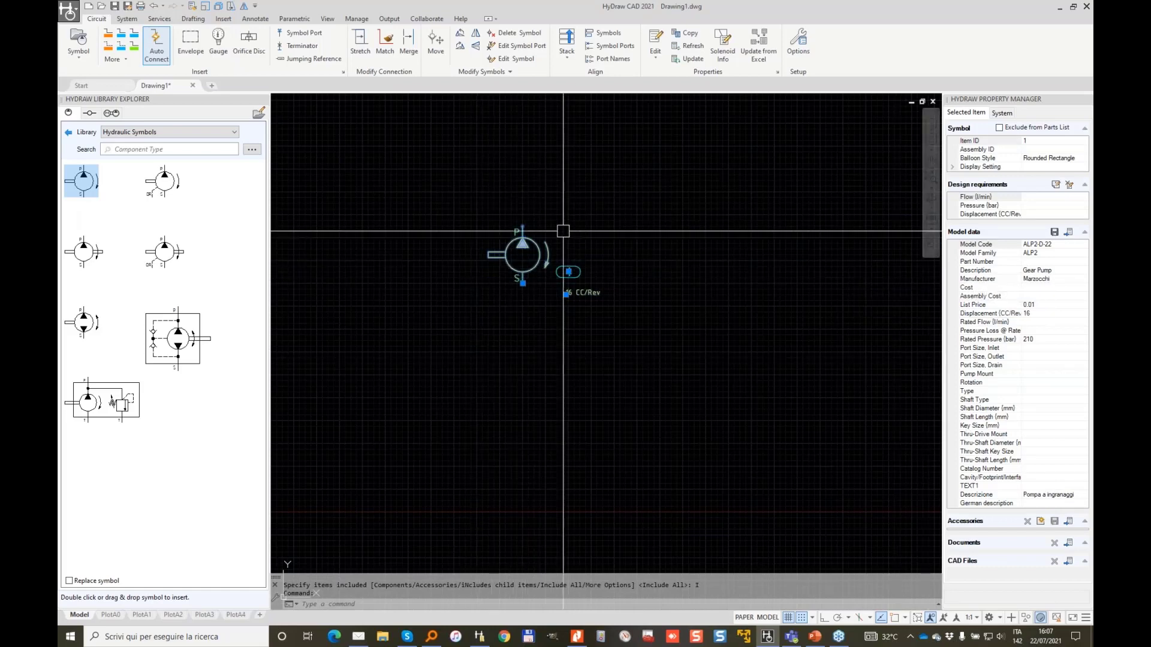
click(1054, 233)
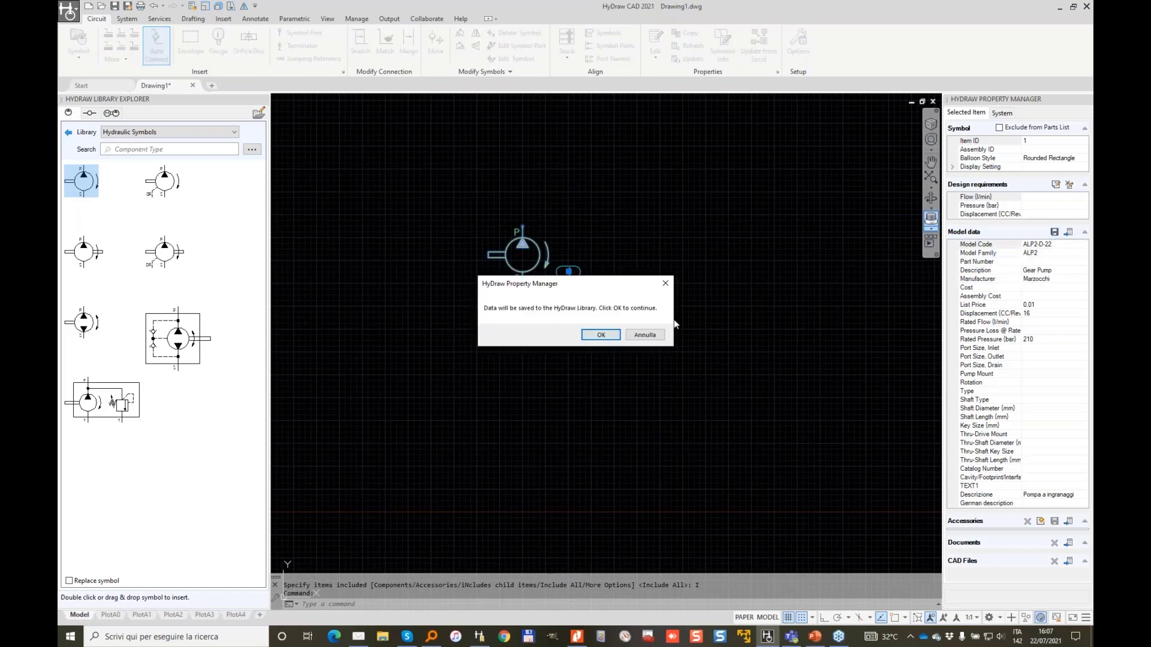
click(601, 334)
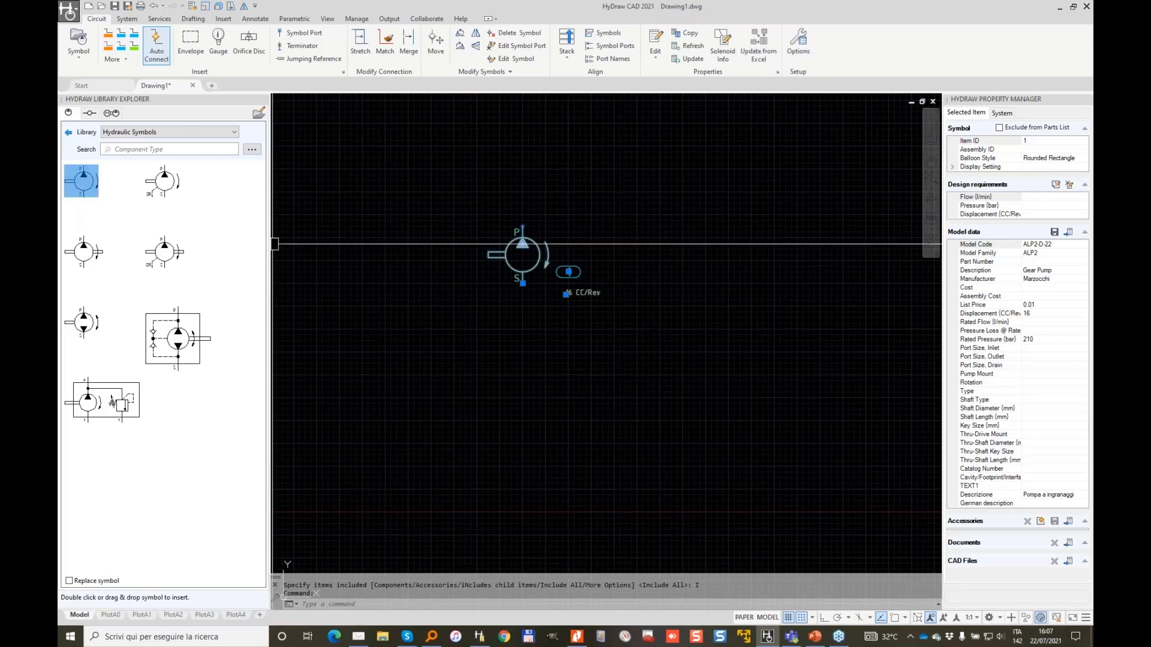
Insert a second fixed pump to the right of the first and search My corporate database for models linked to it.
double_click(84, 188)
click(757, 242)
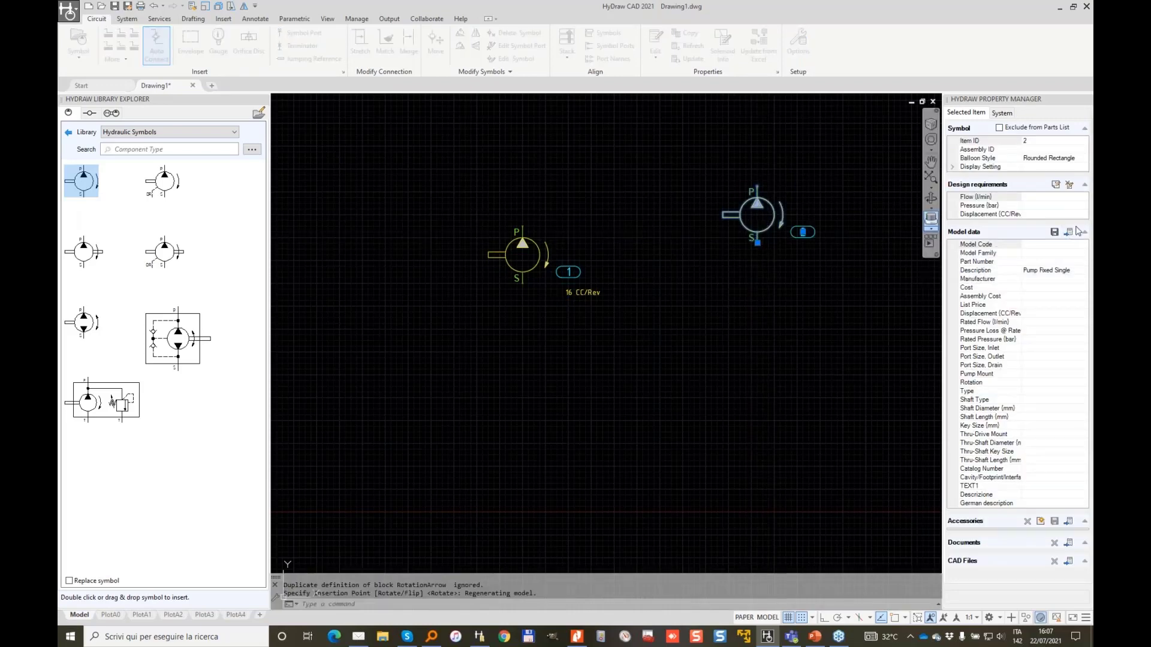
click(1075, 231)
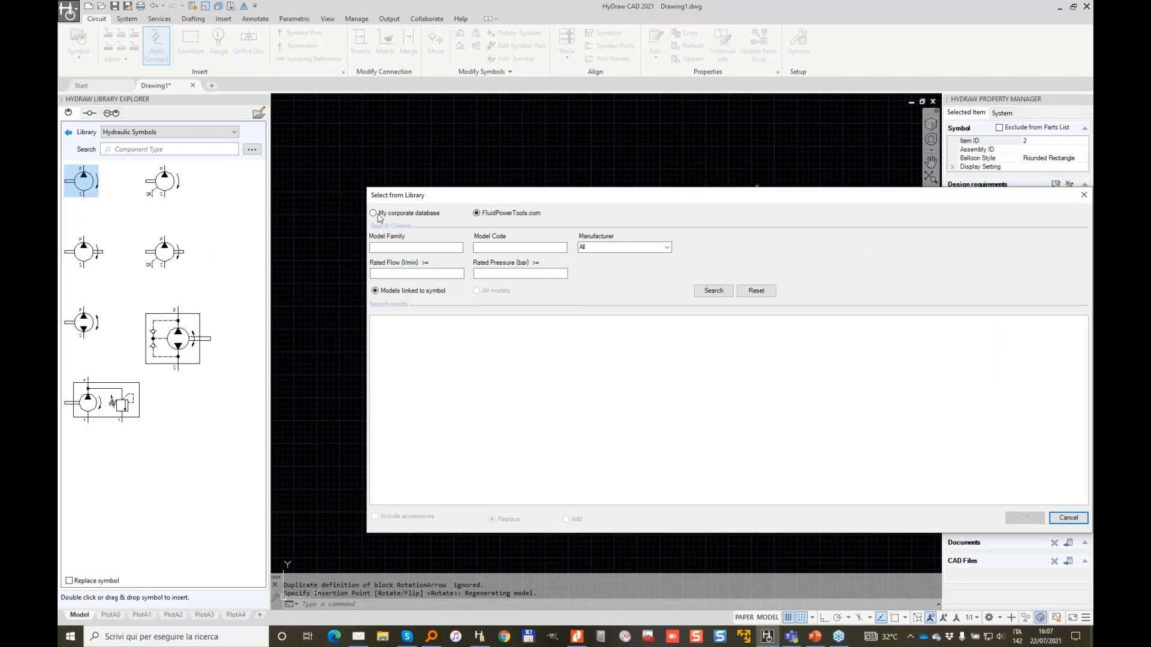
click(713, 291)
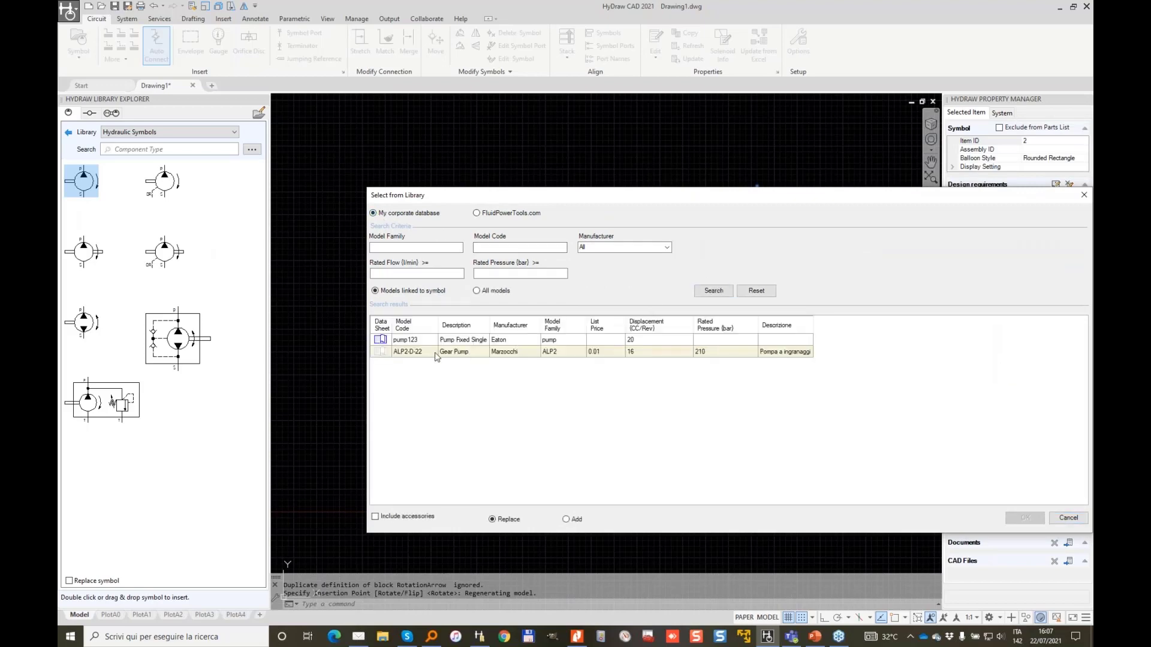
Select the ALP2-D-22 model in the search results, close the library selection without applying it, and delete the second pump.
click(405, 355)
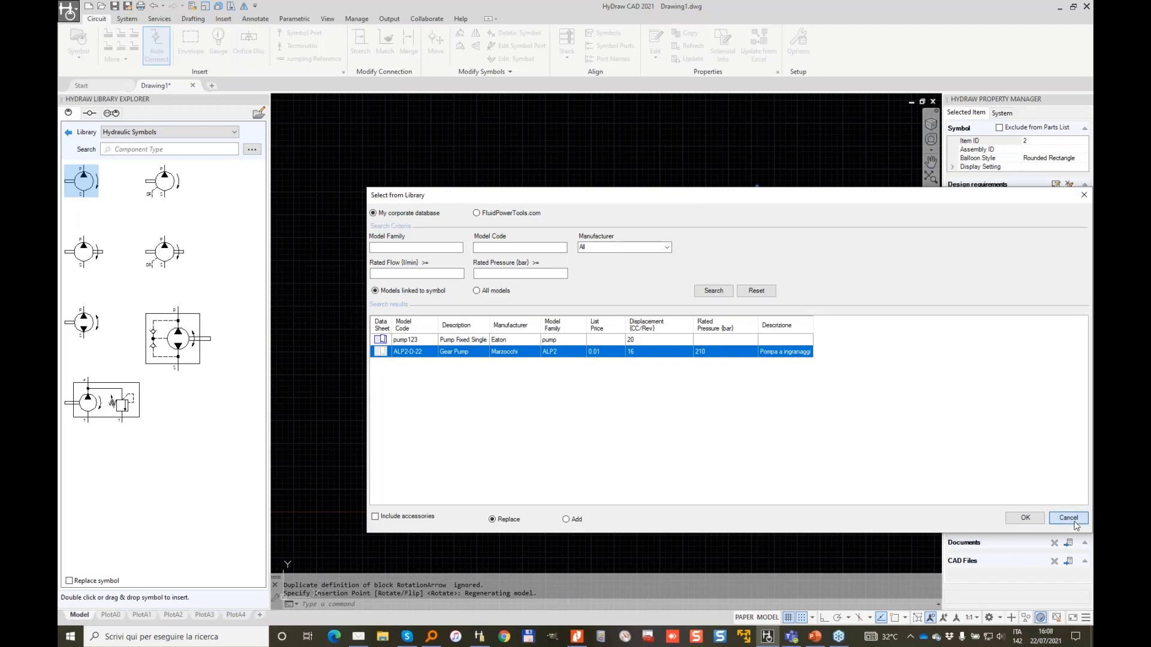
click(1025, 518)
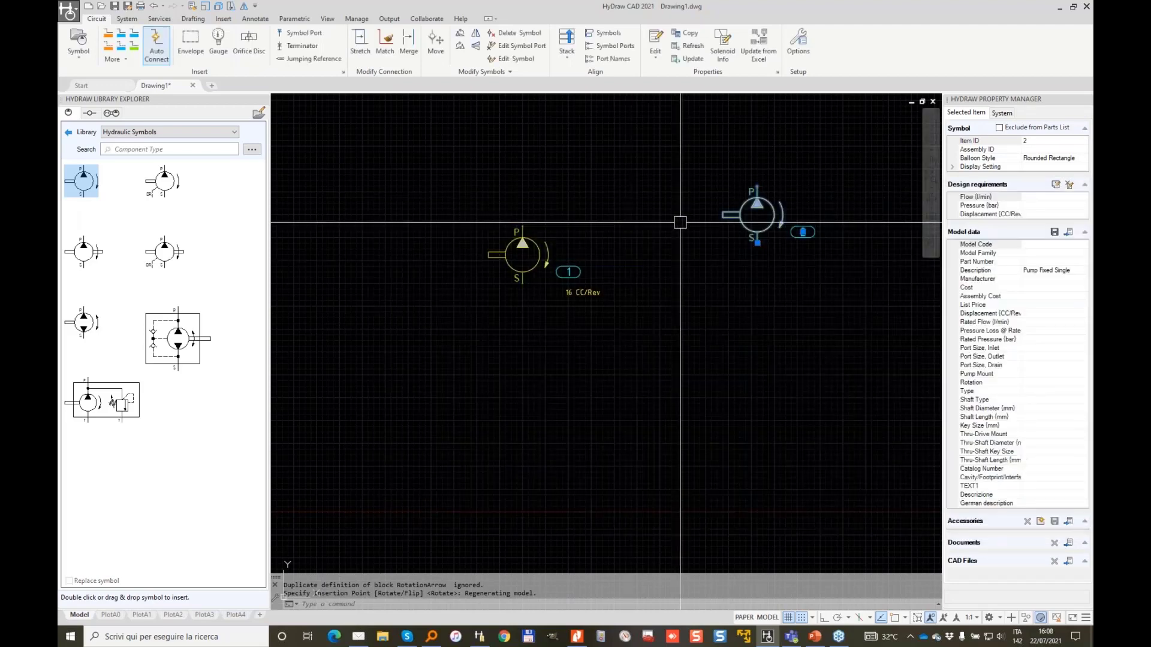
key(Delete)
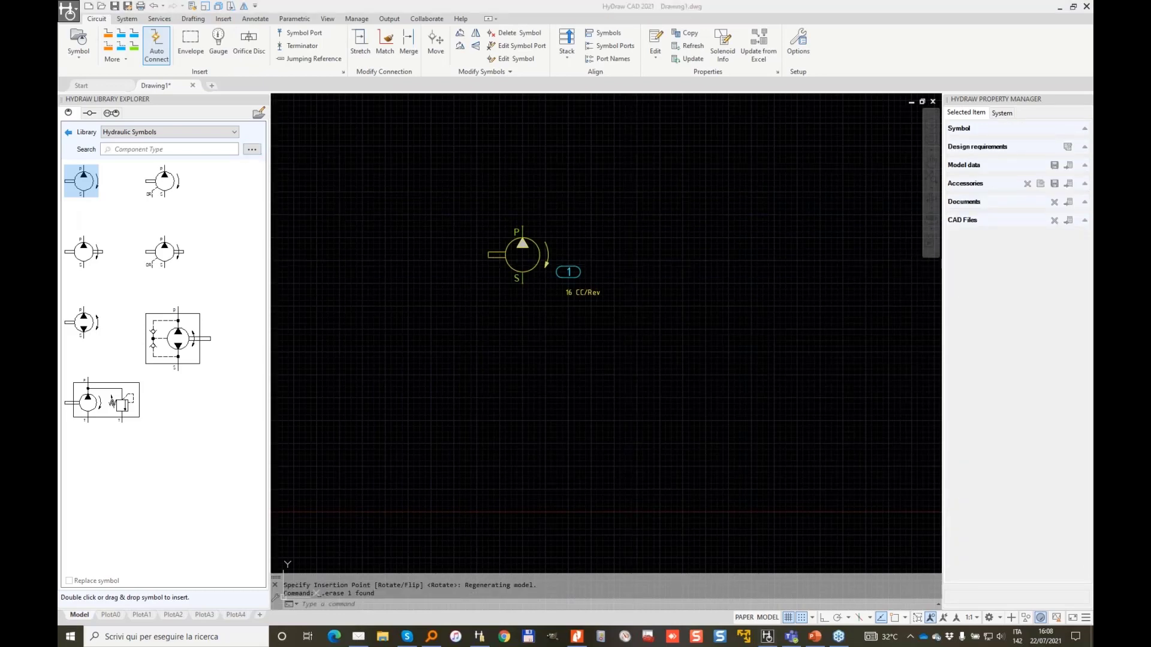
mouse_move(249, 133)
mouse_down()
mouse_move(255, 169)
mouse_move(267, 135)
mouse_up()
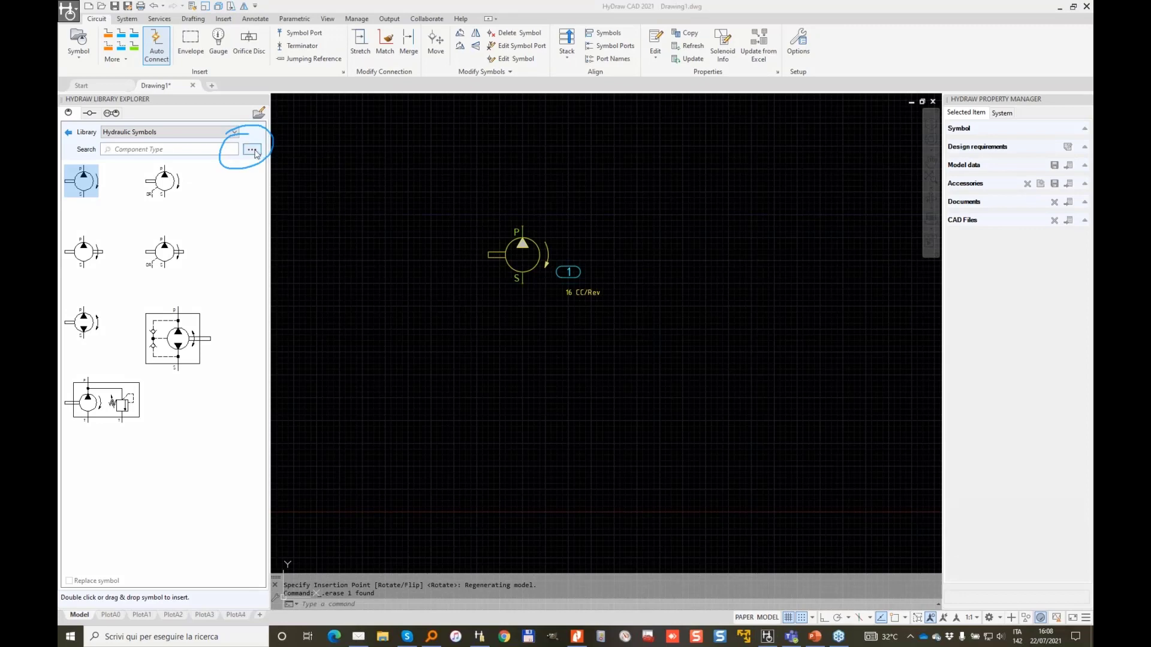
Run an advanced search of My corporate database for the model code ALP2.
click(251, 150)
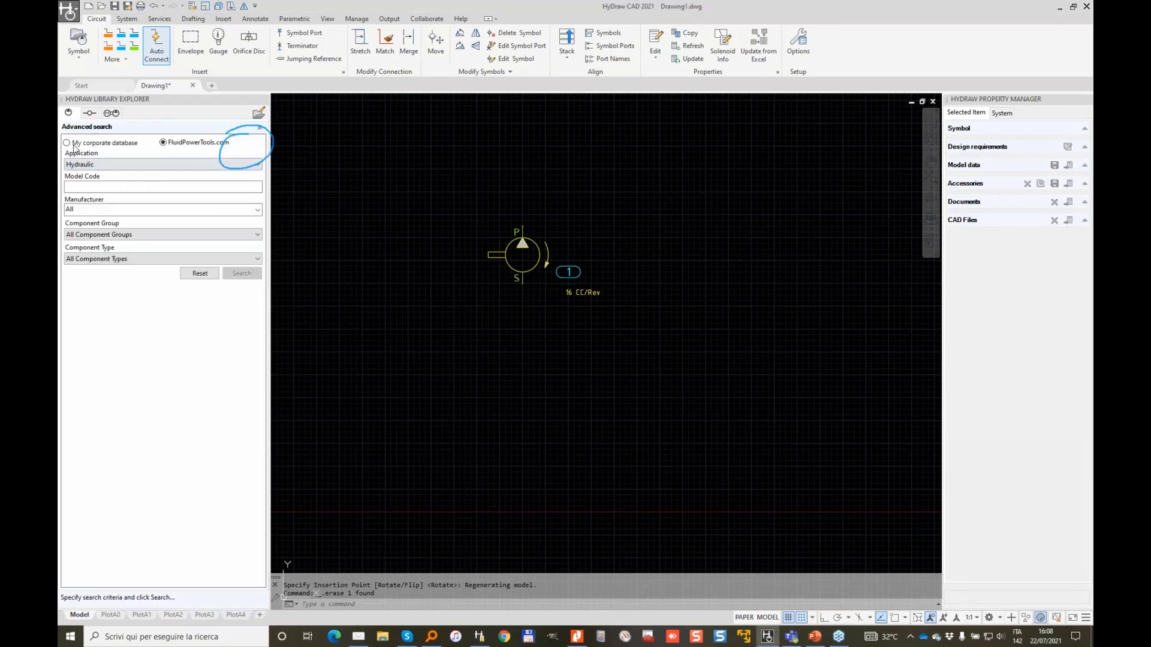
click(67, 142)
click(87, 186)
text(ALP2)
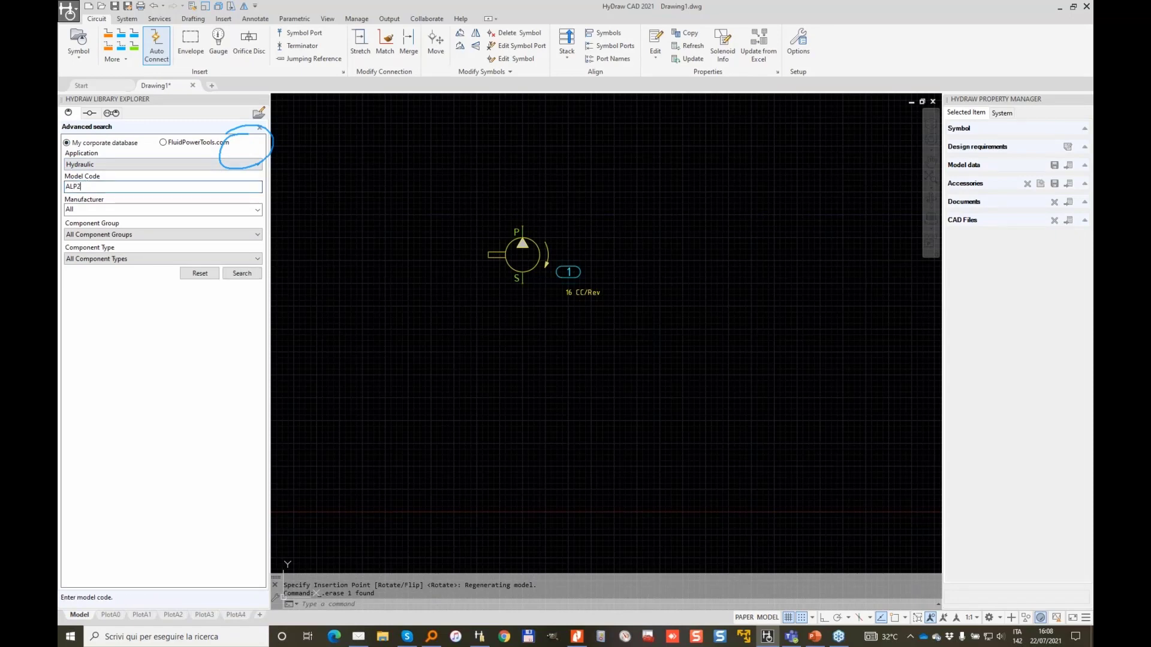
click(242, 273)
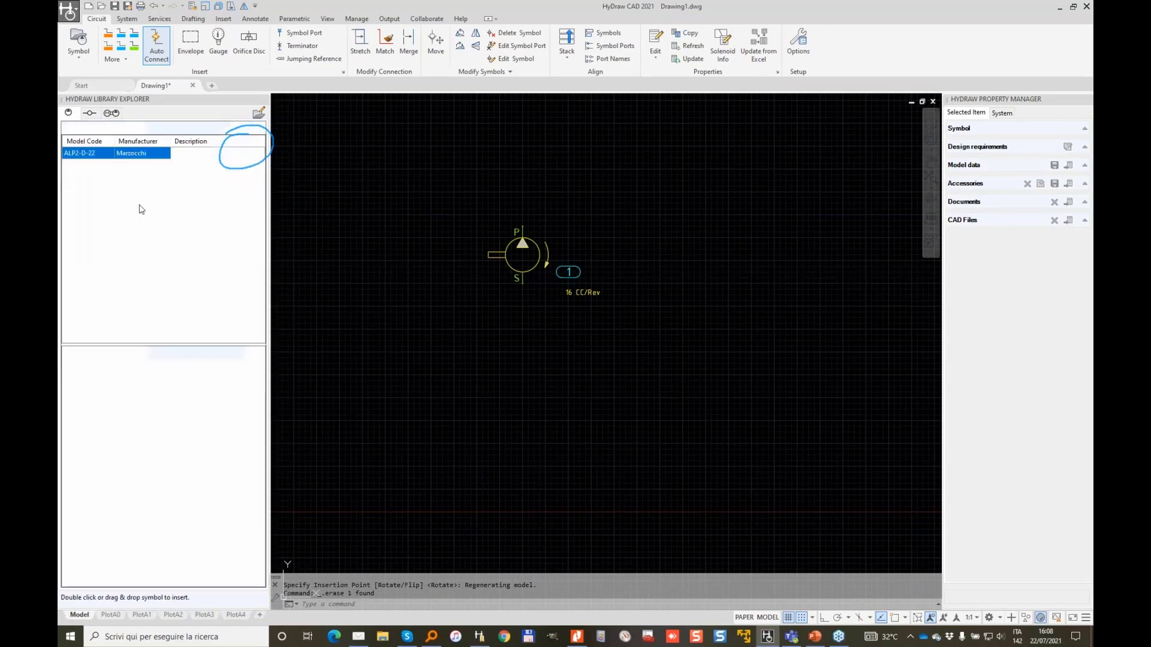
Insert the pump symbol linked to ALP2-D-22 to the right of the existing pump and delete it again.
drag(83, 383, 721, 250)
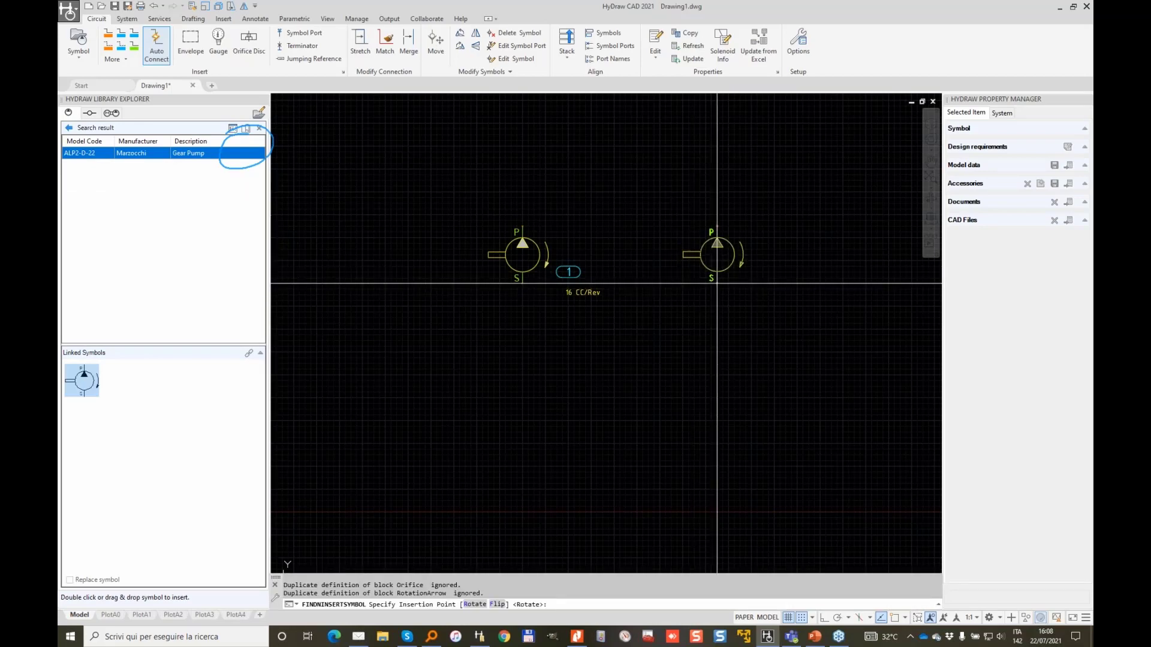
click(717, 283)
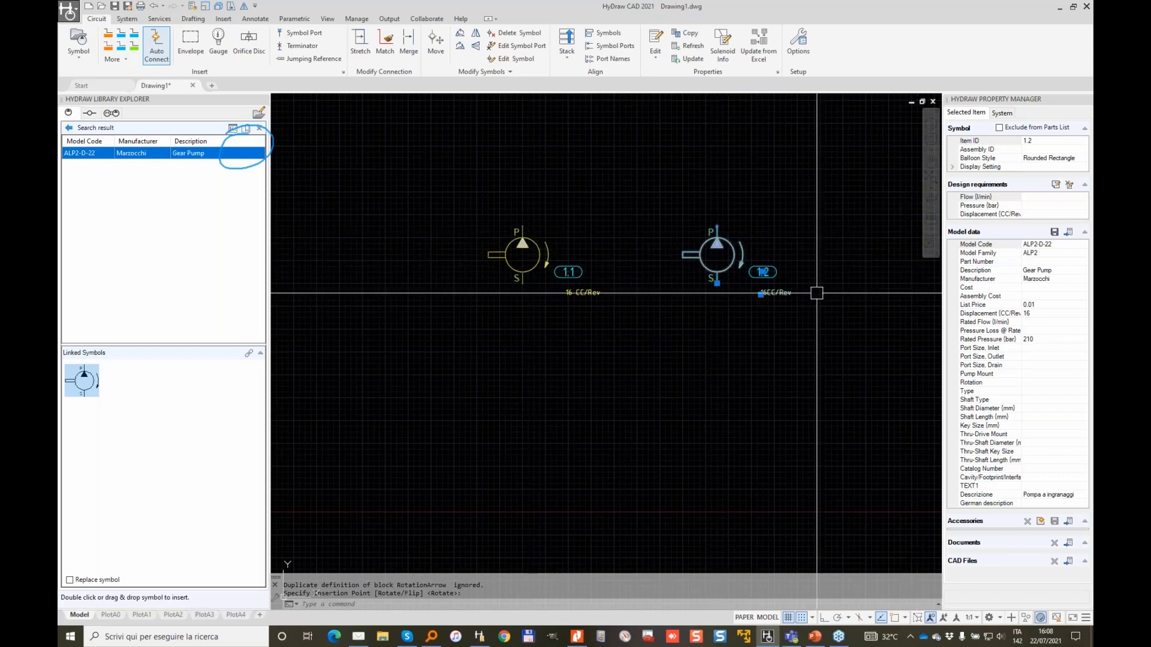
key(Delete)
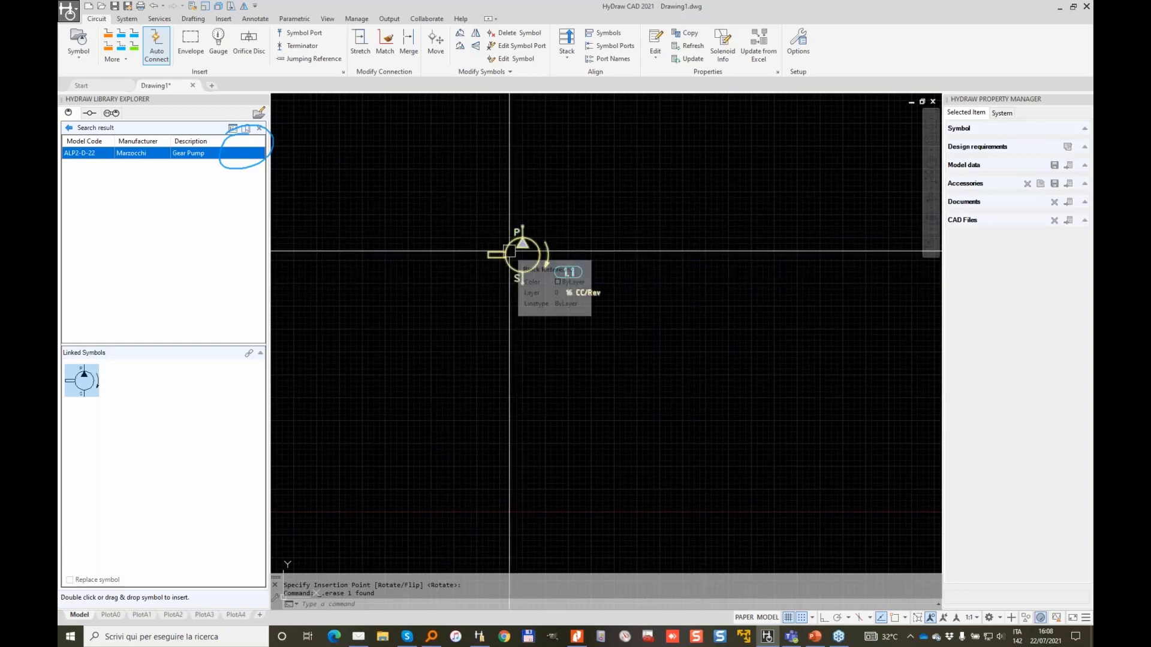
click(546, 236)
click(517, 252)
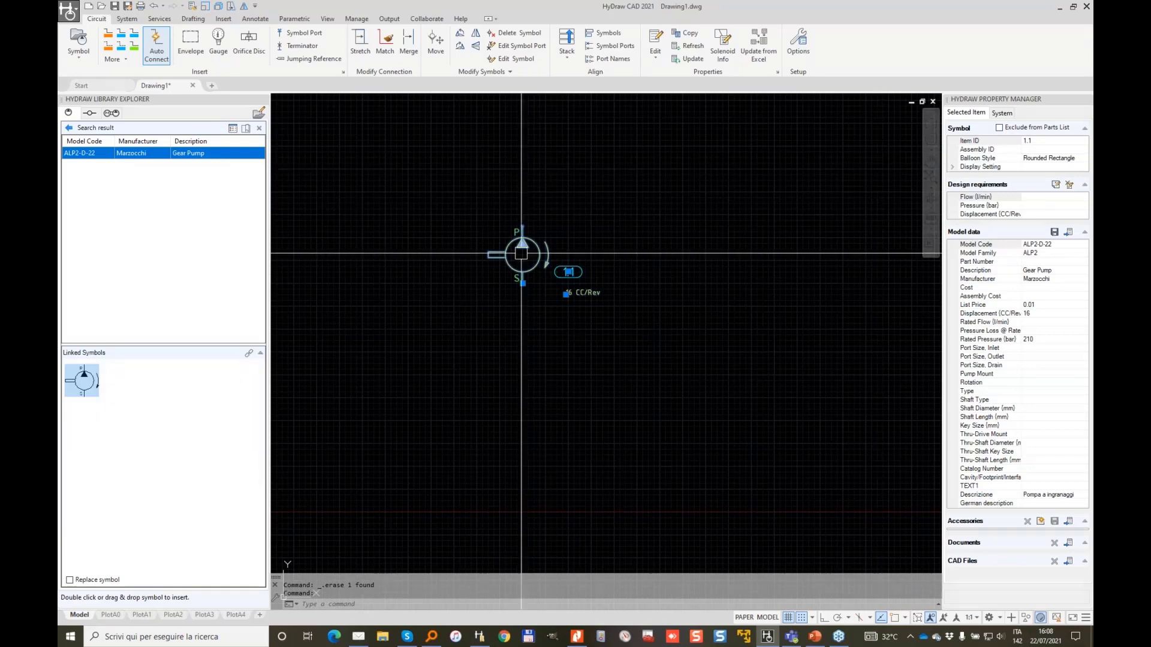
key(Escape)
middle_drag(484, 240, 575, 336)
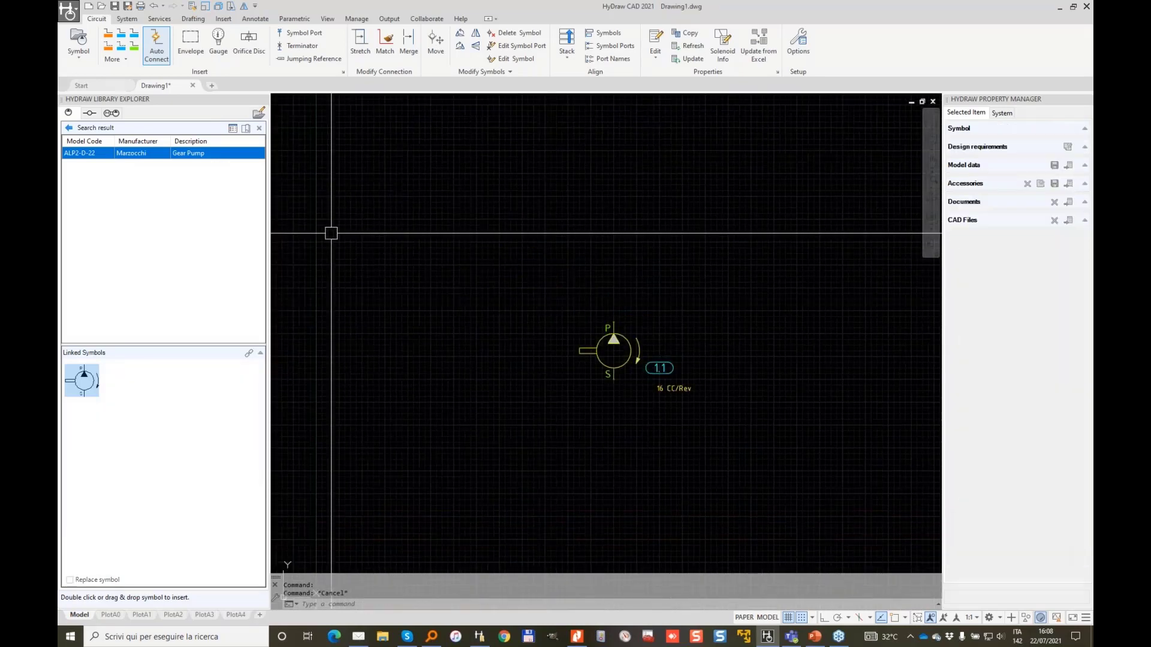
Reset the advanced search and open the Differential Sensing logic elements of the Screw-In Cartridge Valve category in the symbol library.
click(68, 127)
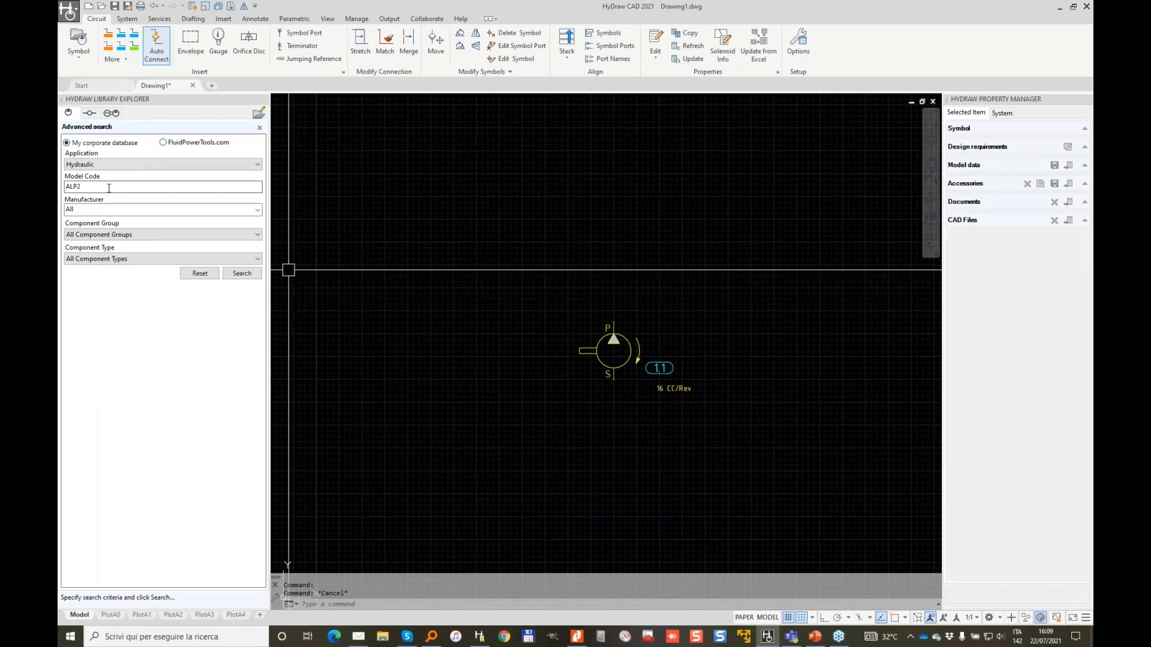
click(200, 274)
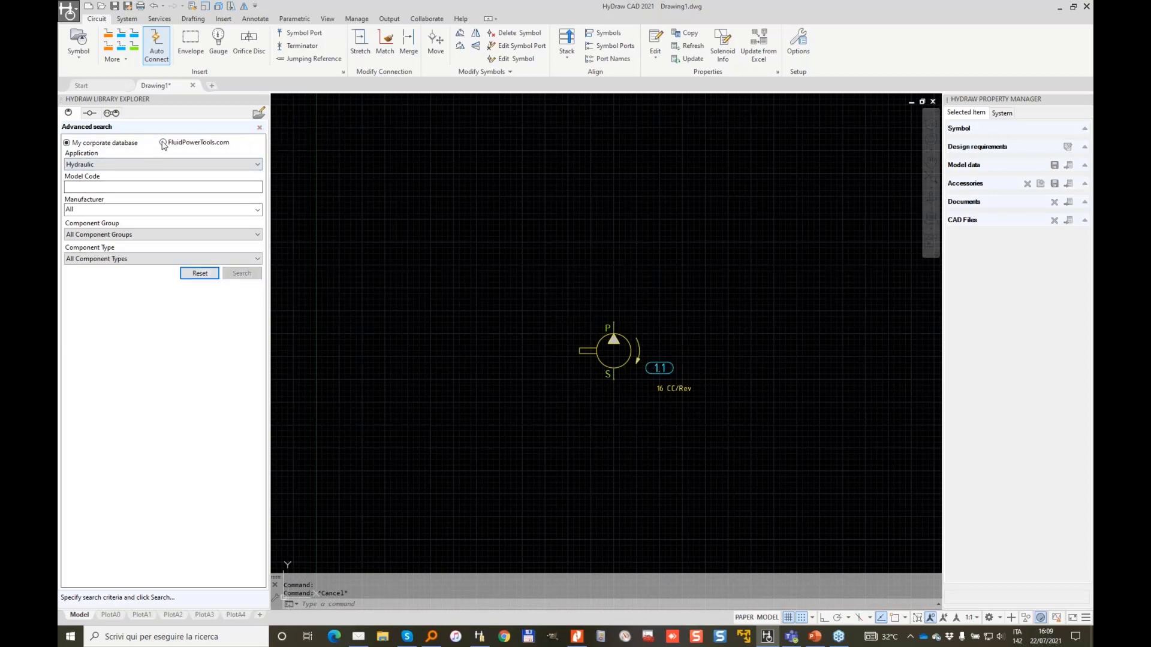
click(260, 129)
click(68, 132)
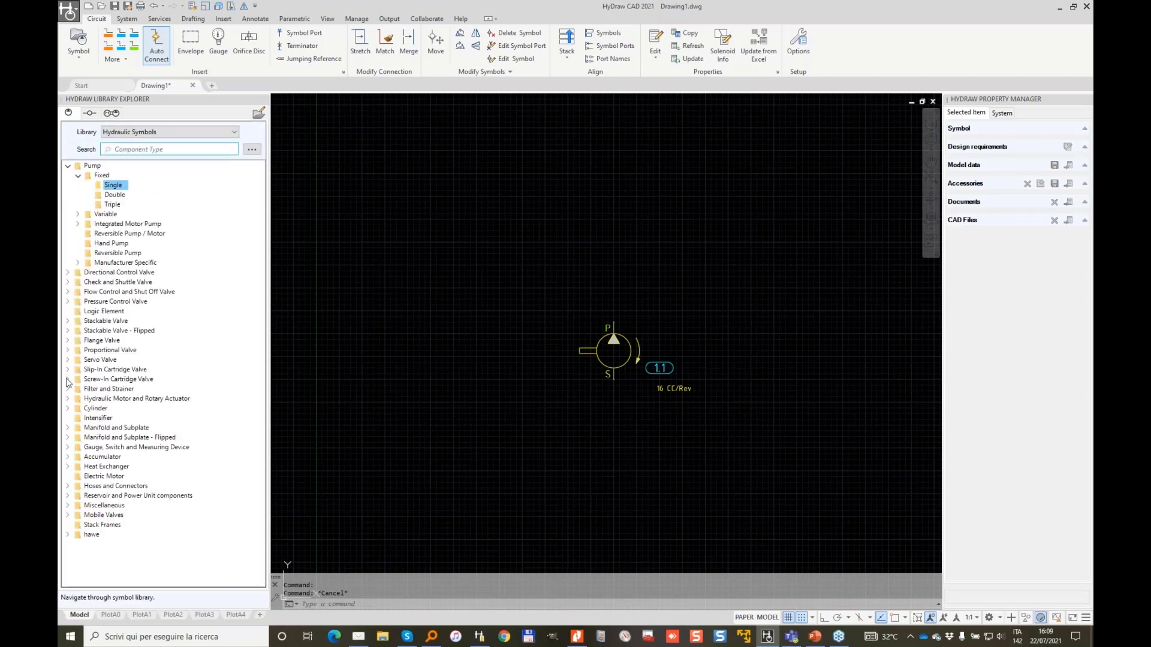
click(68, 380)
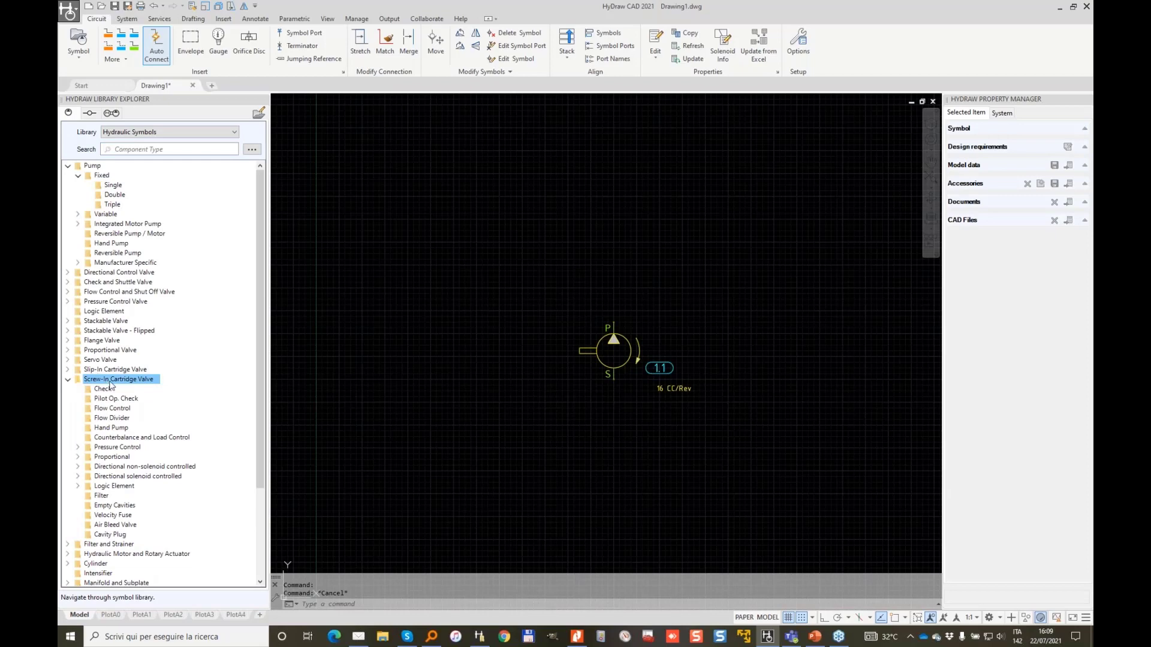
click(78, 487)
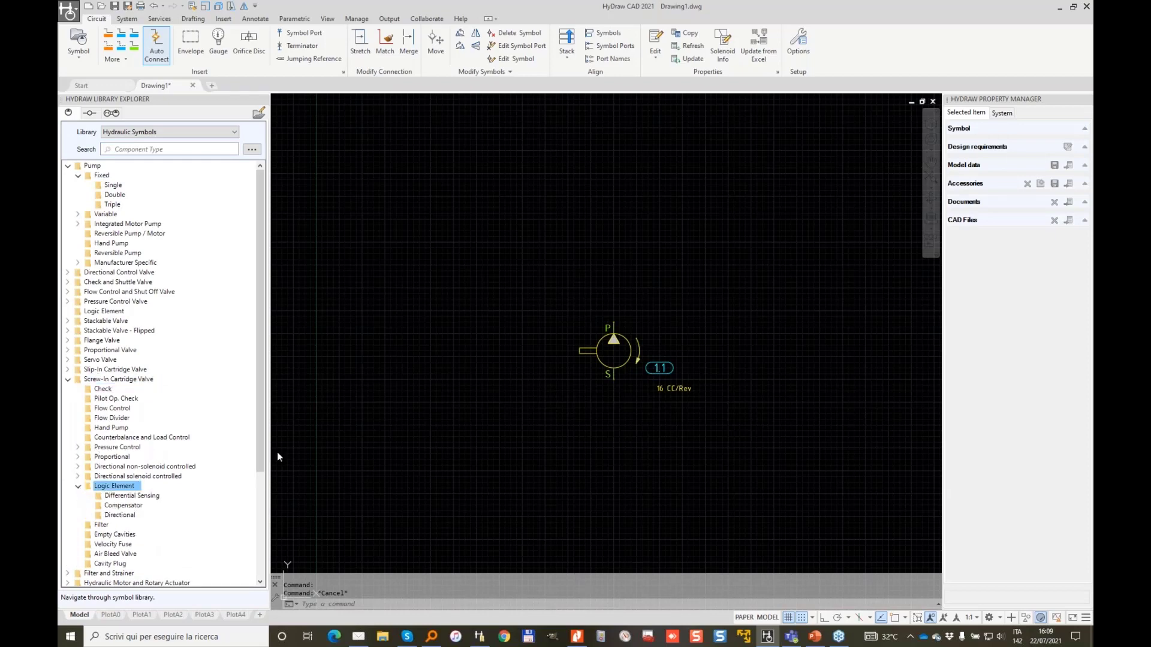
click(132, 497)
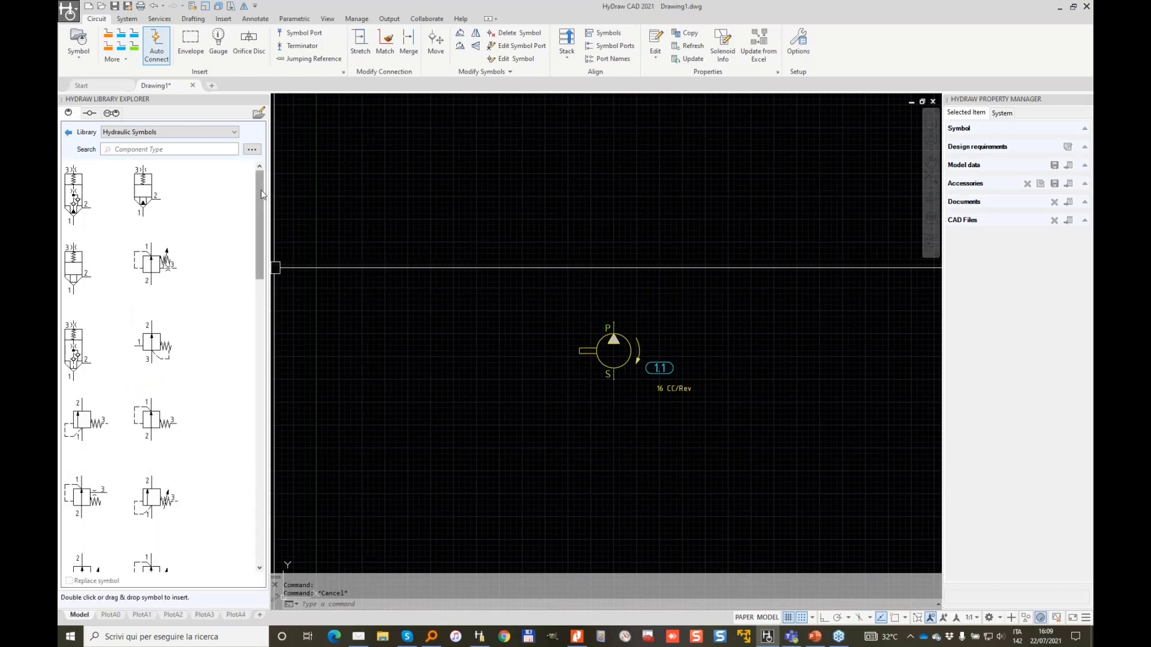
Insert the differential sensing logic element with port 2 on top and port 1 below, above and to the right of the pump.
drag(261, 194, 262, 227)
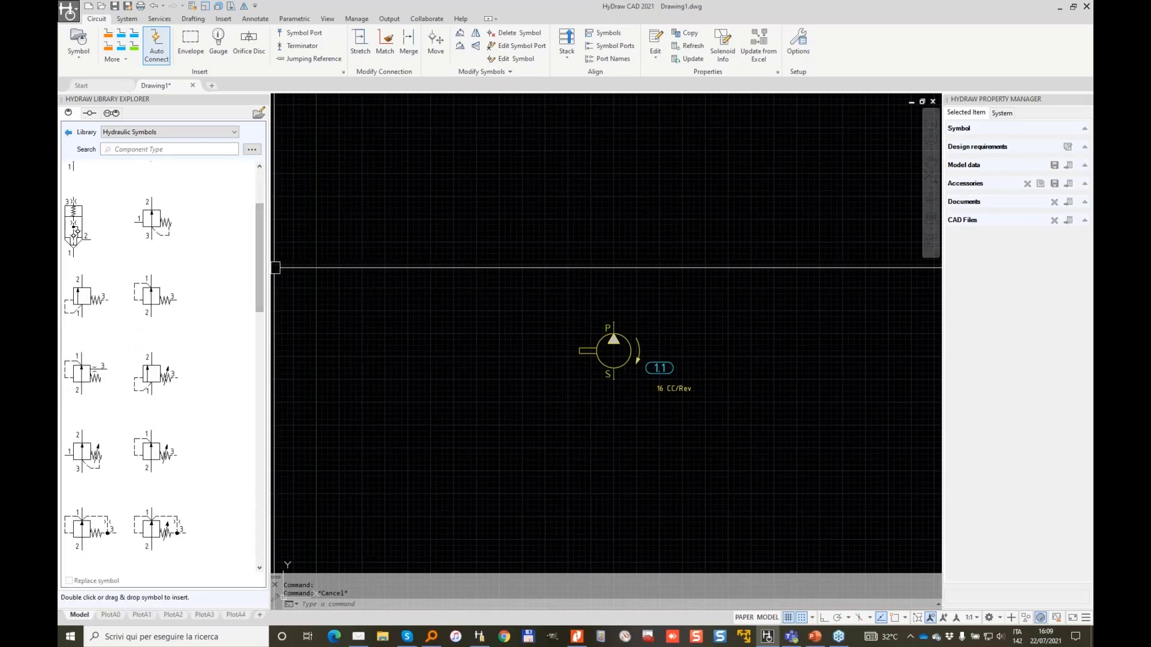
scroll(144, 388, down, 2)
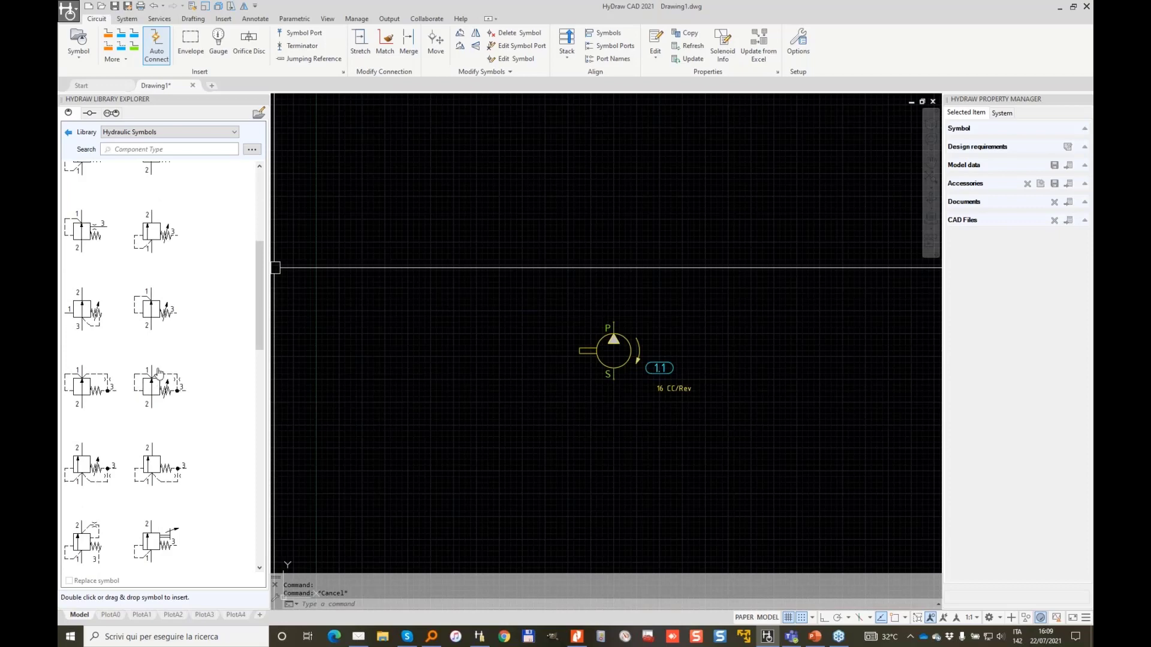
scroll(201, 342, up, 3)
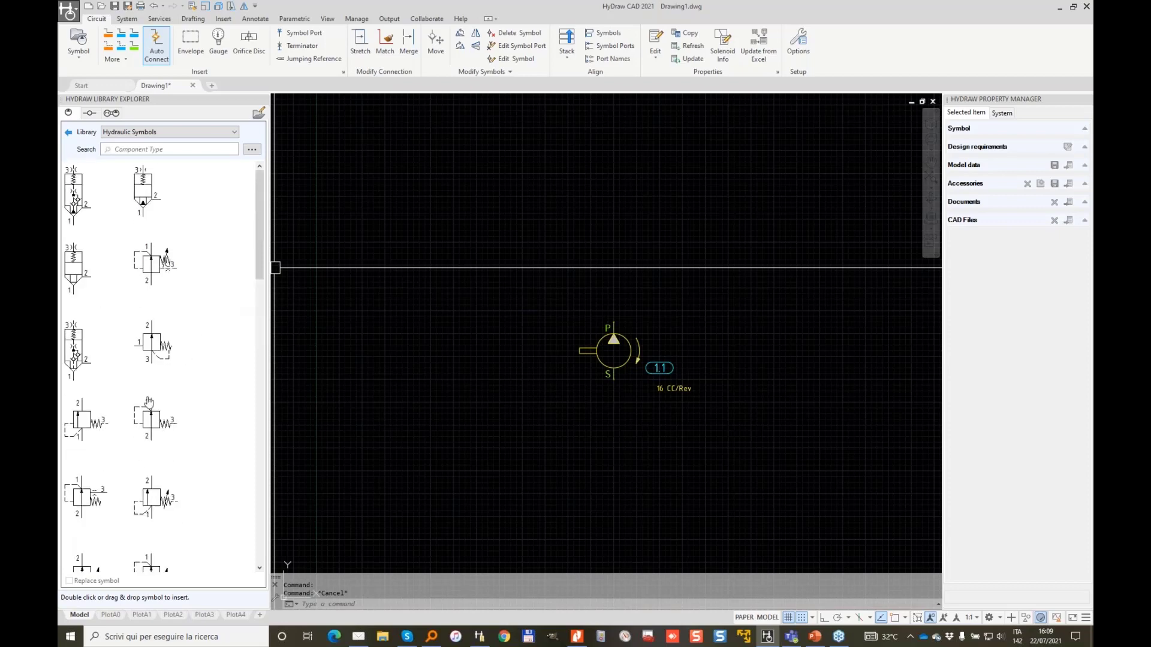
double_click(86, 420)
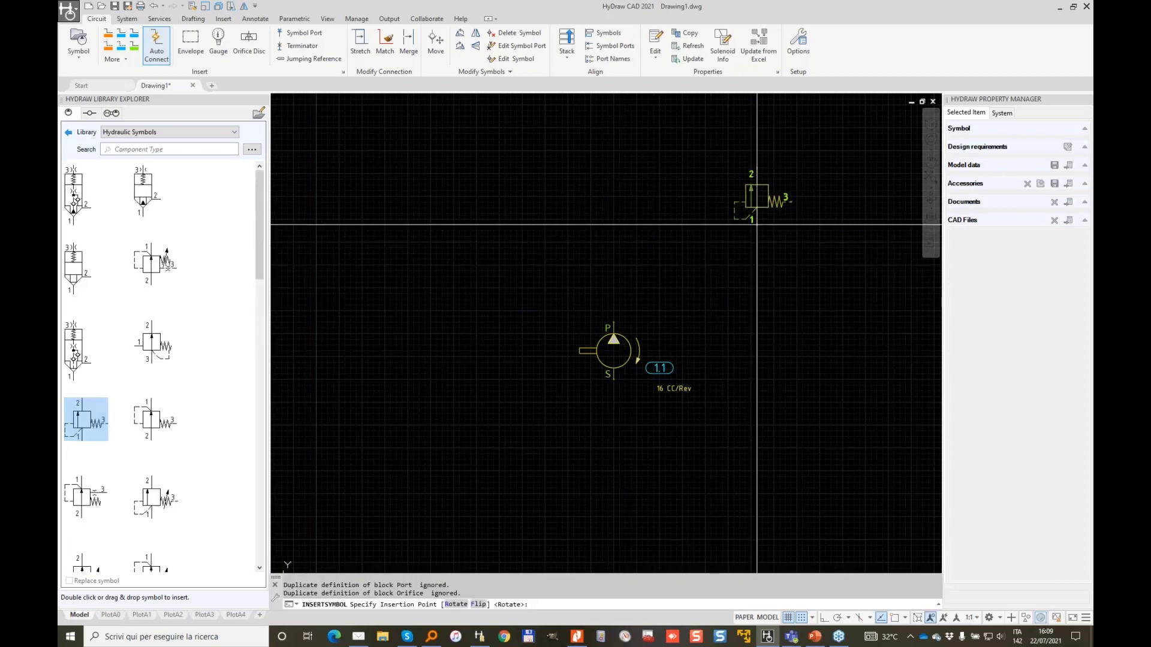
middle_drag(757, 225, 591, 321)
click(585, 304)
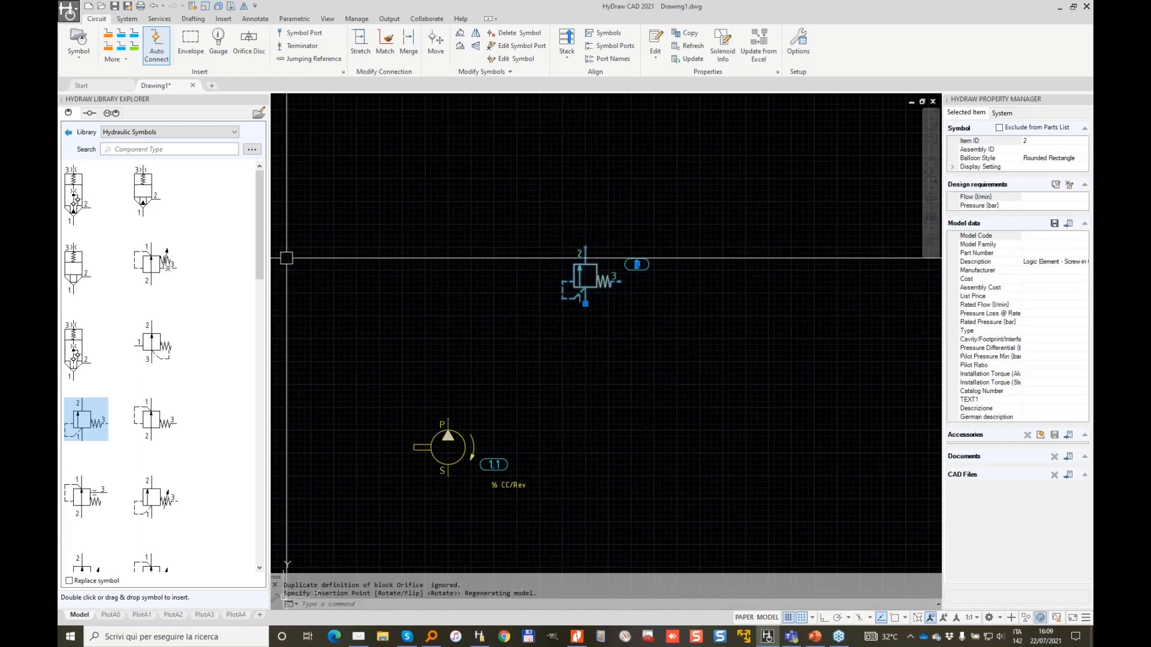
key(Escape)
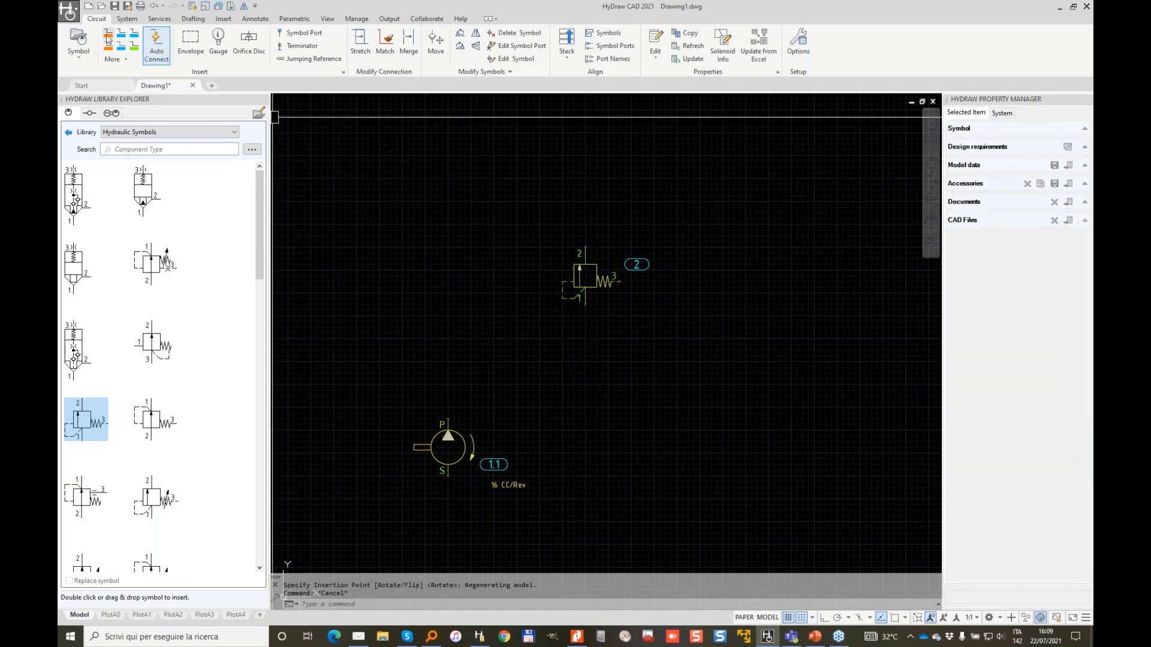
Draw a pressure line from the pump's port P up and far to the right, and connect the valve's port 1 down to it.
click(108, 37)
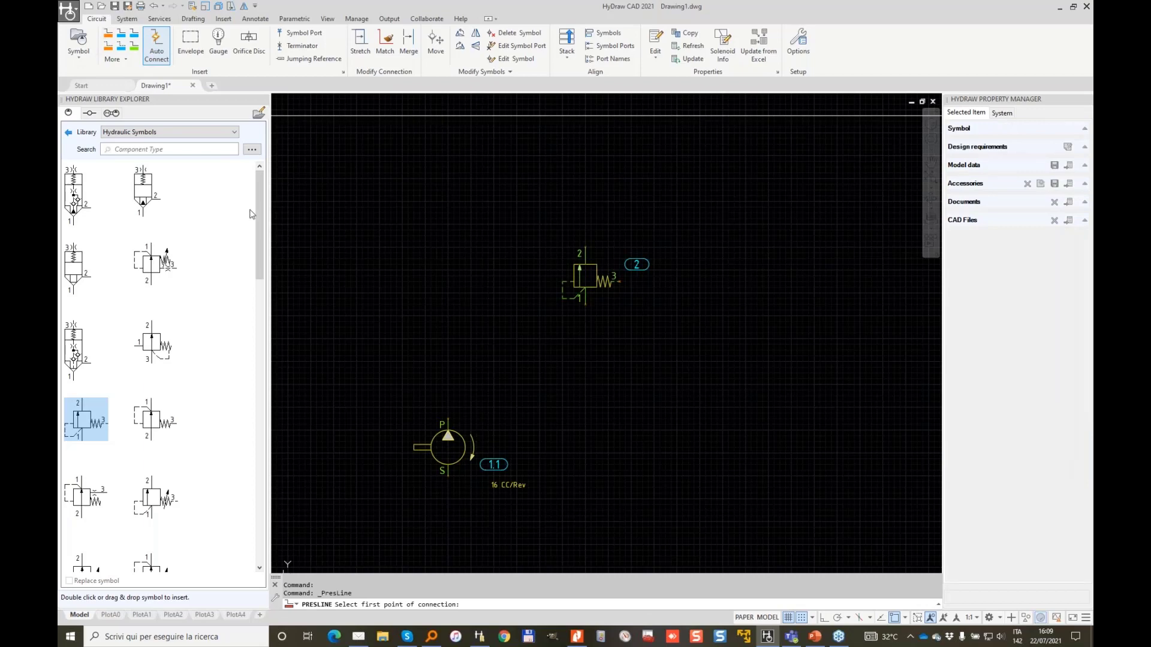
click(449, 419)
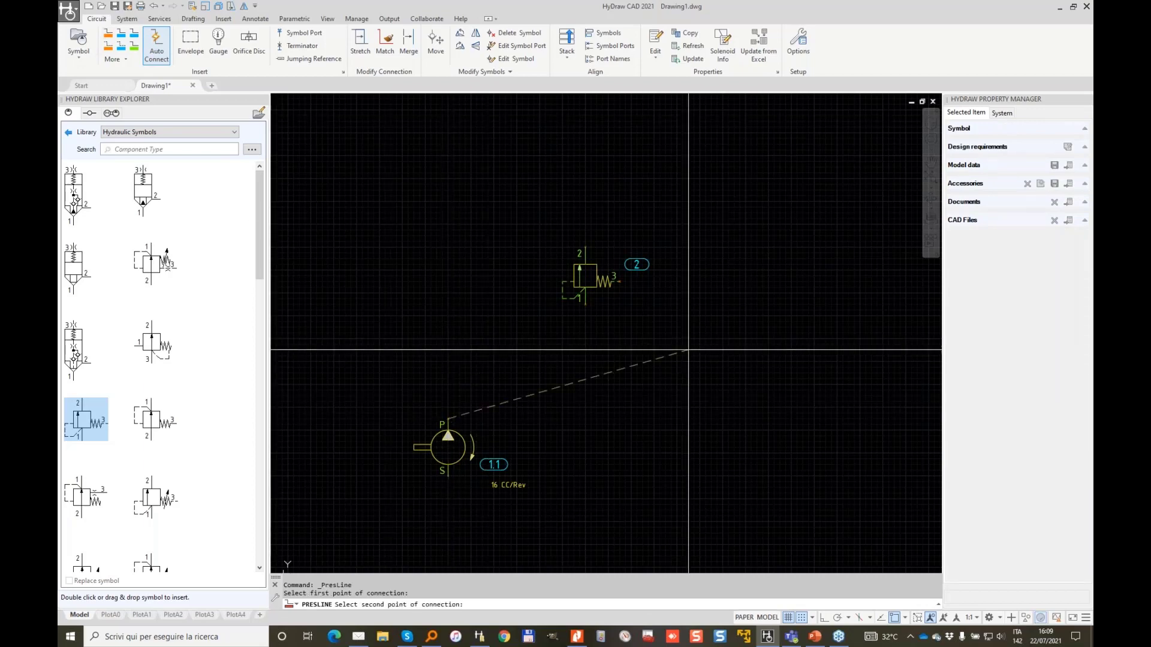
mouse_move(688, 349)
middle_down()
mouse_move(508, 337)
mouse_move(679, 401)
middle_up()
click(881, 319)
key(Return)
click(584, 329)
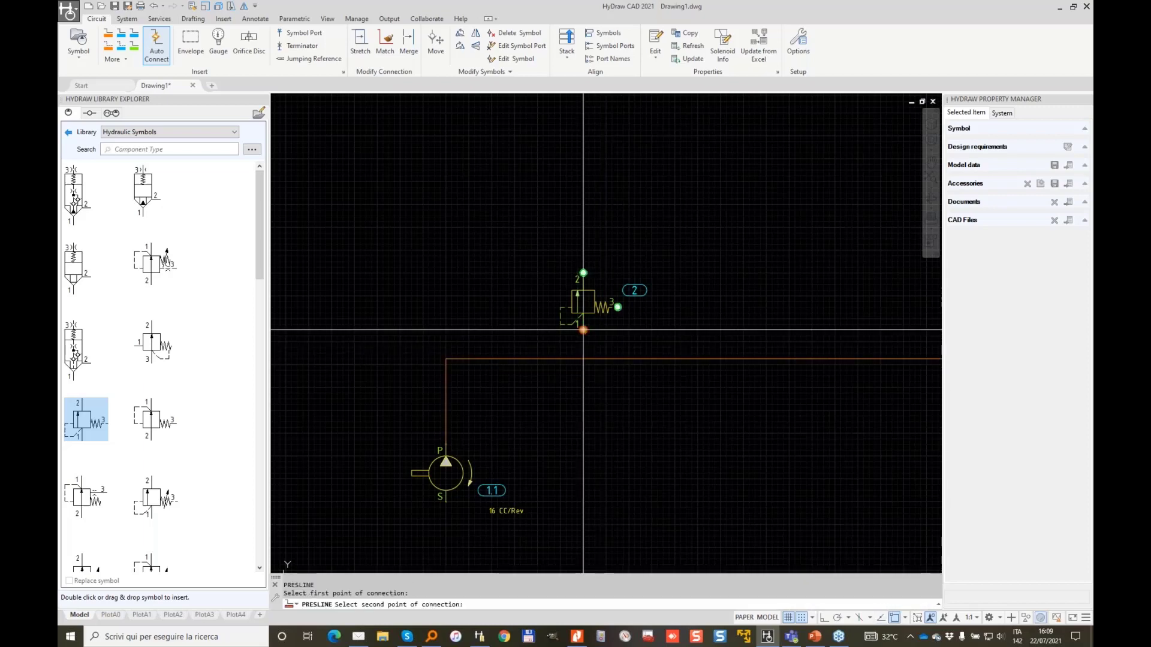
click(583, 358)
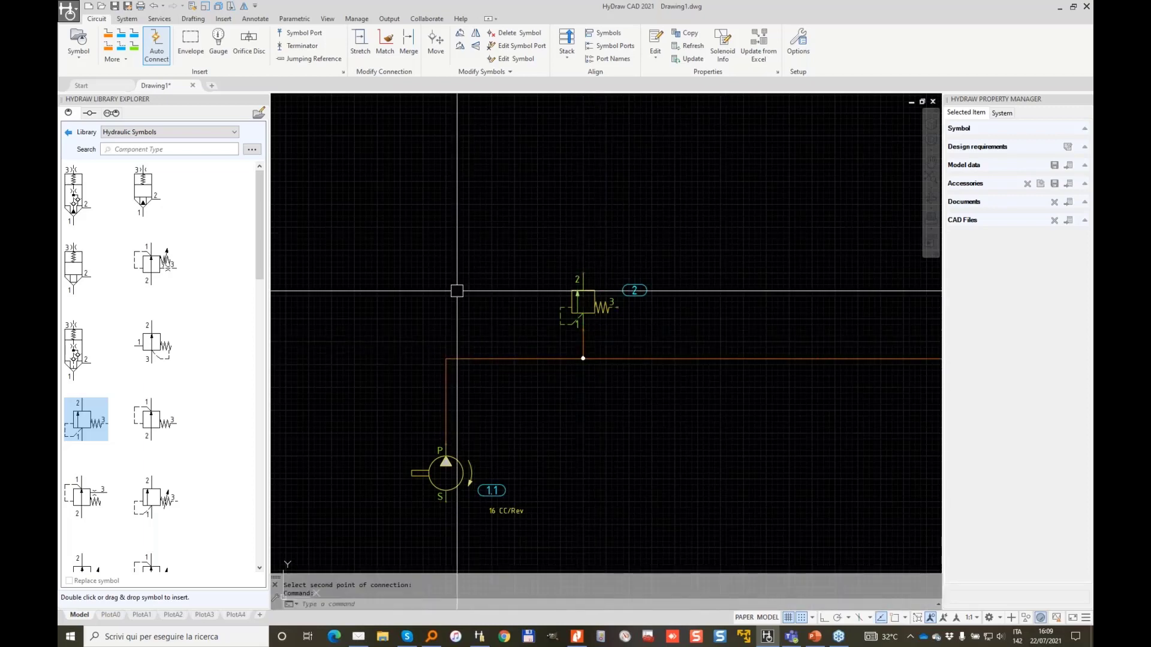
click(153, 40)
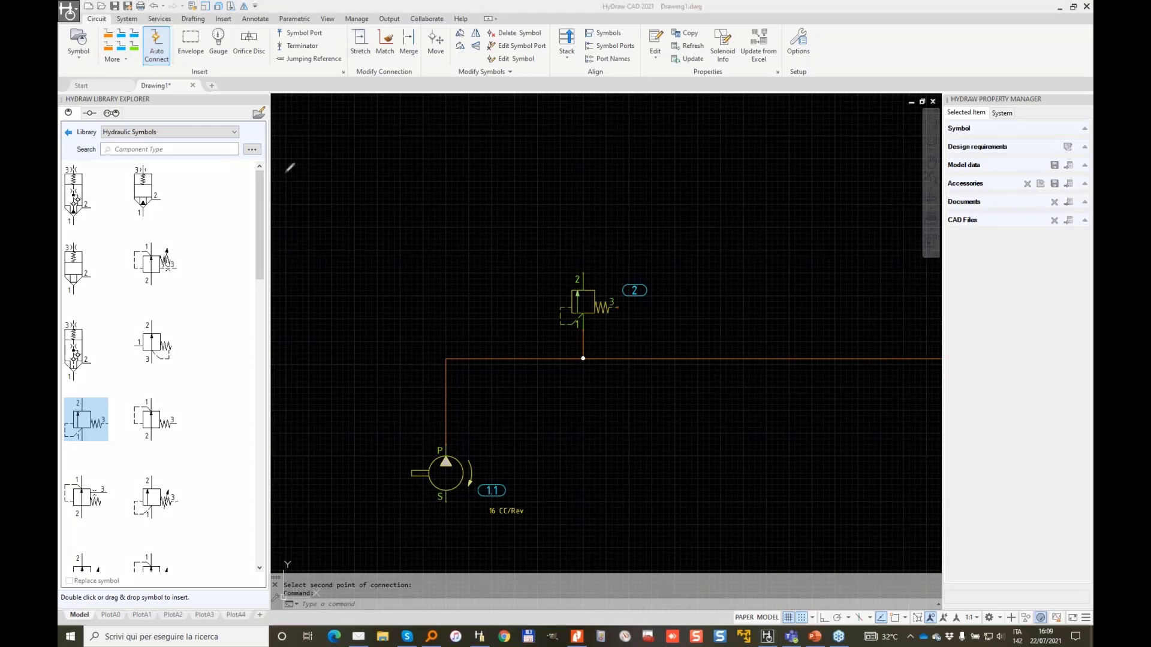
mouse_move(102, 3)
mouse_down()
mouse_move(95, 57)
mouse_move(181, 21)
mouse_move(99, 3)
mouse_up()
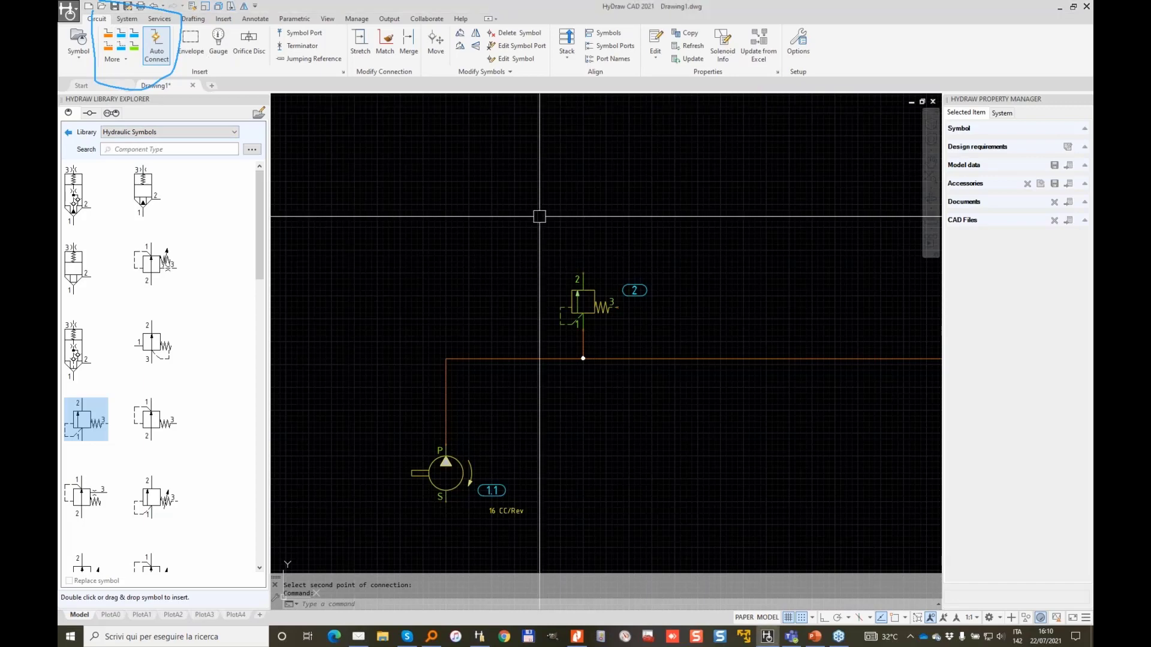
Draw a blue connection line from the valve's port 2 upward and off to the left.
click(121, 33)
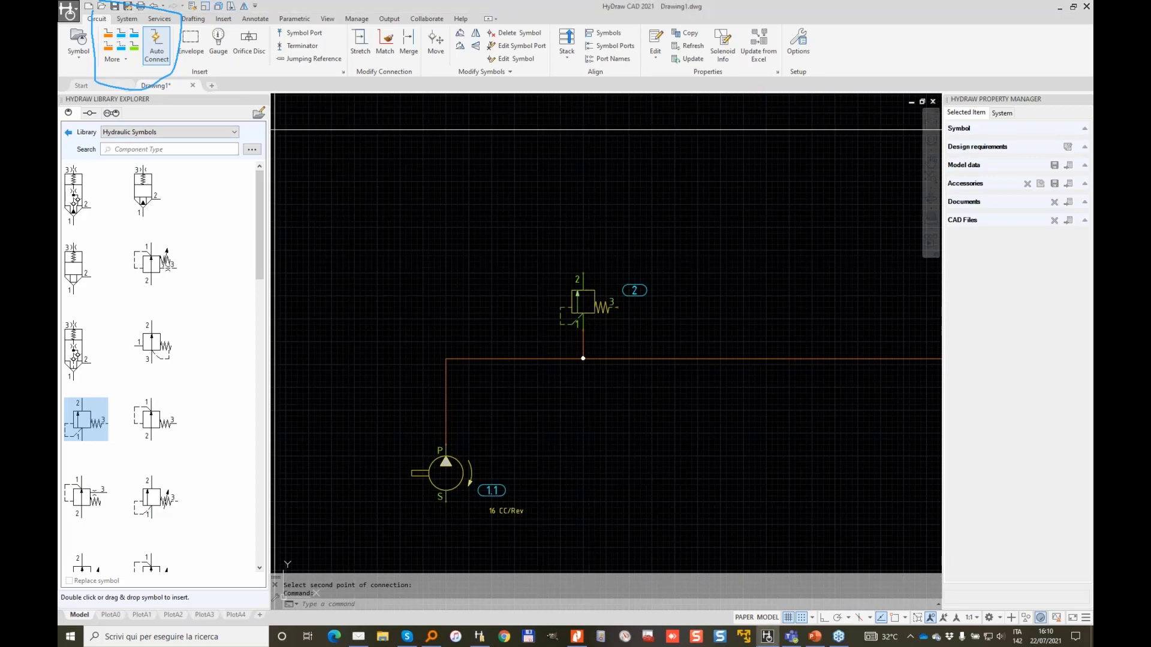
click(583, 273)
click(371, 227)
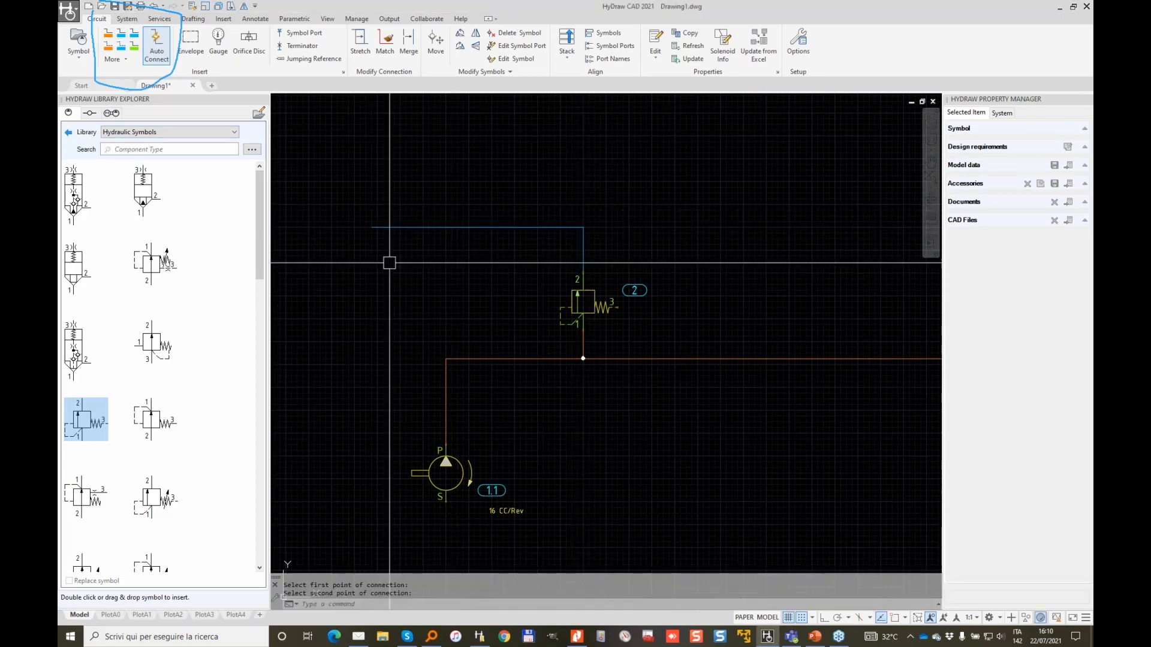
Insert the differential sensing logic element with port 1 on top and port 2 below, to the right of valve 2 above the pressure line.
middle_drag(761, 263, 658, 280)
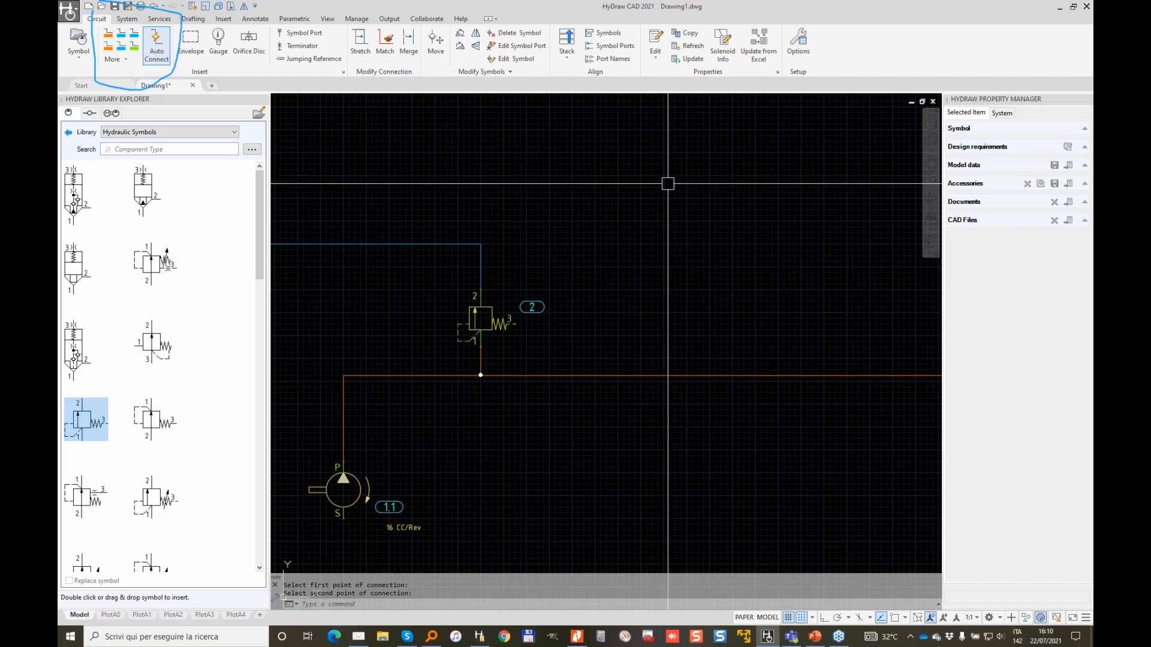
middle_drag(685, 154, 650, 187)
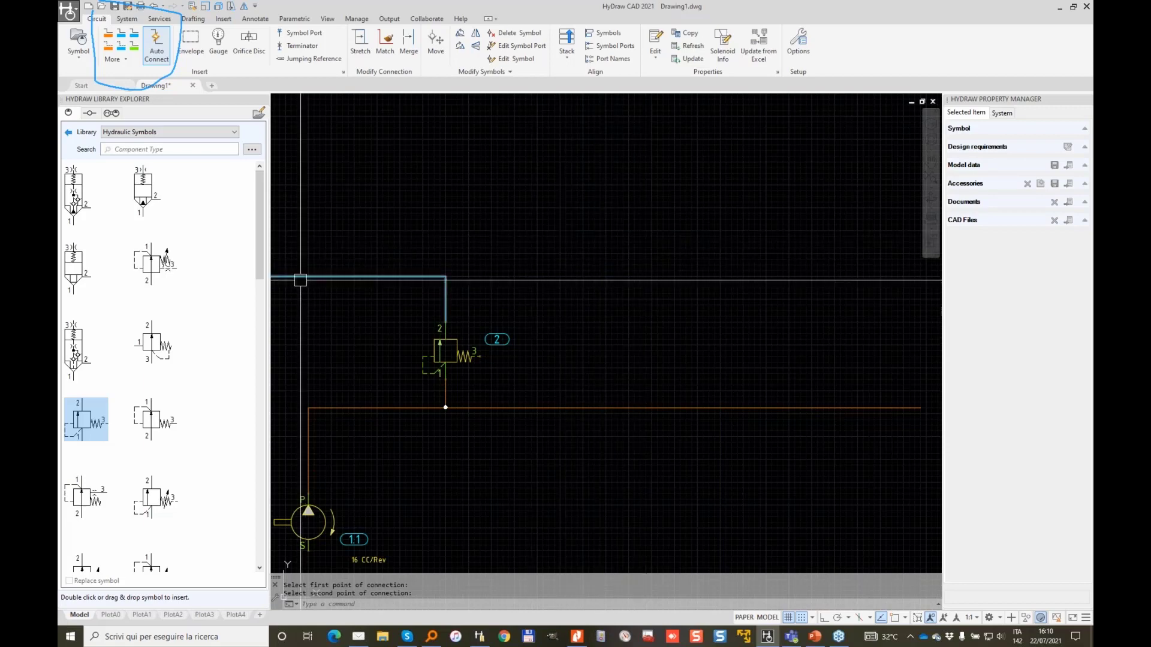
double_click(154, 420)
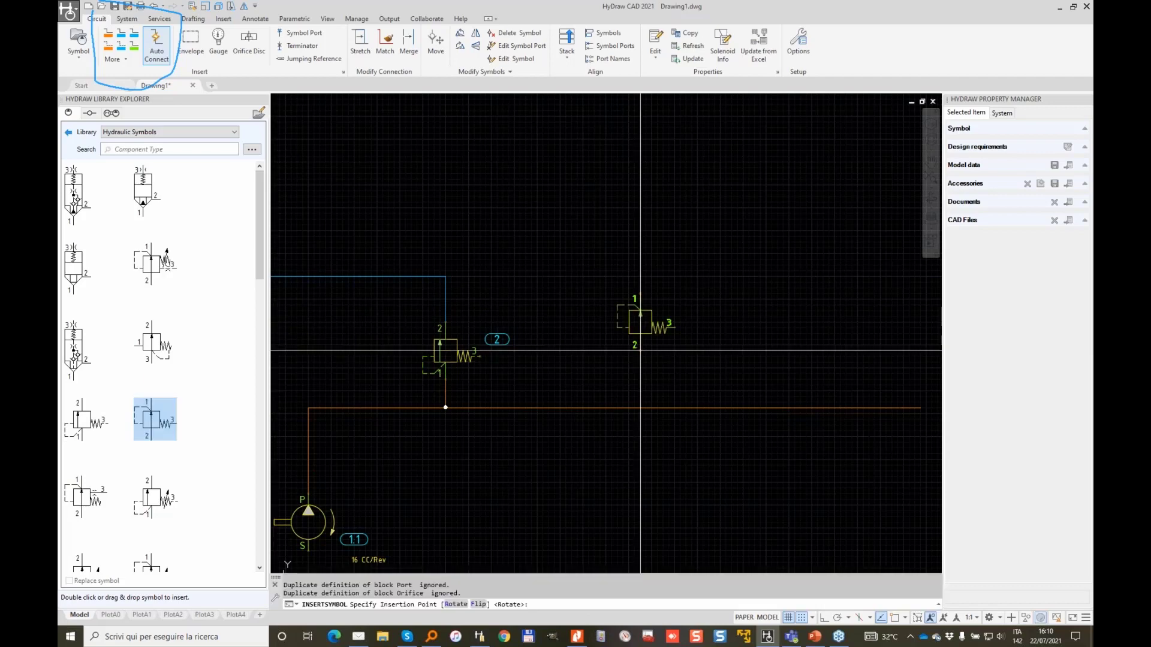
scroll(644, 349, up, 2)
click(589, 369)
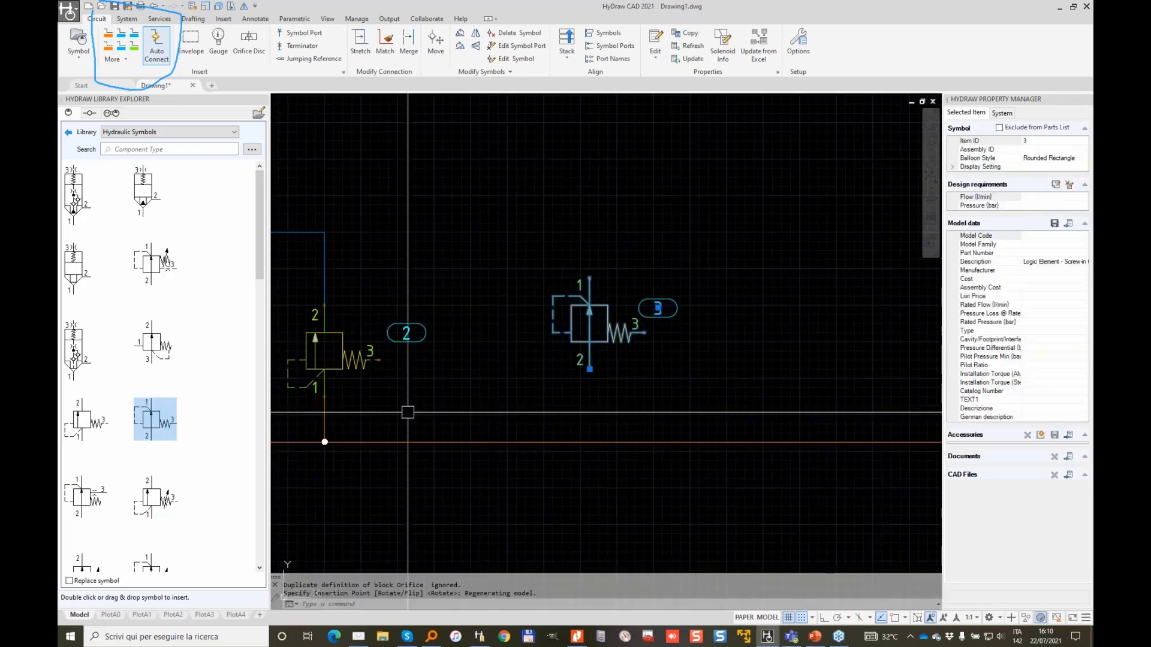
Search the FluidPowerTools.com model library for Parker models linked to the symbol of valve 2.
middle_drag(451, 389, 619, 341)
click(474, 317)
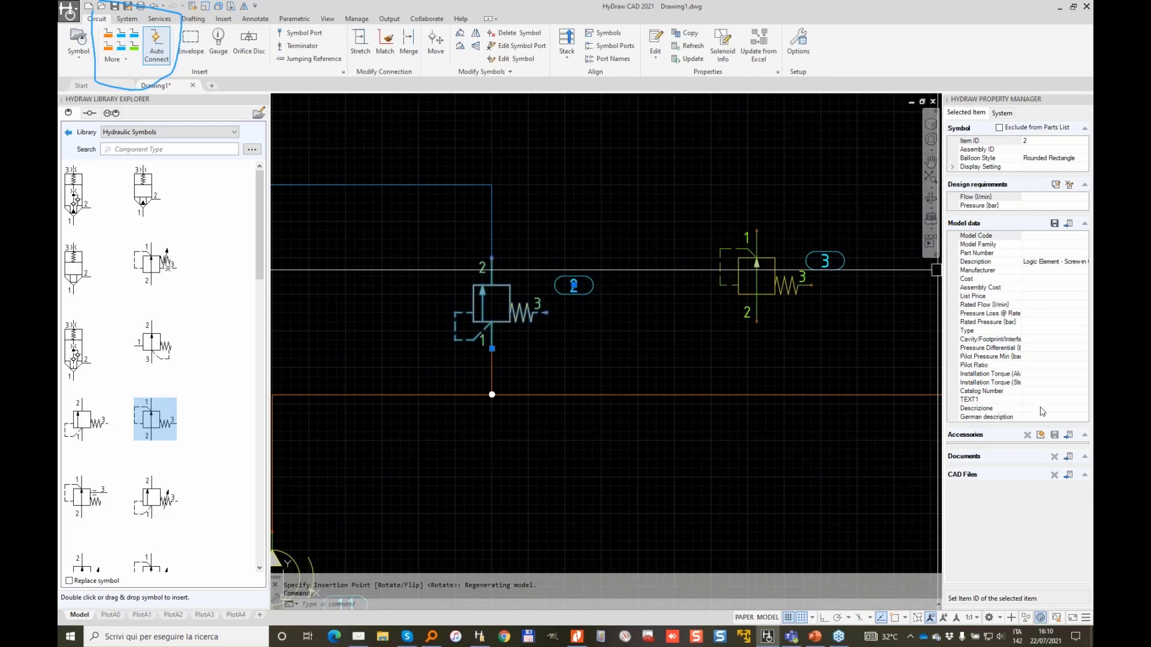
click(1068, 225)
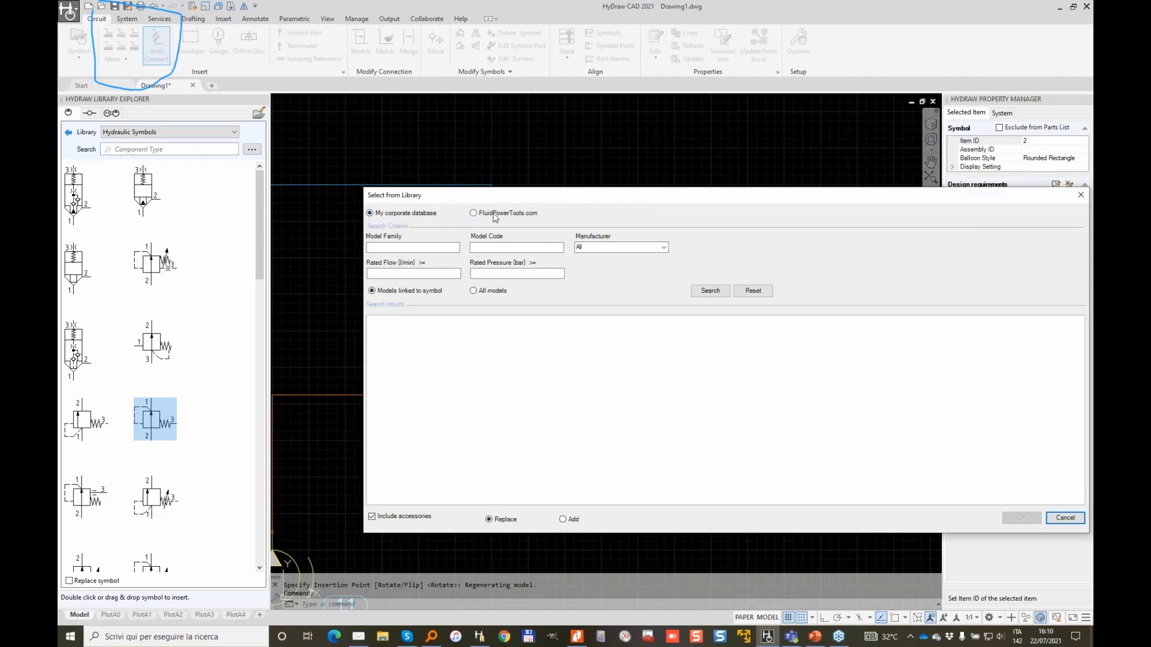
click(475, 213)
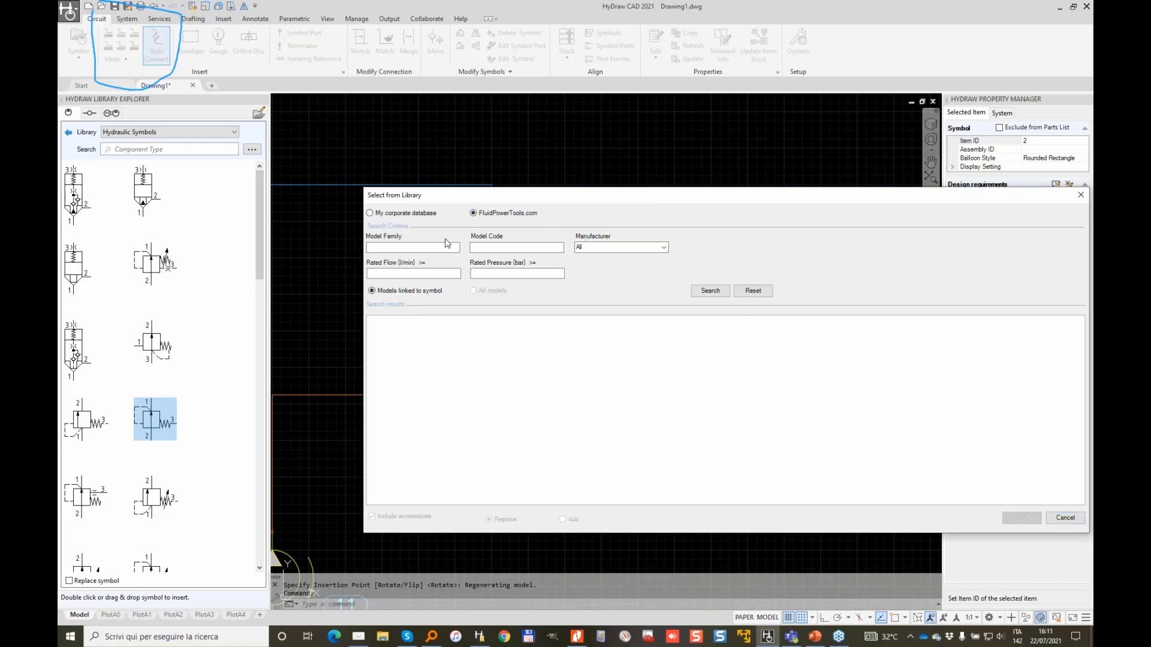
click(663, 248)
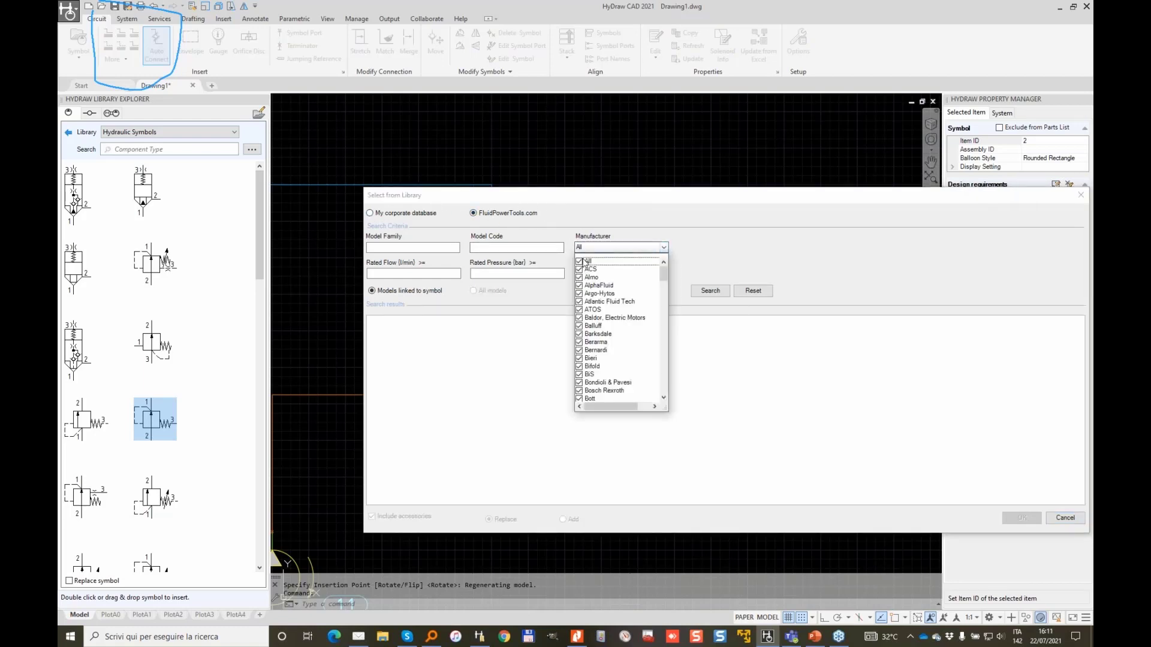
drag(666, 277, 664, 352)
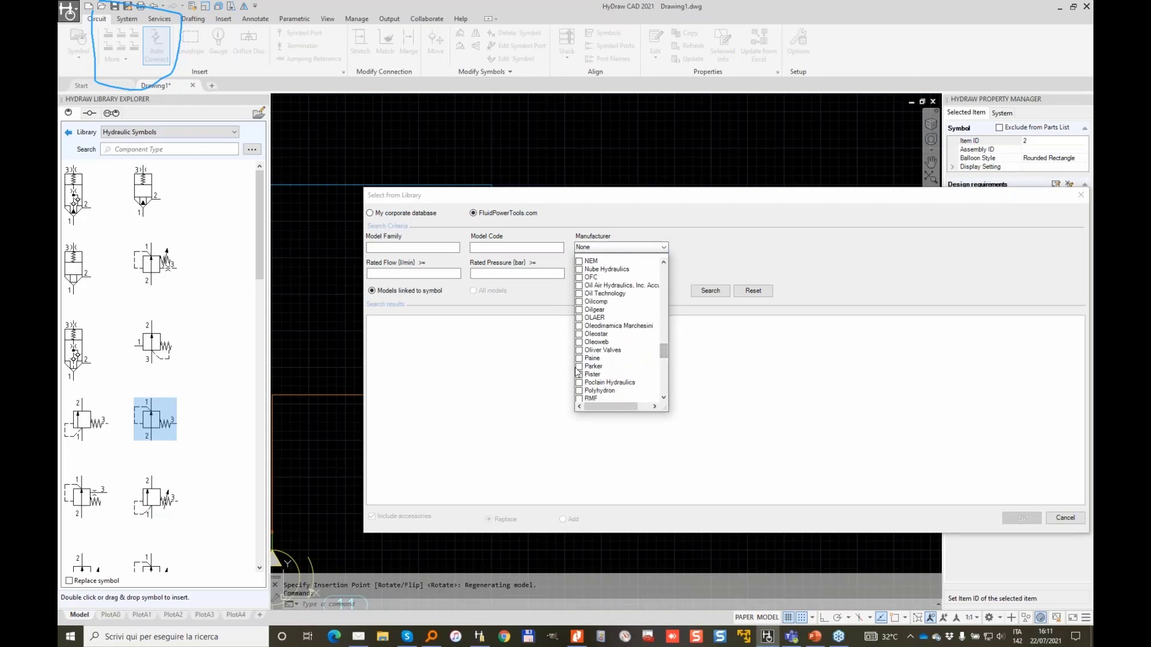
click(579, 366)
click(714, 239)
click(696, 289)
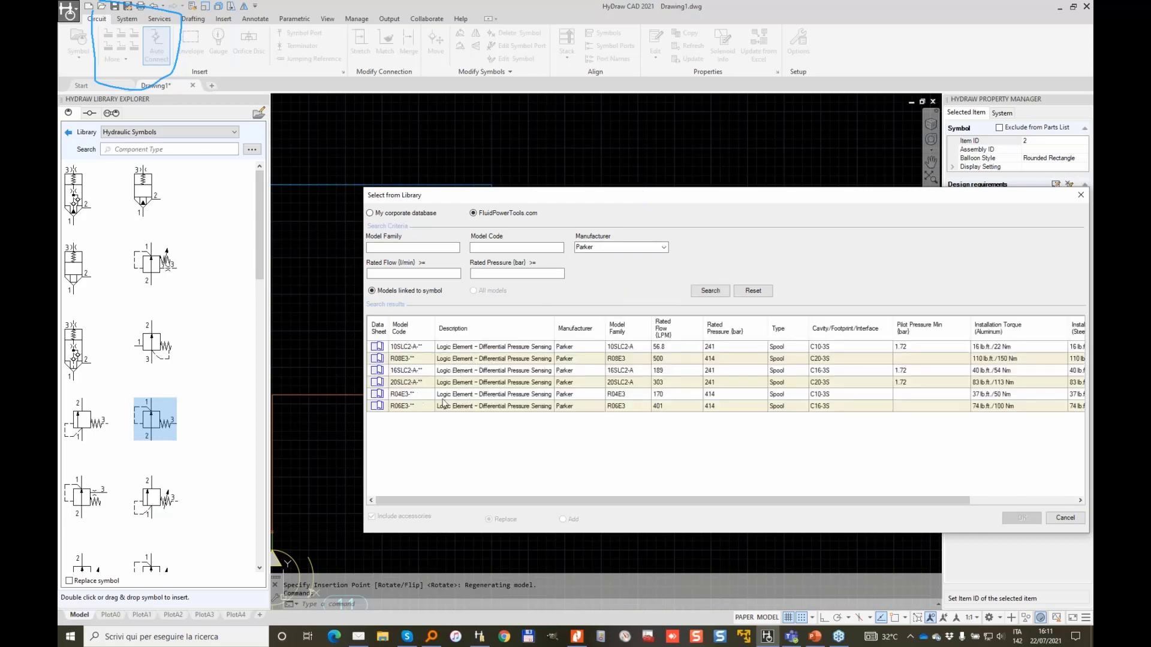
Check the switching pressure options in the R04E3 data sheet and assign model R04E3-** to valve 2.
click(412, 394)
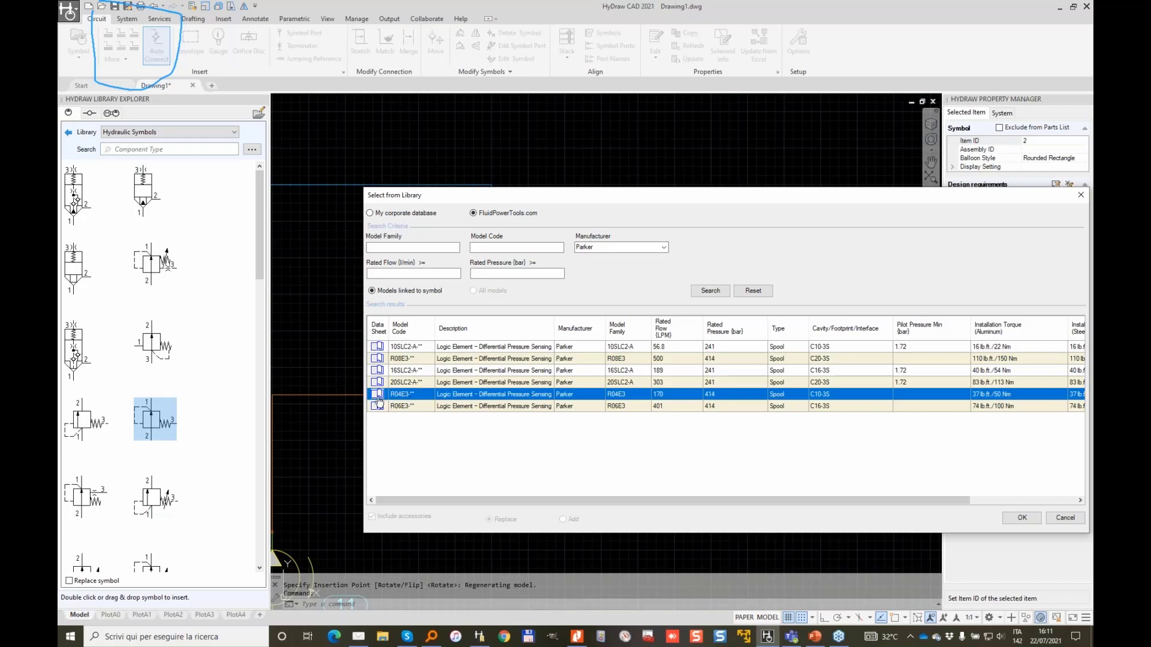
click(377, 395)
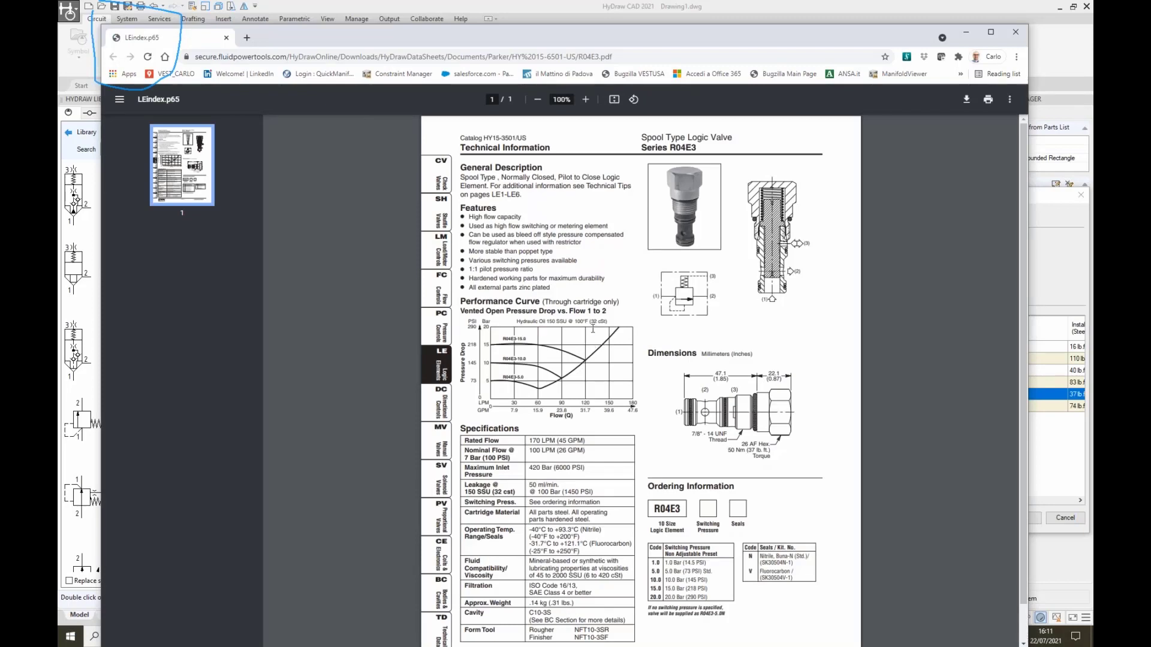
scroll(631, 355, down, 1)
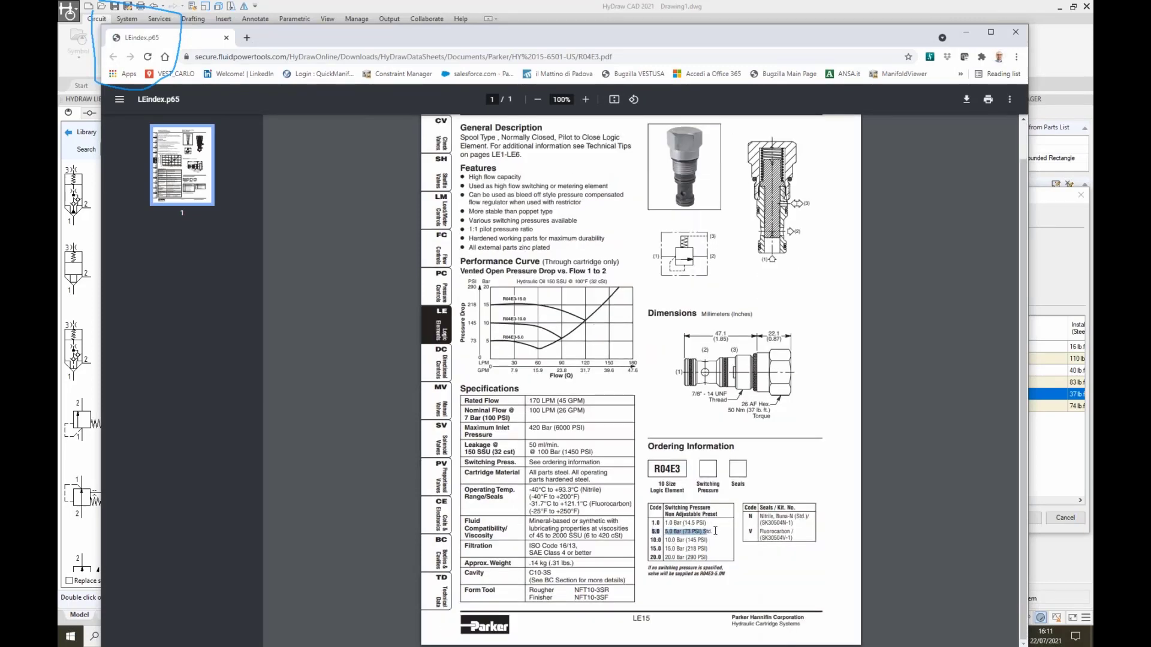
drag(711, 541, 653, 540)
click(965, 32)
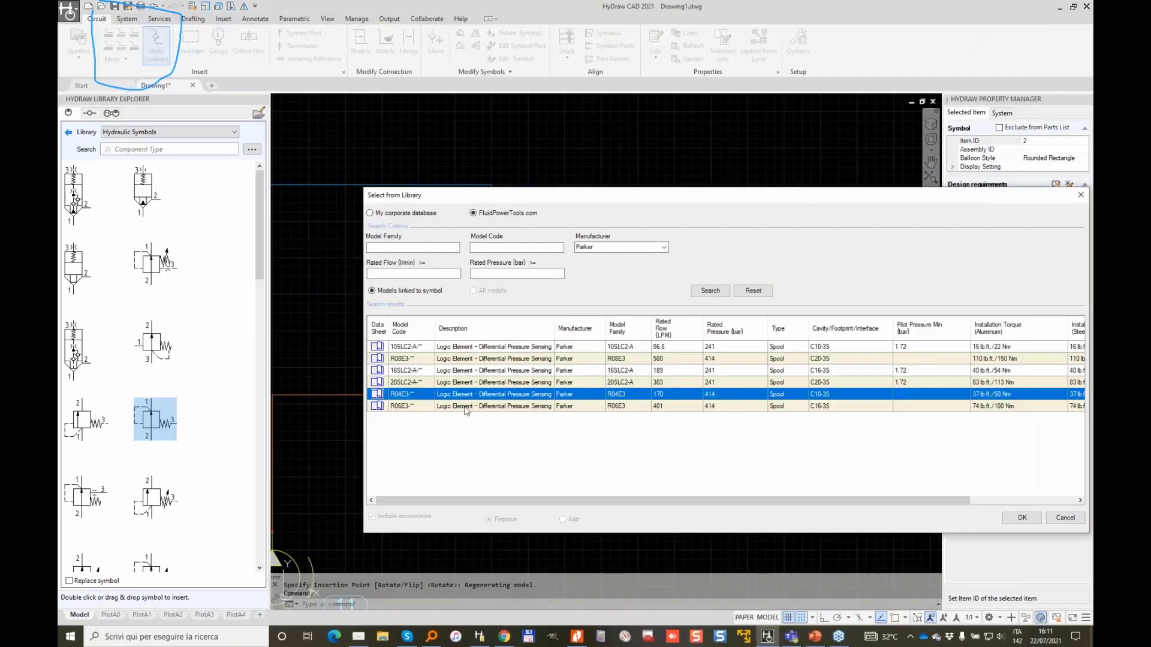
click(1022, 518)
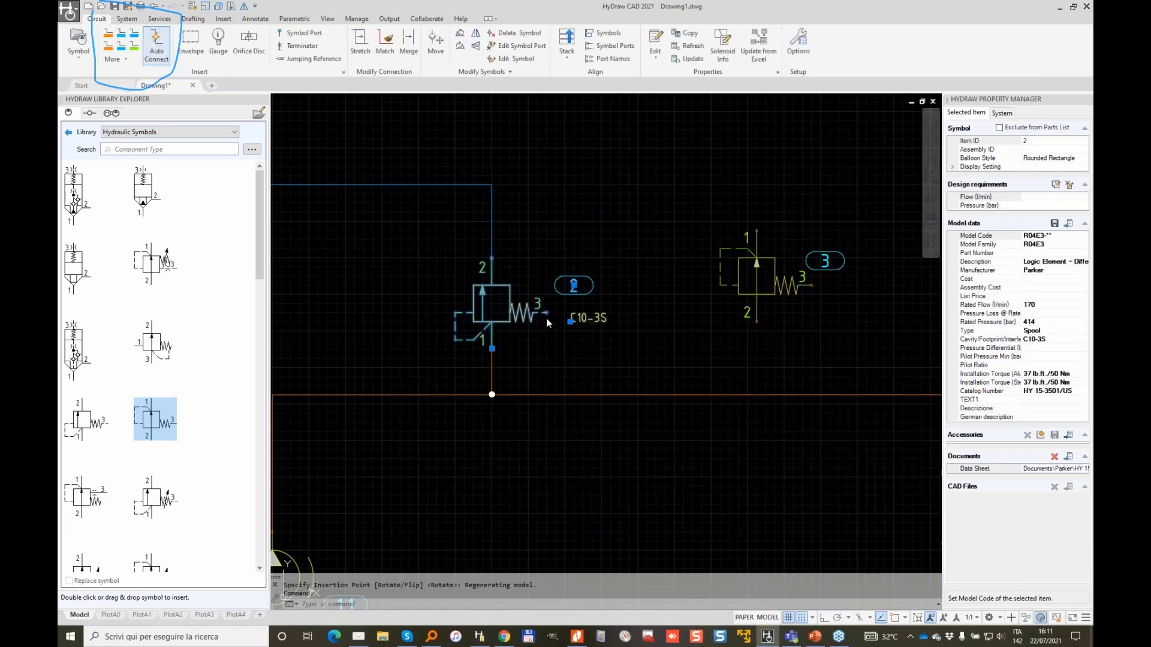
Move valve 2's C10-3S cavity label below its spring beside port 1, and its item balloon to the left of port 2.
scroll(566, 334, up, 4)
click(566, 334)
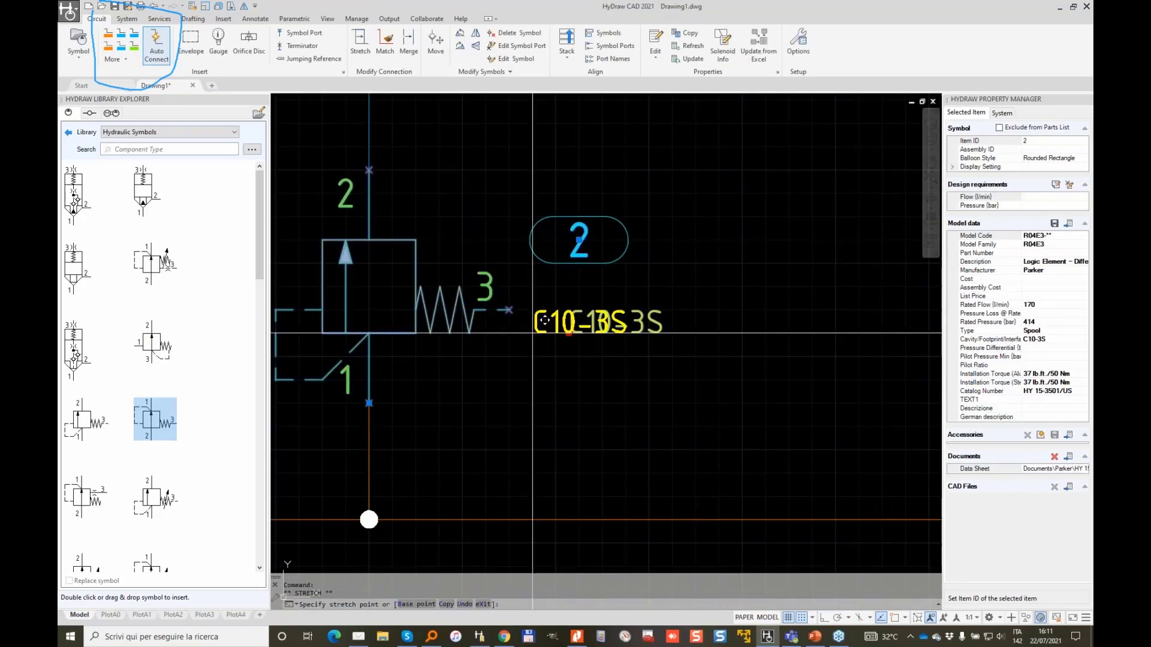
click(392, 379)
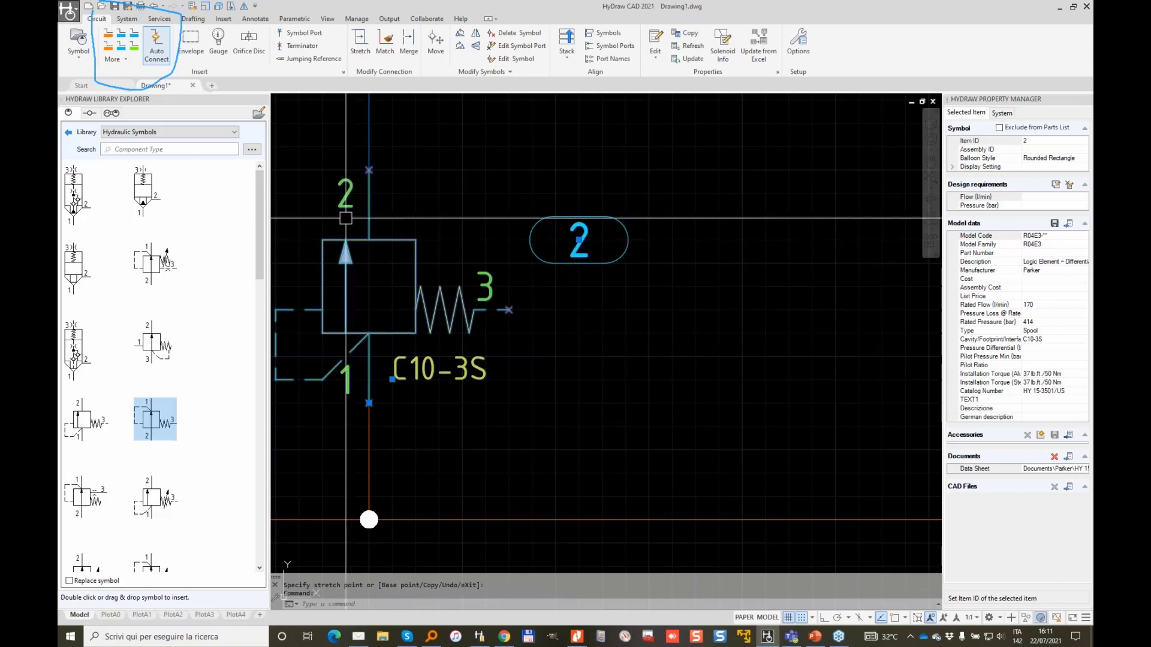
middle_drag(567, 299, 730, 317)
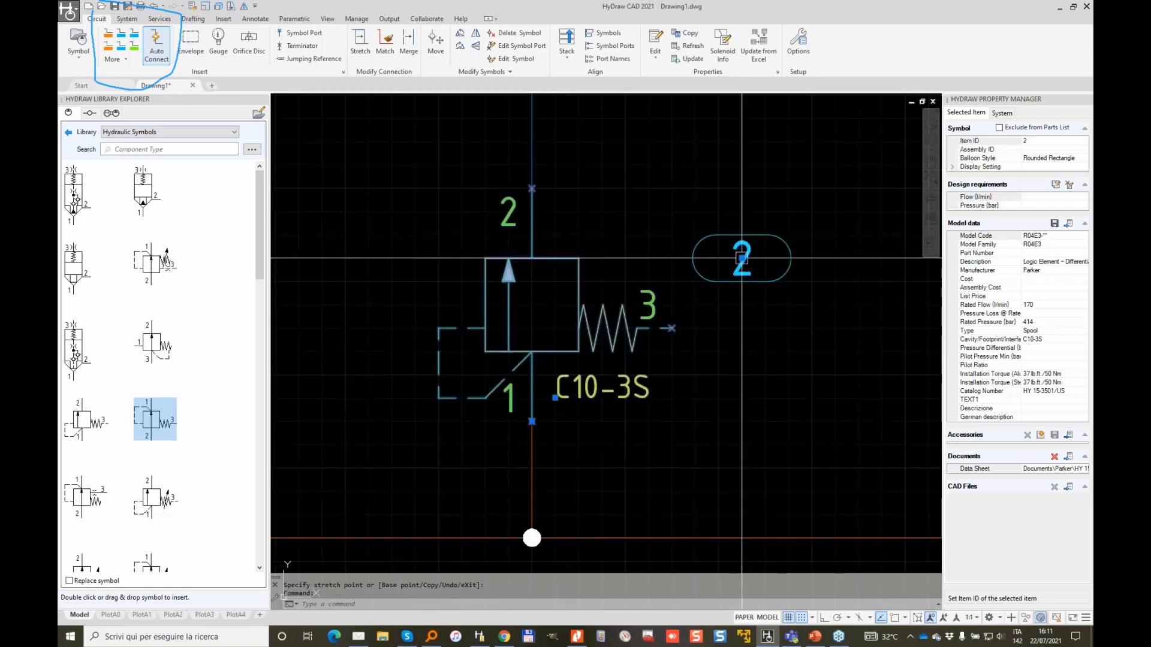
click(742, 258)
click(415, 211)
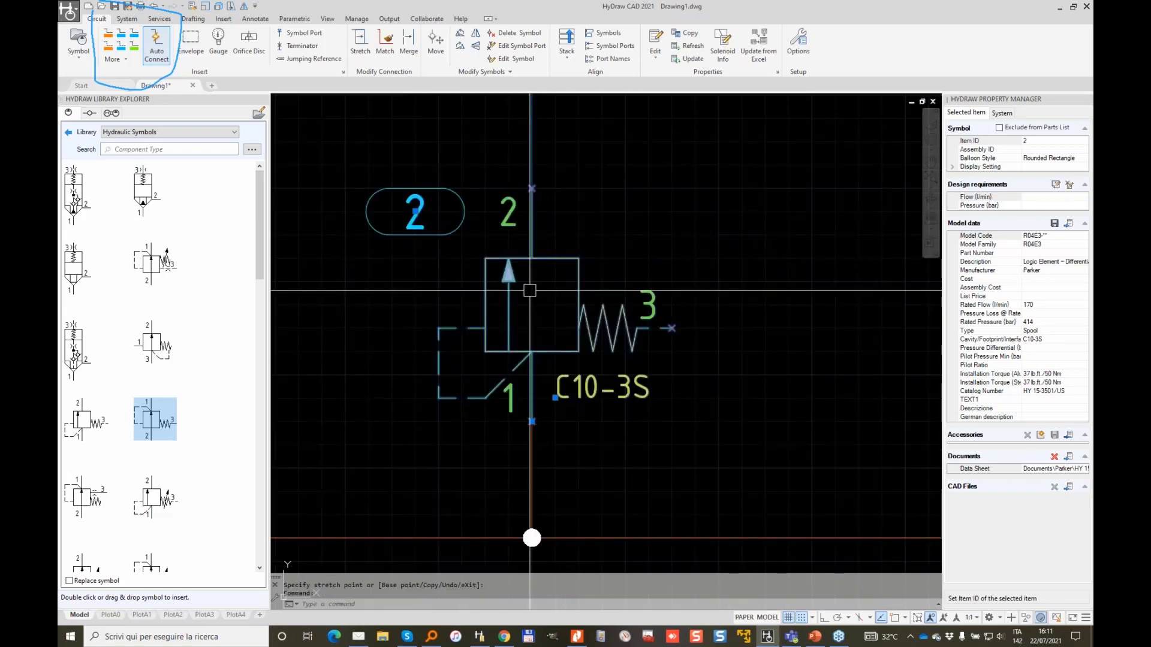
Update valve 2 from Excel with all items included, using model code R04E310.0N, and reselect the valve to check its data.
click(1067, 235)
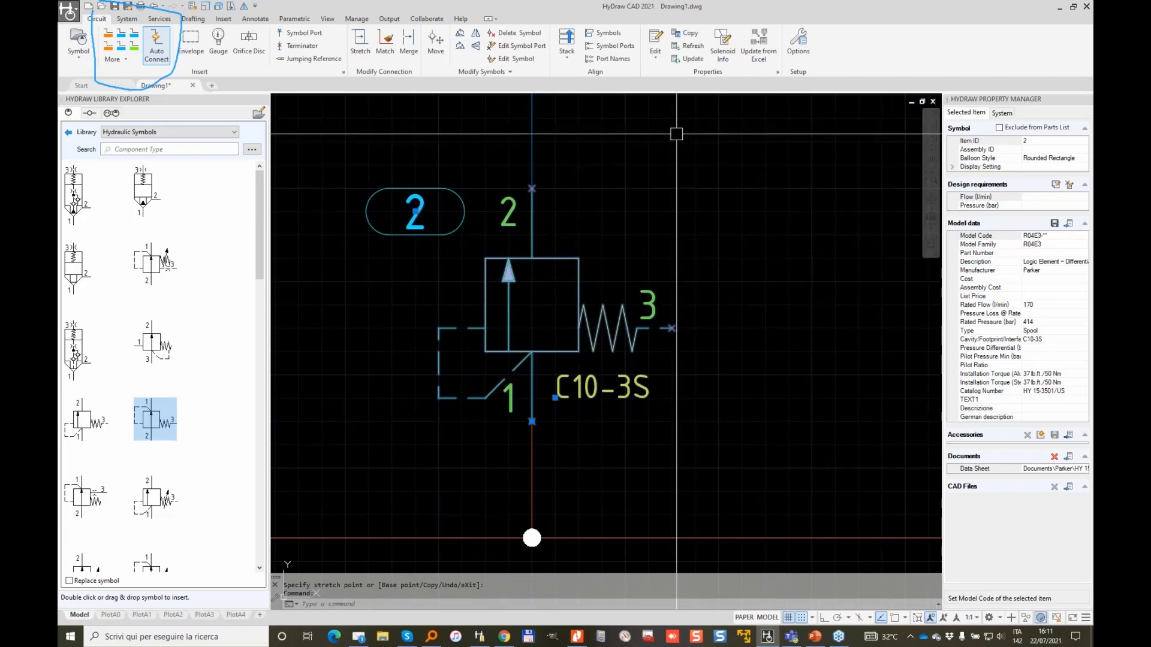
click(758, 45)
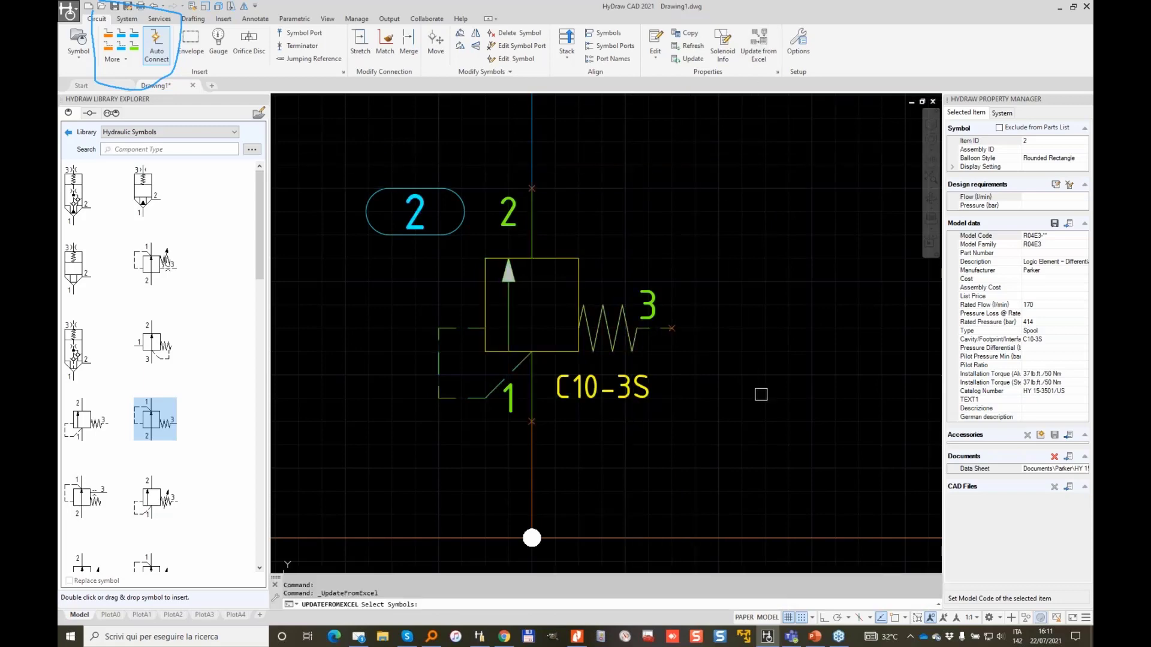
click(761, 395)
click(651, 334)
key(Return)
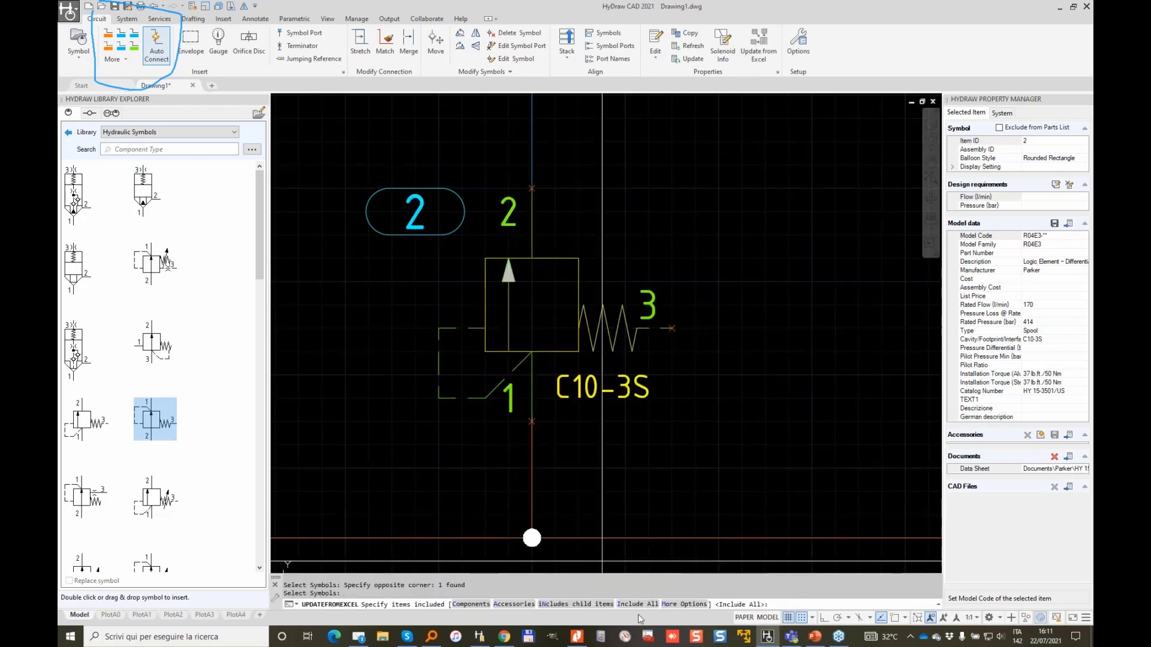
text(I)
key(Return)
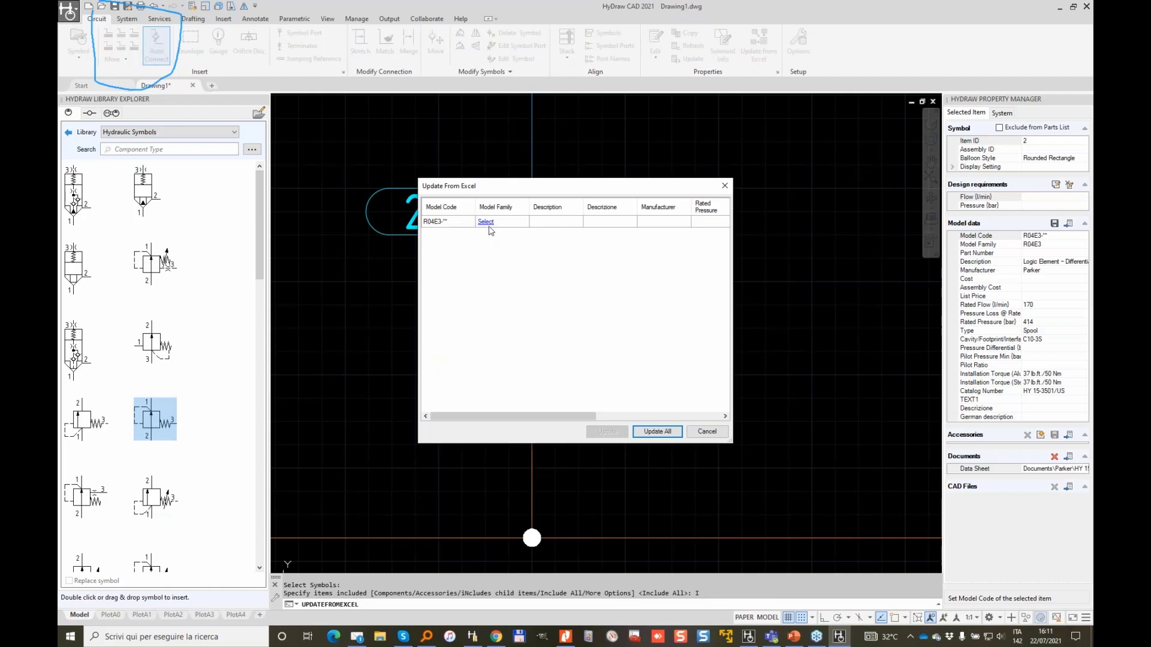
click(485, 222)
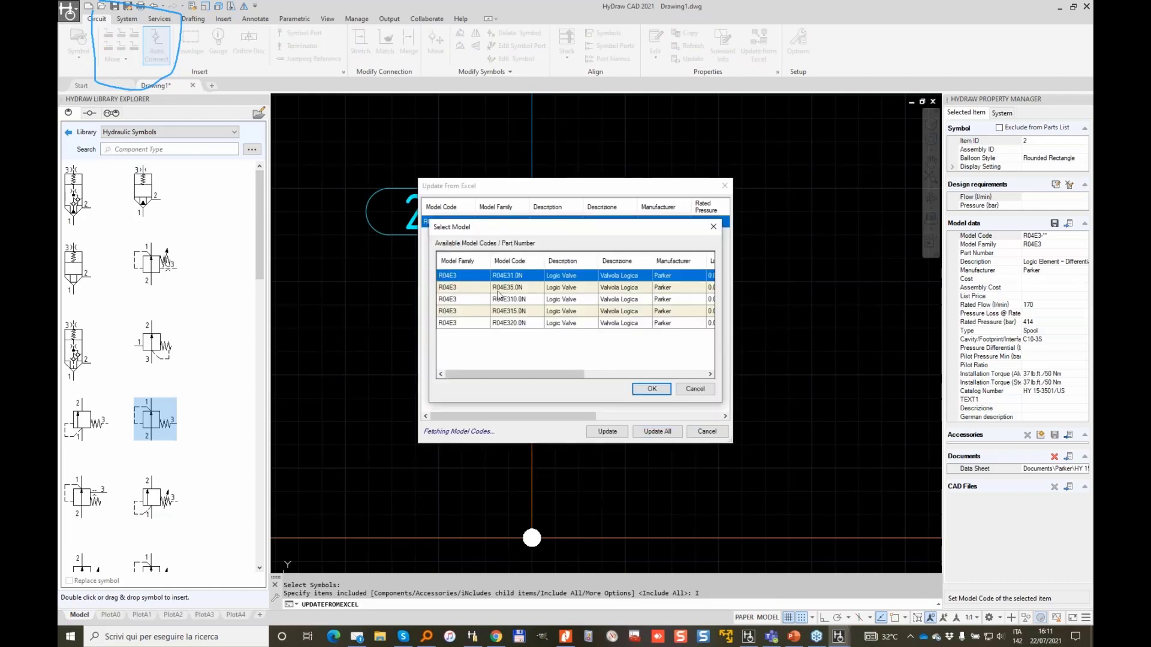
click(515, 299)
mouse_move(538, 375)
mouse_down()
mouse_move(614, 378)
mouse_move(528, 376)
mouse_up()
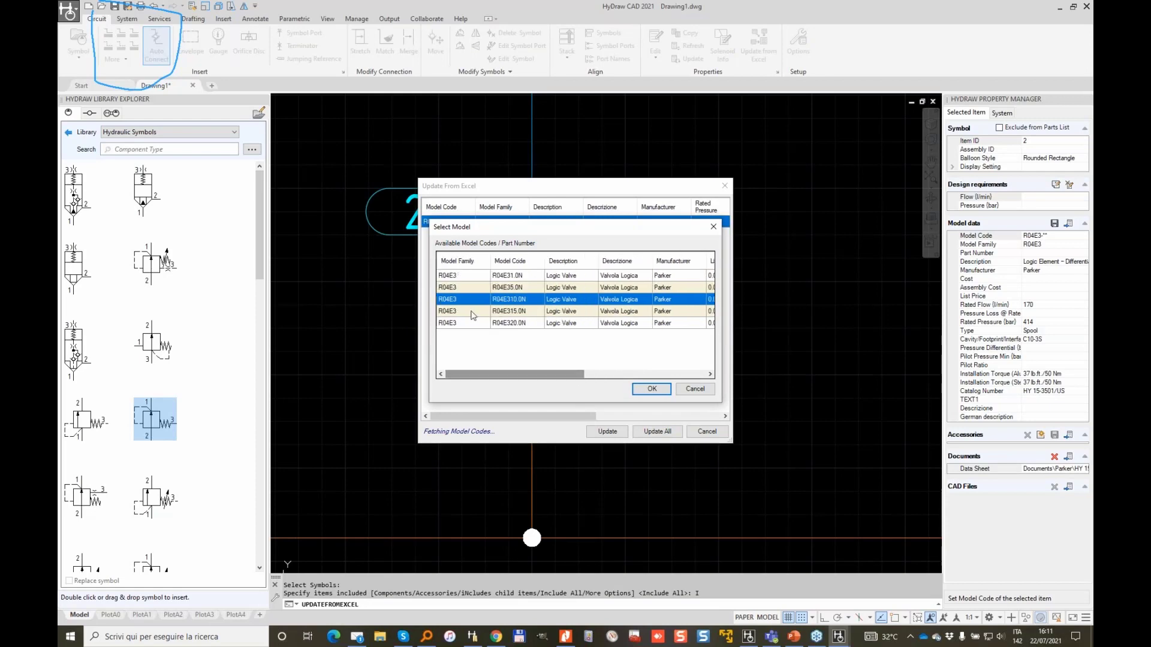
click(652, 388)
click(657, 432)
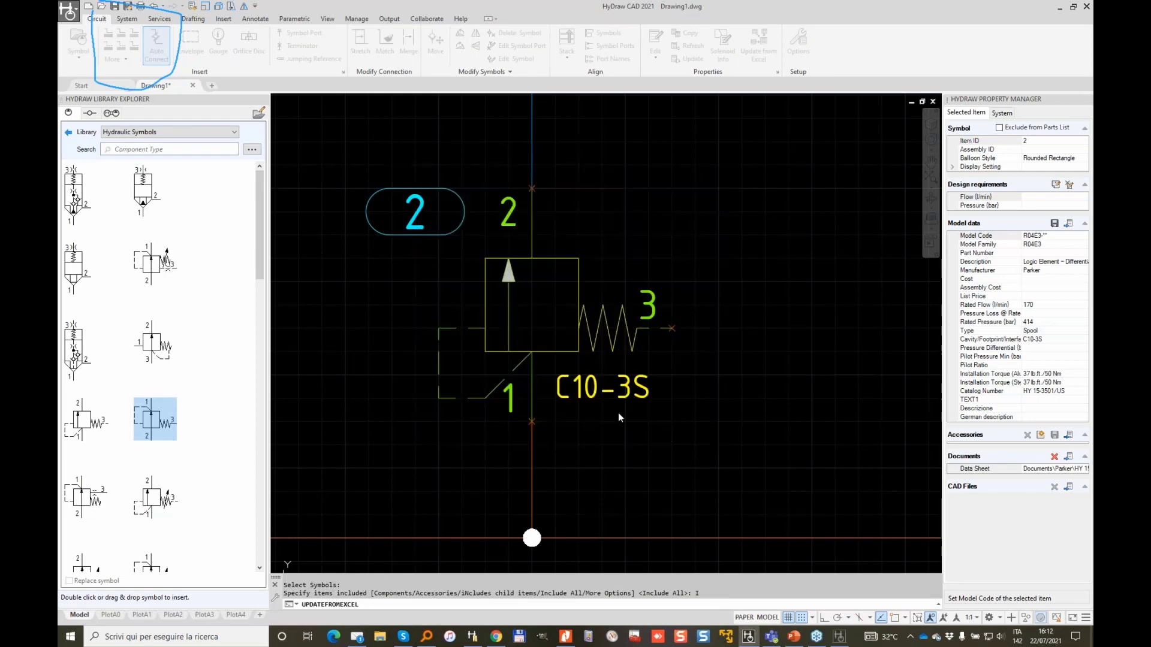
click(591, 247)
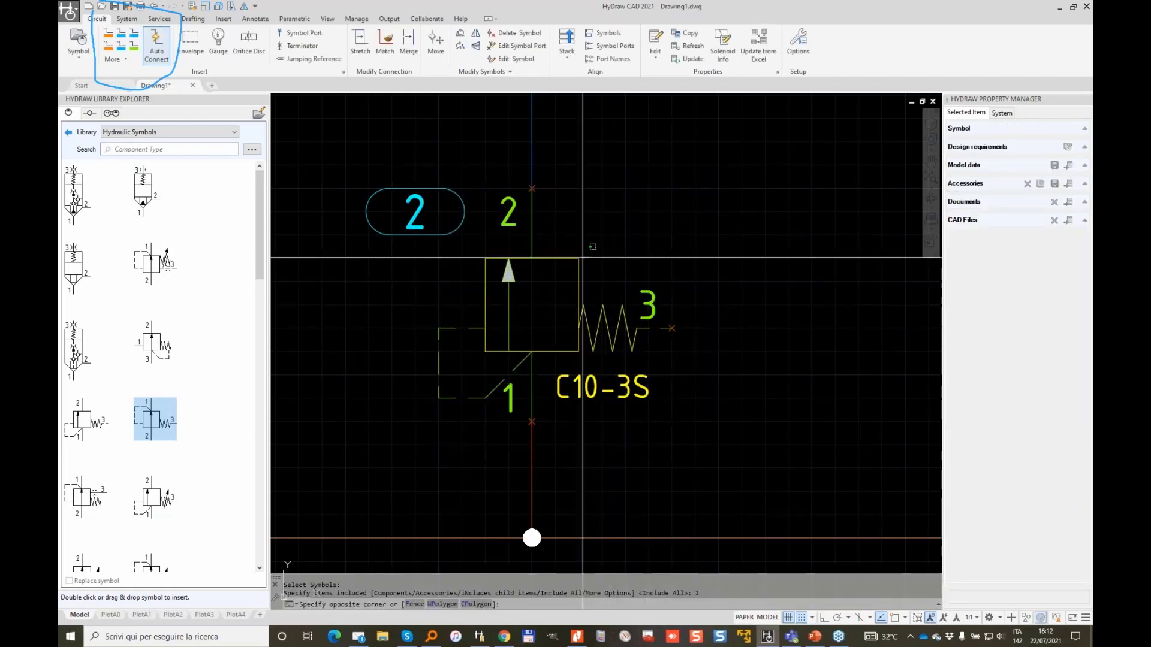
click(531, 257)
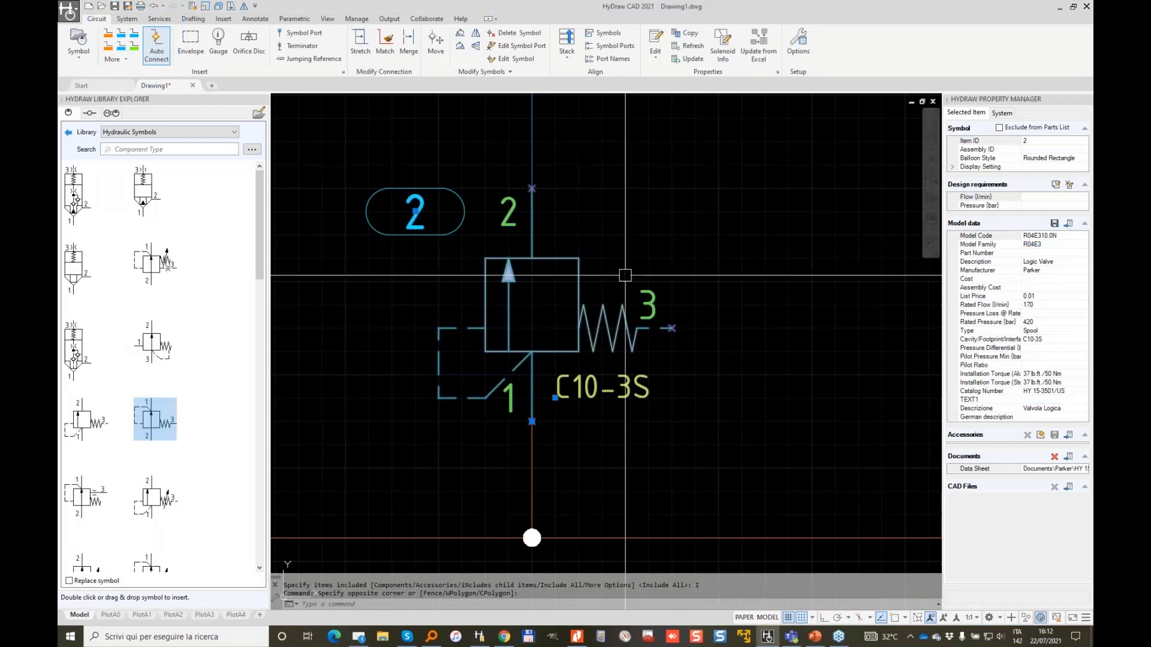
Assign the Parker model R04H3-** from the FluidPowerTools.com library to valve 3.
scroll(635, 264, down, 4)
middle_drag(671, 255, 531, 302)
key(Escape)
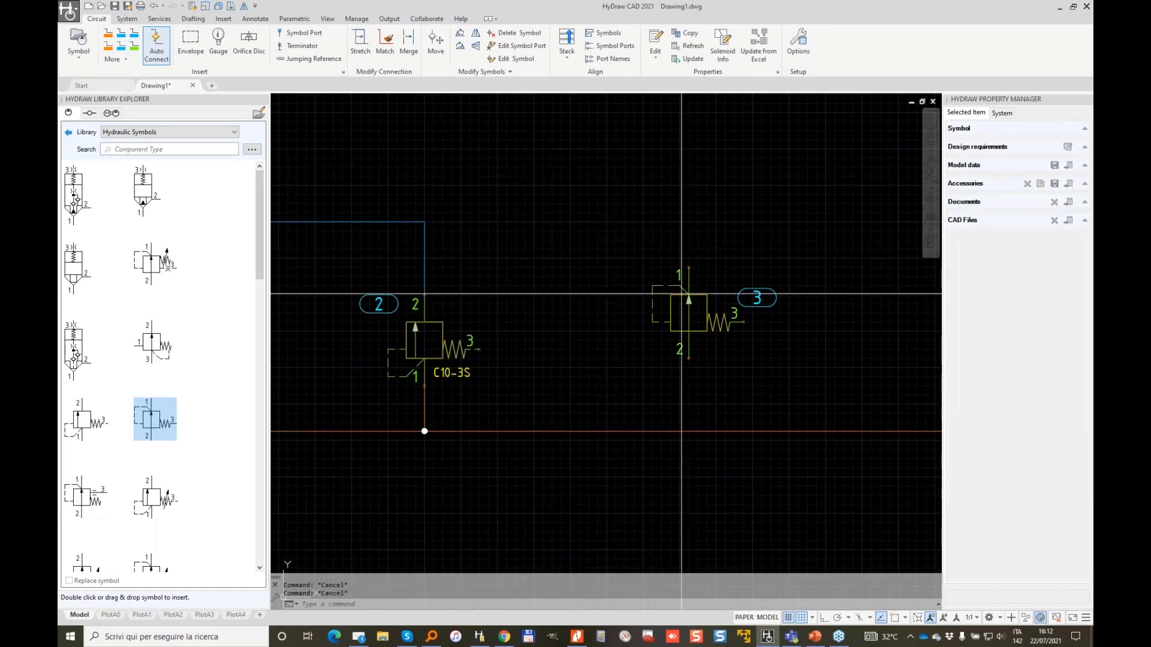
click(690, 309)
click(1069, 224)
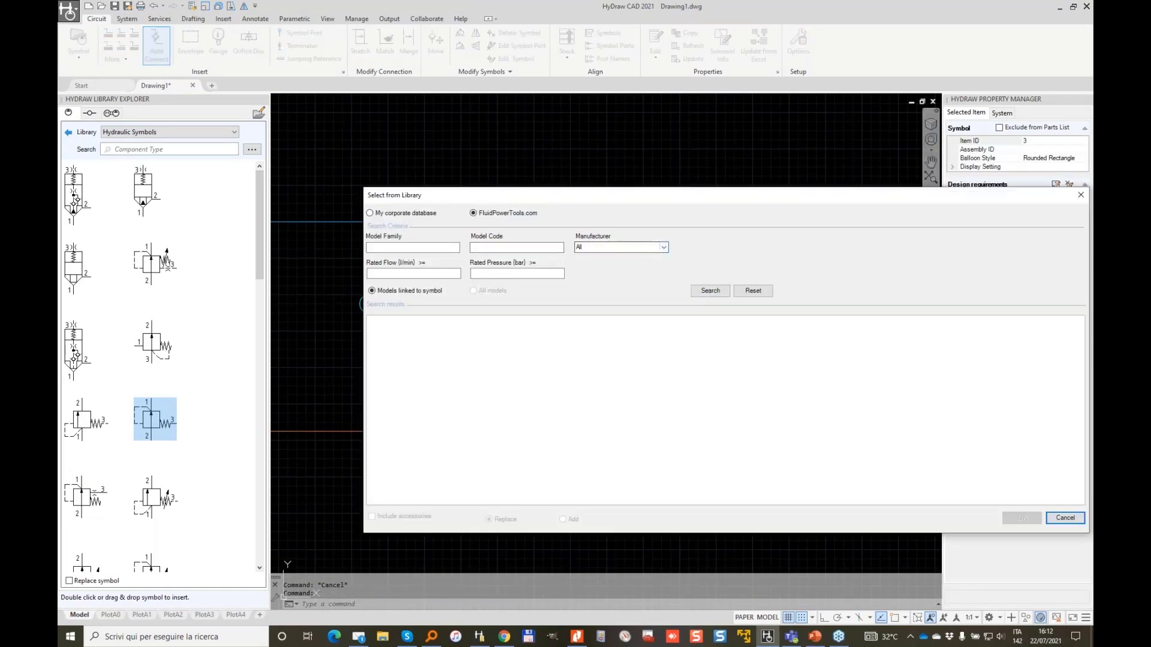
click(704, 290)
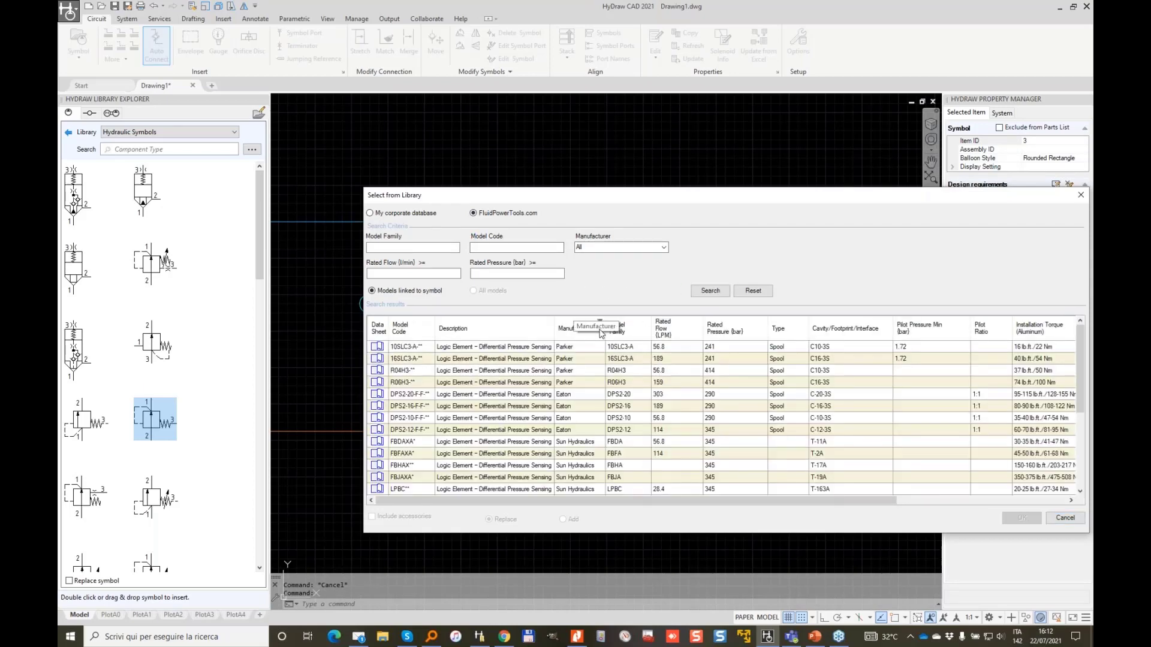
scroll(597, 360, down, 3)
scroll(593, 372, up, 2)
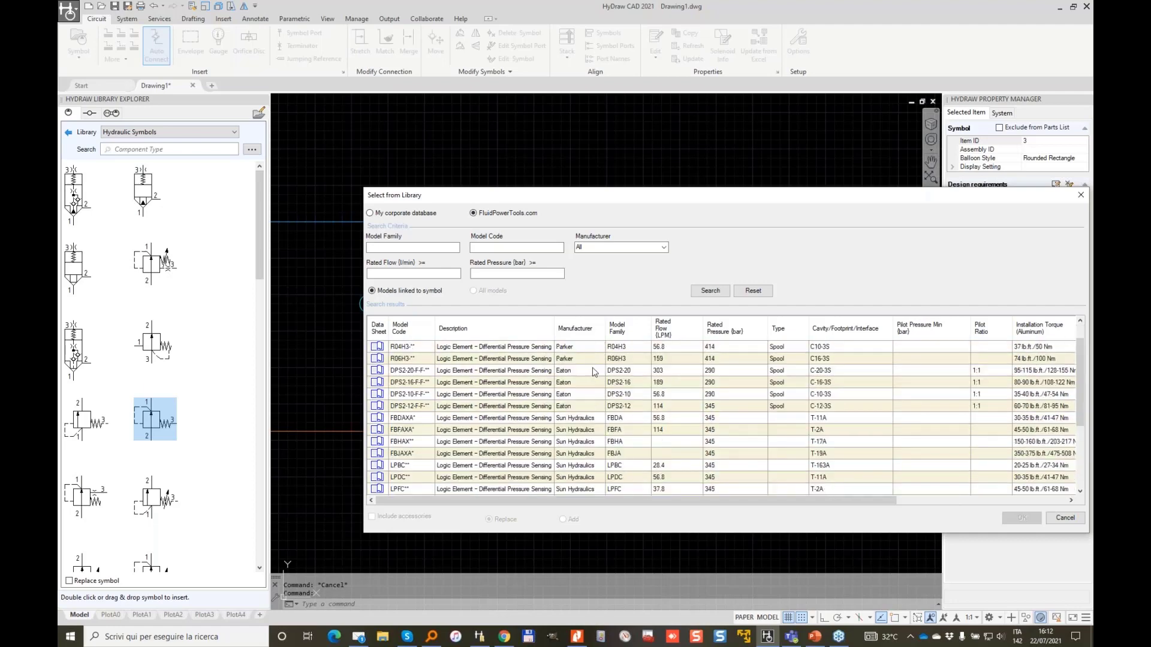
scroll(595, 372, up, 2)
click(397, 372)
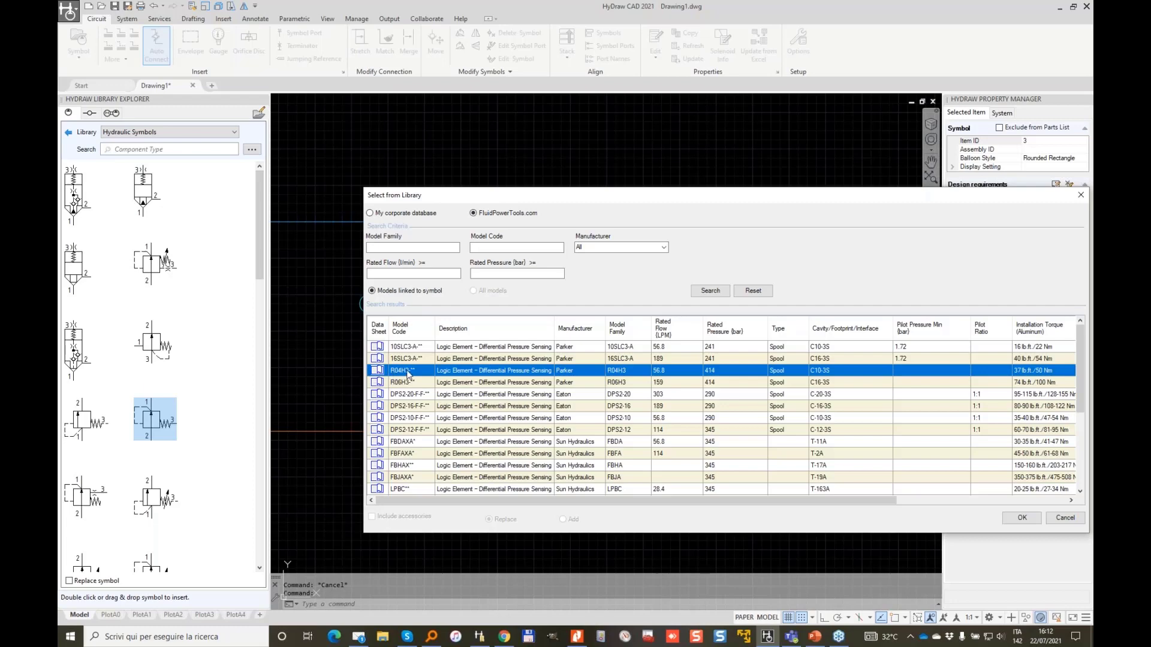
click(1023, 518)
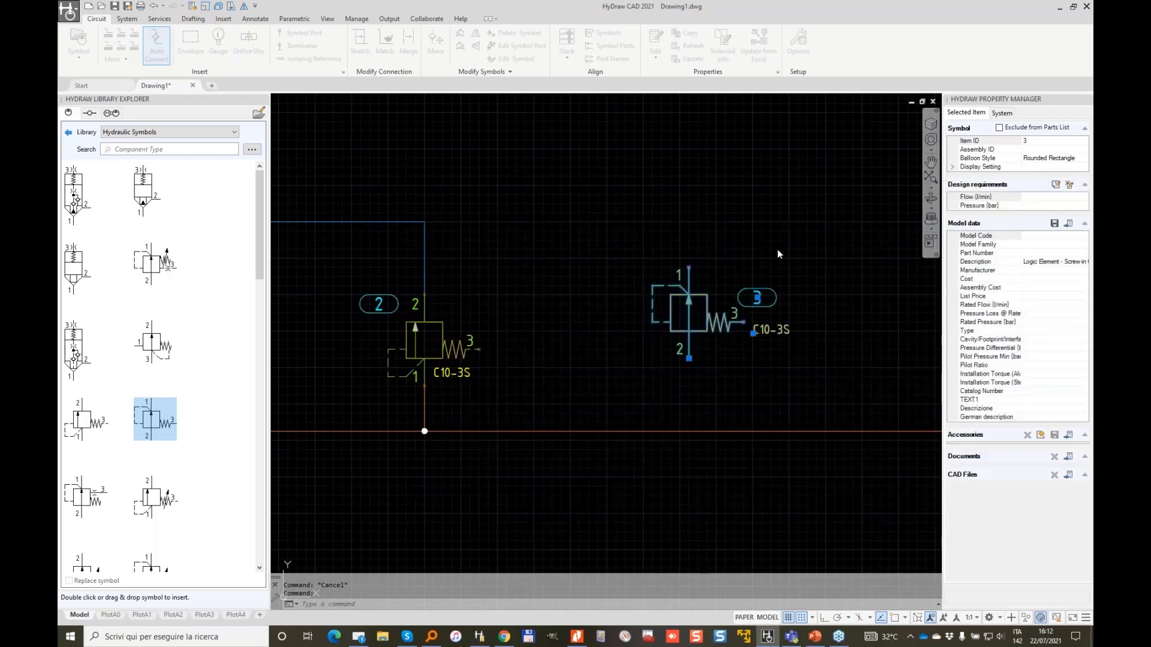
Move valve 3's C10-3S cavity label below its spring, beside port 2.
click(753, 333)
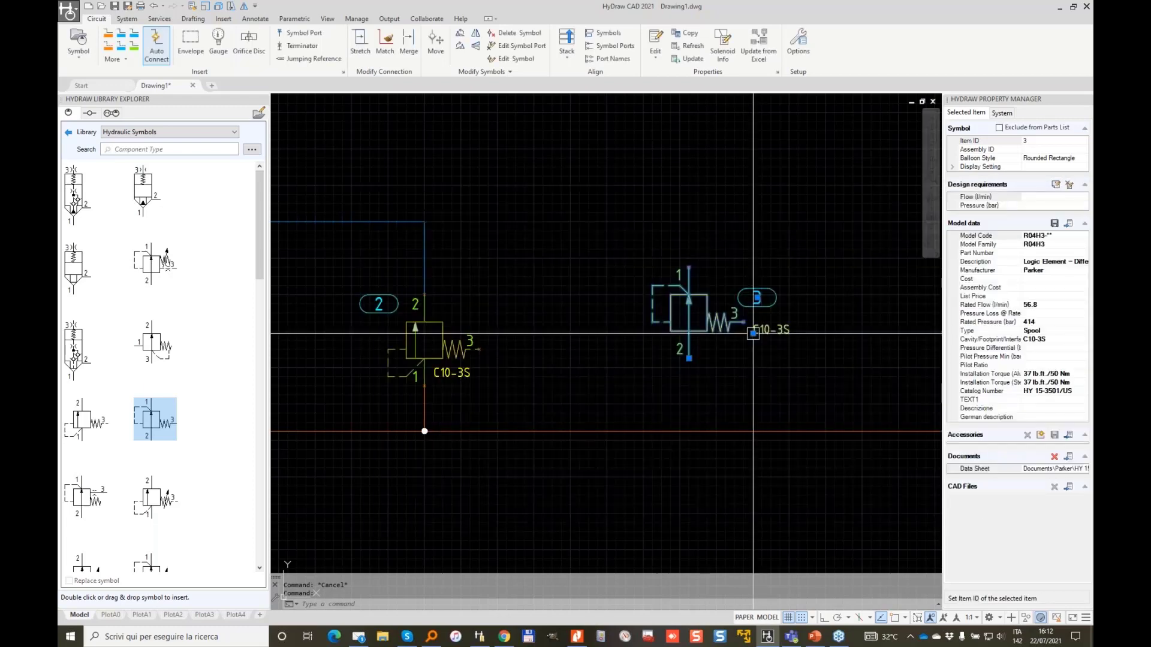
click(709, 355)
scroll(552, 318, down, 2)
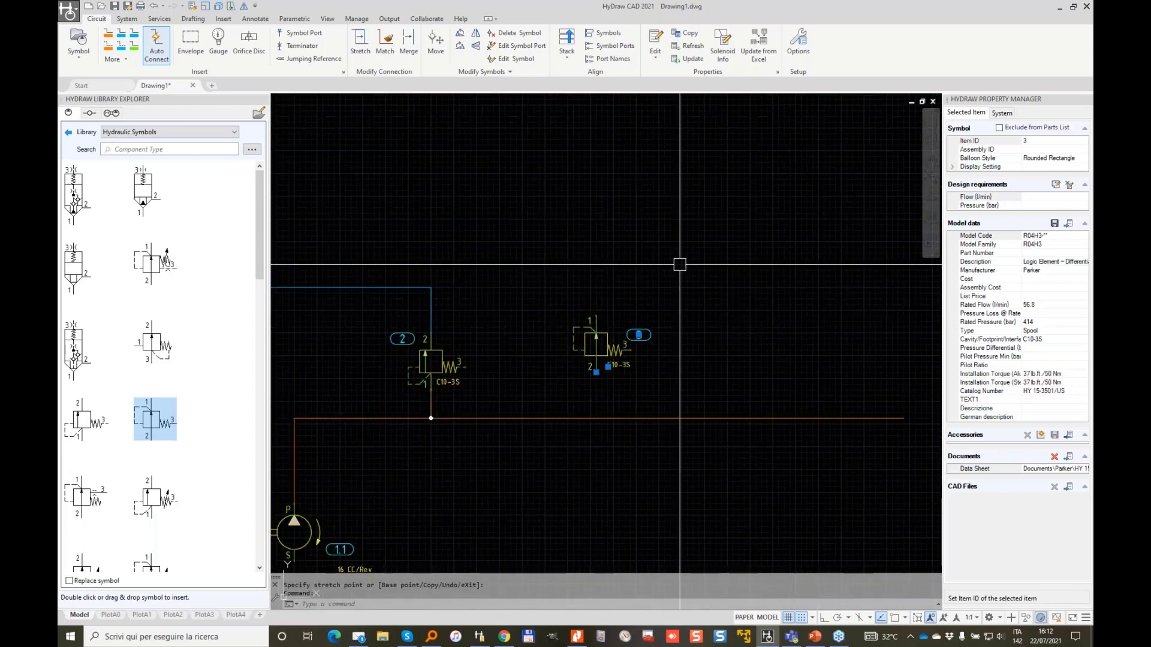
Update valve 3 from Excel with all items included, using model code R04H310.0N.
click(758, 43)
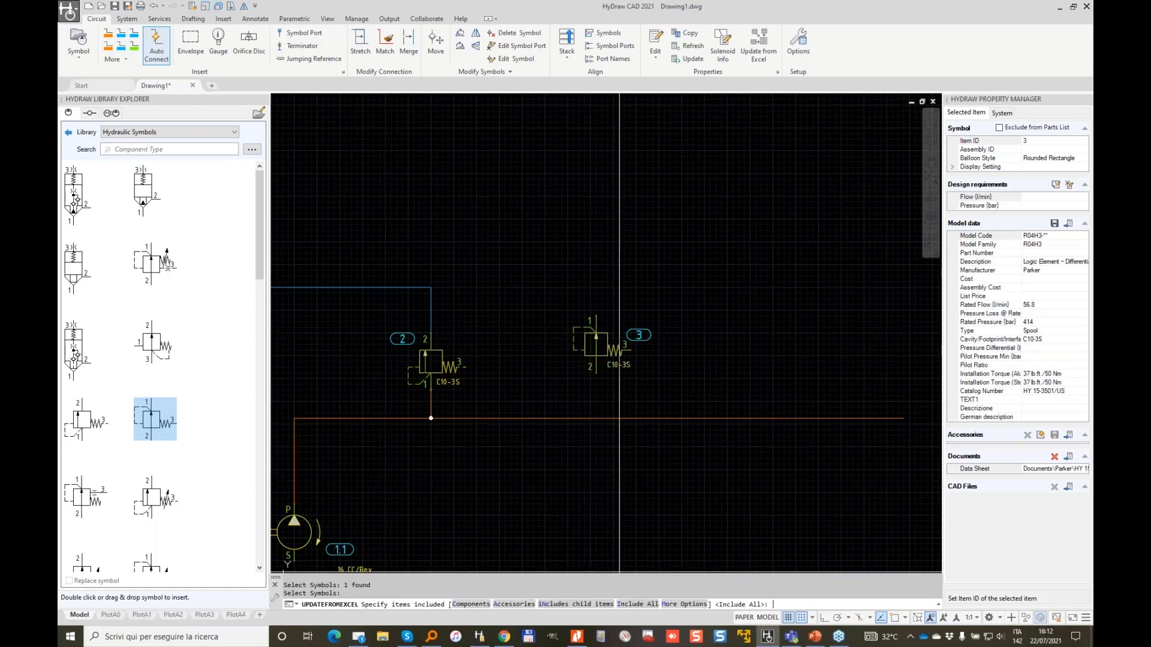
key(Return)
text(I)
key(Return)
click(488, 223)
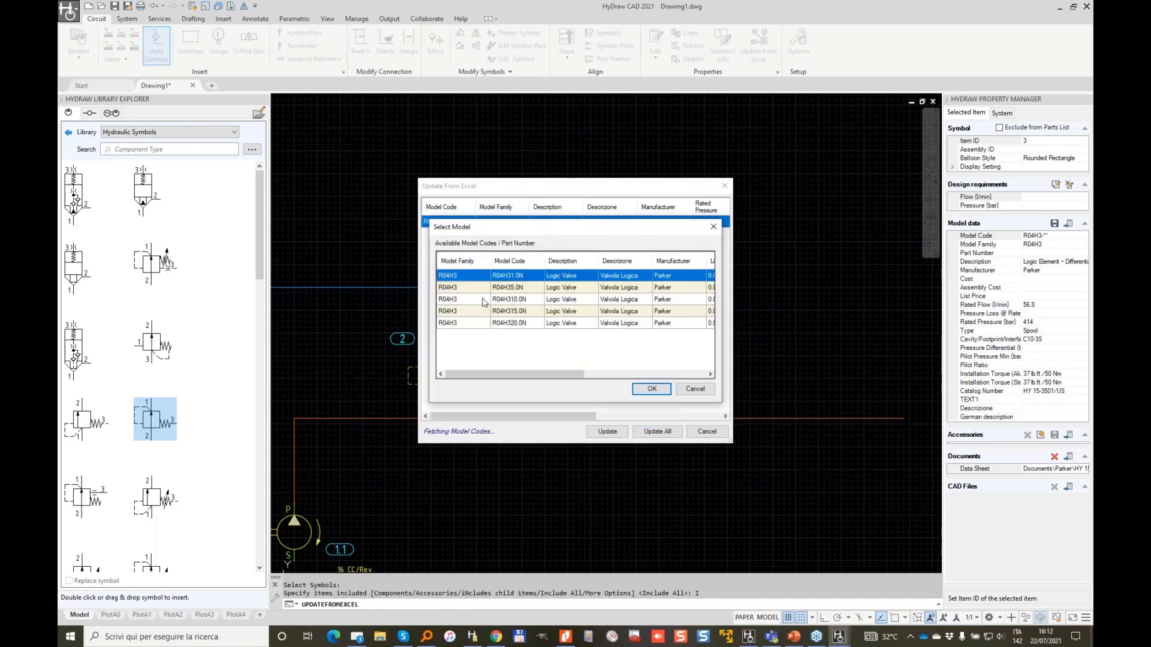
click(488, 299)
click(652, 389)
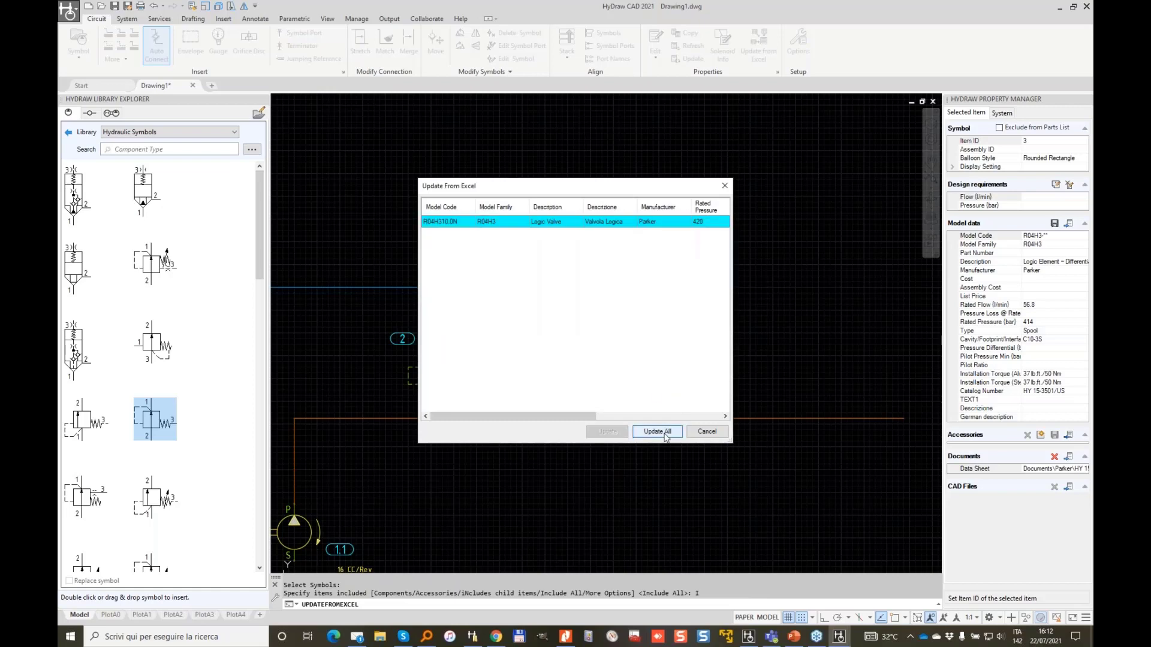
click(657, 432)
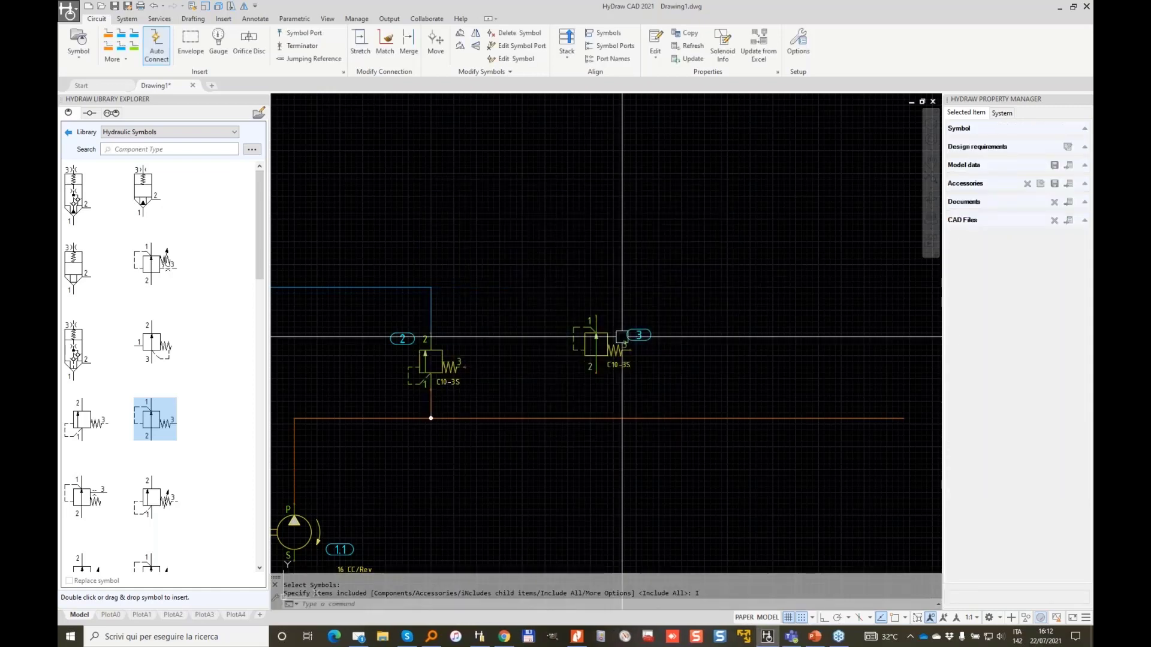
Copy valve 3 twice to its right, evenly spaced at the same height above the pressure line.
click(586, 348)
right_click(584, 352)
mouse_move(584, 353)
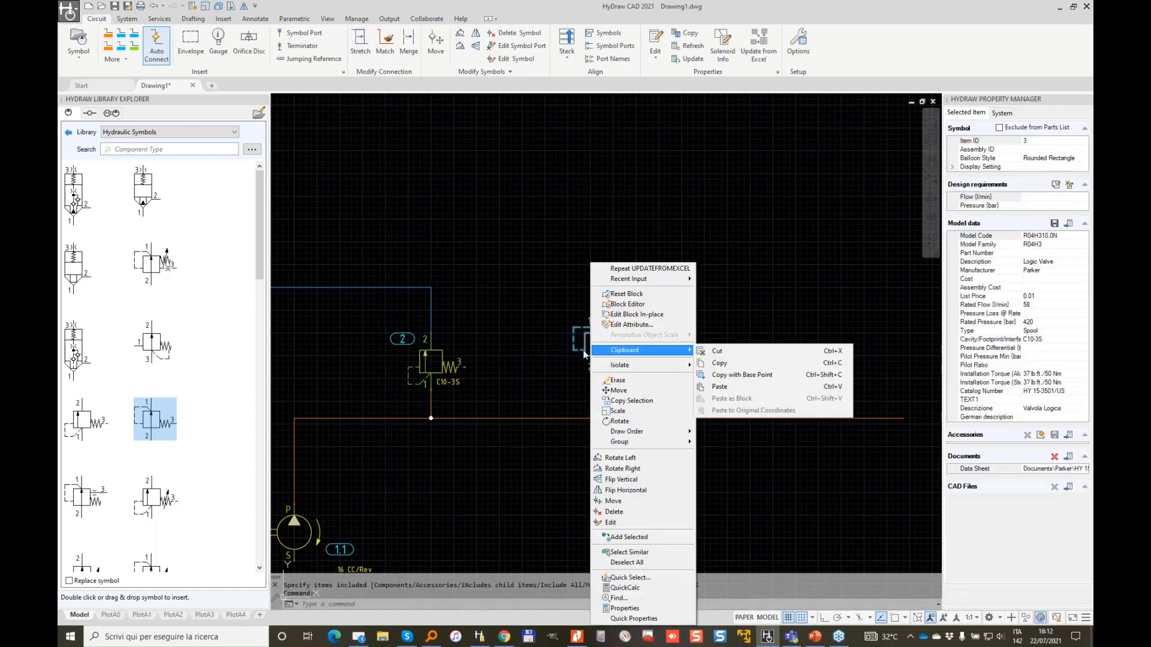
click(623, 400)
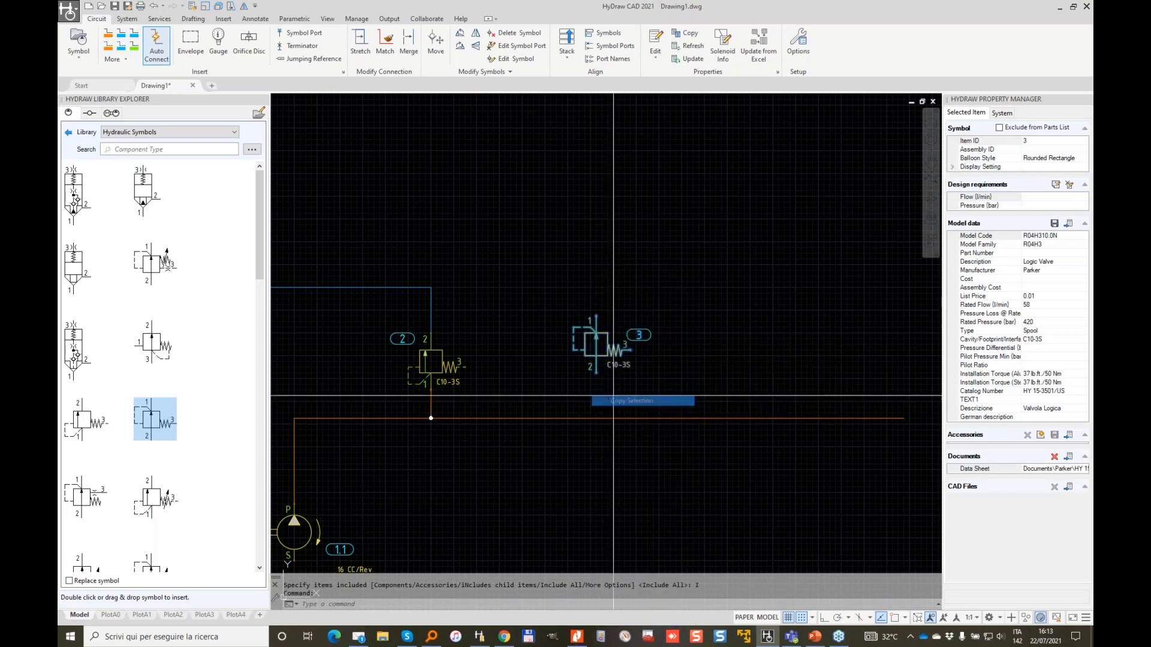
click(563, 389)
click(746, 390)
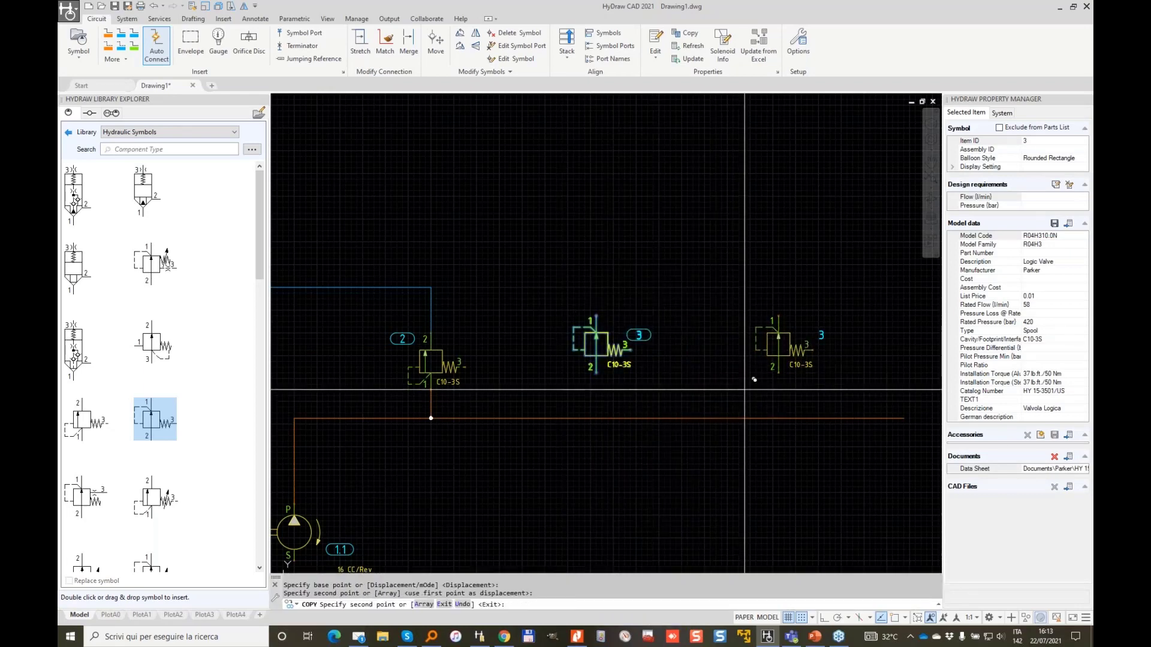
middle_drag(863, 380, 660, 386)
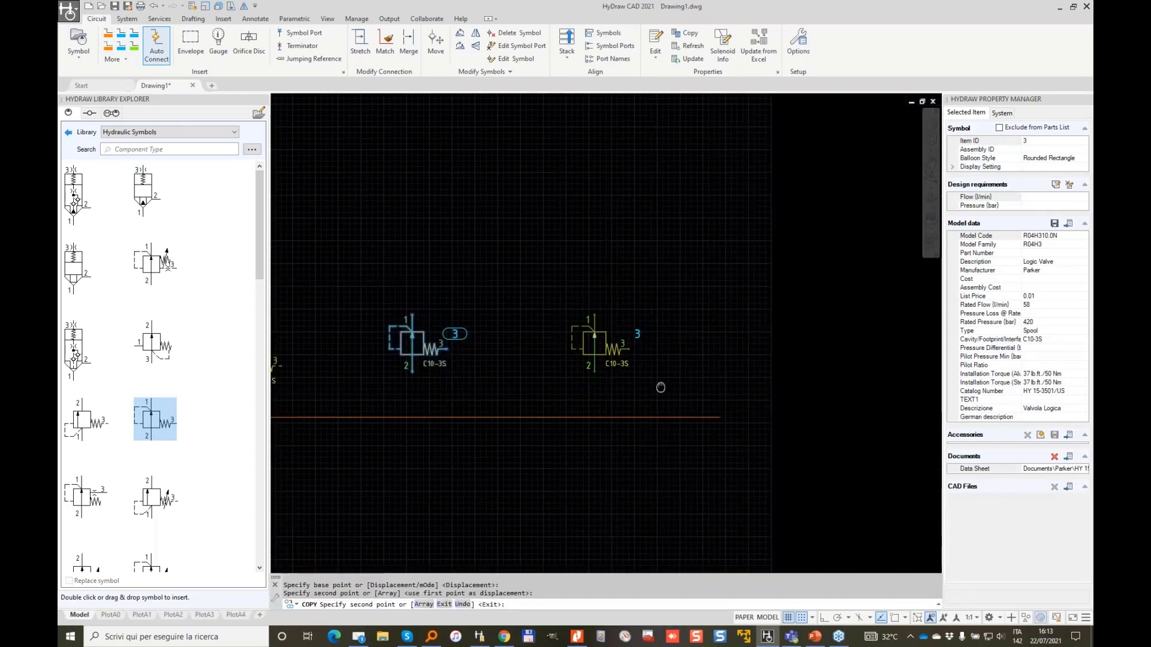
click(726, 388)
key(Return)
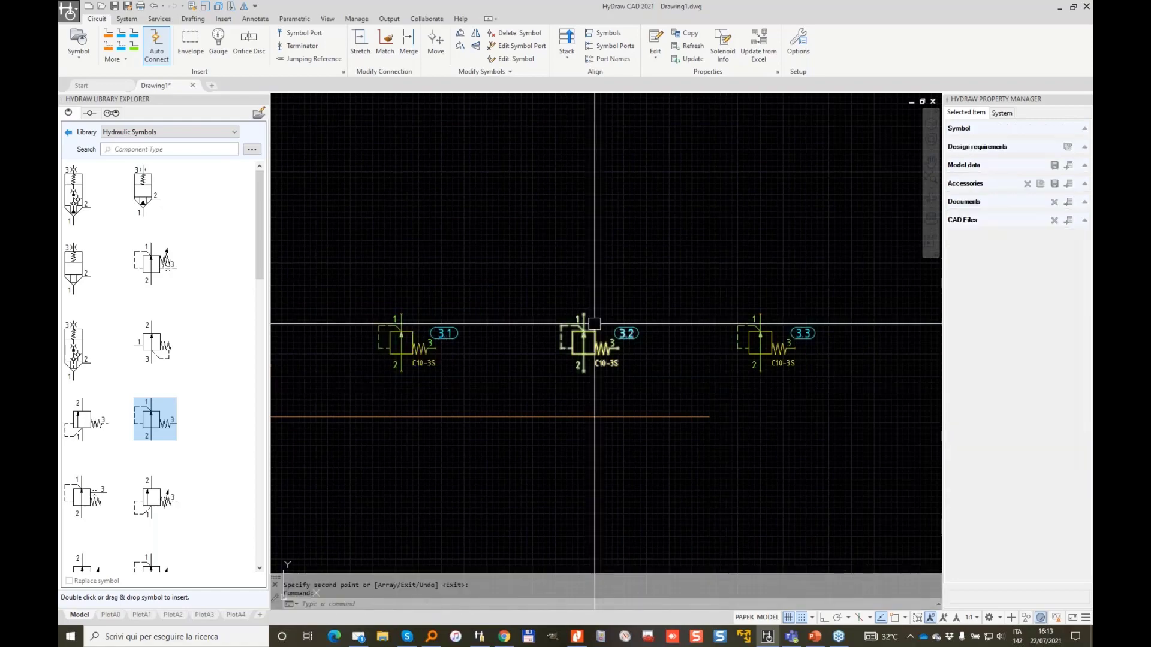
Draw pressure lines joining port 2 of valves 3.1 and 3.2 to the main pressure line, and its free end to port 2 of valve 3.3.
scroll(399, 318, up, 4)
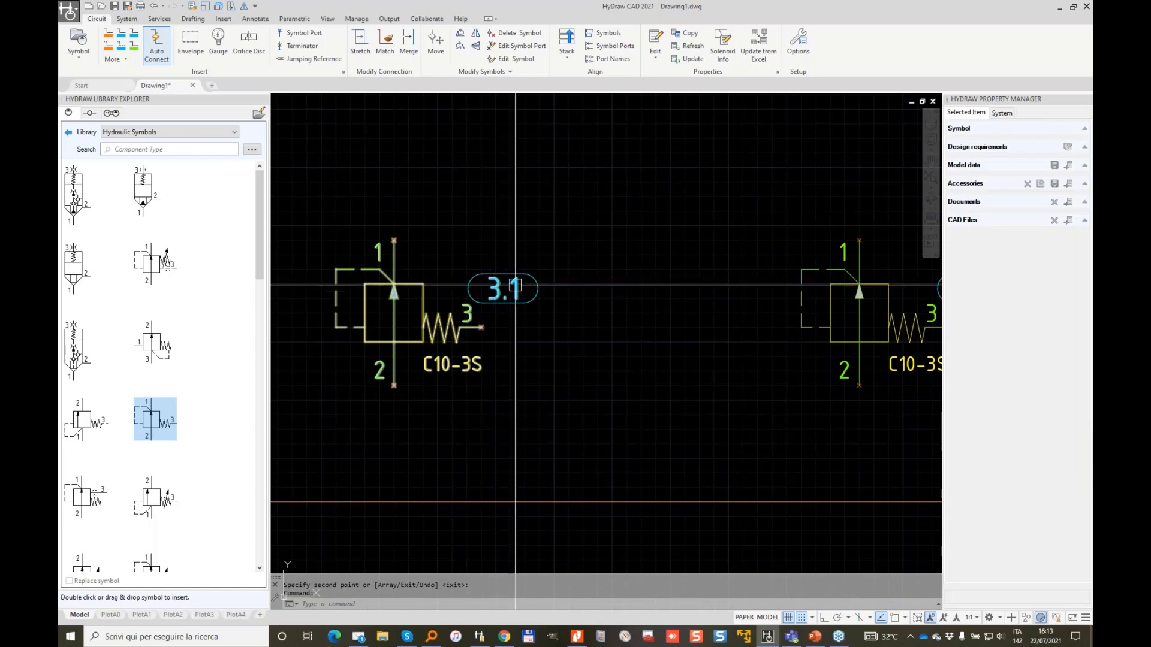
scroll(515, 300, down, 3)
scroll(753, 340, up, 5)
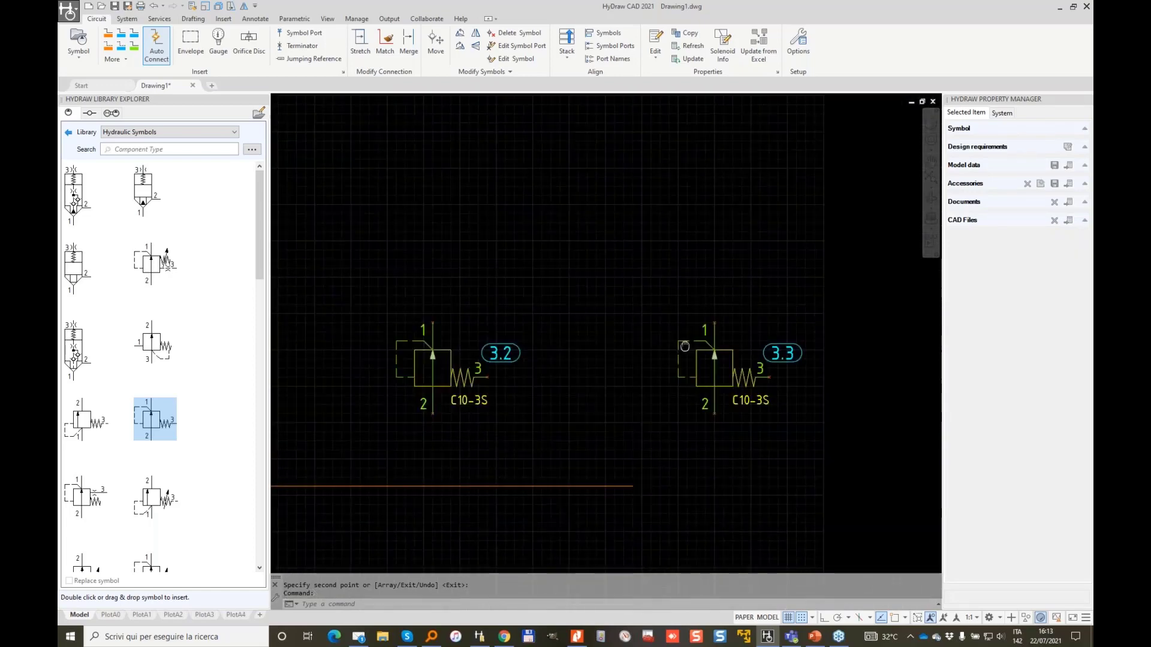
scroll(575, 343, down, 6)
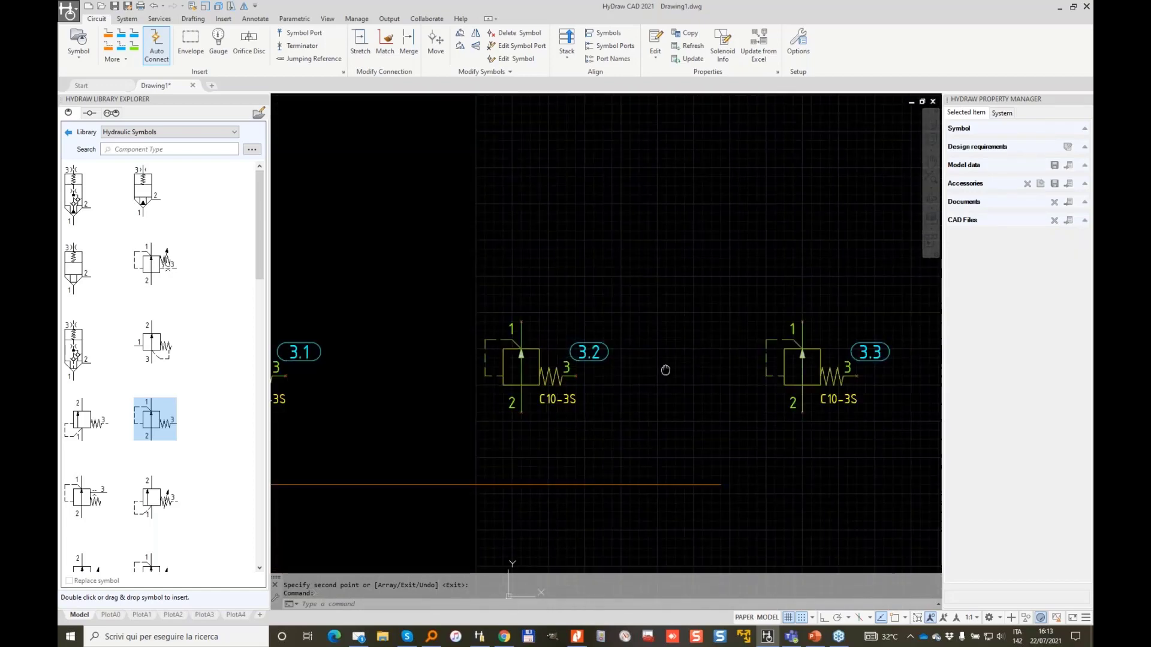
click(108, 34)
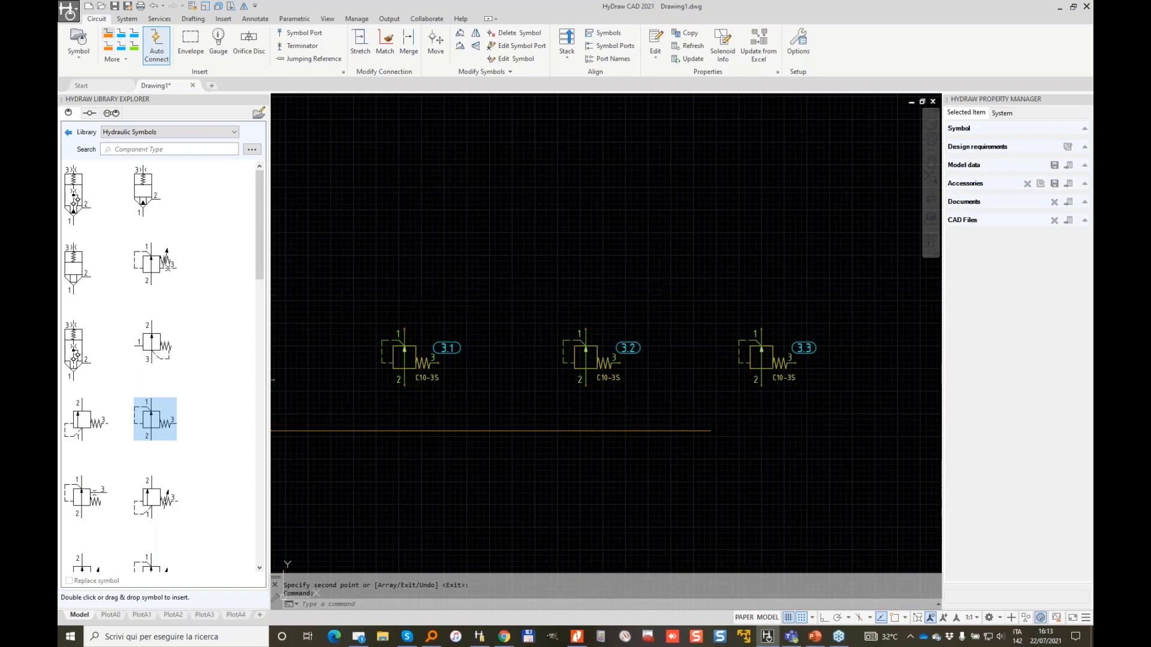
click(404, 385)
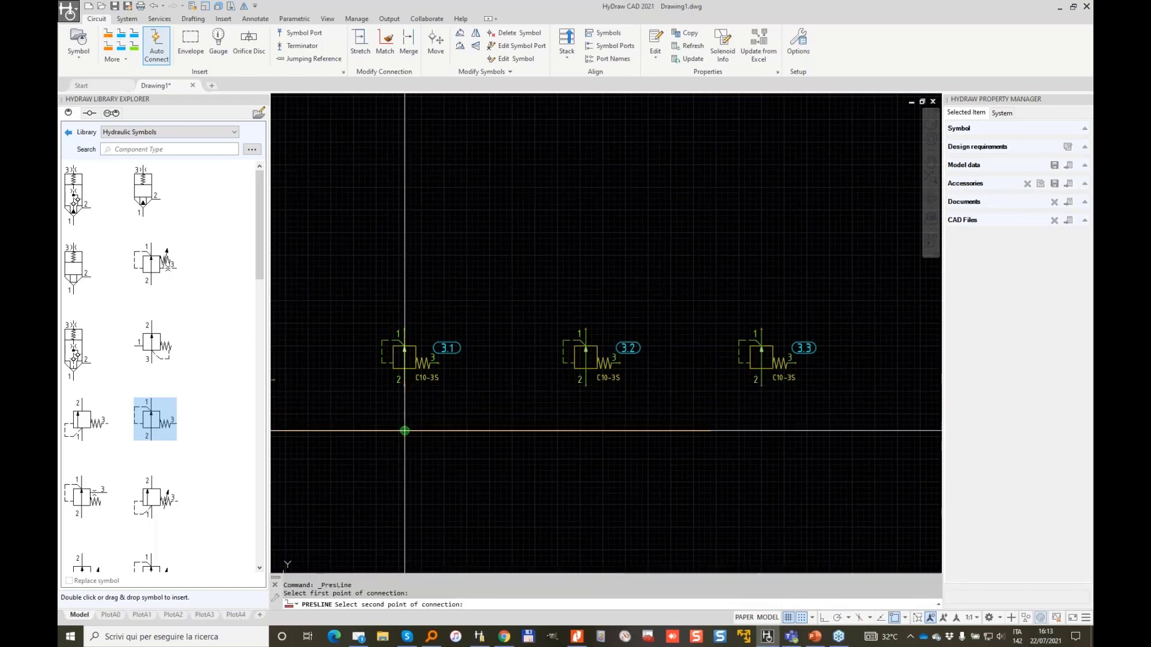
click(404, 431)
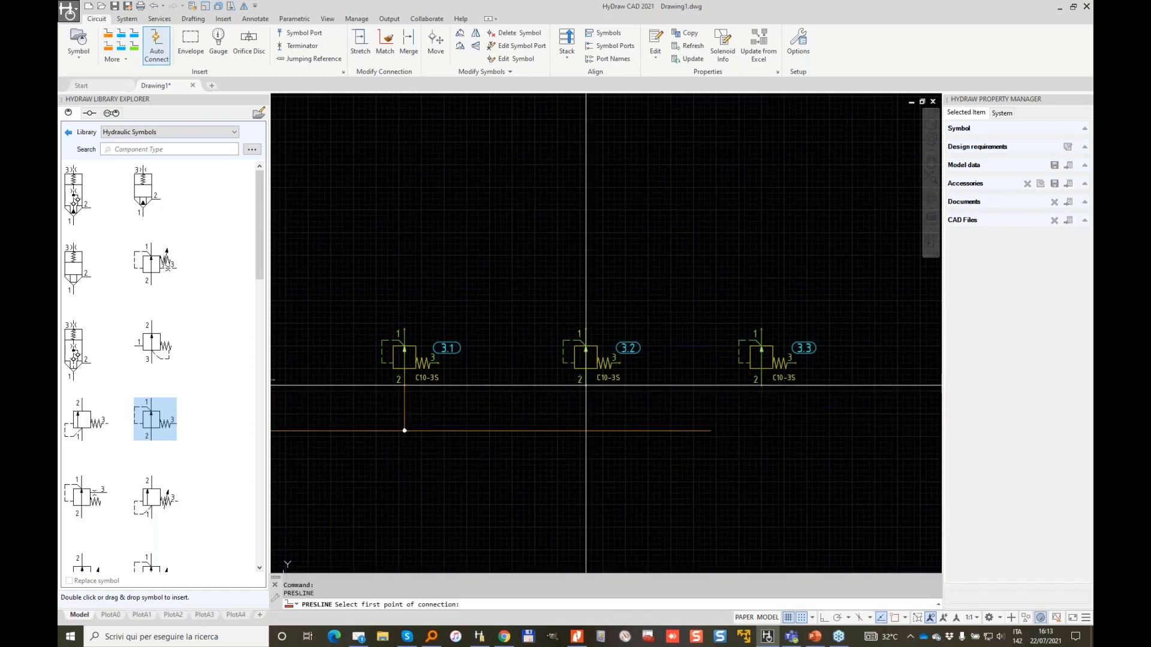
click(586, 431)
click(585, 385)
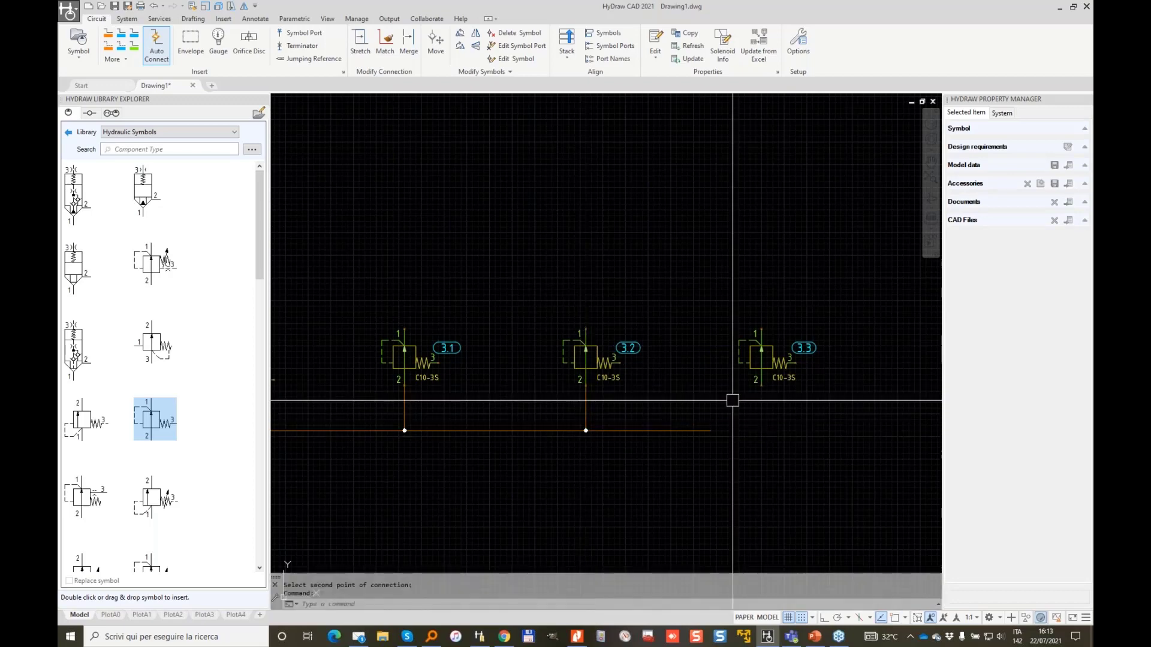
click(709, 431)
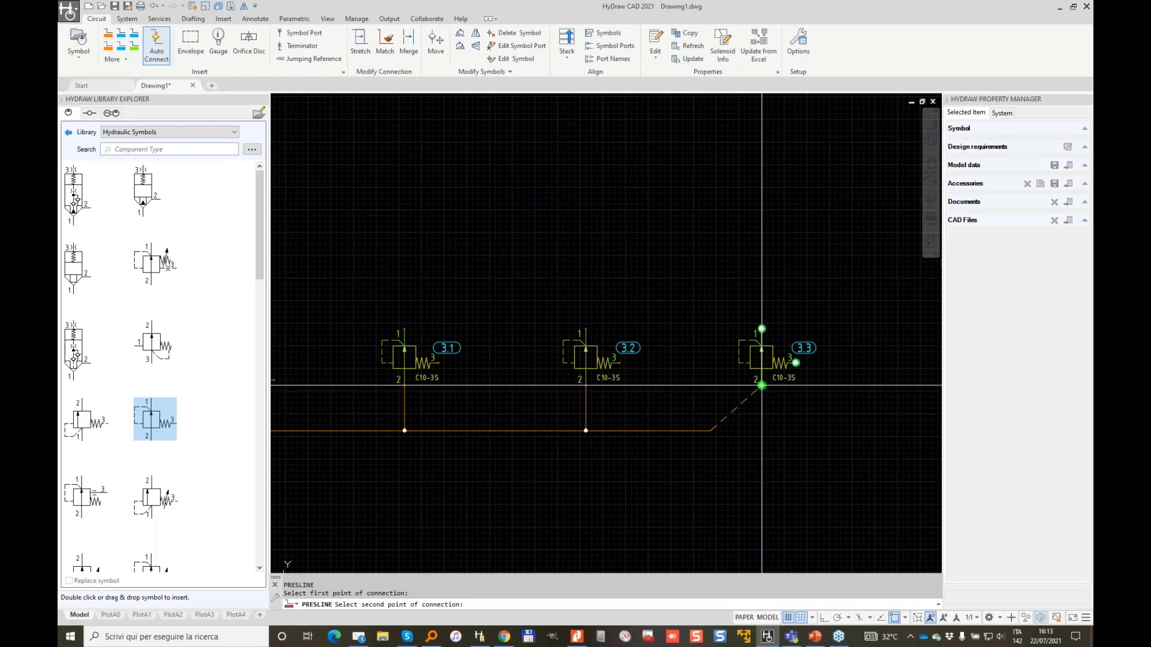
click(762, 385)
Stretch the offset connection segment below valve 3.3 so it lines up with the horizontal main pressure line.
click(705, 426)
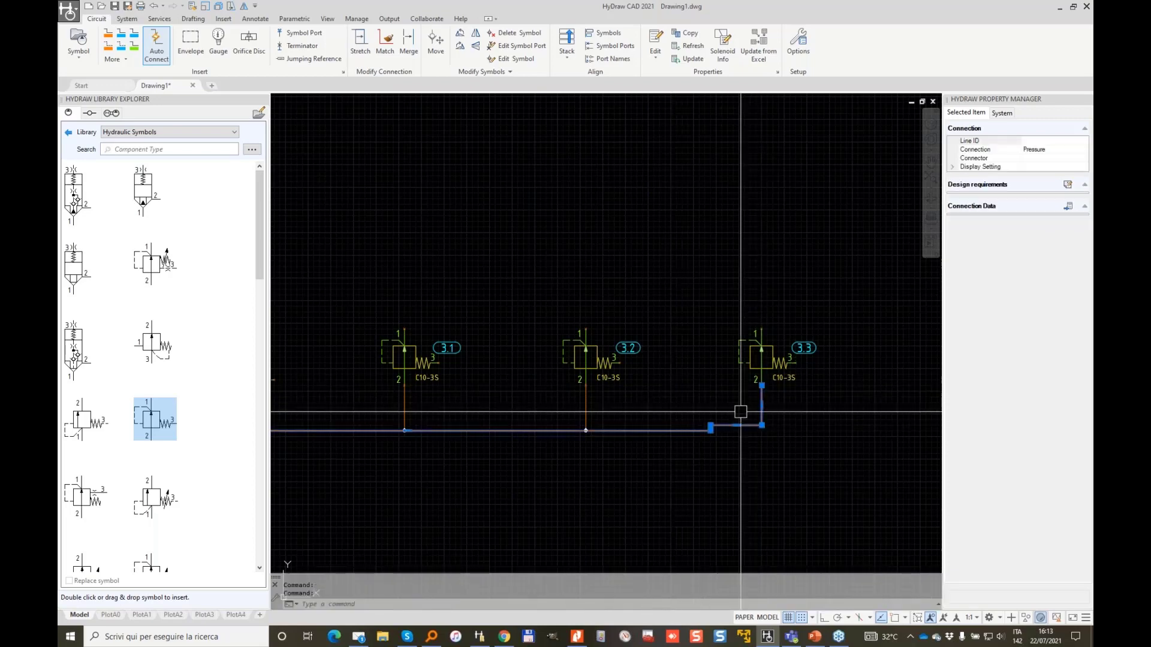
scroll(696, 443, up, 5)
scroll(624, 460, down, 5)
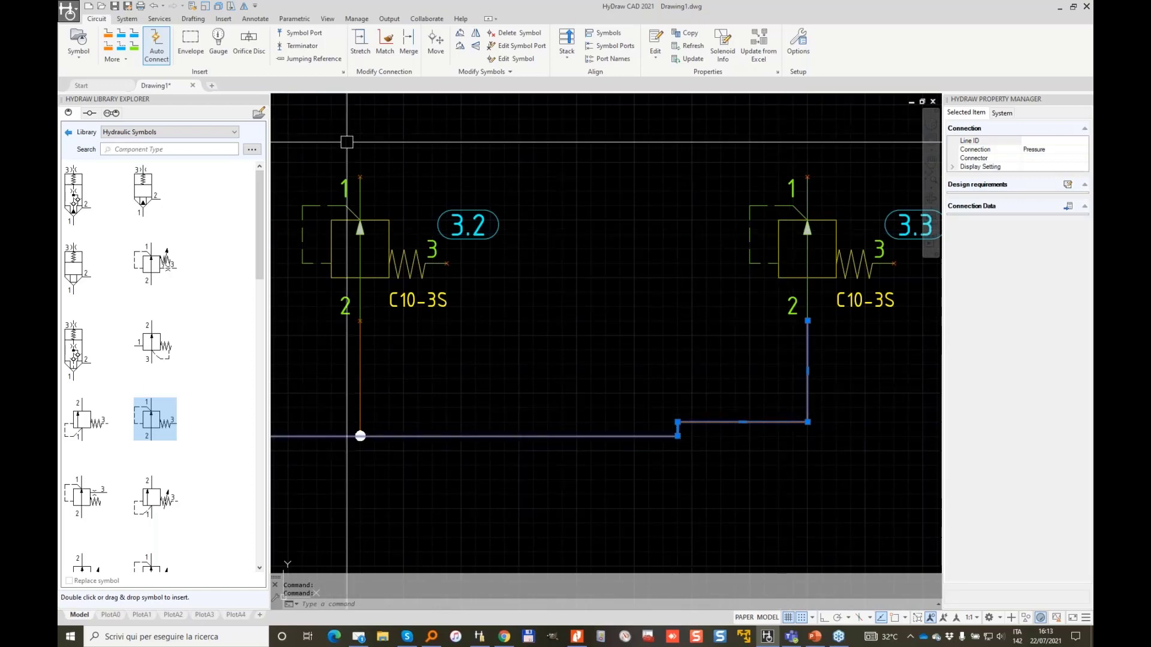
click(360, 38)
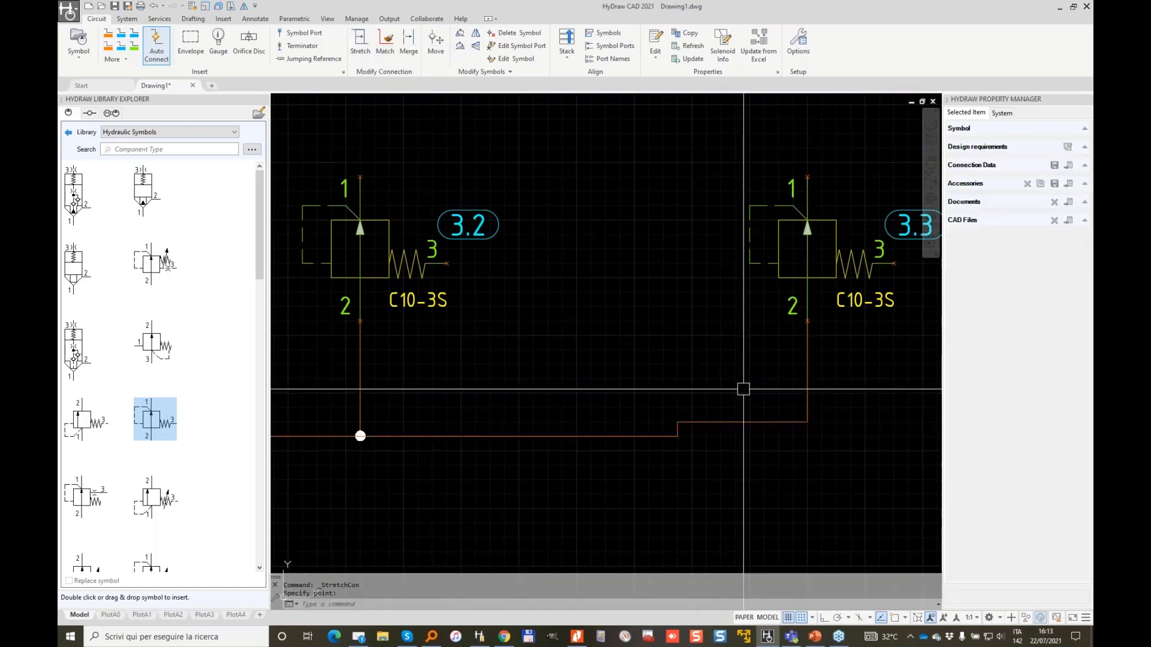
click(723, 422)
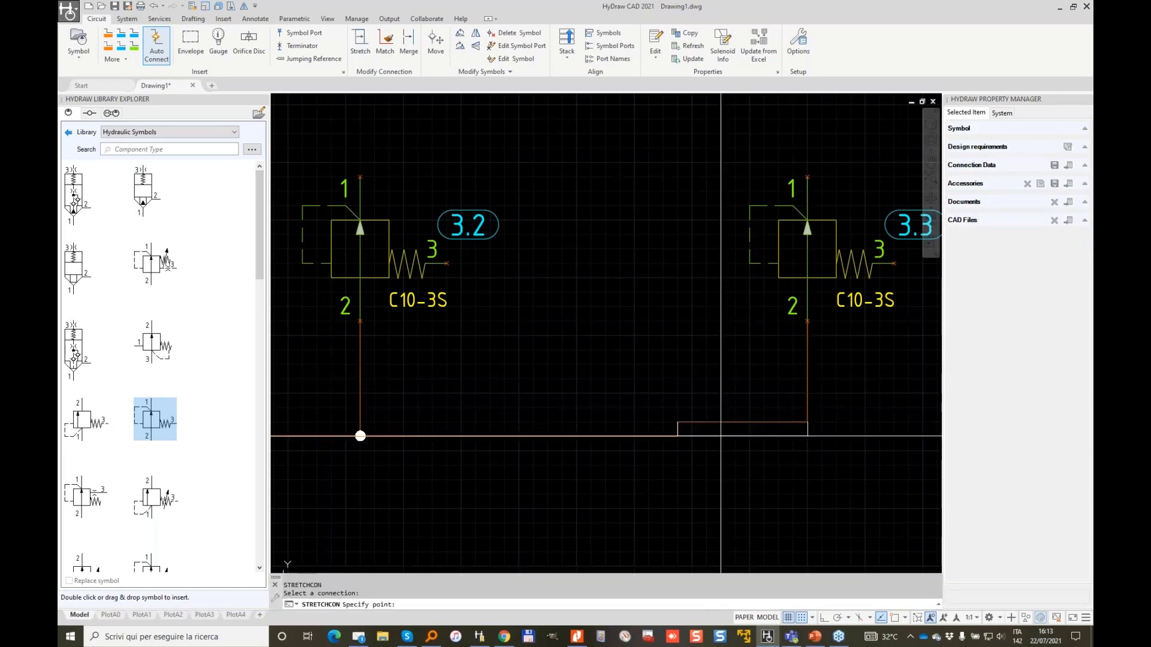
click(721, 436)
Try twice to stretch the main pressure line down towards the pump, undoing the stretch each time.
scroll(538, 428, down, 5)
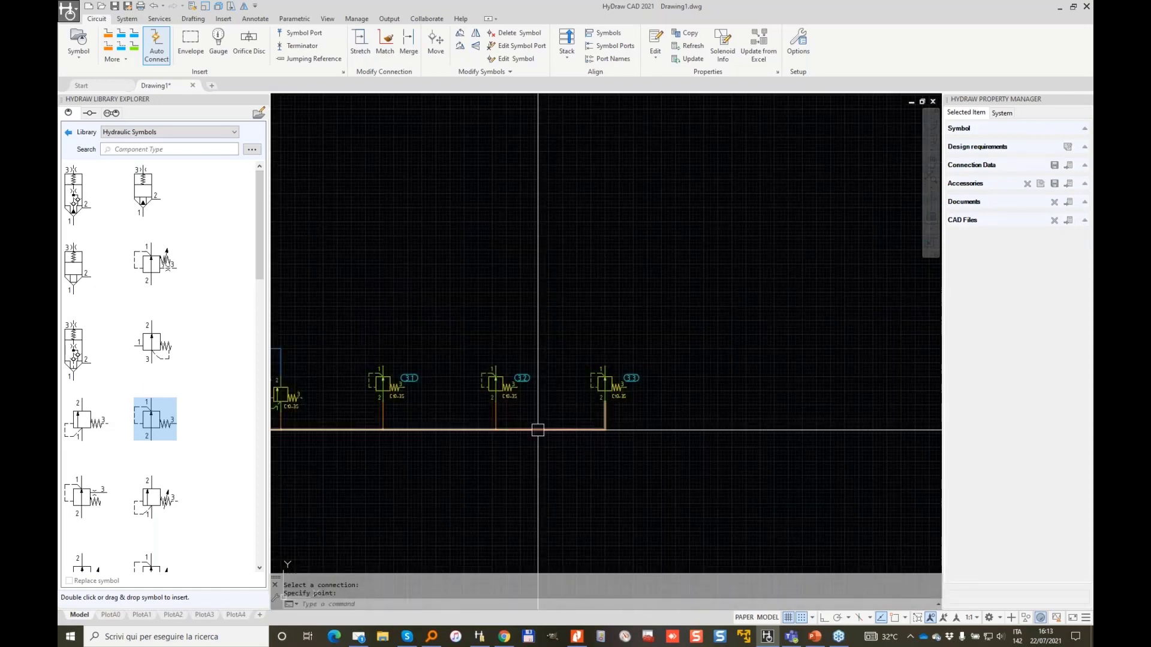
middle_drag(504, 454, 724, 359)
key(Return)
click(556, 335)
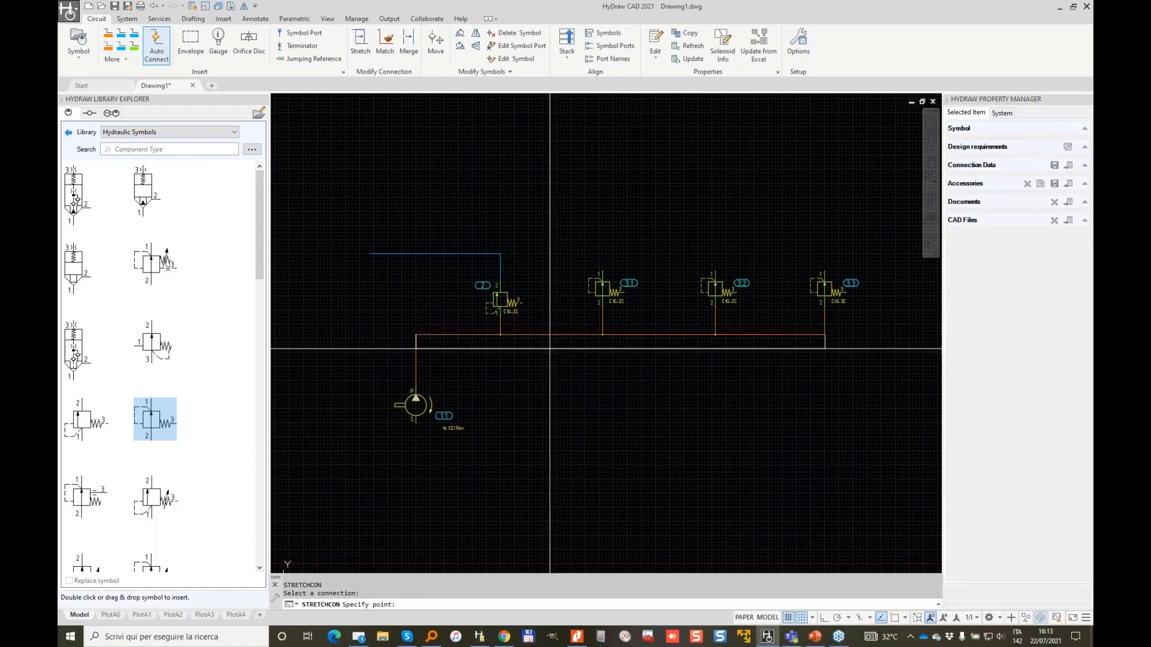
click(555, 363)
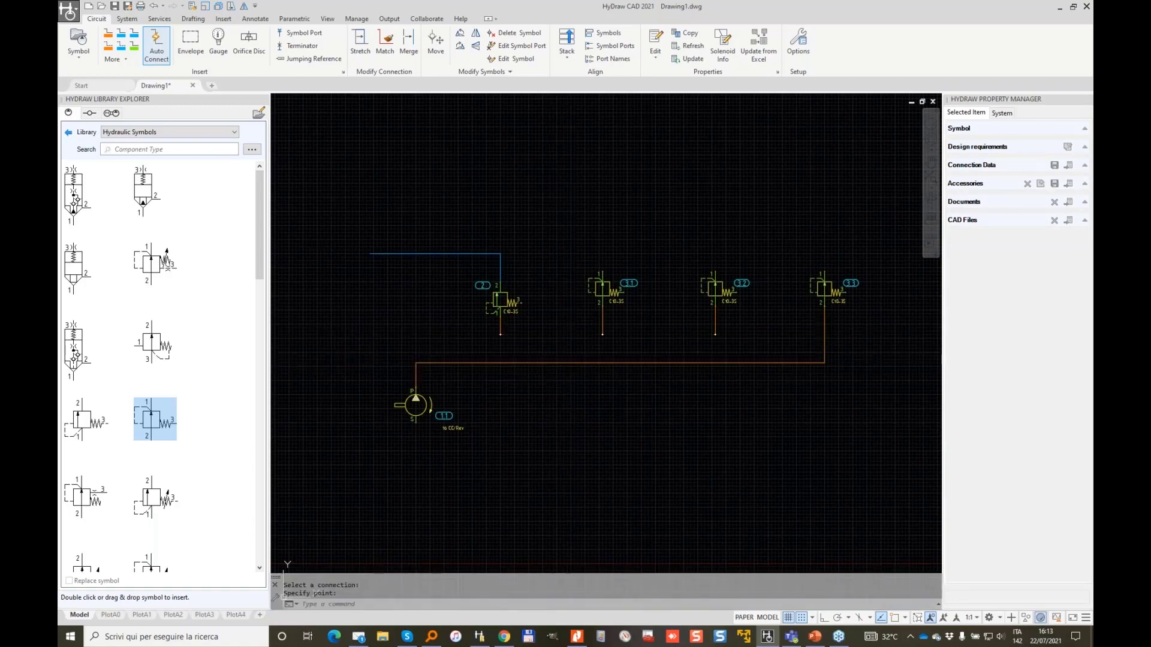
key(ctrl+z)
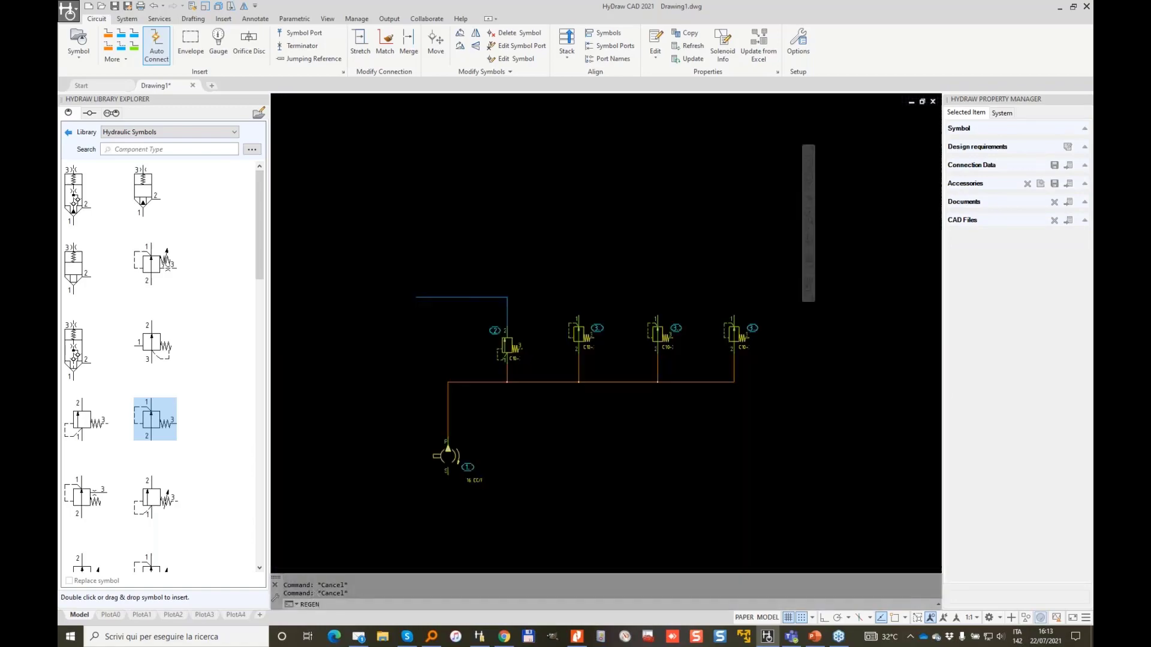
click(360, 41)
click(594, 335)
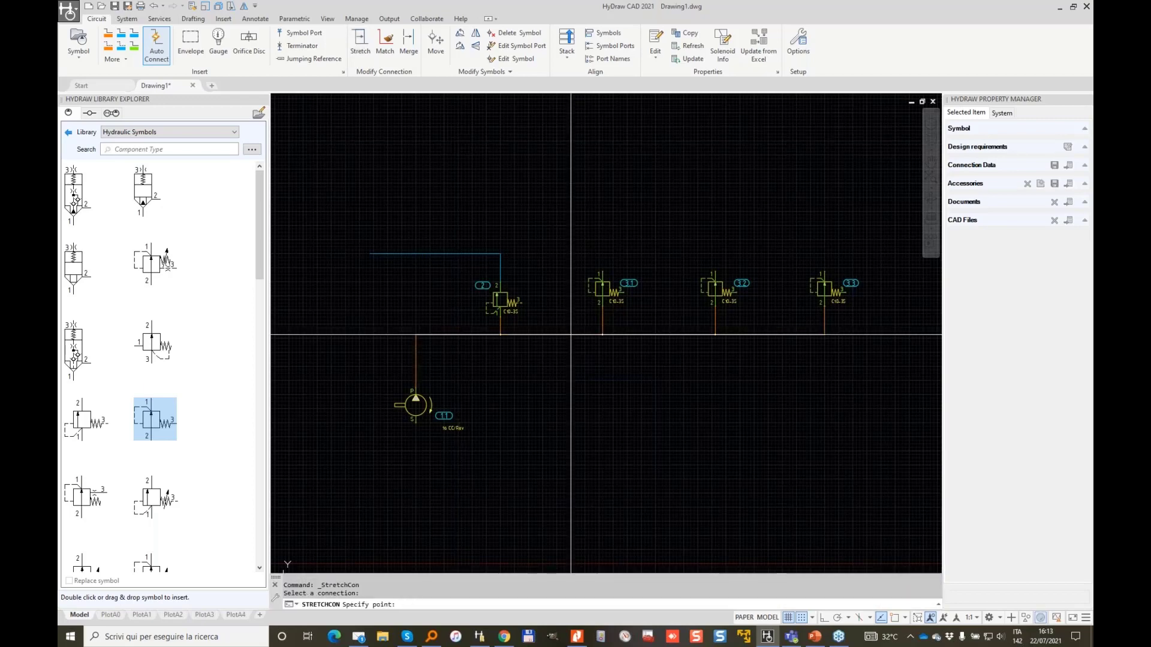
click(603, 366)
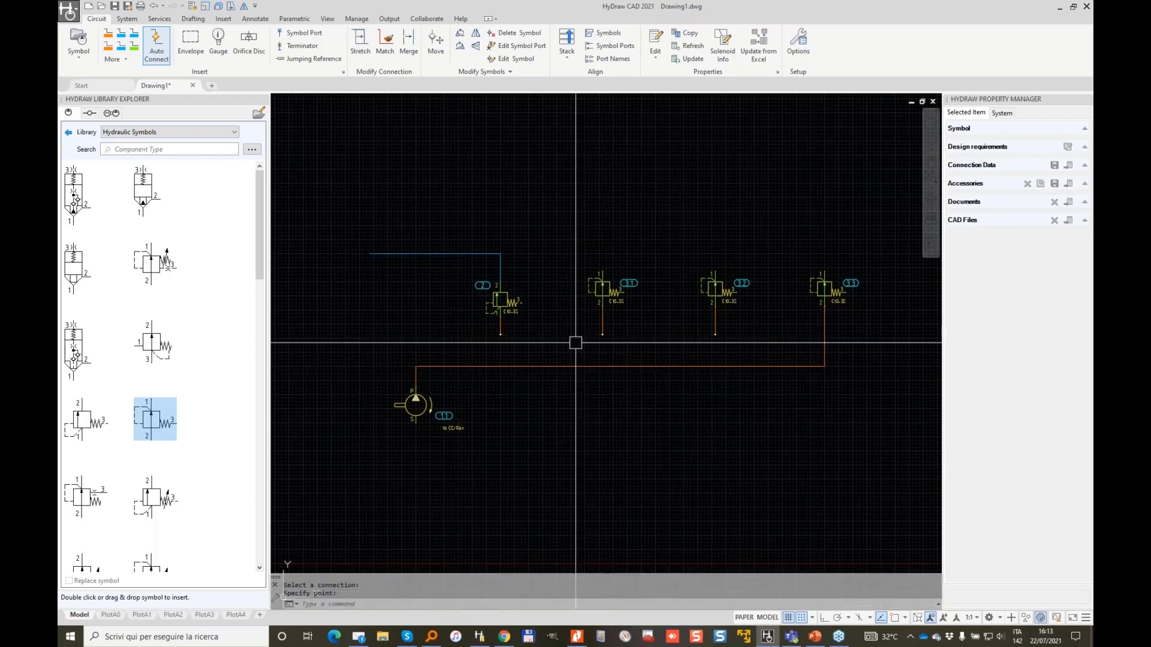
key(Escape)
key(Escape)
scroll(540, 314, up, 4)
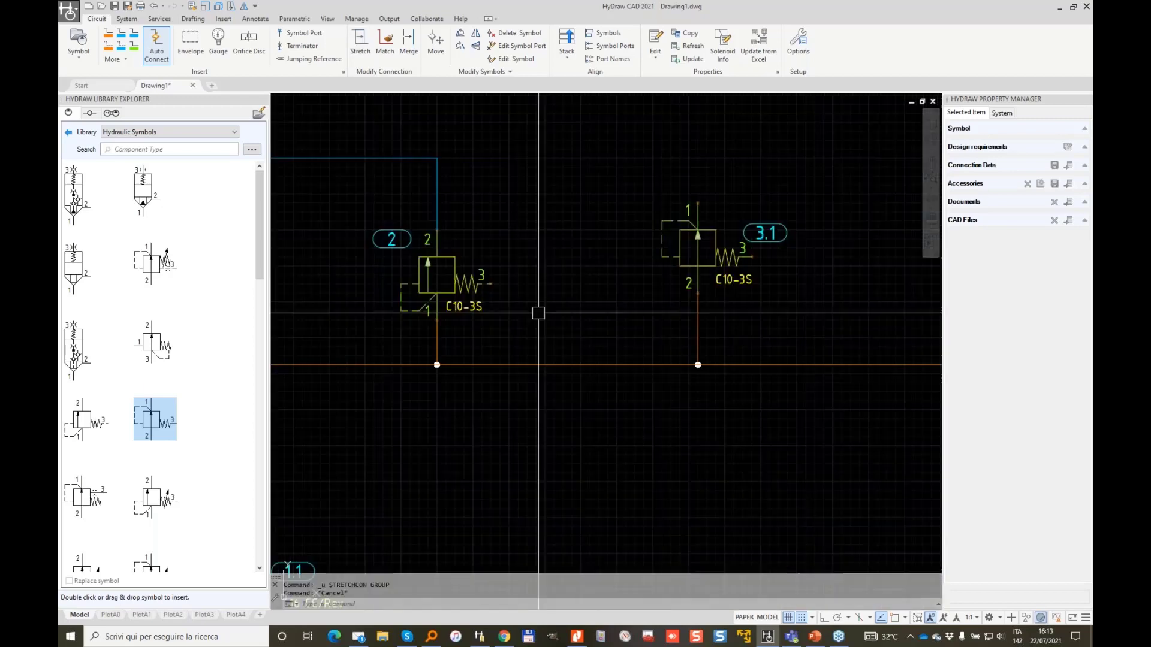
Start saving the drawing and choose the Webinars folder inside 2021 on the Data (D:) drive as its location.
click(114, 6)
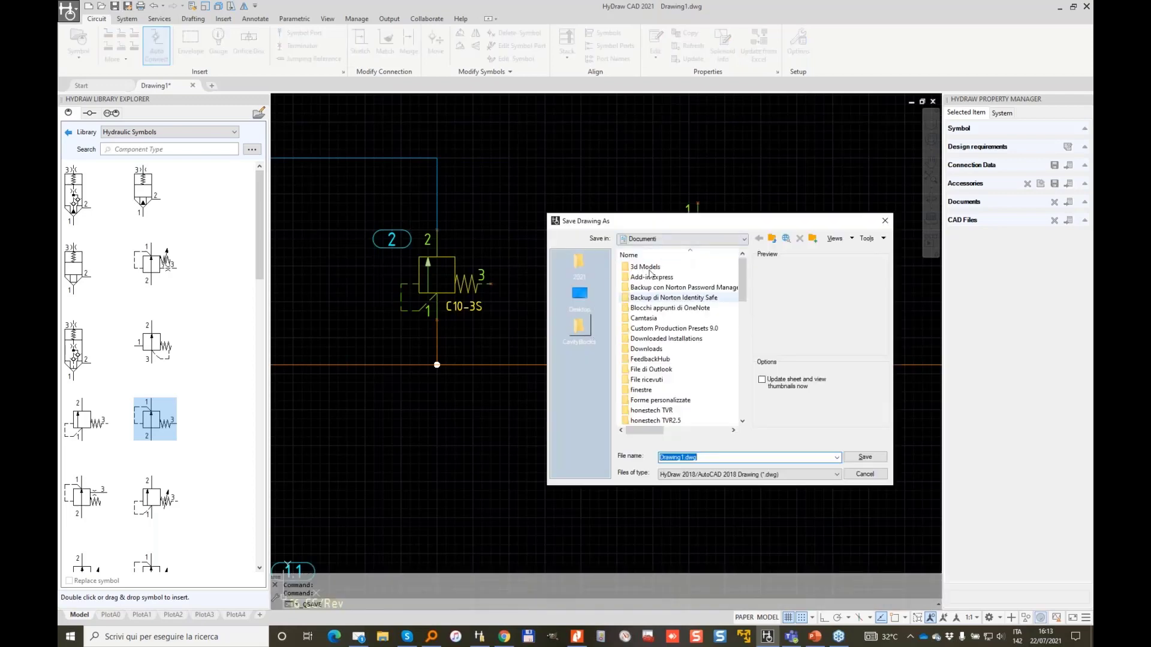
click(684, 238)
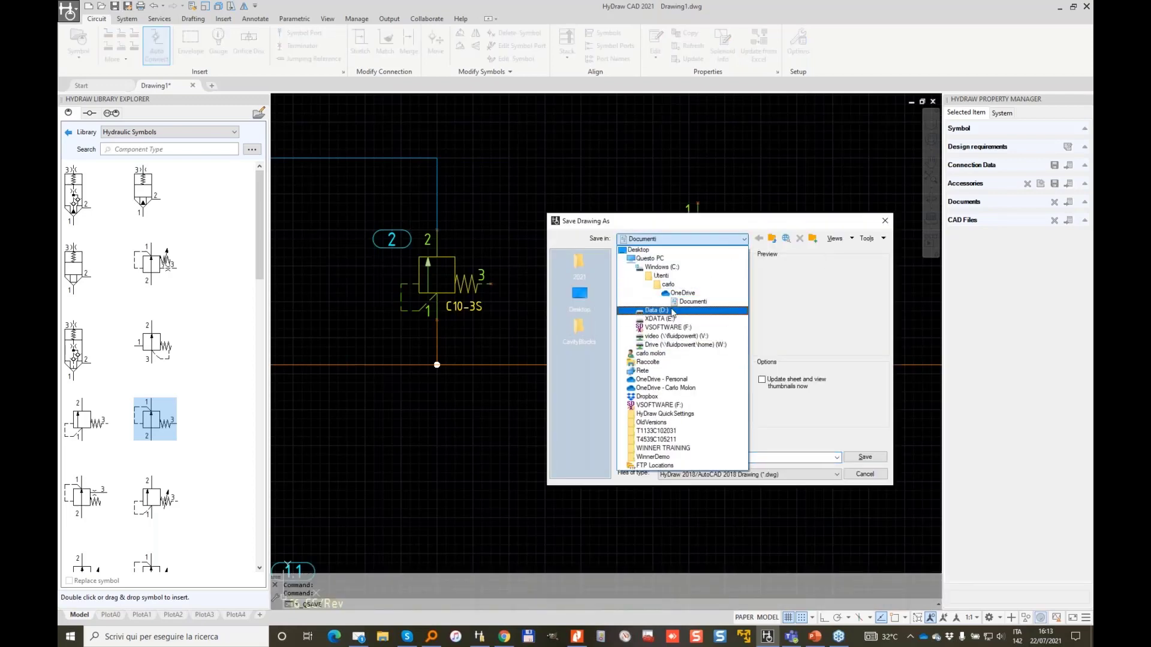
click(656, 310)
double_click(652, 310)
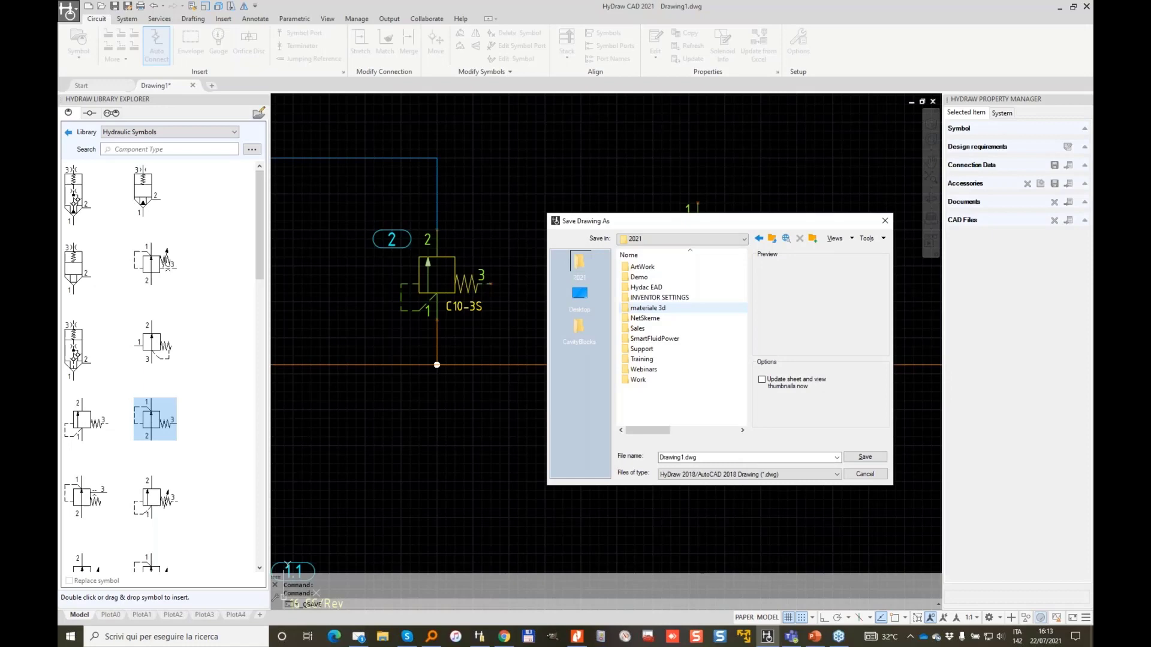
double_click(652, 369)
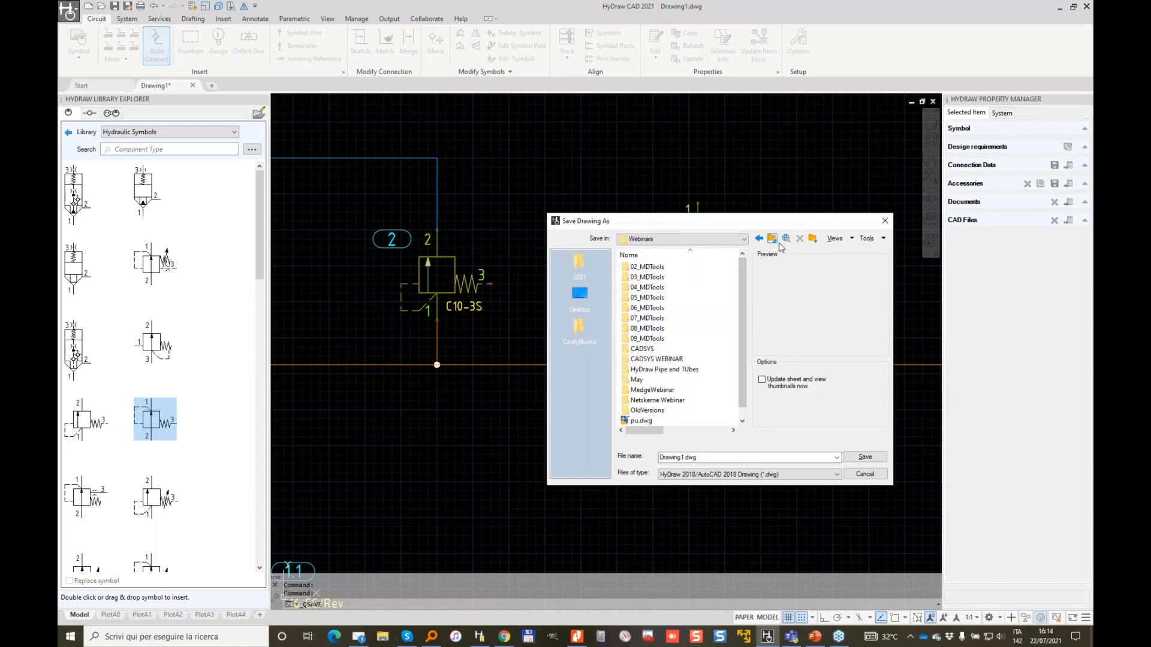
Name the drawing file "HyDraw Webinar" and save it in the Webinars folder.
double_click(700, 457)
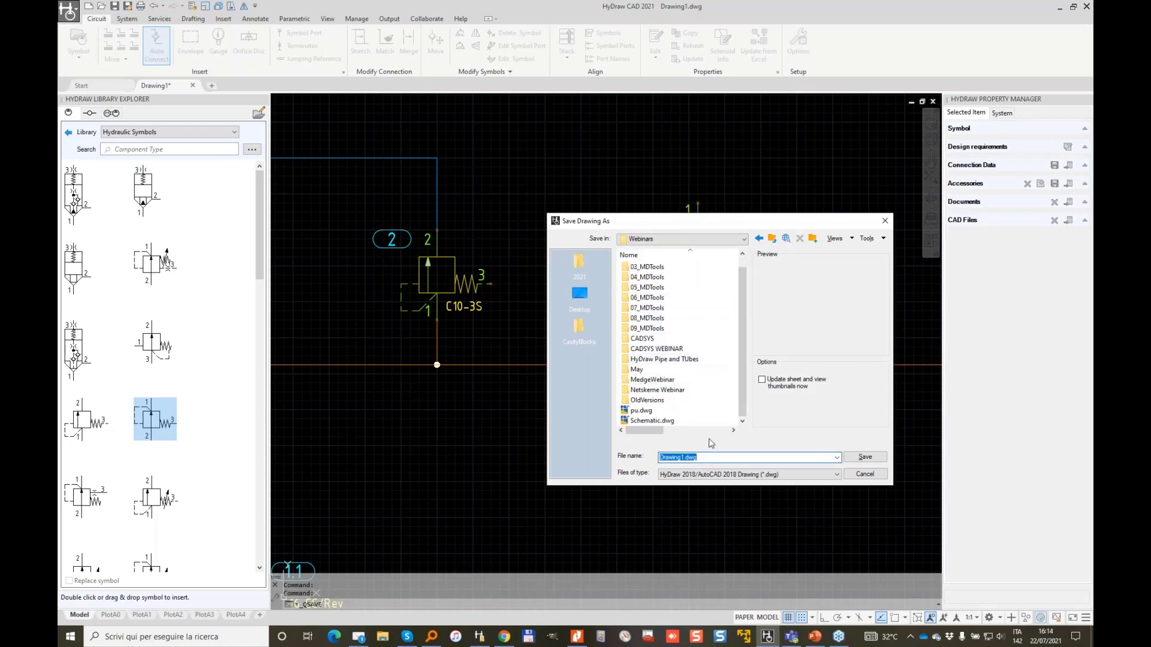
text(hY)
key(BackSpace)
key(BackSpace)
text(H)
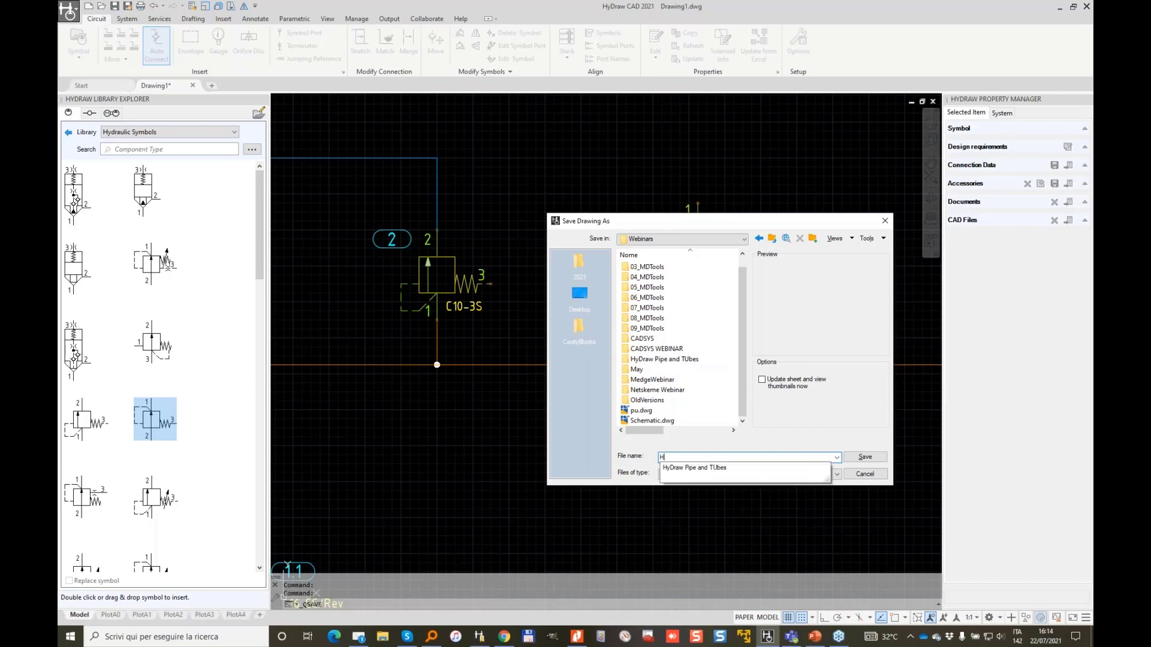
text(yDraw Webinar)
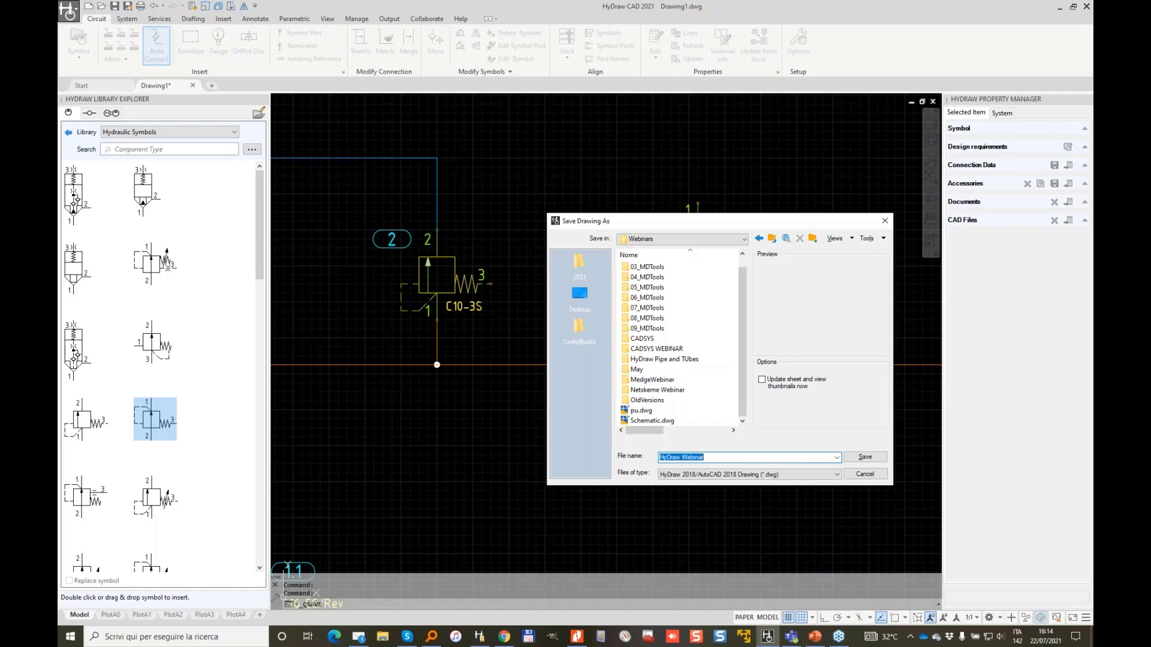
key(Return)
Search the hydraulic symbol library for "flow" and open the Flow Control category of the screw-in cartridge valves.
scroll(651, 310, down, 4)
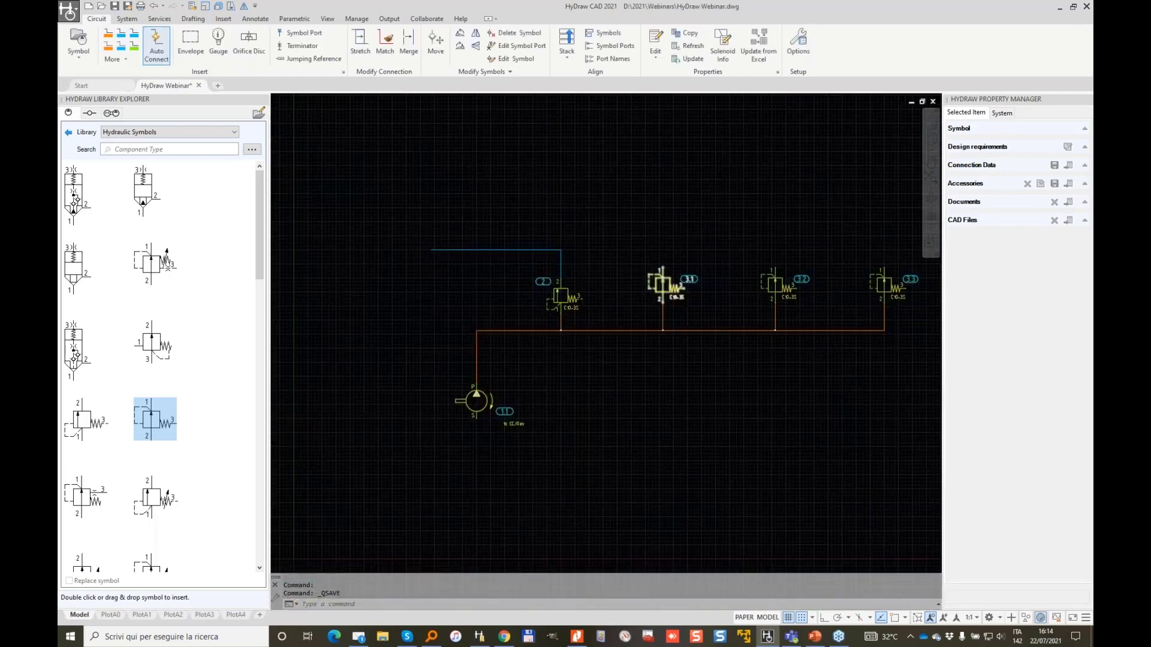
key(Escape)
scroll(681, 250, up, 5)
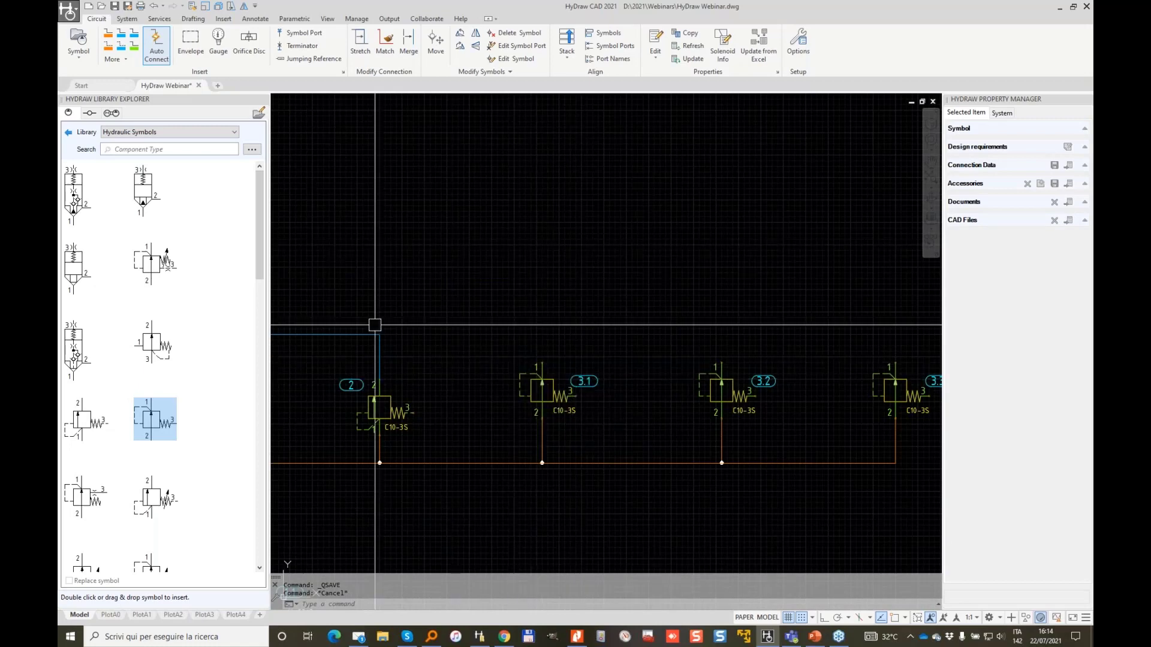
click(69, 132)
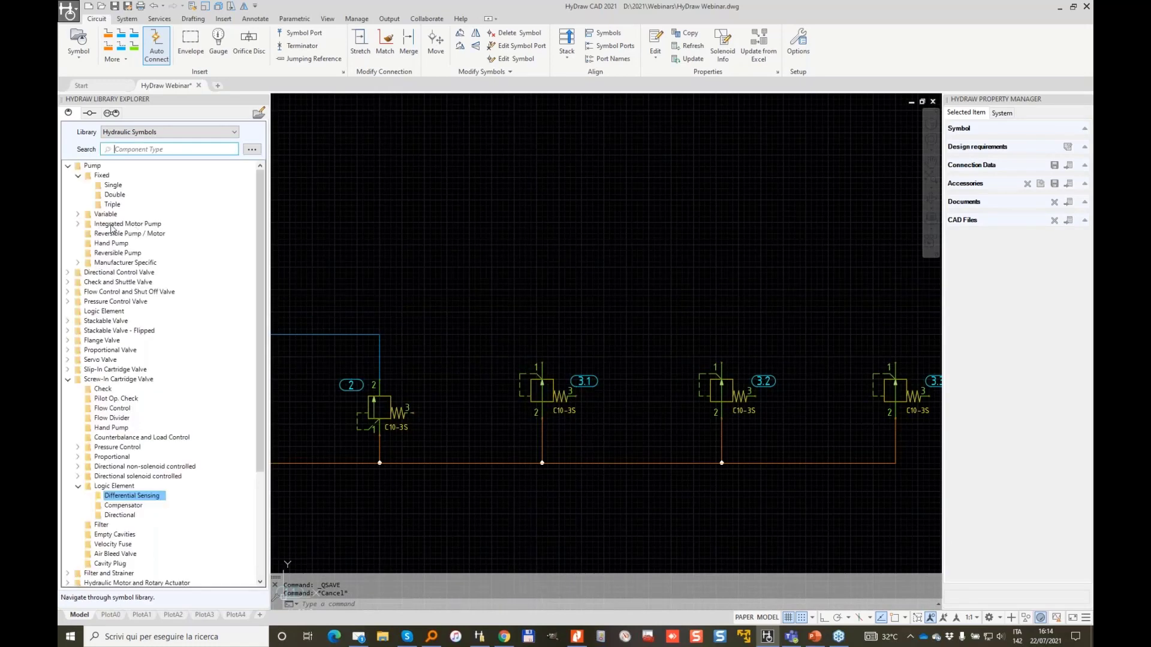
text(flow)
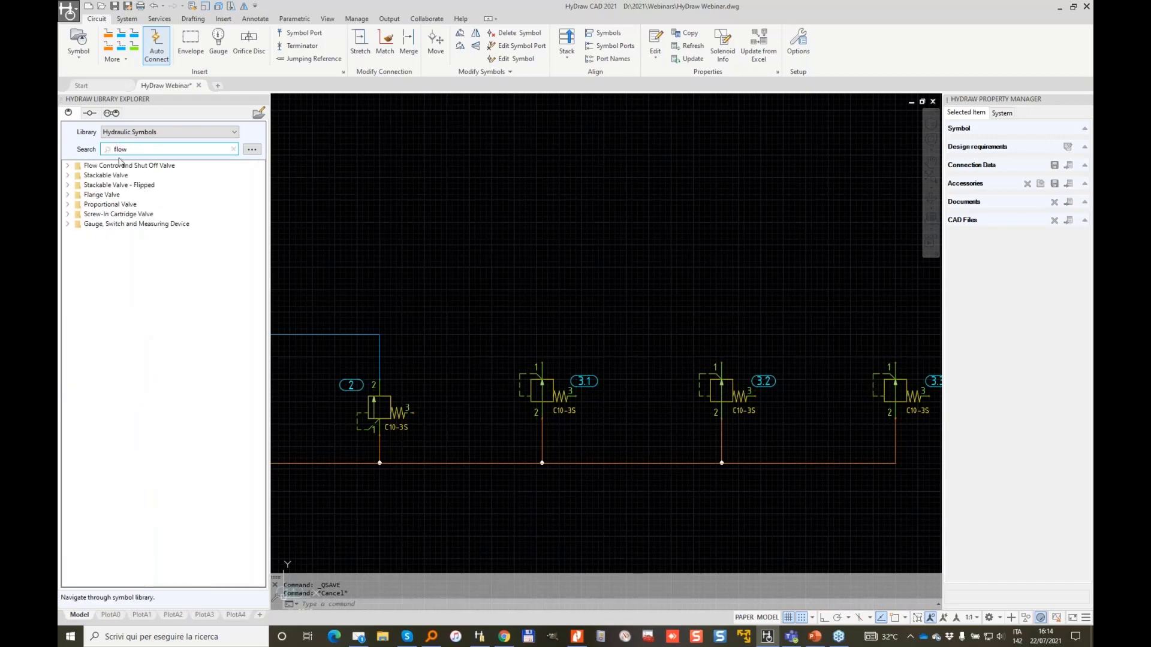
click(64, 217)
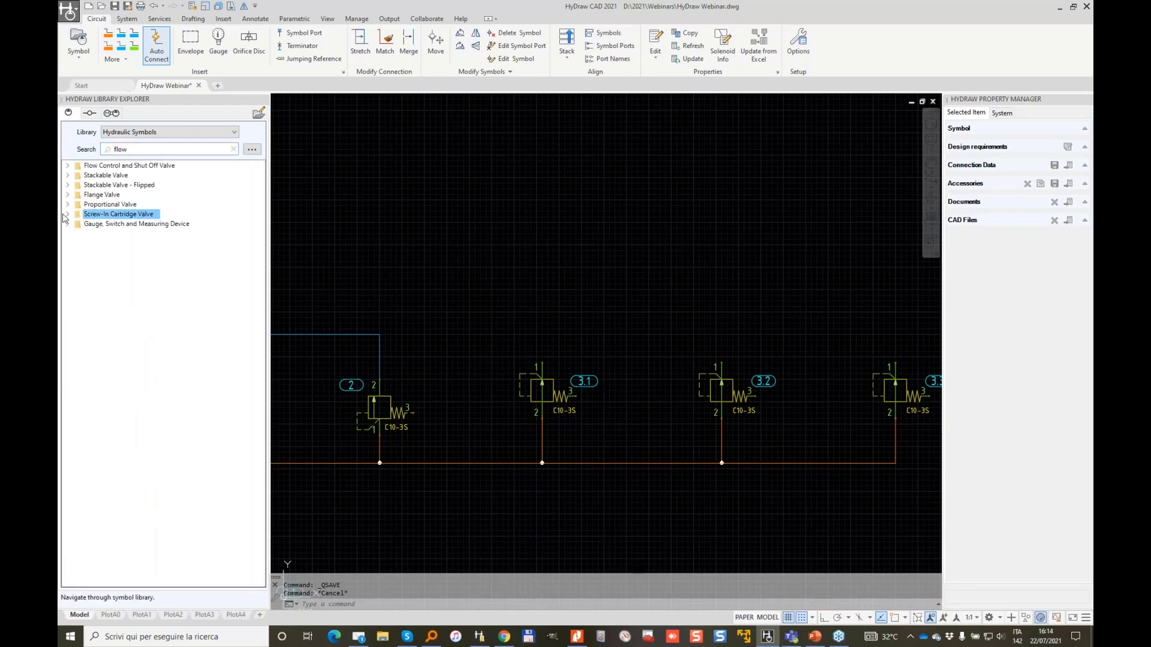
click(67, 216)
double_click(96, 225)
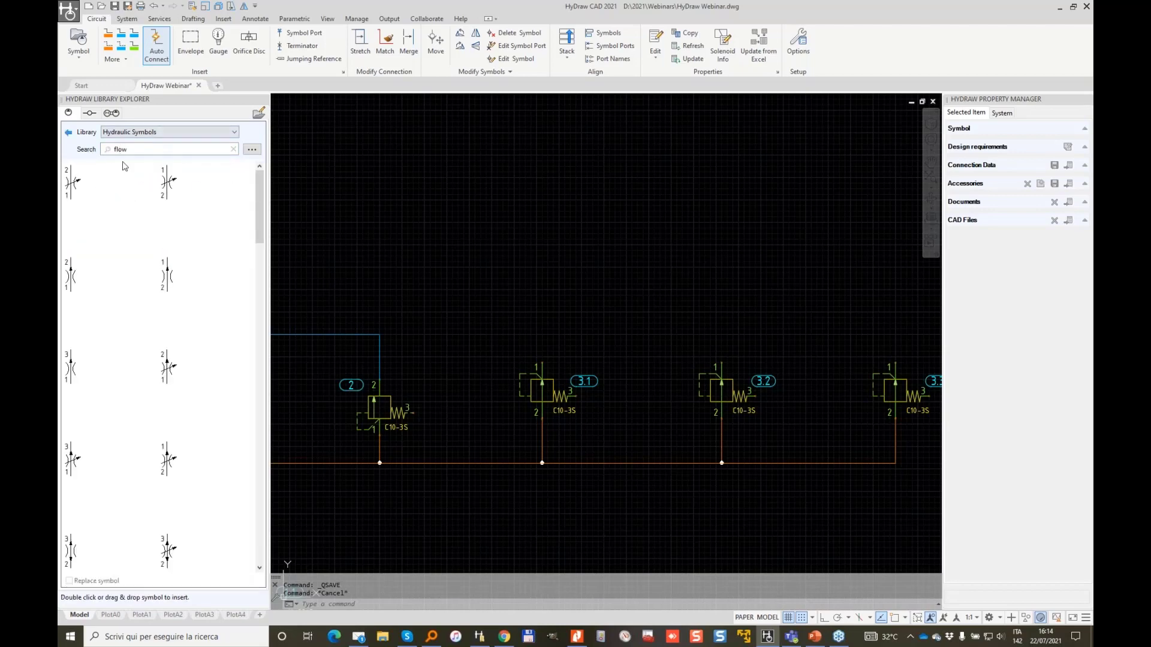
Insert the first adjustable two-port flow control symbol, with port 2 facing up, directly above port 1 of valve 3.1.
click(69, 133)
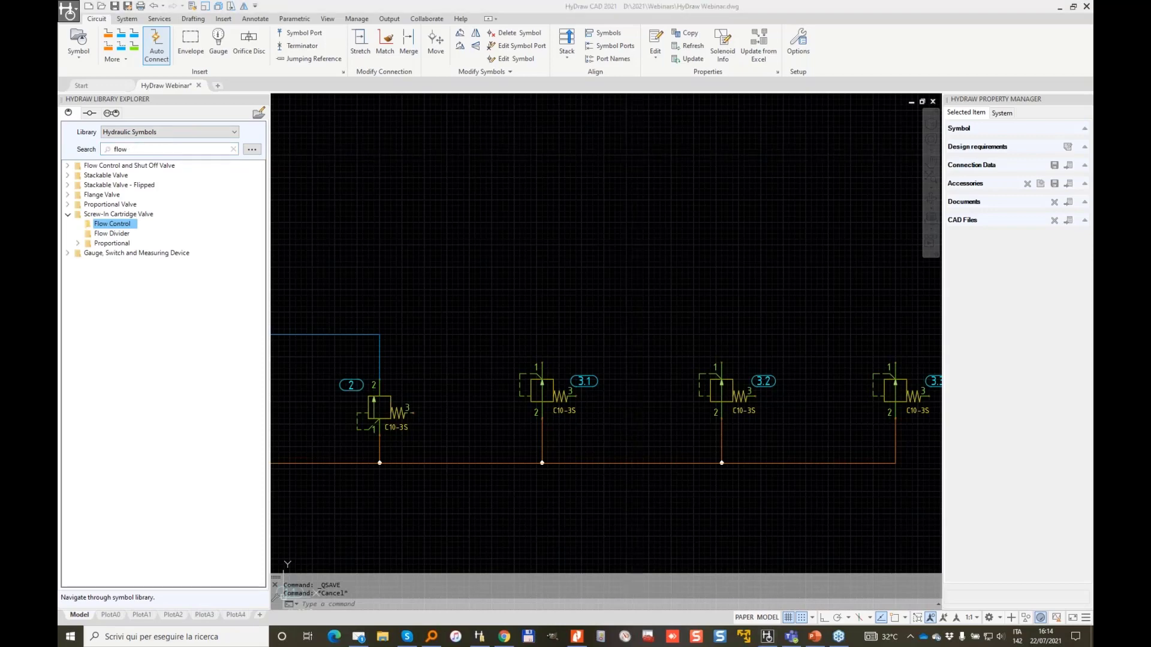
mouse_move(128, 131)
mouse_down()
mouse_move(168, 136)
mouse_move(75, 128)
mouse_up()
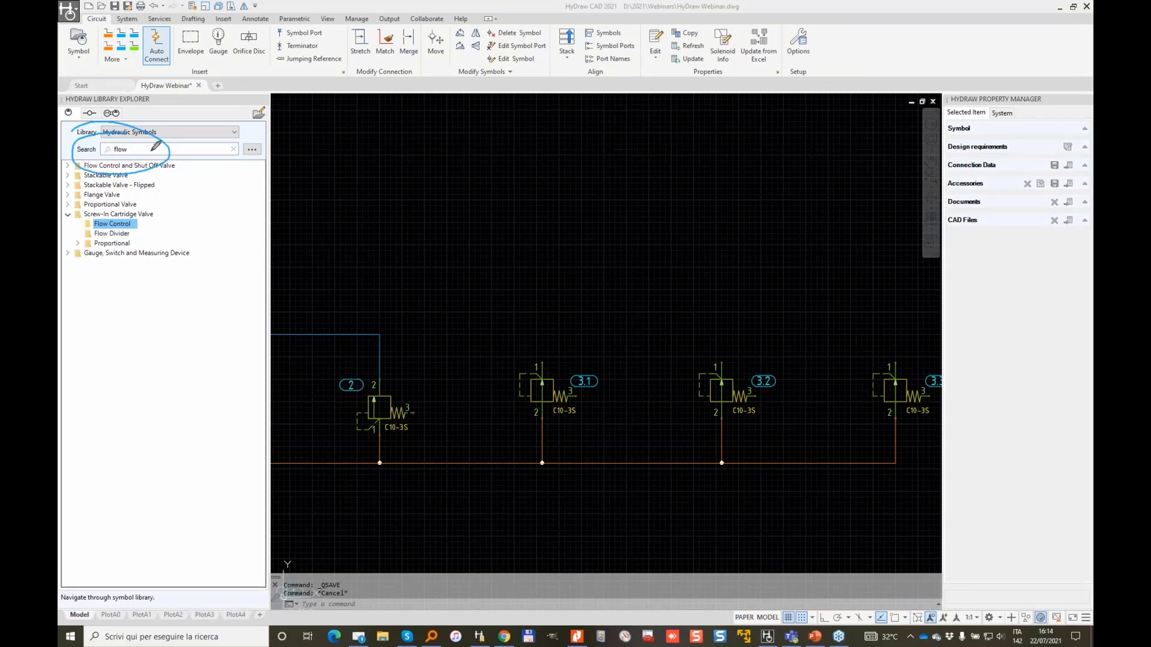
double_click(114, 224)
double_click(72, 182)
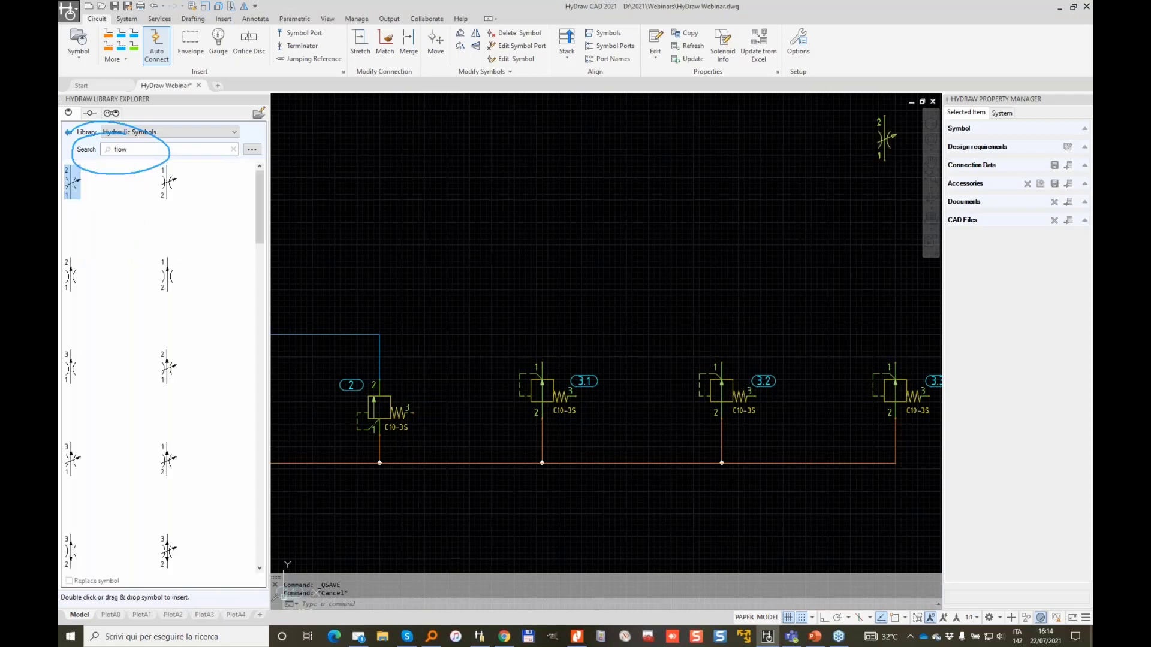
click(542, 324)
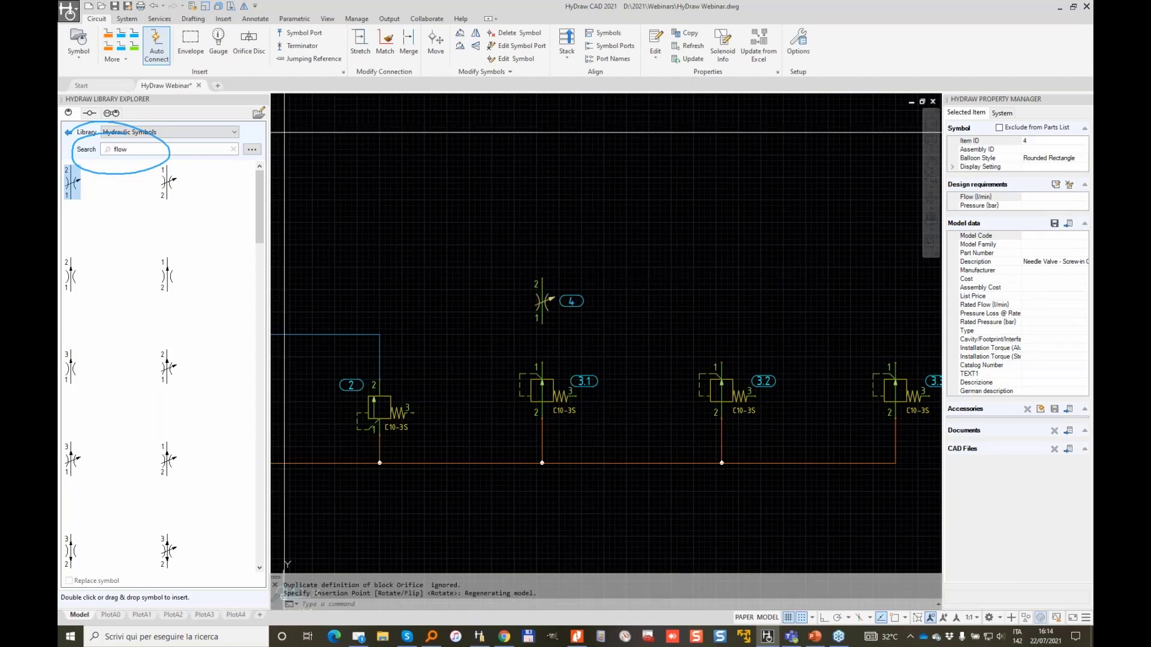
Connect port 1 of valve 3.1 to port 1 of the needle valve above it with a pressure line.
click(542, 363)
click(542, 323)
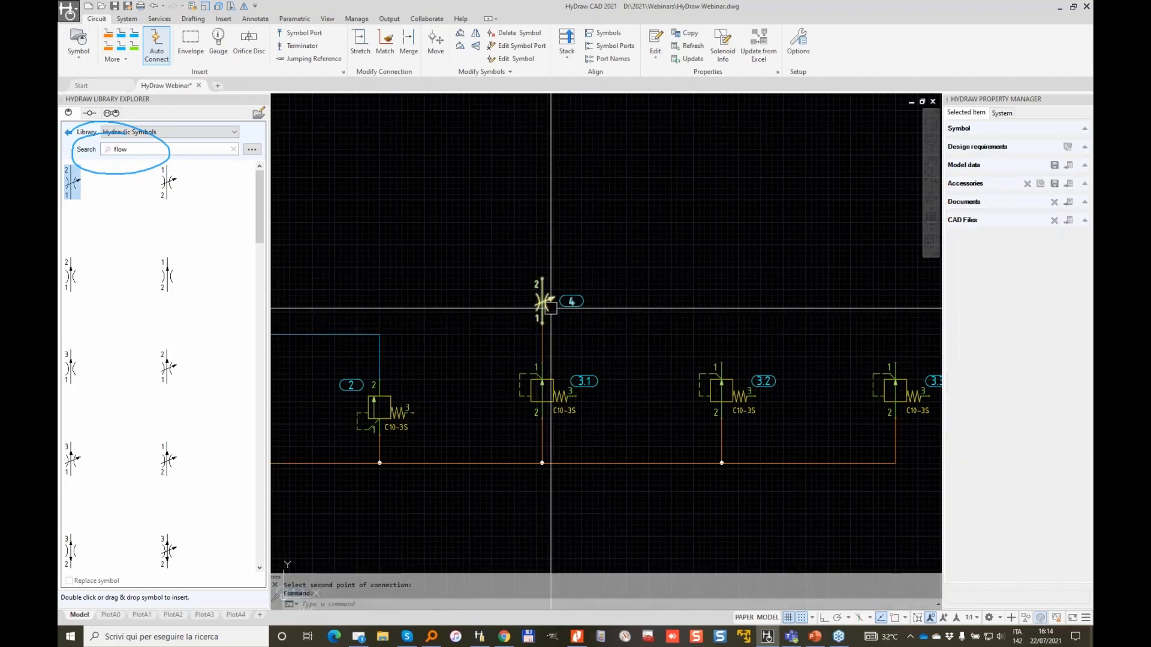
key(Escape)
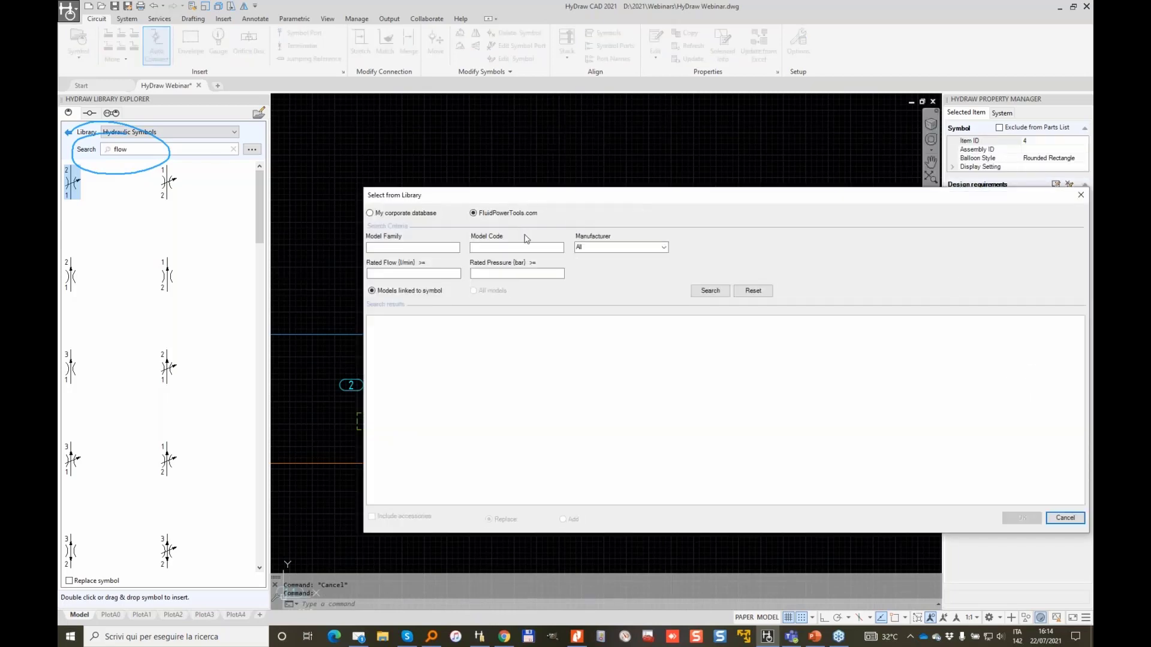
Search FluidPowerTools.com for models linked to the needle valve, filter by manufacturer Parker, and assign model NVH081-**.
click(711, 292)
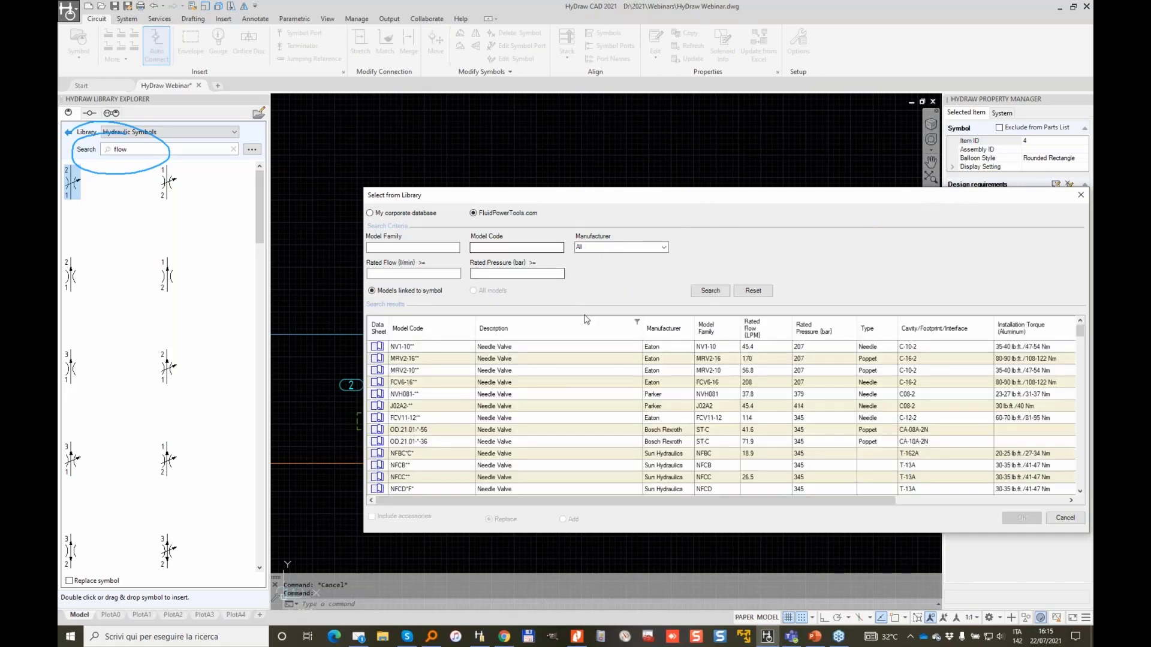
click(689, 331)
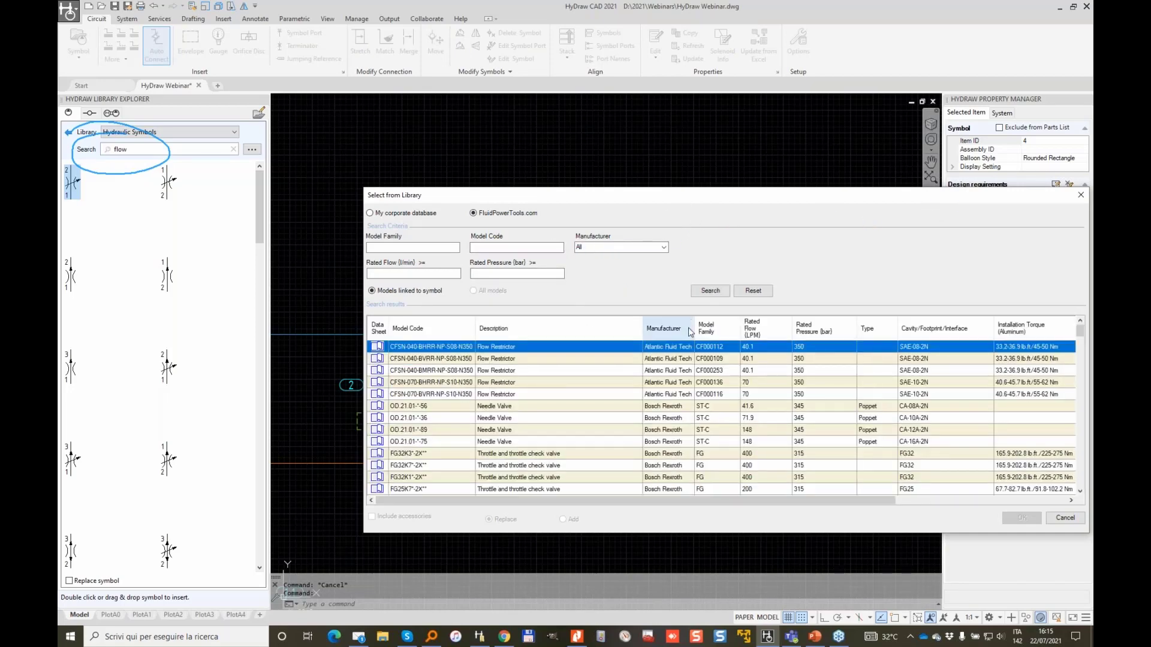
click(690, 331)
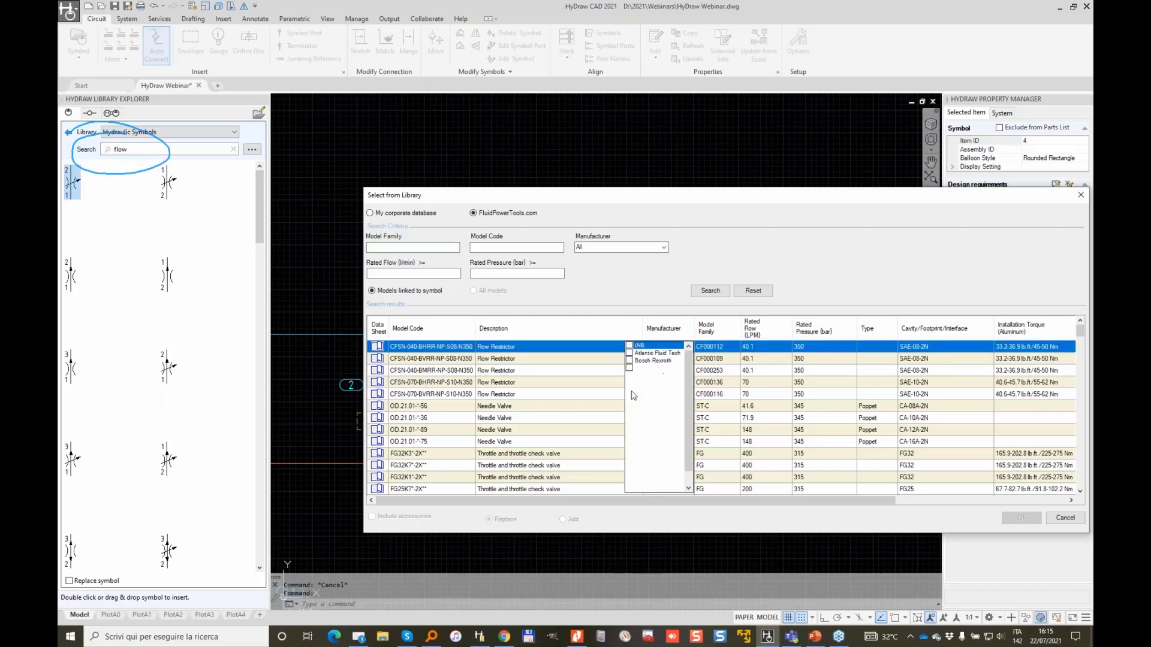
click(629, 466)
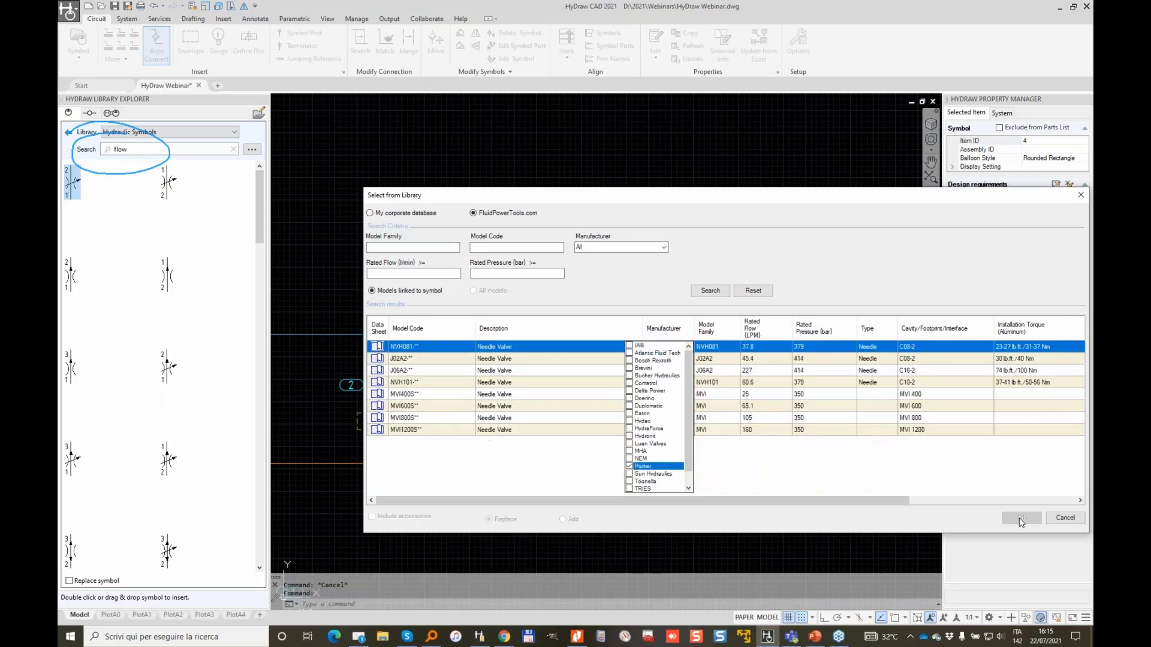
click(446, 477)
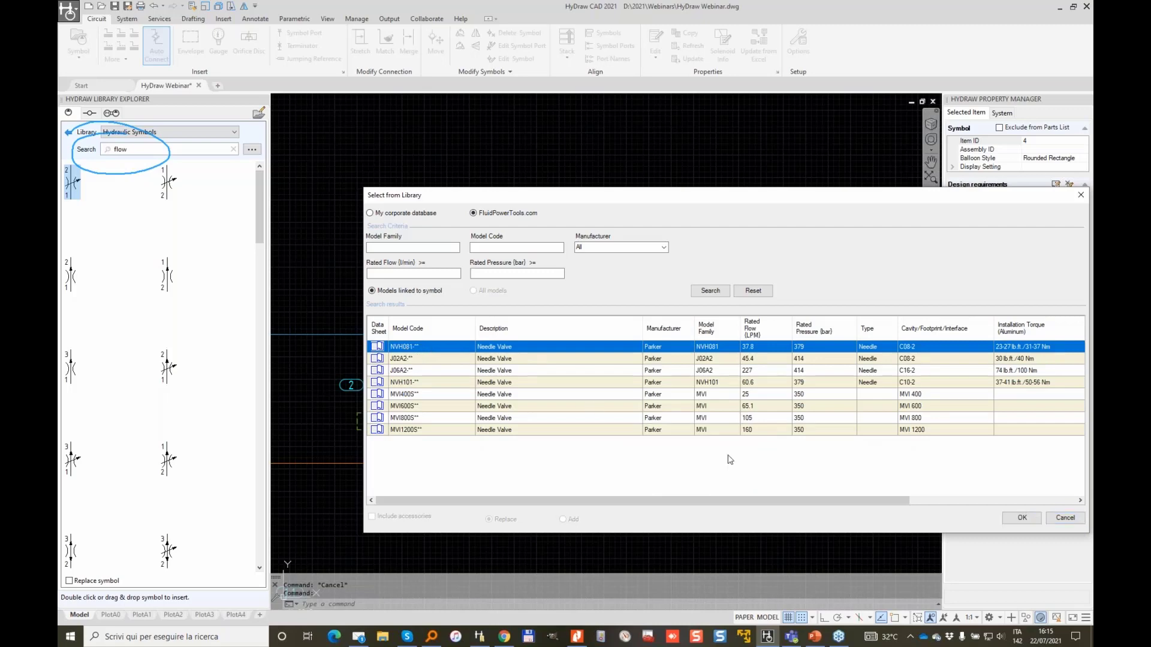
click(1019, 517)
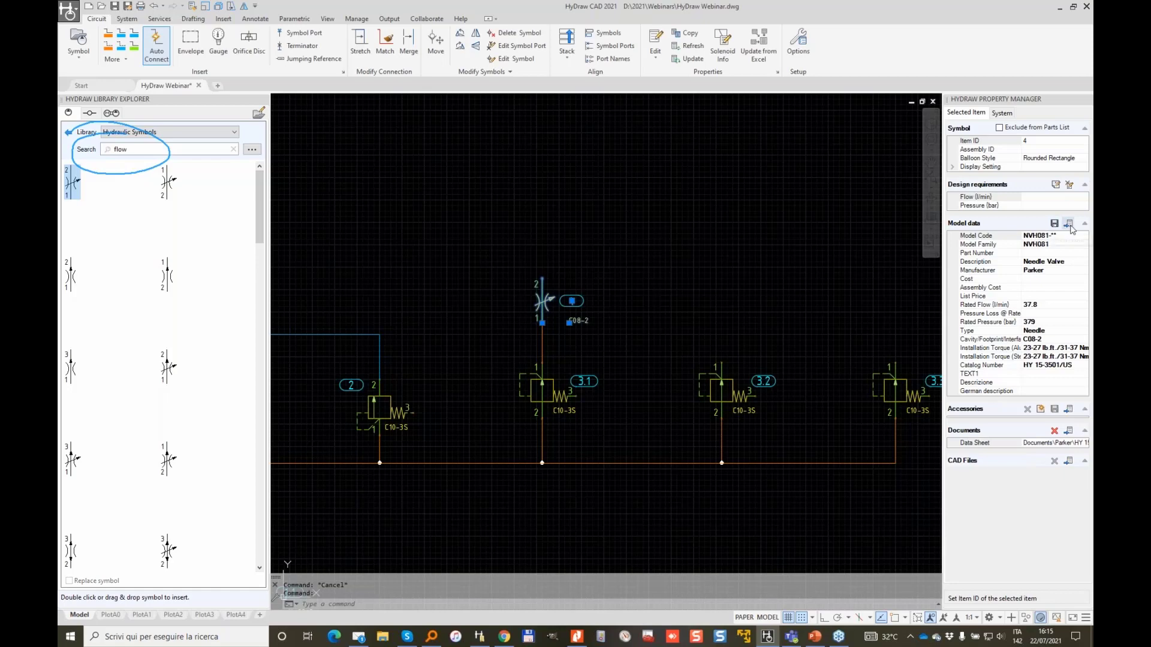
Update the needle valve's data from Excel with all items included, using model code NVH081FKN.
click(758, 42)
click(532, 301)
key(Return)
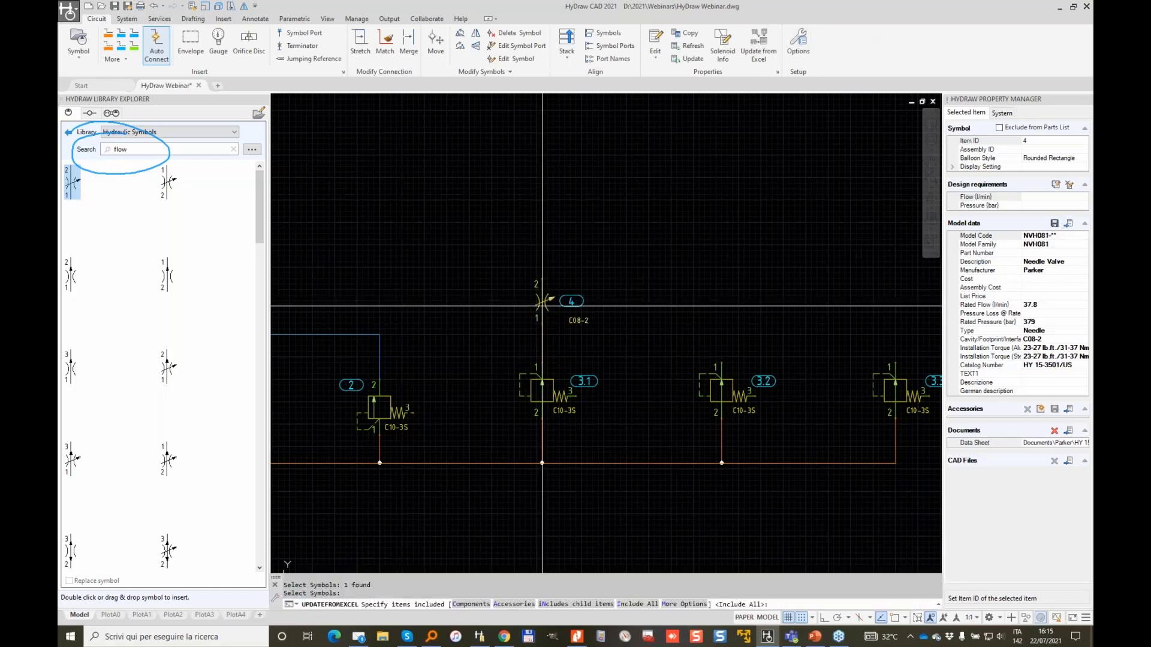
text(I)
key(Return)
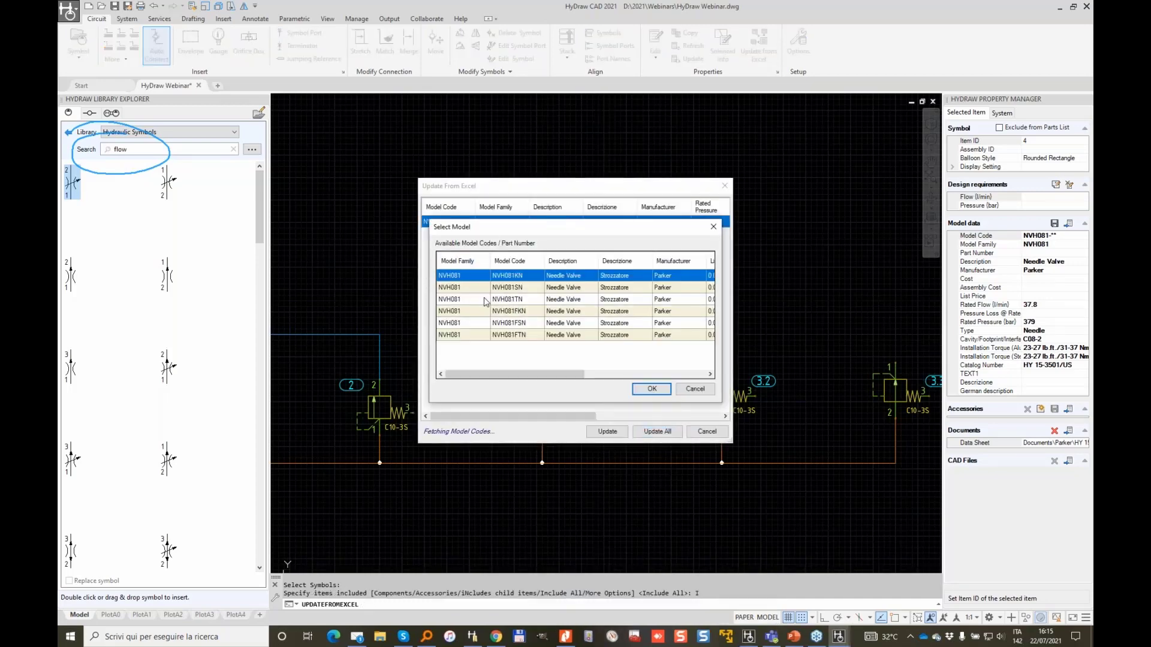
click(450, 312)
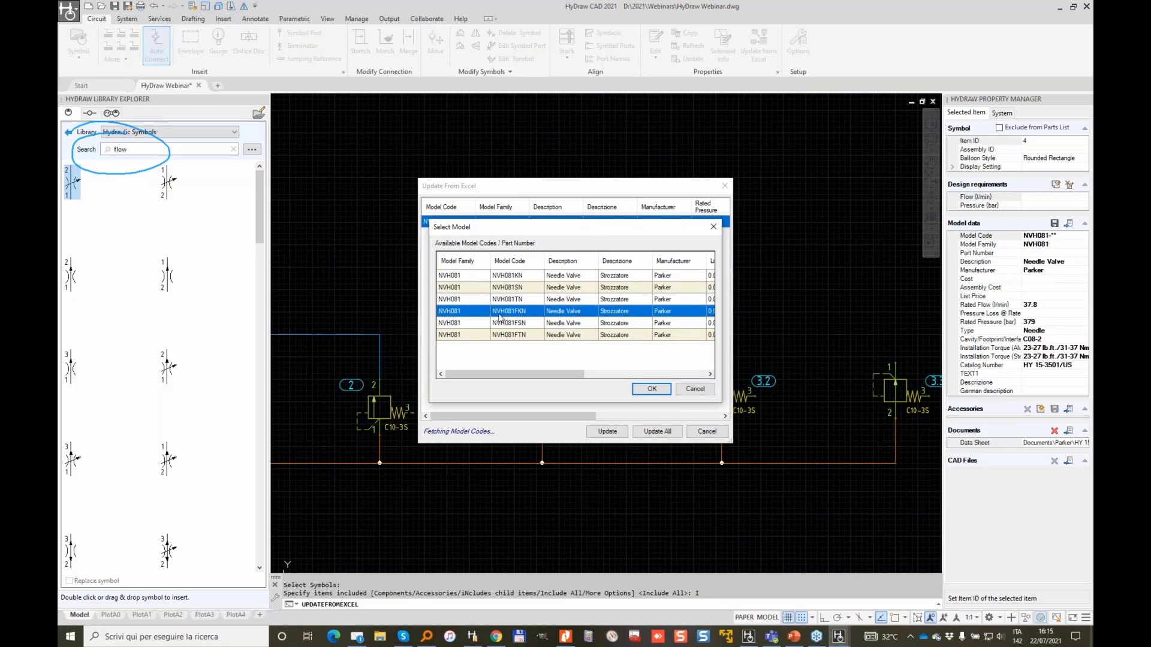
click(651, 389)
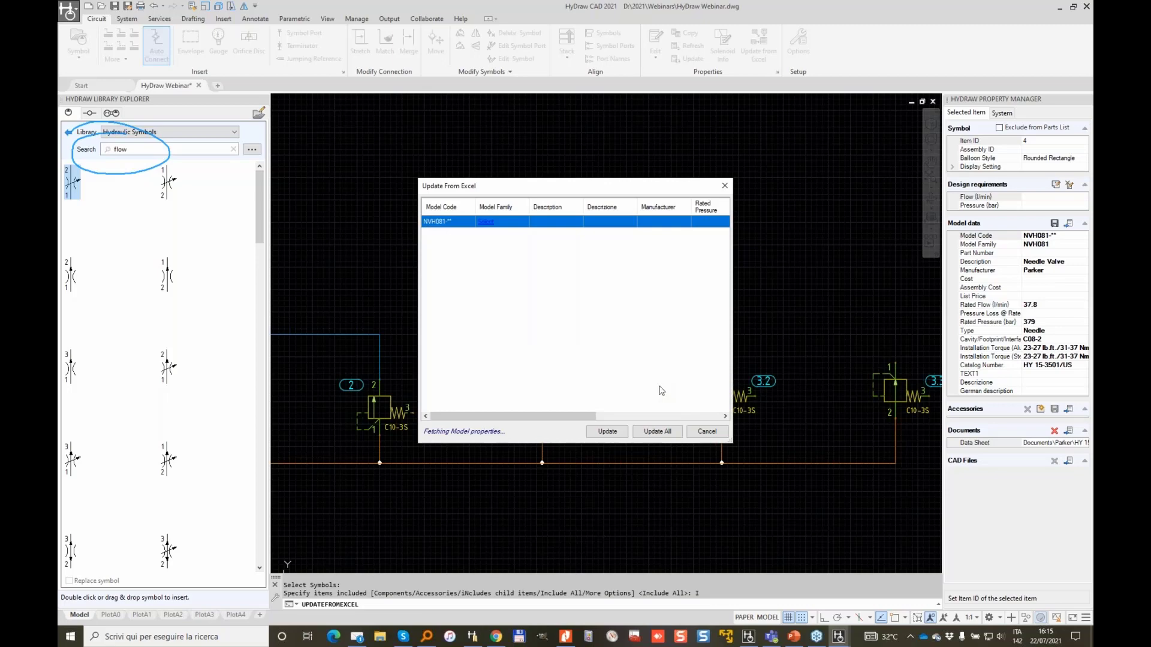
click(658, 431)
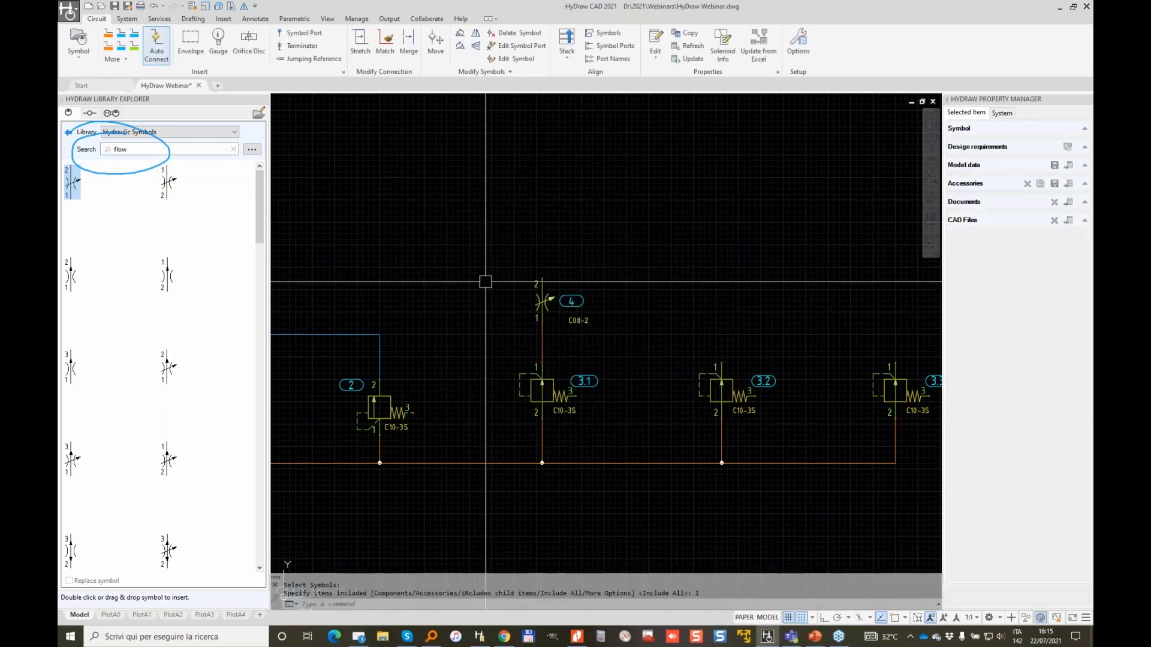
Copy the needle valve horizontally so that the copy sits directly above valve 3.2.
click(532, 299)
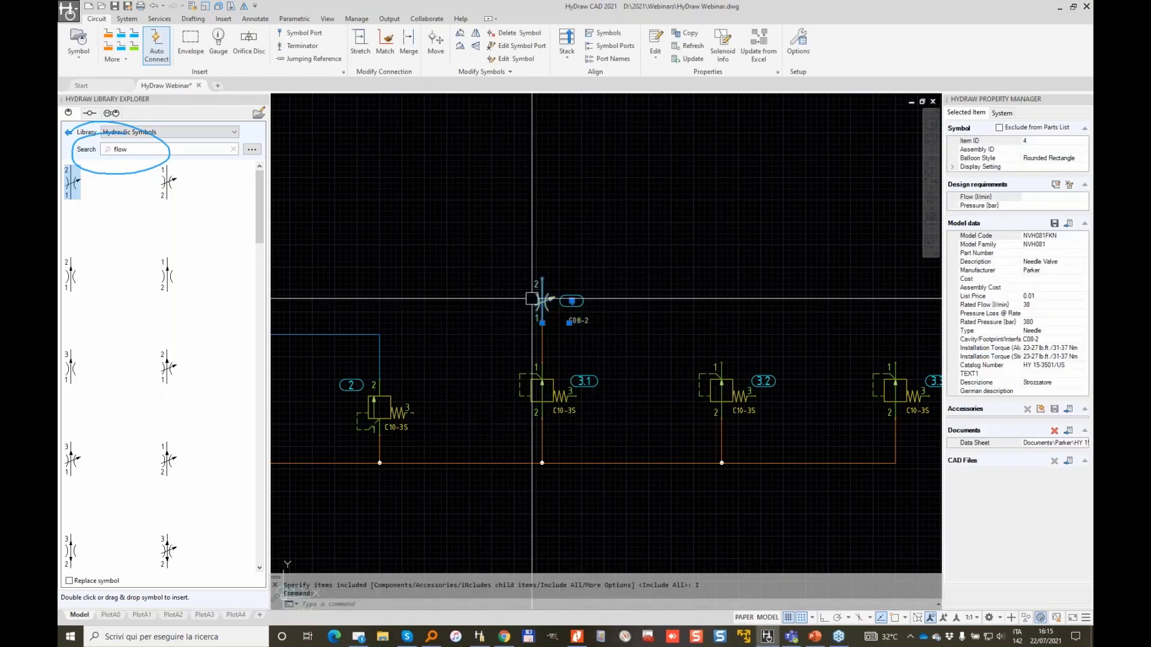
text(c)
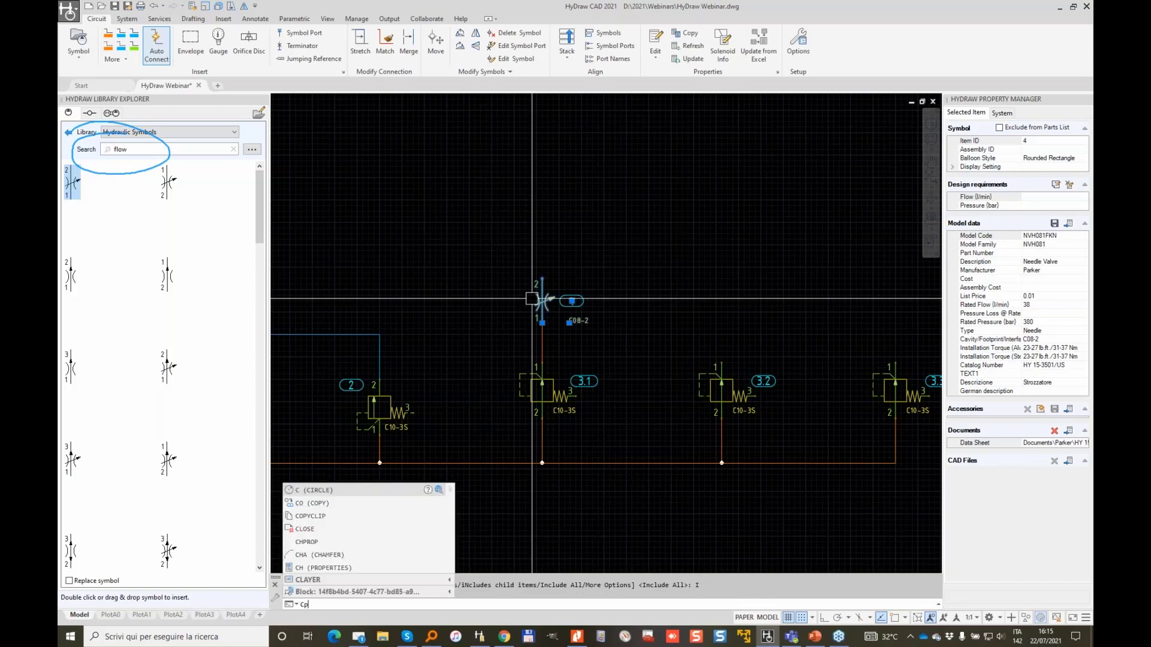
text(p)
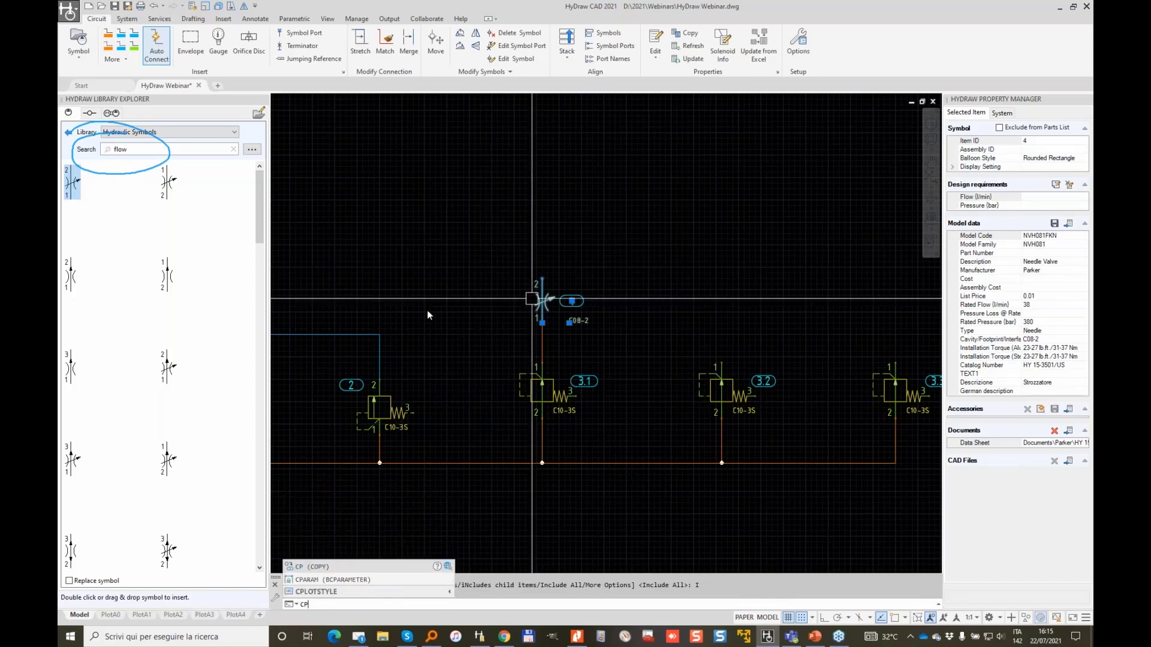
key(Return)
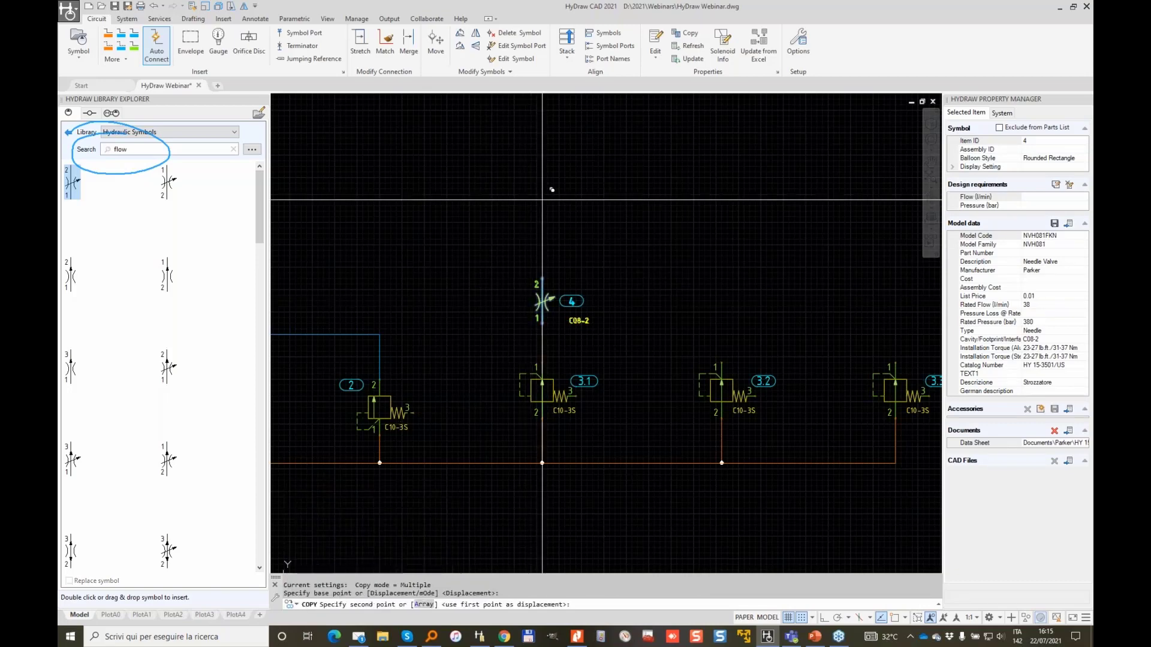
click(540, 198)
click(722, 198)
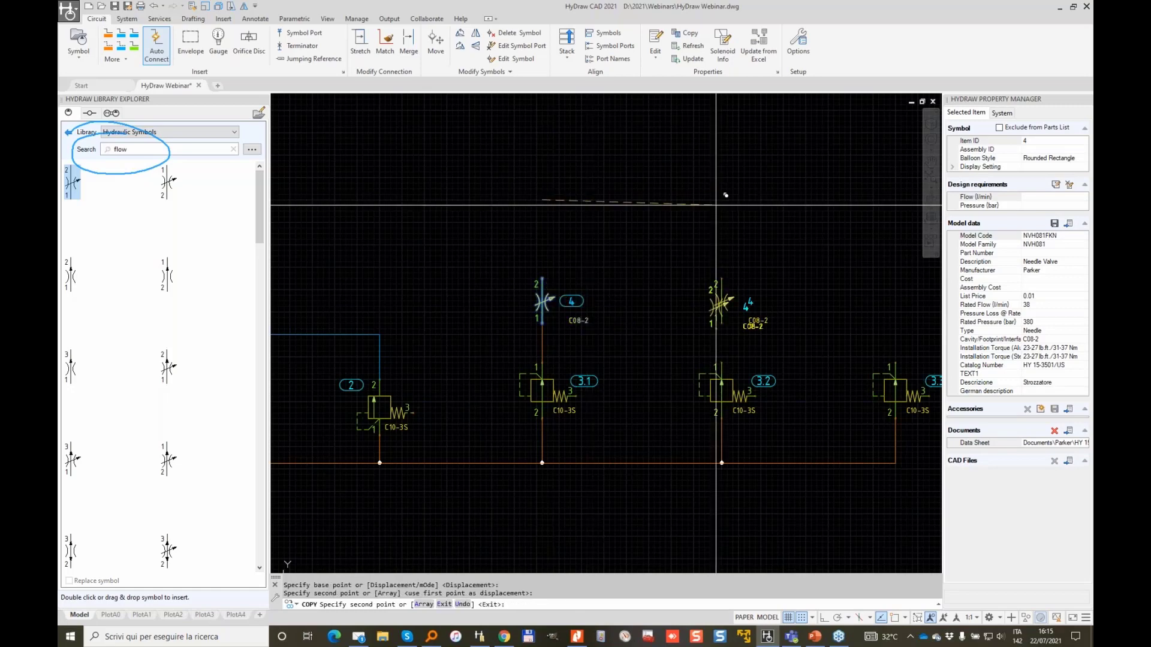
key(Return)
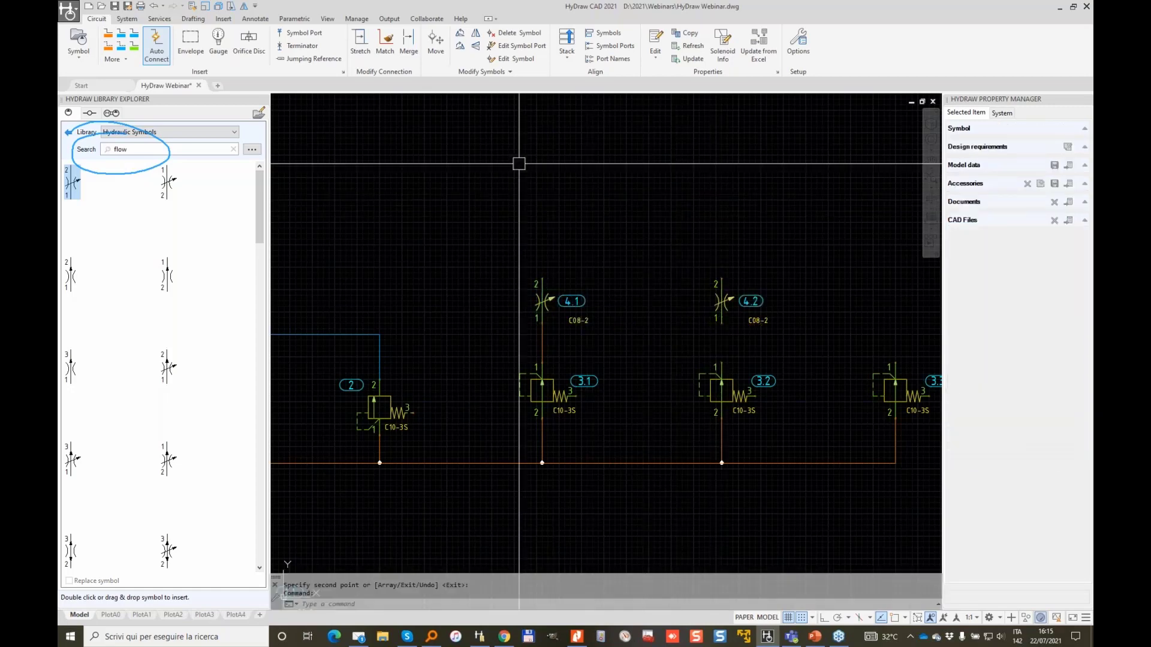
Draw a pressure line from port 1 of the copied needle valve to port 1 of valve 3.2.
click(112, 39)
click(721, 324)
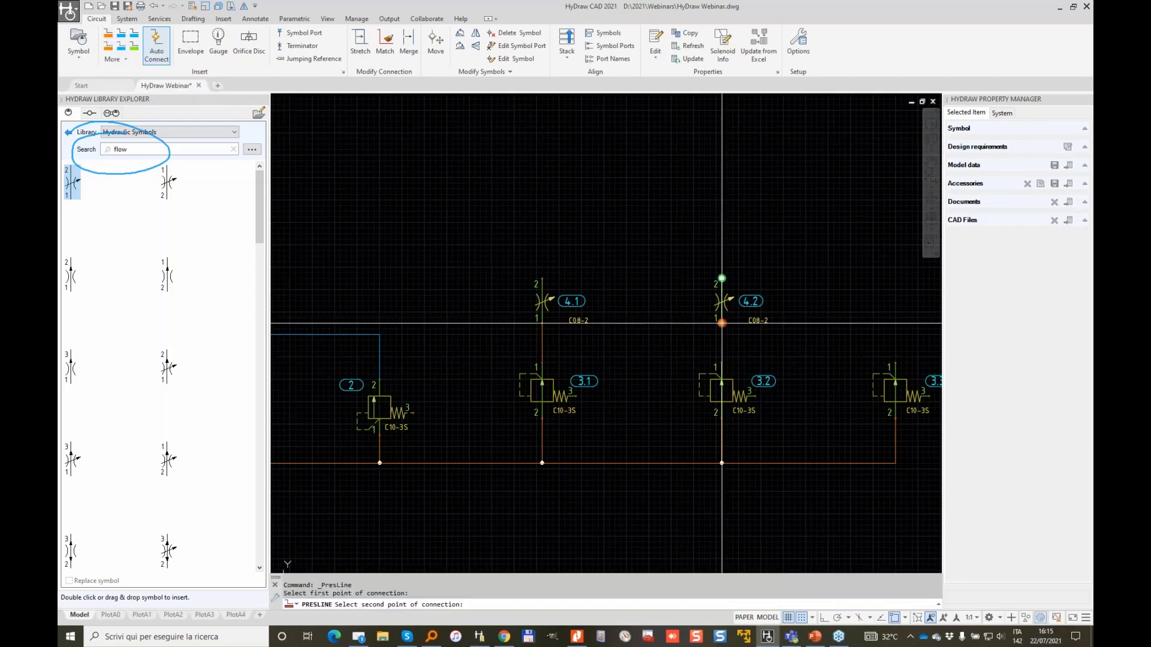
click(721, 363)
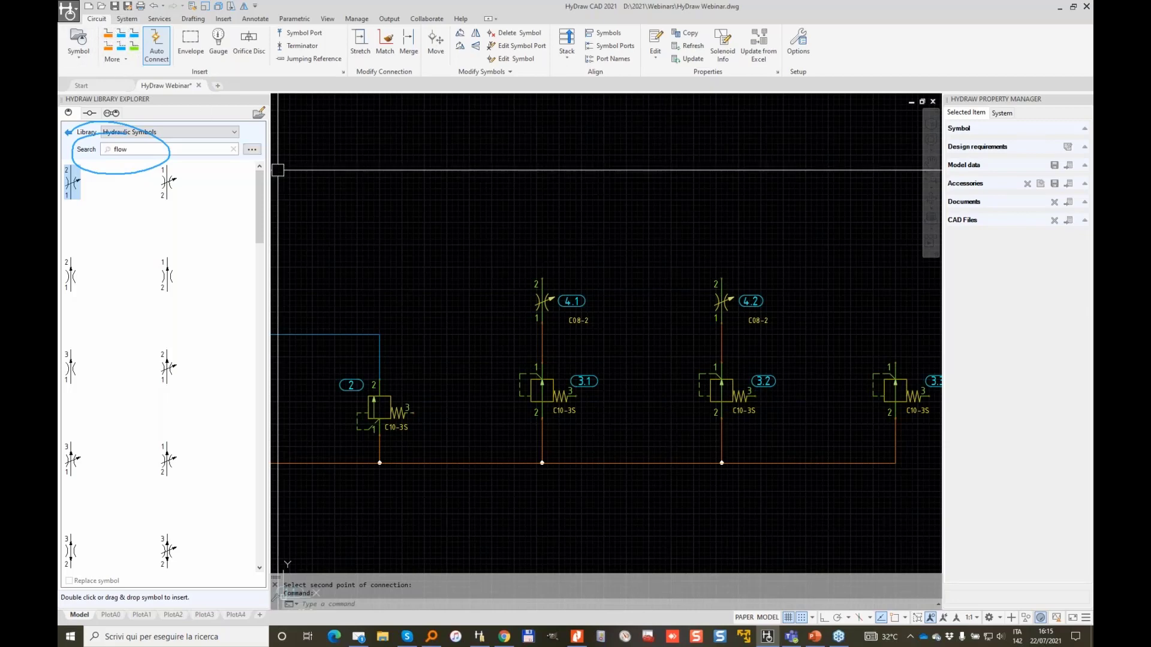
middle_drag(569, 251, 529, 337)
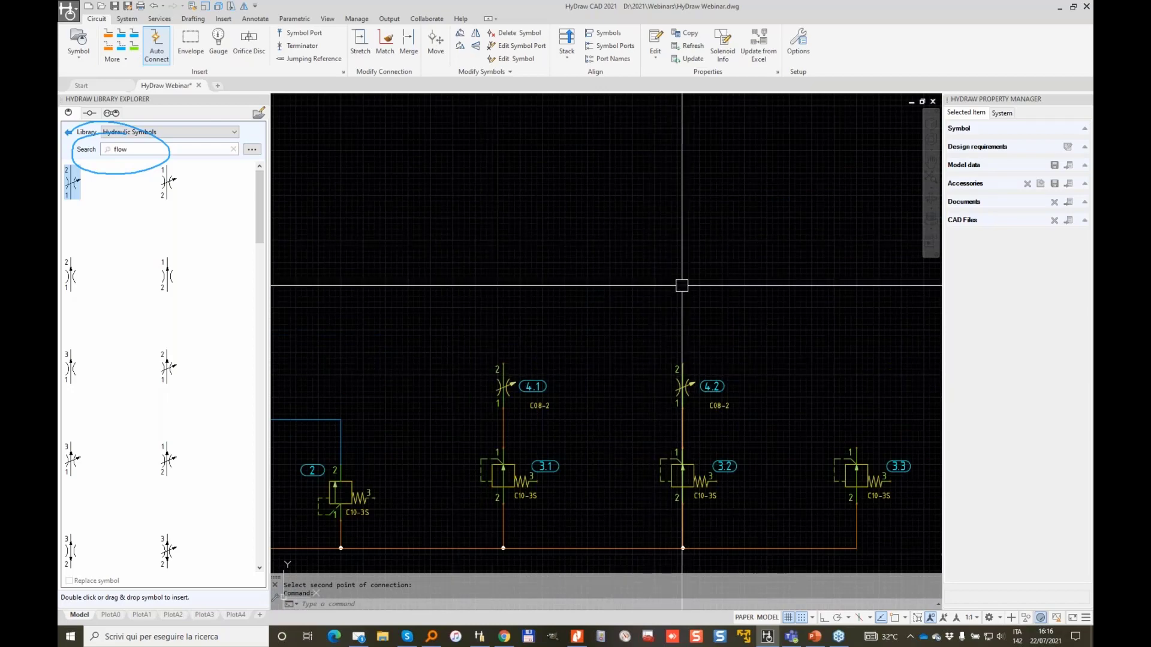
Search FluidPowerTools.com for hydraulic model code d1vw0004, and retry with the shortened code d1vw004.
click(252, 150)
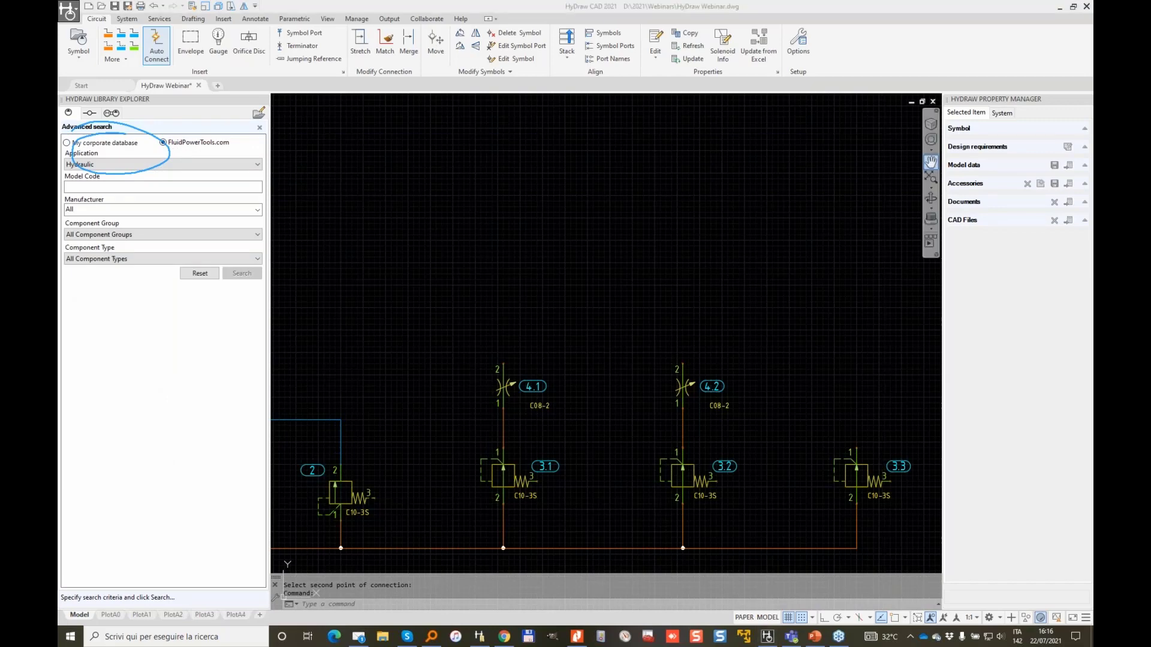
key(Escape)
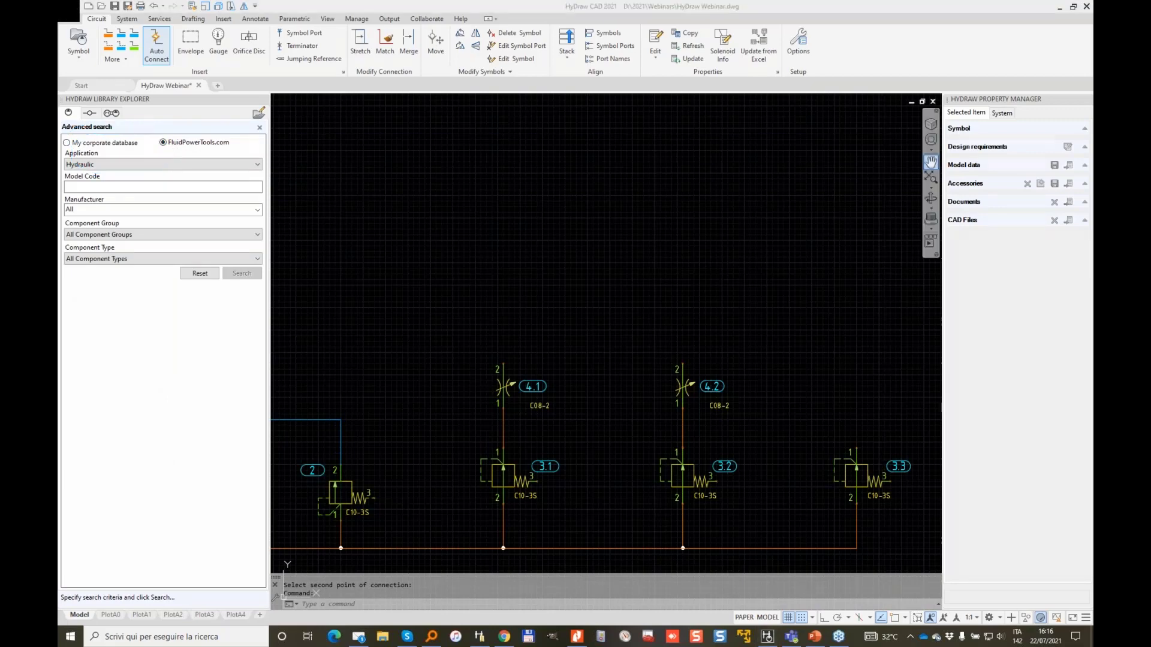
click(109, 186)
click(108, 186)
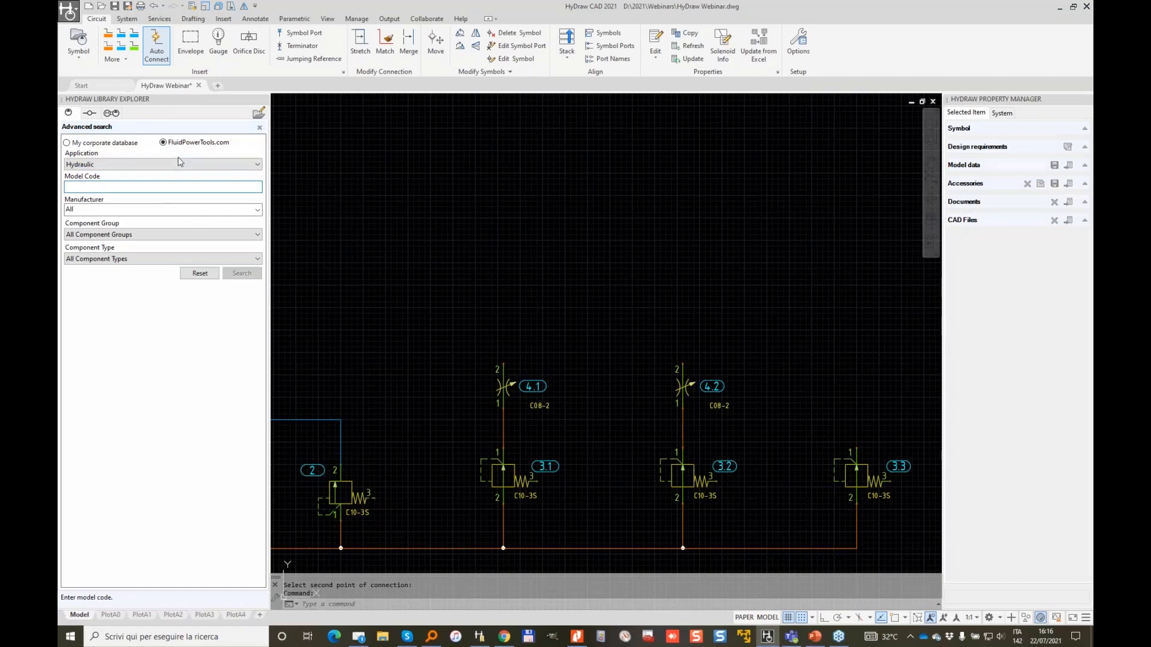
text(d1vw0004)
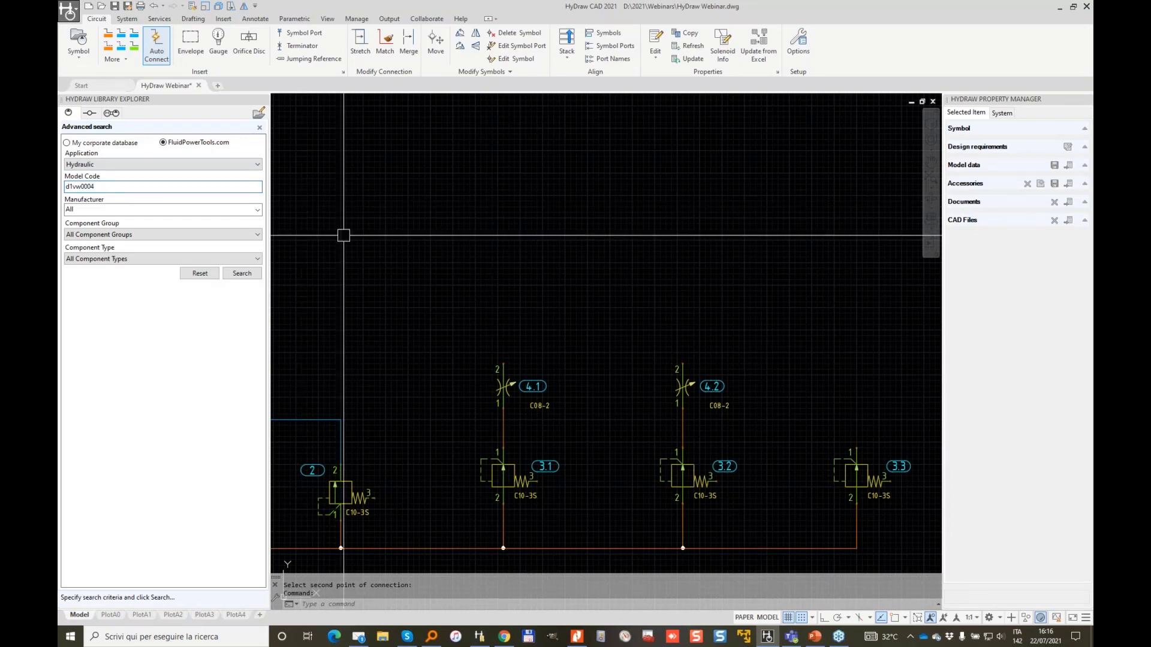
key(Return)
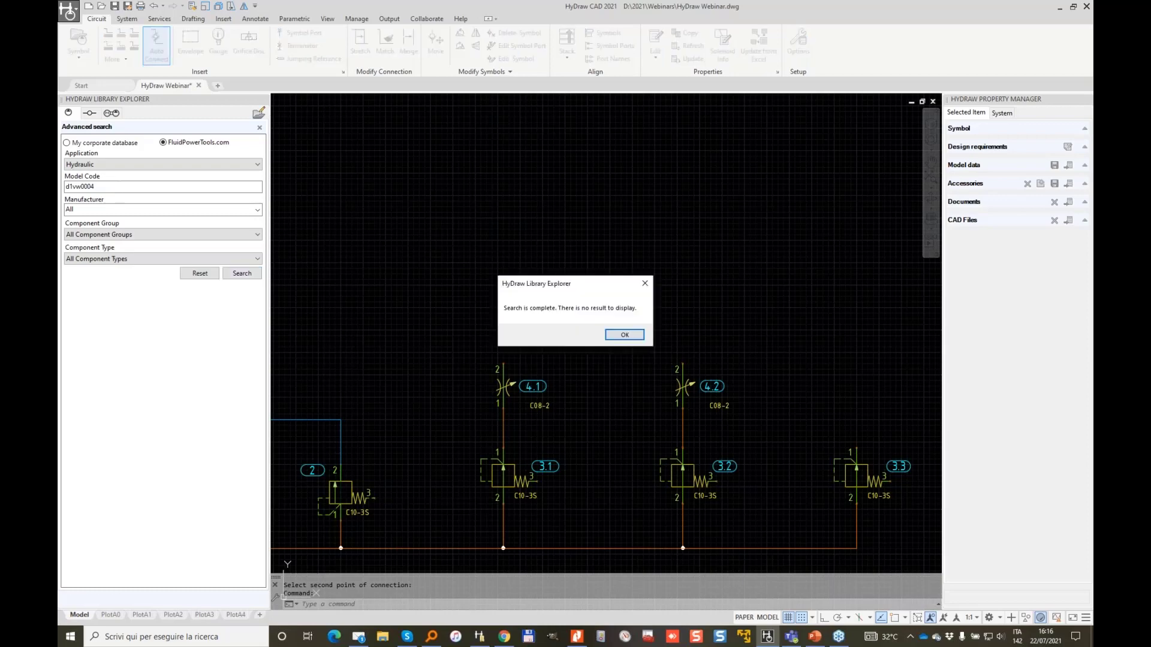
click(626, 335)
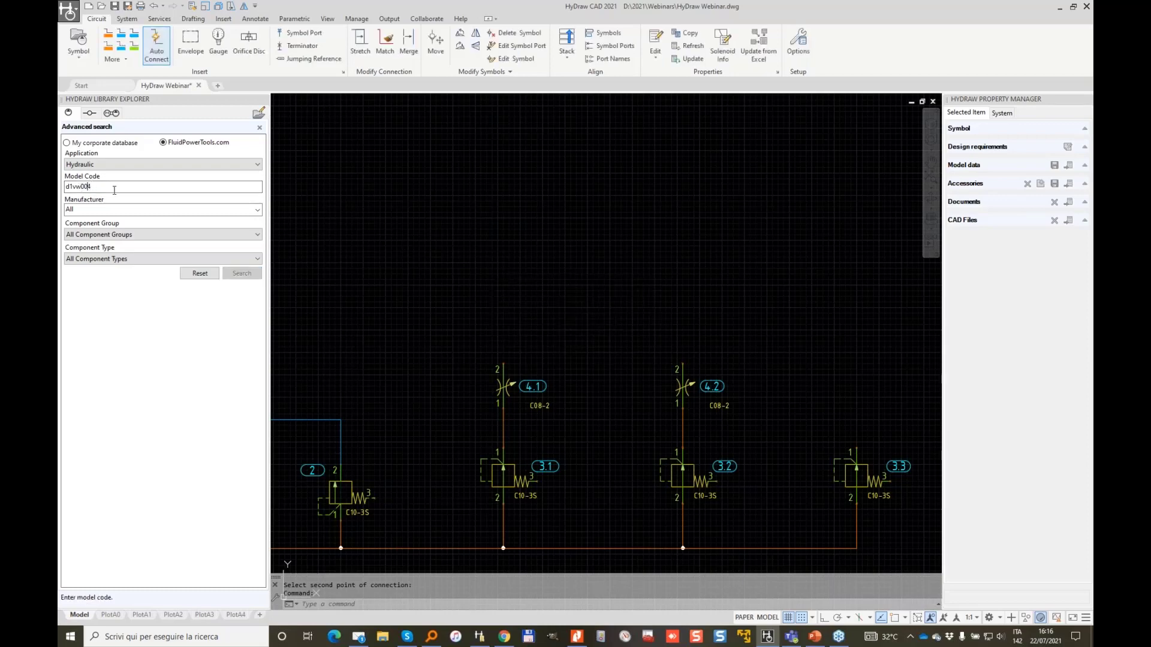
click(243, 274)
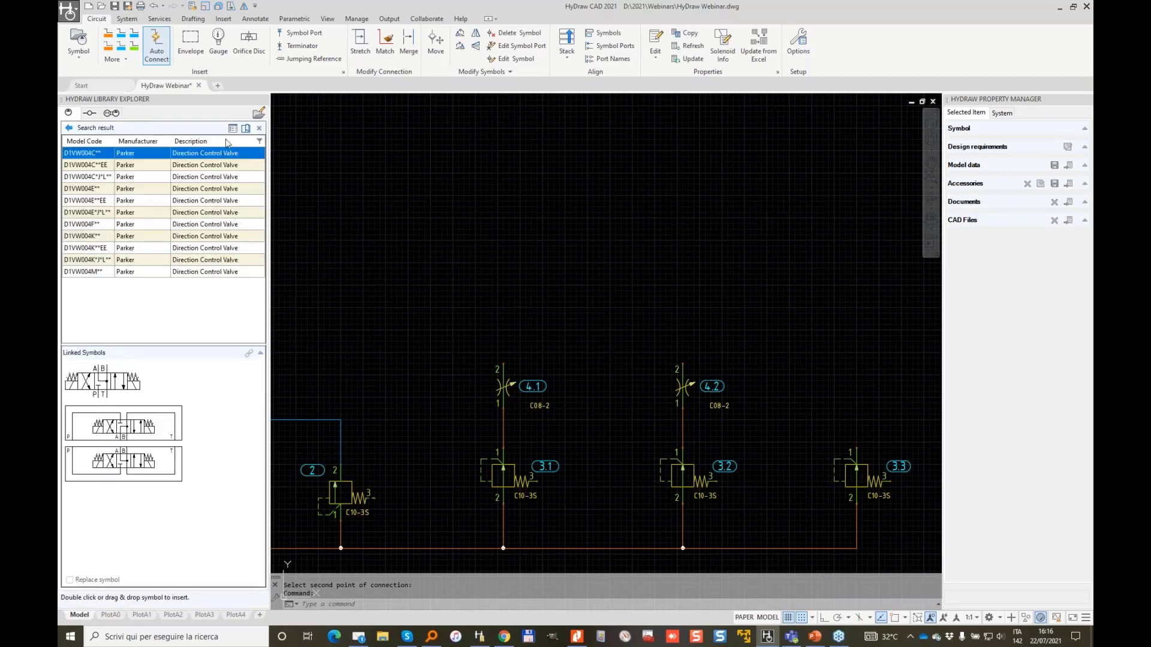
Repeat the search with a % wildcard in the d1vw model code and pick the first symbol linked to D1VW004C**.
click(70, 130)
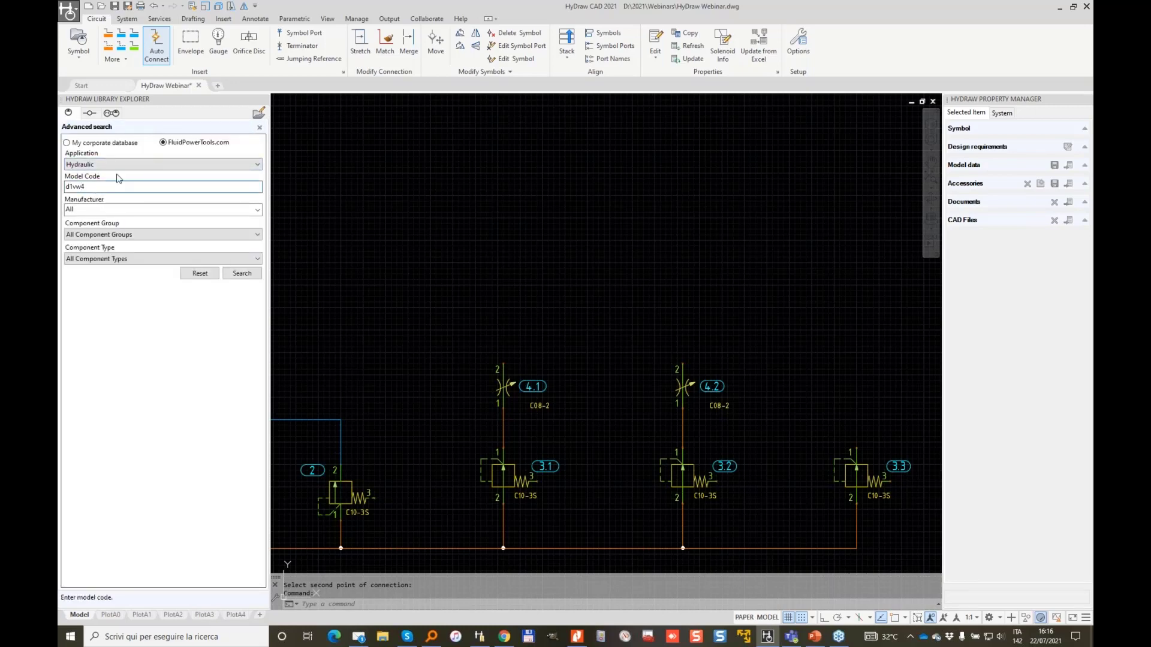
text(%)
double_click(126, 370)
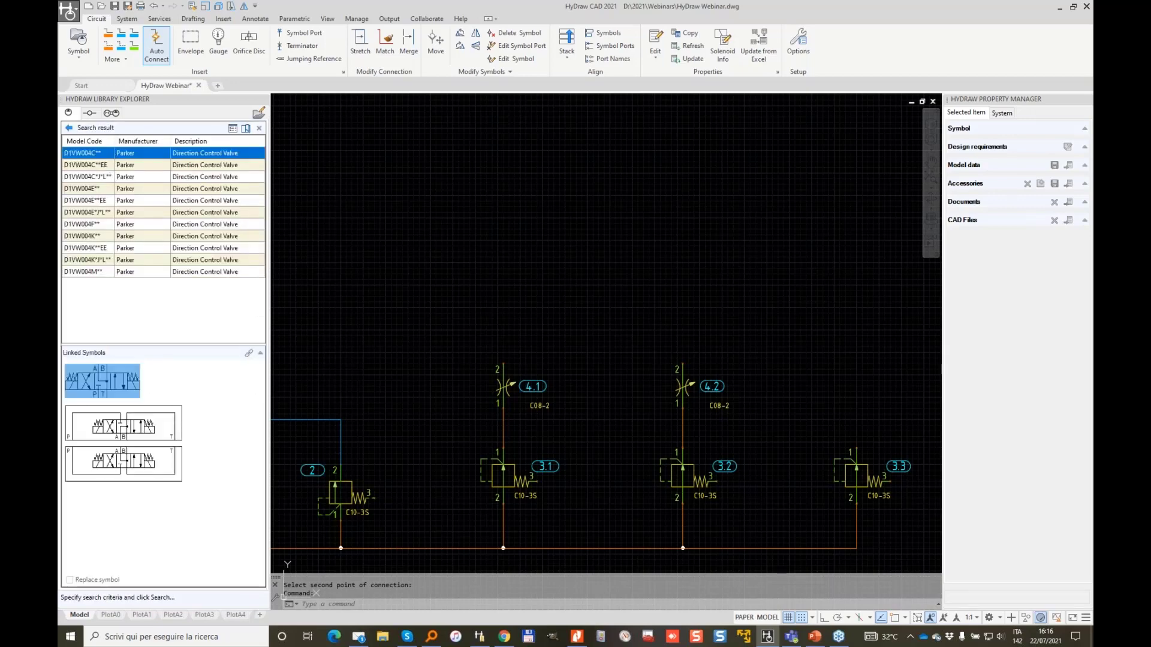
key(Escape)
key(Escape)
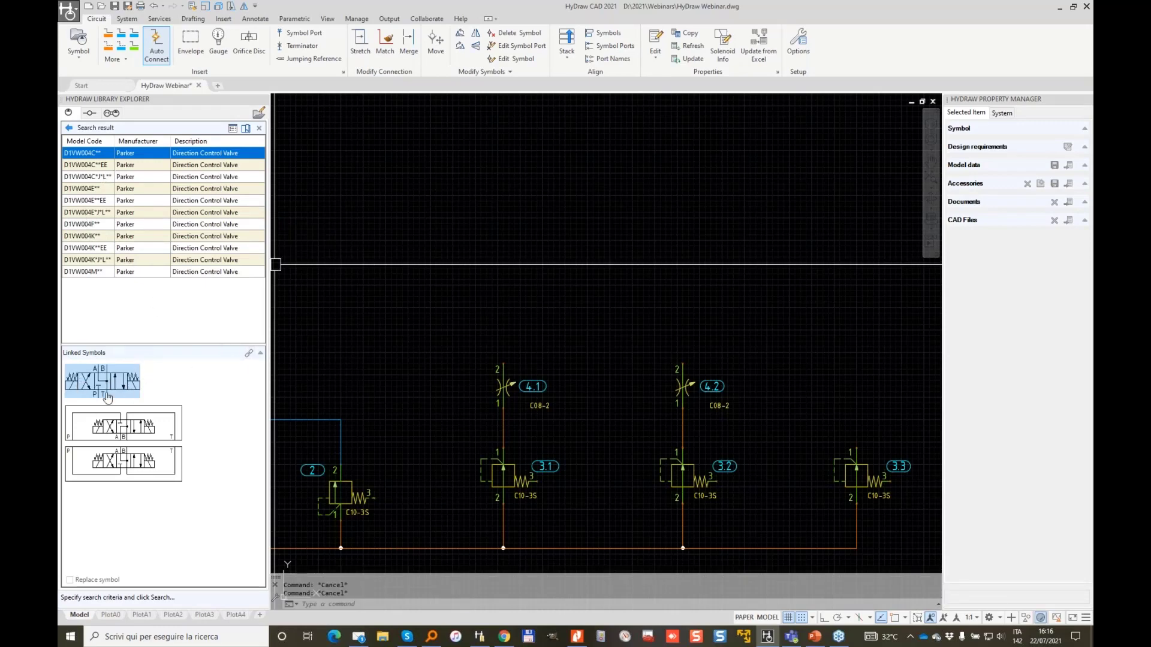
List the models linked to the A/B/P/T directional valve symbol and filter them to manufacturer ATOS.
click(249, 356)
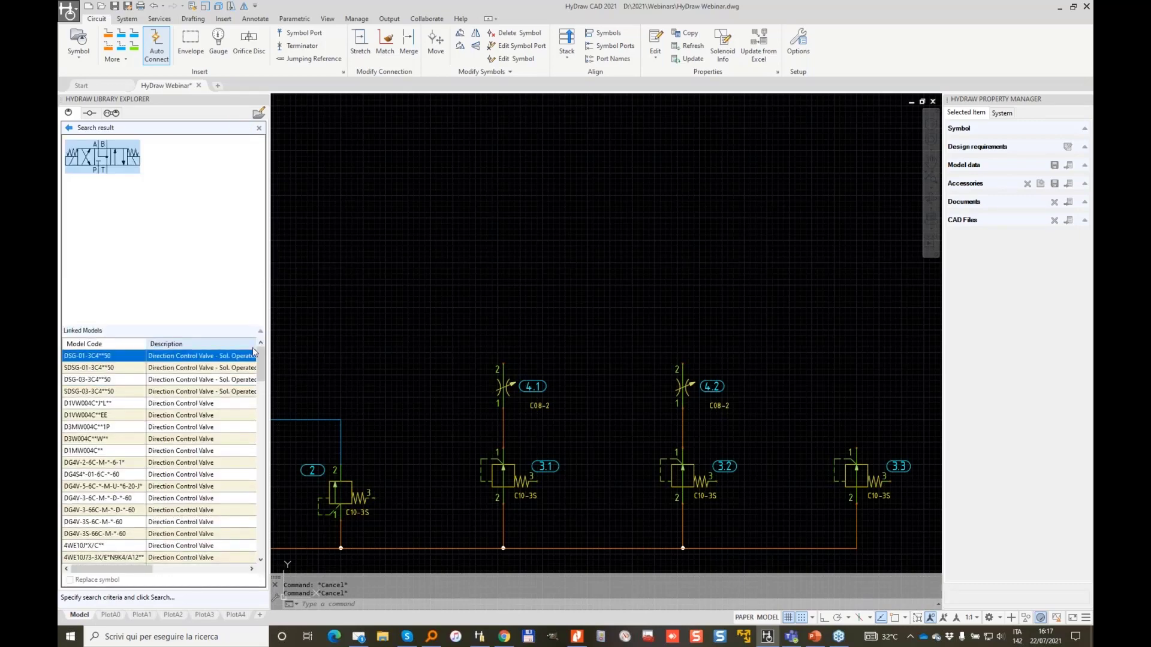
drag(135, 570, 240, 569)
click(247, 344)
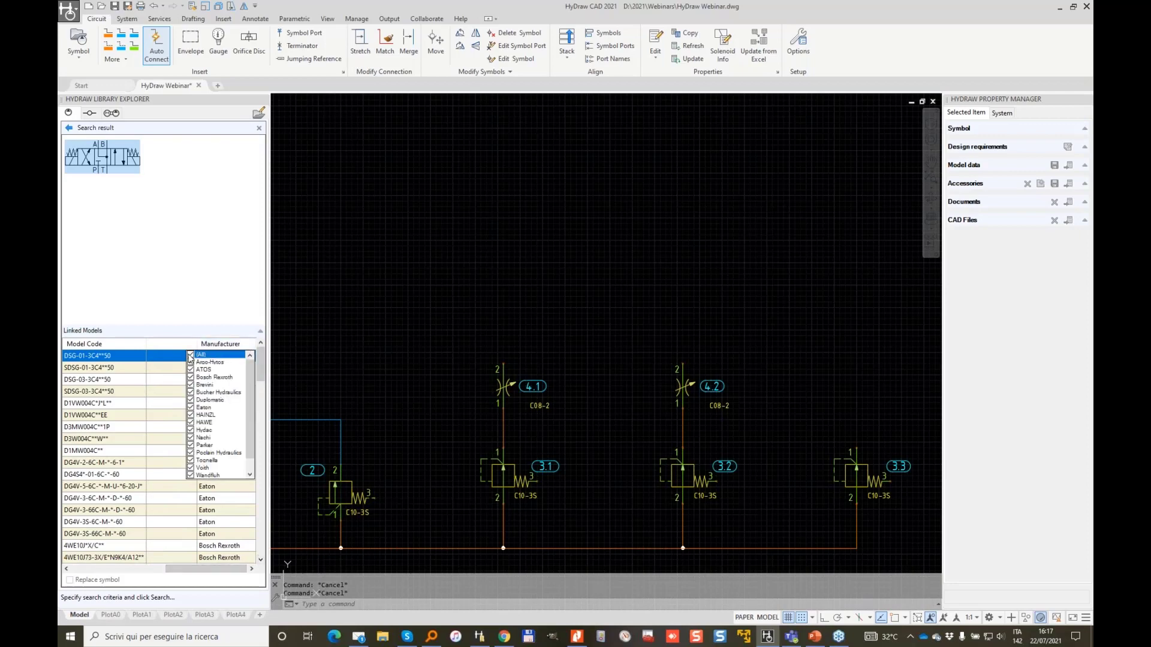
click(190, 358)
click(191, 370)
click(176, 278)
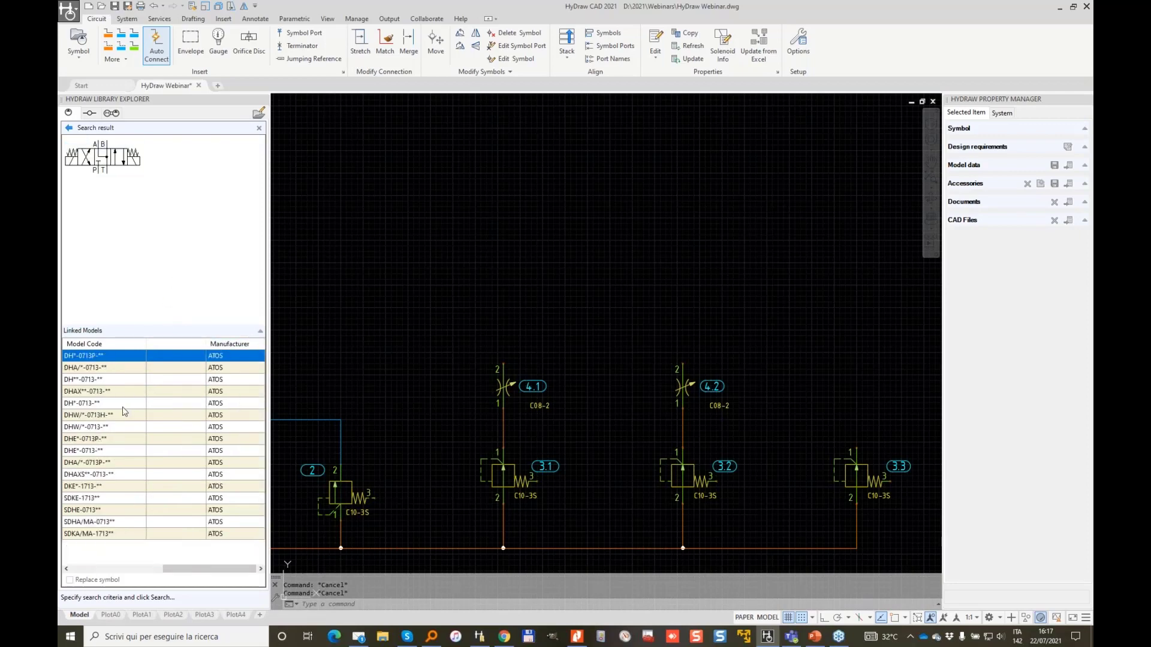
Insert the ATOS DHE*-0713-** directional valve above needle valve 4.1, with port P in line with the needle valve.
click(84, 450)
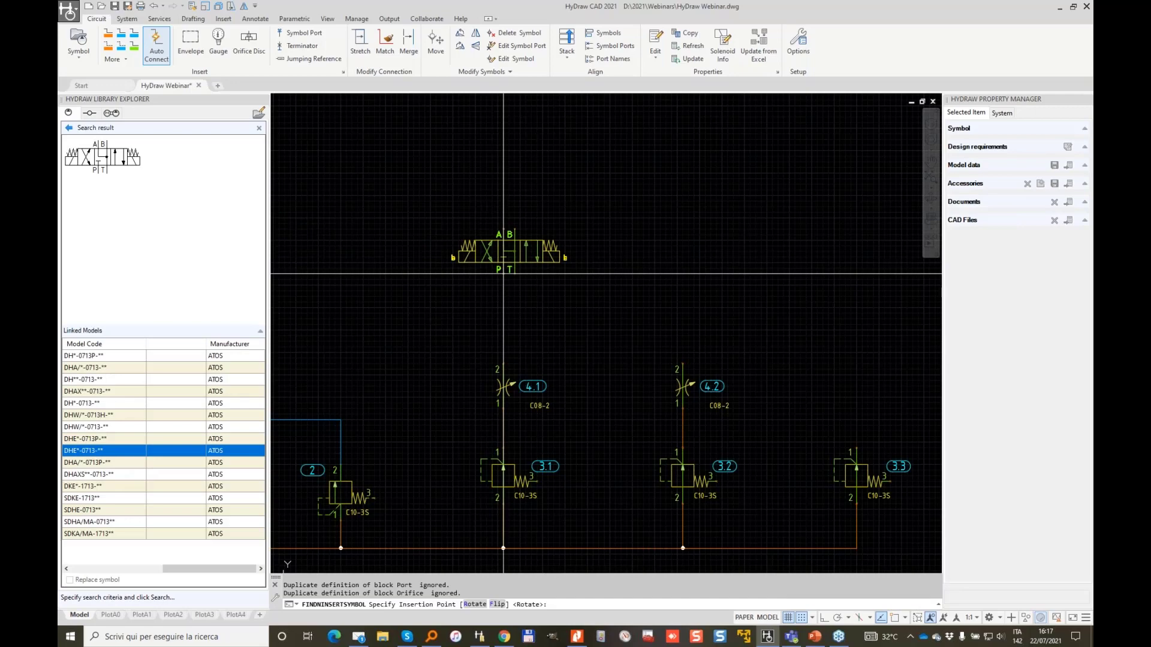
click(503, 274)
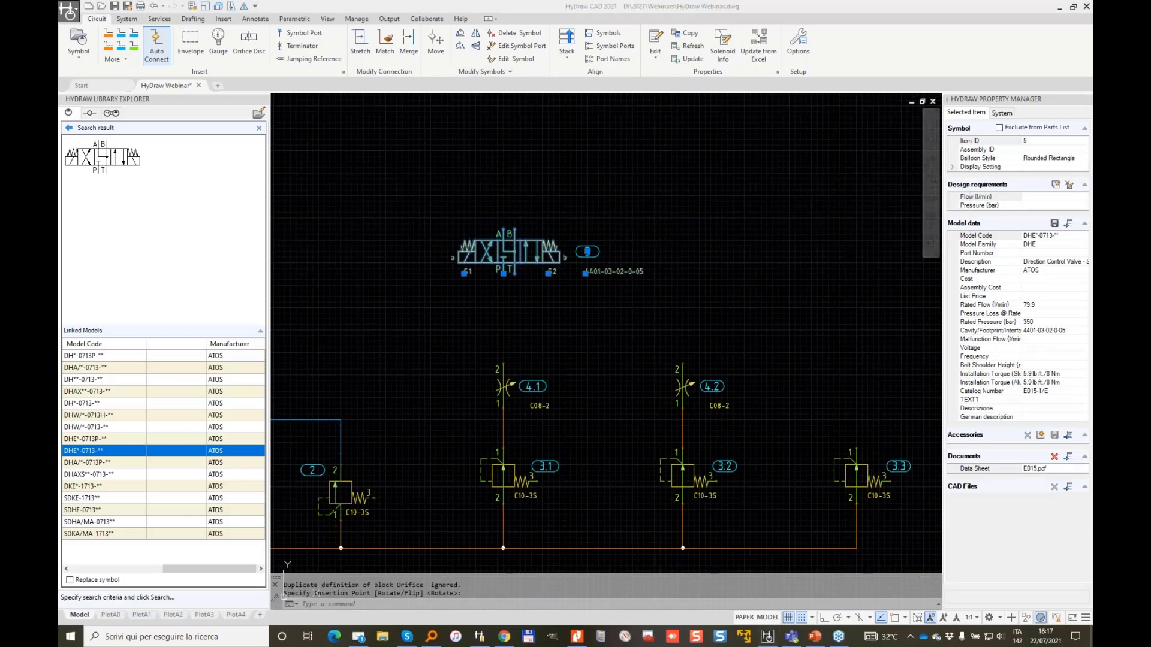
mouse_move(1019, 221)
mouse_down()
mouse_move(1009, 232)
mouse_move(1076, 238)
mouse_move(1003, 221)
mouse_up()
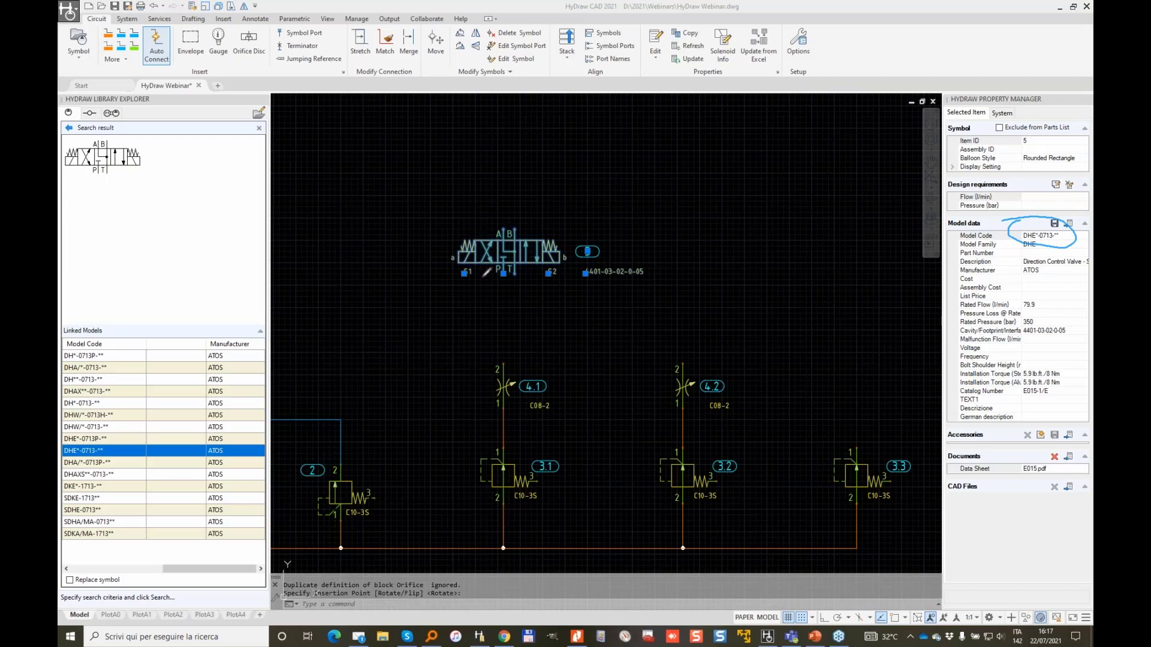
Update the directional valve's data from Excel with all items included, using model code DHE-0713-X 24DC 20.
click(760, 42)
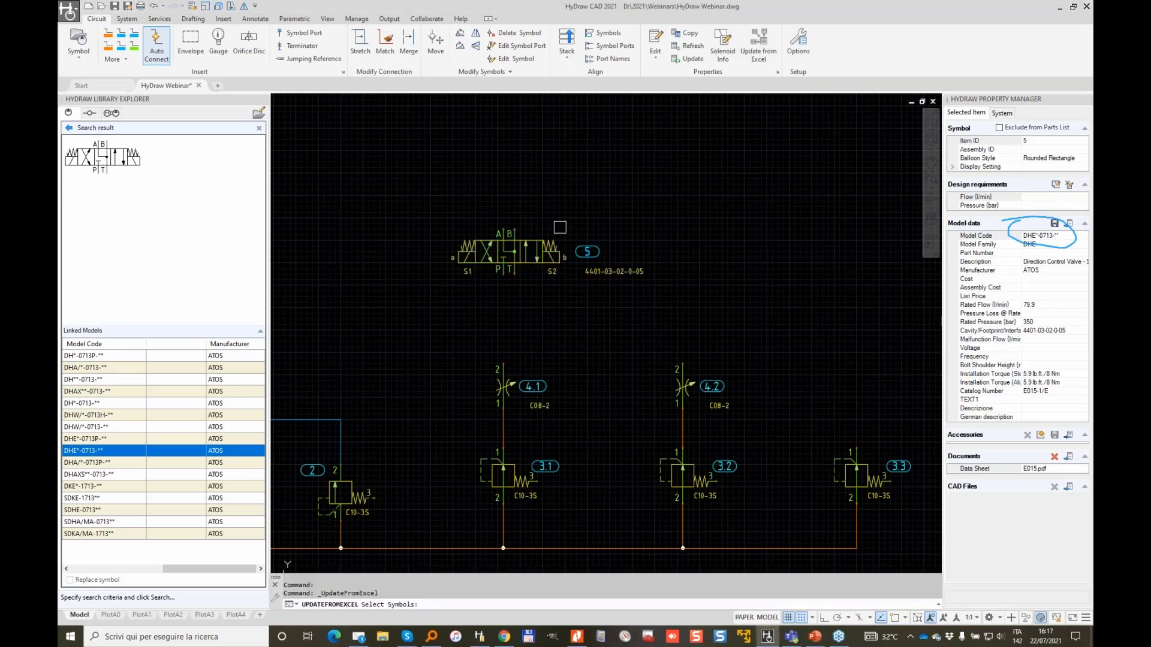
key(Return)
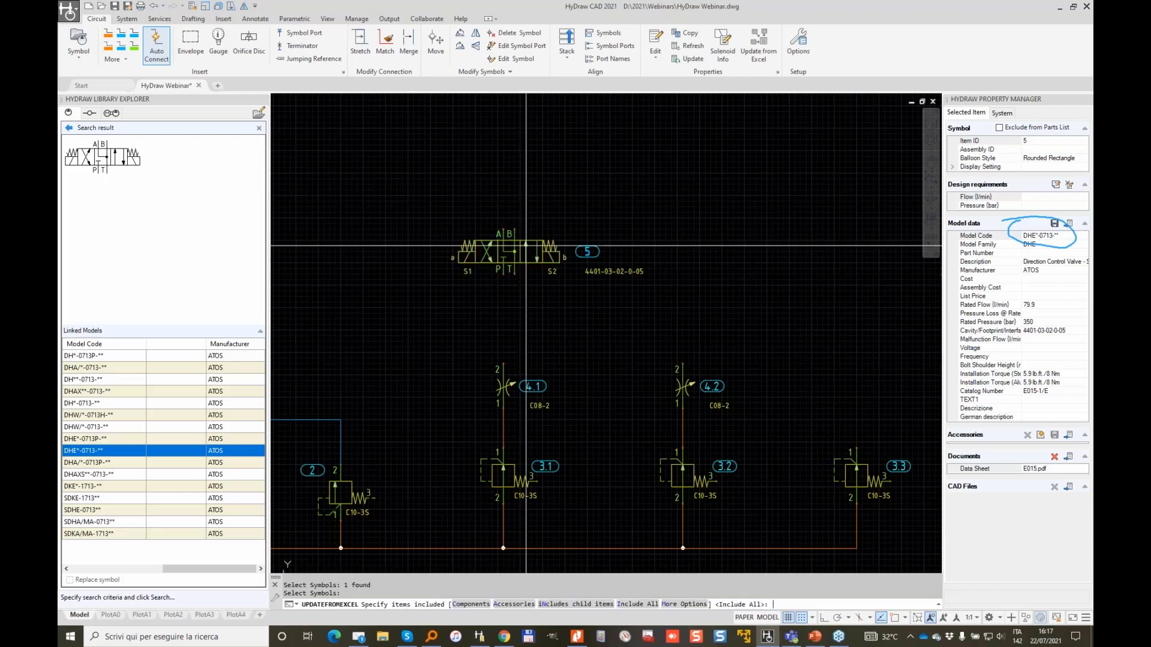
text(I)
key(Return)
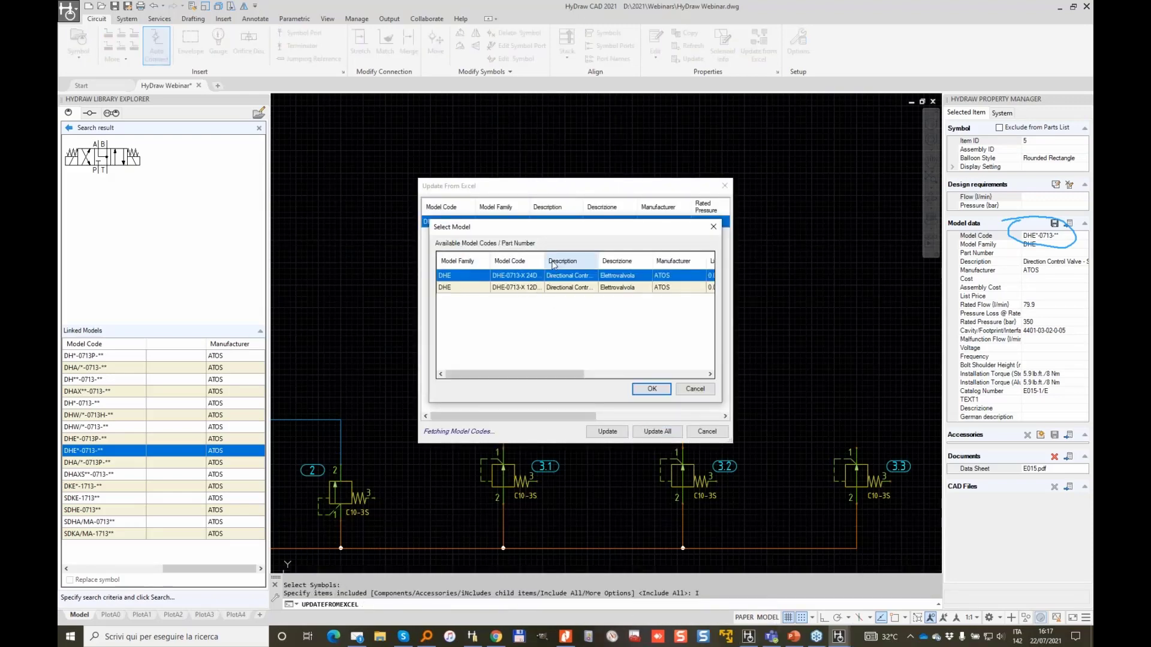
drag(544, 262, 598, 261)
click(536, 287)
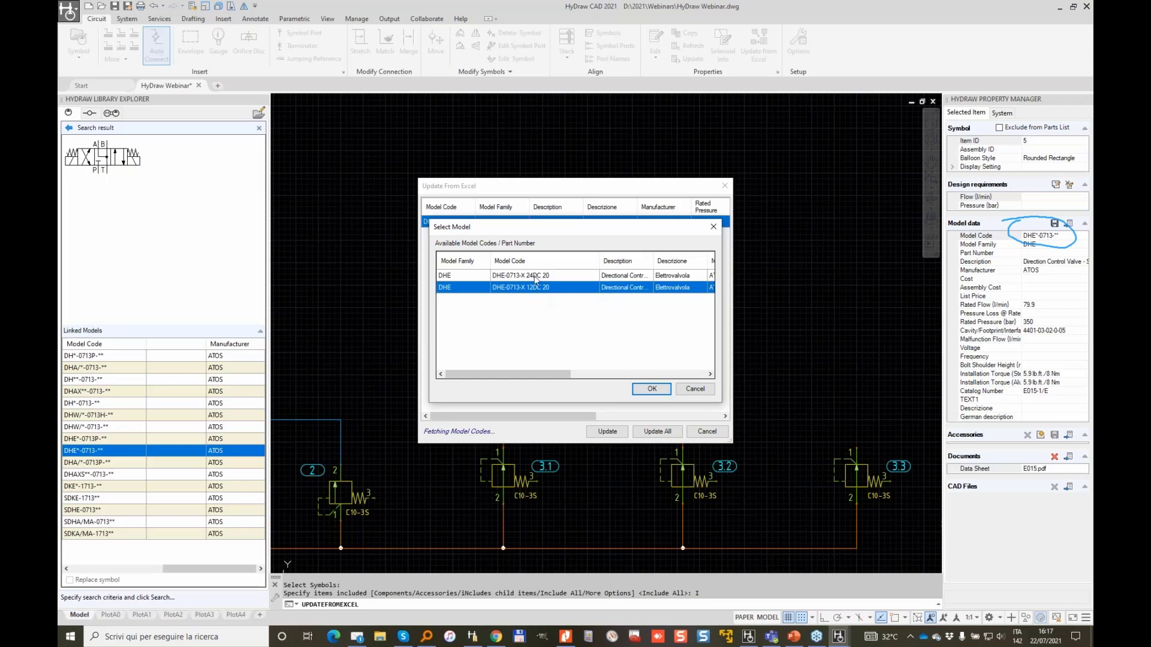
click(535, 277)
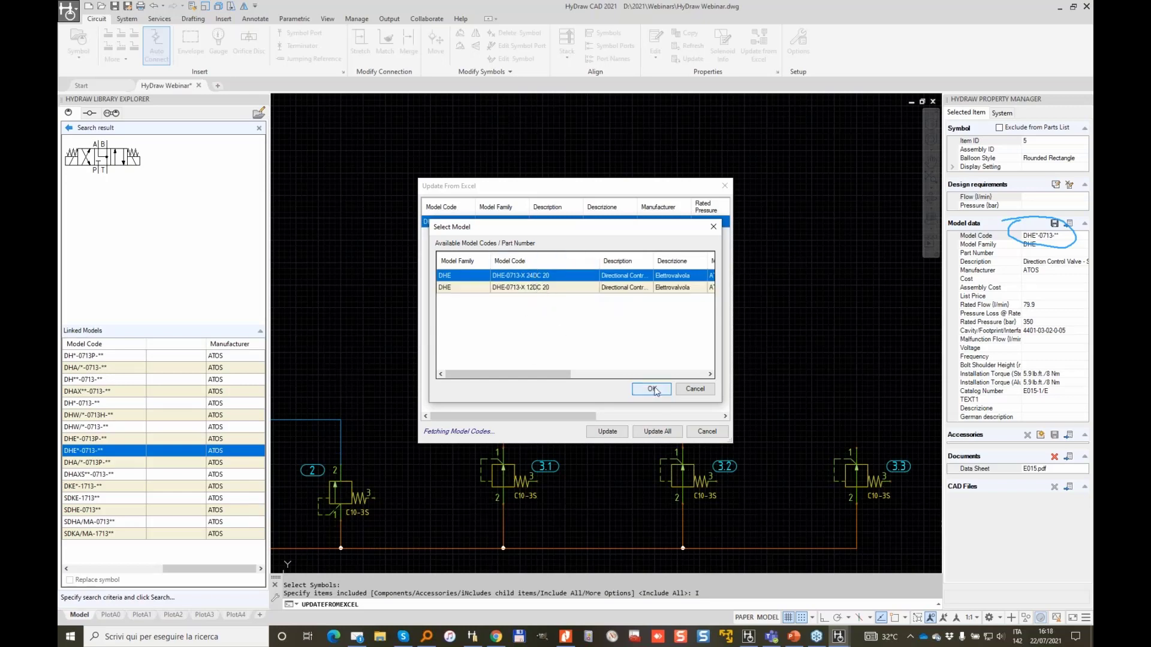
click(652, 389)
click(658, 432)
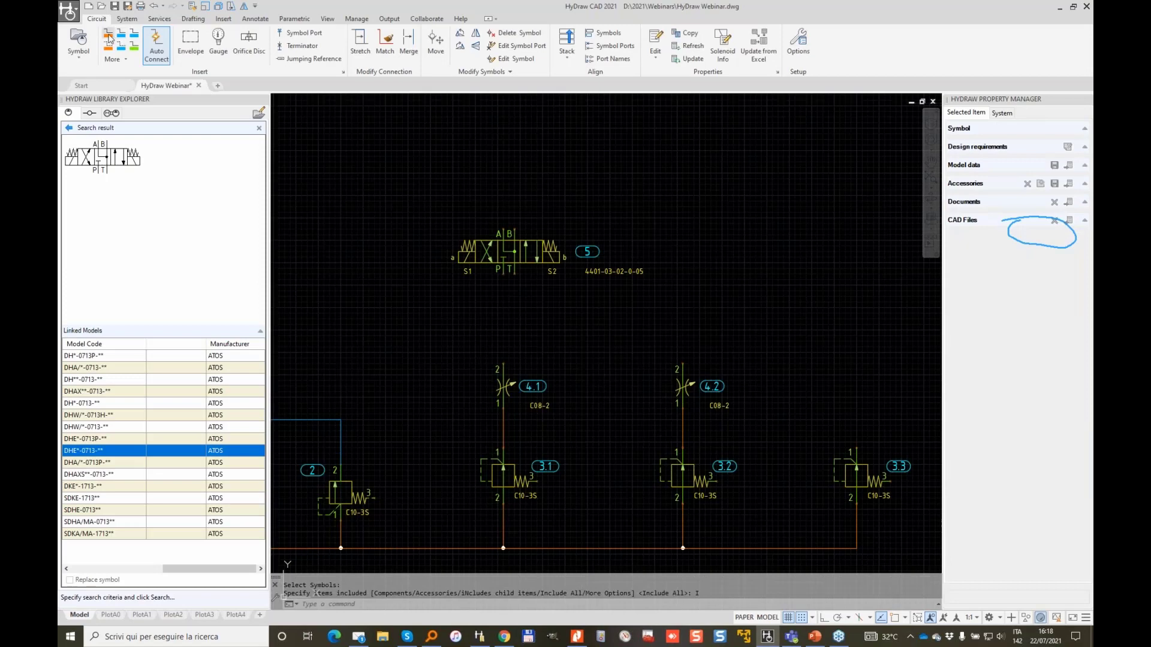
Draw a pressure line from port 2 of needle valve 4.1 to port P of the directional valve.
click(109, 39)
click(503, 363)
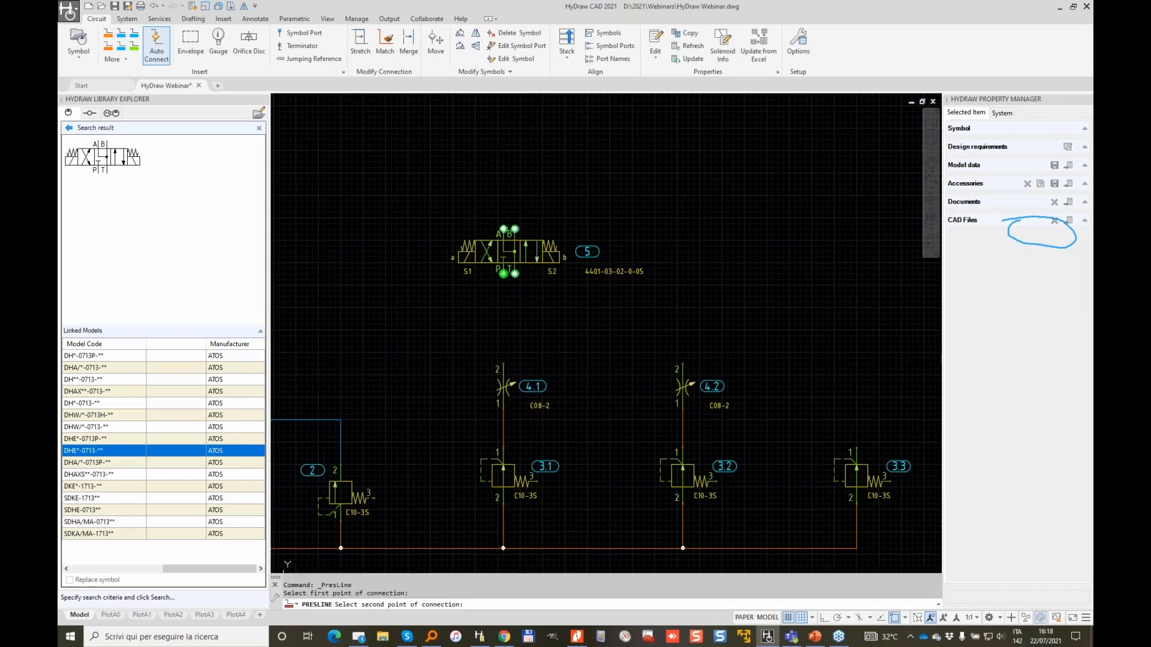
click(503, 274)
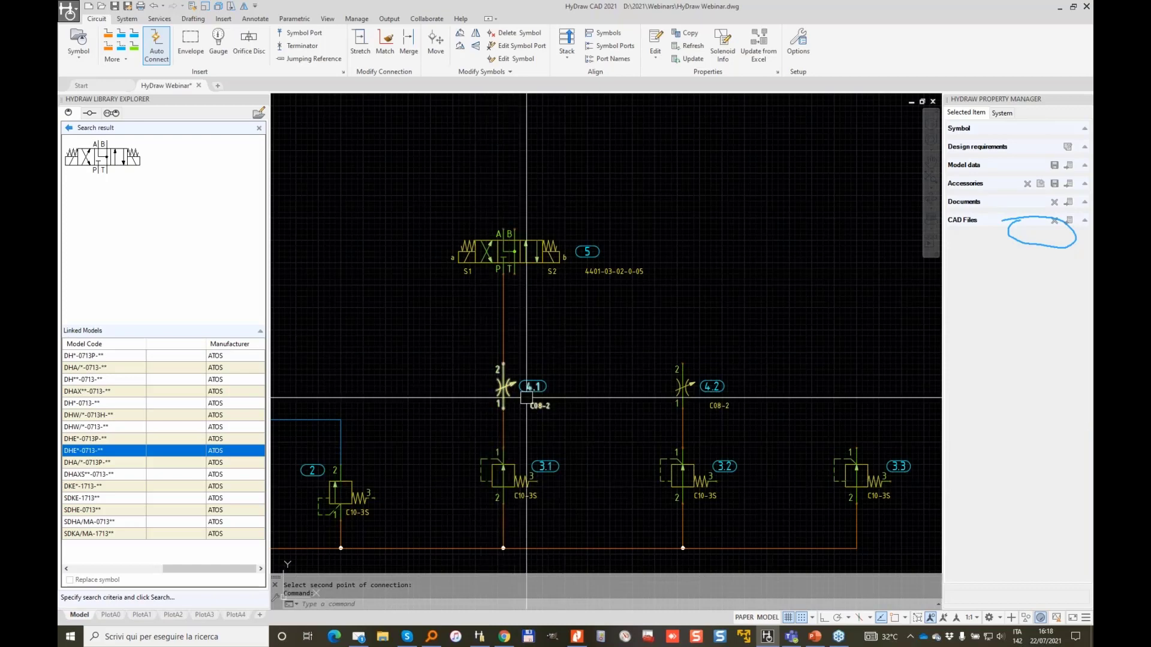
Draw a control line from port 3 of valve 3.1 to the pressure line between needle valve 4.1 and the directional valve.
click(108, 50)
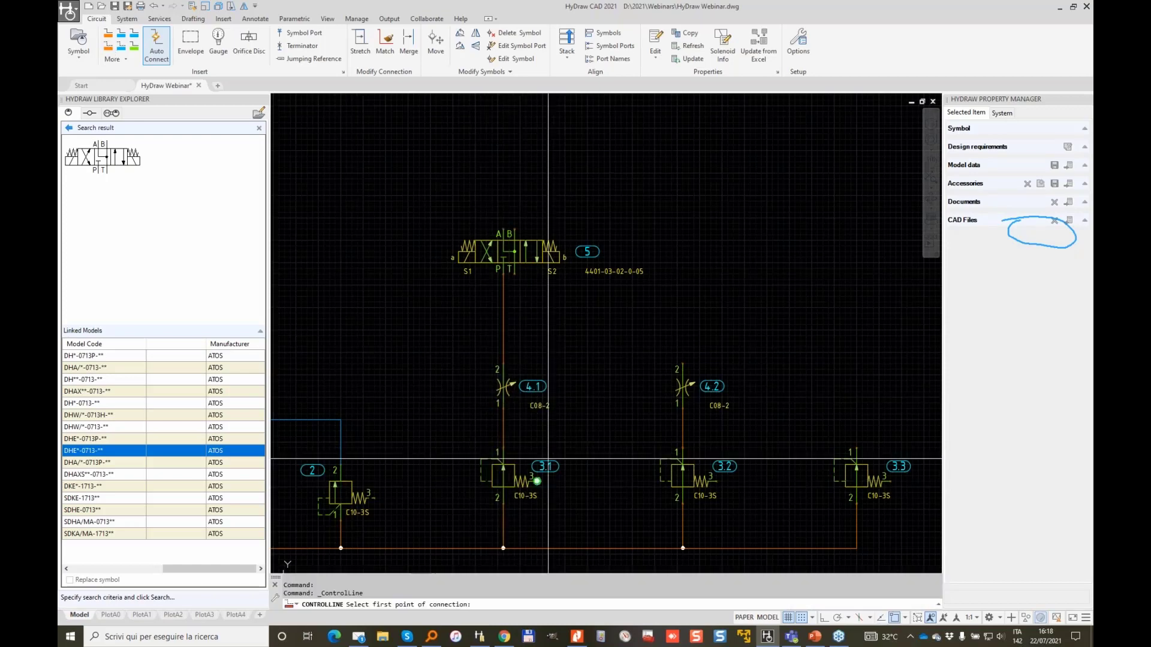
click(537, 479)
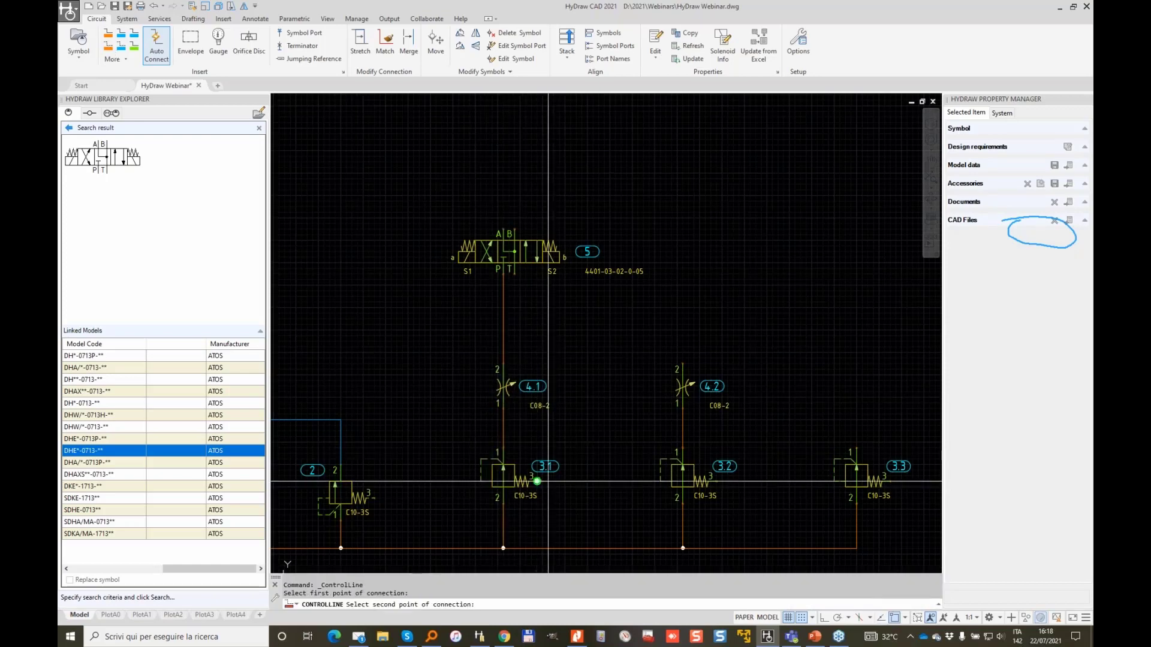
click(503, 341)
scroll(564, 376, up, 2)
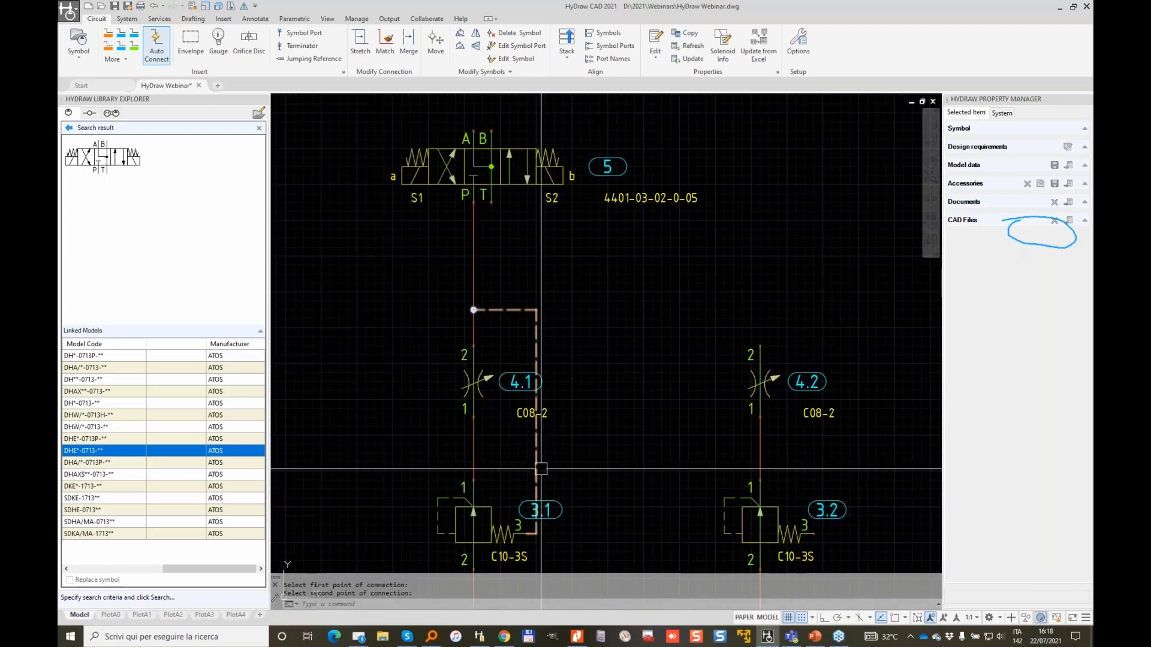
click(535, 444)
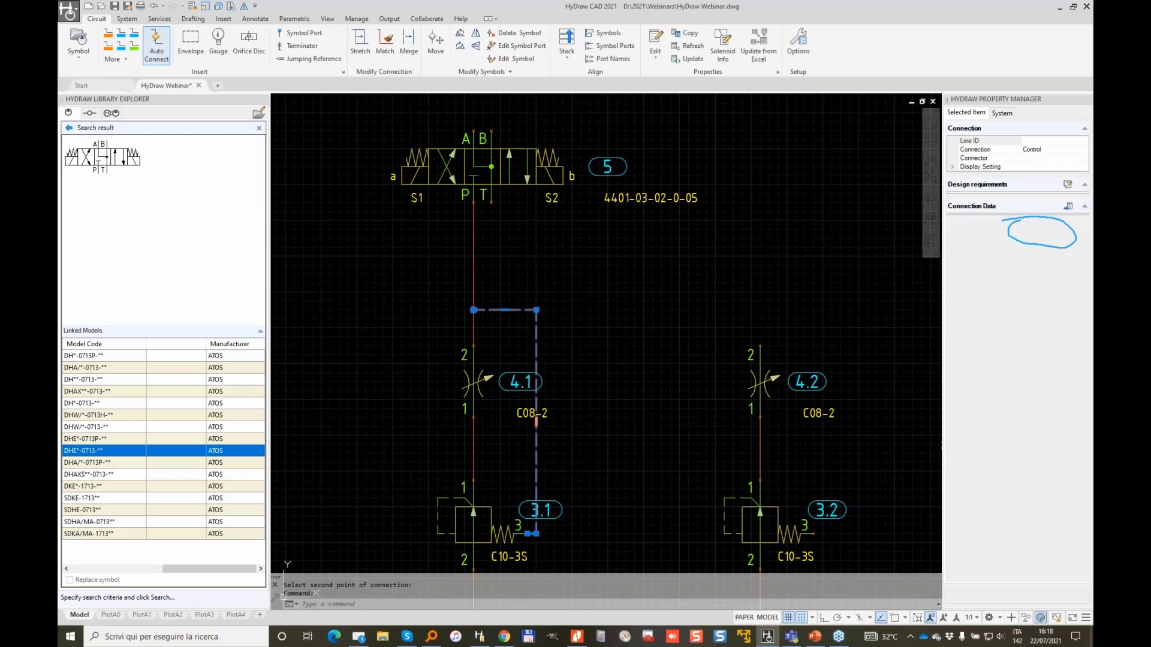
click(536, 422)
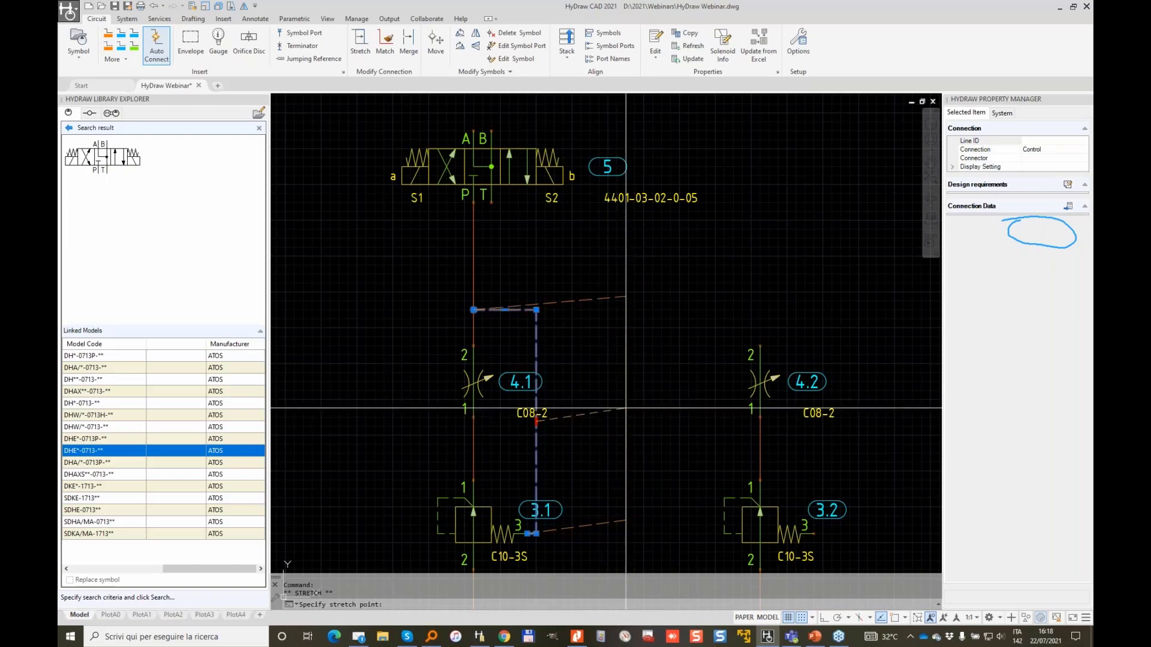
key(Escape)
key(Escape)
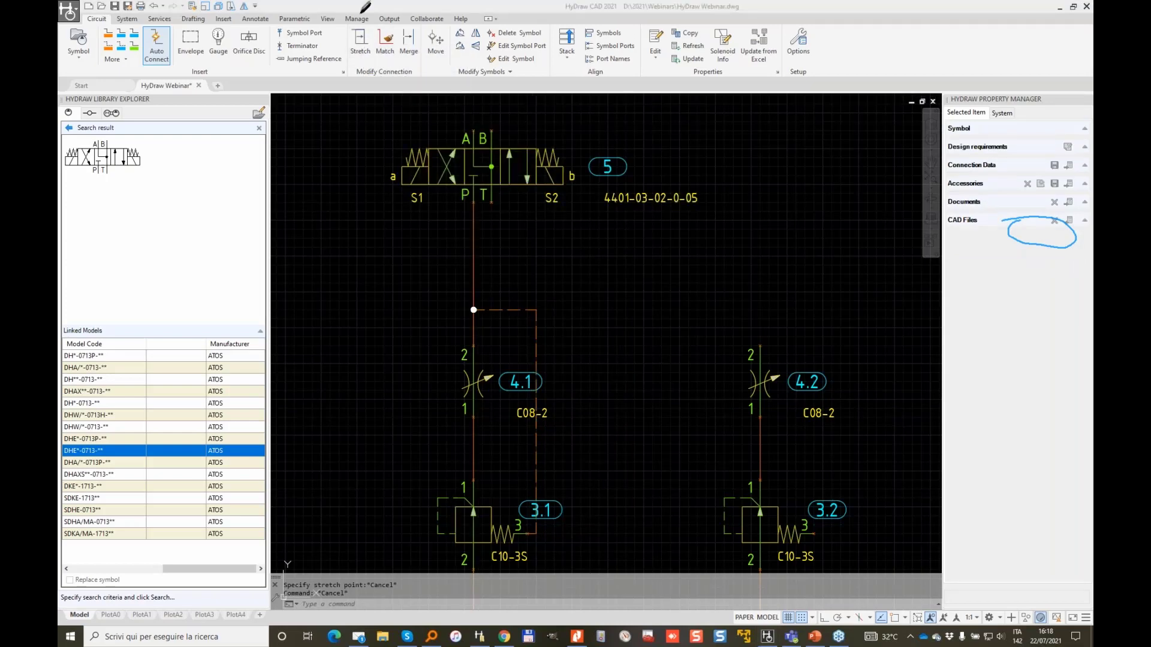
Stretch the control line's vertical segment away from needle valve 4.1 so it clears the 4.1 and 3.1 labels.
mouse_move(359, 3)
mouse_down()
mouse_move(393, 20)
mouse_move(341, 19)
mouse_up()
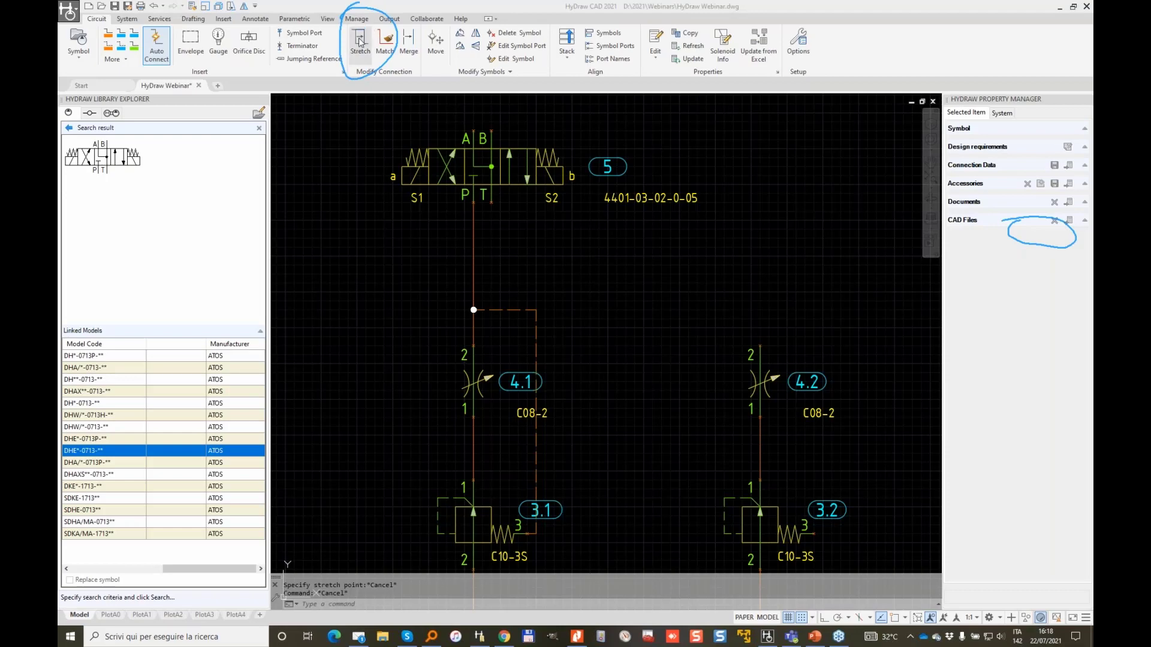
click(360, 41)
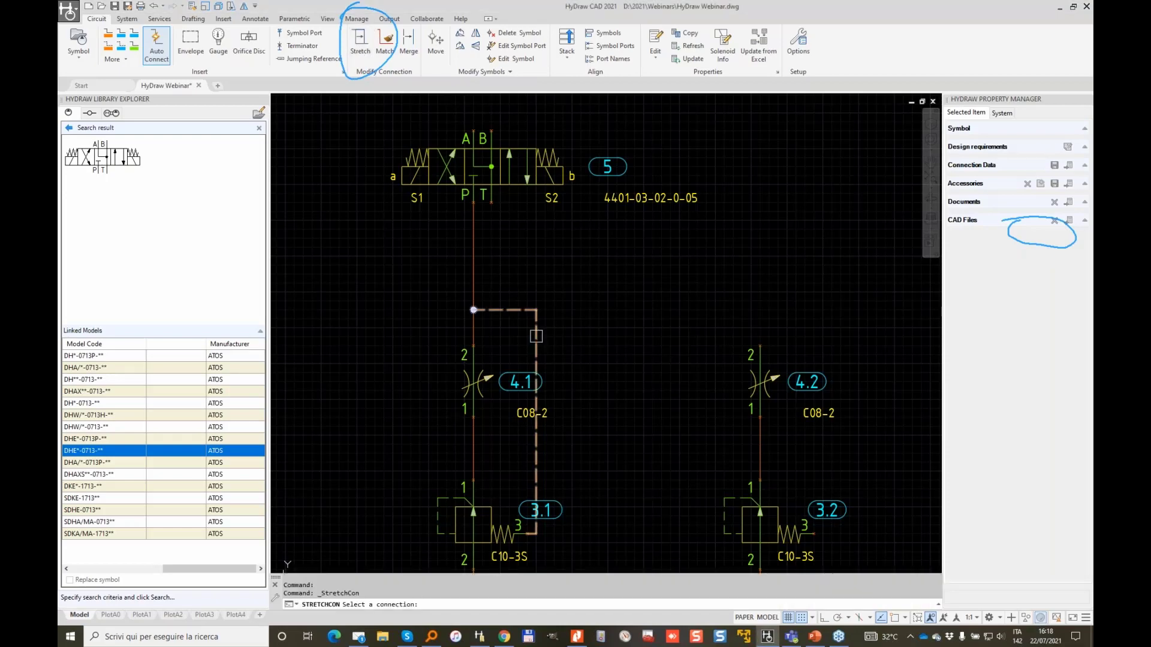
click(536, 336)
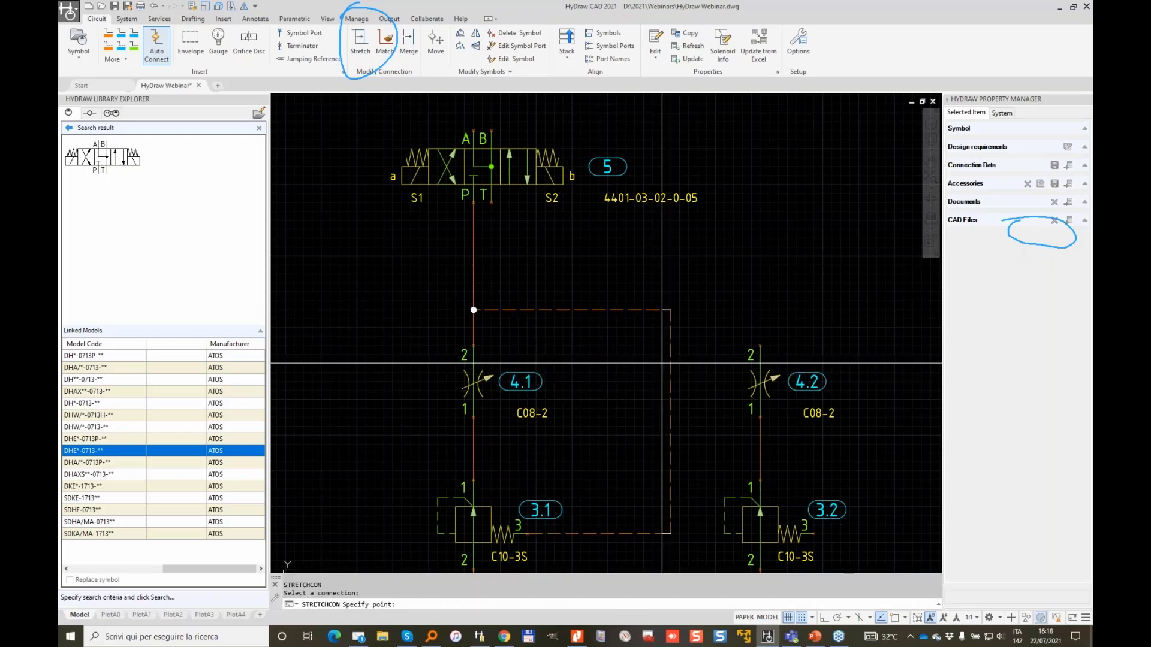
click(581, 376)
Copy the directional valve with its pressure line, junction and dashed control line from the 3.1/4.1 branch onto the 3.2/4.2 branch.
scroll(657, 376, down, 2)
middle_drag(657, 376, 563, 354)
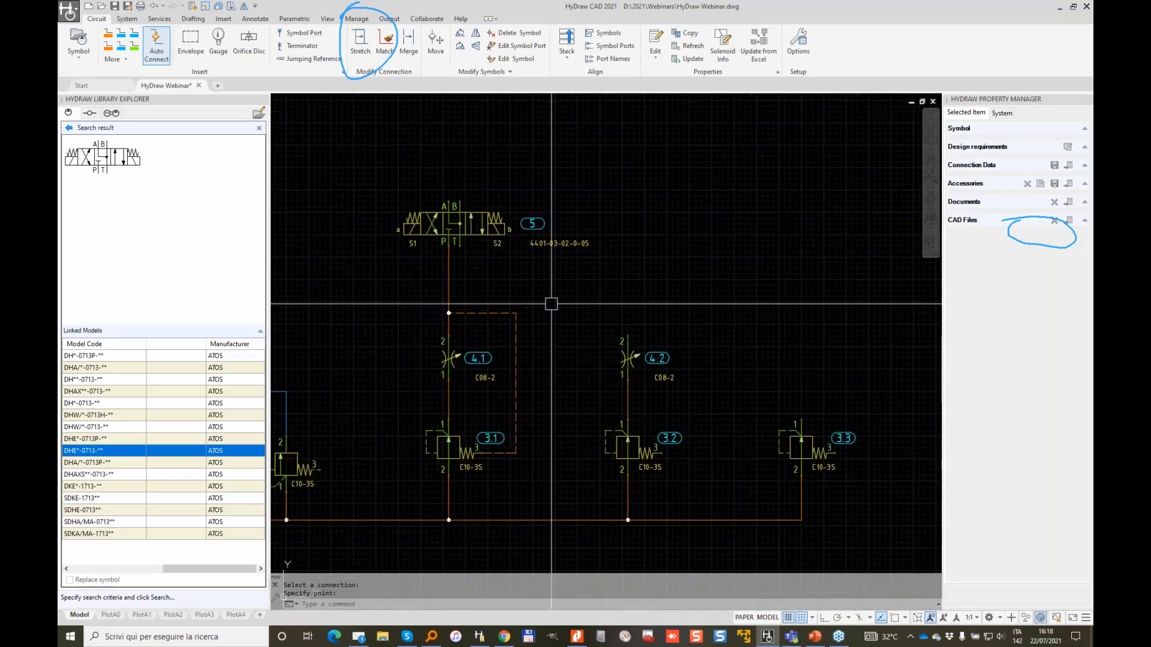
click(553, 324)
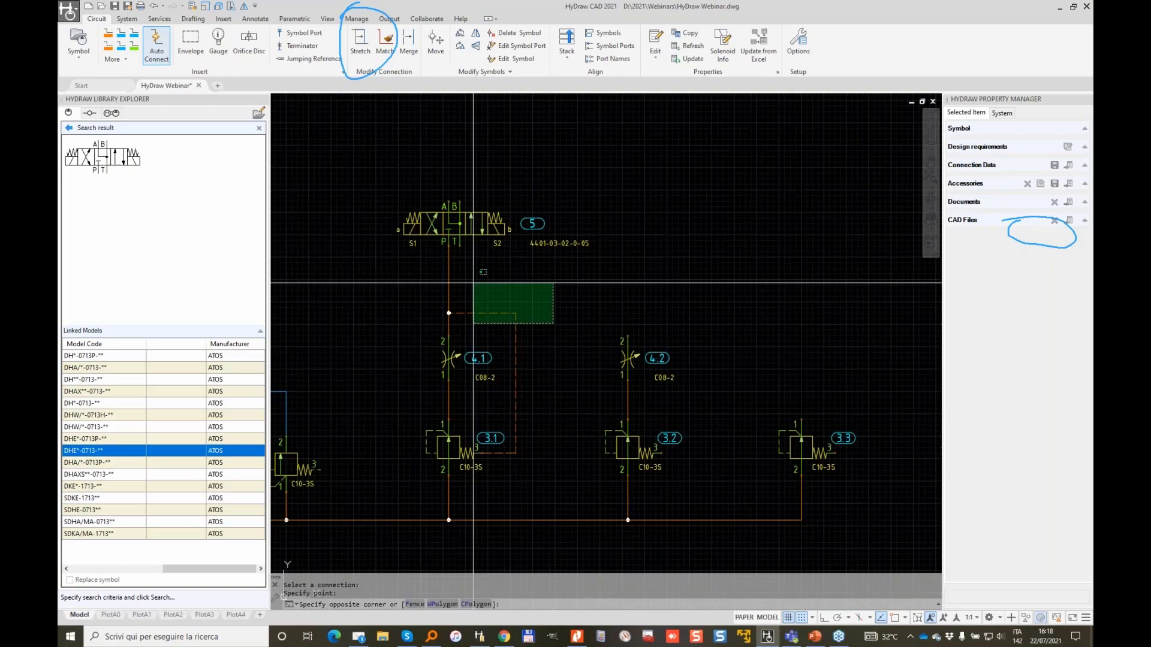
click(381, 196)
right_click(379, 205)
click(432, 295)
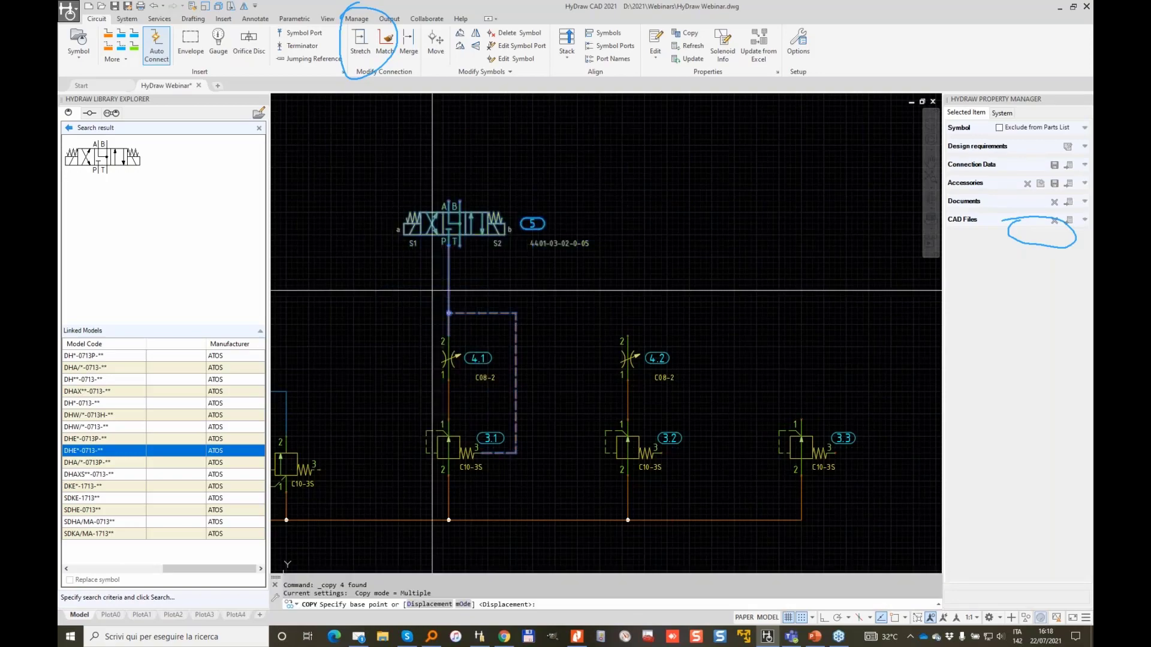
scroll(444, 366, up, 4)
click(421, 396)
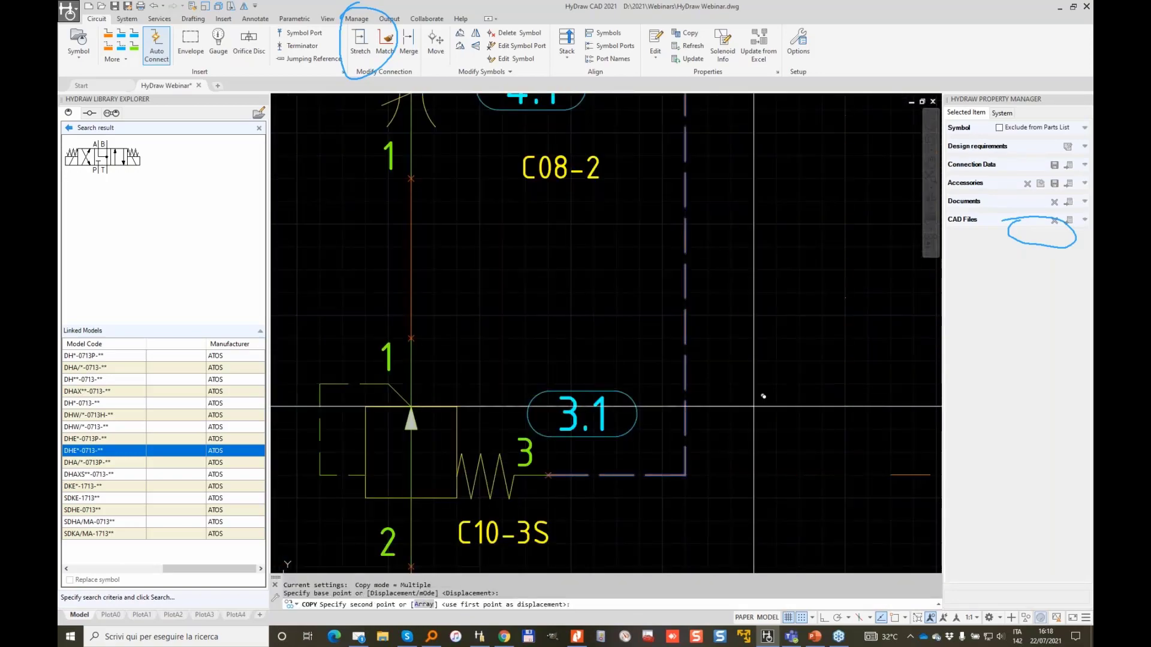
scroll(725, 398, down, 4)
middle_drag(725, 398, 497, 357)
click(627, 353)
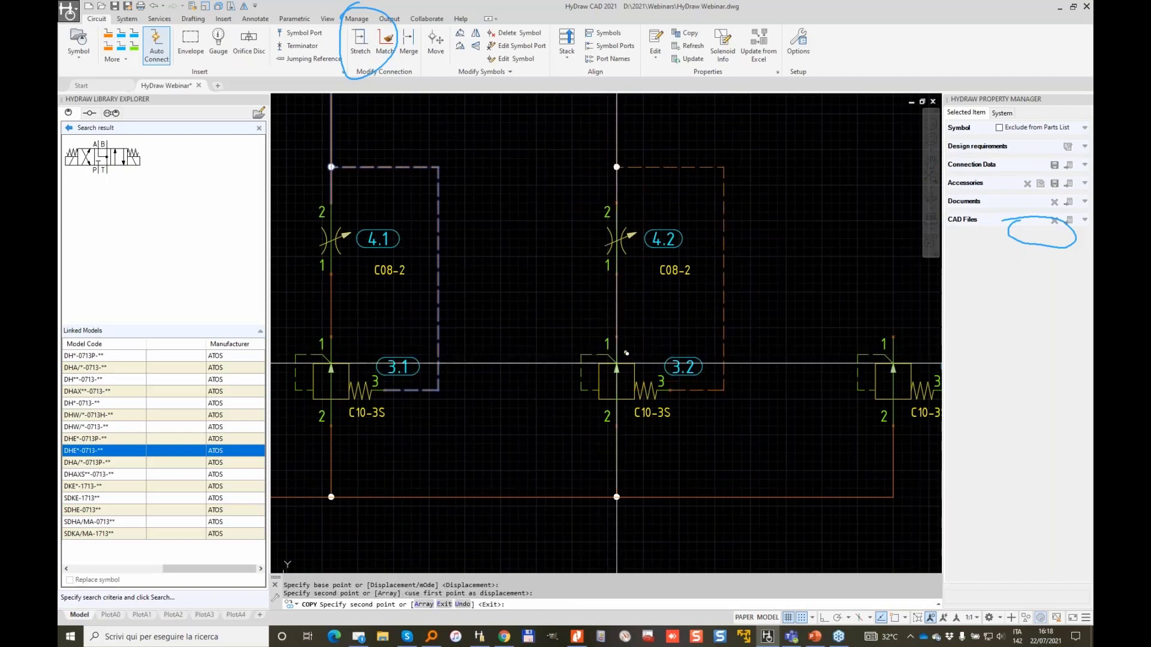
key(Return)
scroll(600, 306, down, 4)
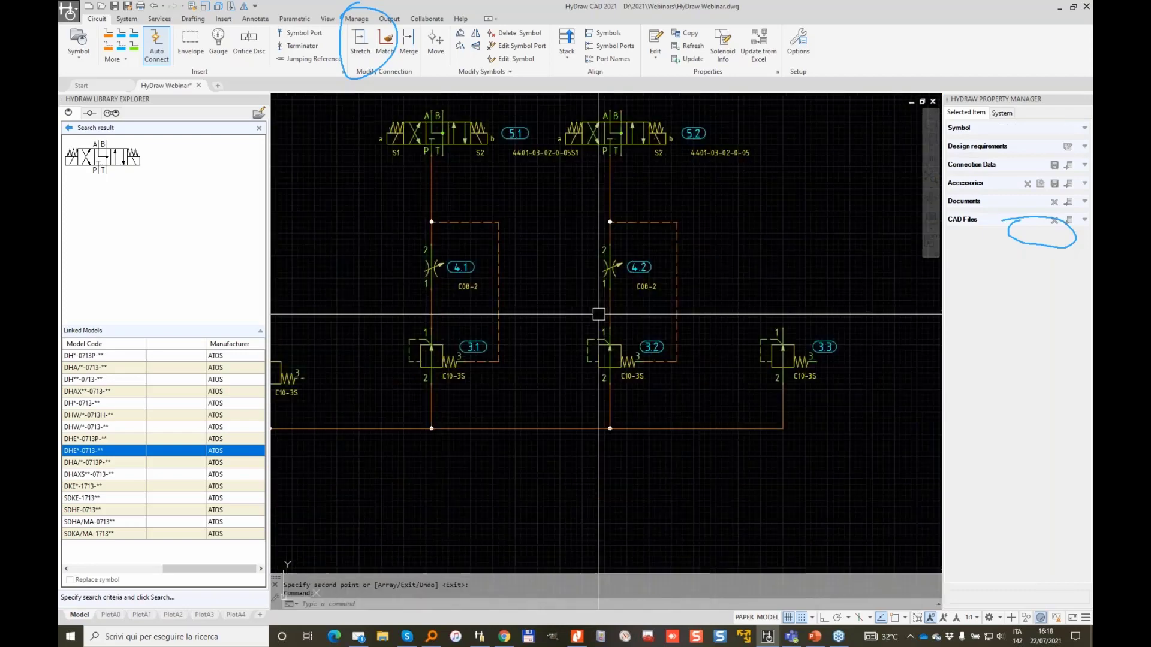
Return to the advanced component search, reset its criteria and restrict the manufacturer to Comatrol.
scroll(714, 337, up, 3)
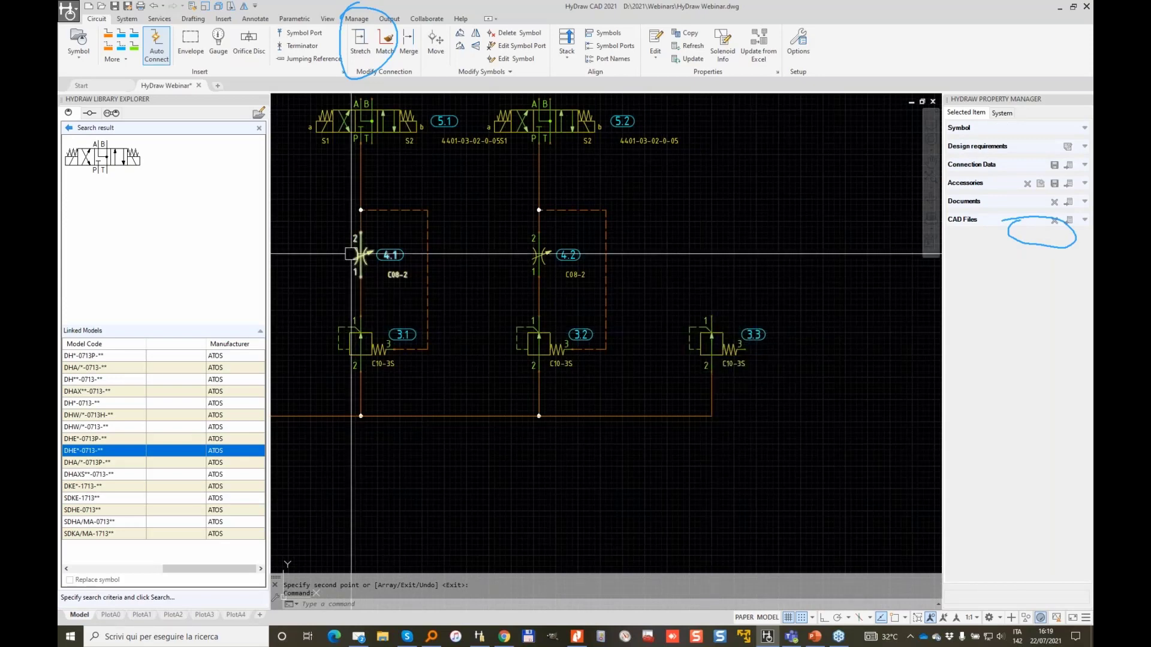
middle_drag(369, 193, 404, 287)
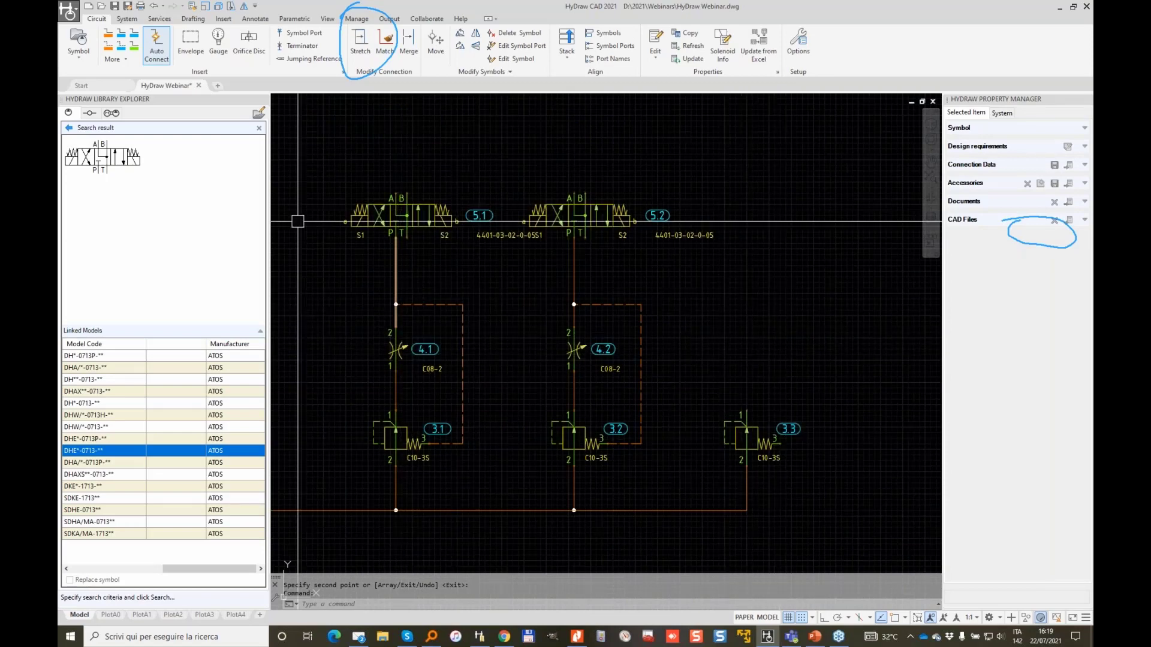
click(68, 129)
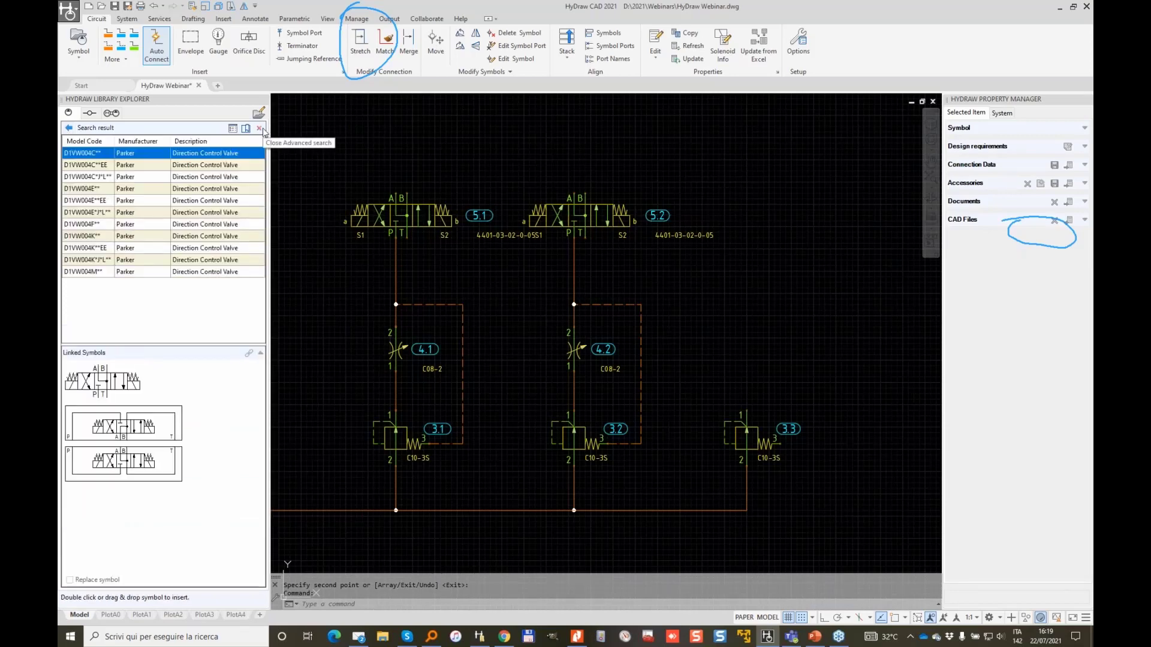
click(70, 132)
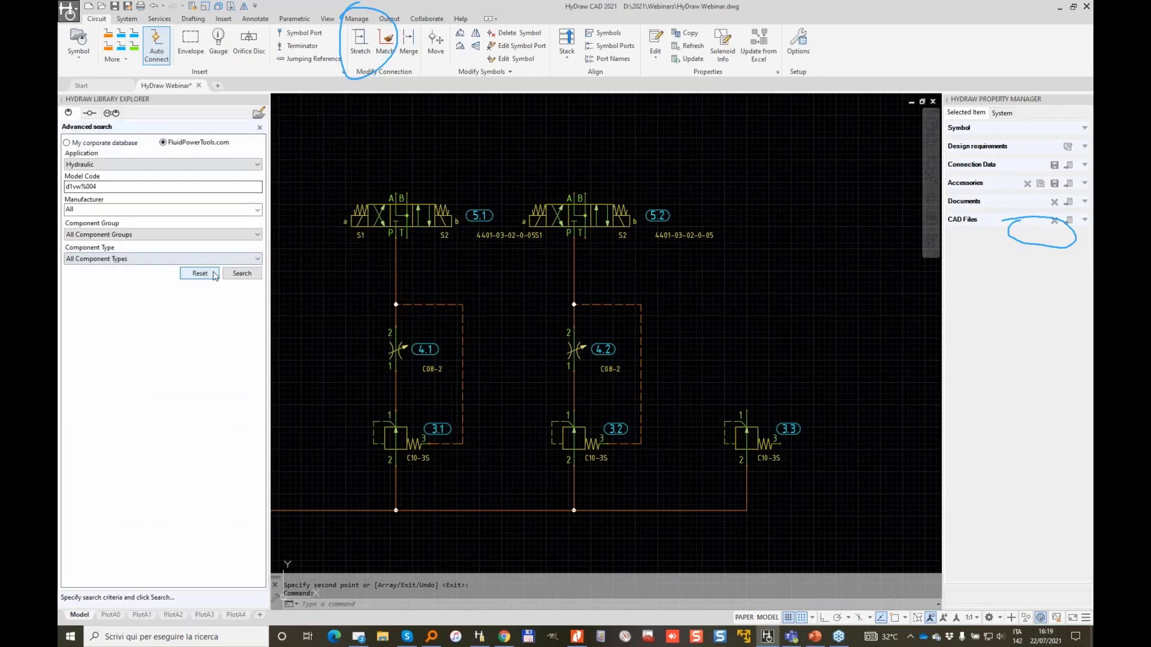
click(257, 212)
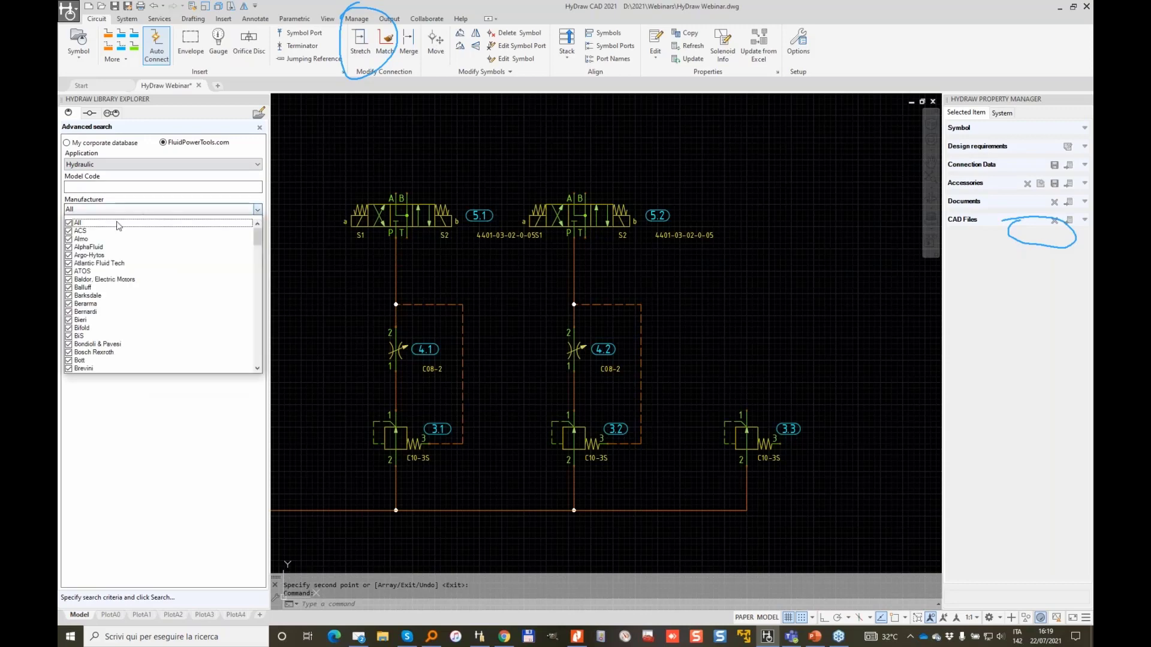
scroll(108, 332, down, 4)
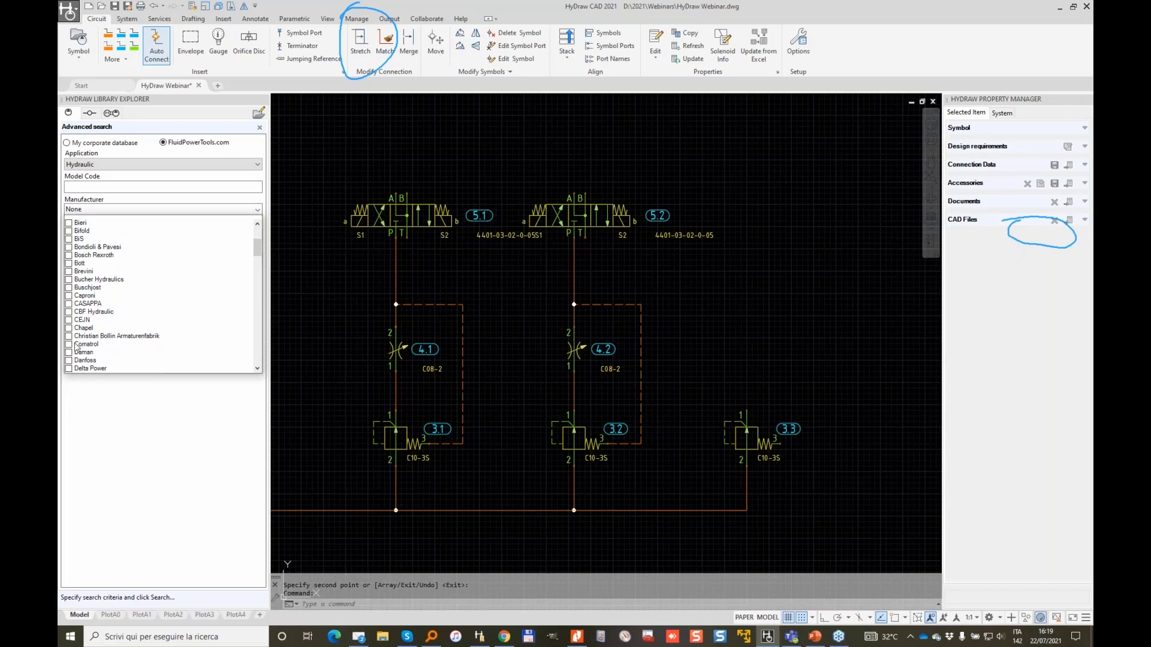
click(84, 345)
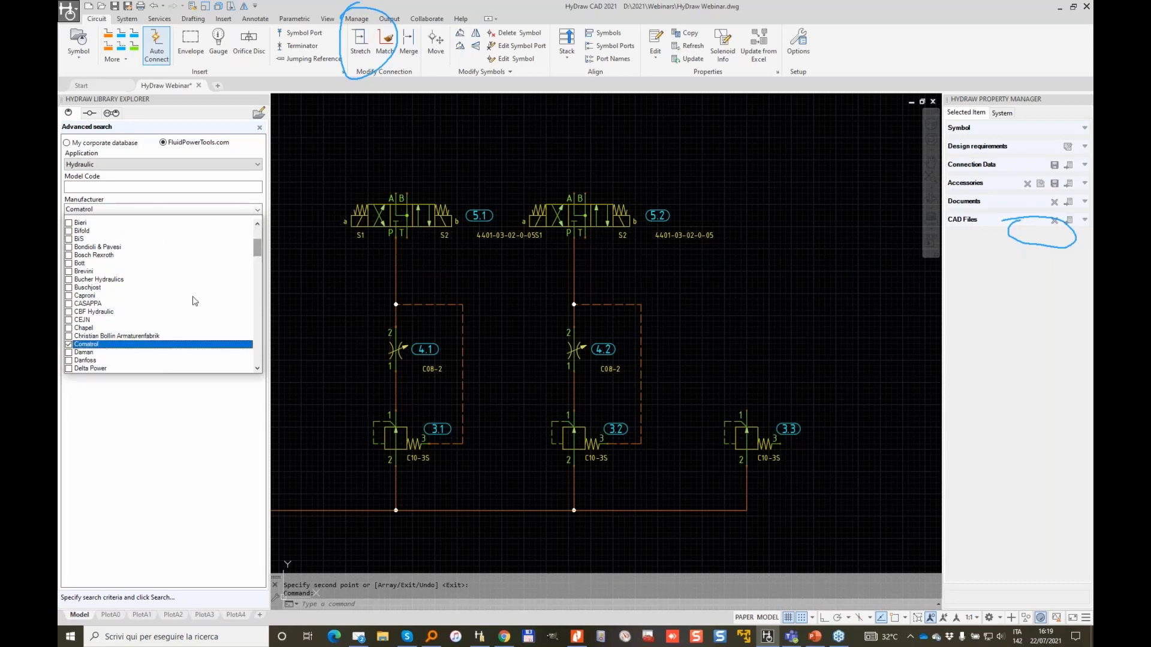
click(193, 375)
Search the library for the component type Flow Control Valve - Proportional - Screw-in Cartridge.
click(200, 262)
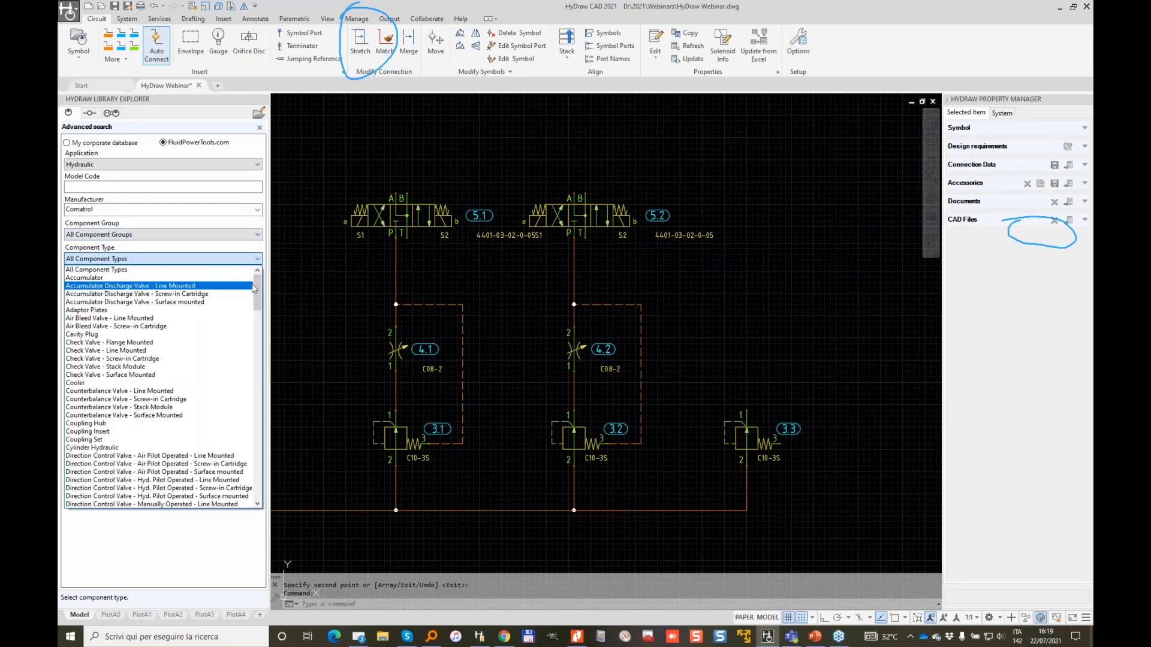
drag(257, 292, 259, 340)
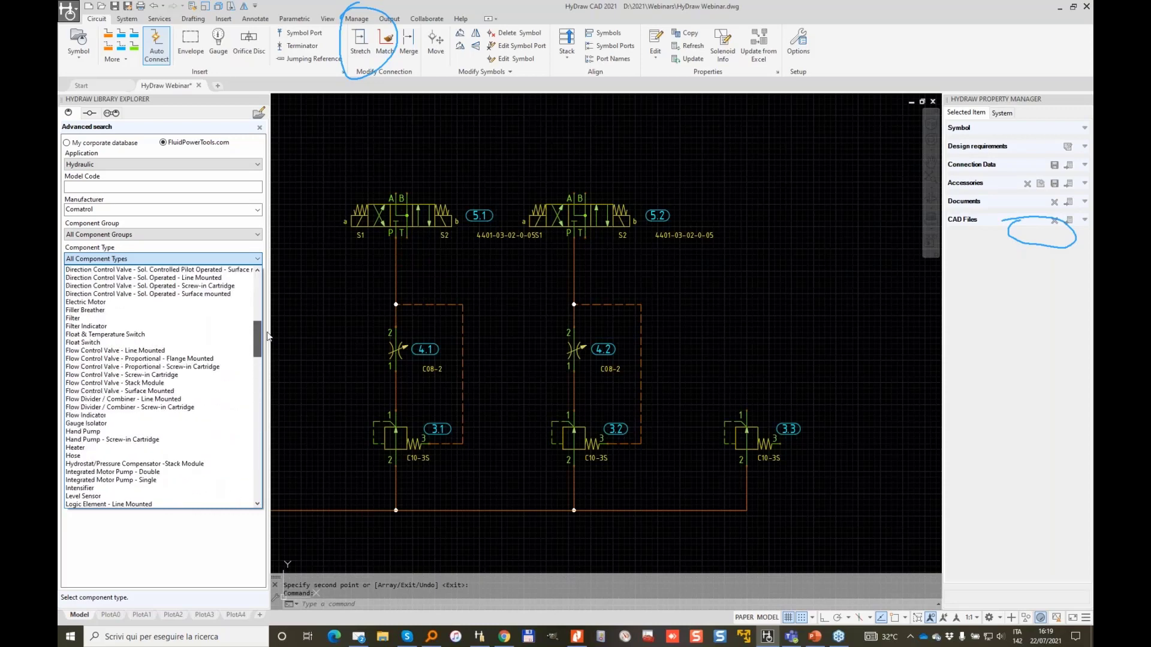
click(178, 367)
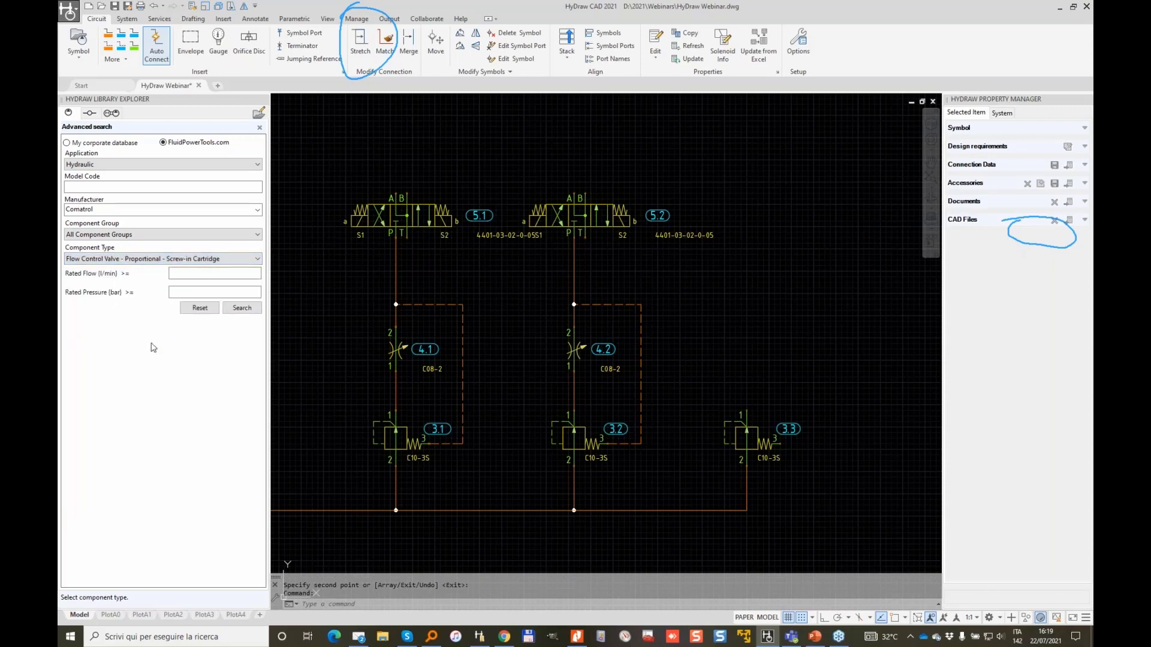
click(253, 310)
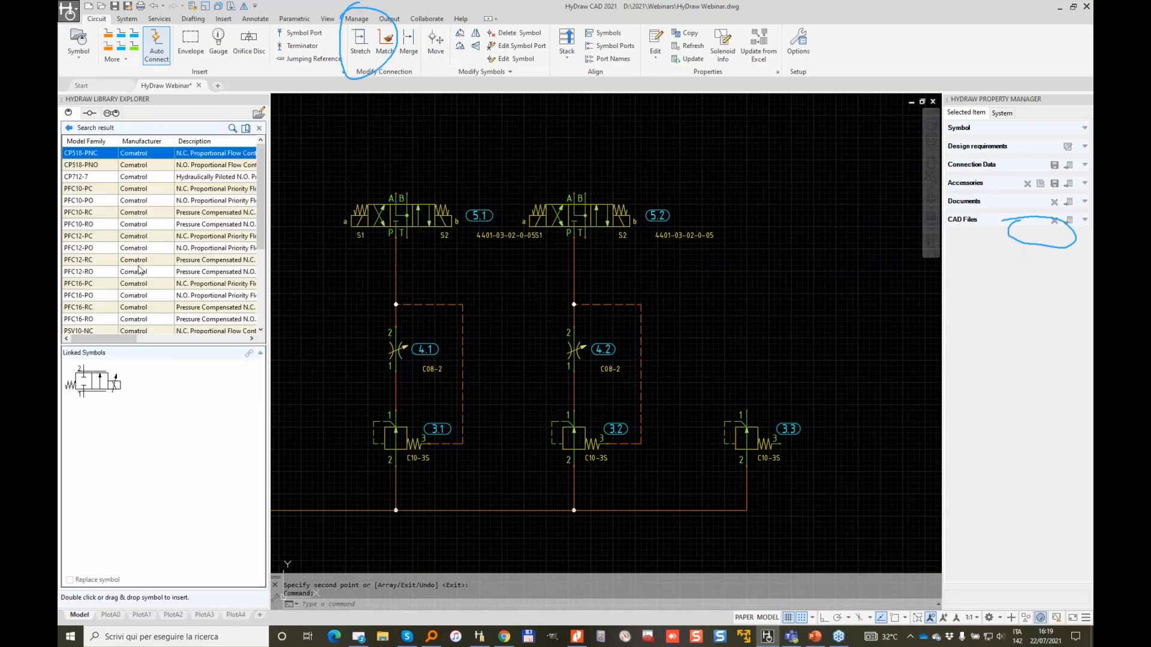
Insert the linked symbol of model family PSV10-NC directly above valve 3.3, aligned with its port 1.
scroll(133, 206, down, 3)
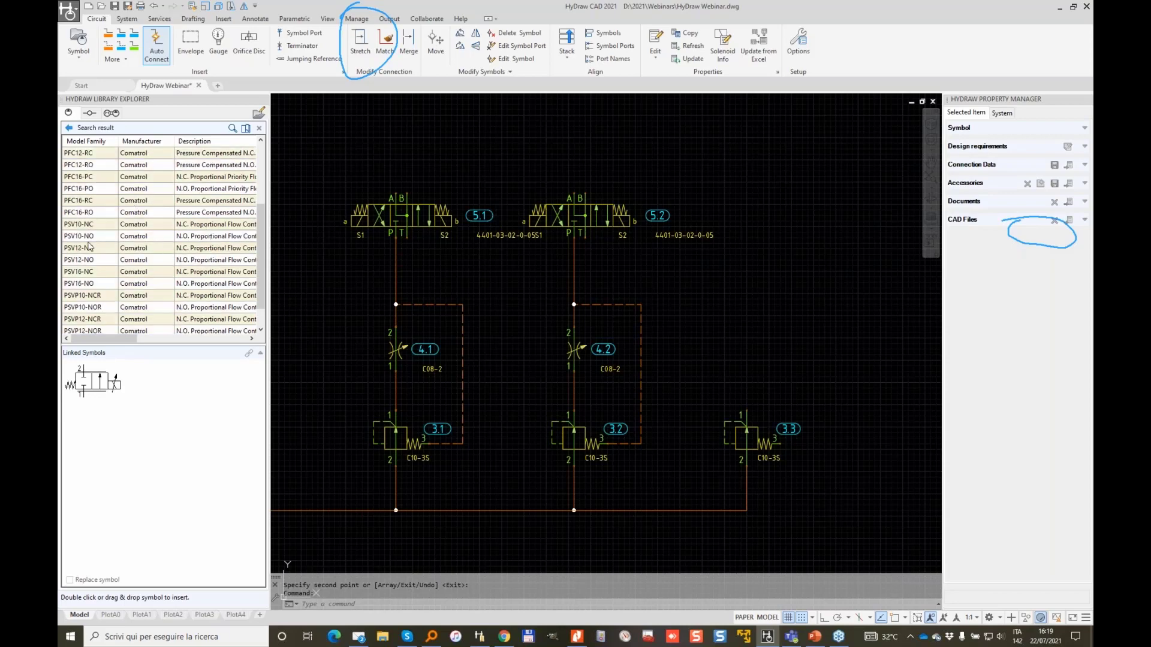
click(95, 225)
click(102, 392)
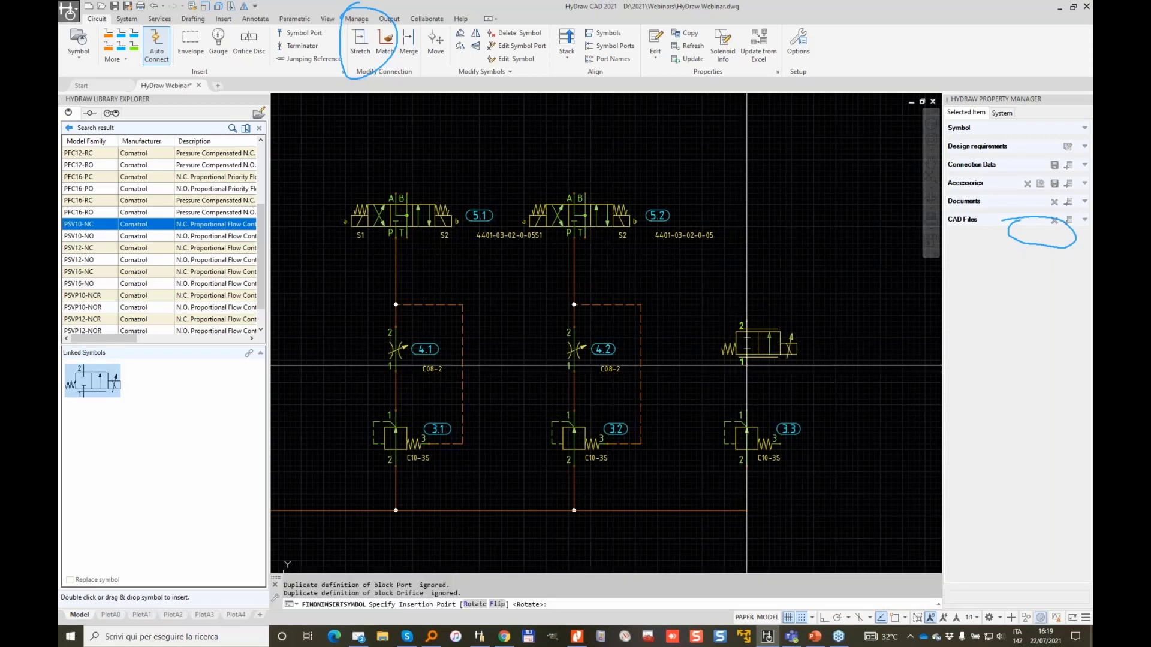
click(747, 364)
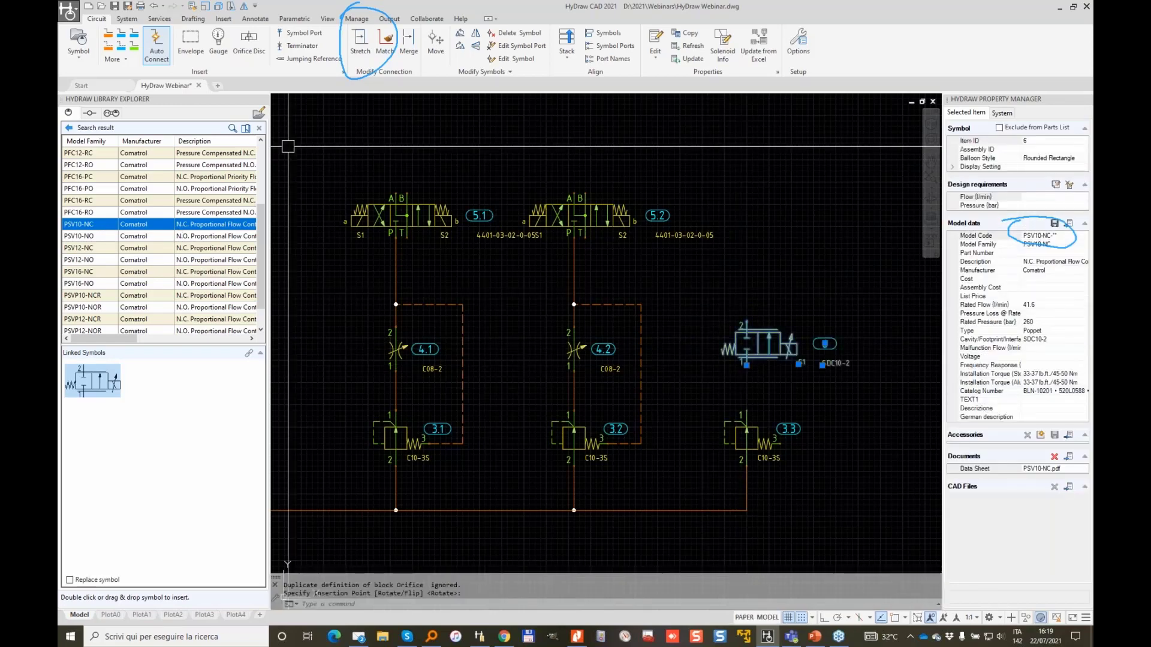
Open the PSV10-NC data sheet, examine its specifications and schematic, and close it.
click(245, 130)
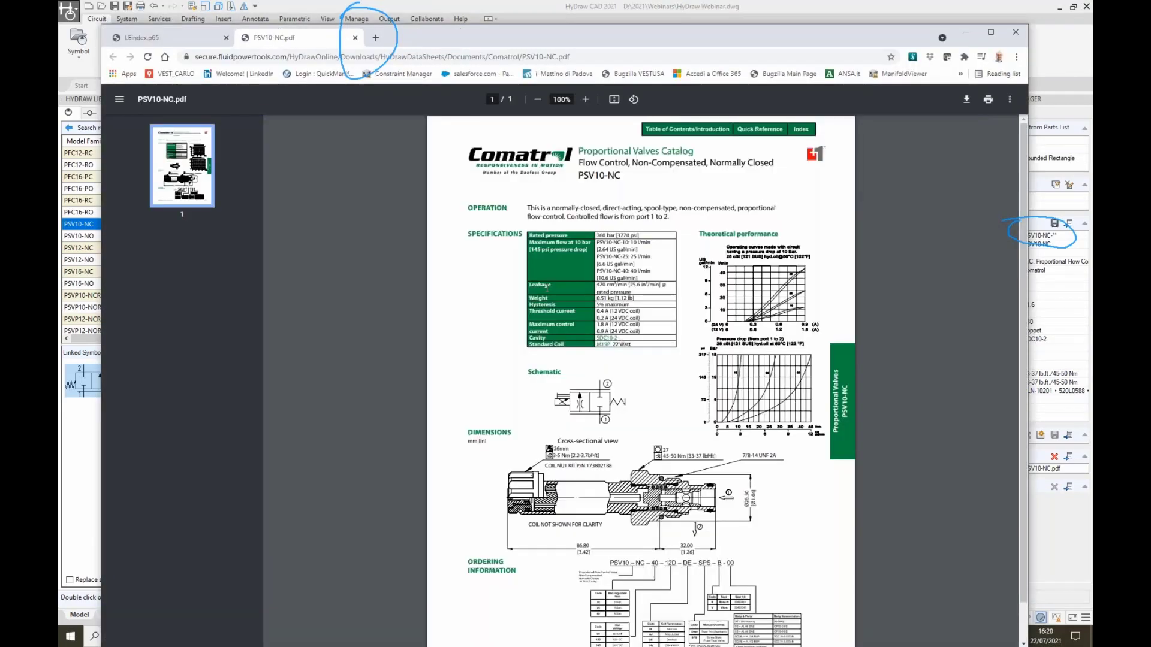
scroll(546, 288, down, 1)
scroll(547, 288, up, 1)
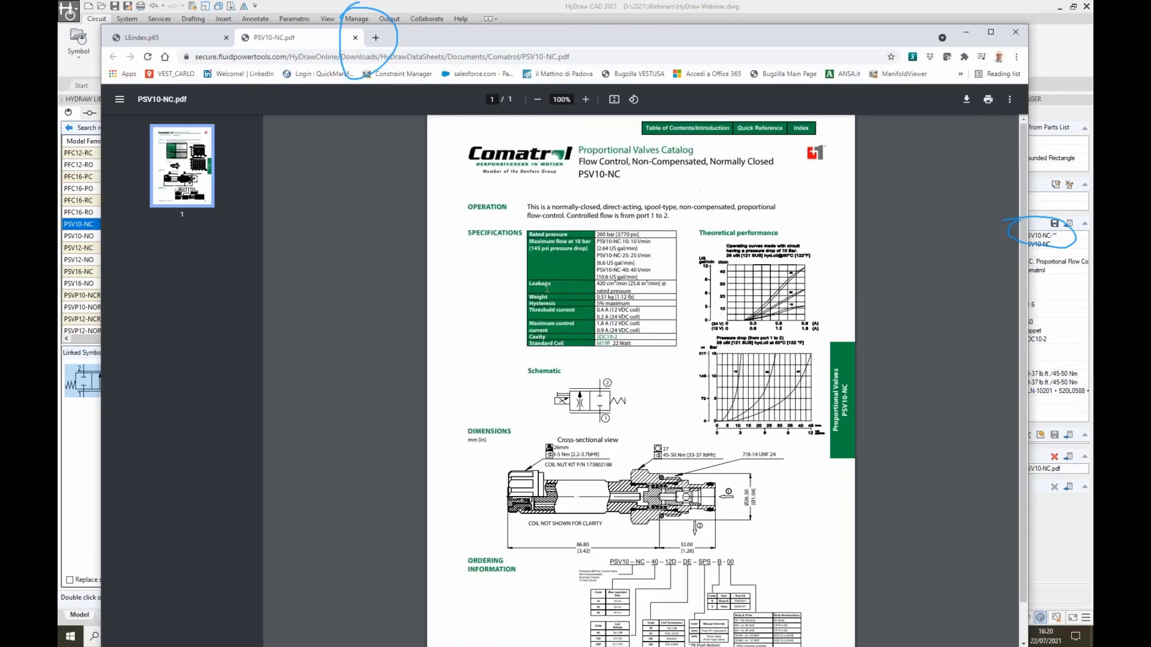
click(1013, 33)
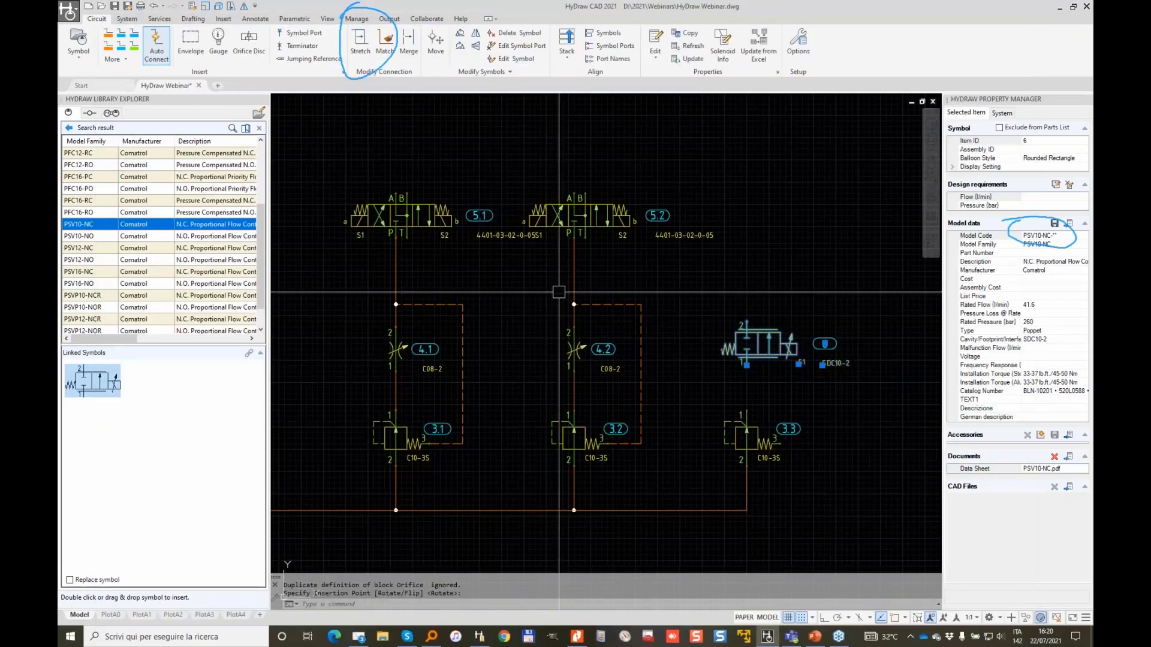
Update the proportional valve's data from Excel with all items included, using model code PSV10-NC-25-24D-DN-B-00.
click(758, 45)
key(Return)
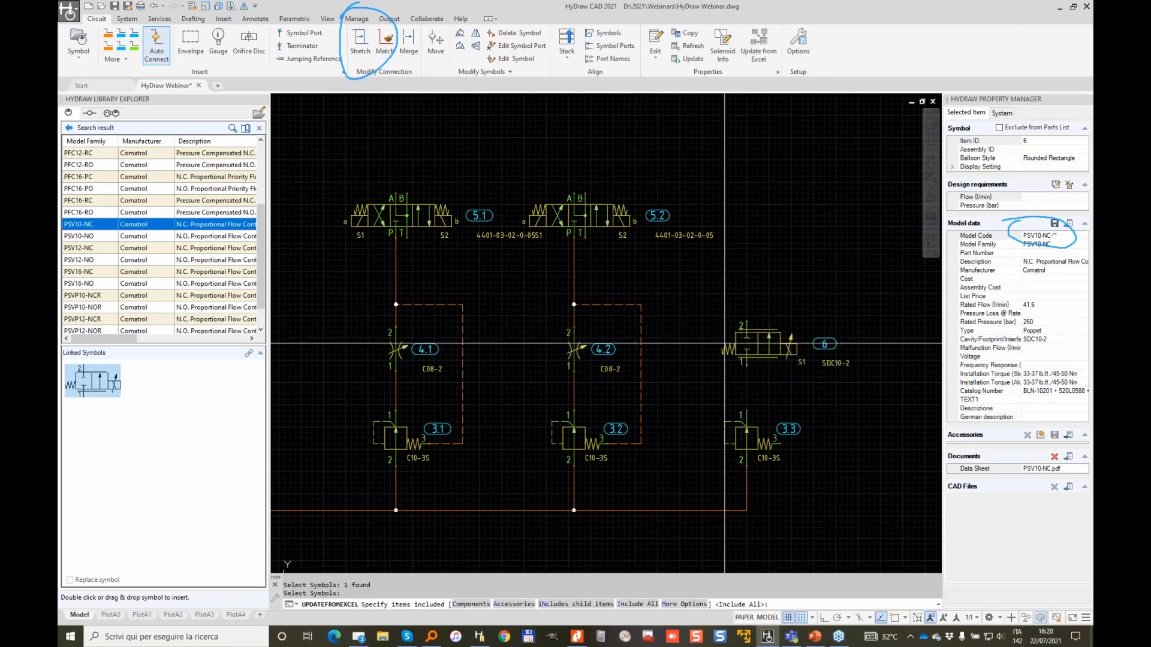
text(I)
key(Return)
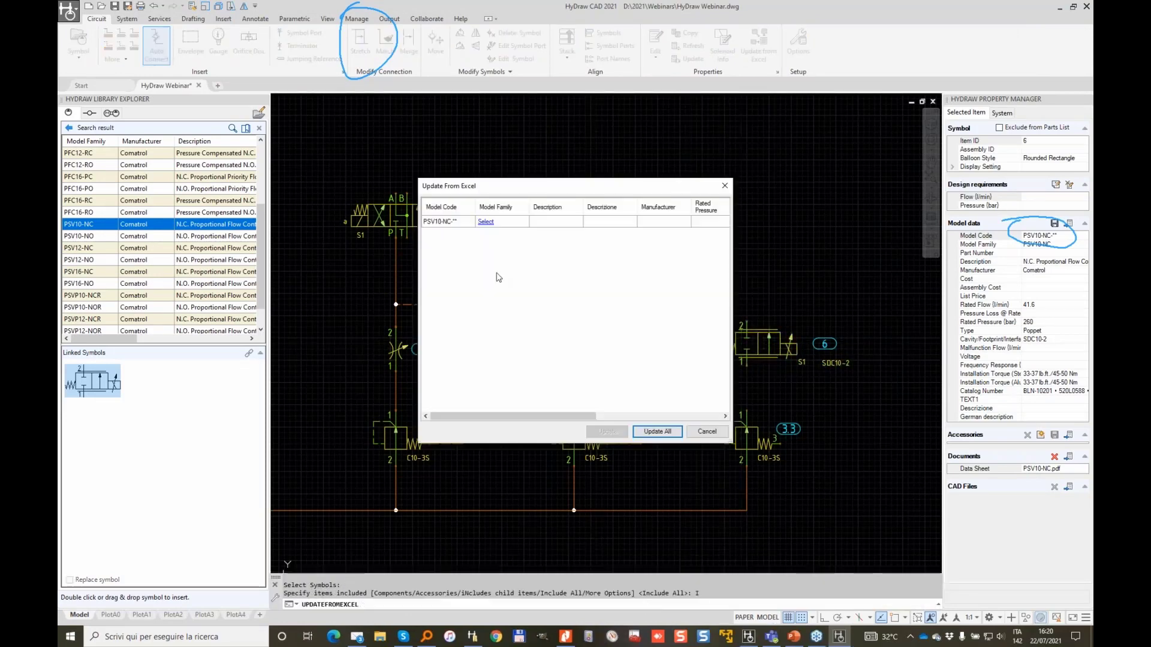
scroll(516, 317, down, 1)
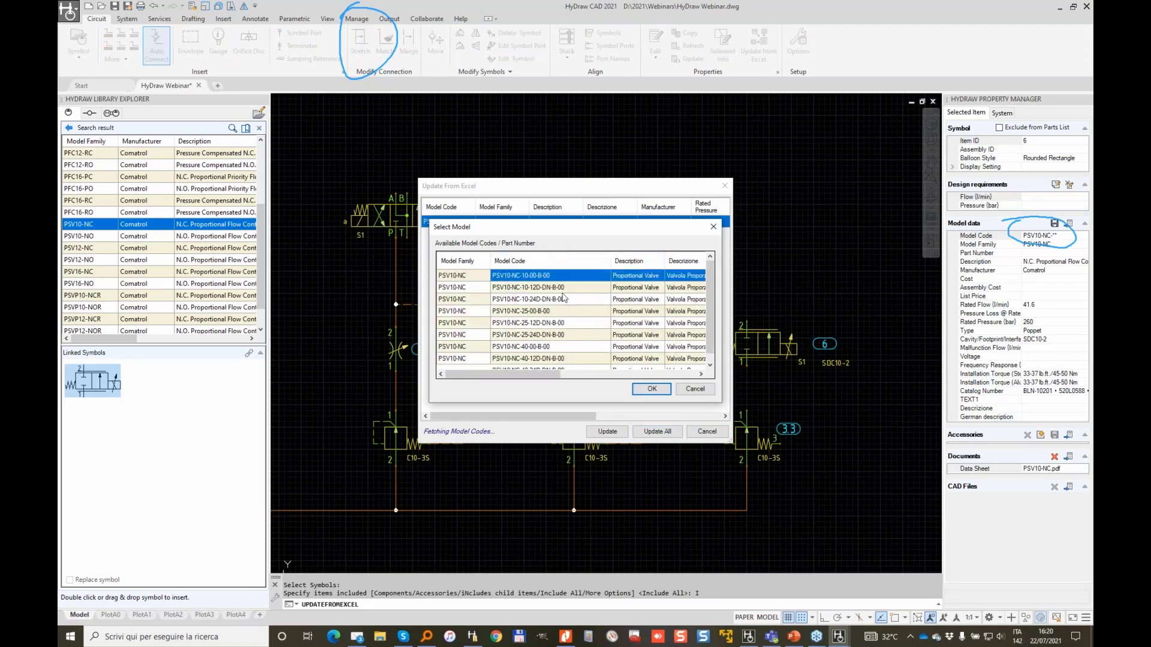
click(528, 300)
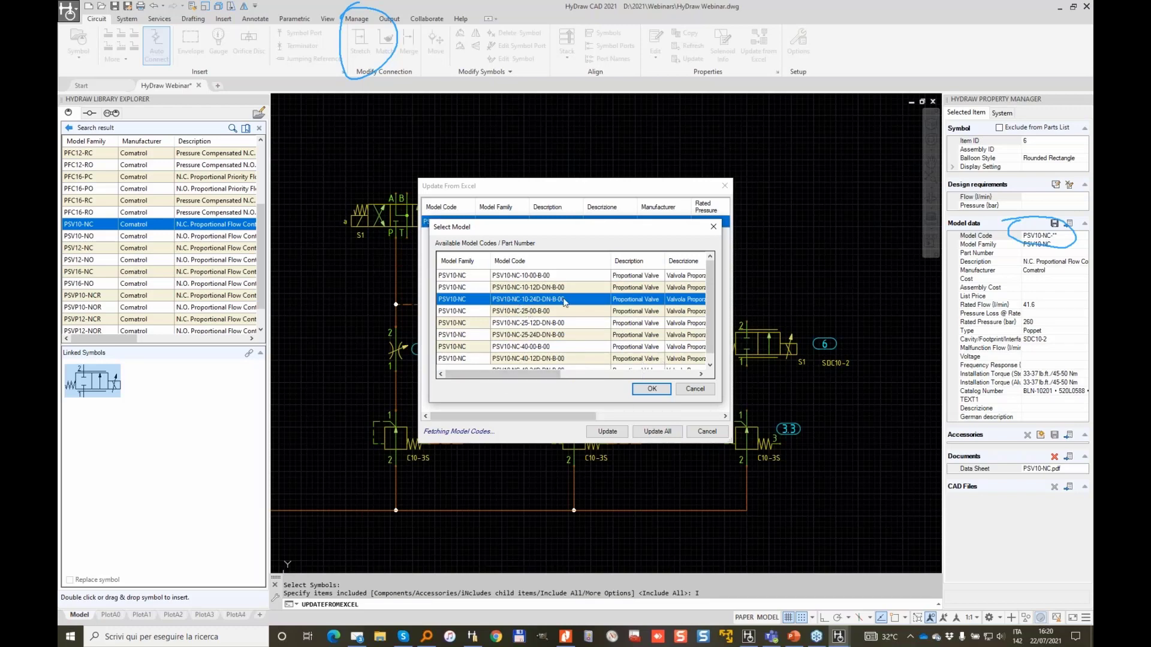
click(554, 336)
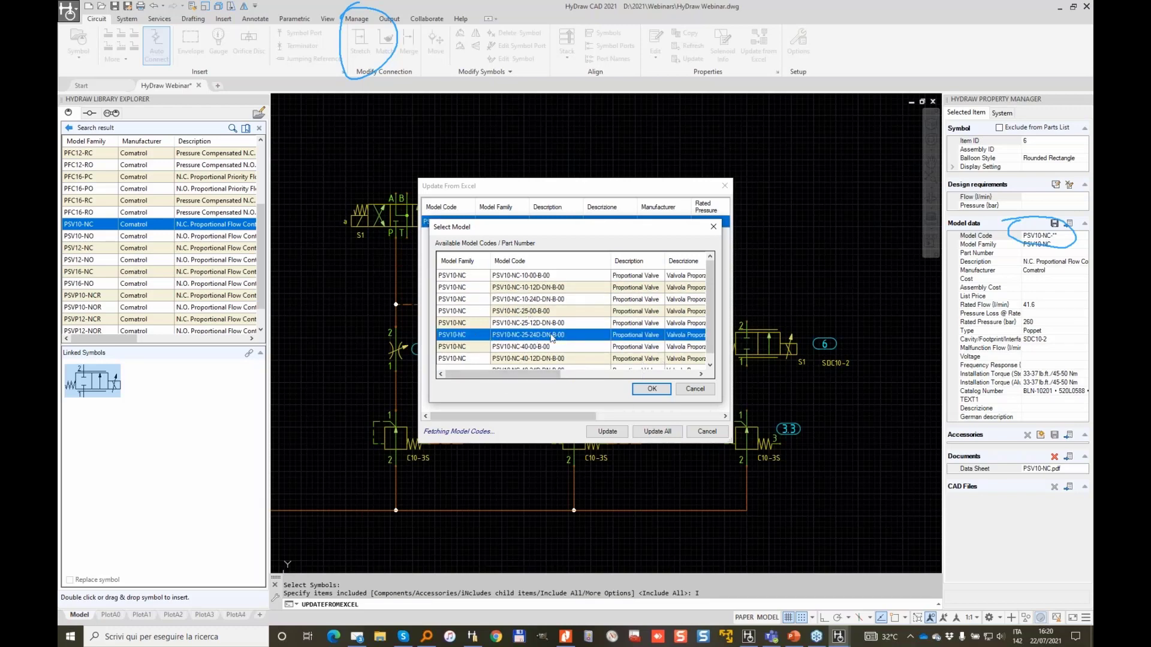
click(659, 394)
click(657, 432)
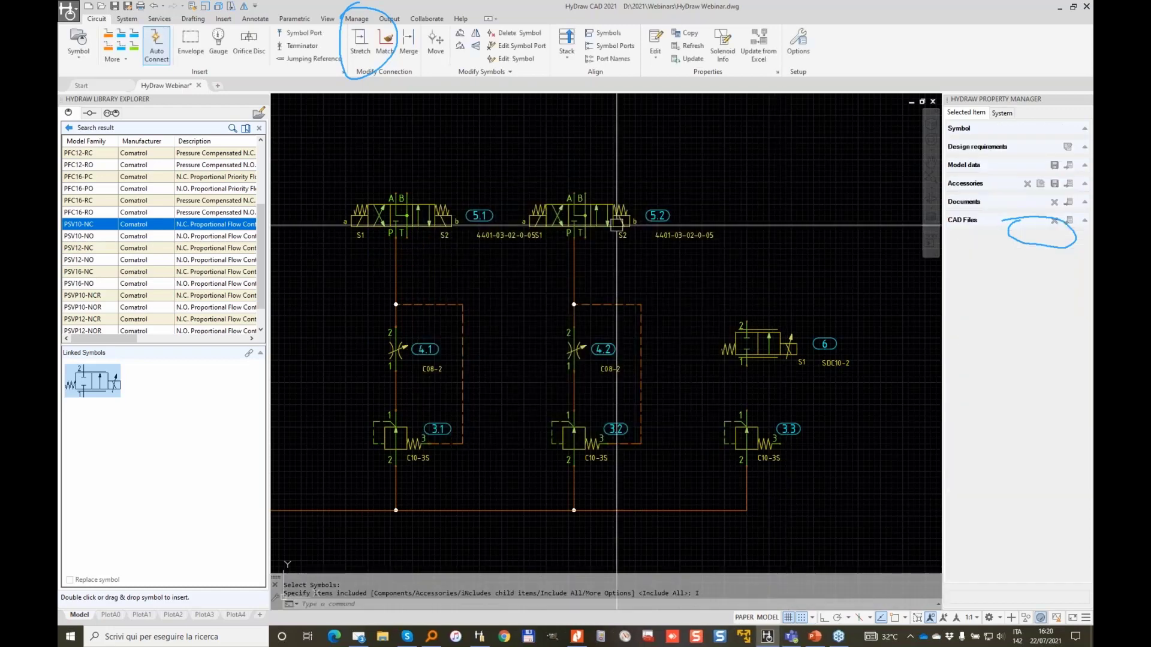
Draw a pressure line from port 1 of valve 3.3 to port 1 of proportional valve 6.
click(108, 37)
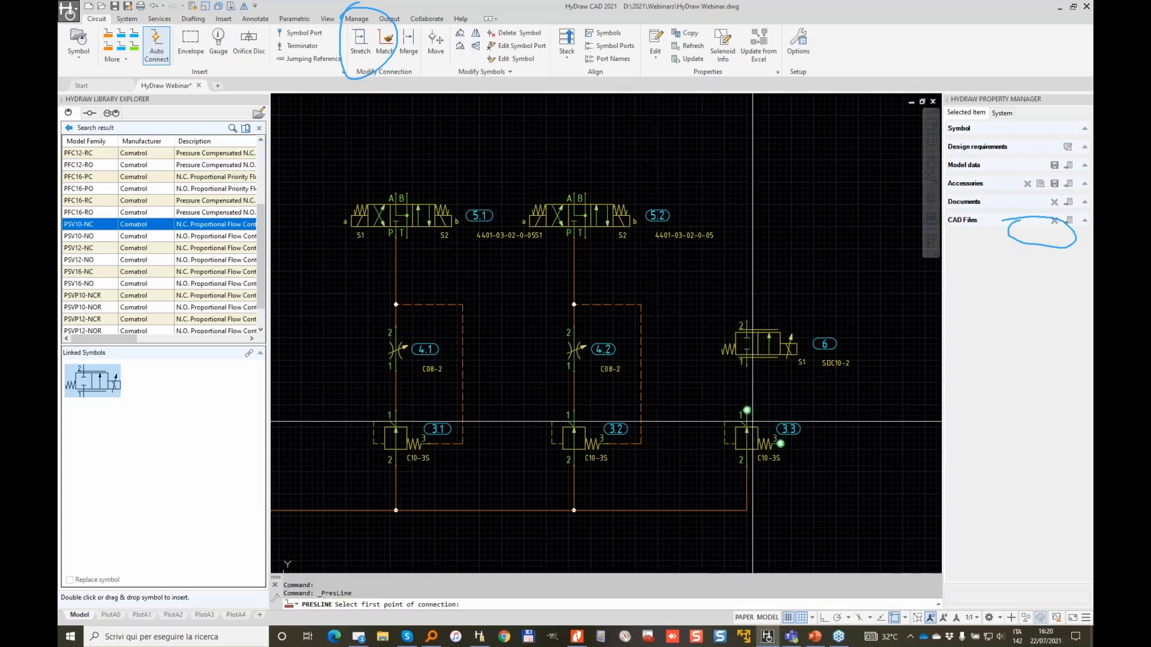
click(746, 413)
key(Escape)
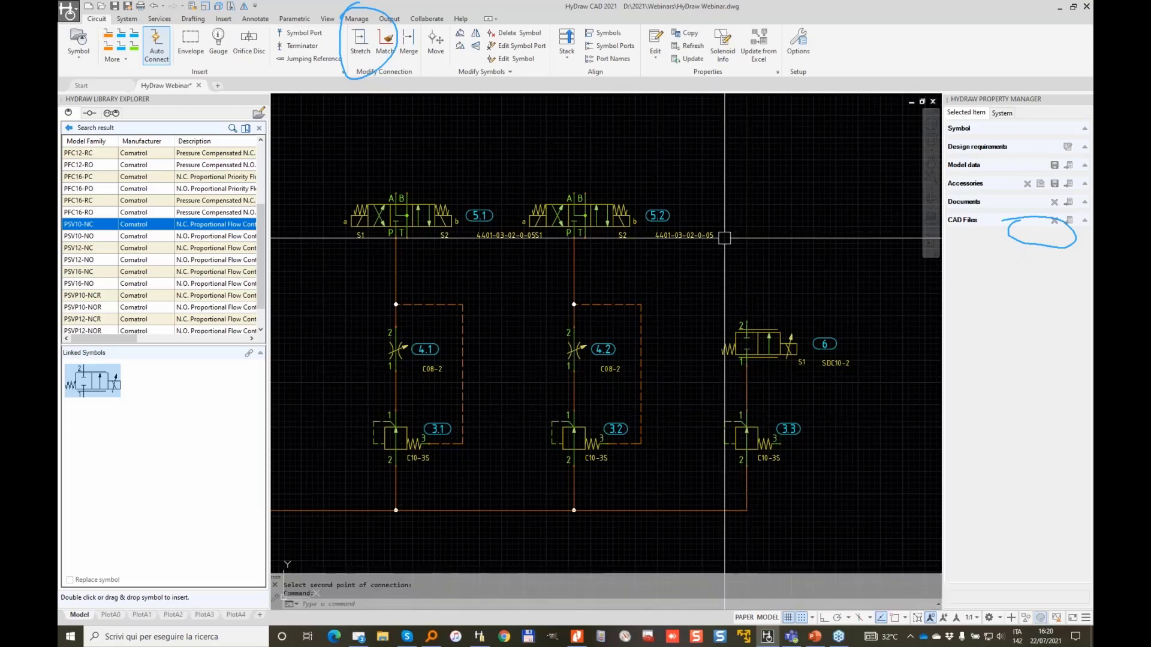
Copy directional valve 5.2 to a position above proportional valve 6, level with the other directional valves.
click(623, 213)
right_click(622, 214)
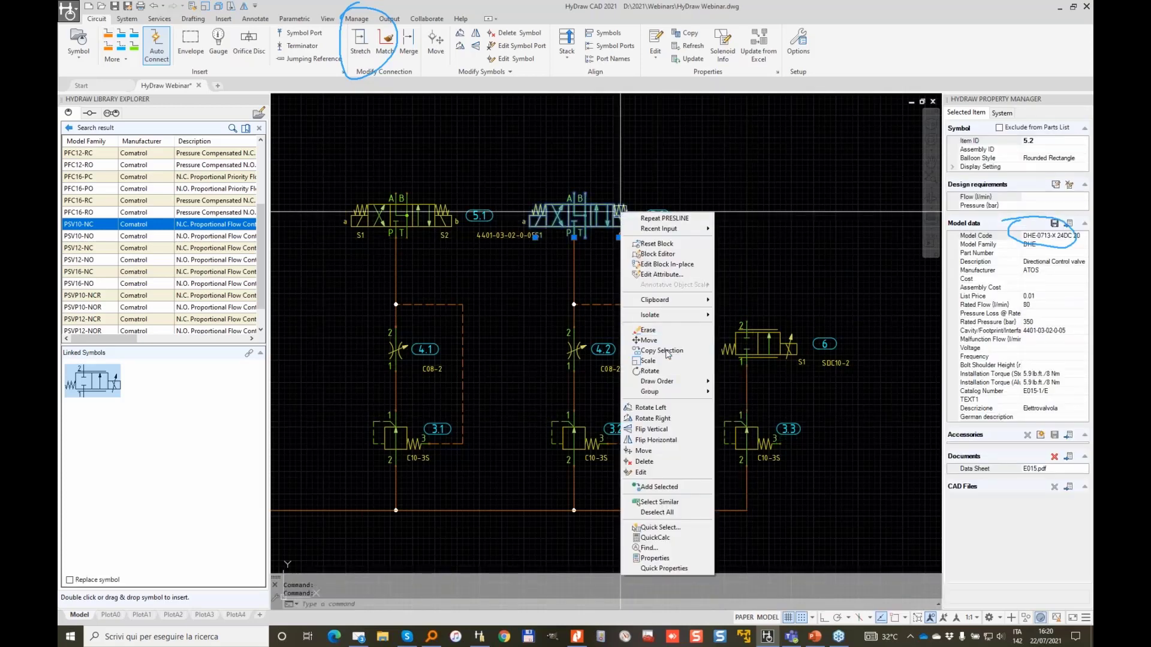
click(662, 350)
click(619, 276)
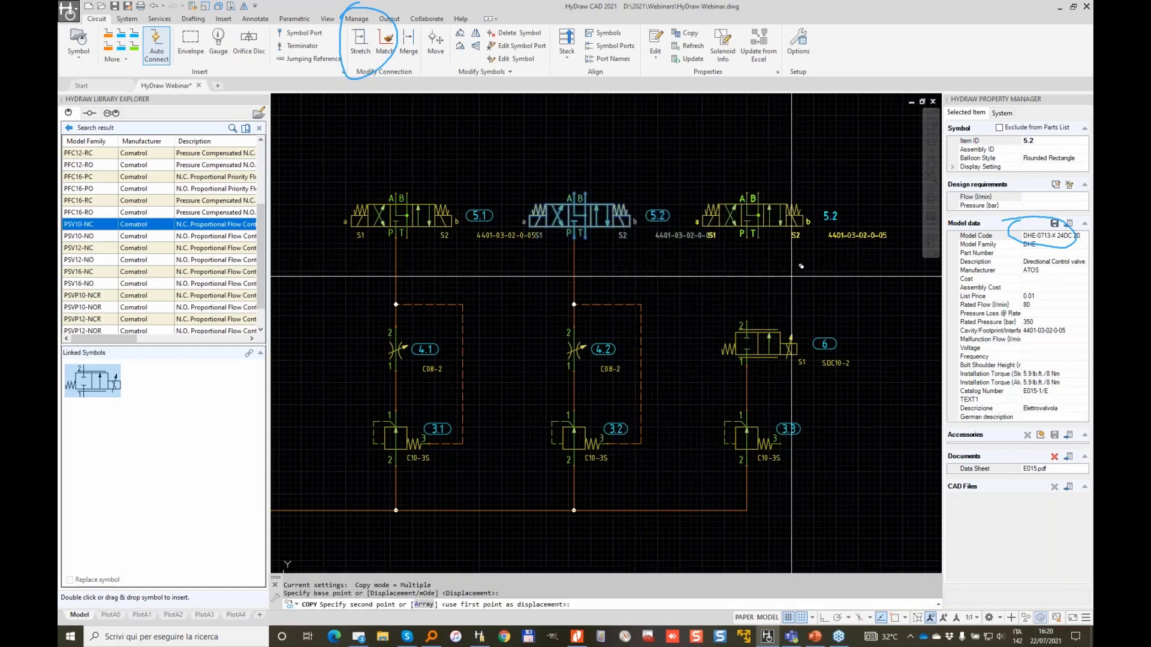
click(792, 277)
key(Return)
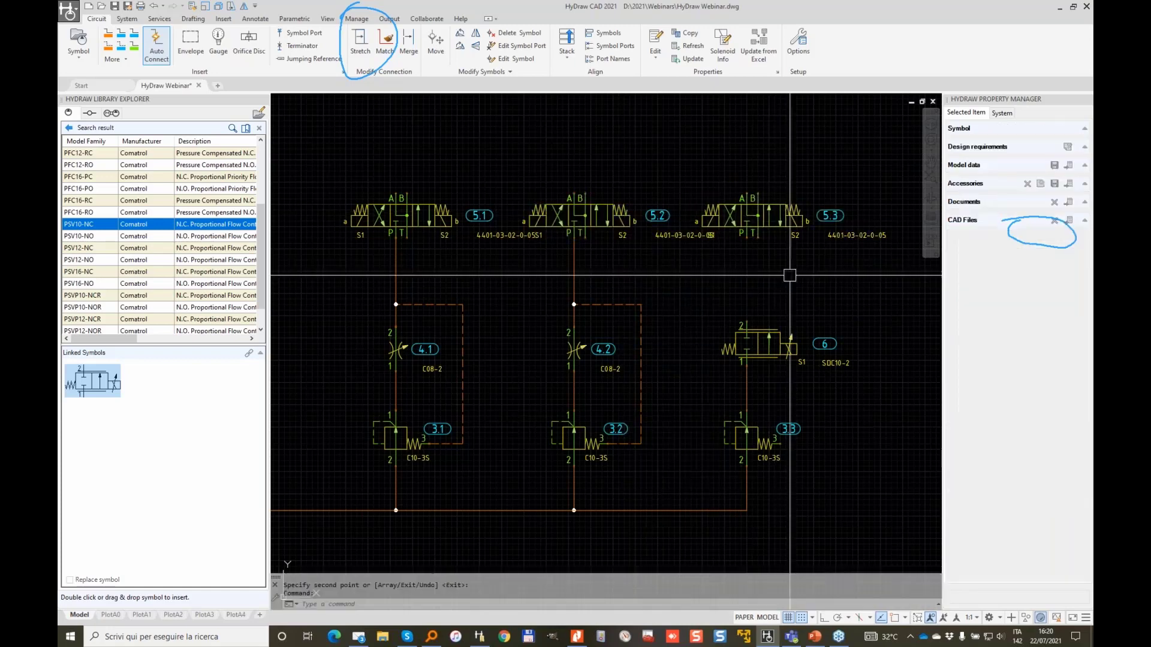
Draw a pressure line from port 2 of proportional valve 6 to port P of directional valve 5.3.
click(108, 37)
click(746, 327)
click(747, 234)
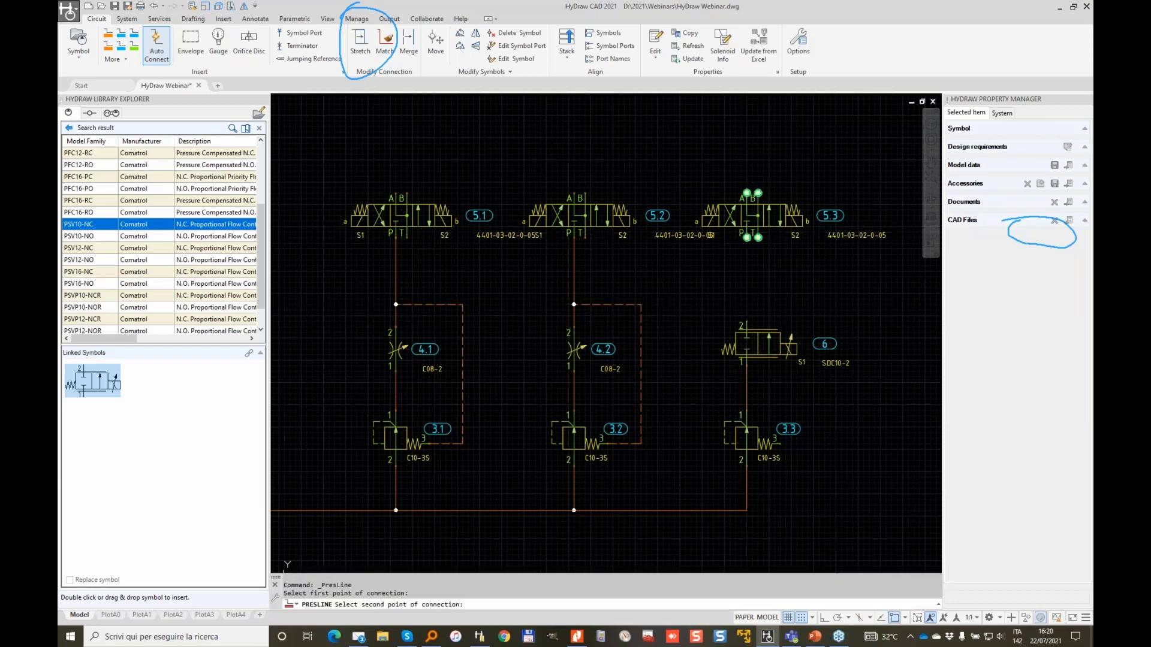
Draw a control line from port 3 of valve 3.3 to the pressure line between proportional valve 6 and directional valve 5.3.
click(108, 48)
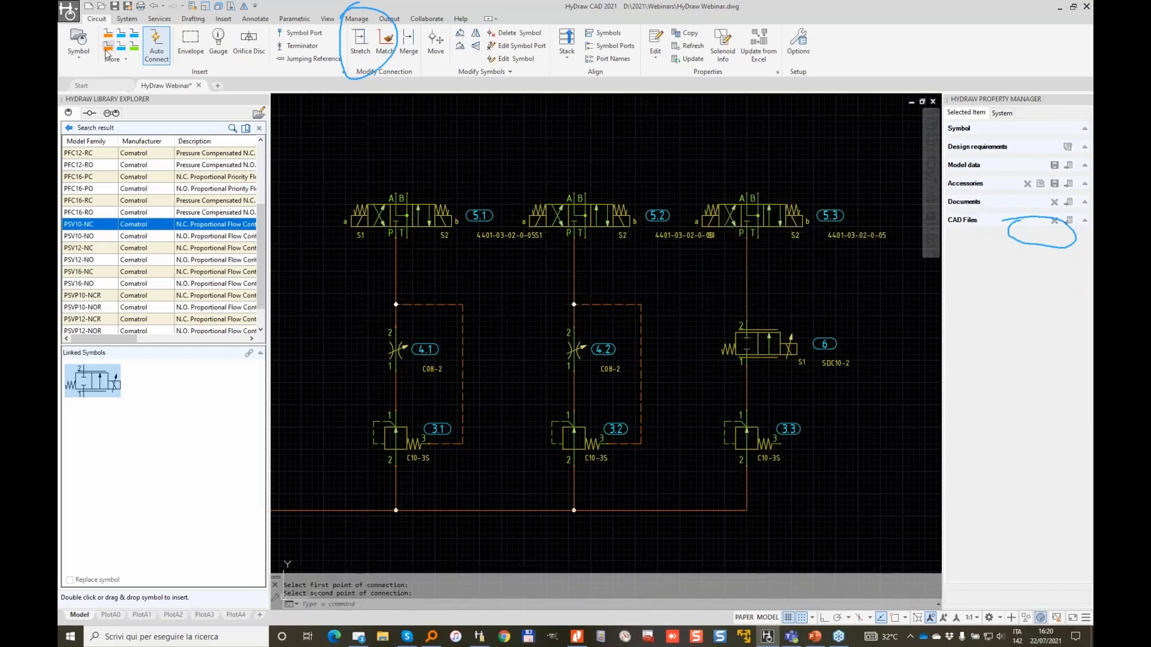
click(773, 442)
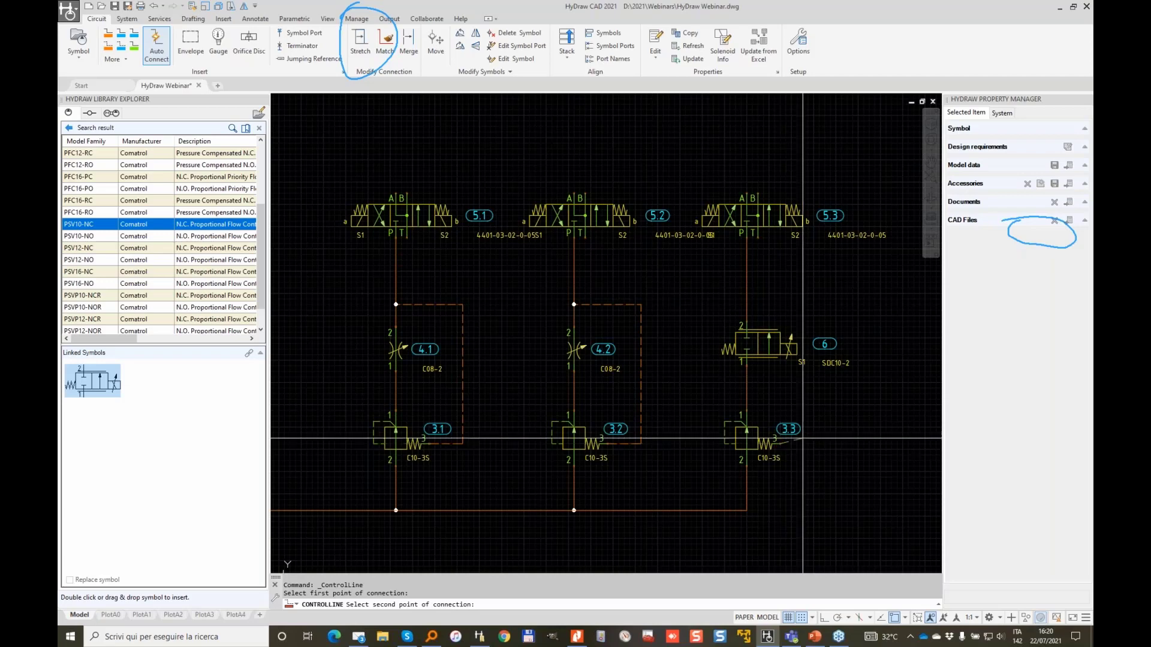
click(746, 304)
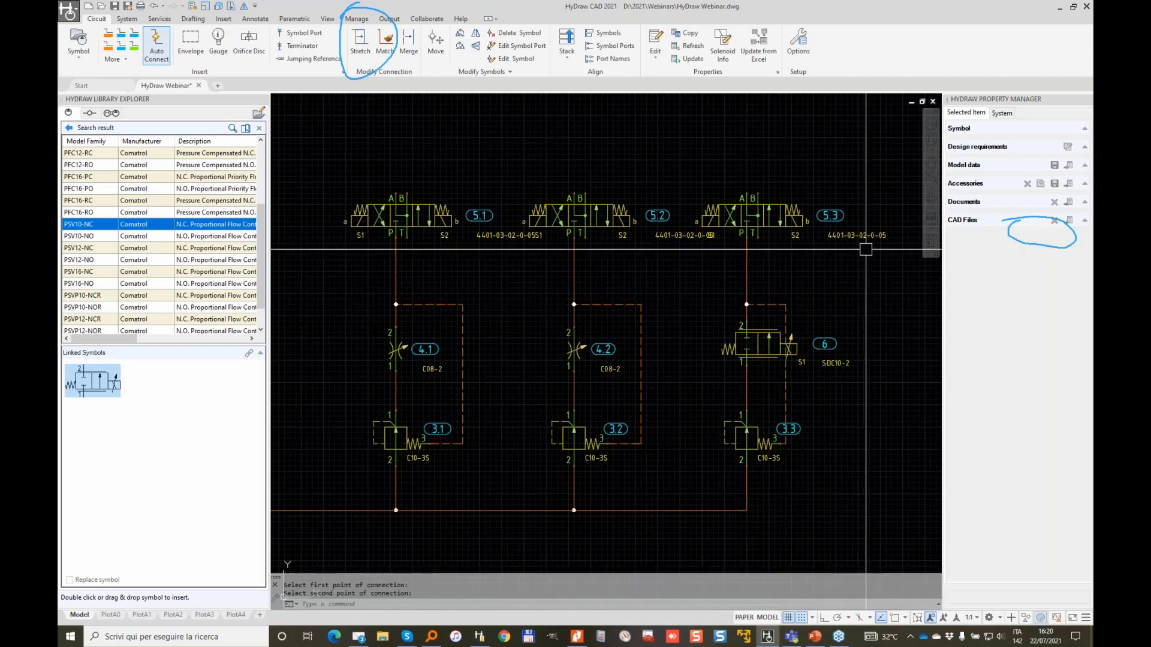
Stretch the vertical run of valve 3.3's control line outward, clear of proportional valve 6 and its labels.
click(359, 41)
click(786, 374)
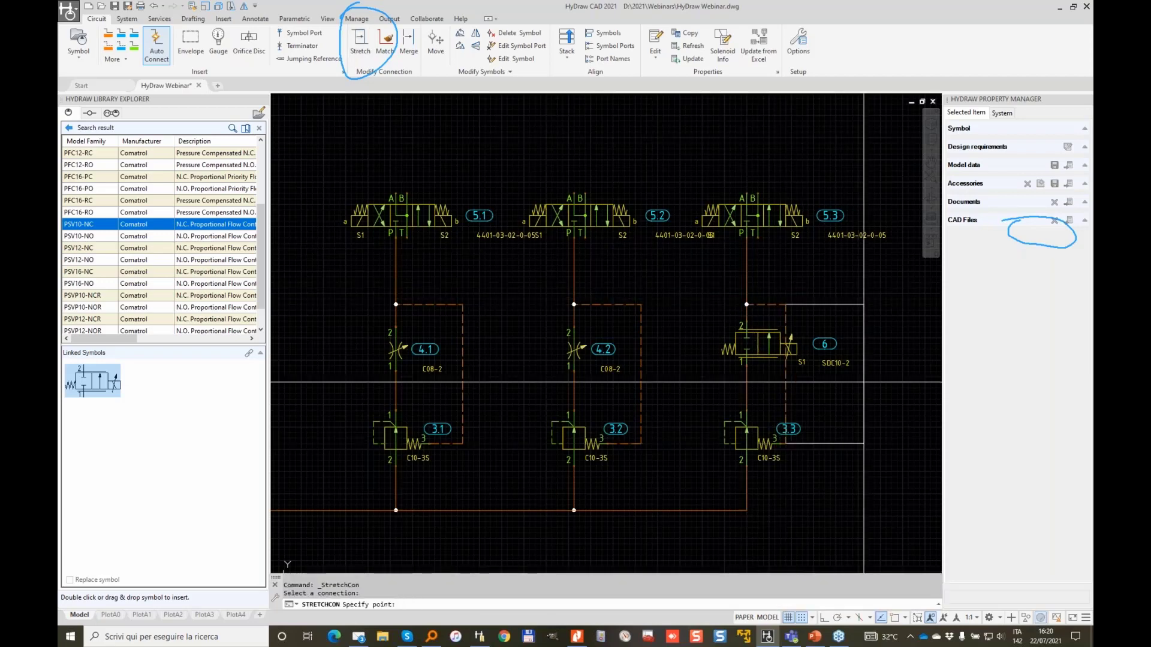
key(Escape)
Draw a reservoir line from port T of directional valve 5.3 across below the other directional valves to a free point beyond valve 5.1.
scroll(702, 253, down, 3)
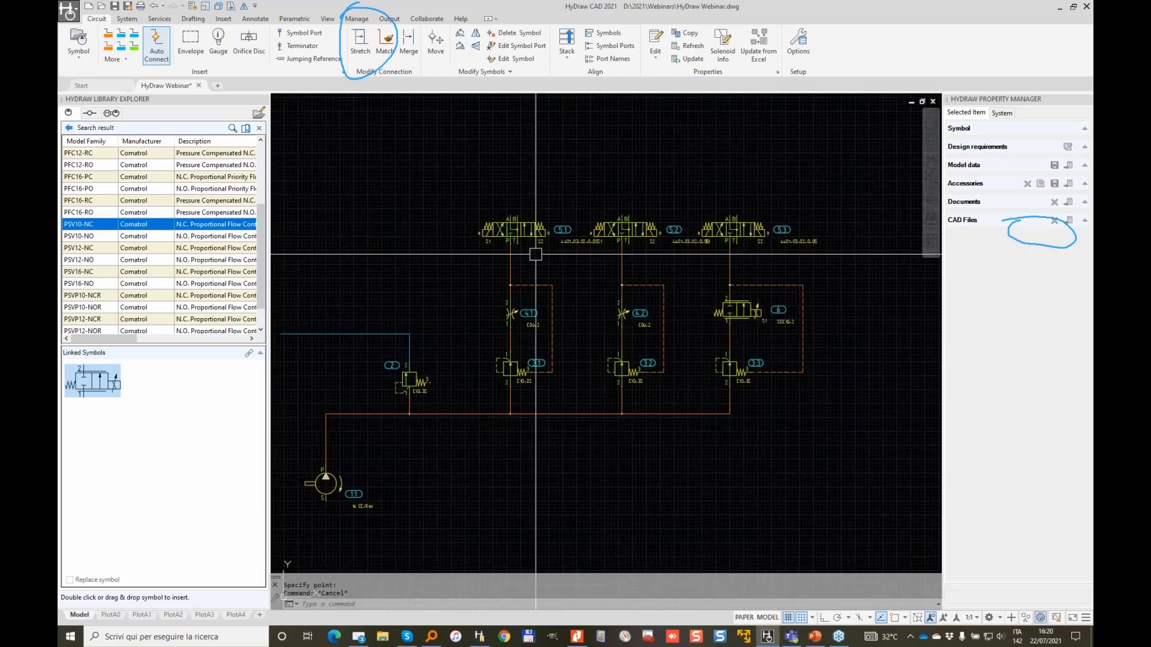
click(120, 34)
click(802, 250)
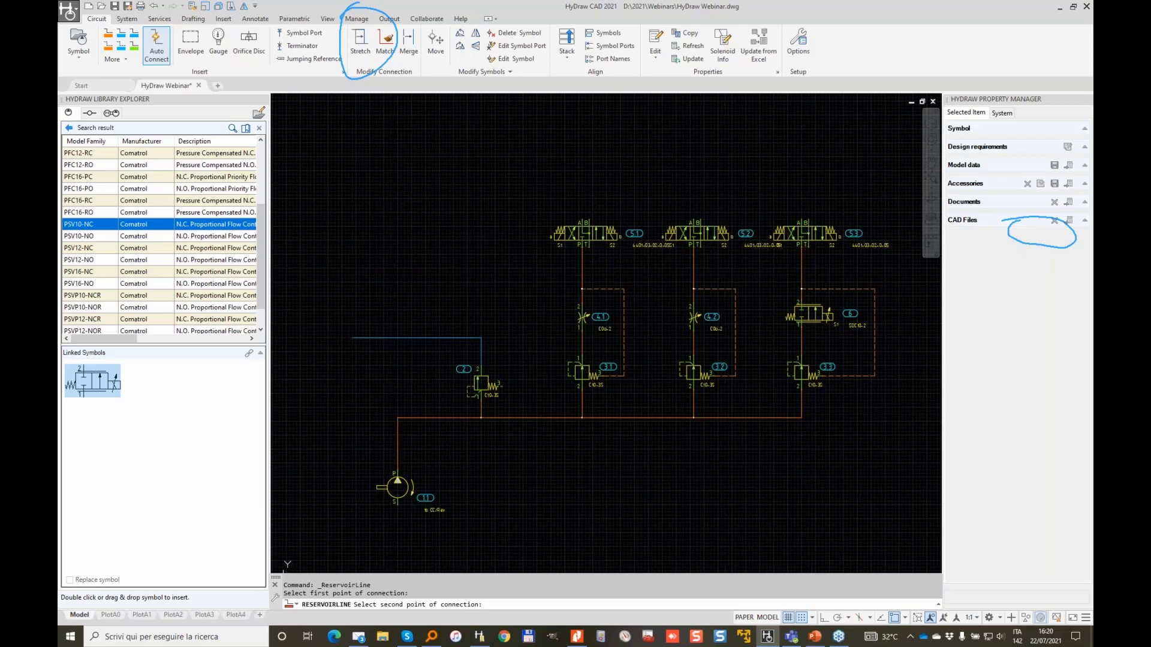
click(385, 271)
Draw a reservoir line from the free end of the new tank line straight down to valve 2's reservoir line.
scroll(472, 301, up, 2)
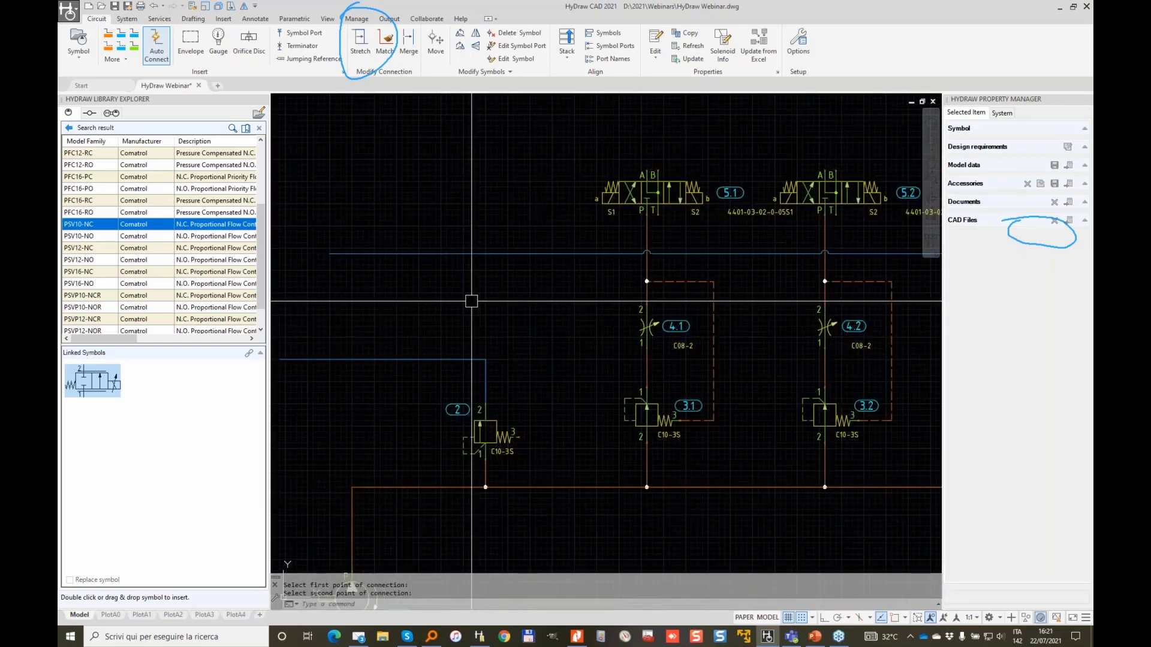
key(Return)
click(330, 255)
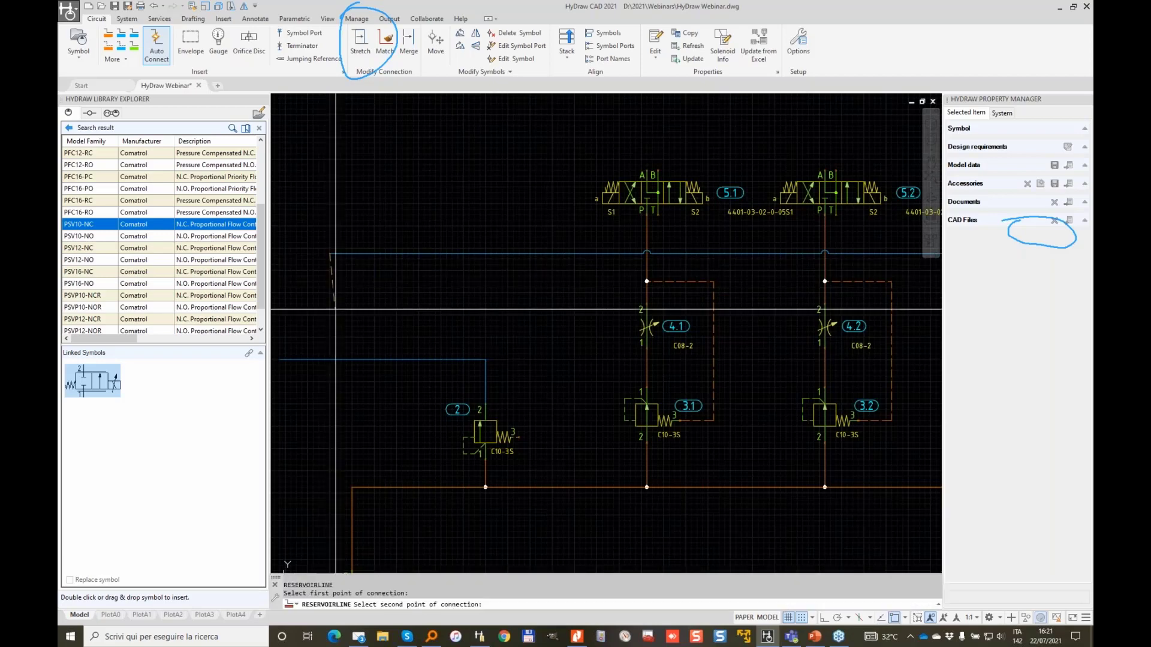
click(330, 359)
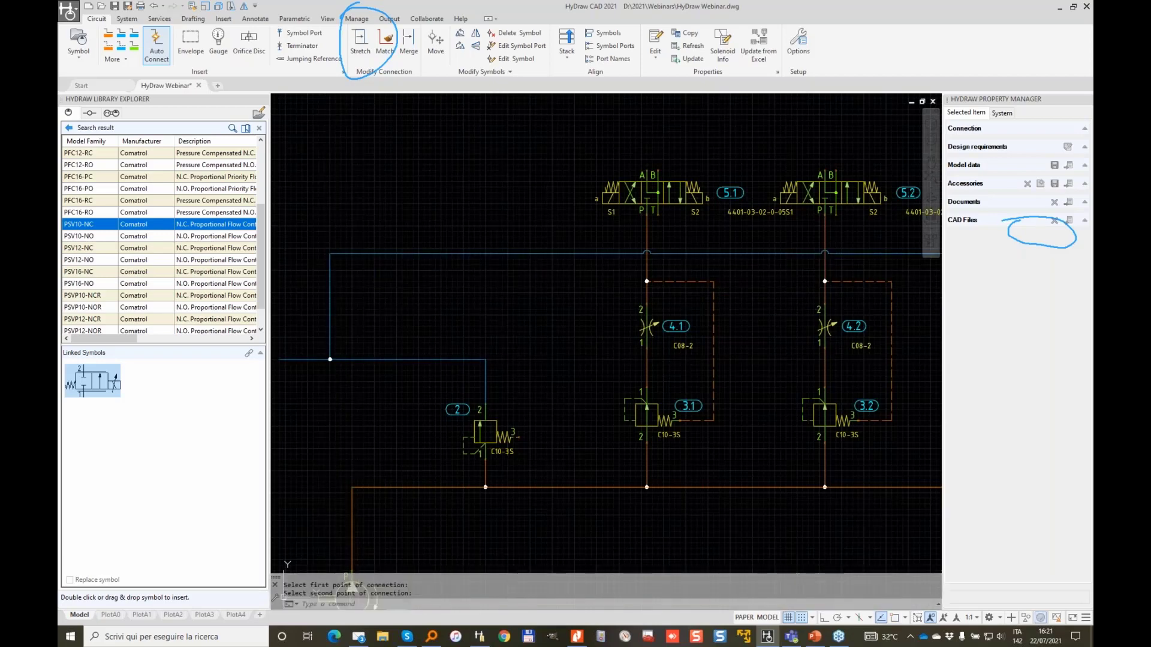
click(326, 251)
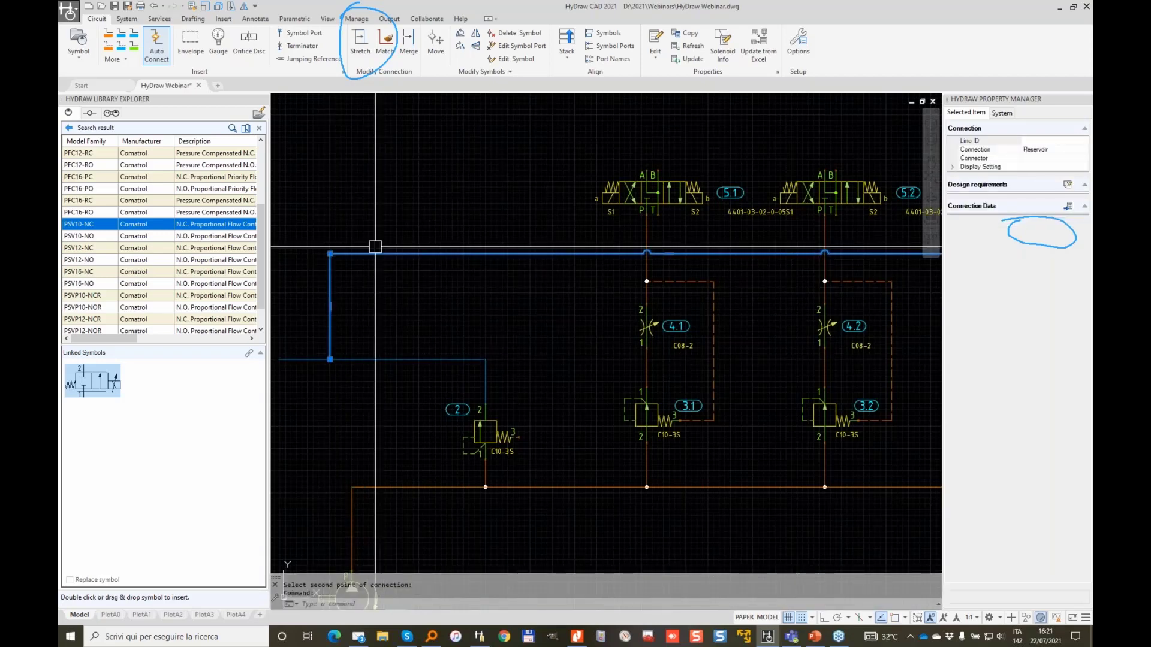
click(360, 39)
key(Escape)
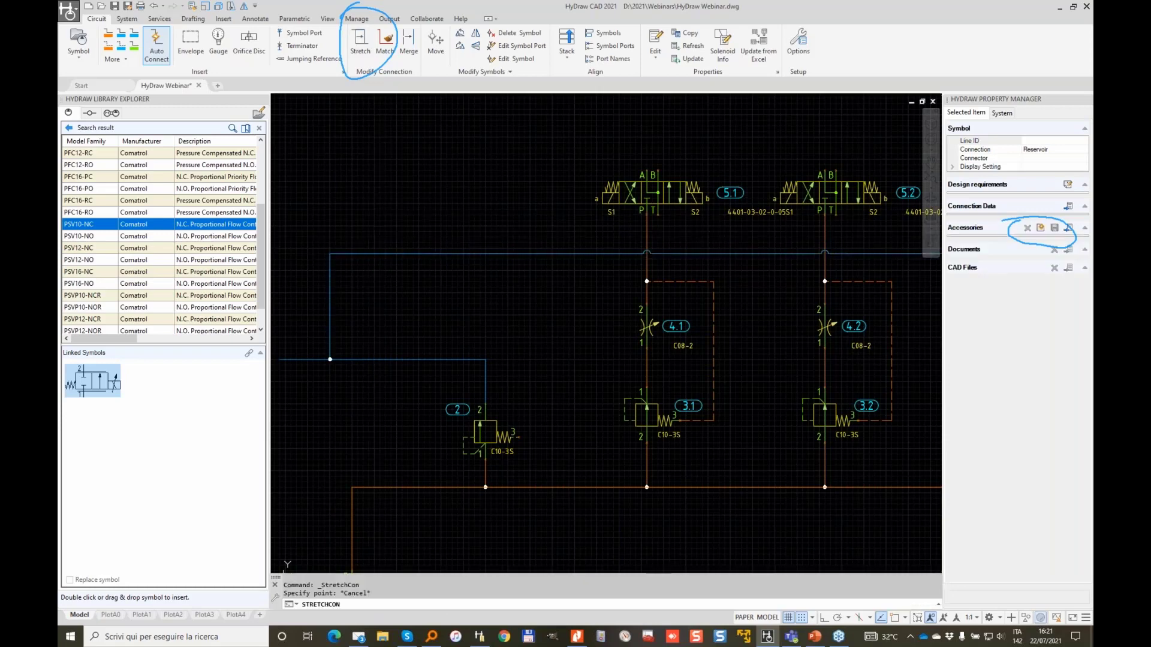
Stretch the vertical run of the common reservoir line until it is in line with port 2 of valve 2.
click(361, 39)
click(330, 264)
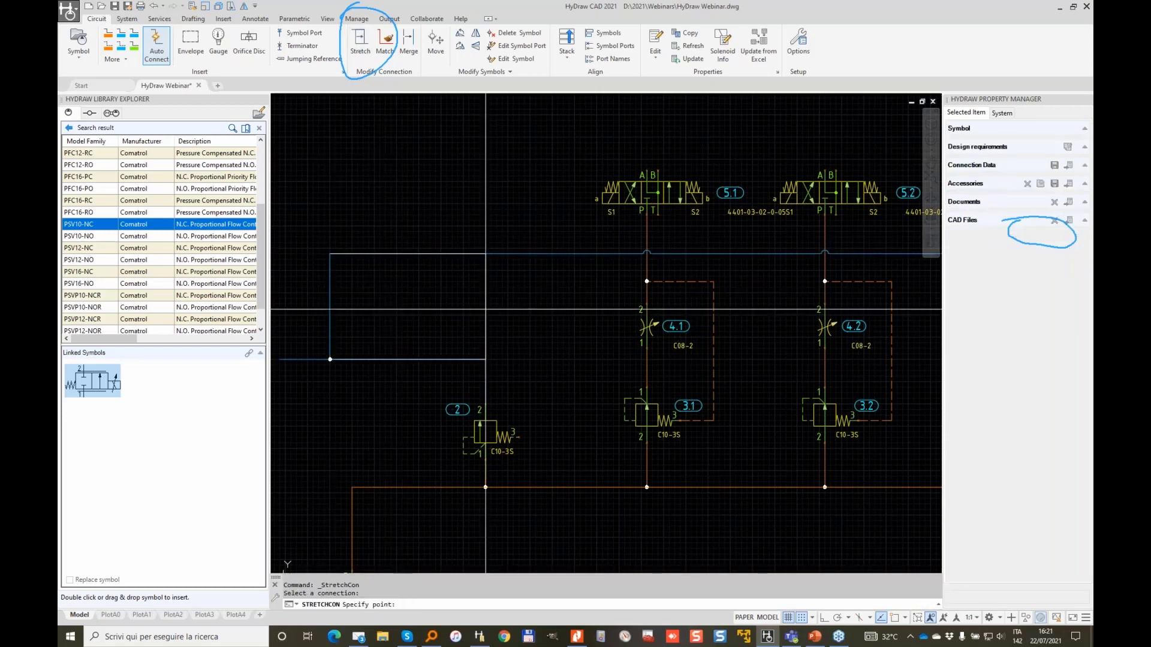
click(486, 306)
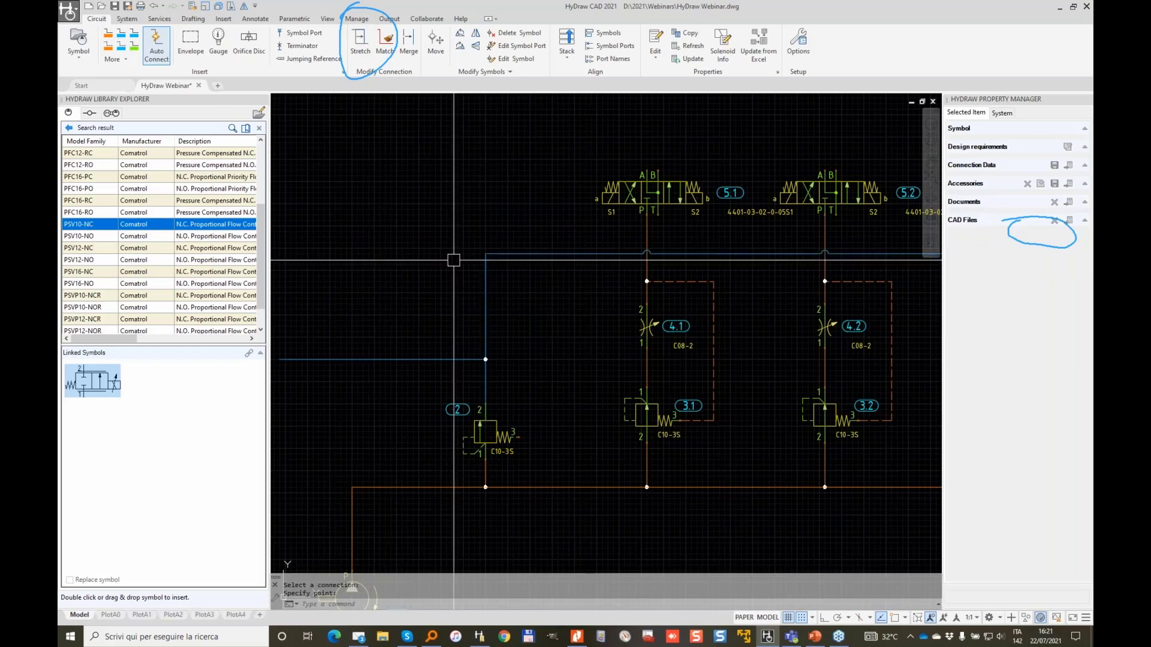
click(509, 254)
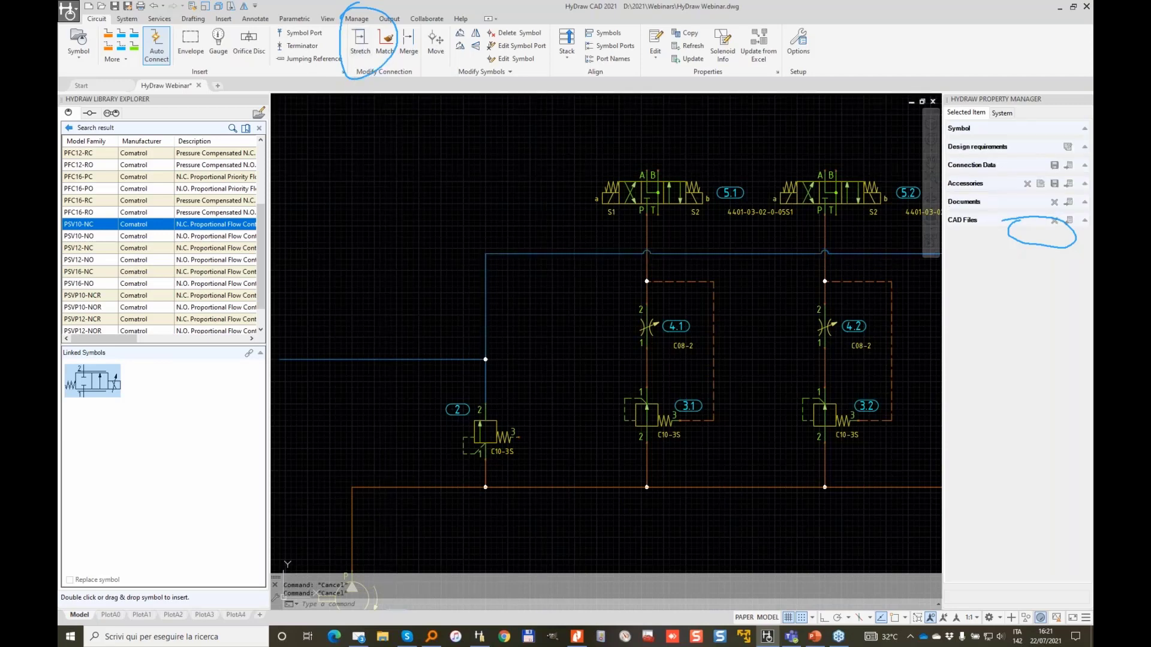
click(360, 42)
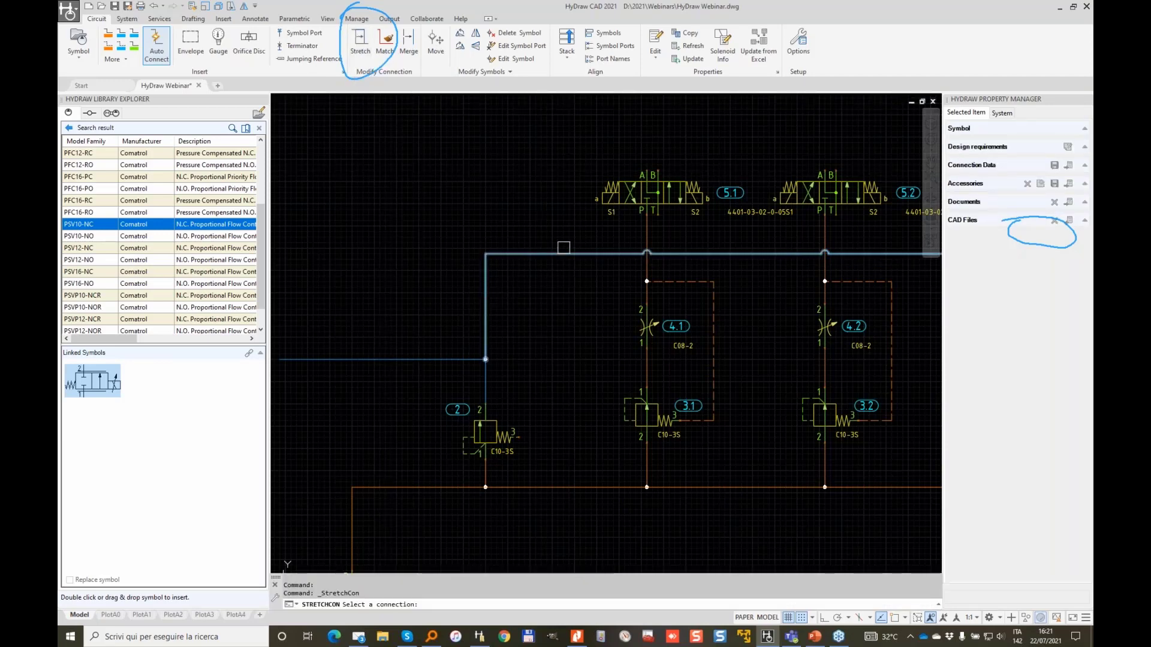
middle_drag(564, 248, 436, 271)
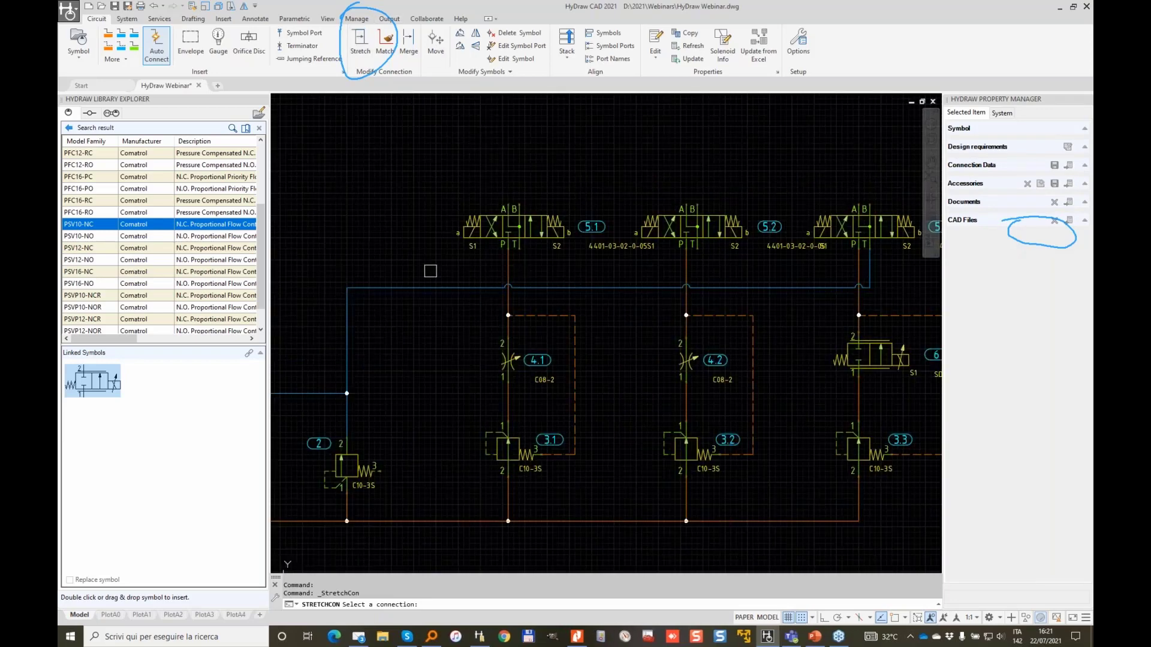
key(Escape)
key(Escape)
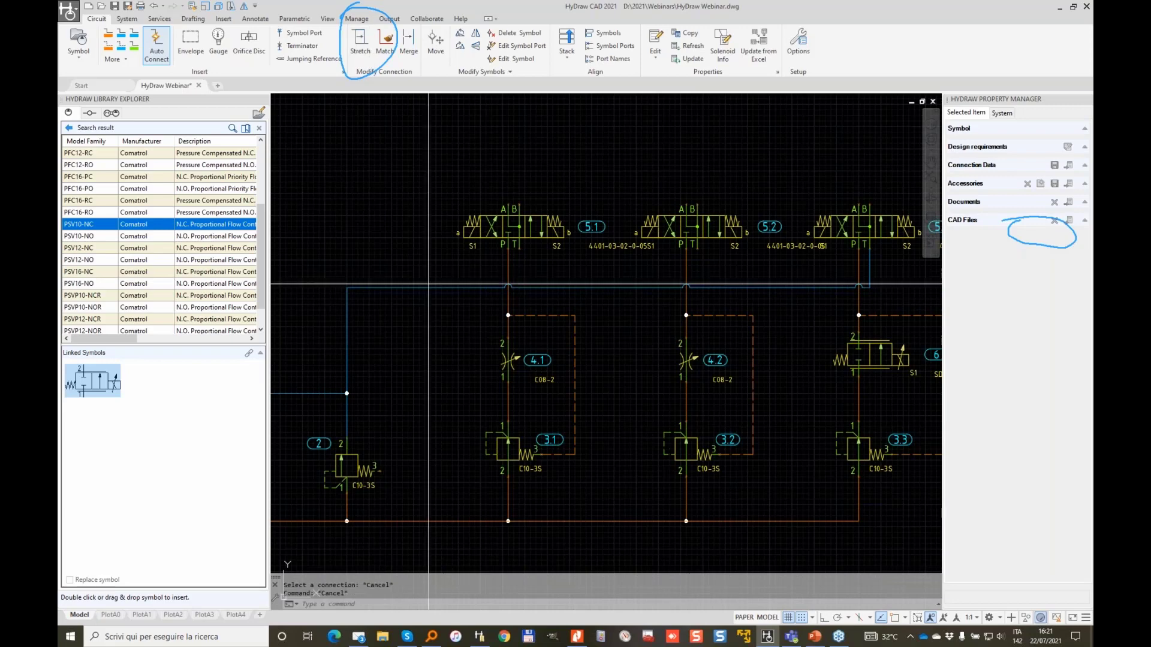
click(419, 288)
click(360, 39)
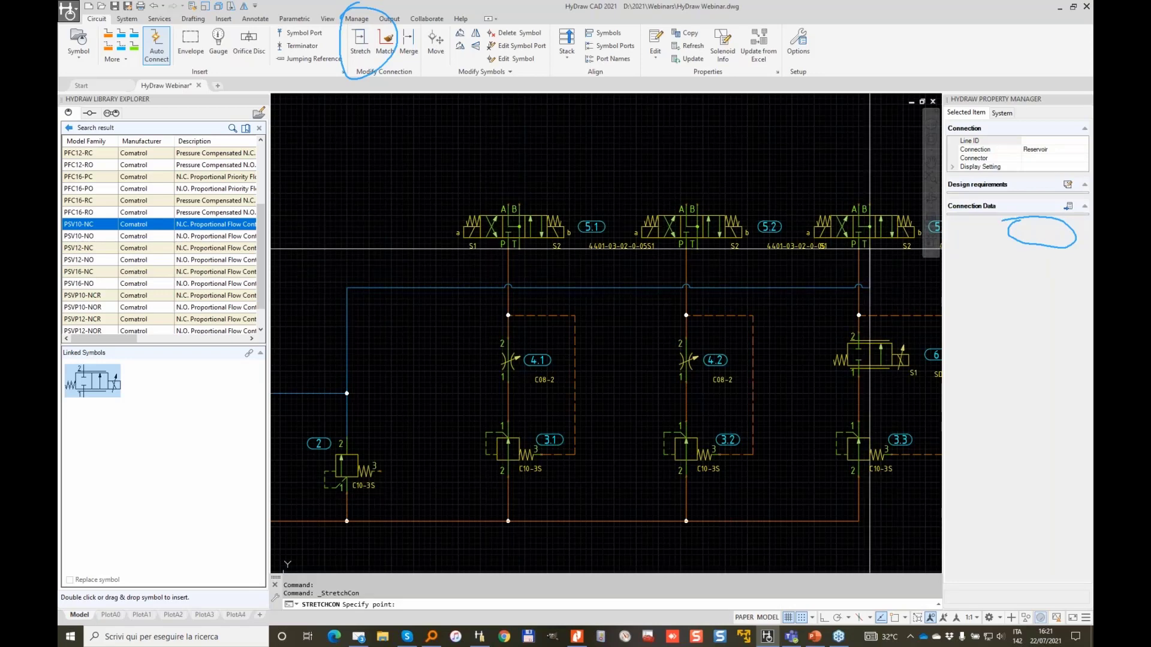
key(Escape)
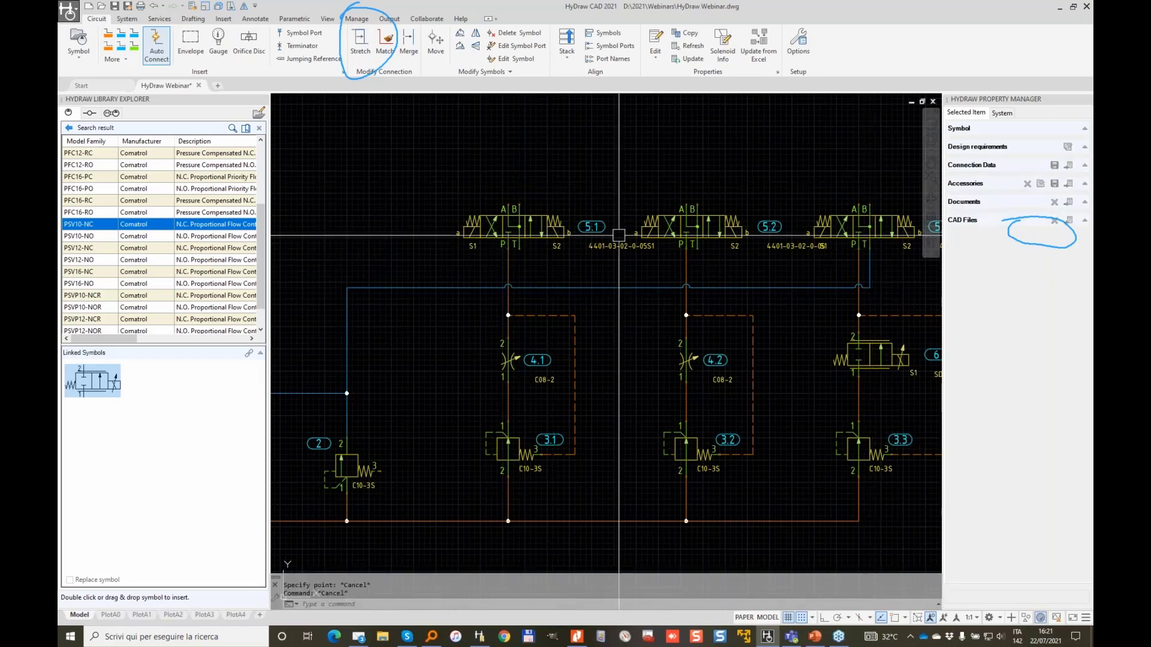
Draw reservoir lines from port T of directional valves 5.1 and 5.2 down to the common reservoir line.
click(122, 40)
click(520, 249)
click(521, 288)
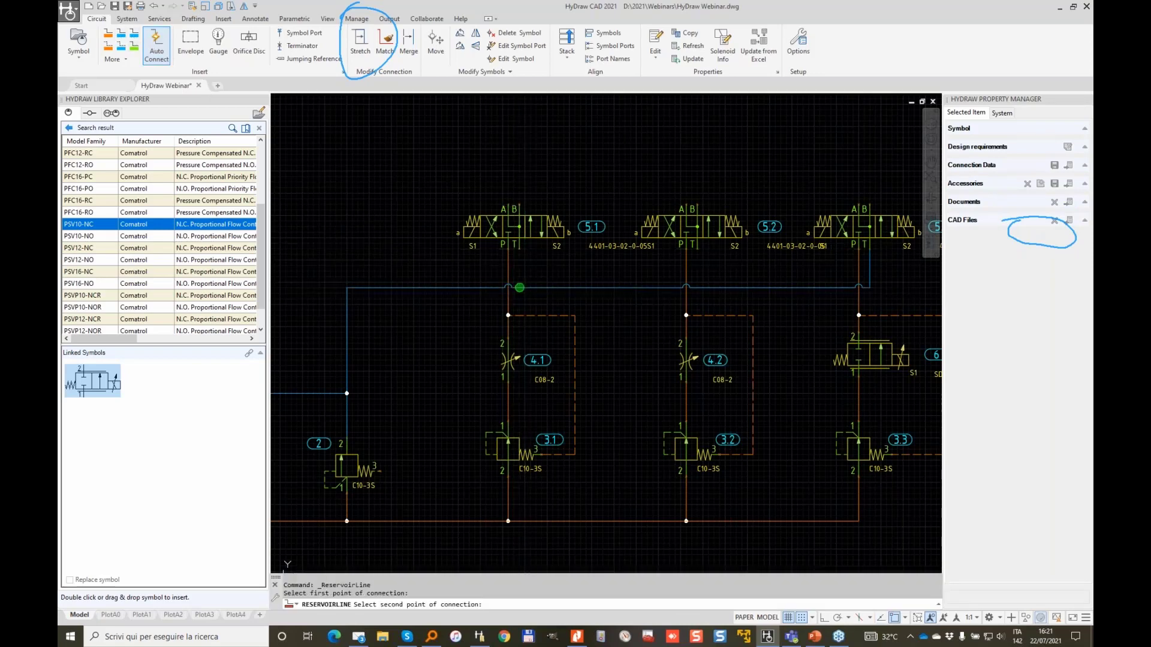
click(519, 288)
click(697, 249)
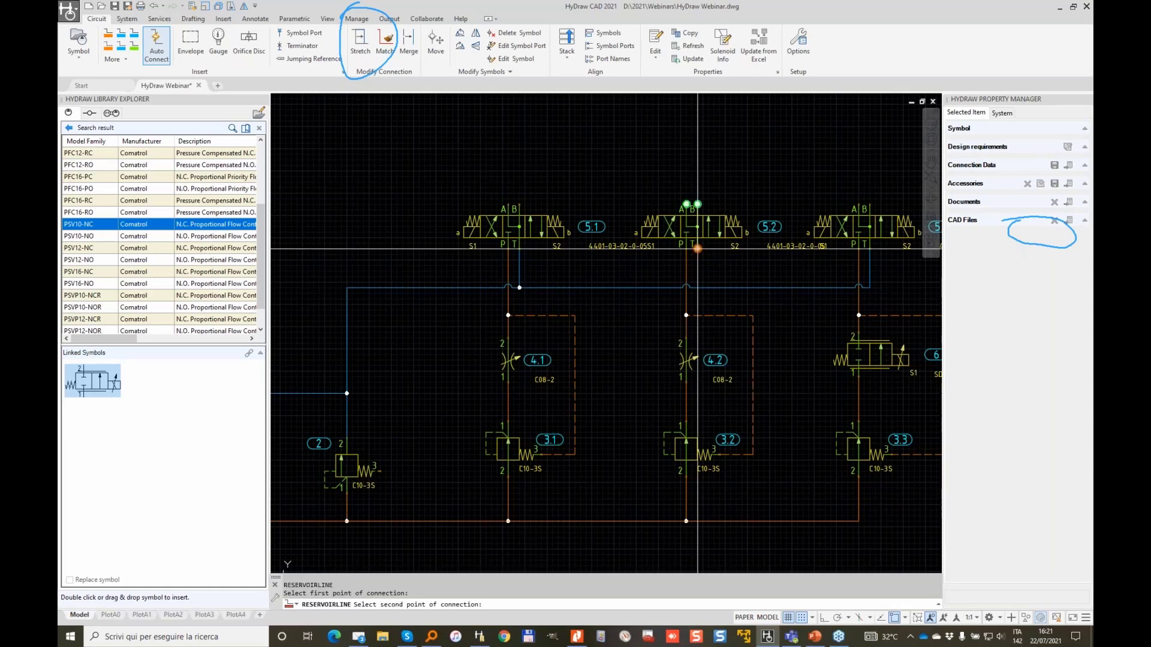
click(697, 287)
Reset the advanced library search criteria and search by model code for the Hydac WS10Y-01 solenoid valve.
middle_drag(347, 334, 488, 270)
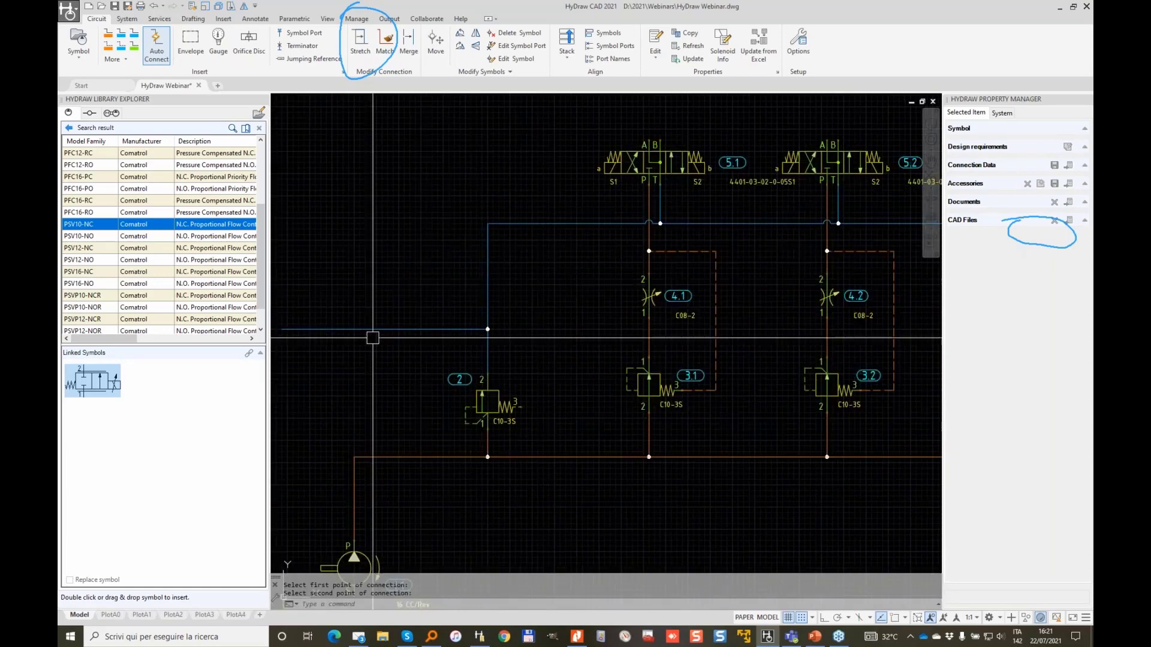
click(69, 131)
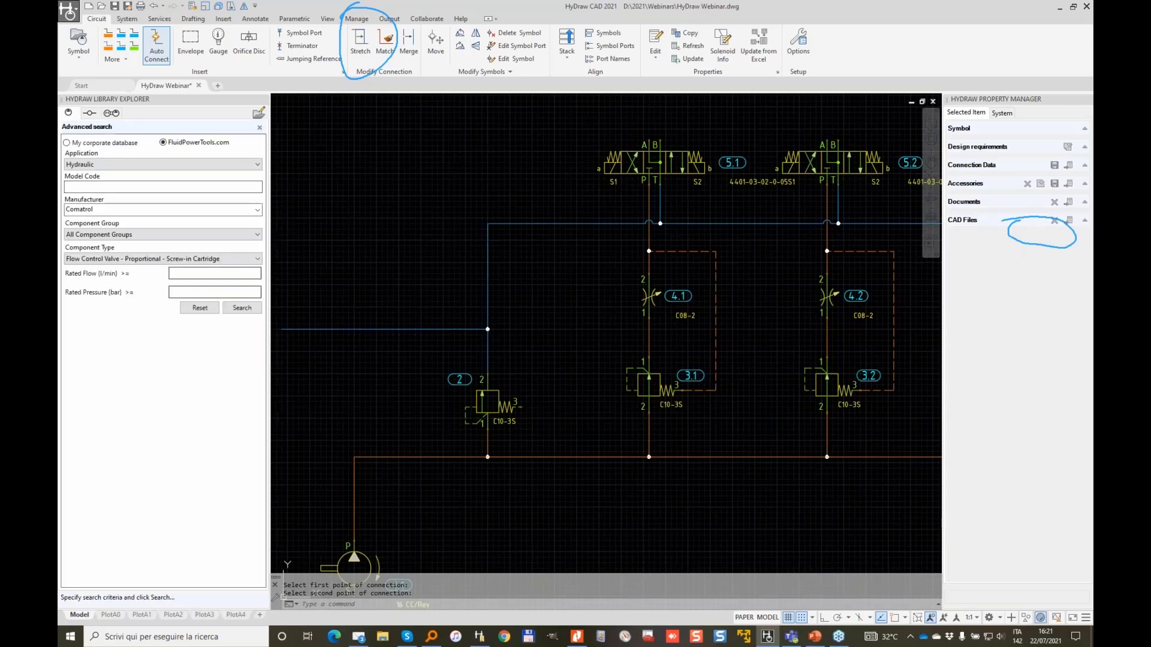
click(91, 188)
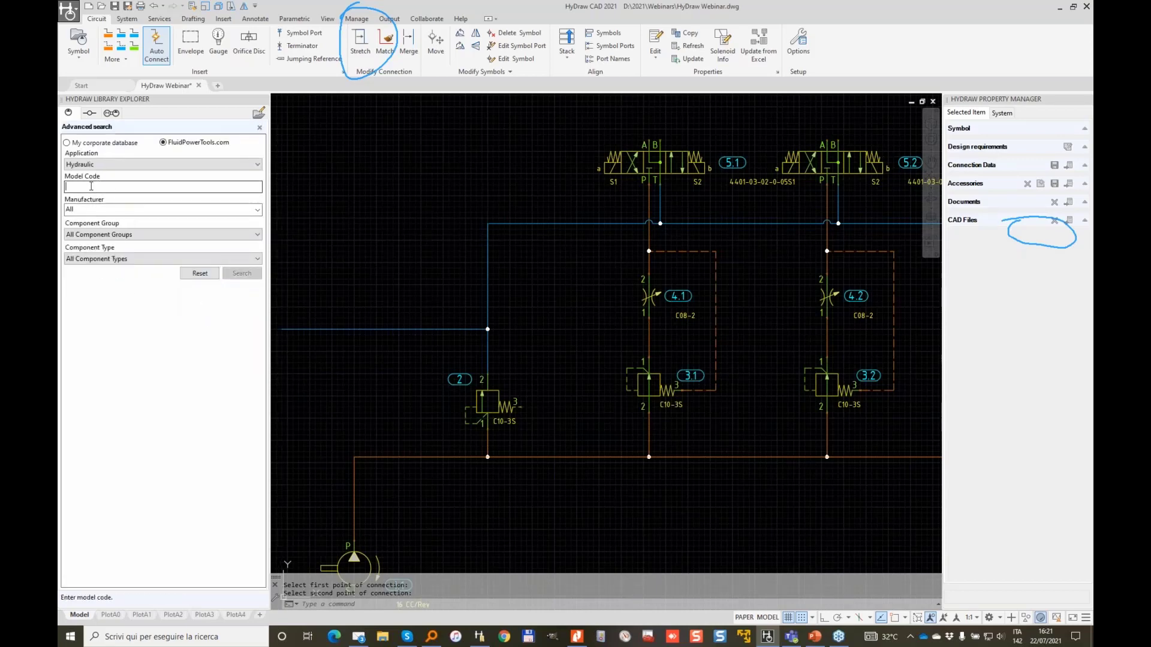
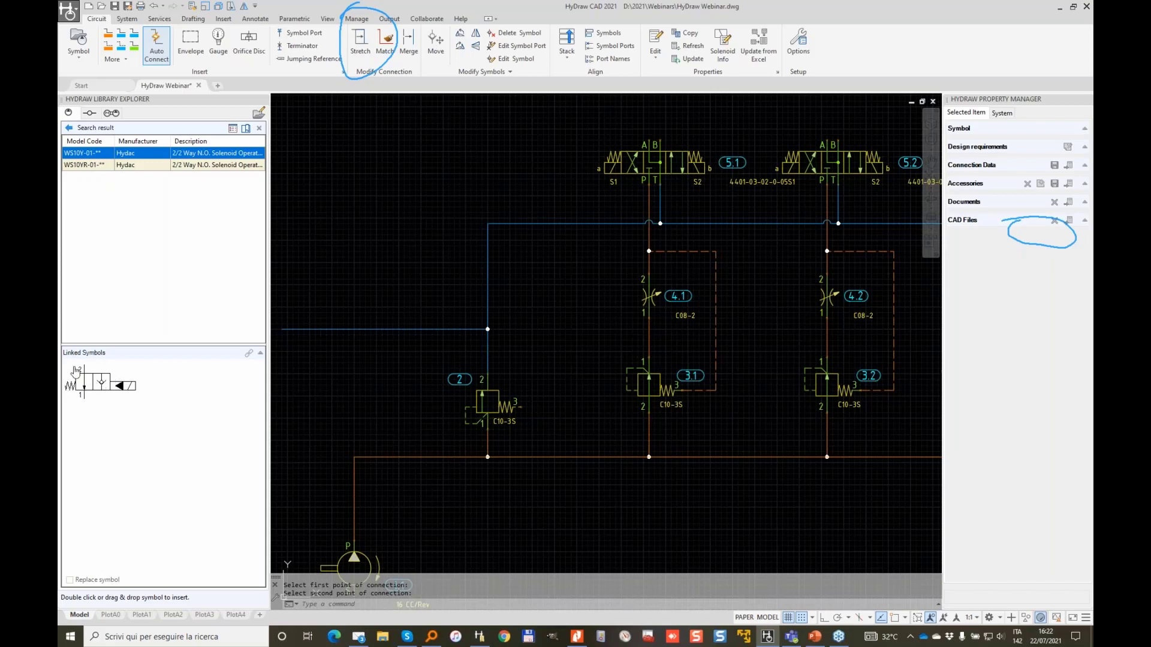
Insert the symbol of the Hydac WS10Y-01 2/2-way solenoid valve beside valve 2, between the reservoir and pressure lines.
drag(97, 391, 420, 371)
scroll(359, 418, up, 2)
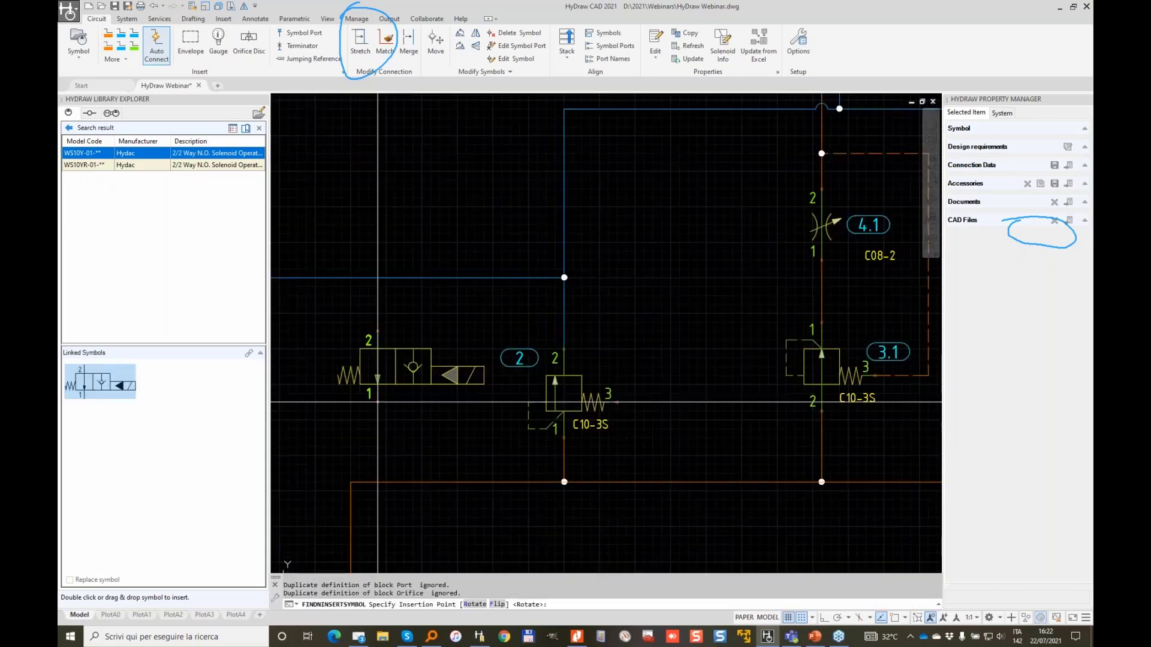
click(377, 402)
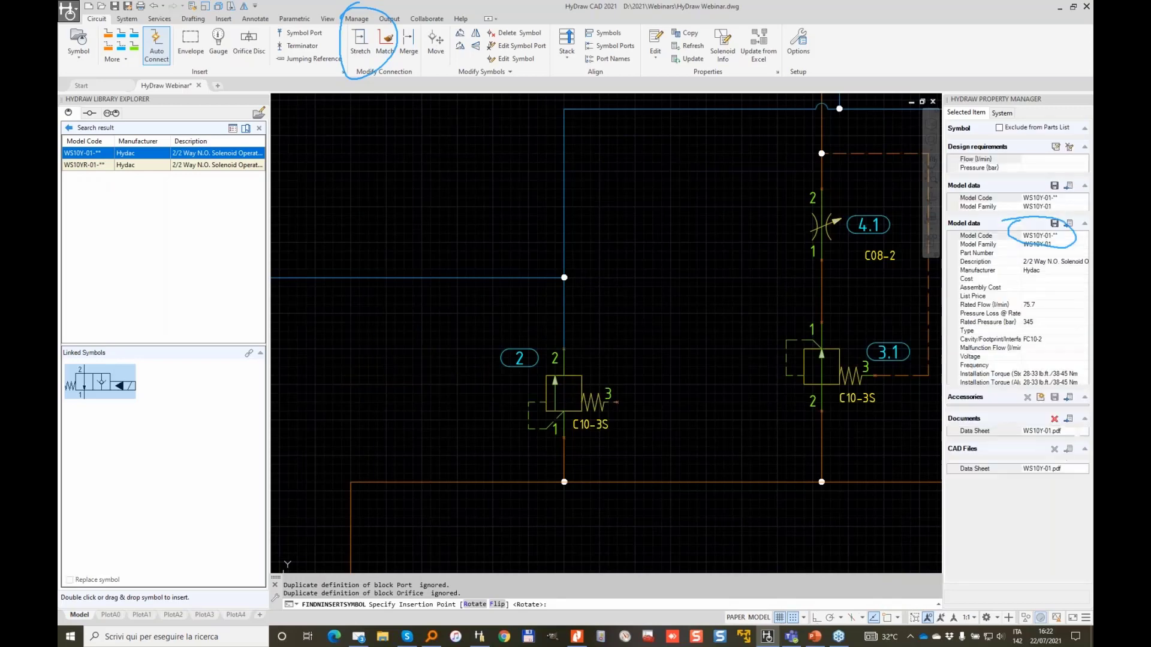
Flip the new solenoid valve 7 vertically and horizontally.
right_click(401, 265)
click(428, 479)
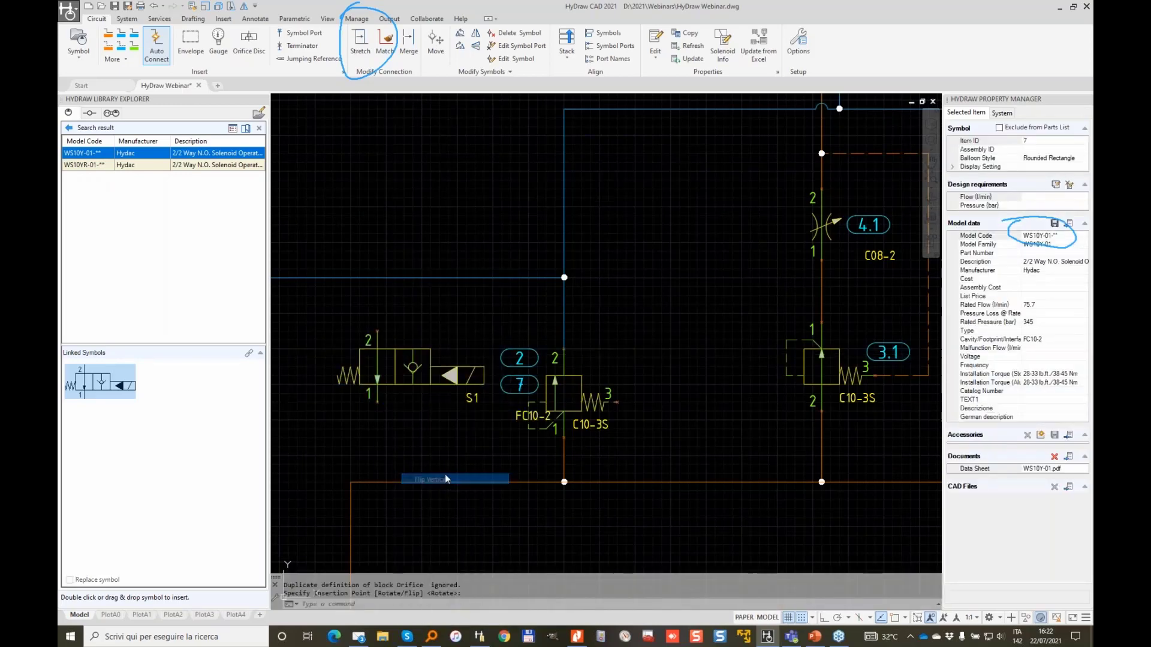
click(479, 365)
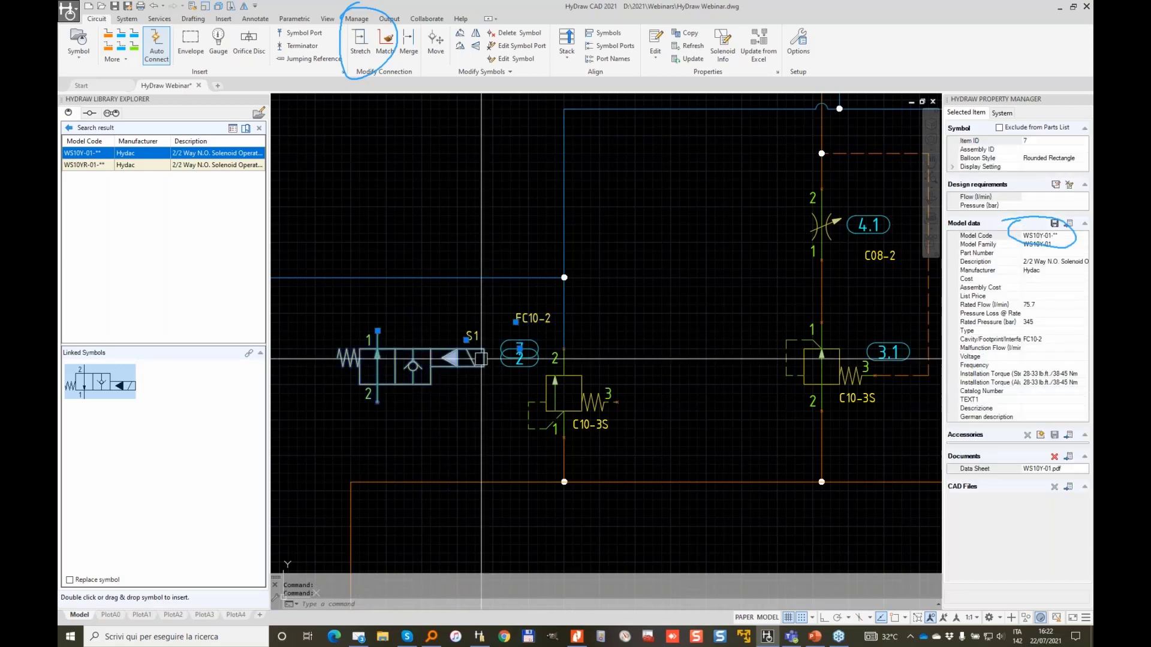
right_click(482, 369)
click(517, 490)
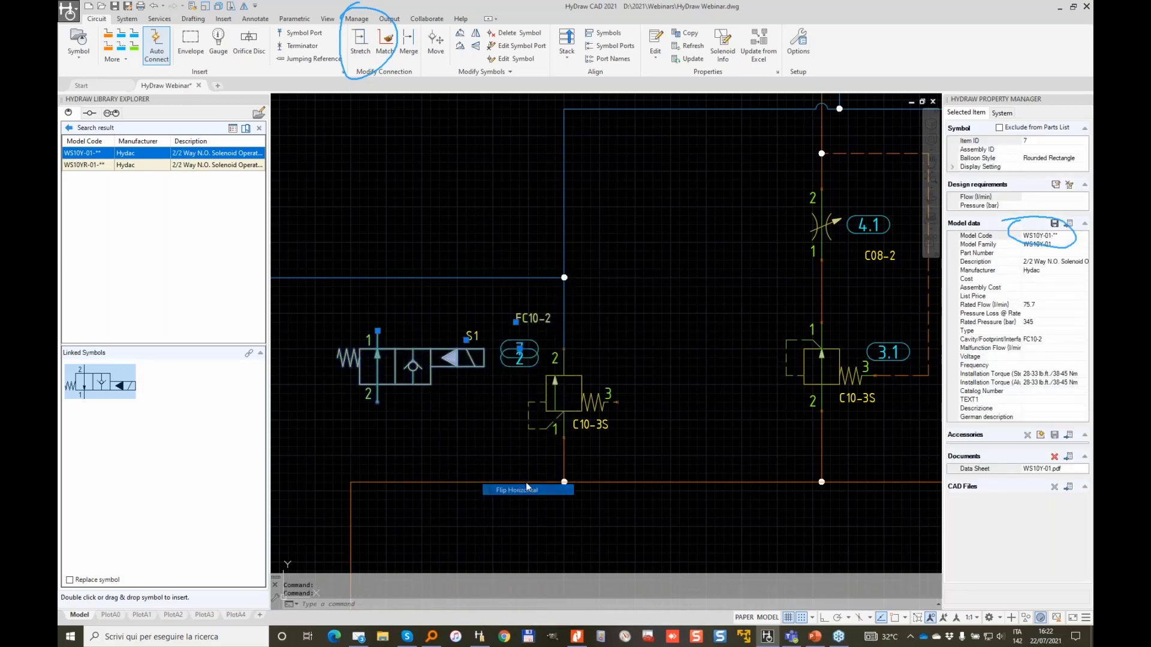
Draw a pressure line from port 2 of solenoid valve 7 down to the main pressure line.
click(108, 33)
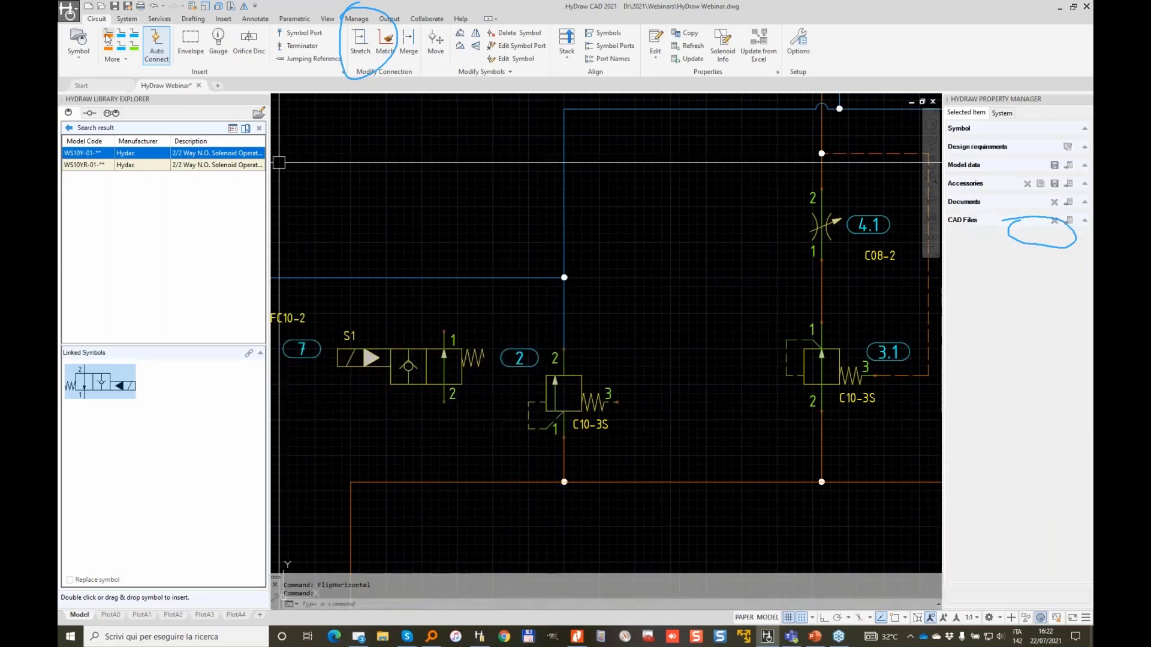
click(445, 402)
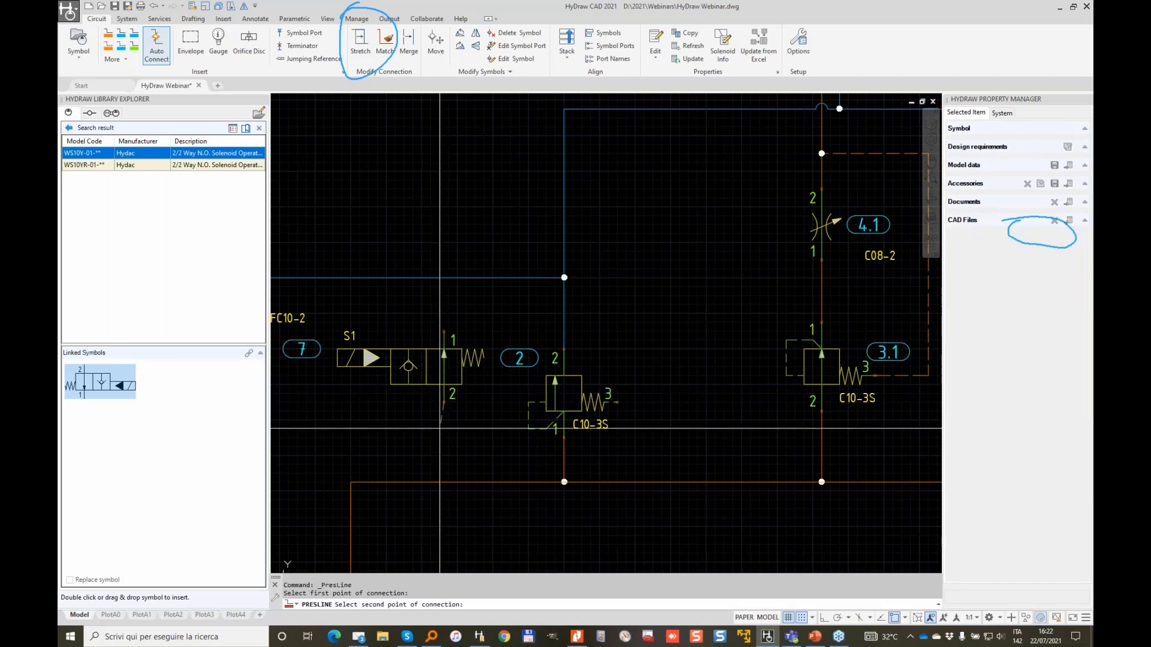
click(449, 482)
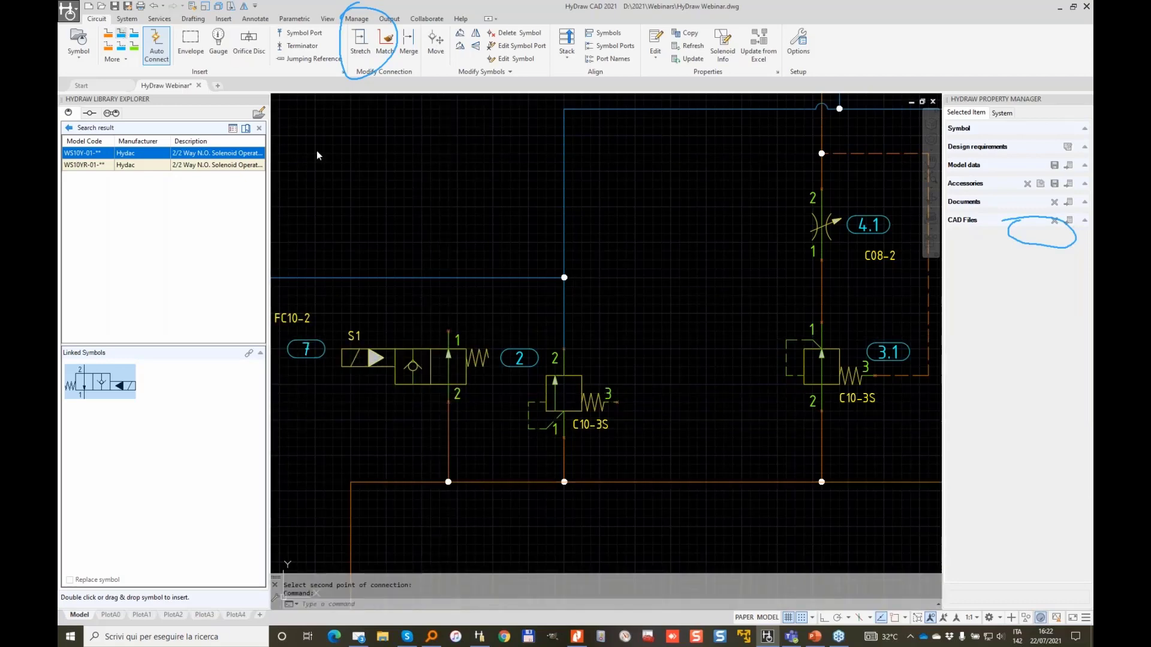
Draw a reservoir line from port 1 of solenoid valve 7 up to the reservoir line above it.
click(123, 34)
click(449, 330)
click(448, 278)
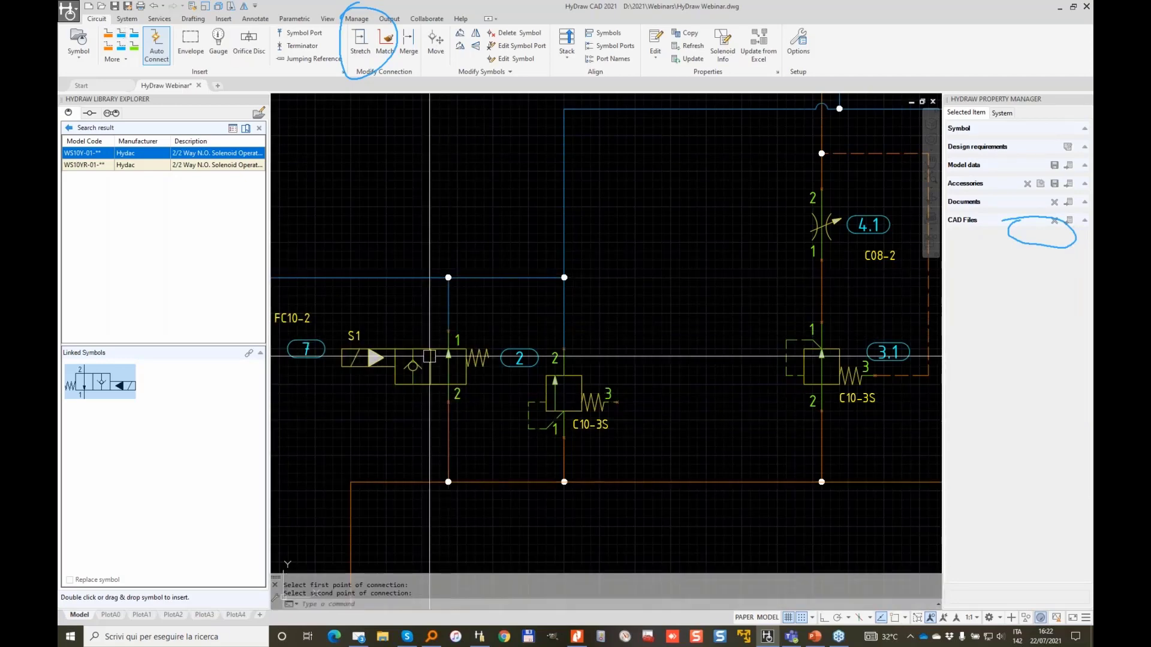
Update solenoid valve 7 from Excel with model code WS10Y-01-C-N, including all items.
click(426, 355)
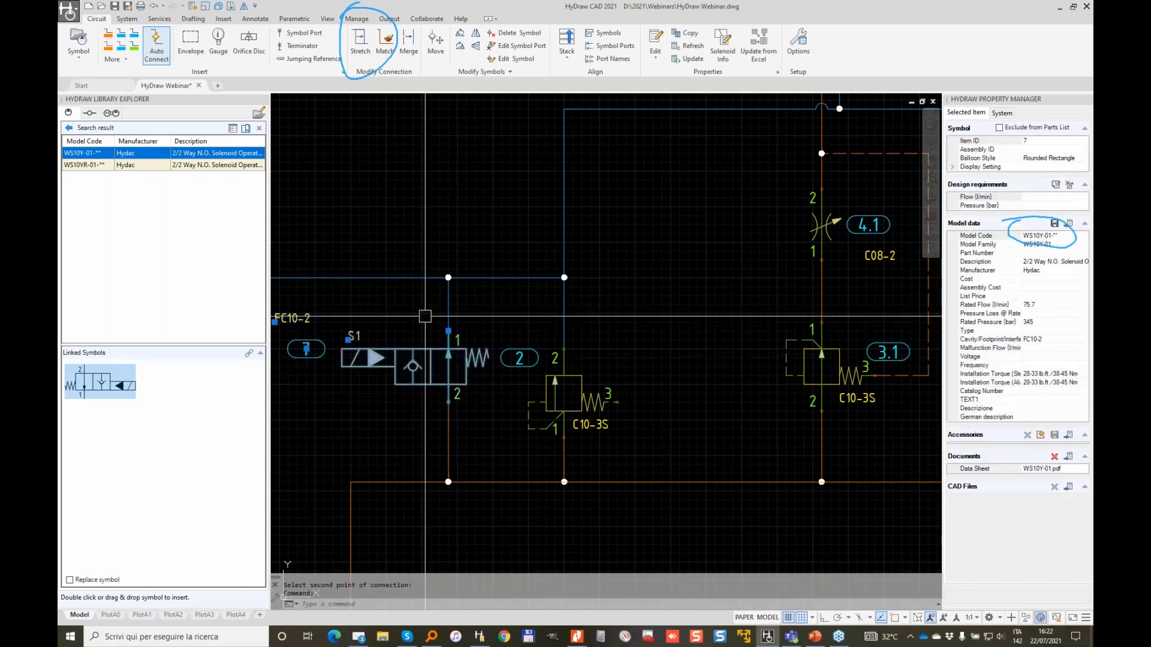
click(759, 39)
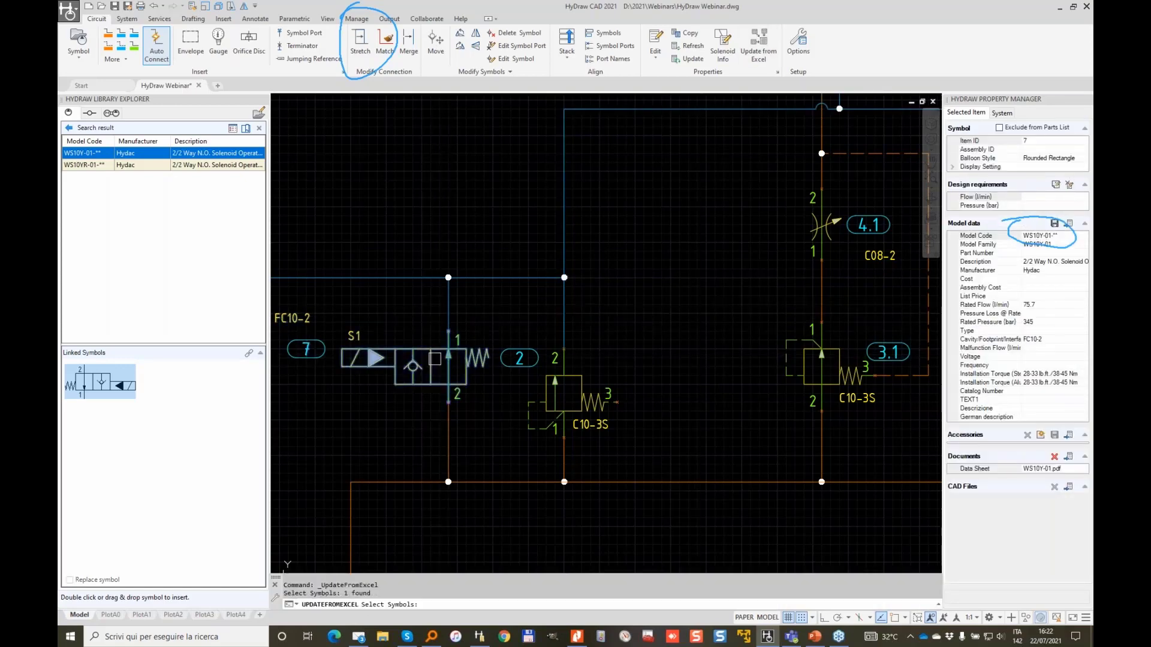
text(I)
key(Return)
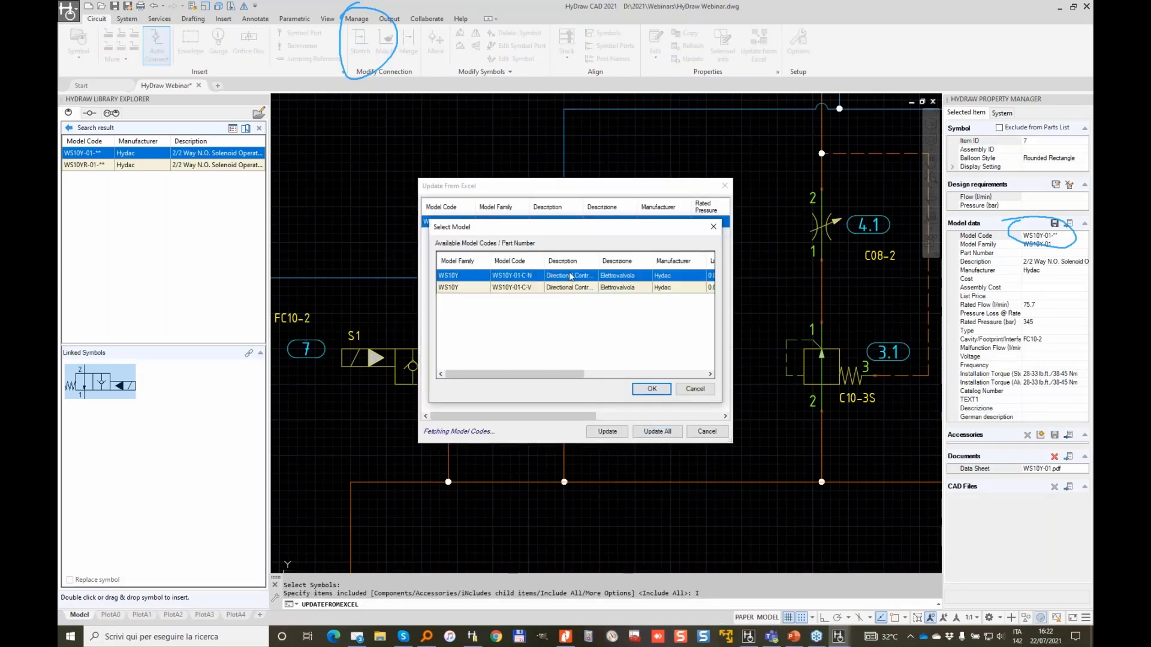
click(665, 391)
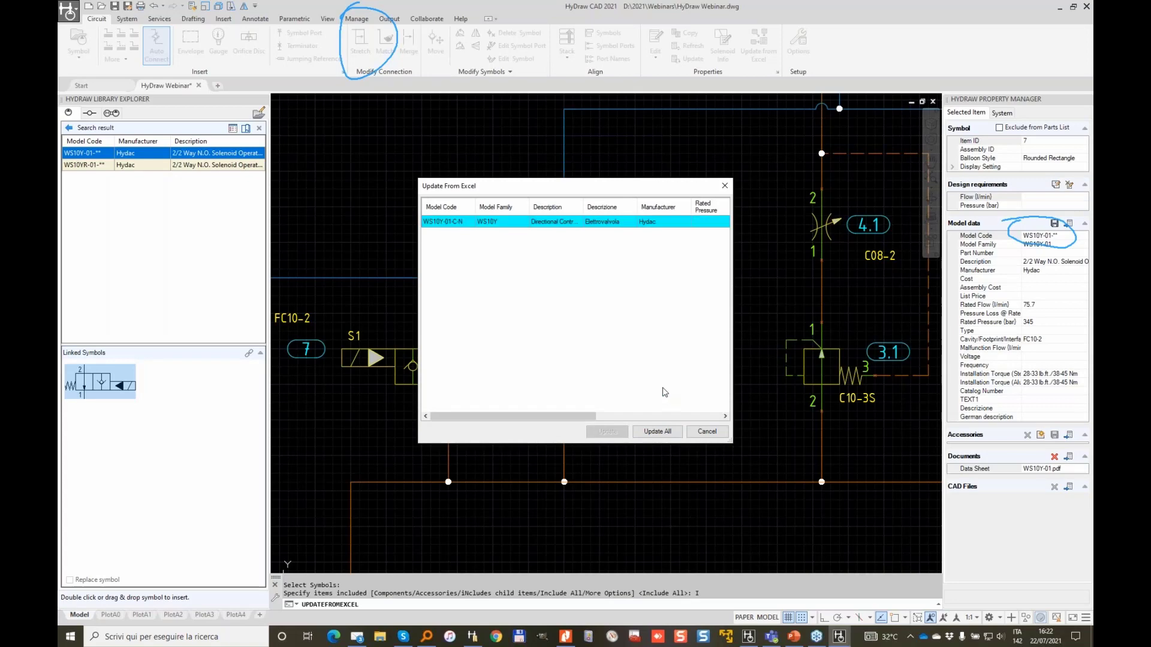
click(657, 432)
Open solenoid valve 7's data sheet WS10Y-01.pdf, look up the coil type in its specifications, and close it.
middle_drag(367, 354, 517, 329)
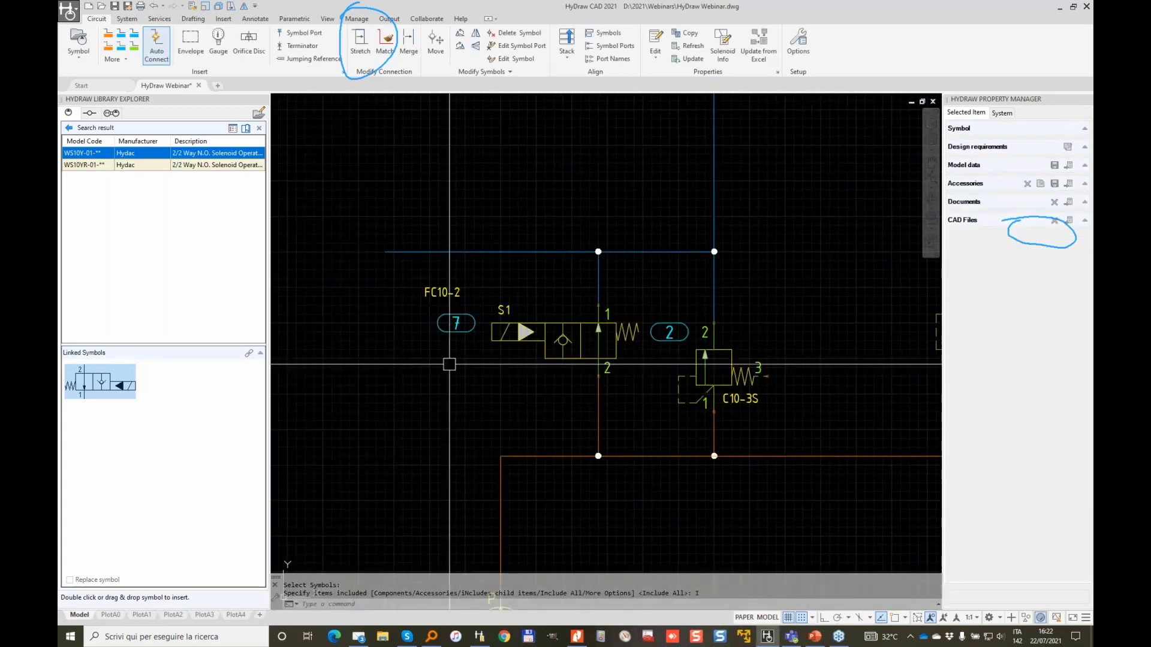
click(561, 340)
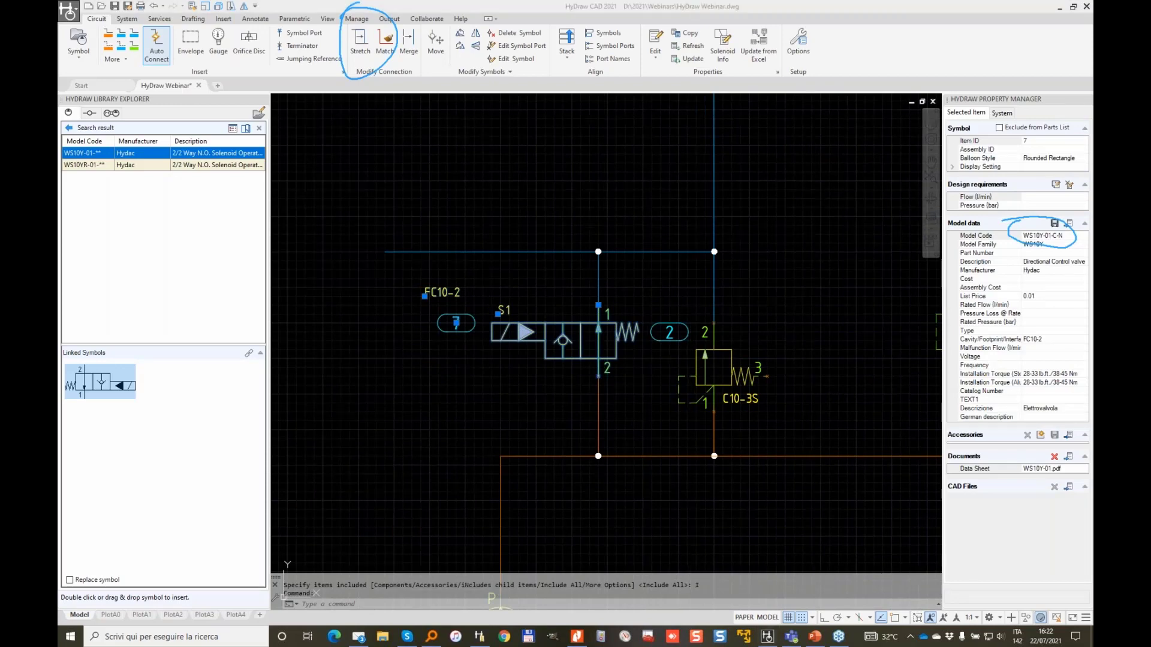
mouse_move(981, 457)
mouse_down()
mouse_move(1090, 470)
mouse_move(990, 453)
mouse_up()
double_click(1082, 470)
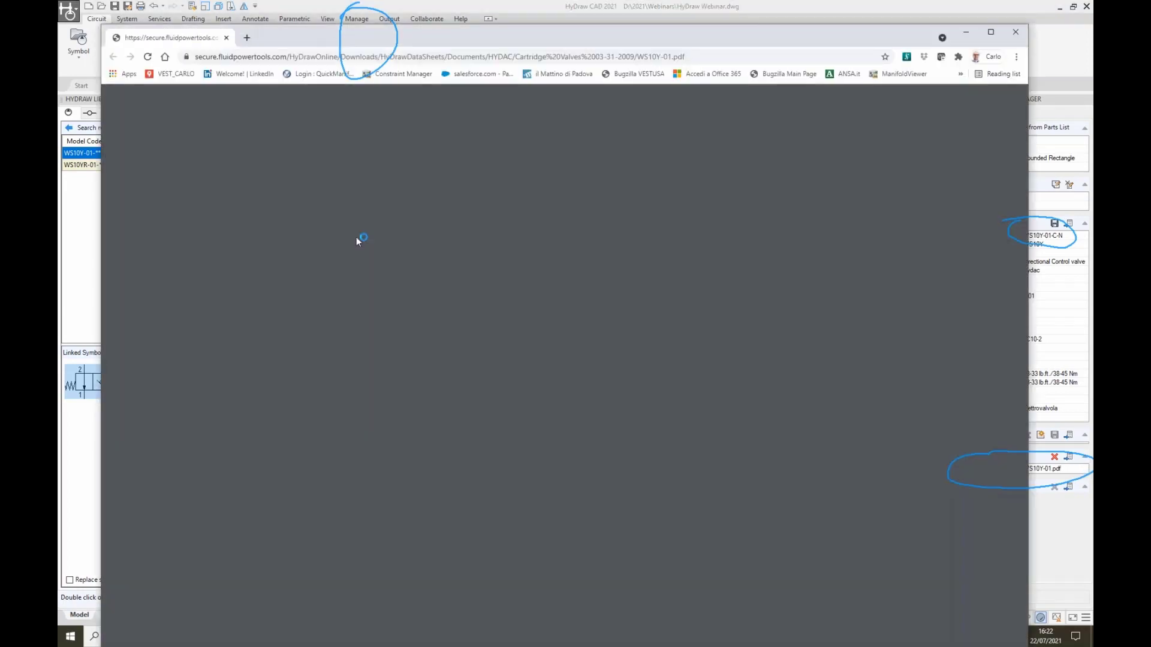
scroll(503, 262, down, 3)
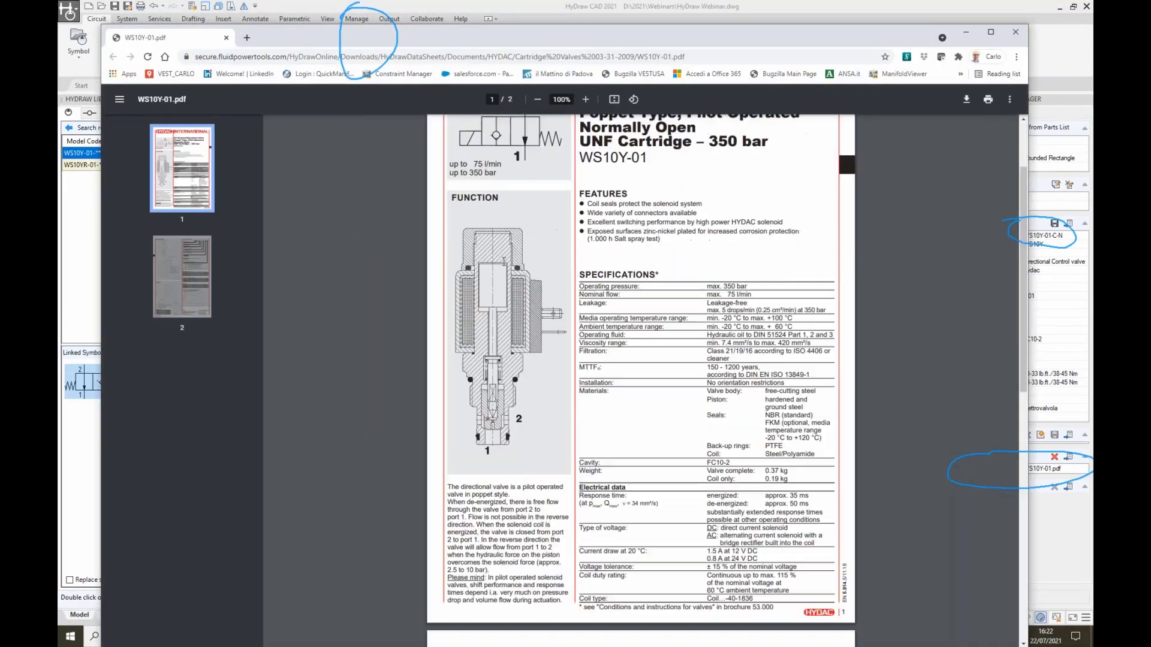
scroll(504, 262, down, 1)
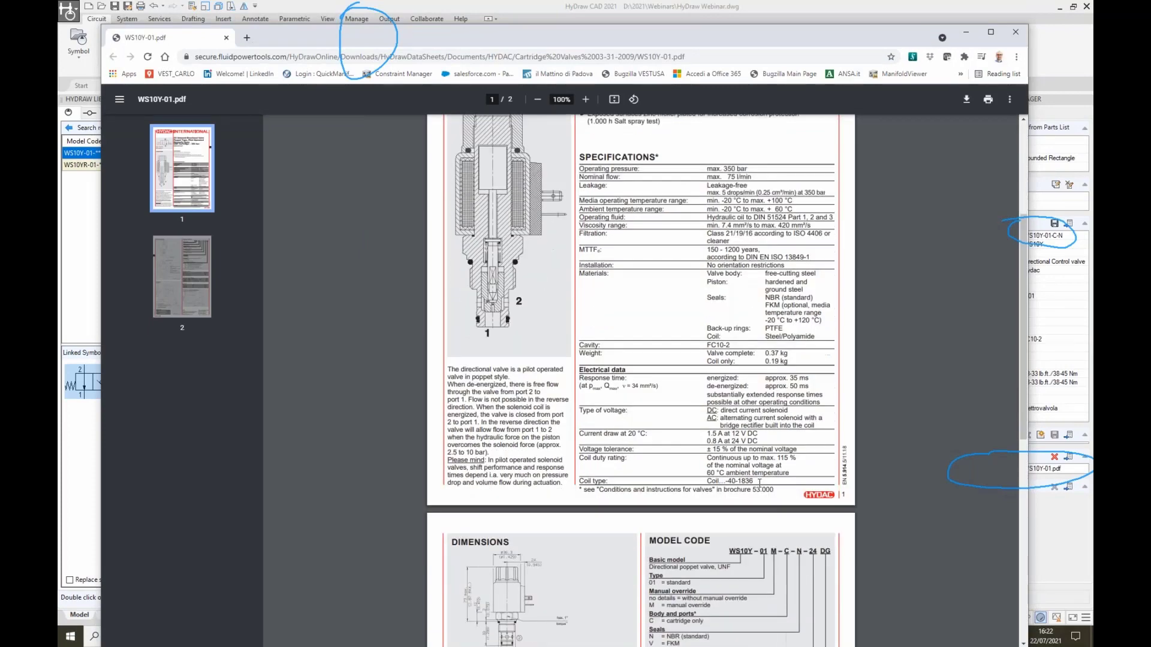
drag(760, 490, 721, 482)
click(1014, 33)
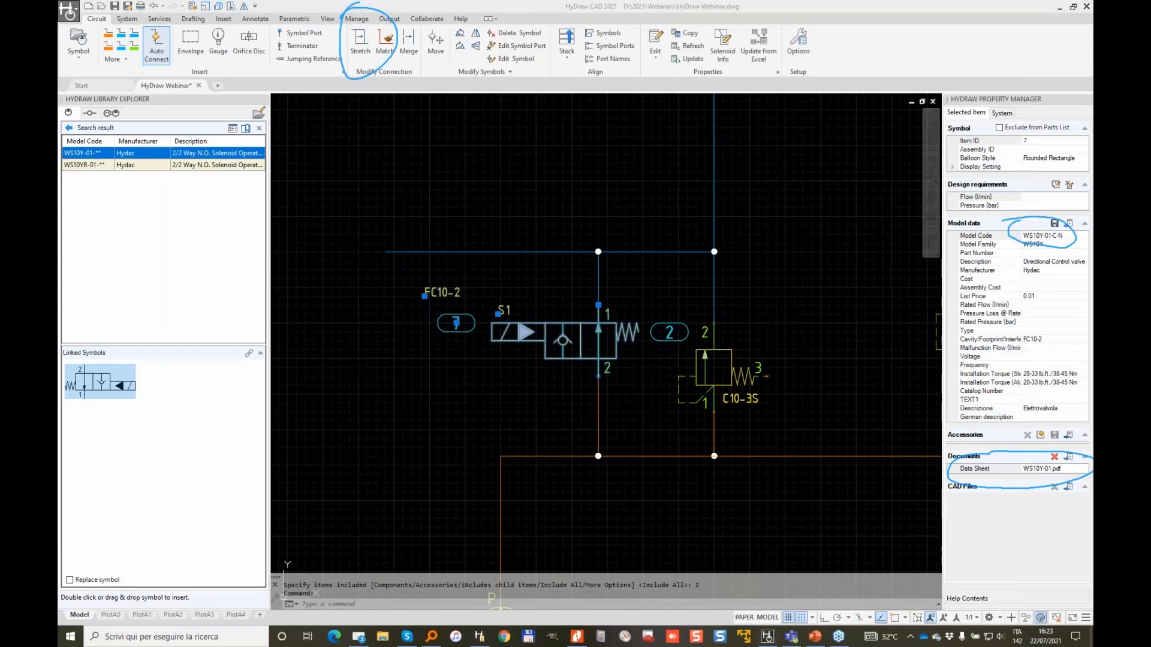
Add a Coil & Electronics accessory to solenoid valve 7.
click(554, 329)
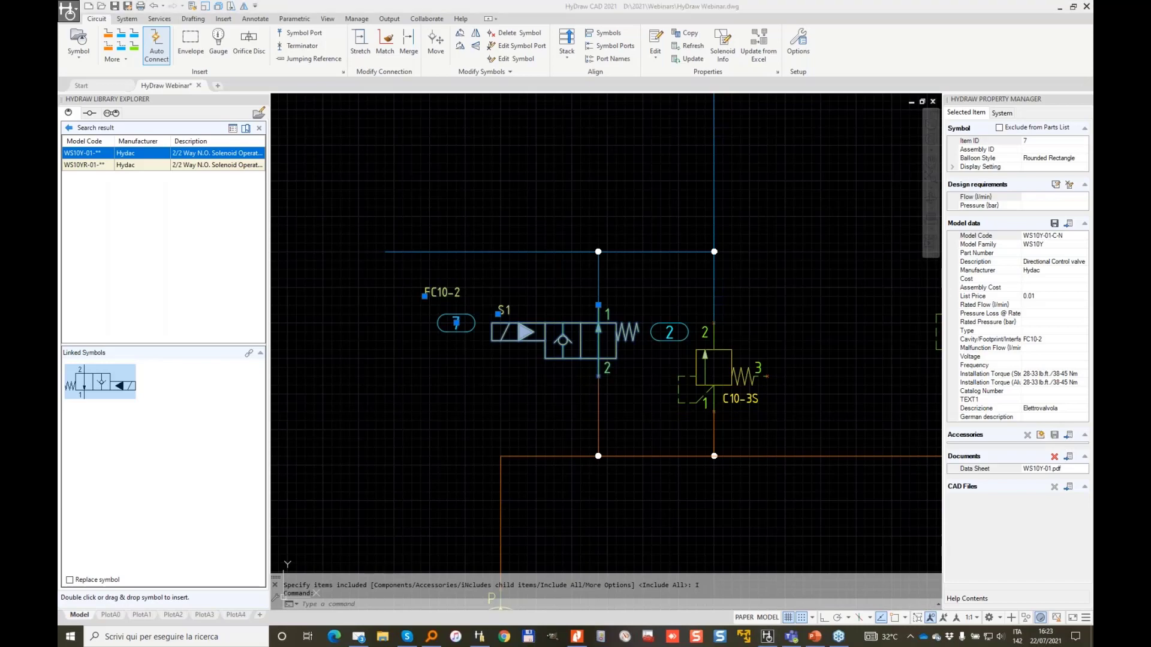
drag(1031, 404, 1014, 415)
click(1042, 440)
click(1041, 435)
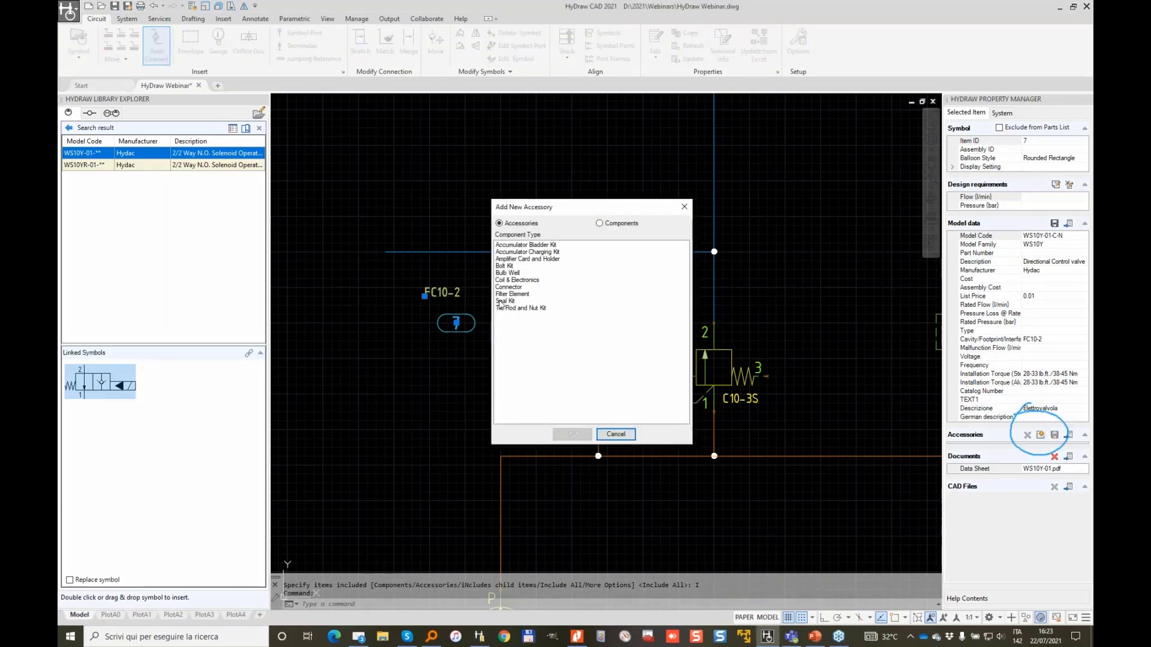
click(528, 288)
click(520, 282)
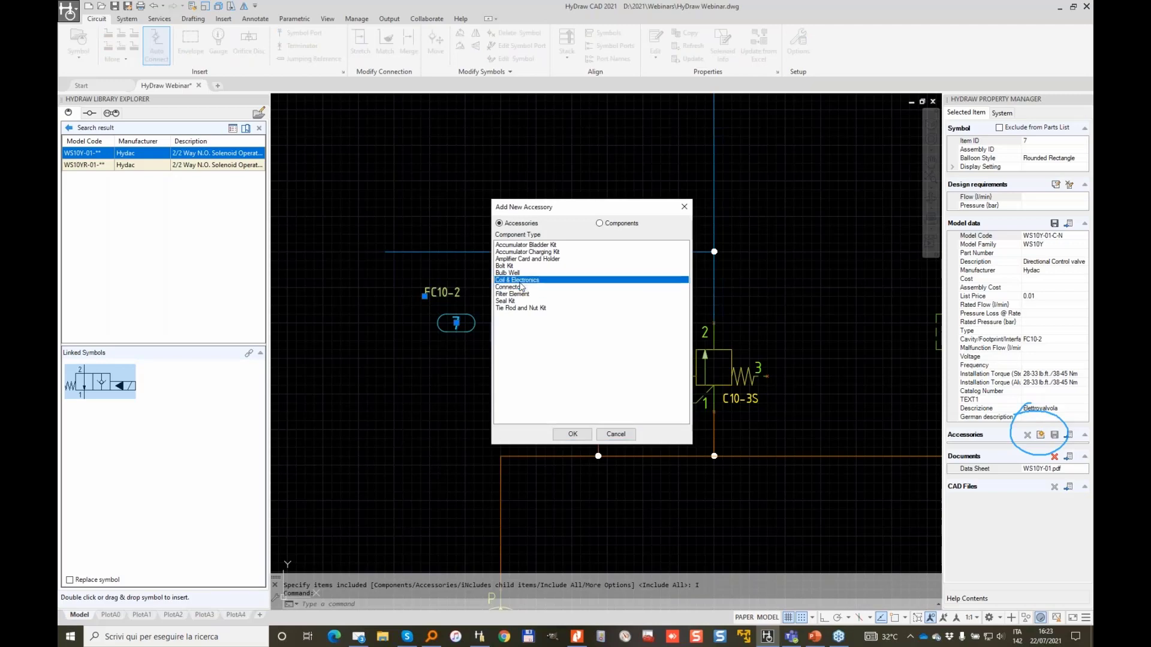
click(572, 434)
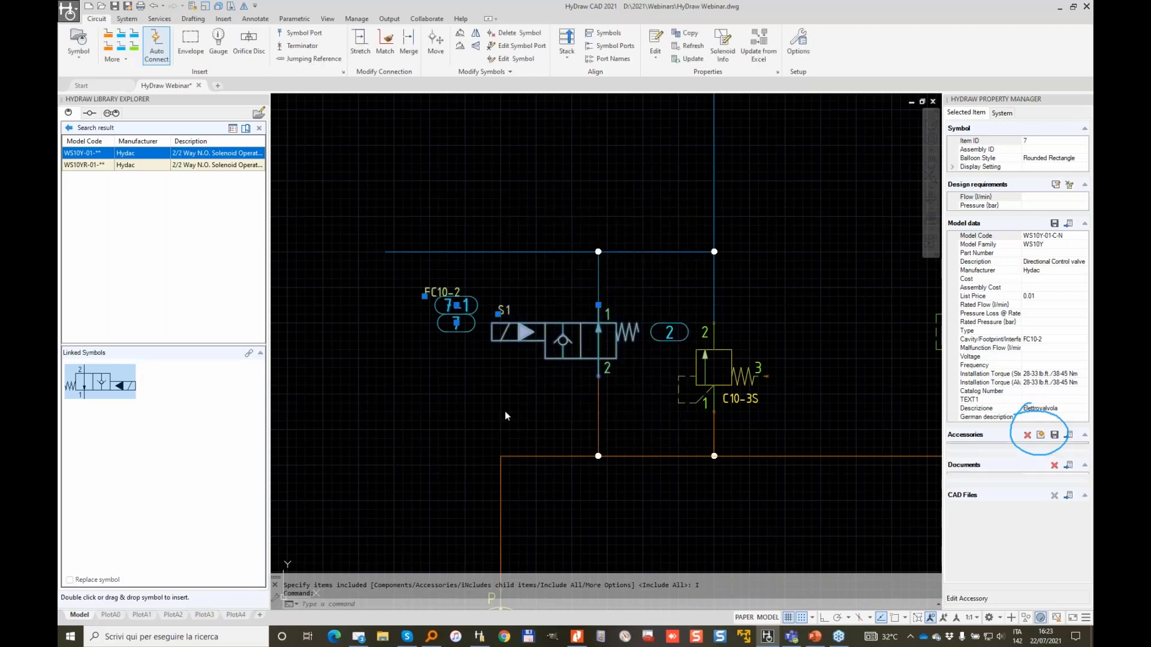
Move valve 7's FC10-2 cavity label to just below the solenoid part of the symbol.
scroll(452, 307, up, 4)
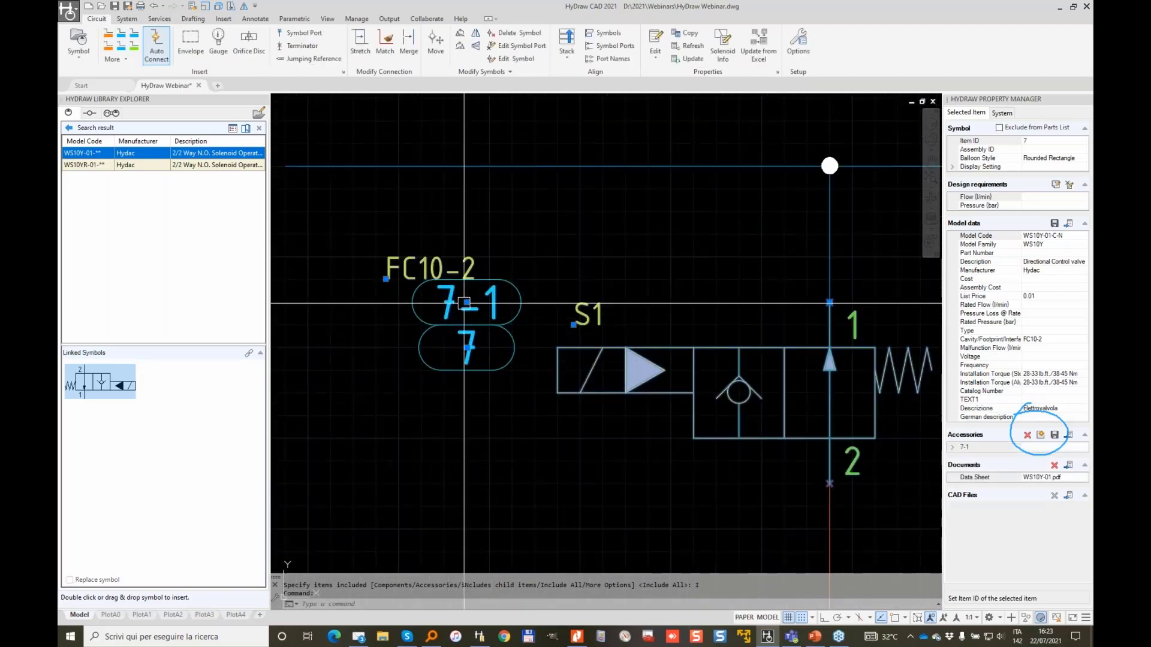
click(386, 280)
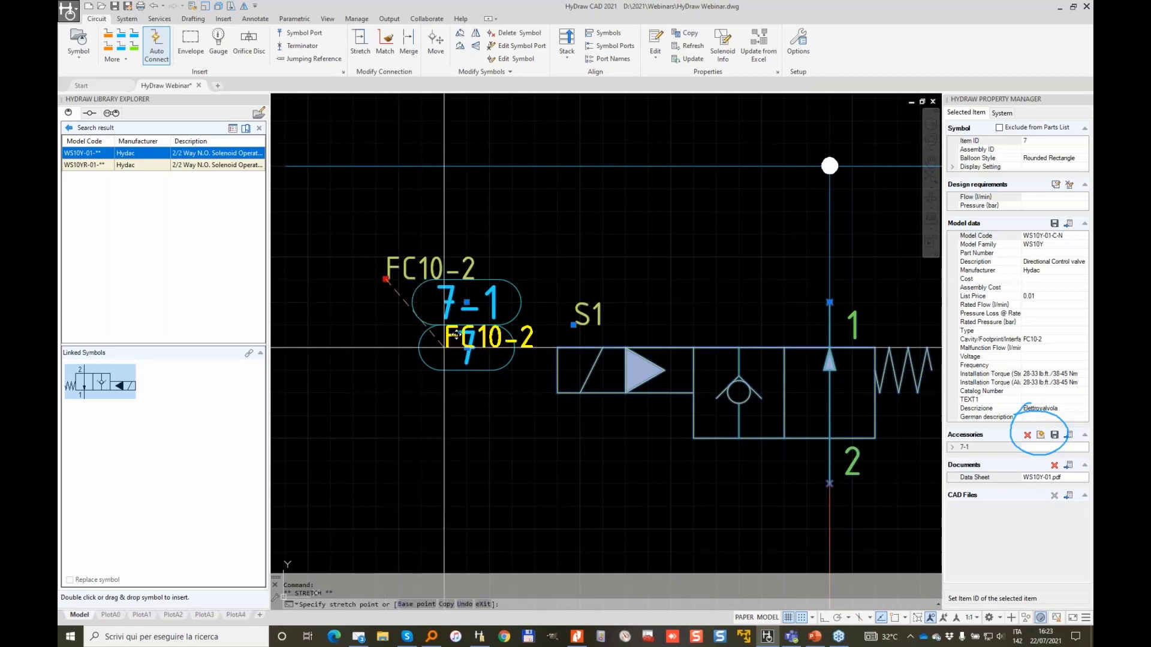
click(580, 438)
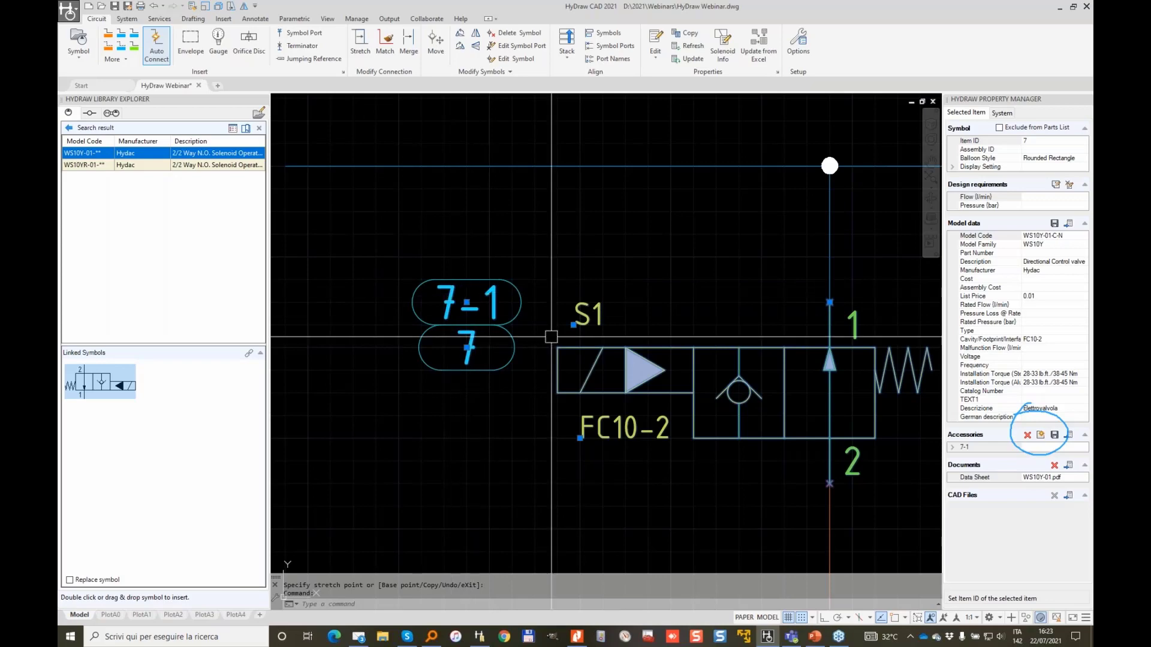
Set the model code of valve 7's accessory 7-1 to %40-1836.
click(954, 449)
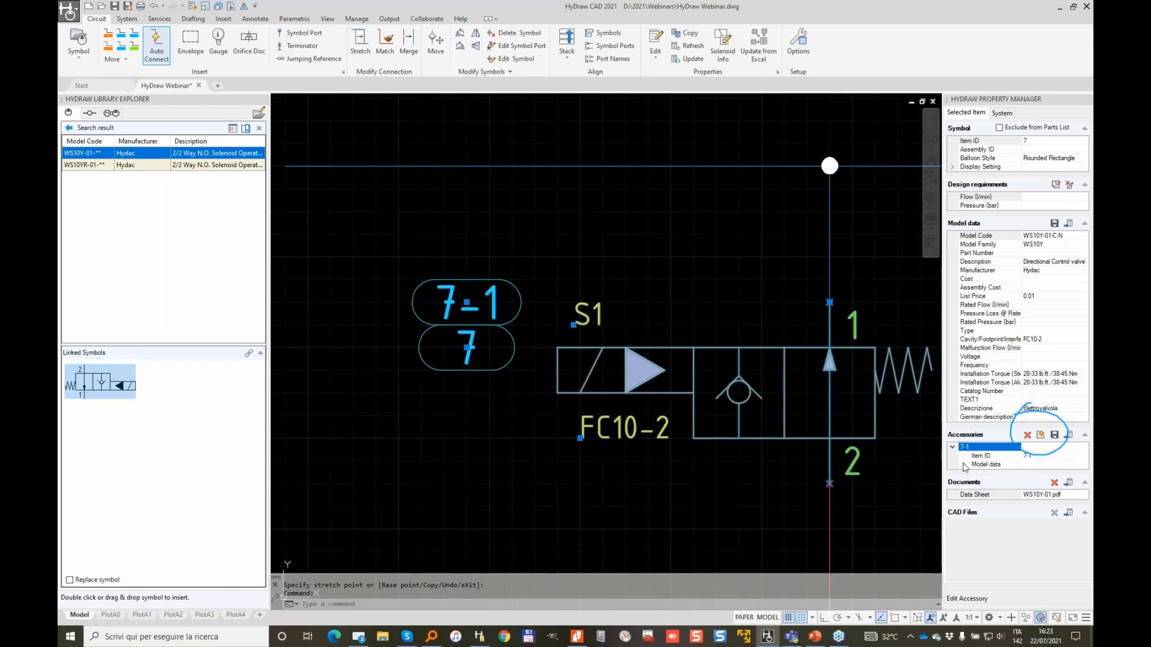
click(964, 465)
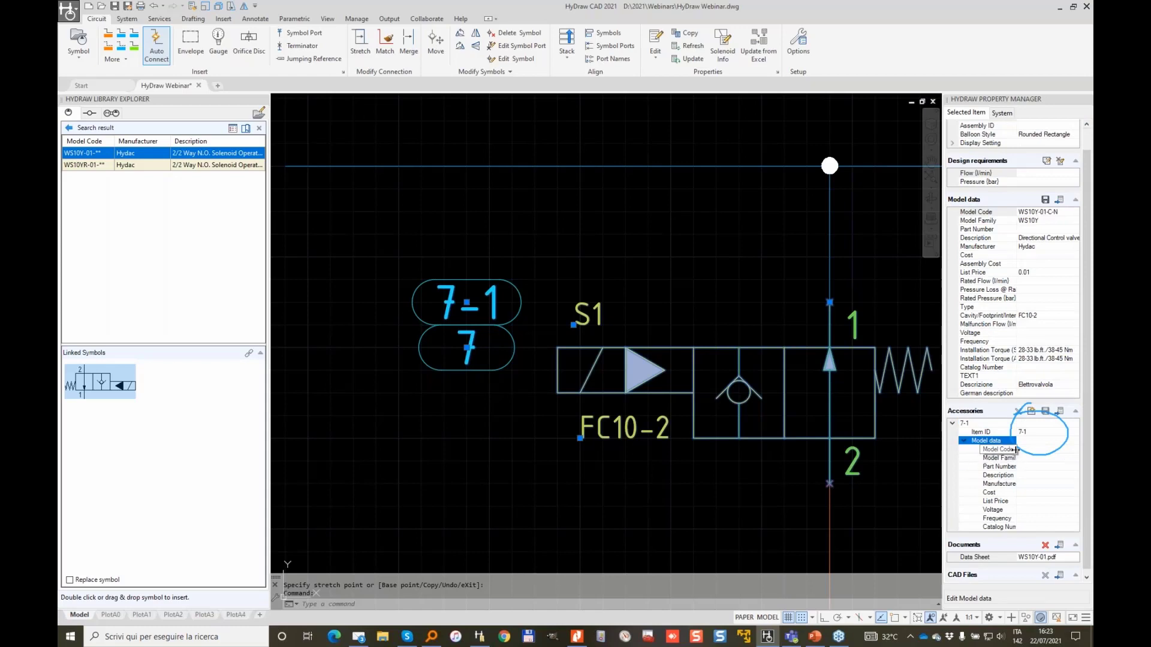
click(1041, 451)
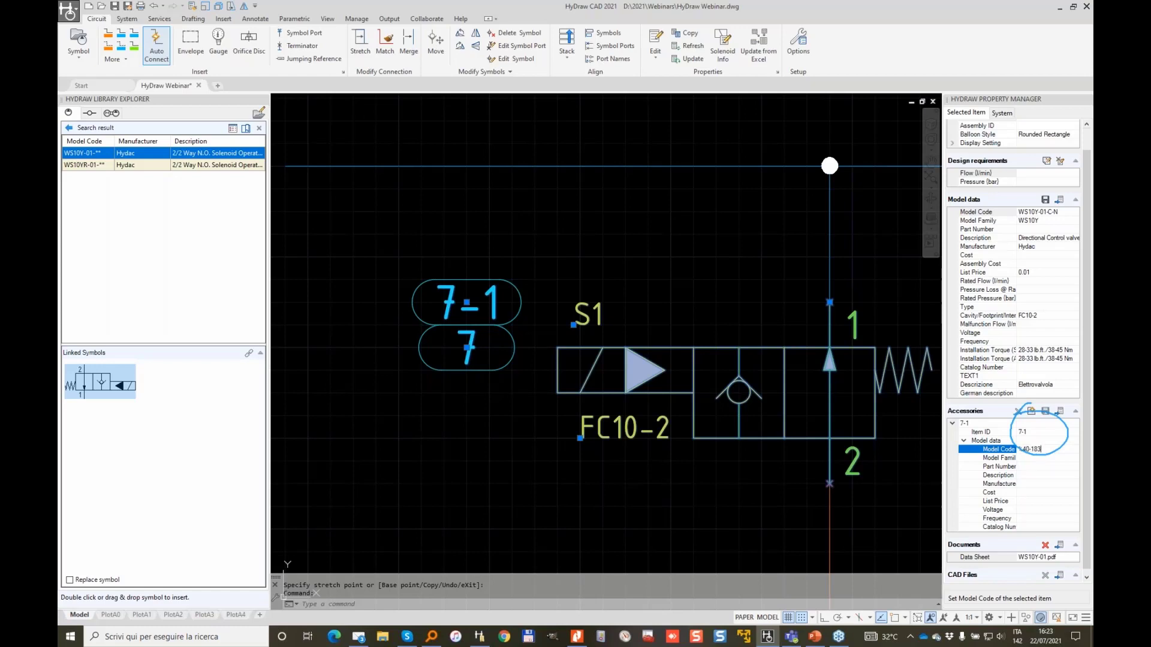
click(1027, 450)
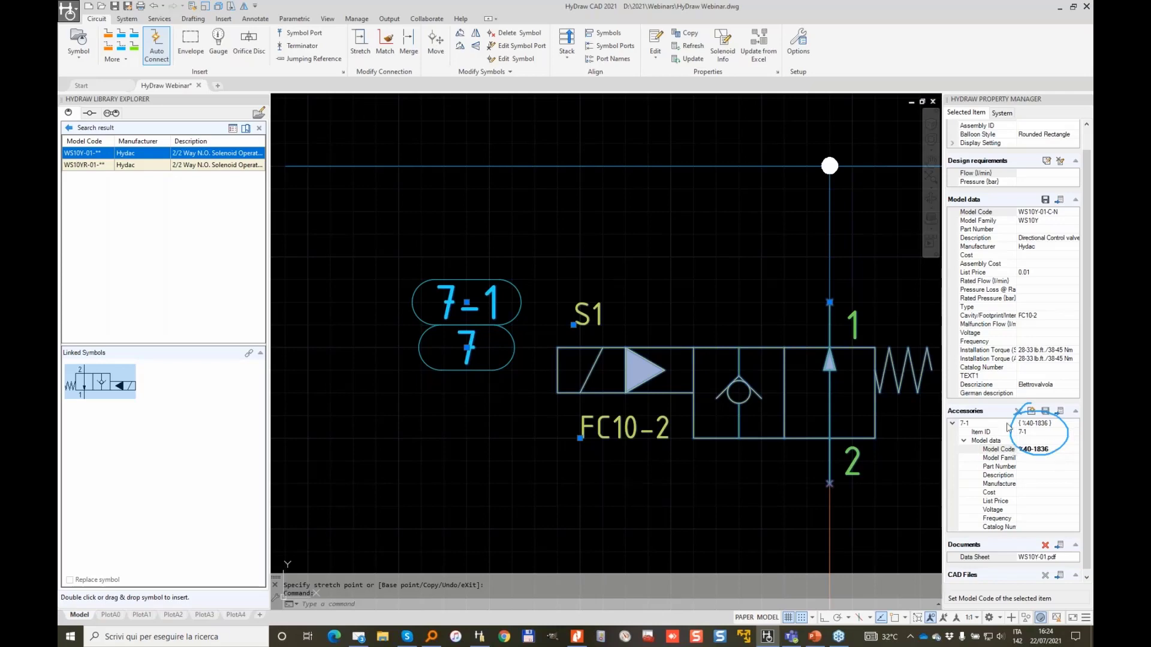
Update valve 7 and its accessory from Excel with all items included, choosing coil 24DG-40-1836 for the accessory.
click(759, 43)
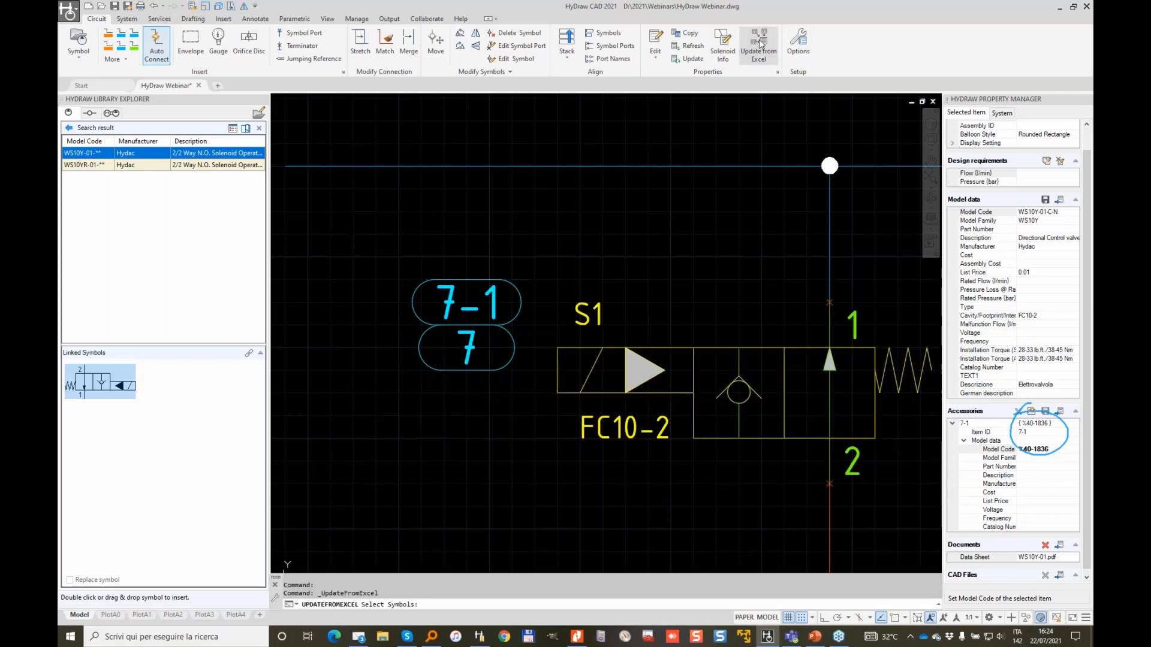
click(719, 274)
click(550, 458)
key(Return)
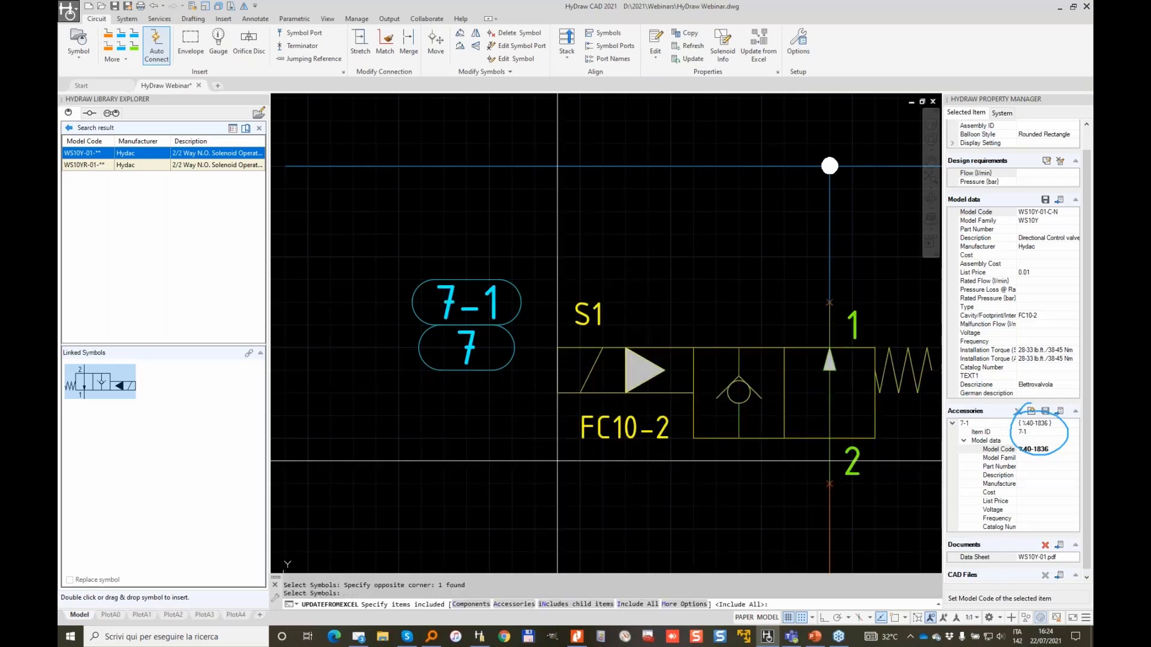
click(641, 607)
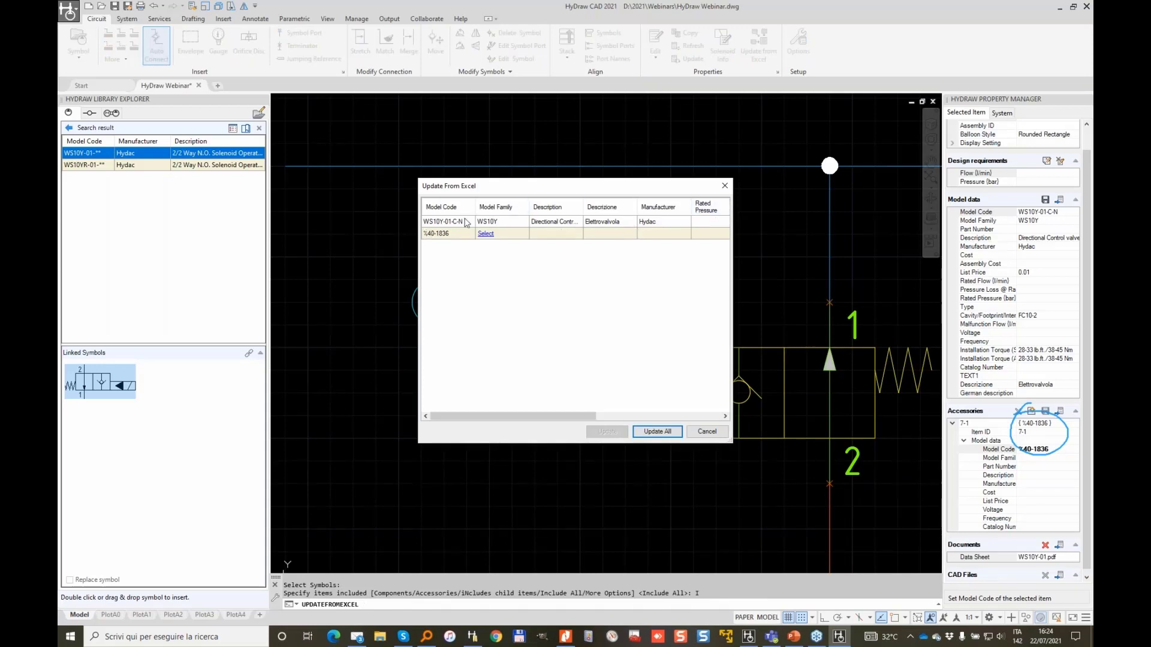
click(485, 233)
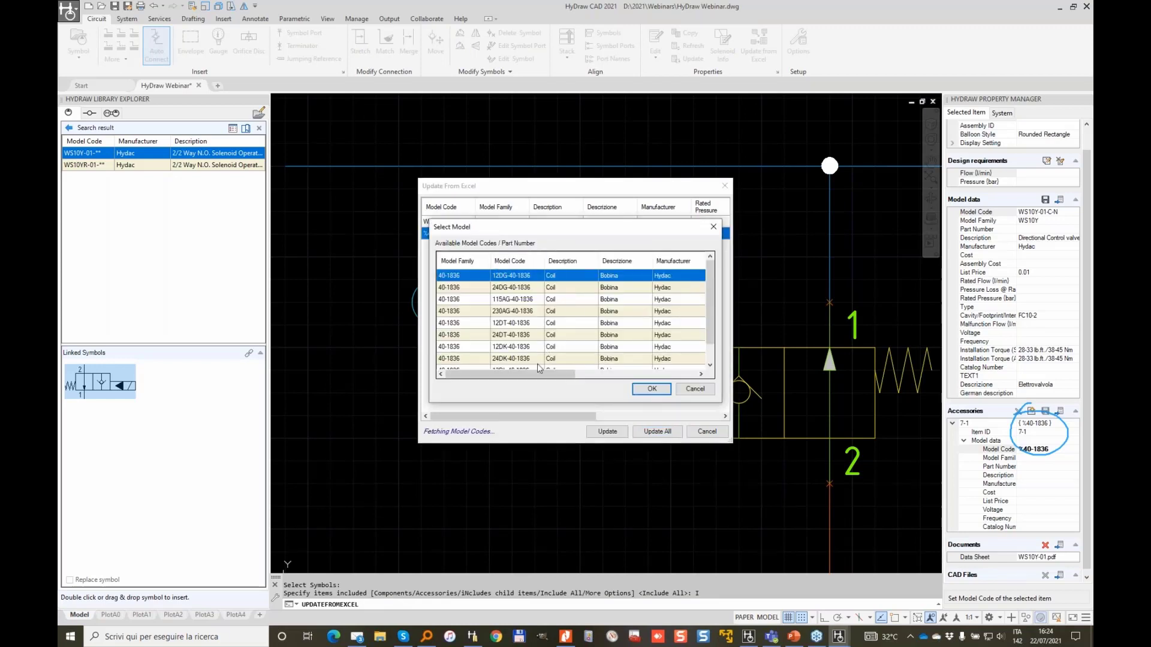
drag(573, 374, 480, 378)
click(459, 287)
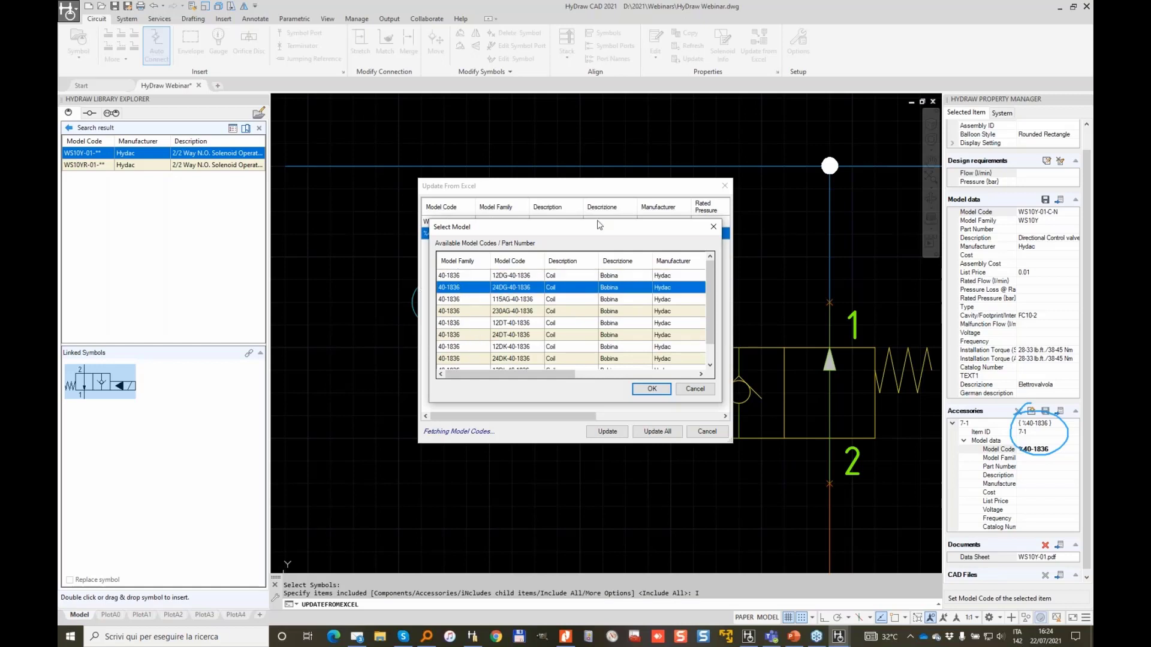
click(652, 388)
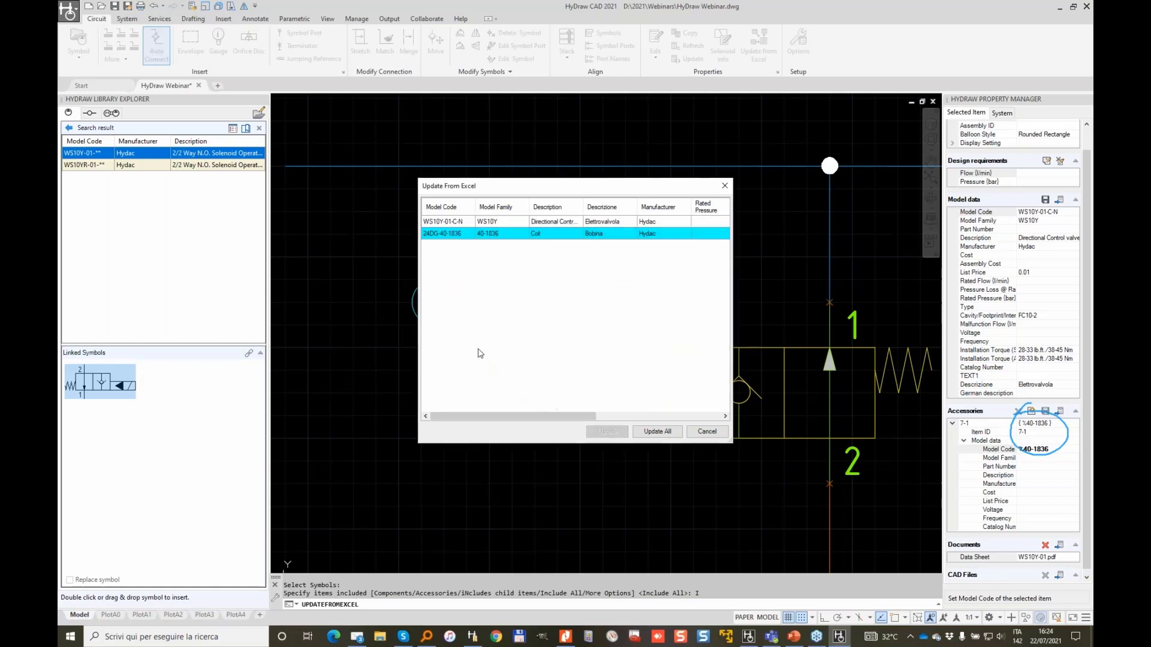
click(663, 431)
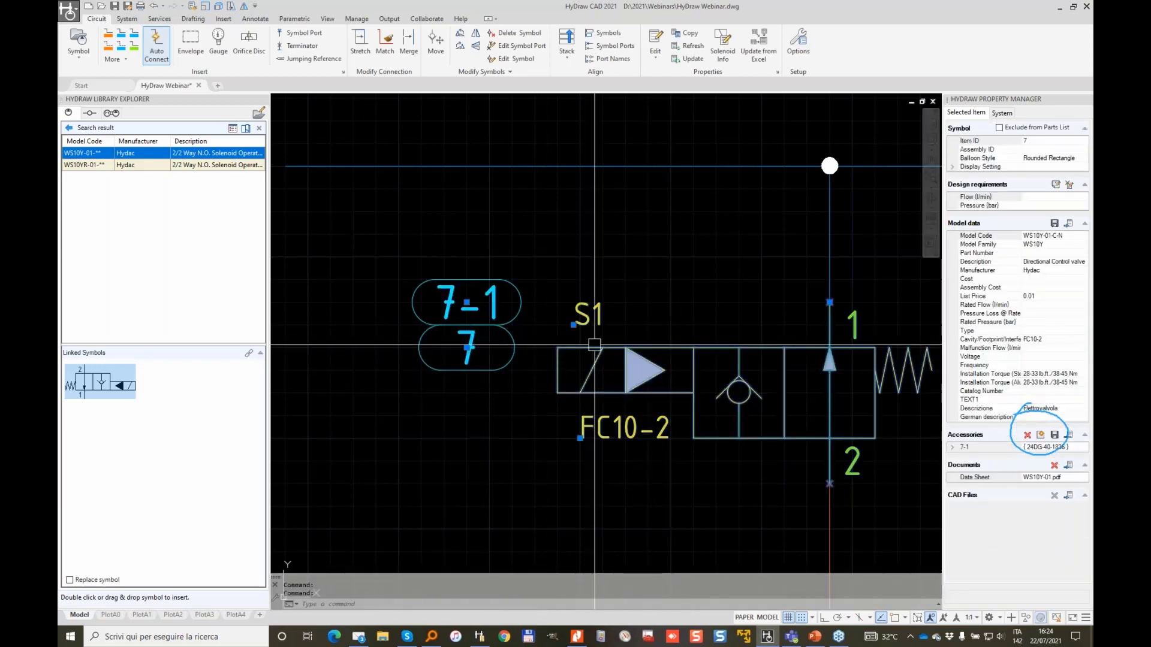
Expand accessory 7-1's model data and save the accessory to the HyDraw library.
click(952, 448)
double_click(975, 465)
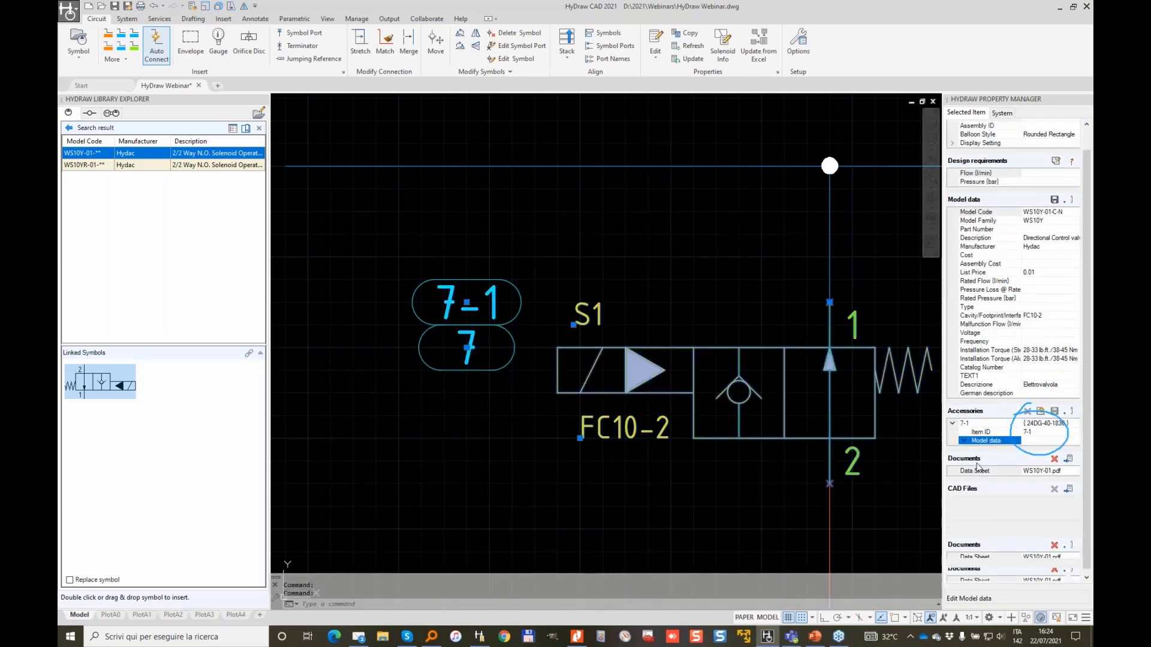
click(1054, 476)
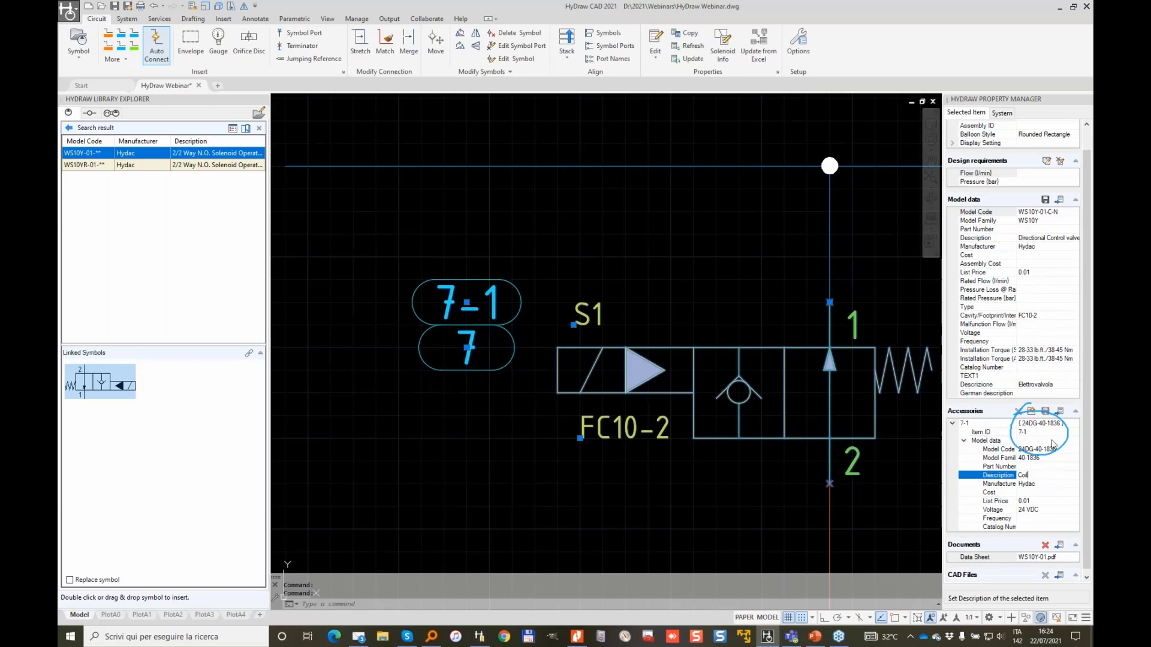
click(1005, 432)
key(Up)
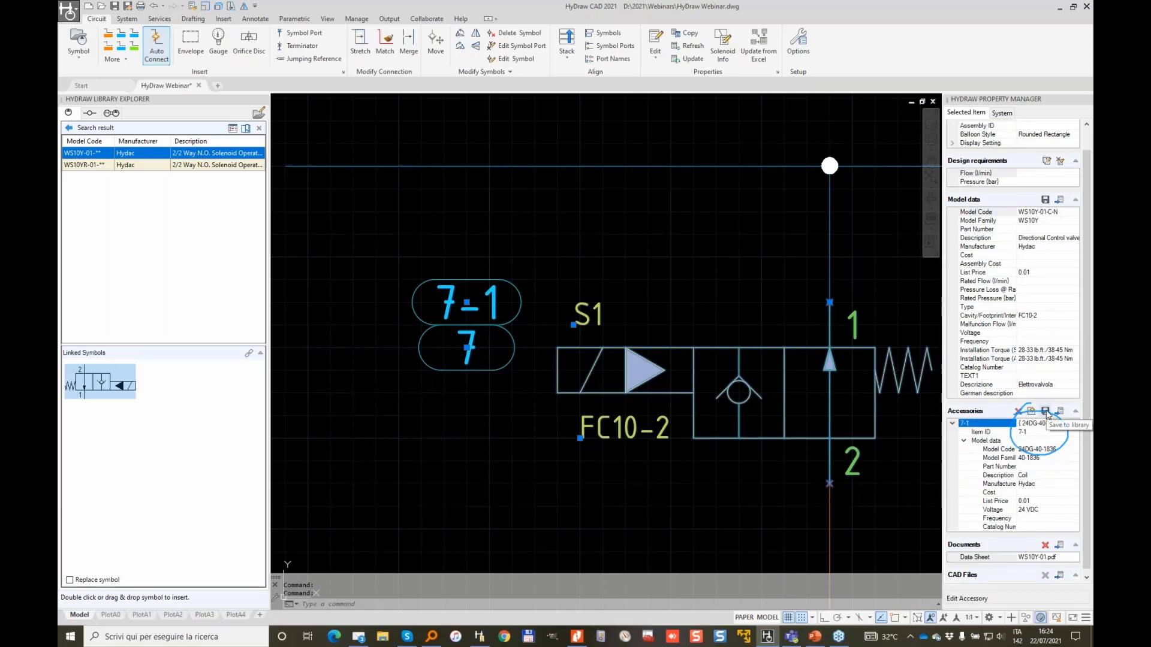
click(1046, 412)
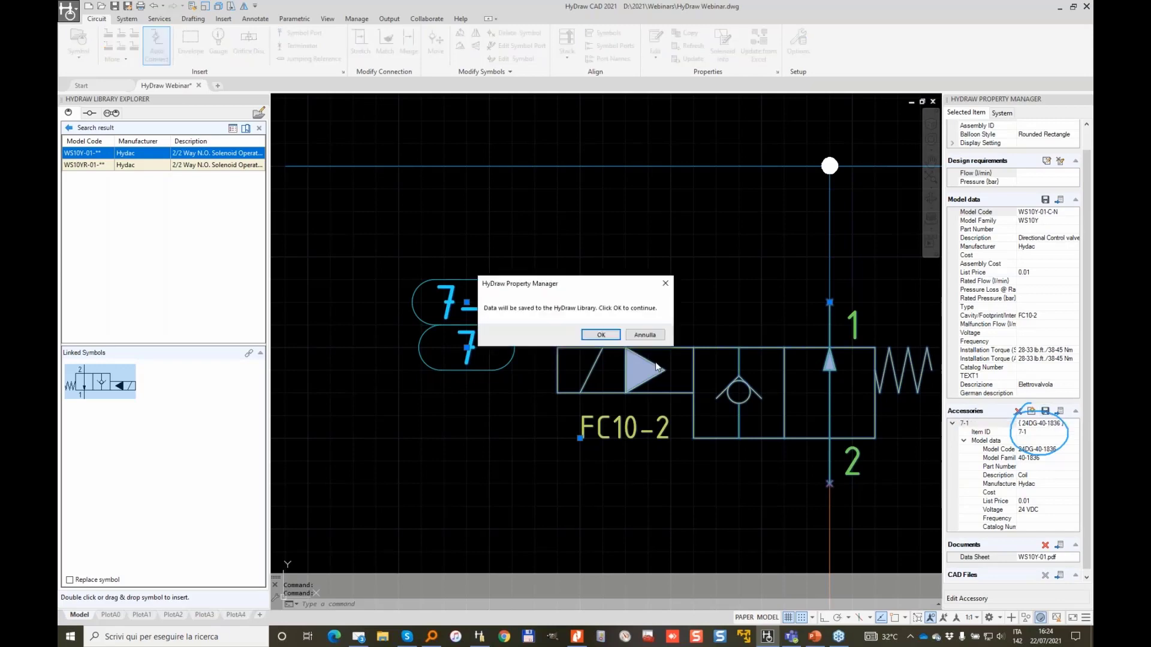
click(603, 337)
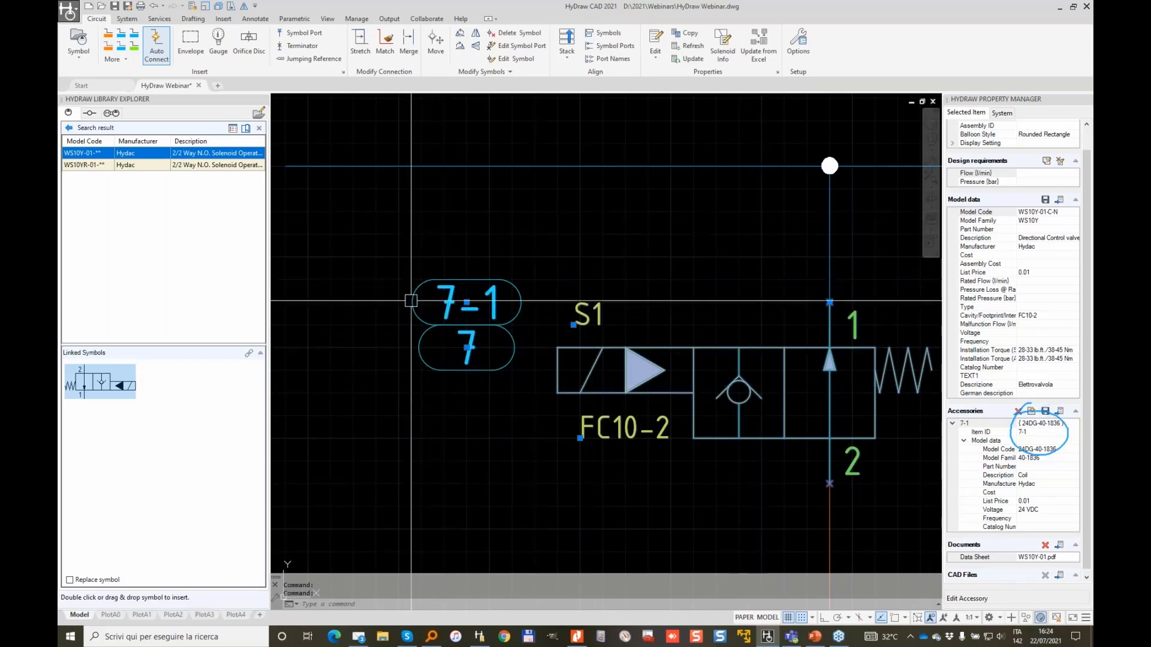
click(1060, 467)
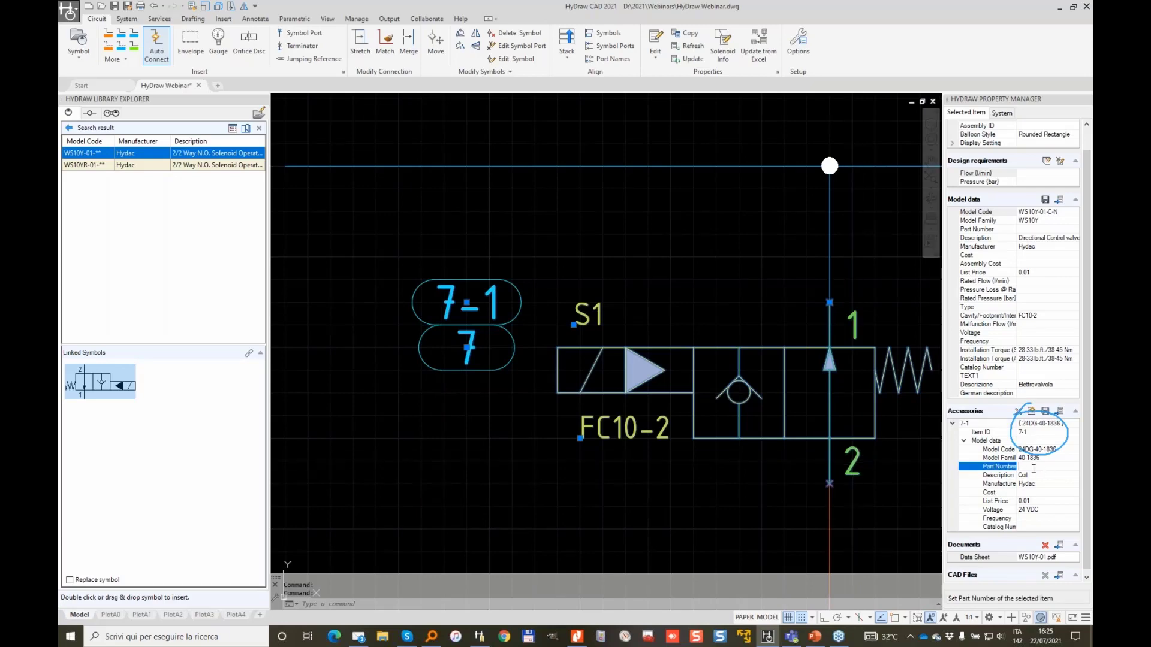
key(BackSpace)
key(BackSpace)
key(BackSpace)
key(BackSpace)
key(BackSpace)
key(BackSpace)
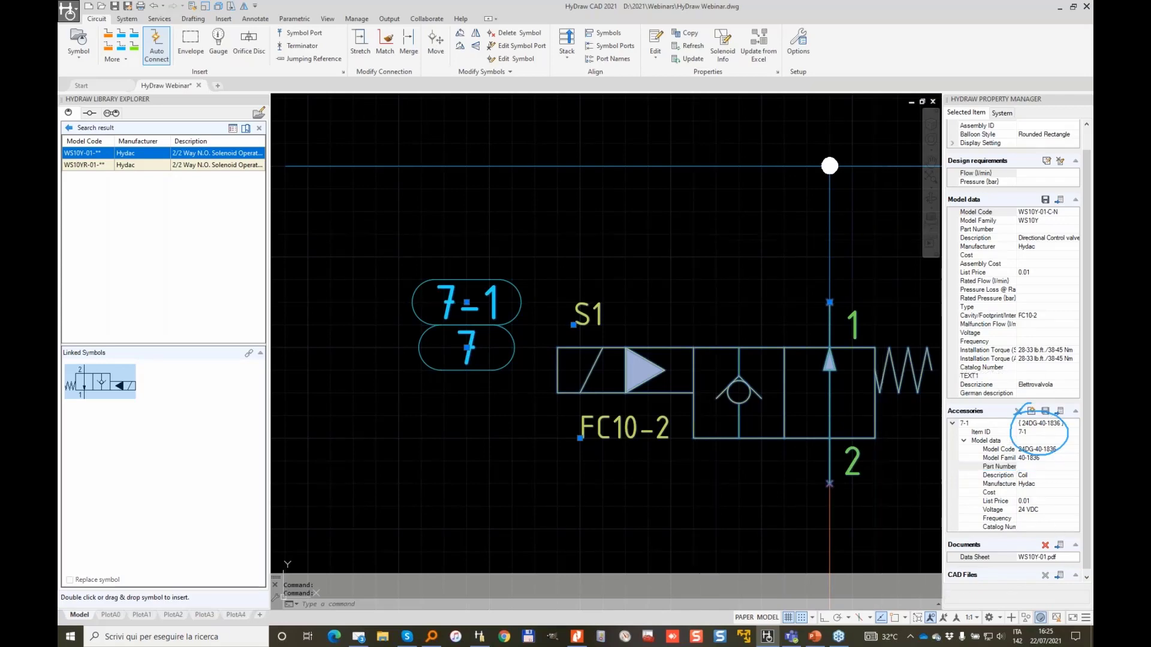
Search the hydraulic symbol library for "cyl" and open the Double-Acting cylinder group.
key(Escape)
key(Escape)
key(alt+Tab)
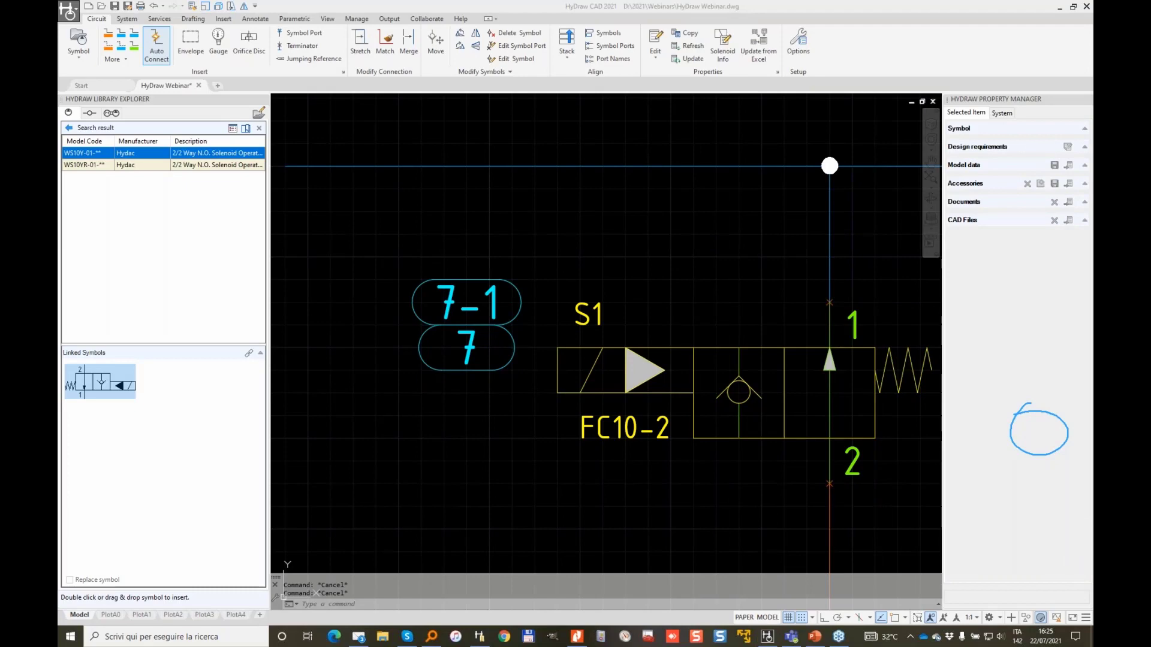
scroll(644, 246, down, 8)
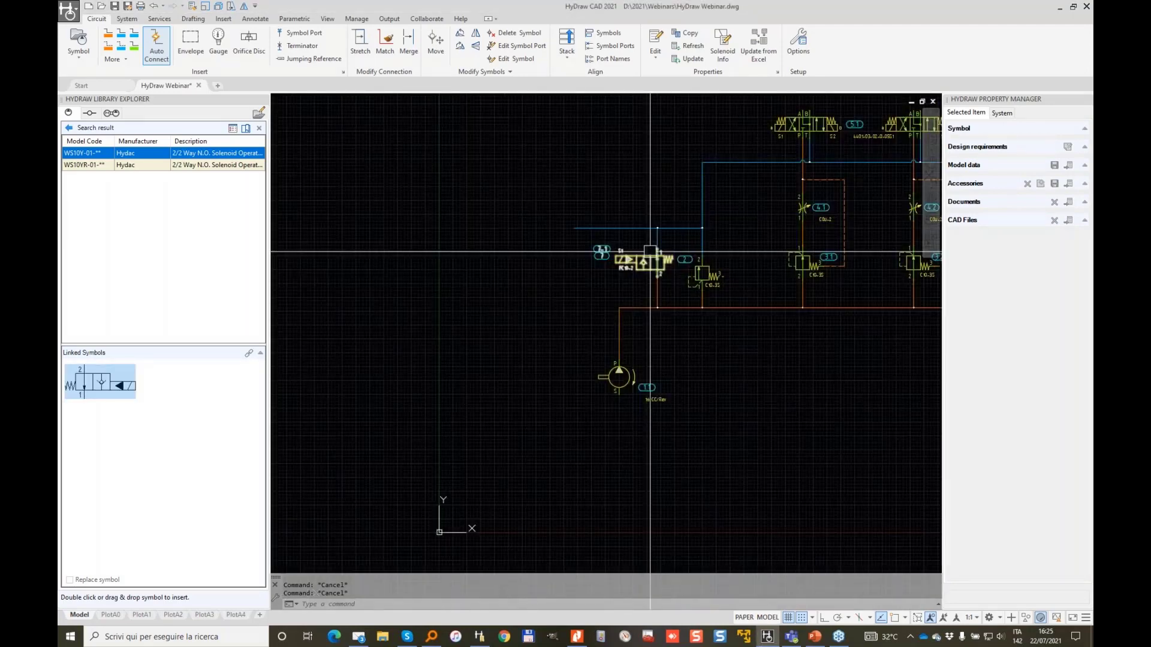
middle_drag(650, 252, 413, 325)
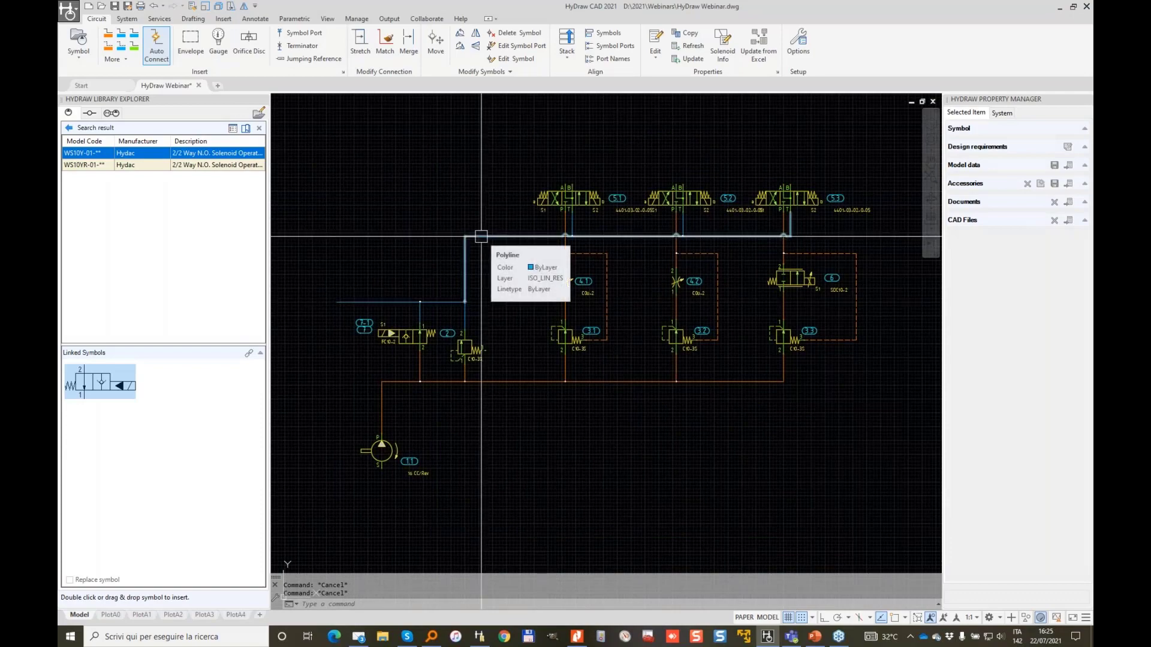
scroll(577, 167, up, 2)
middle_drag(577, 166, 471, 296)
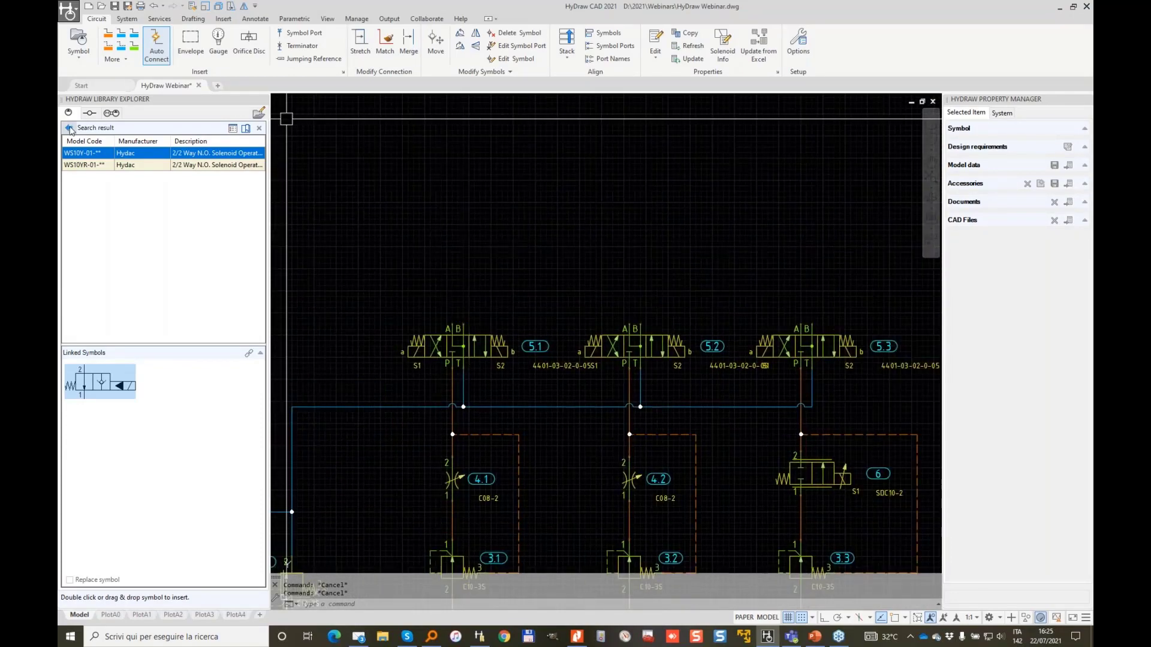
click(260, 128)
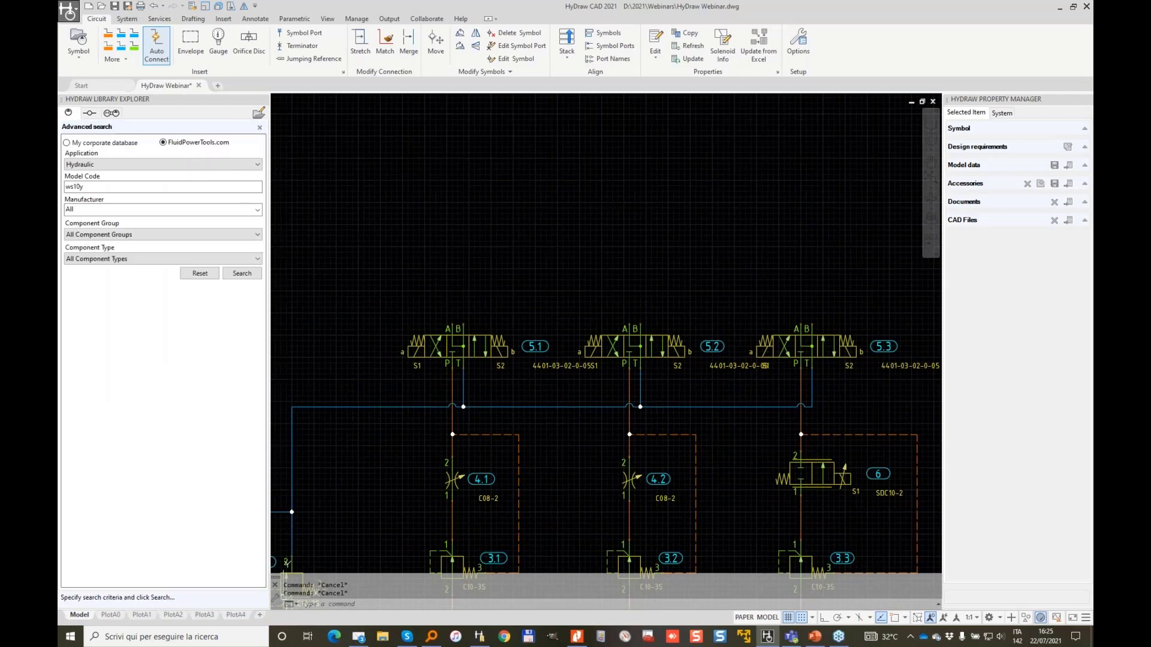
click(260, 129)
click(132, 148)
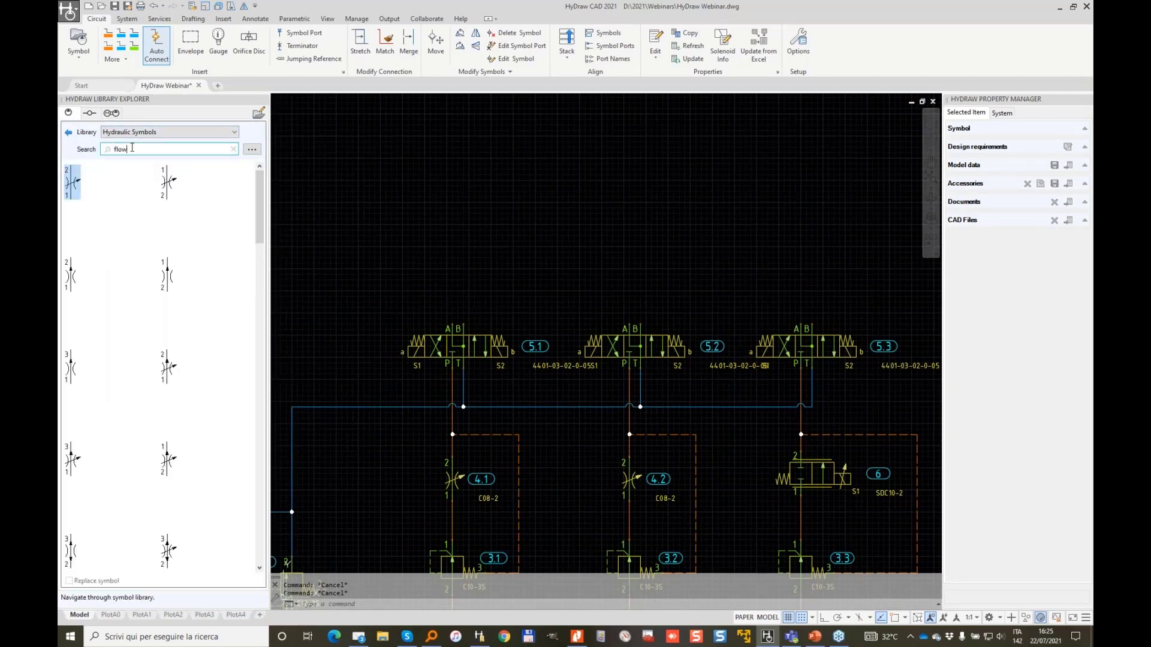
text(cyl)
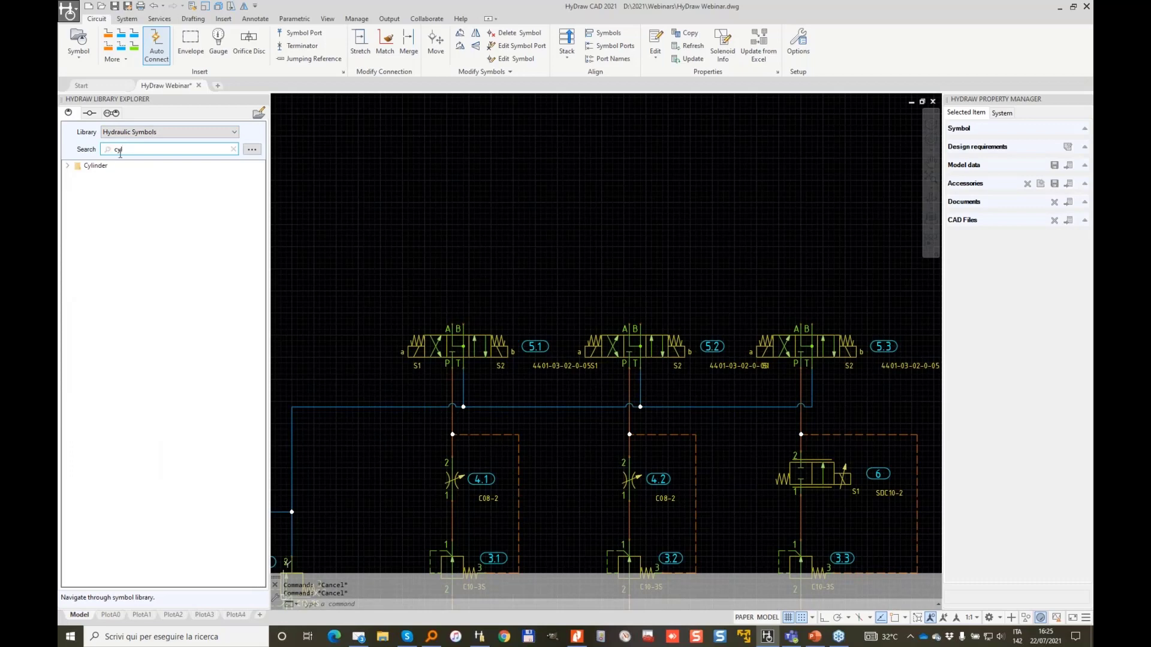
double_click(117, 186)
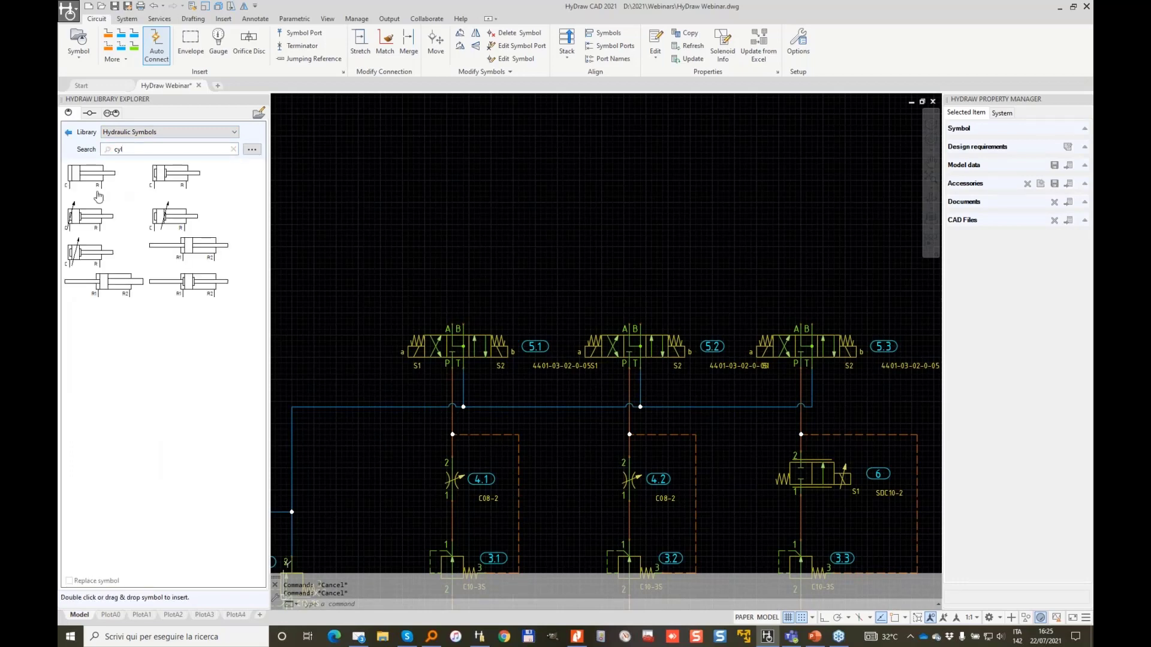
Insert the basic double-acting cylinder symbol twice, once above valve 5.1 and once above valve 5.2.
click(436, 219)
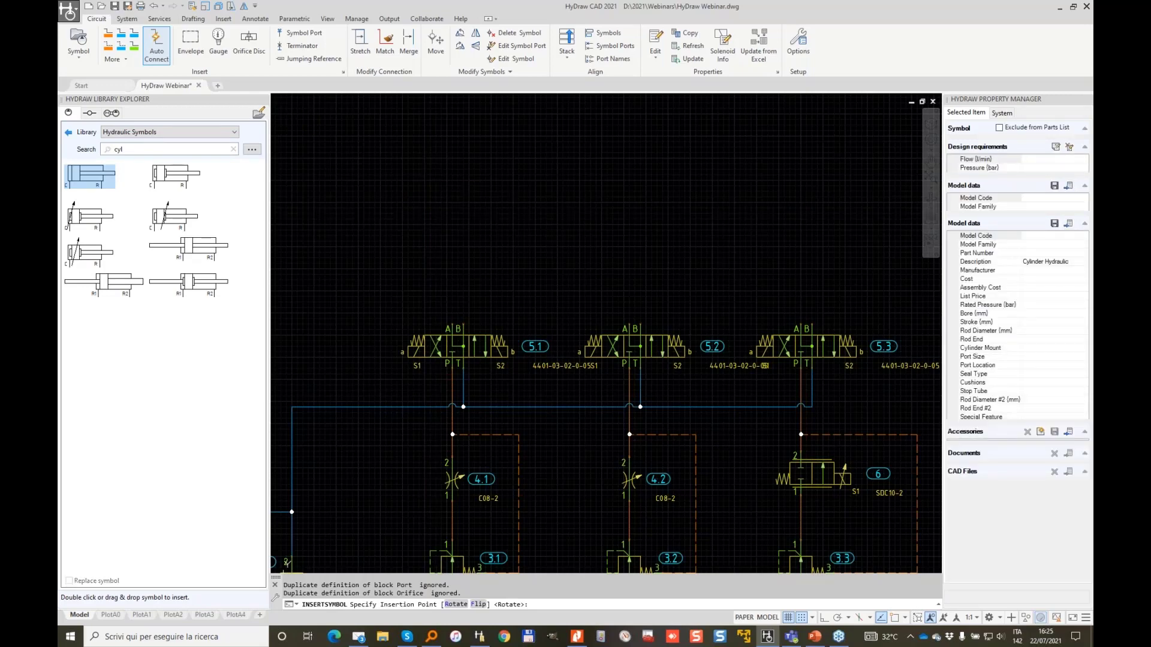
double_click(84, 182)
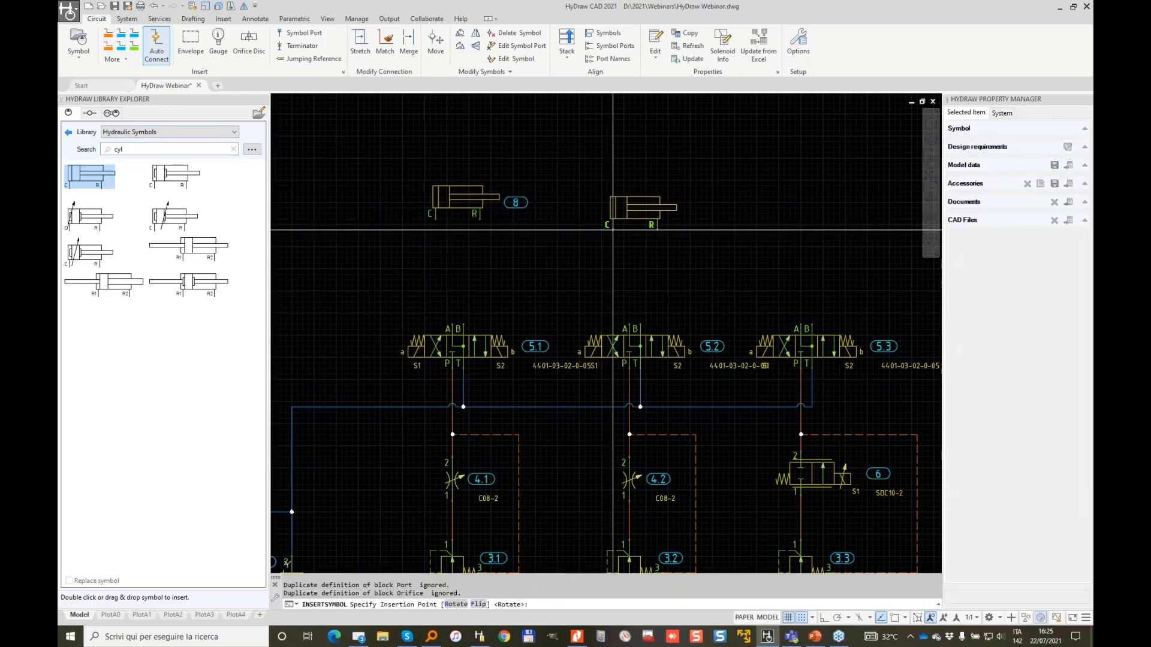
click(613, 219)
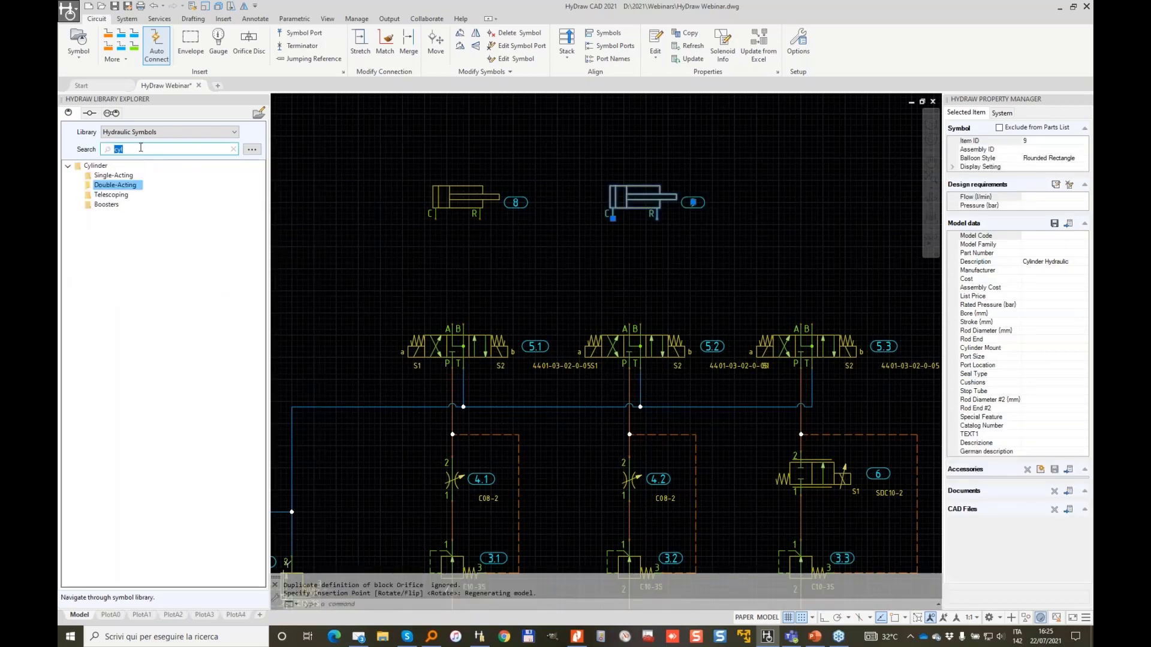
Search the symbols for "motor" and insert the hydraulic motor with drain port above valve 5.3, rotated to the right.
text(mo)
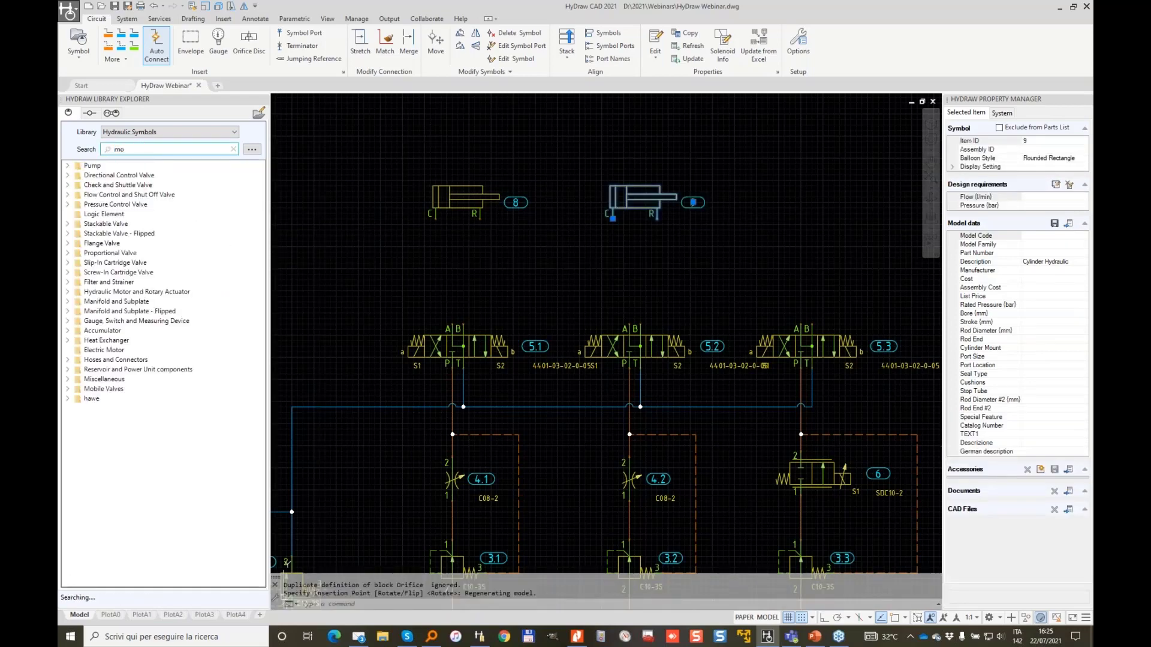
text(tor)
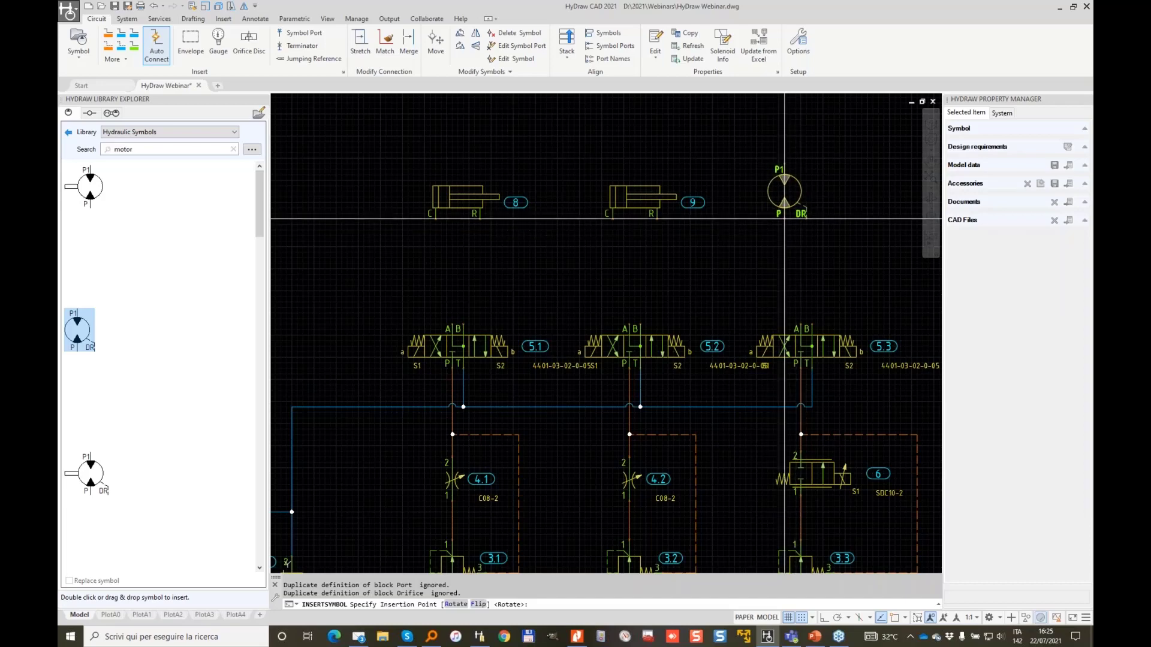
text(R)
key(Return)
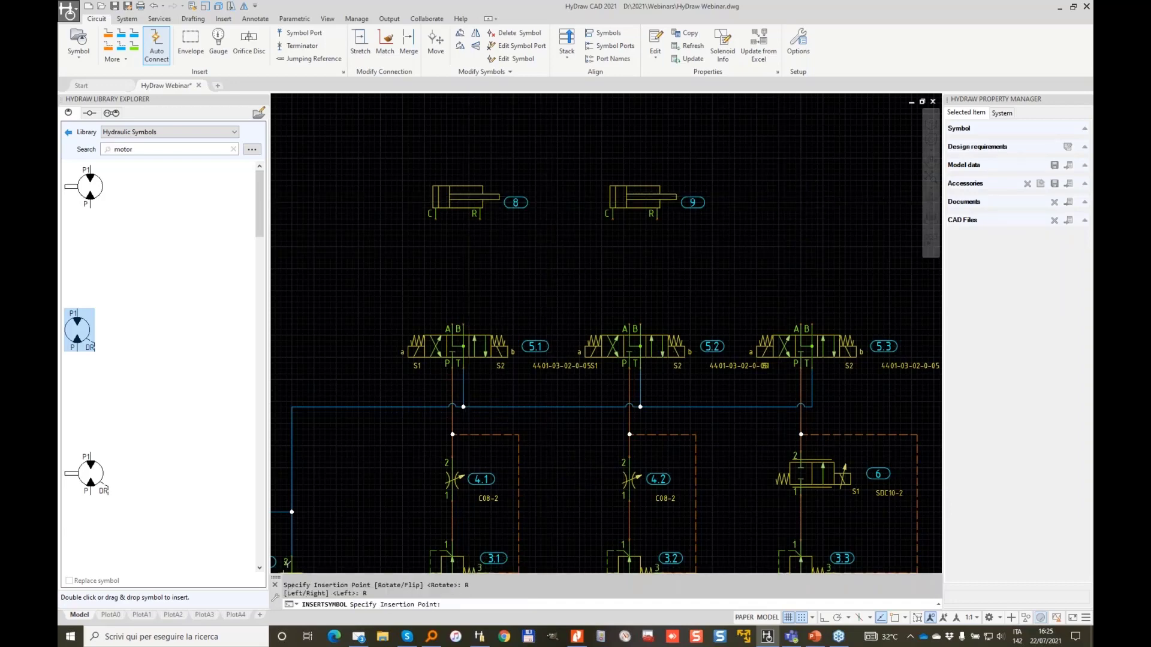
click(764, 202)
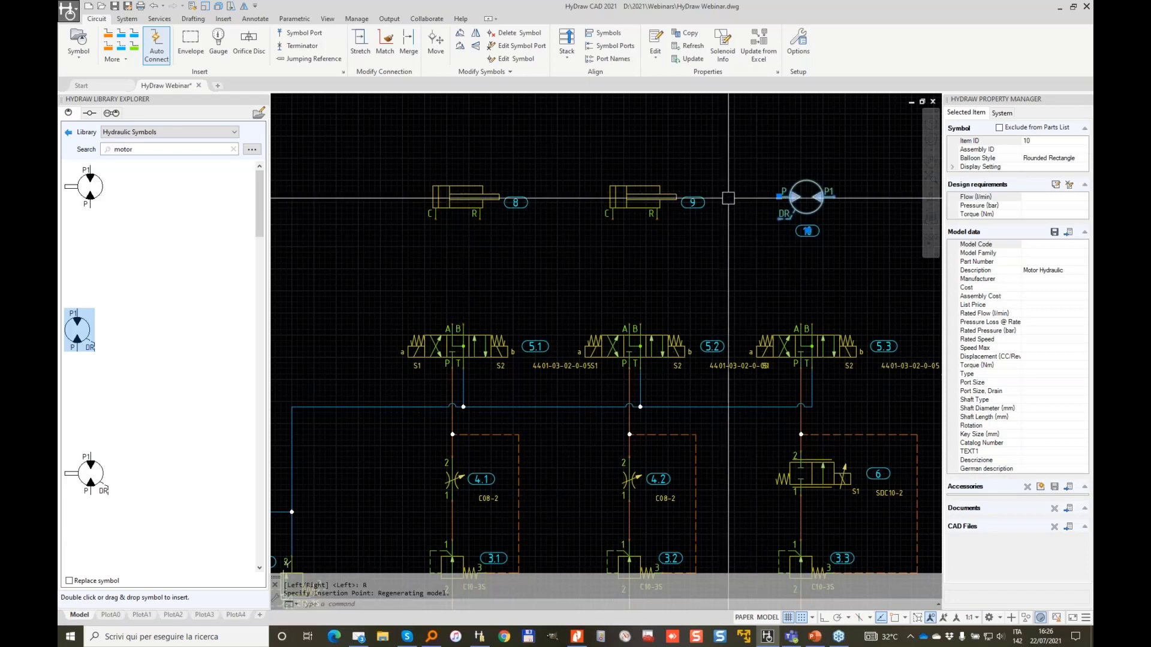
key(Escape)
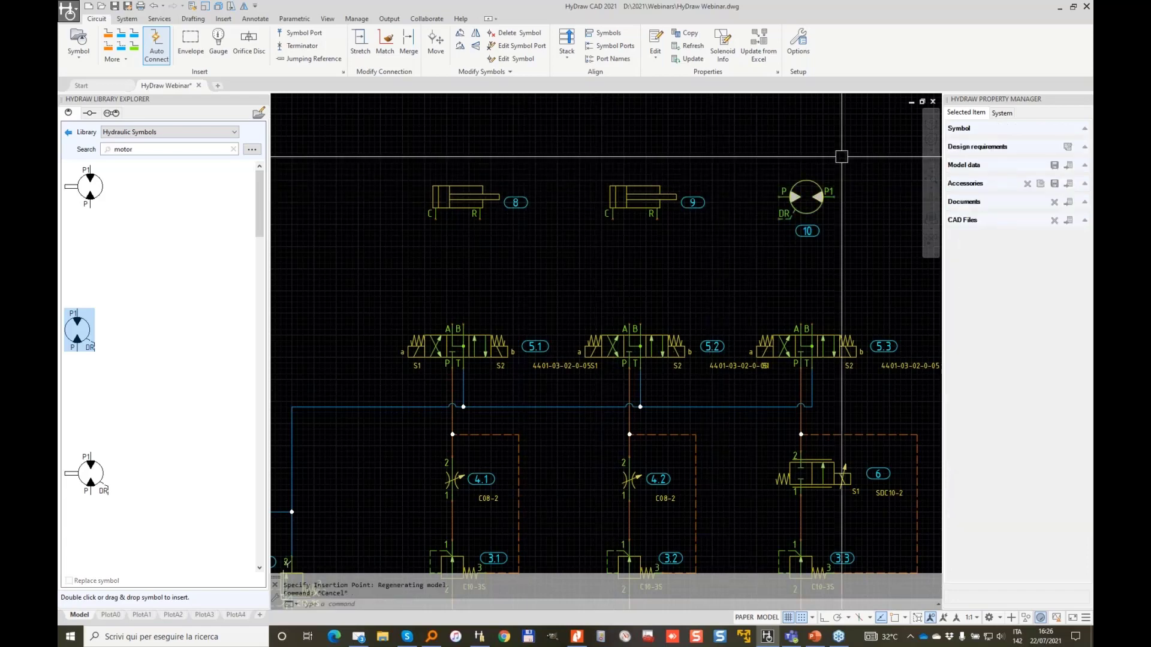
Exclude both cylinders and the hydraulic motor from the parts list.
click(824, 142)
click(432, 251)
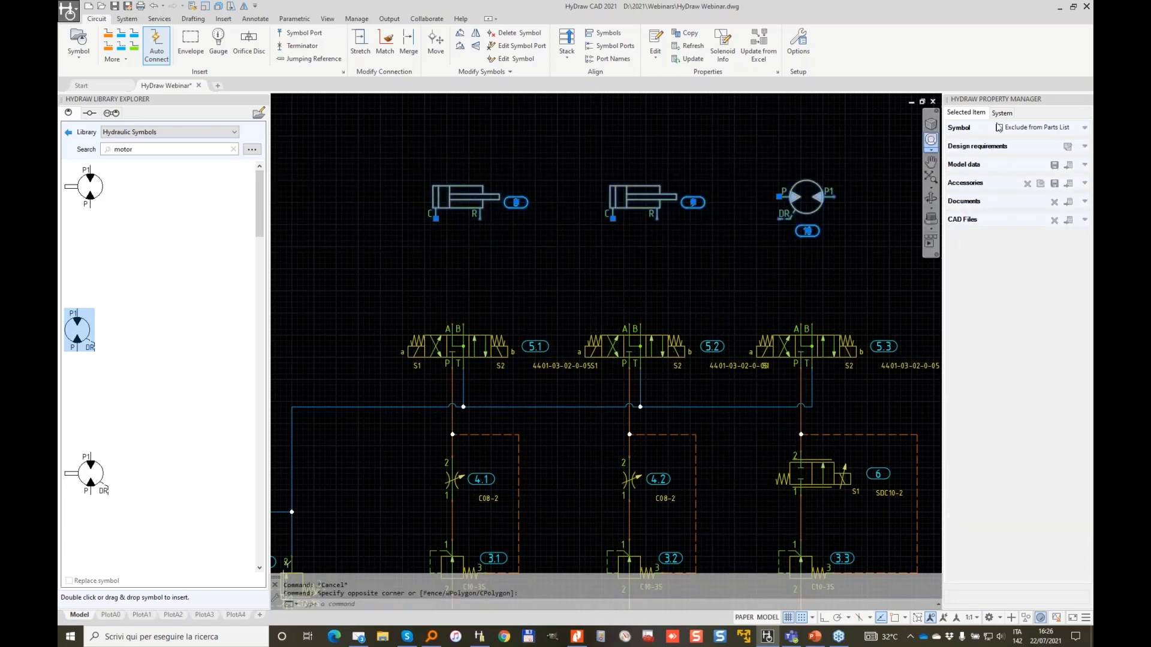
key(Escape)
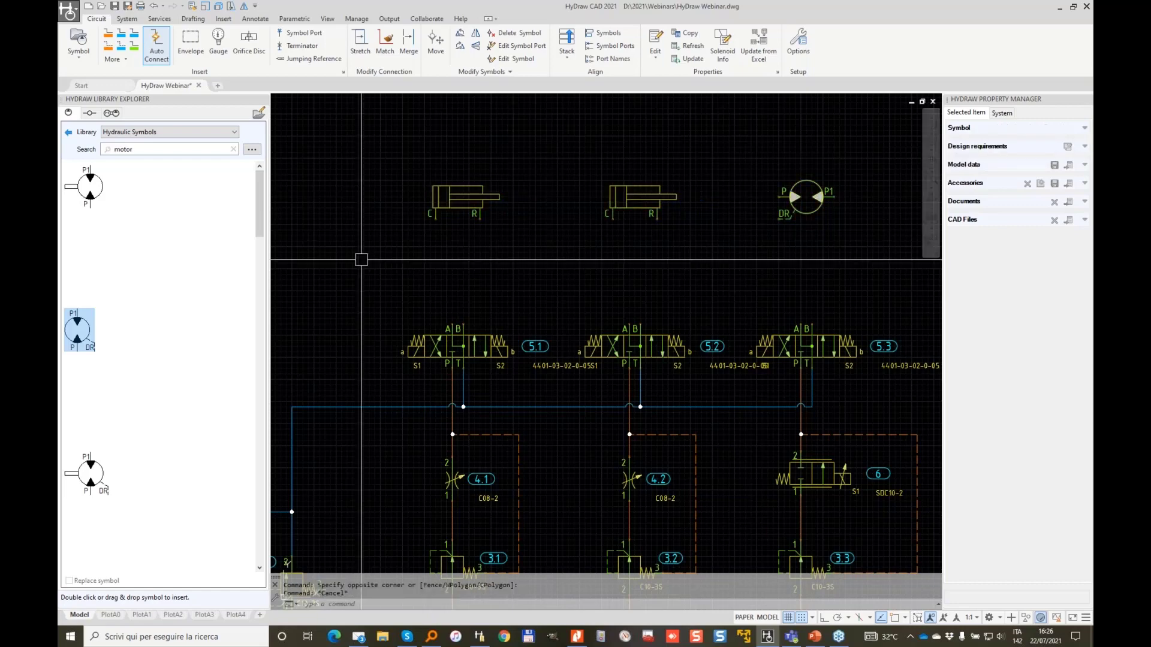
Draw a pressure line from port C of the first cylinder to port A of valve 5.1.
click(109, 35)
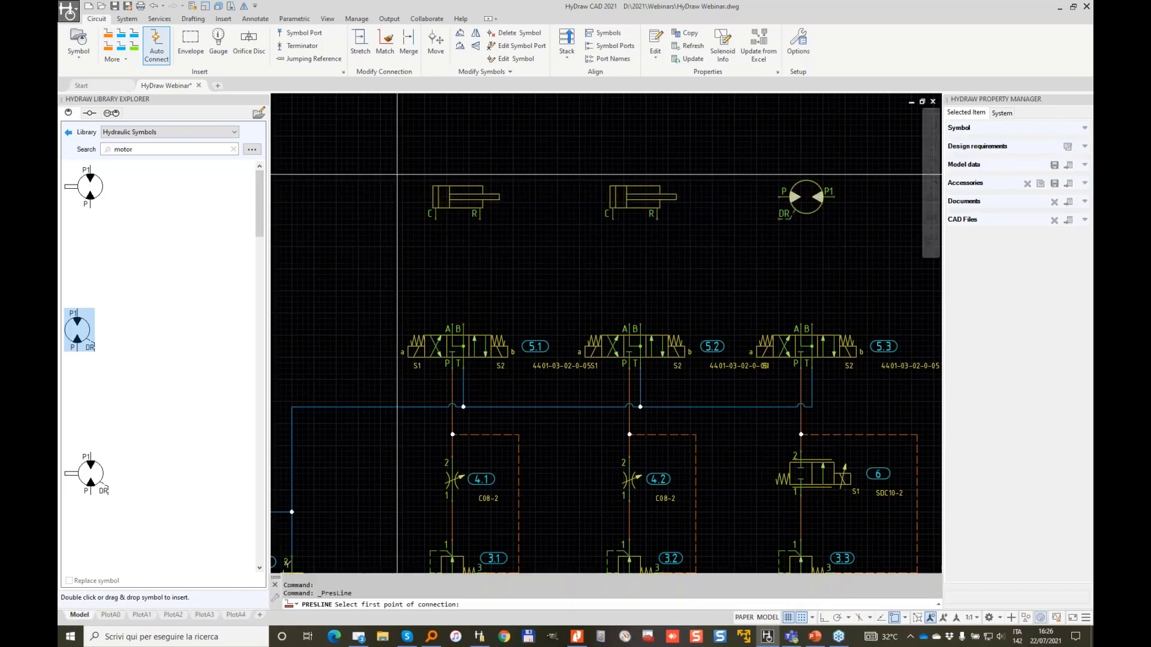
click(437, 217)
click(447, 330)
key(Return)
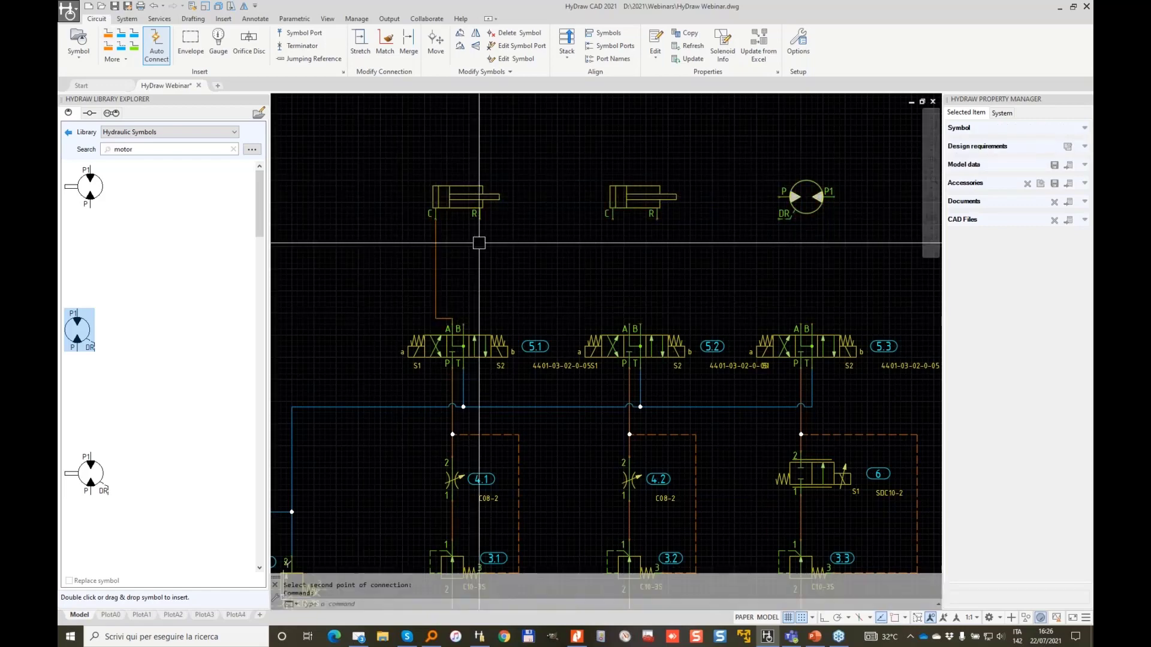
click(480, 219)
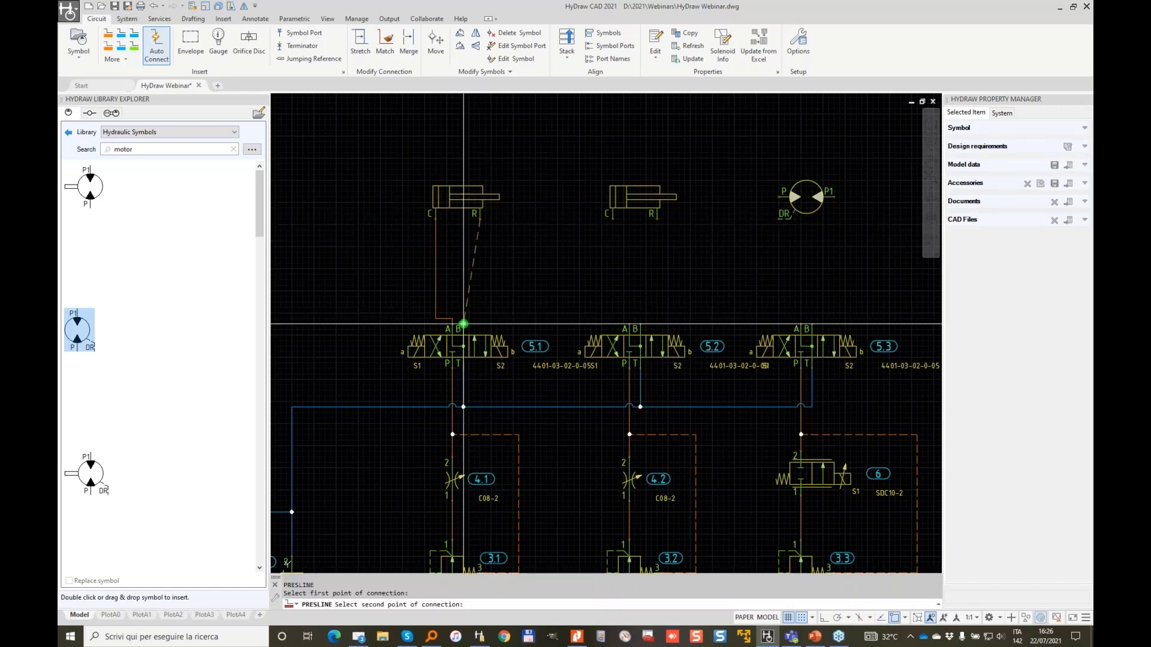
click(479, 309)
key(Delete)
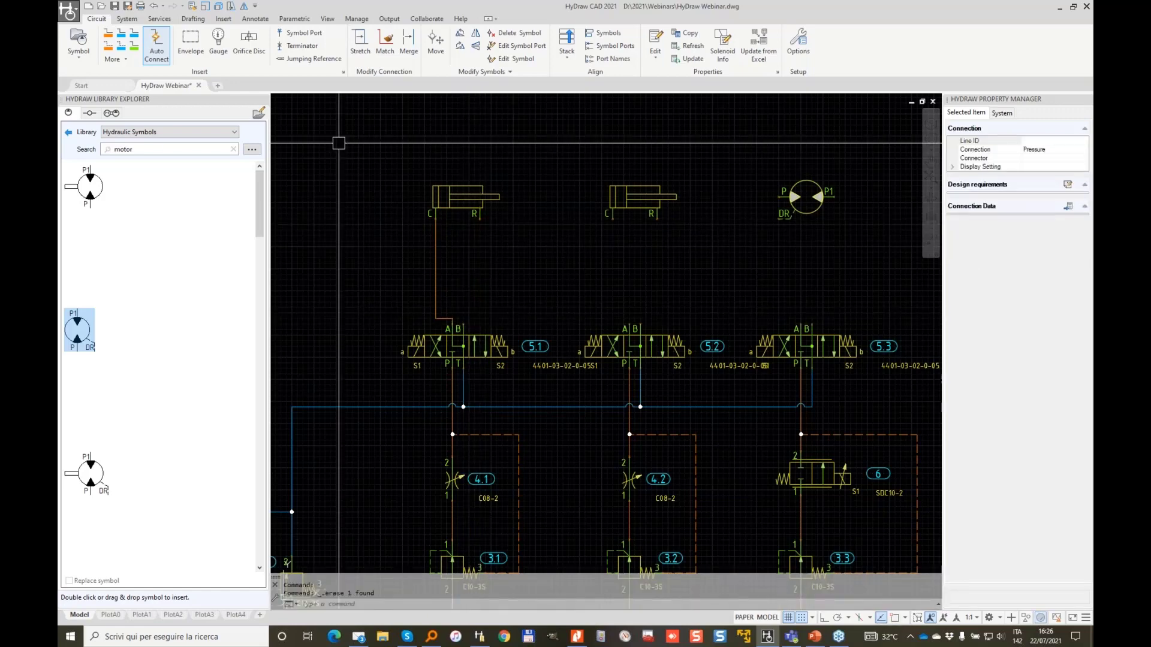
Draw a pressure line from port R of the first cylinder to port B of valve 5.1.
click(109, 35)
click(481, 219)
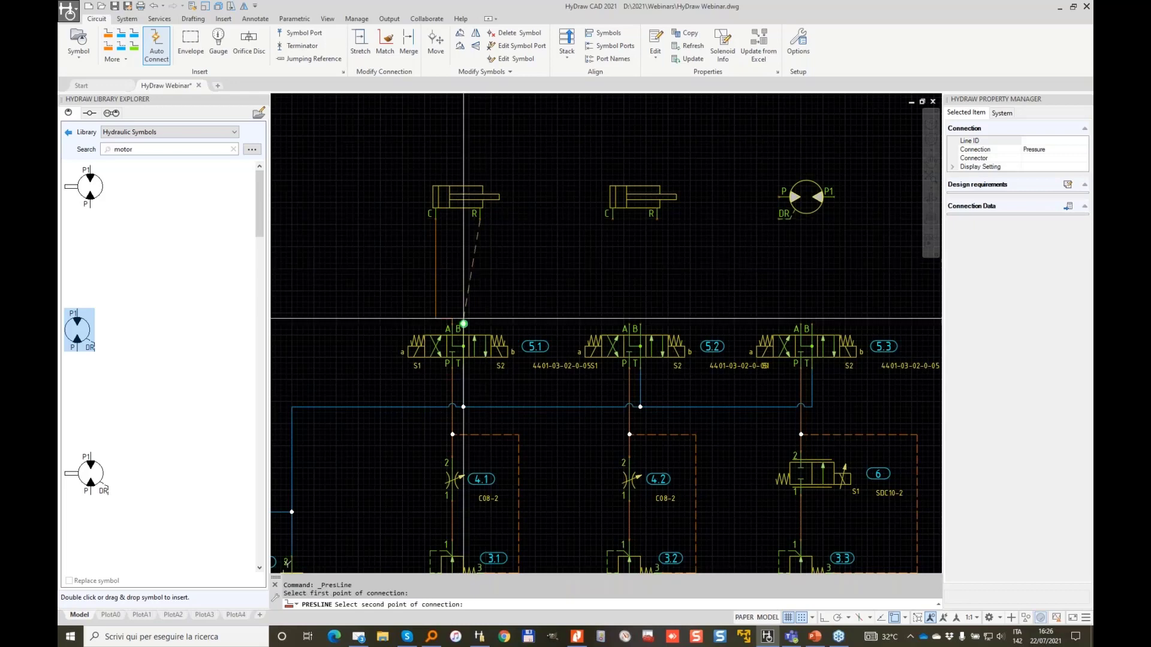
click(458, 328)
Connect the second cylinder's ports C and R to ports A and B of valve 5.2 with pressure lines.
key(Return)
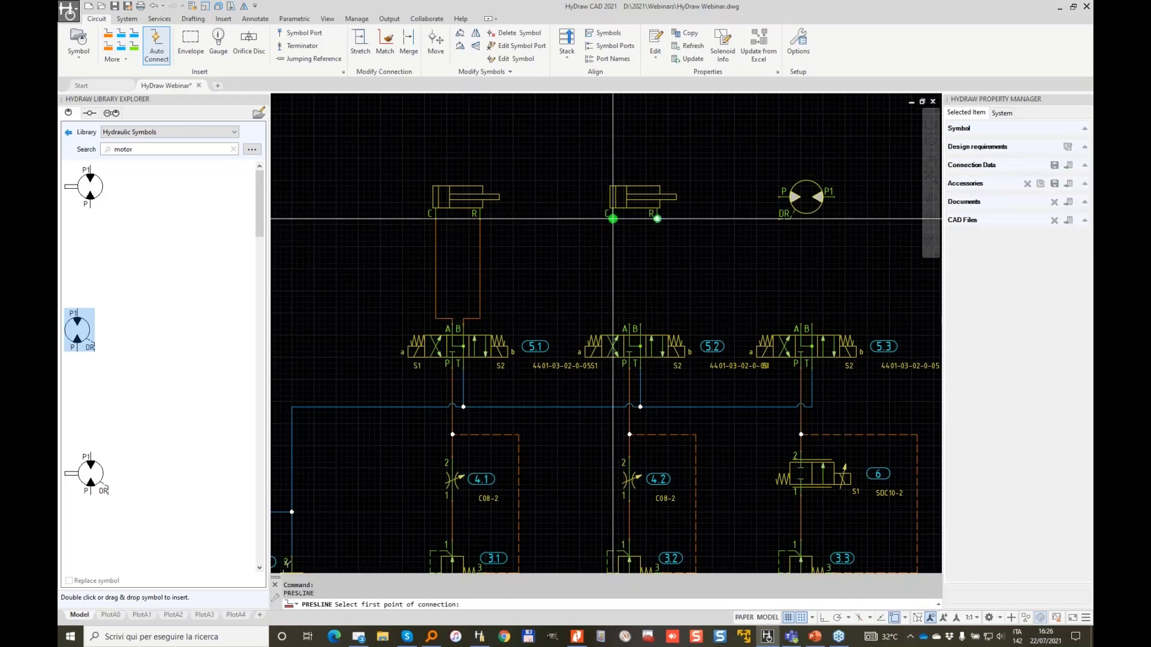
click(613, 218)
click(630, 325)
key(Return)
click(658, 220)
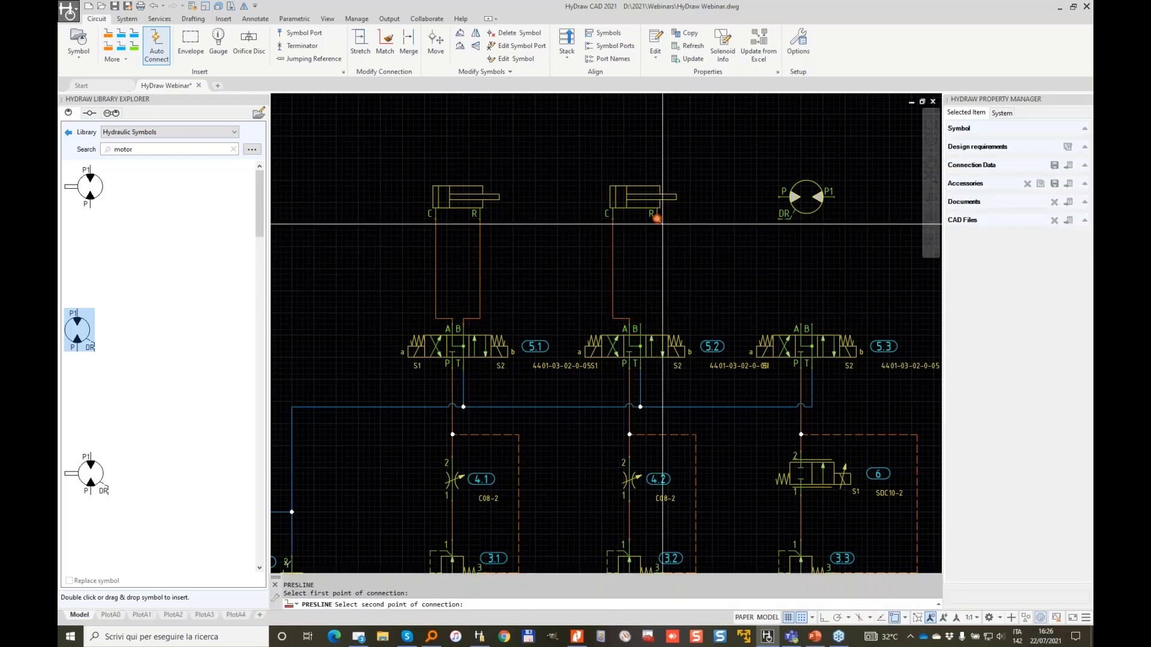
click(636, 325)
Connect the motor's ports P and P1 to ports A and B of valve 5.3 with pressure lines.
key(Return)
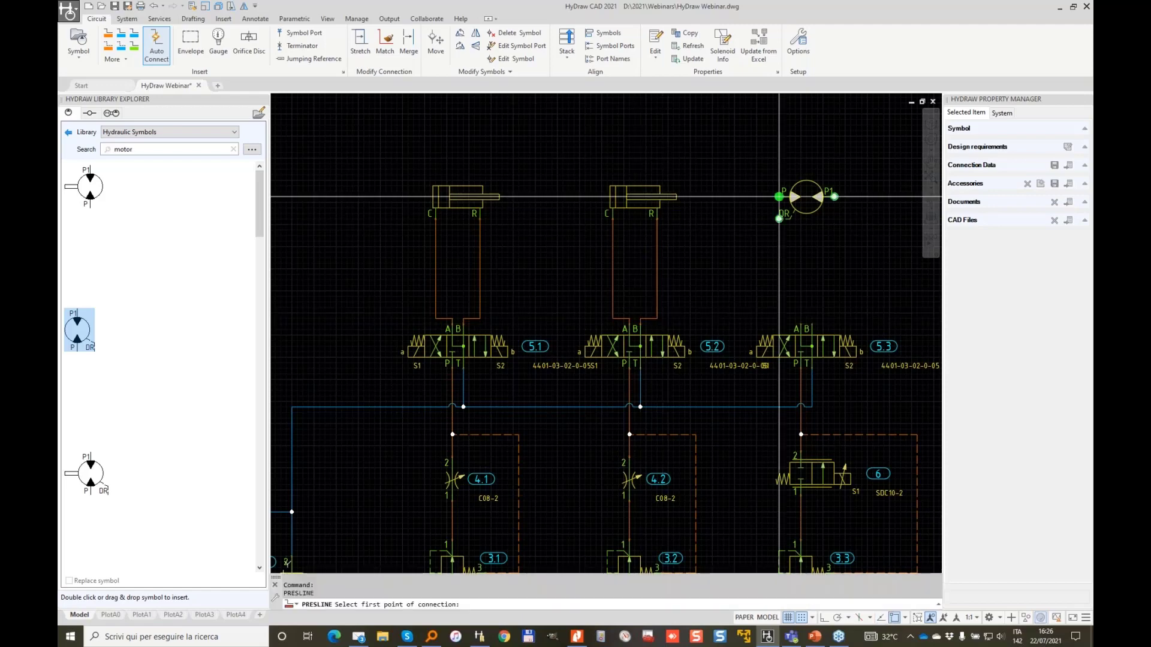
click(790, 197)
click(798, 325)
key(Return)
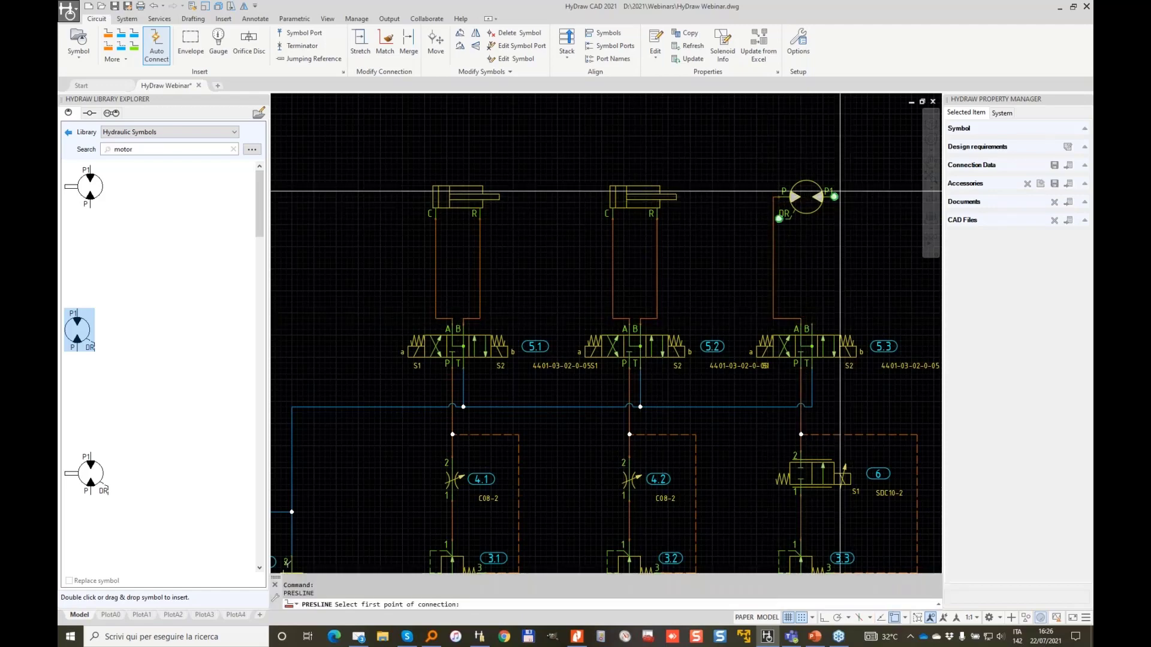
click(824, 197)
click(806, 325)
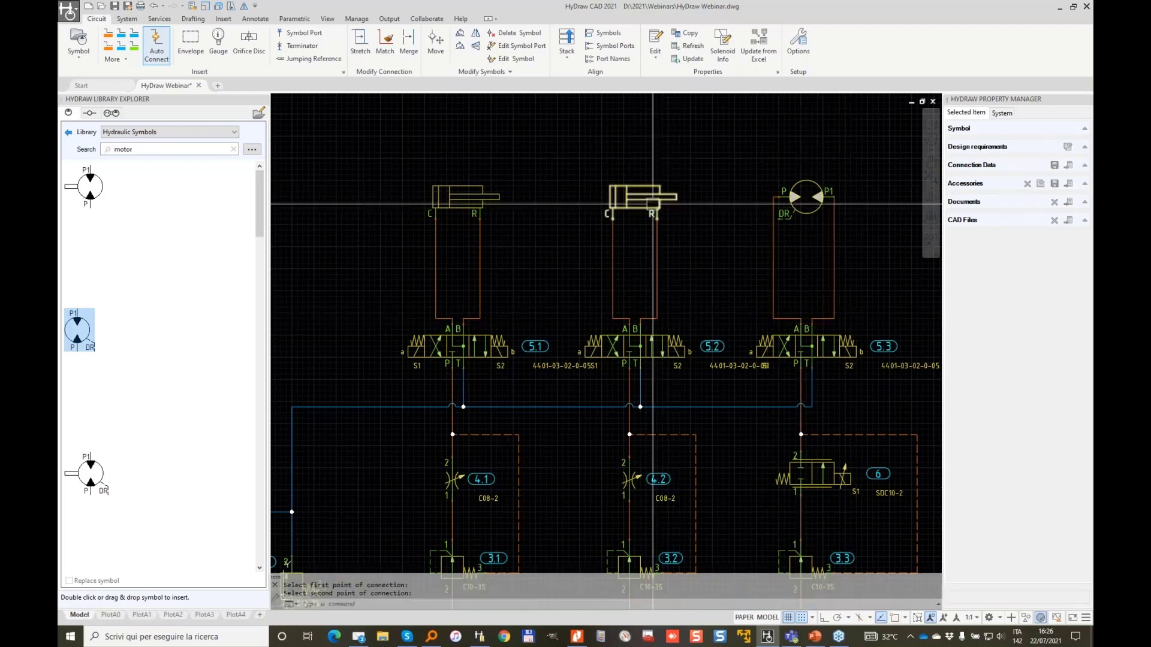
Find the Hydac shuttle valve WVE-R1/8-01* in the library and insert its symbol between the two cylinders' lines, above valve 5.1's balloon.
scroll(788, 328, down, 3)
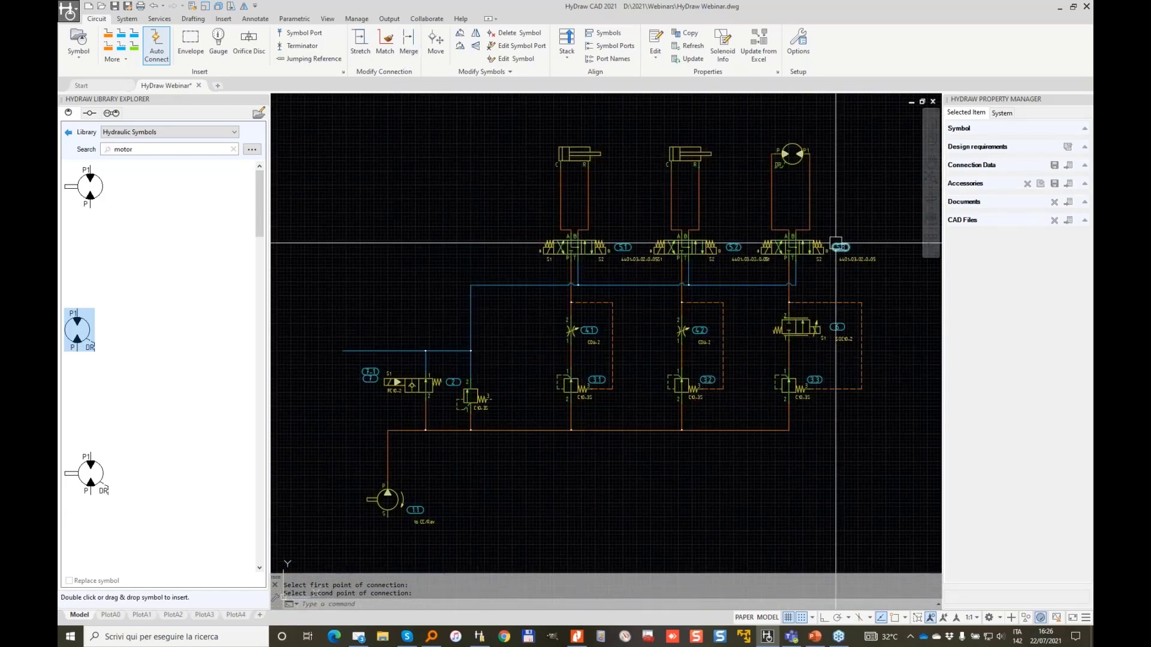
scroll(491, 416, up, 3)
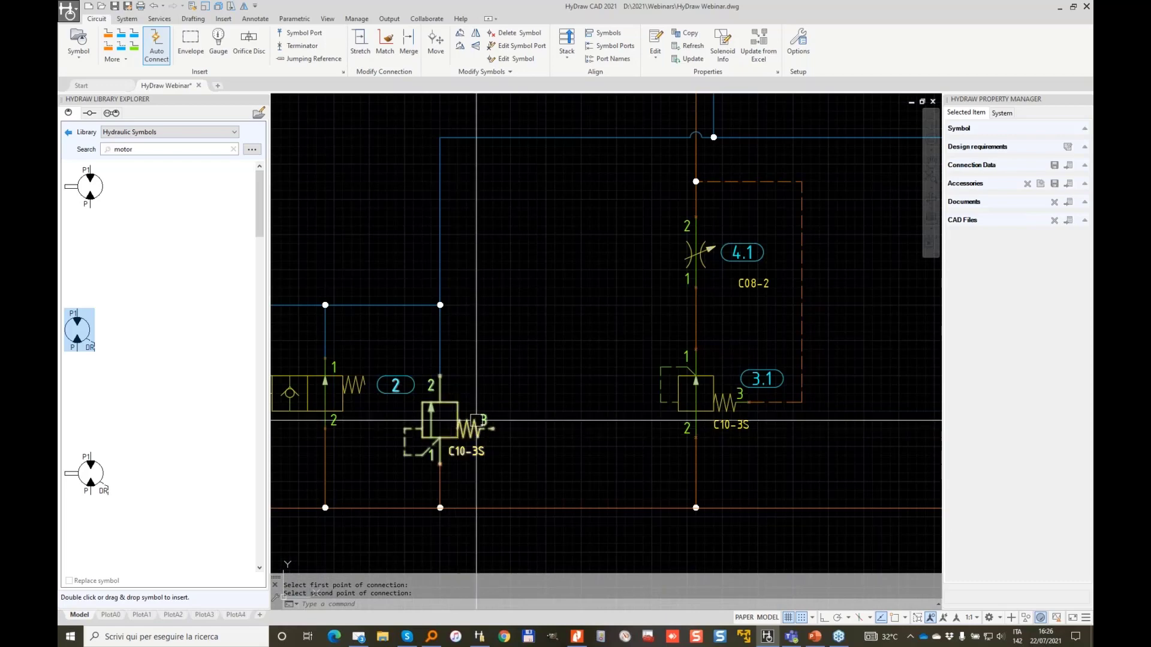
scroll(489, 400, down, 3)
scroll(779, 252, up, 3)
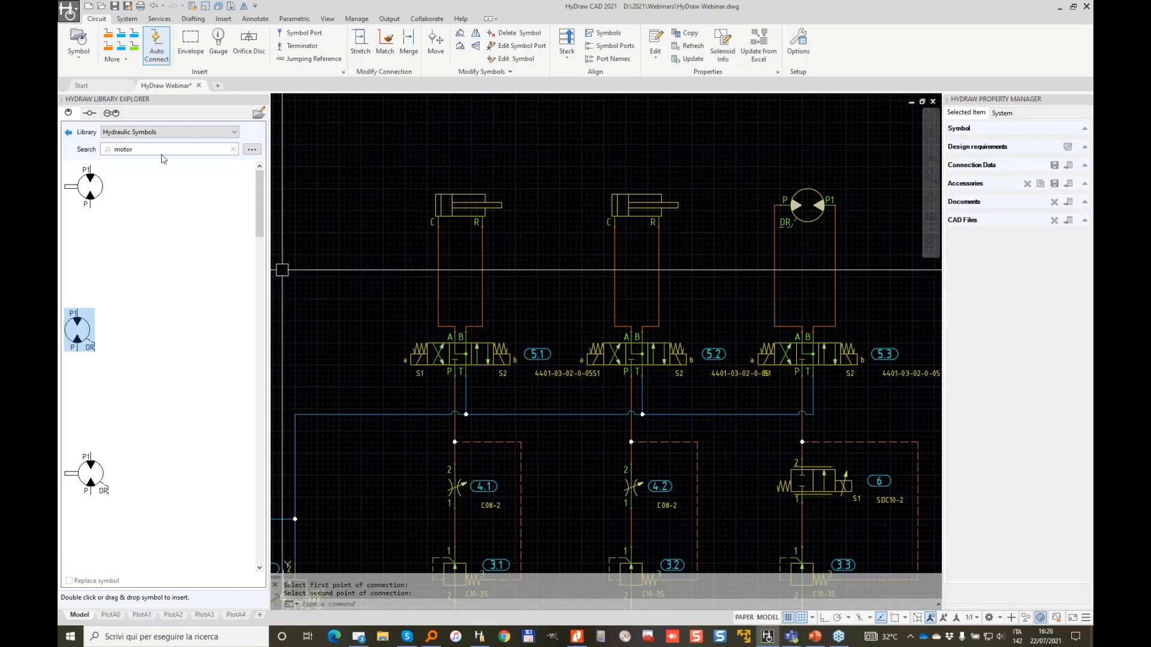
click(252, 150)
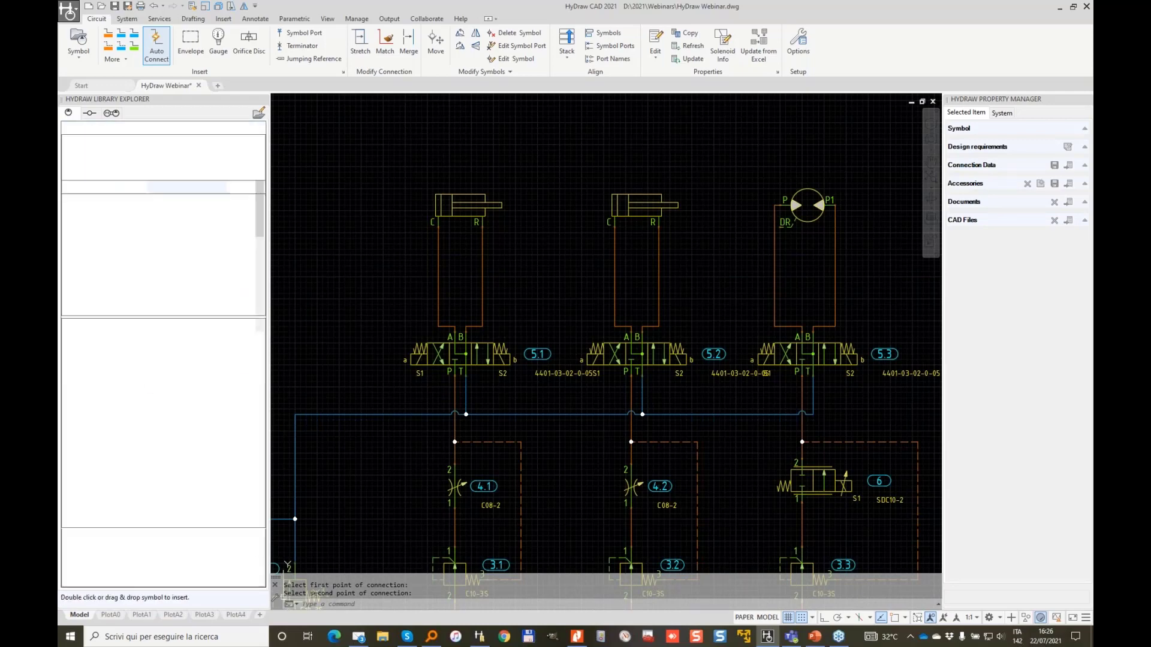
click(87, 178)
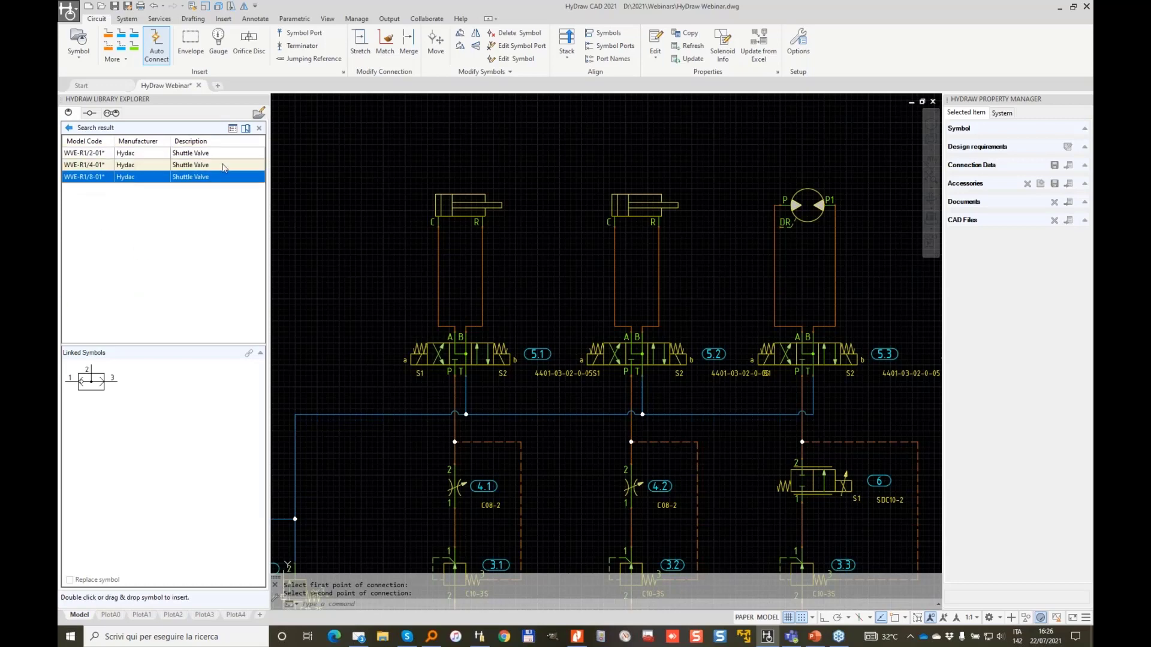
double_click(95, 384)
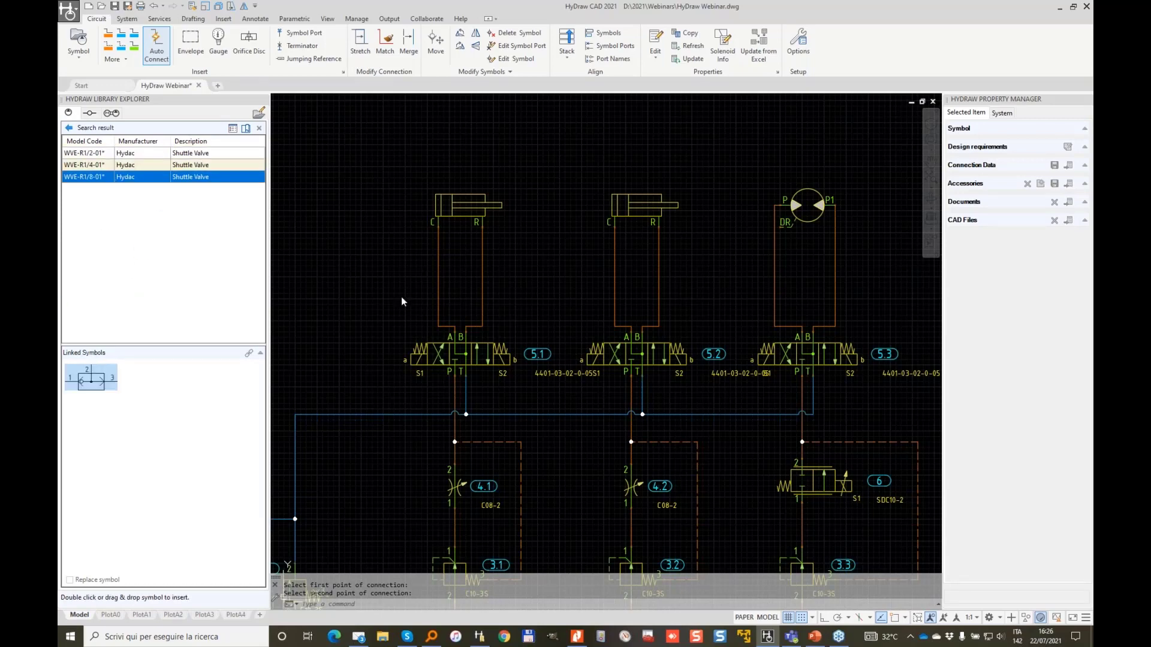
scroll(430, 286, up, 2)
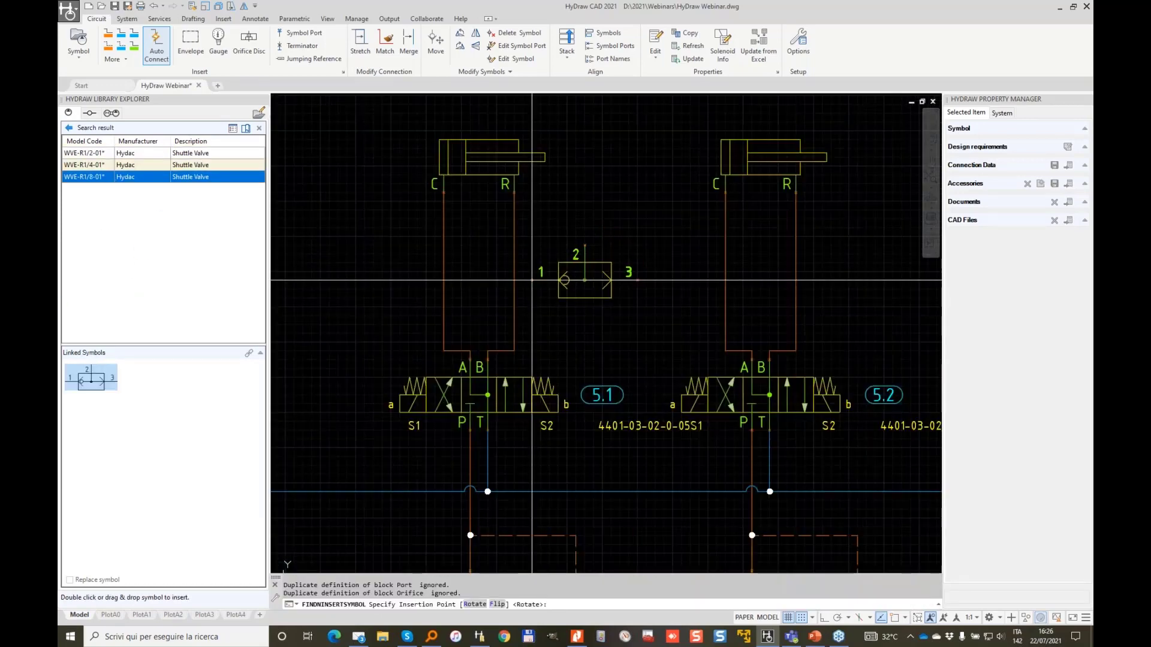
click(531, 280)
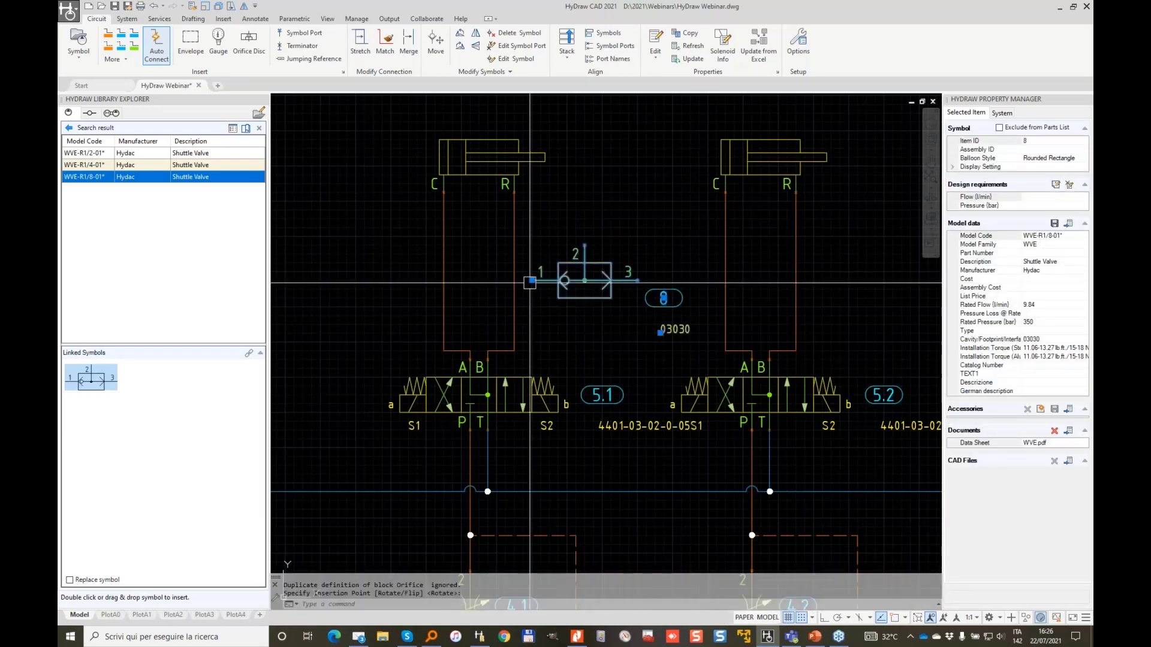
Update the shuttle valve's data from Excel with all items included, choosing model code WVE-R1/8-01X.
click(758, 45)
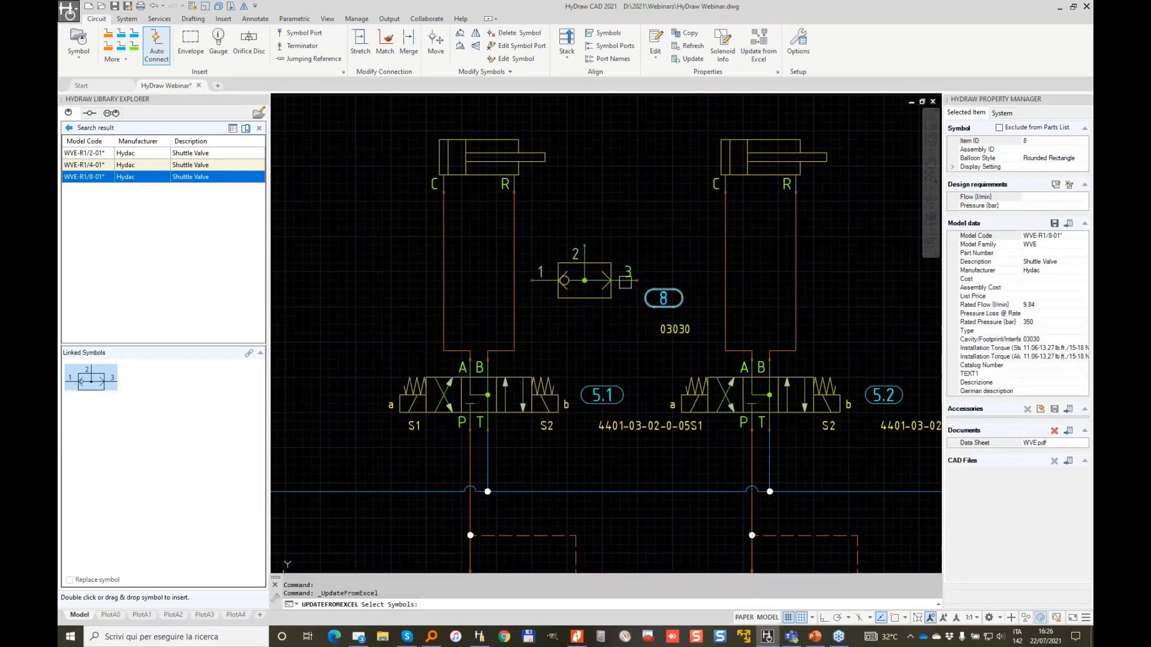
key(Return)
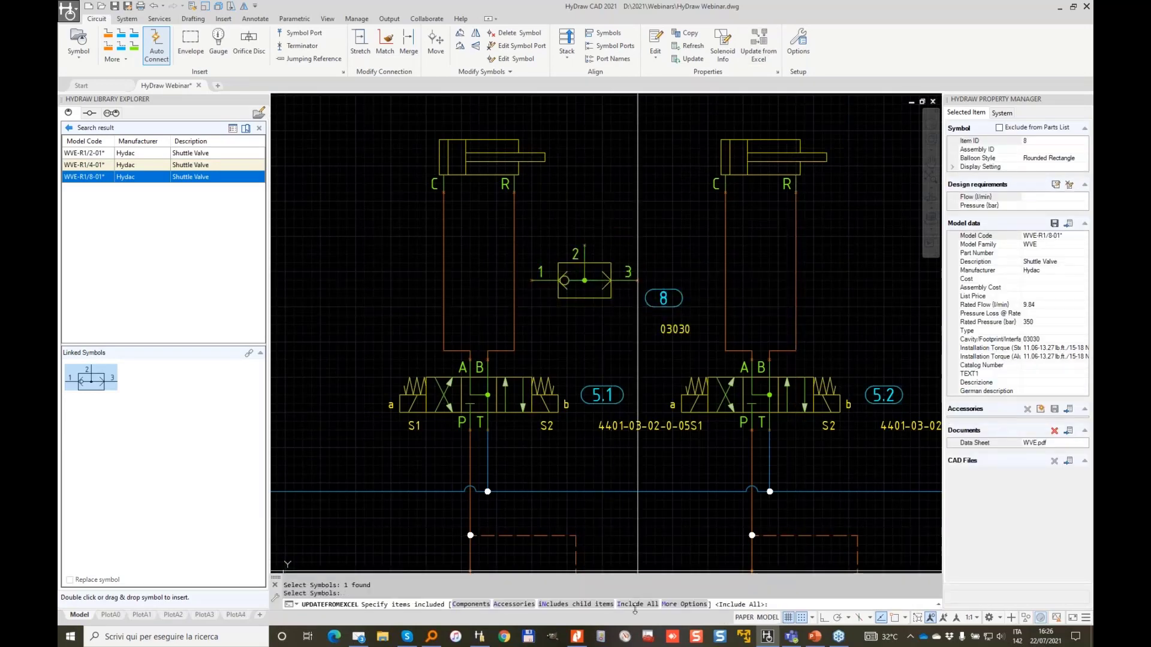
text(I)
key(Return)
click(486, 232)
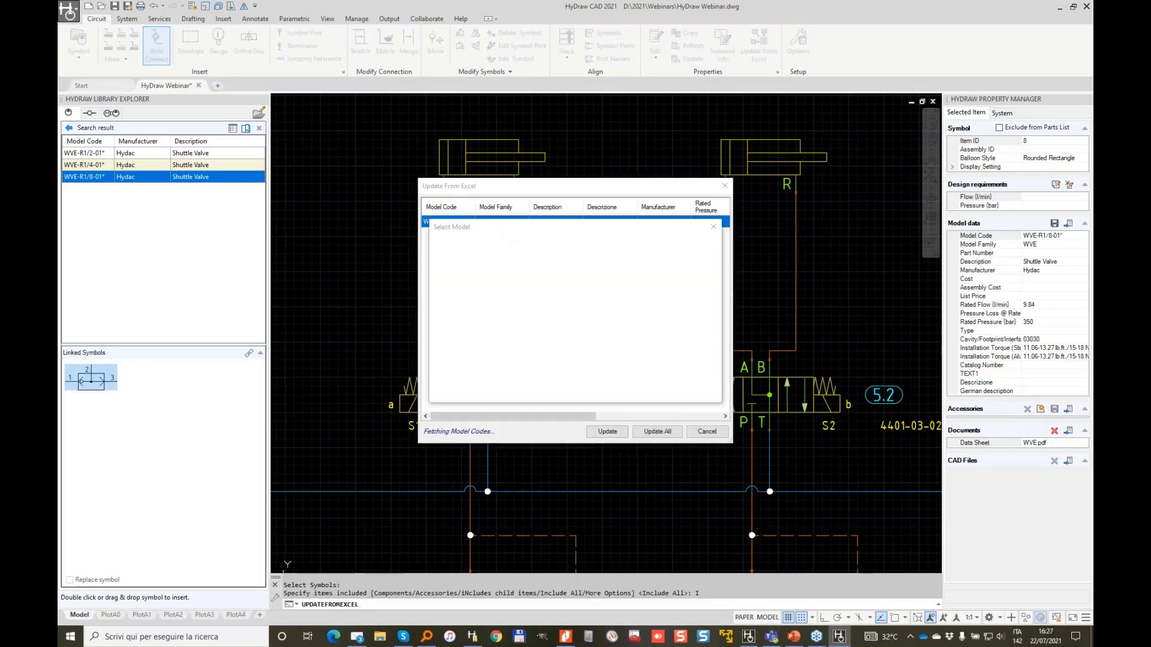
click(652, 389)
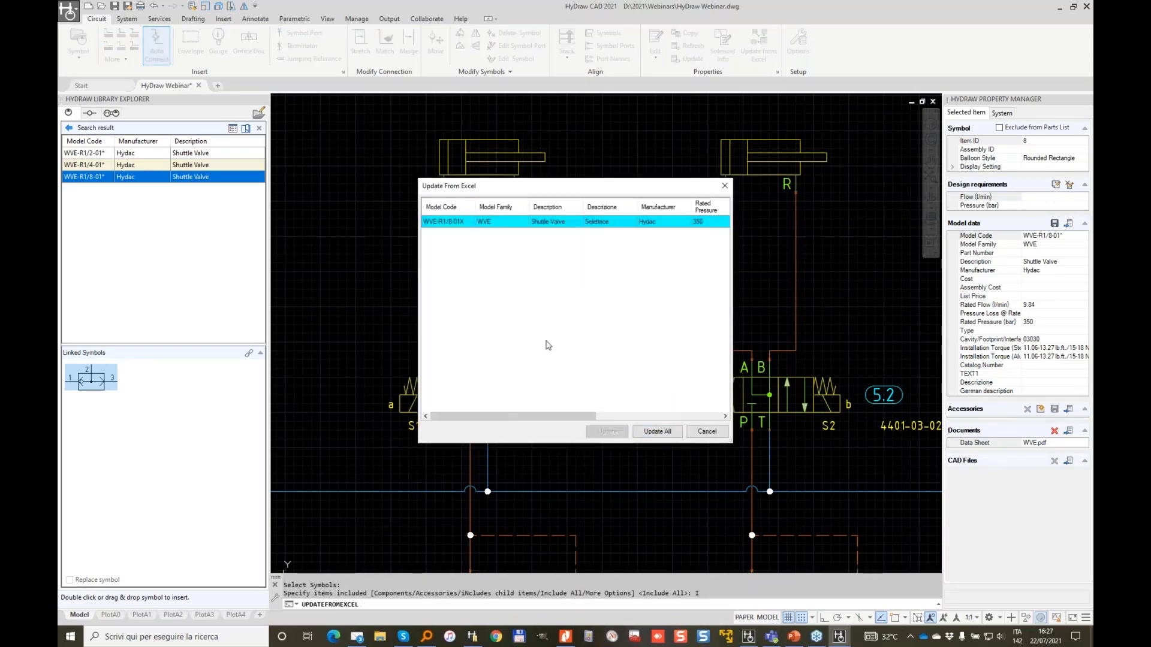
Update all data of the shuttle valve from Excel and move its 03030 cavity label directly beneath the symbol.
click(659, 432)
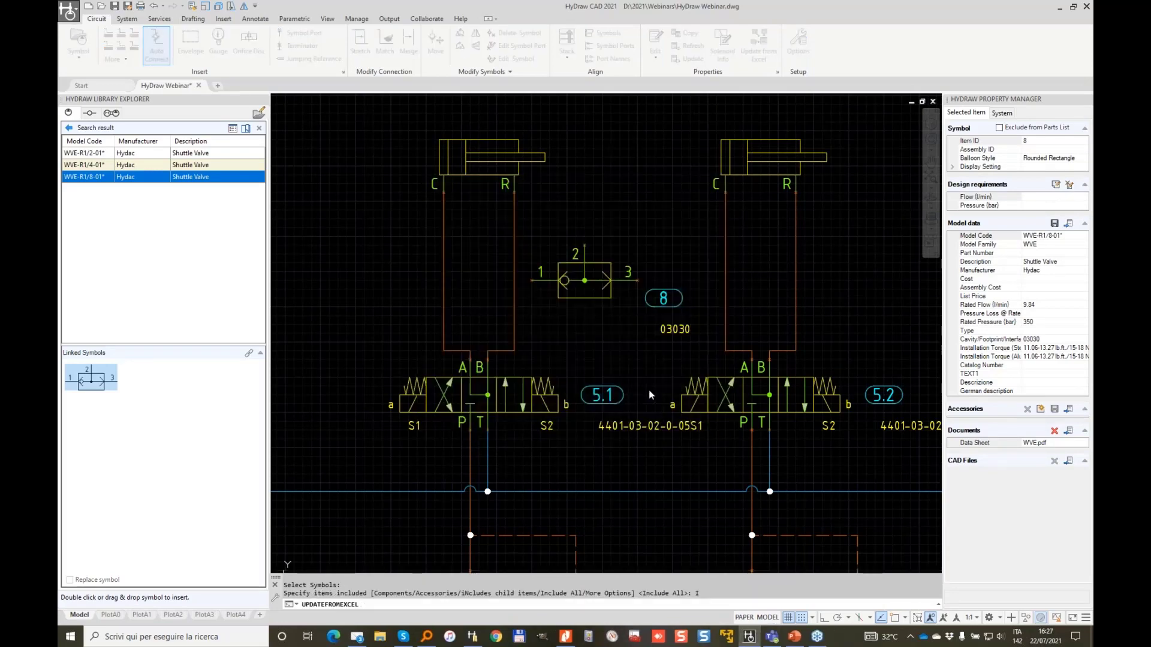
click(660, 333)
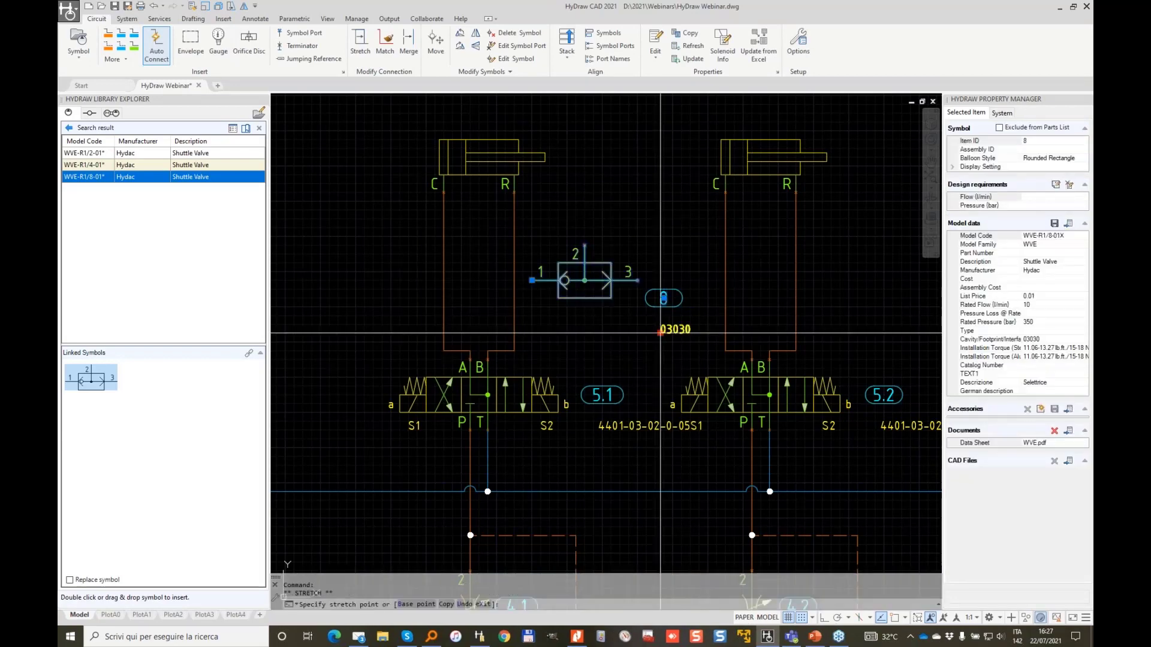
click(567, 314)
key(Escape)
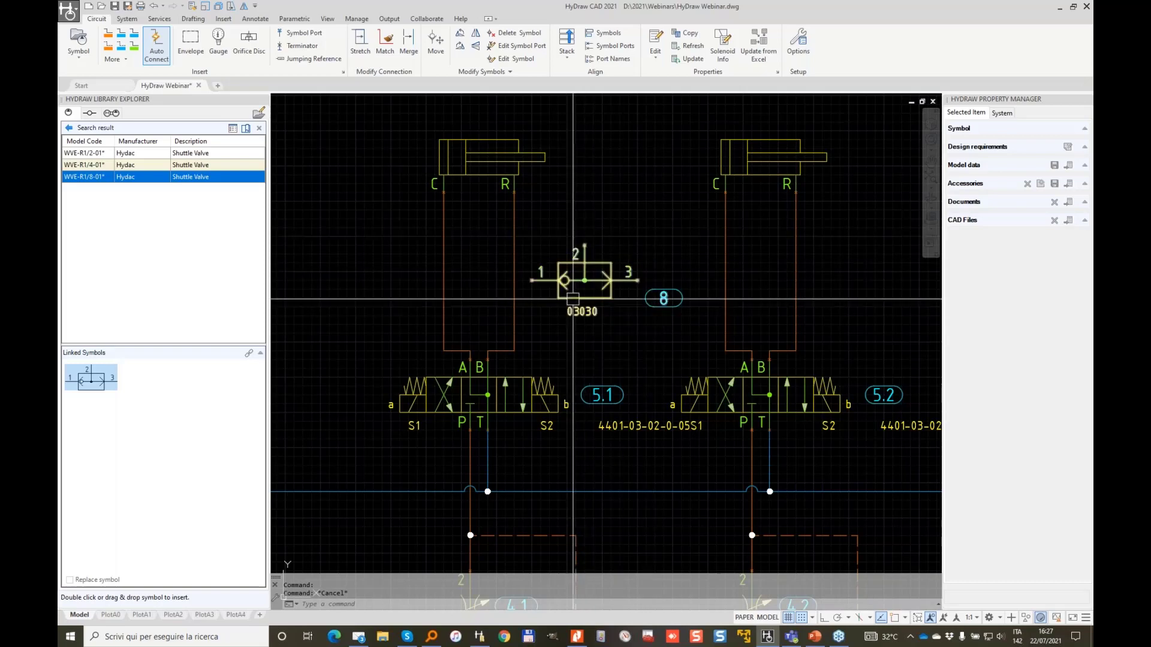
Move the shuttle valve's item balloon 8 to just above the symbol.
click(585, 260)
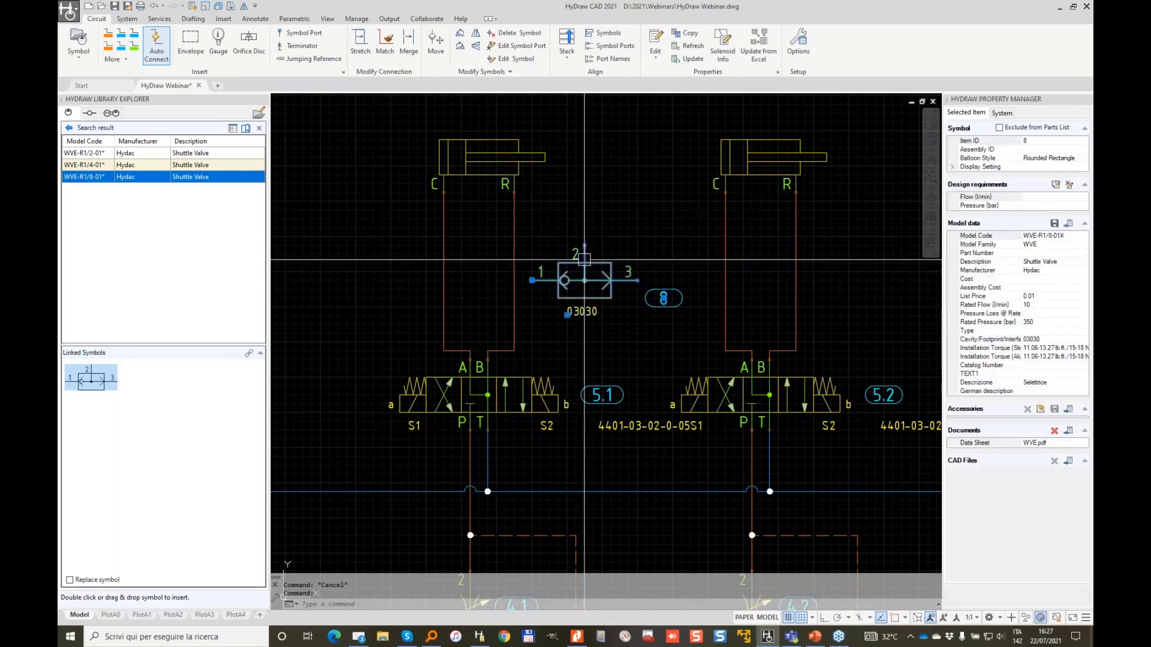
click(663, 298)
click(610, 237)
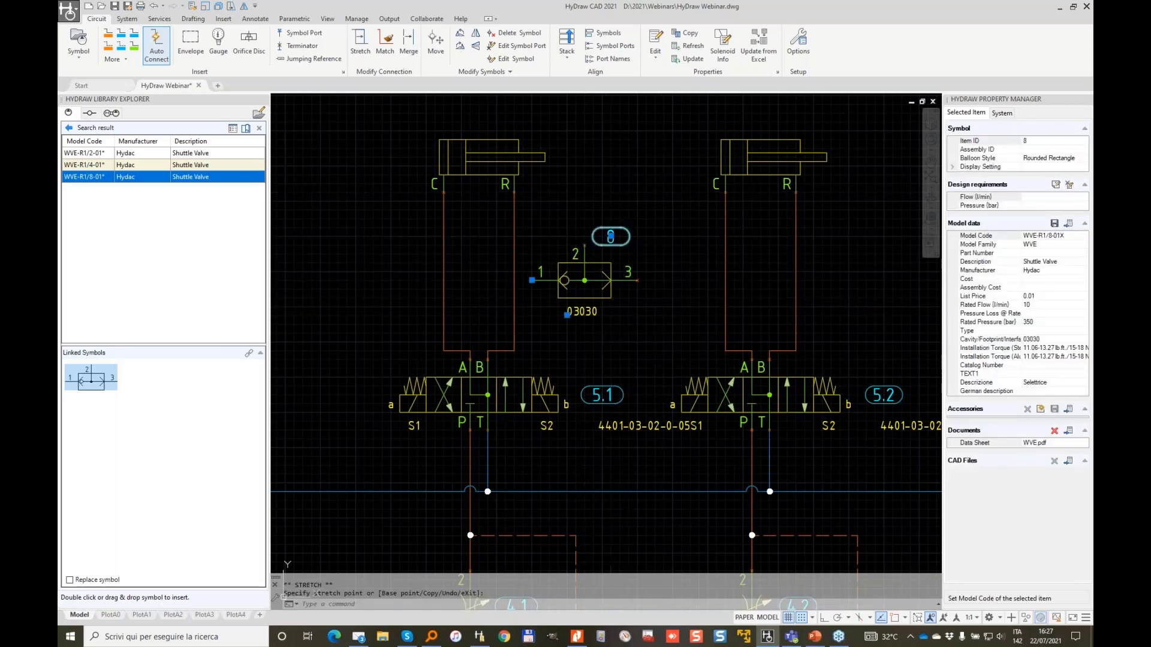
Open the shuttle valve symbol for editing.
scroll(563, 277, up, 2)
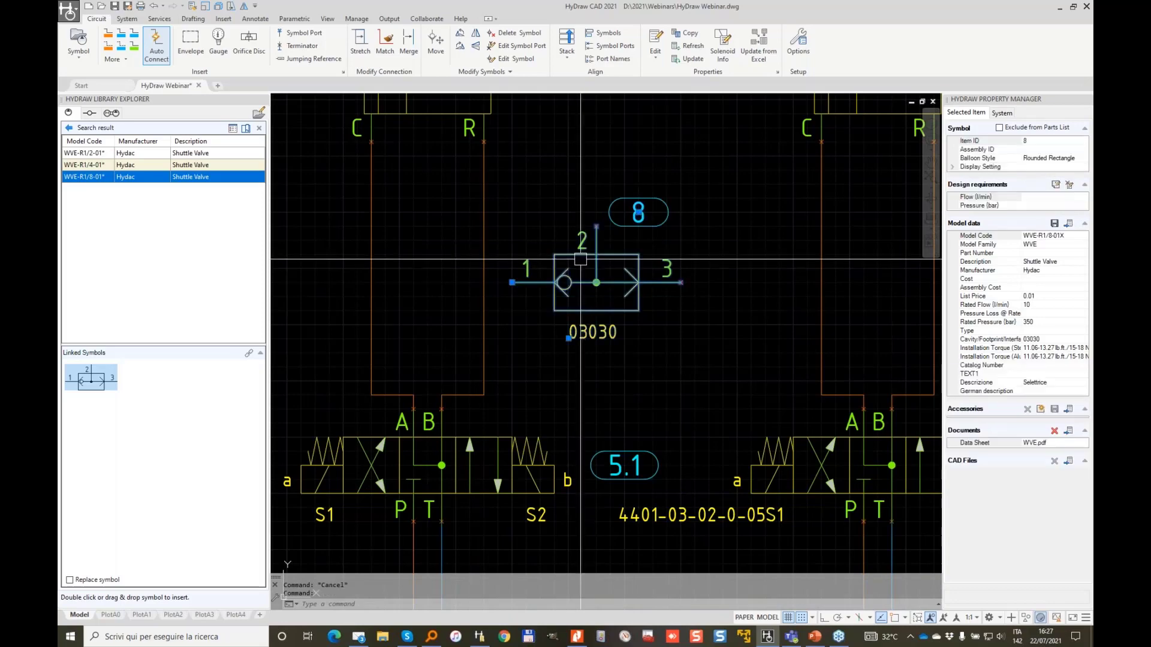
right_click(580, 259)
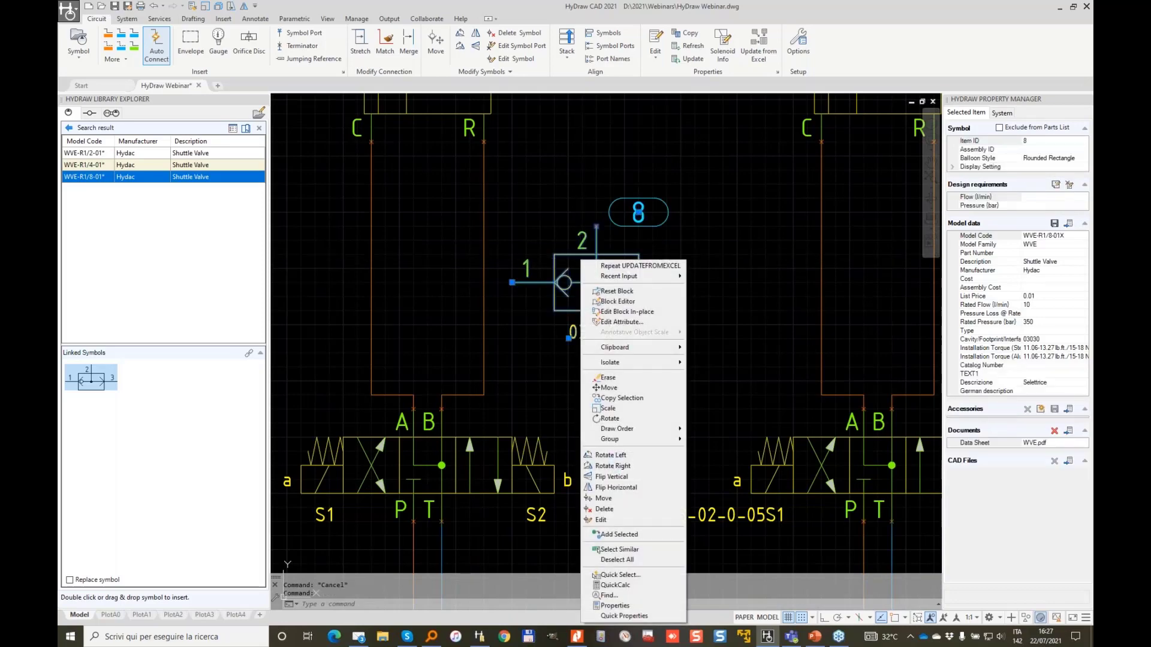
click(630, 521)
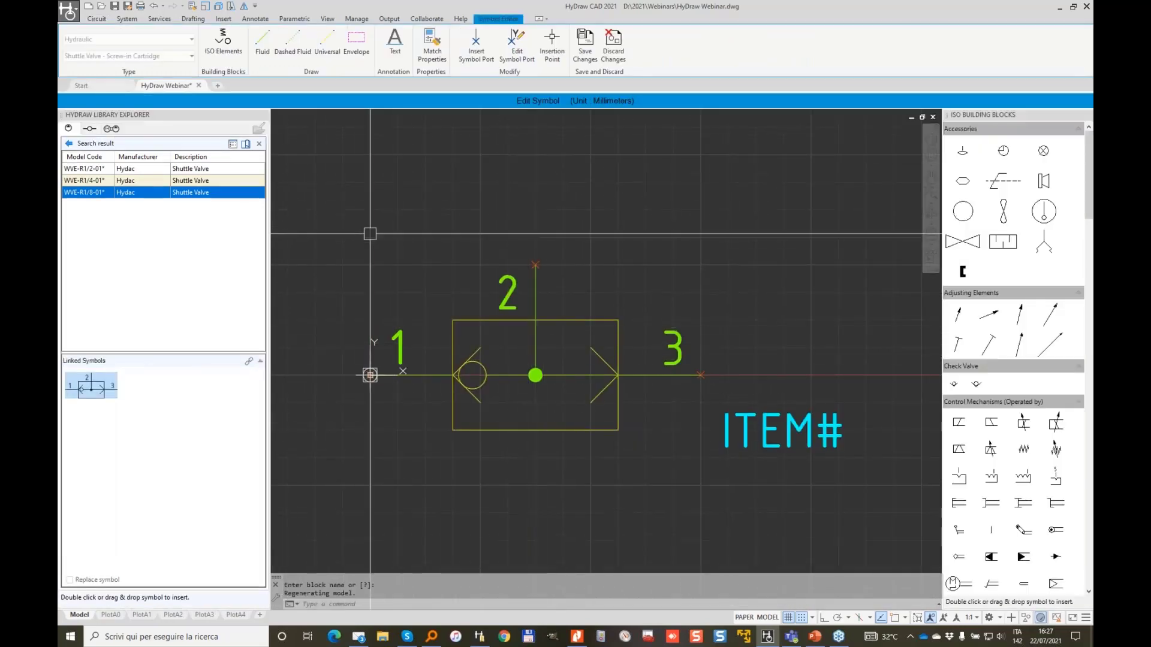
Scale the valve graphics and port labels by 1/2 about the insertion point at port 1 and save the symbol changes.
click(322, 224)
click(661, 439)
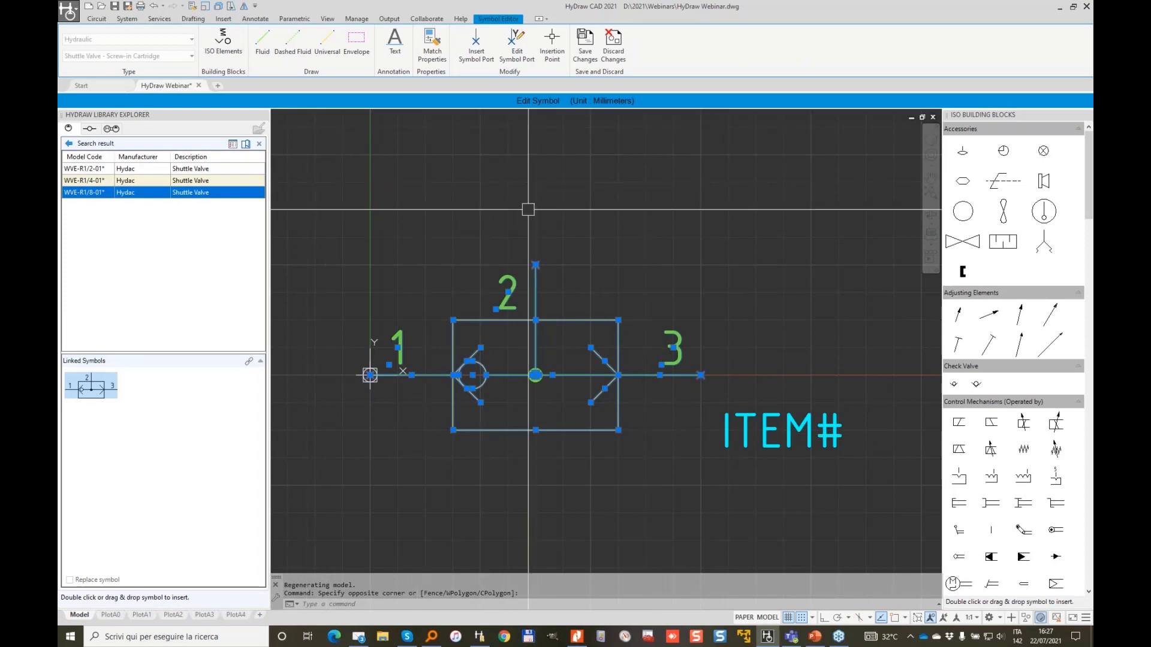
text(scale)
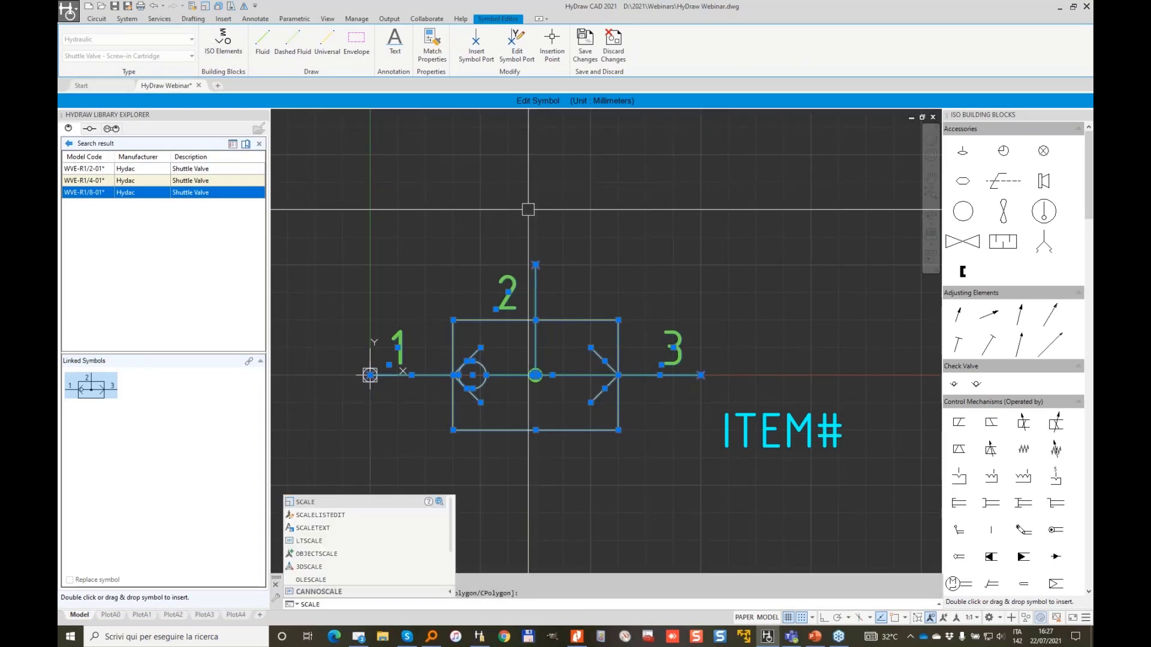
key(Return)
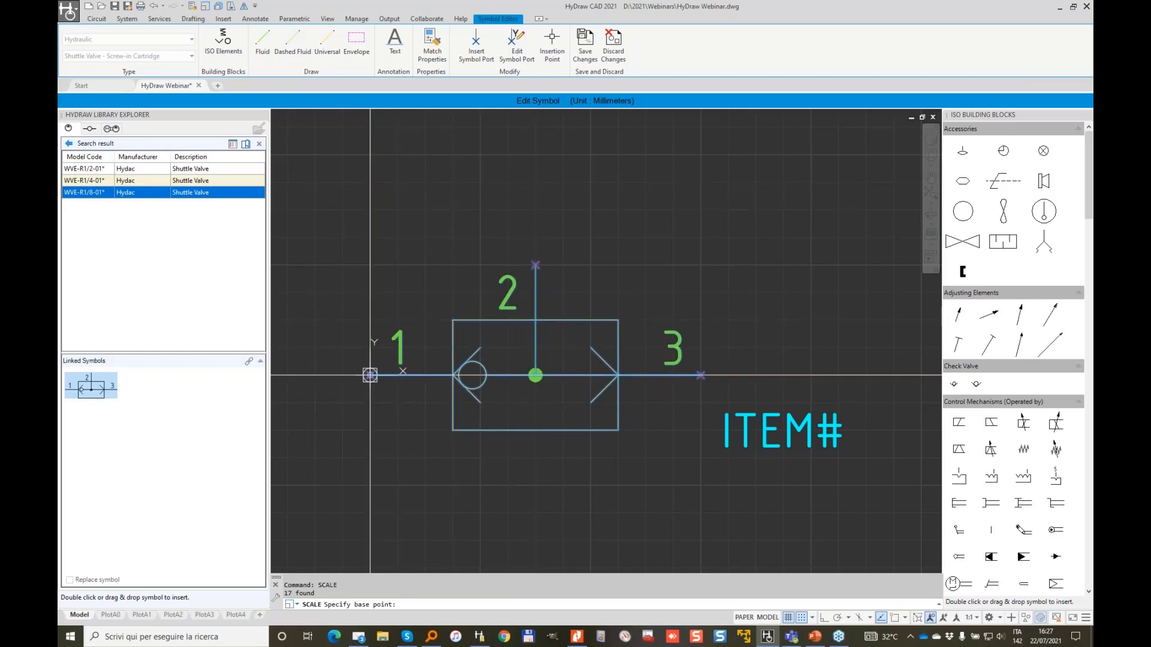
scroll(370, 375, up, 5)
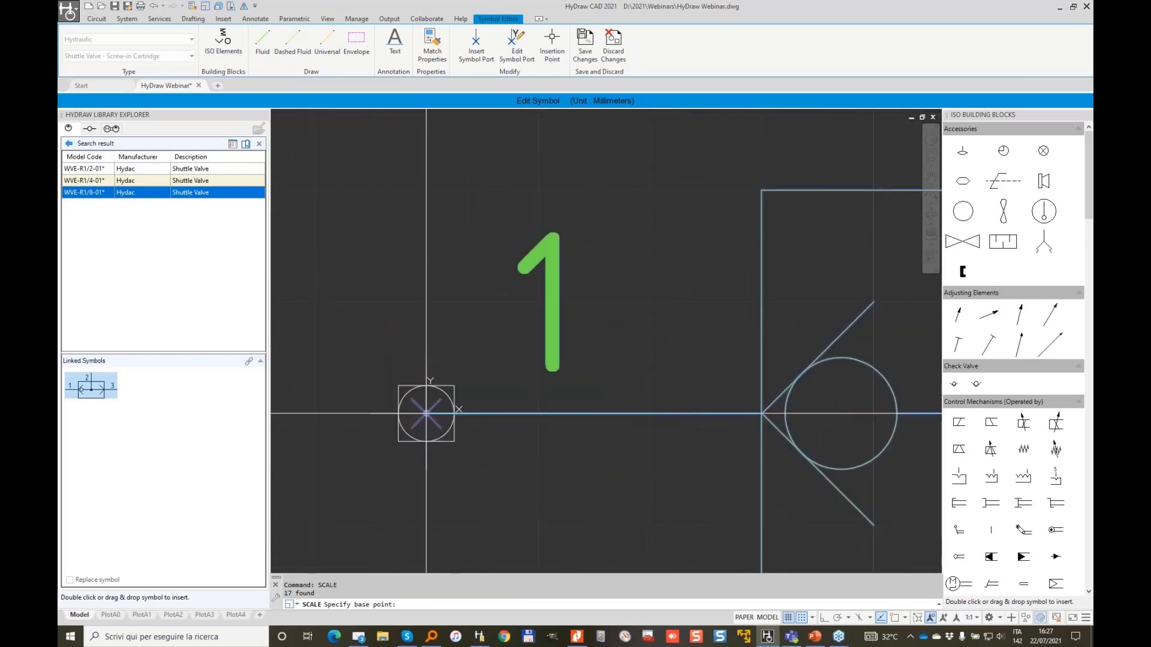
scroll(426, 414, down, 4)
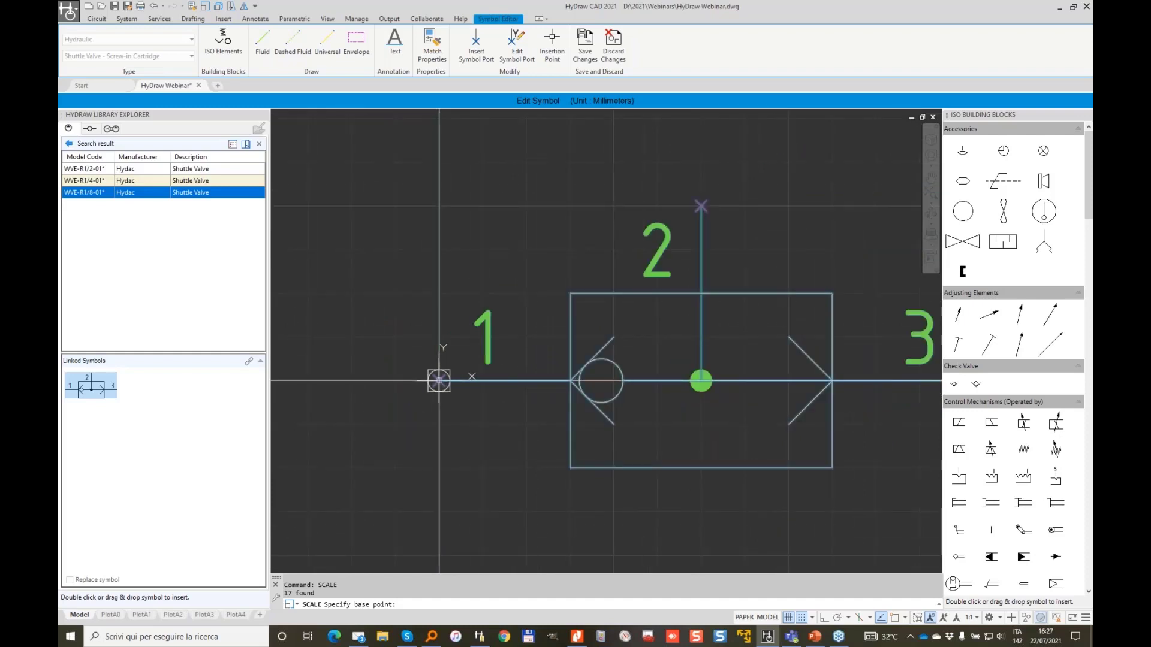
click(439, 381)
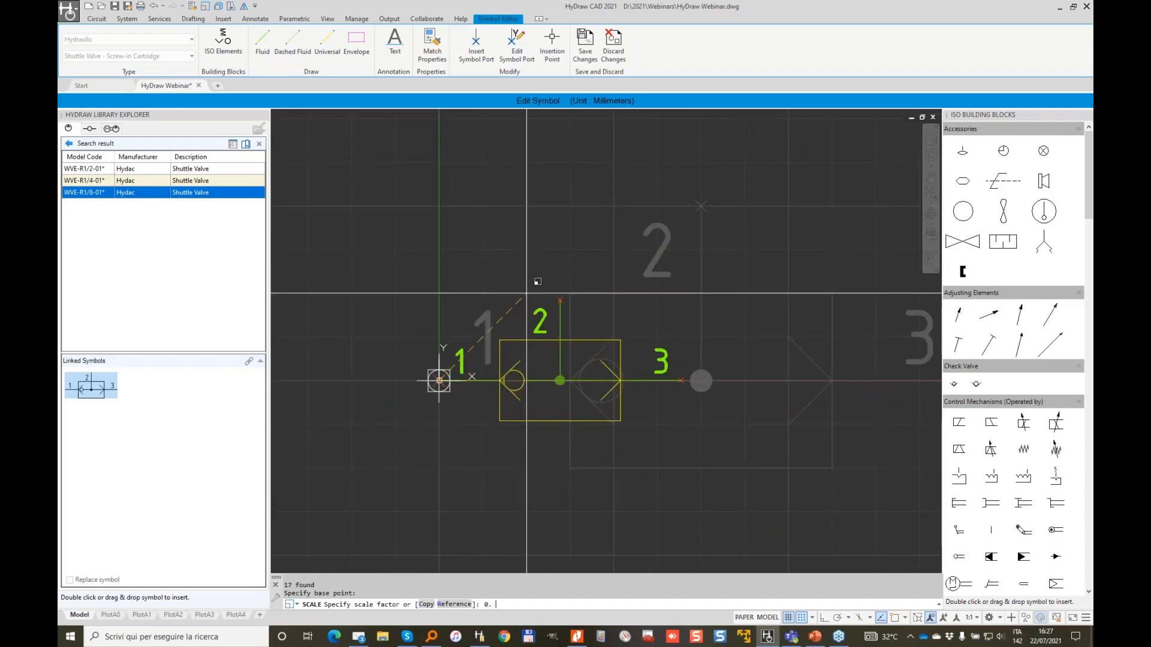
text(1/2)
key(Return)
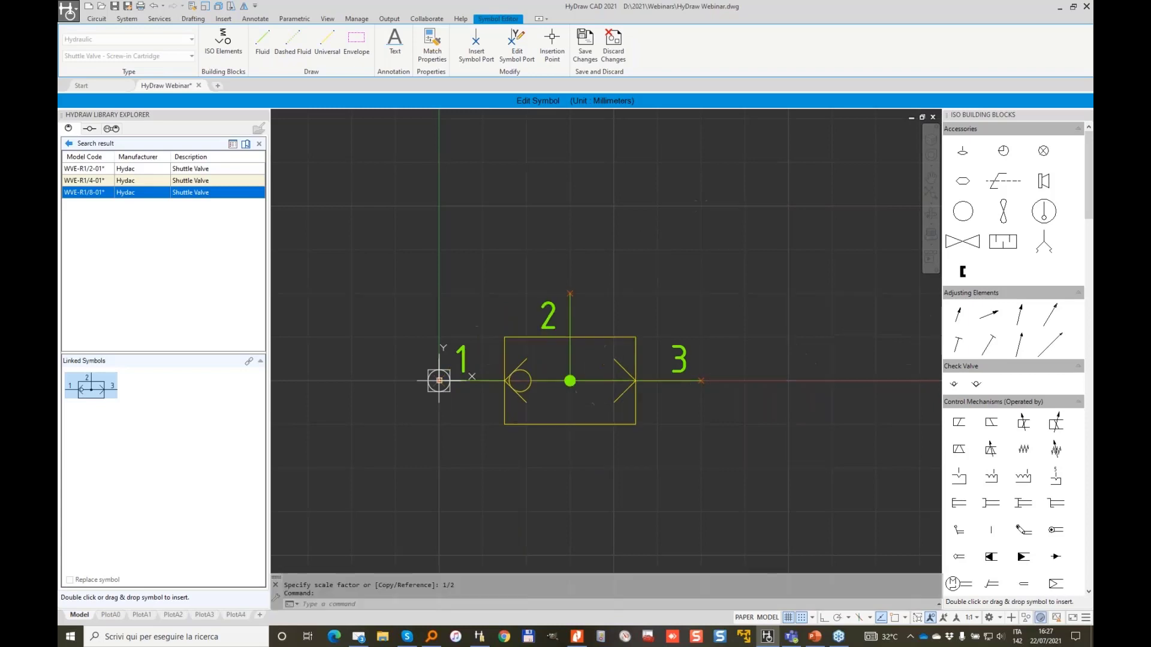
click(587, 41)
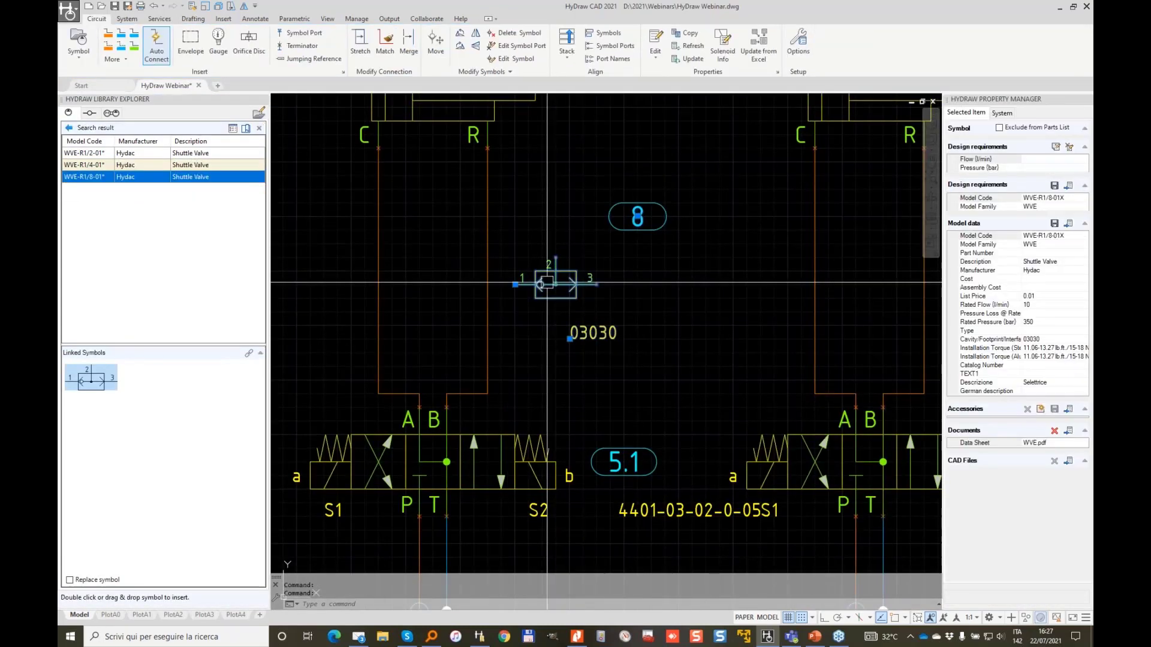
Move the shuttle valve between the C and R lines of the cylinder above valve 5.1 and bring its 03030 label closer beneath it.
click(547, 282)
click(424, 295)
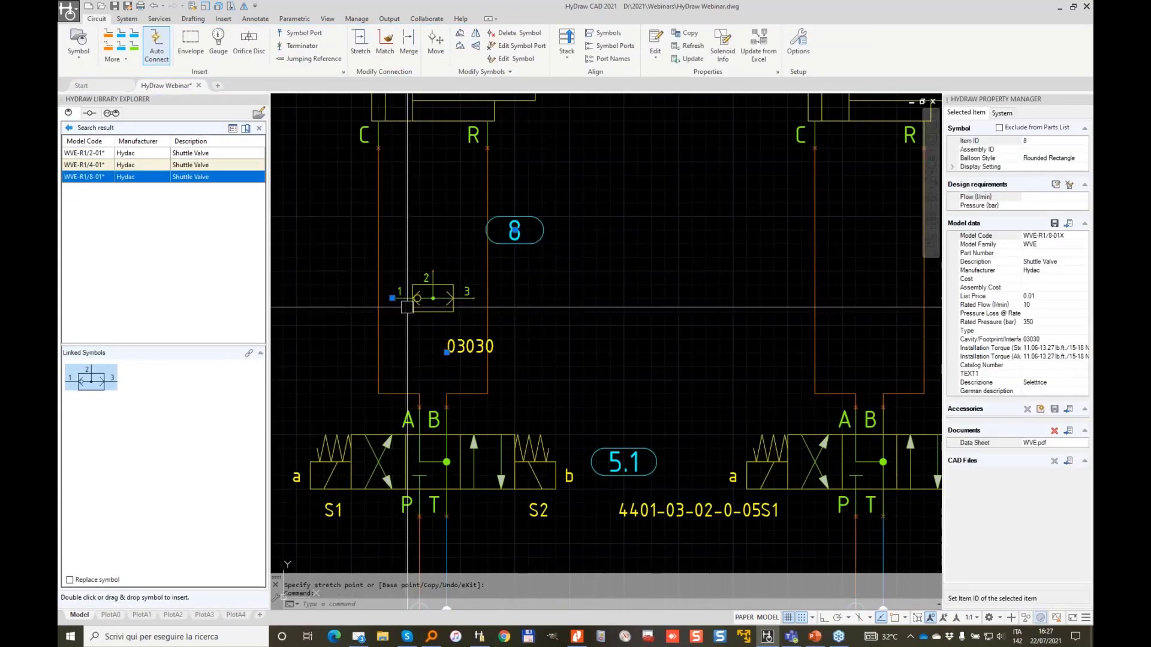
click(446, 353)
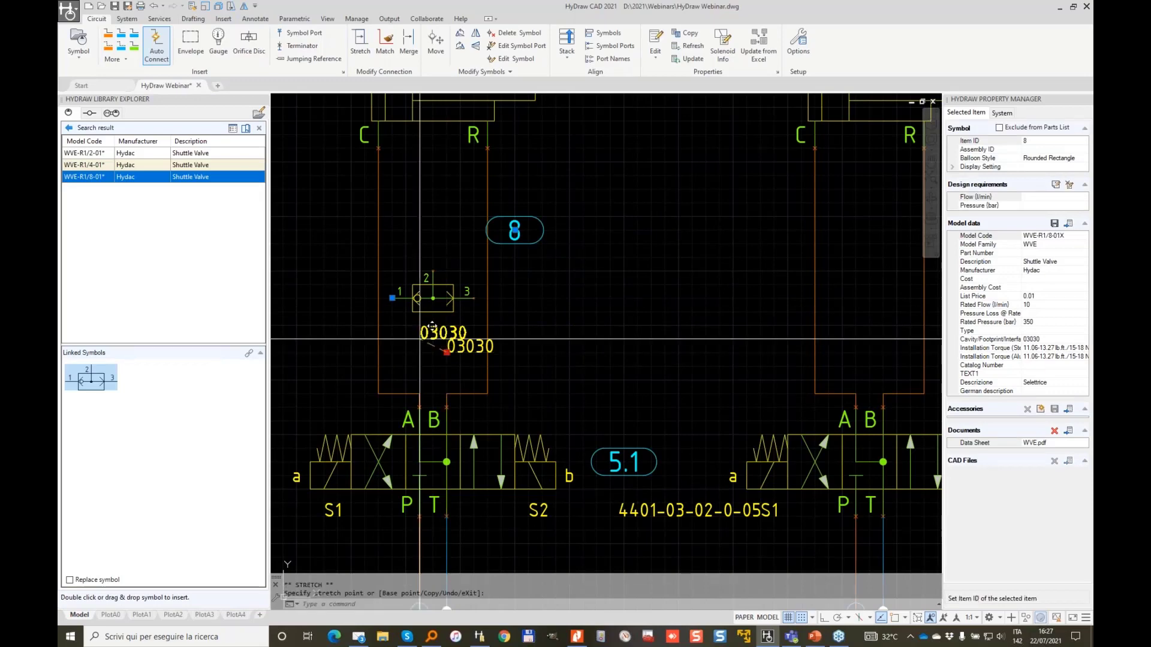
click(420, 338)
Move item balloon 8 outside the cylinder's R line, beside the shuttle valve.
click(514, 230)
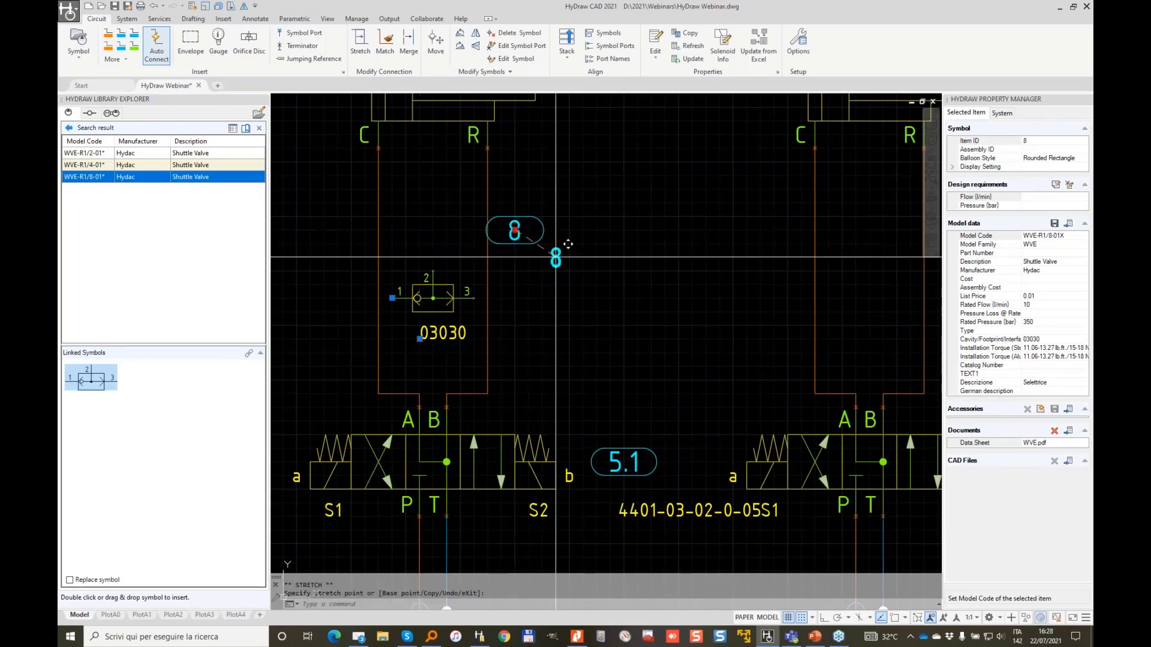
click(555, 258)
scroll(461, 303, down, 3)
key(Escape)
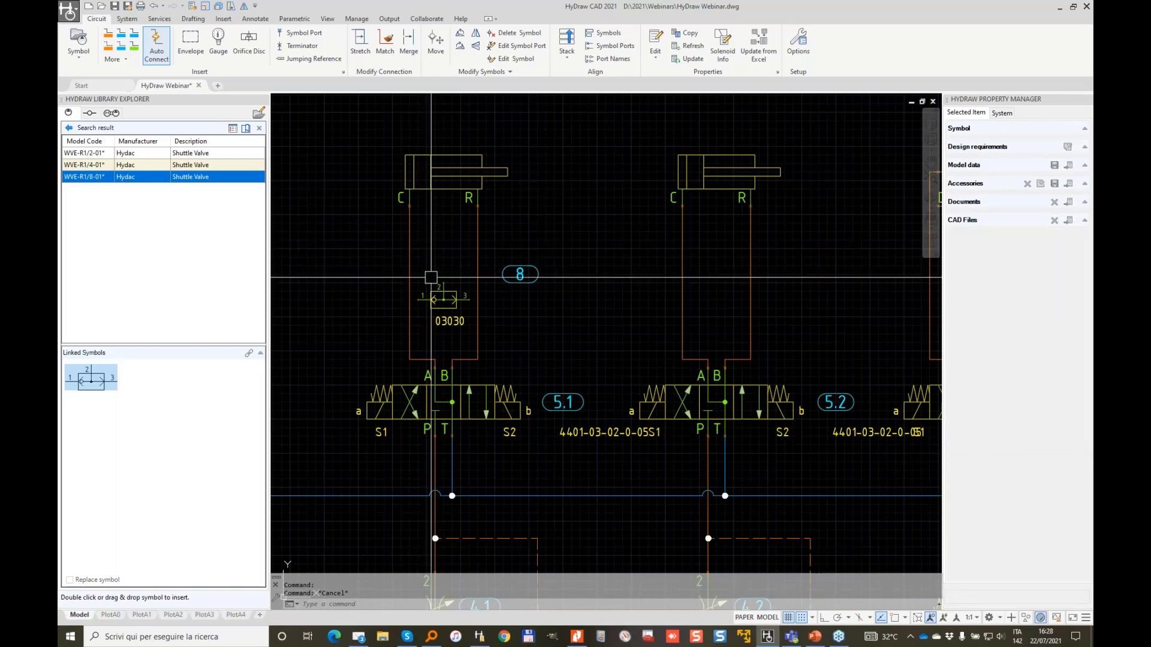
Connect shuttle valve ports 1 and 3 to the cylinder's C and R lines with control lines.
scroll(431, 277, up, 3)
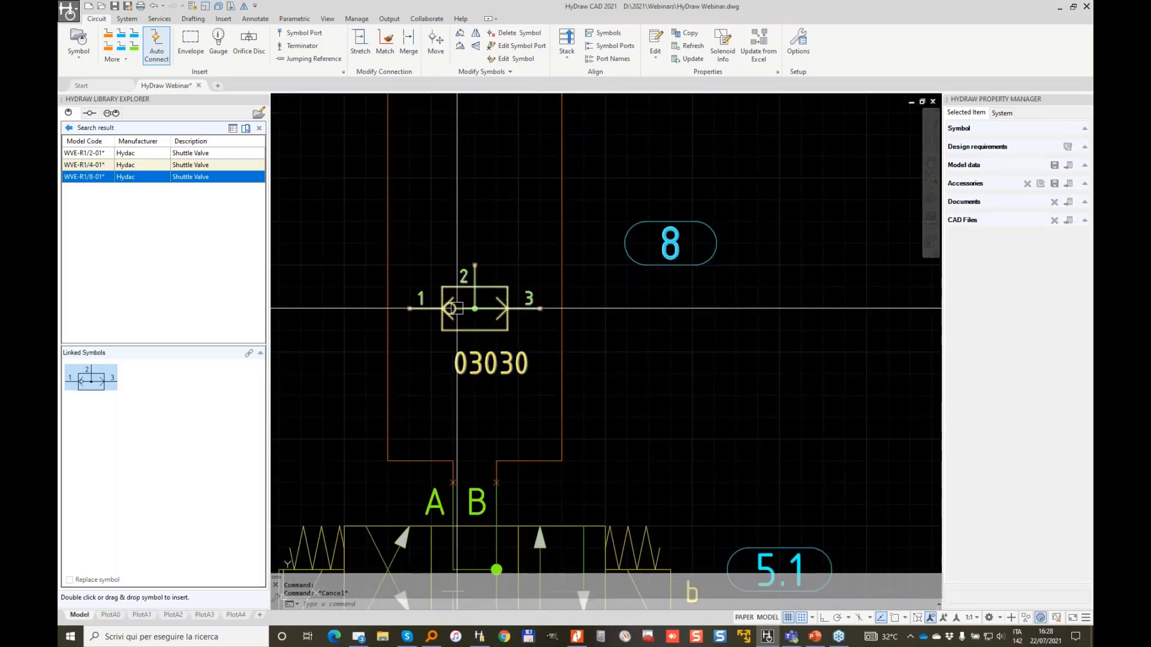
click(109, 35)
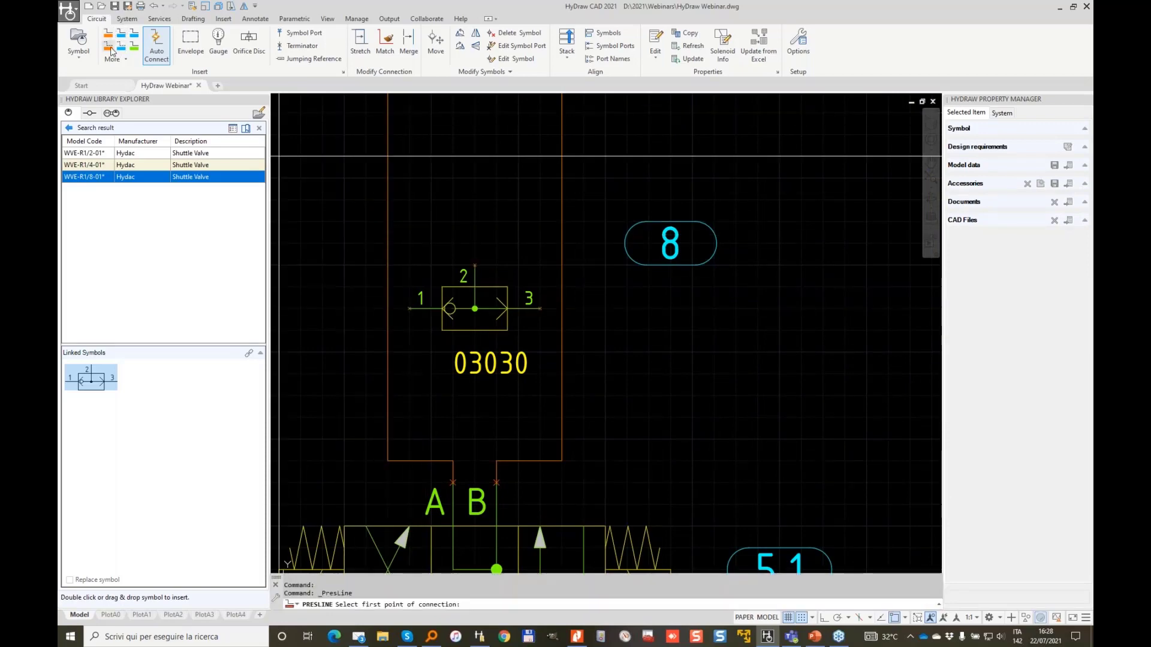
click(388, 308)
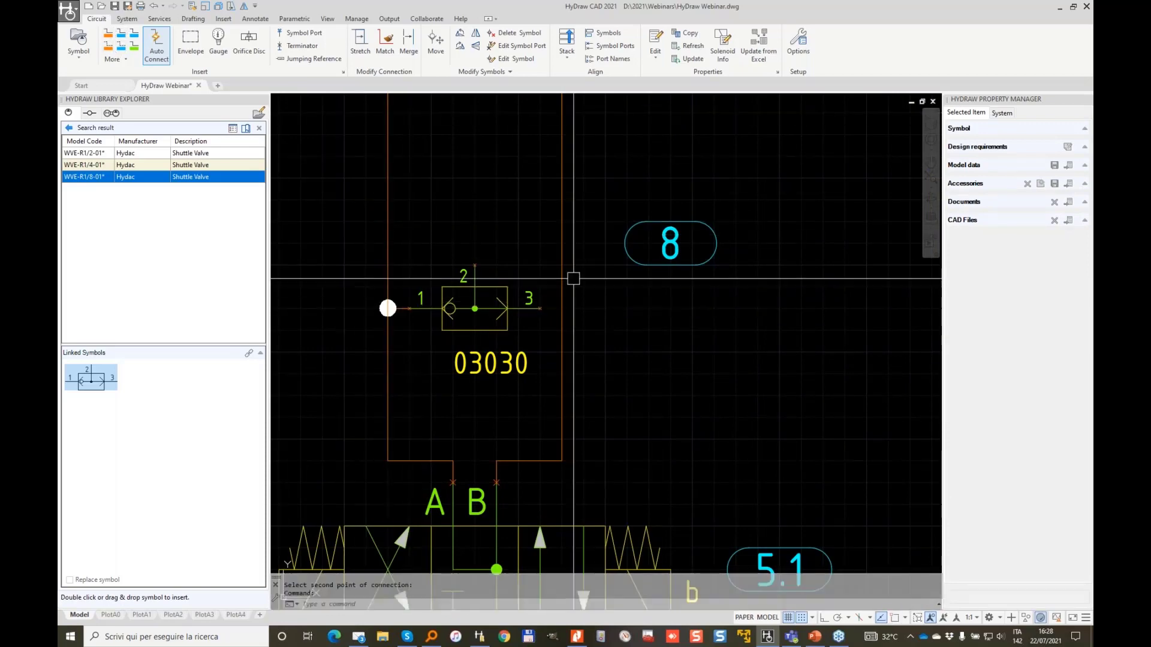
click(541, 313)
key(Return)
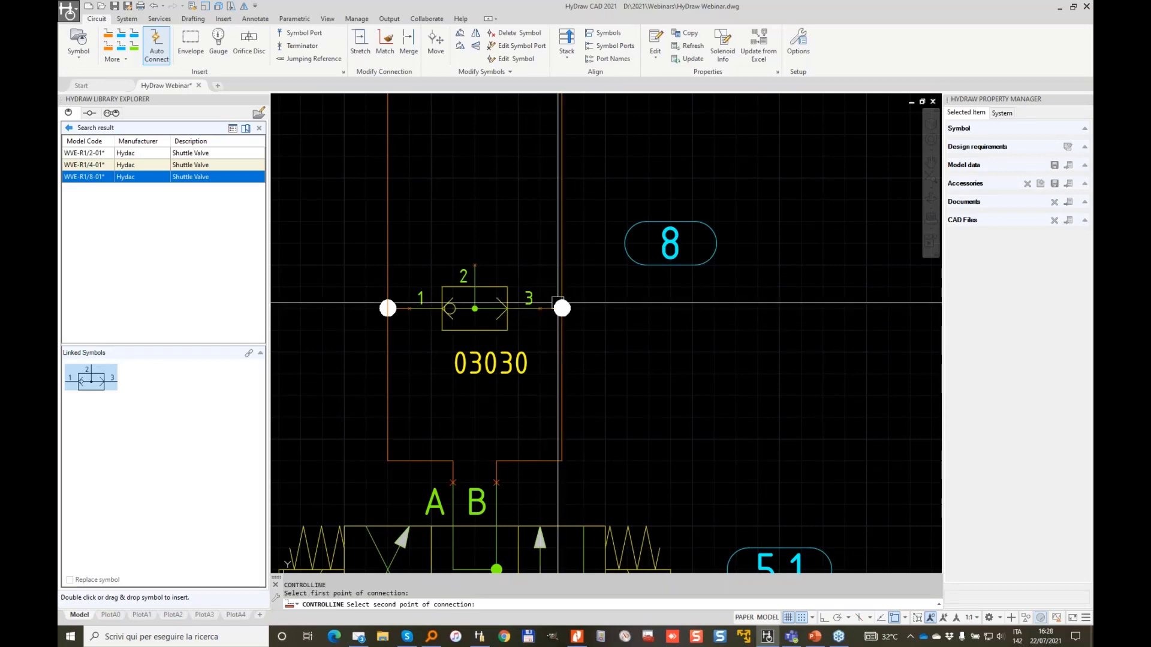
click(562, 308)
Copy the shuttle valve with its balloon and connections to the circuits above valves 5.2 and 5.3.
scroll(548, 268, down, 5)
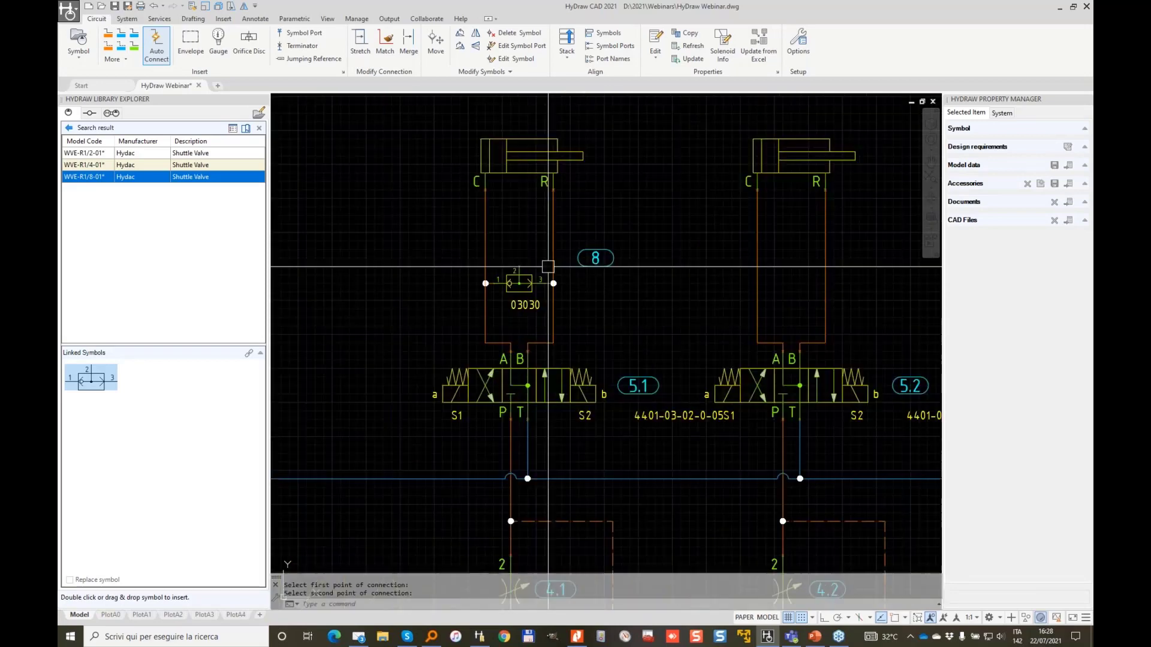
click(419, 239)
click(573, 287)
right_click(649, 305)
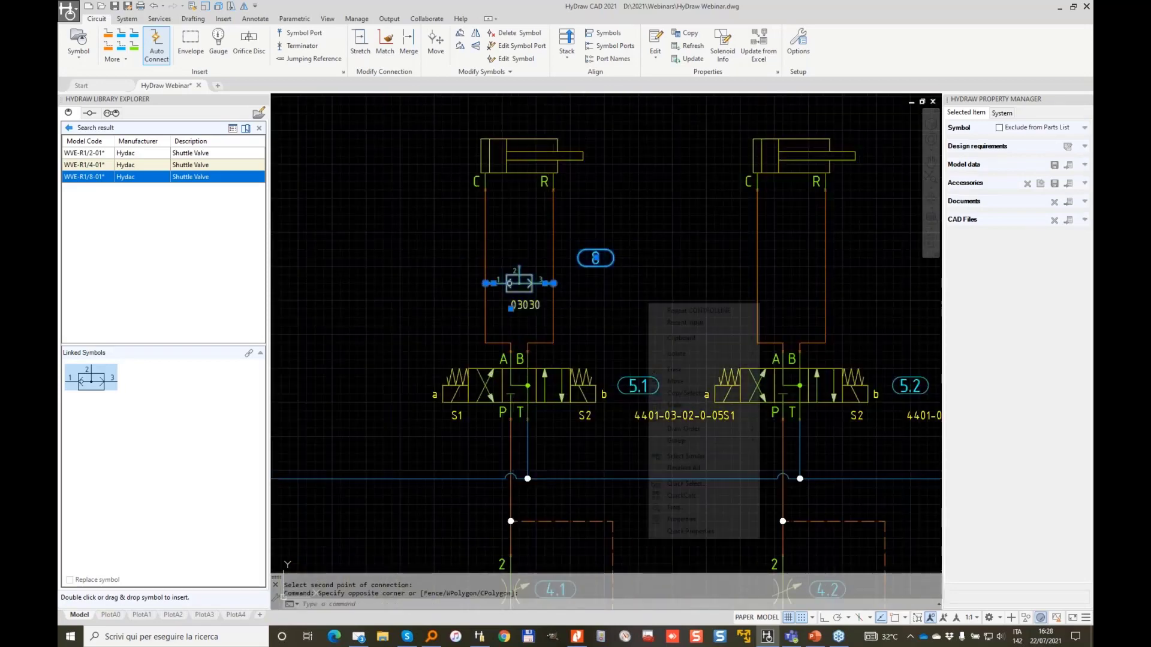
click(696, 393)
click(553, 343)
click(825, 343)
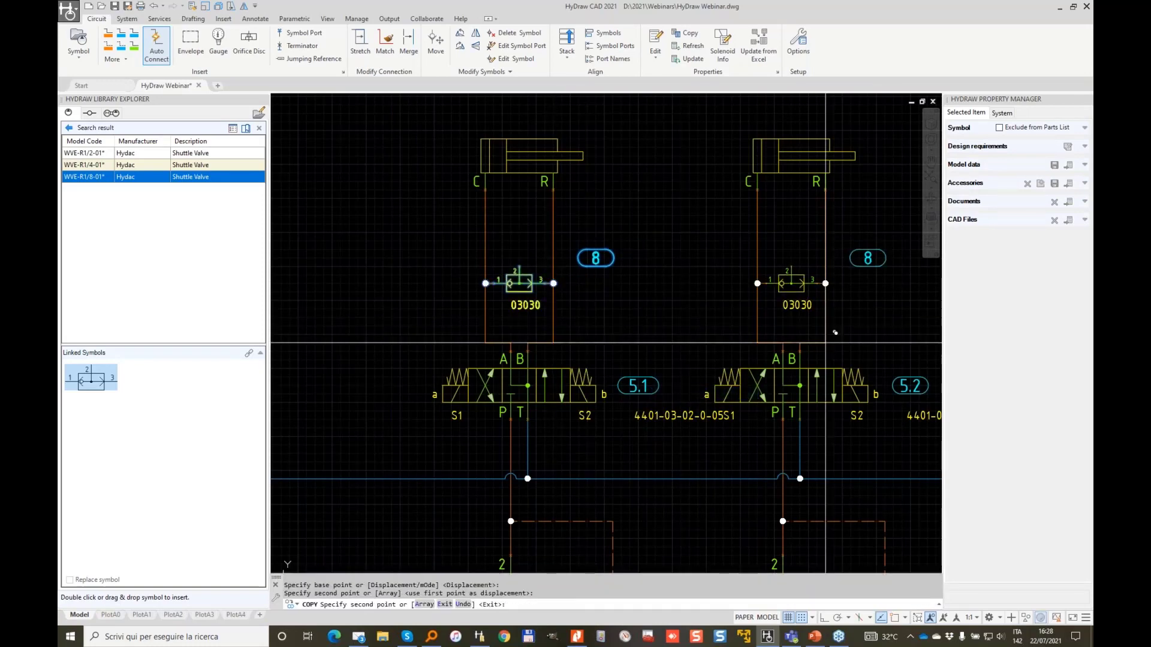
middle_drag(868, 329, 531, 329)
click(761, 343)
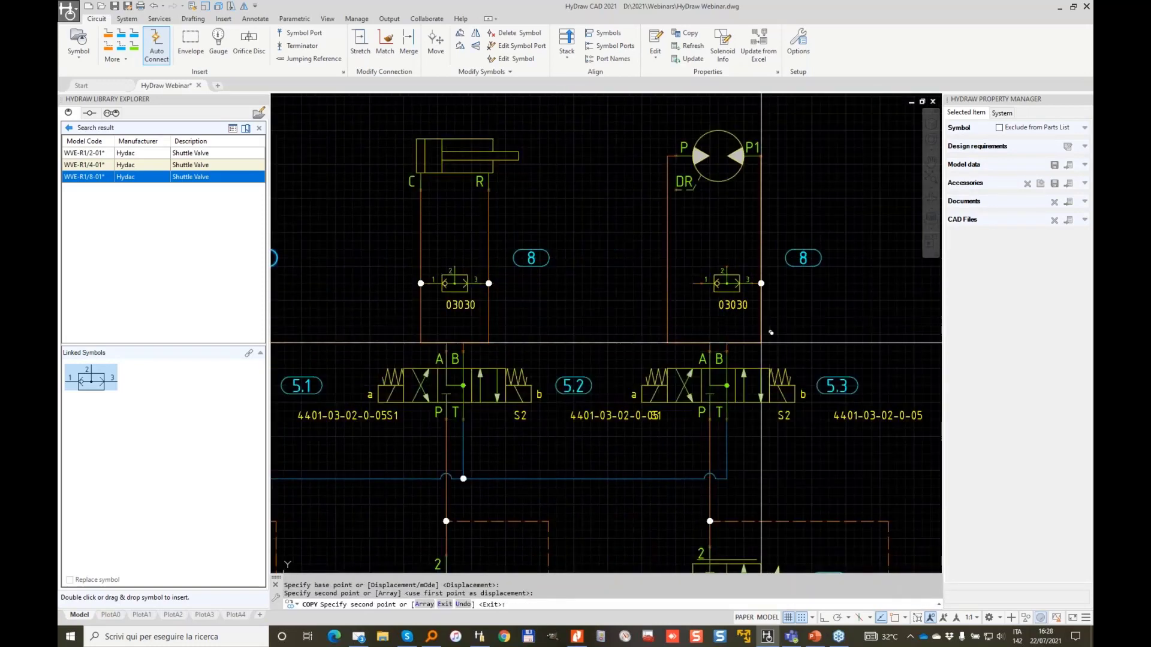
key(Return)
Stretch the control line from port 1 of the motor circuit's shuttle valve to the motor's P line.
scroll(694, 284, up, 4)
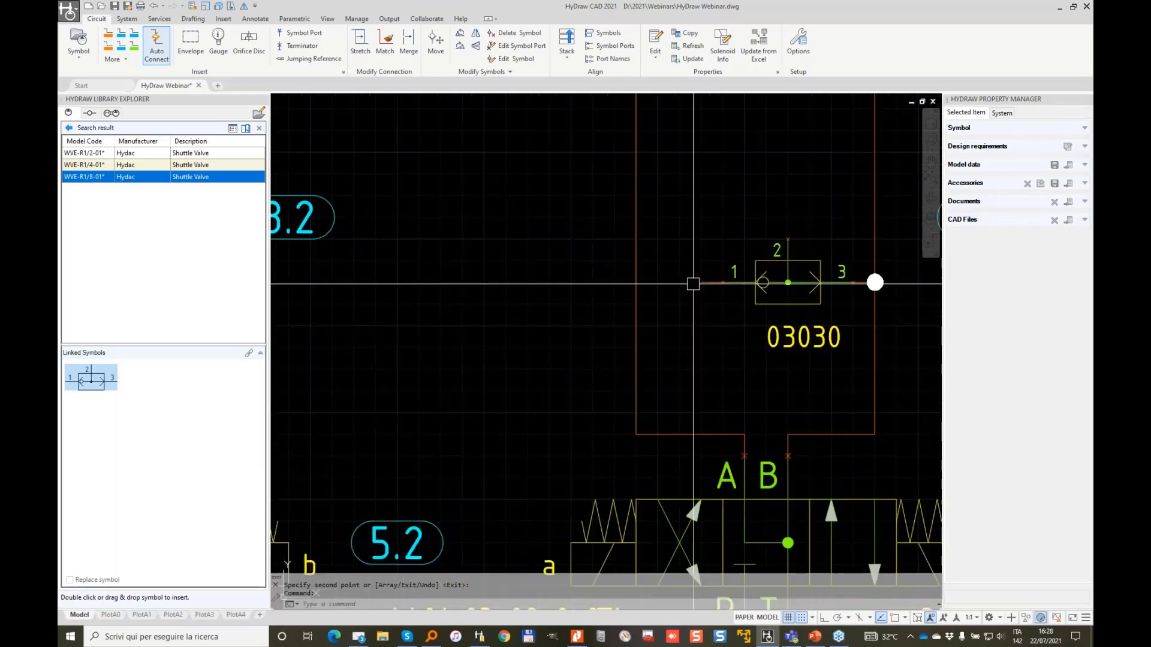
click(712, 283)
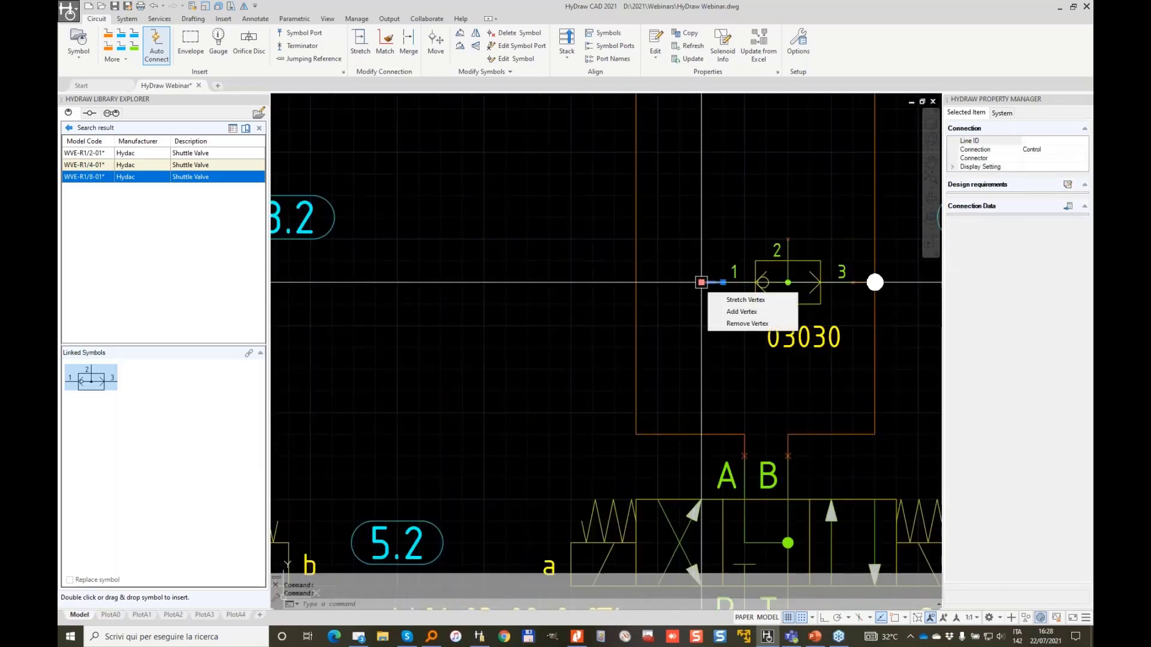
click(701, 282)
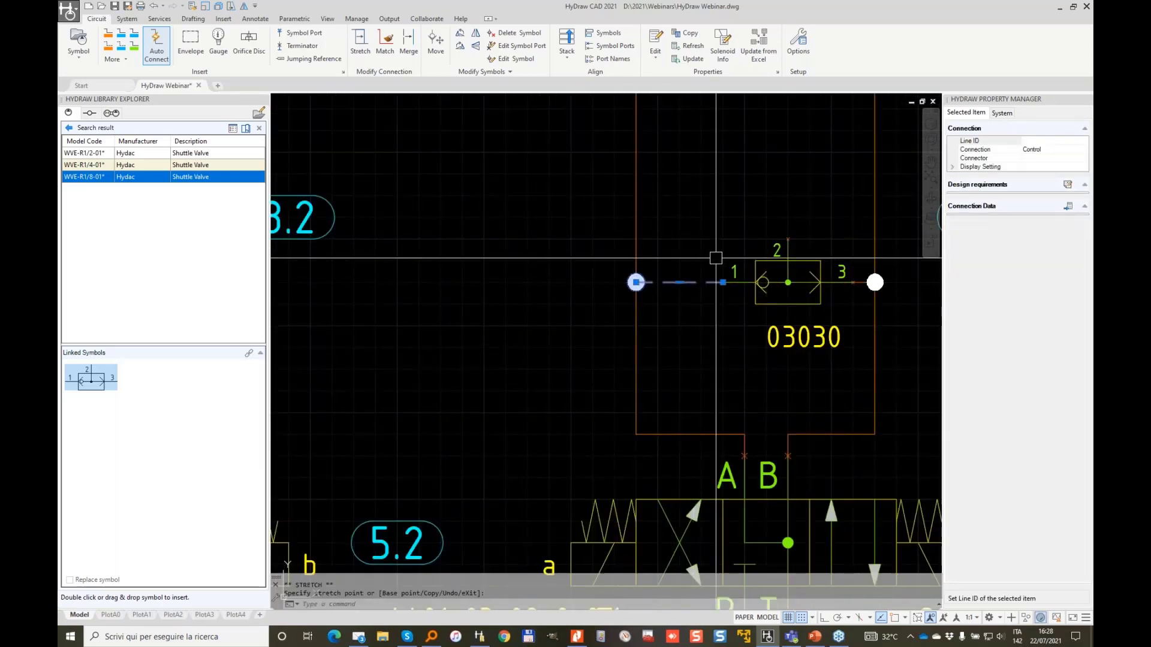
scroll(626, 278, down, 4)
key(Escape)
key(Escape)
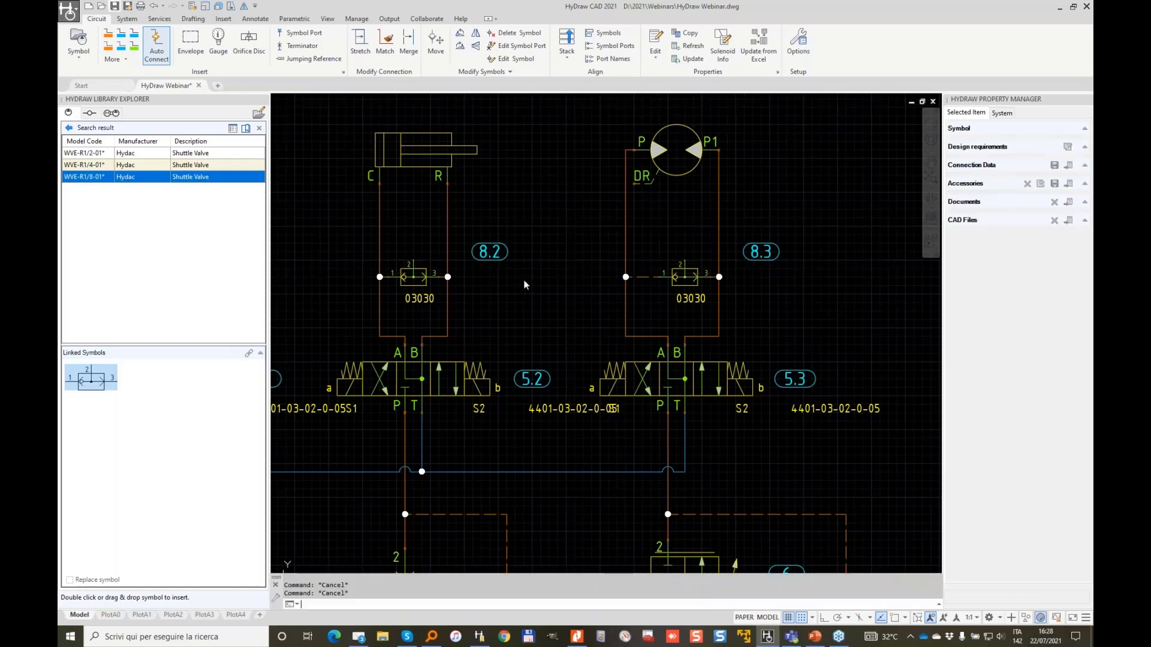
Copy shuttle valve 8.3 into the space between the second cylinder circuit and the motor circuit.
middle_drag(514, 302, 719, 278)
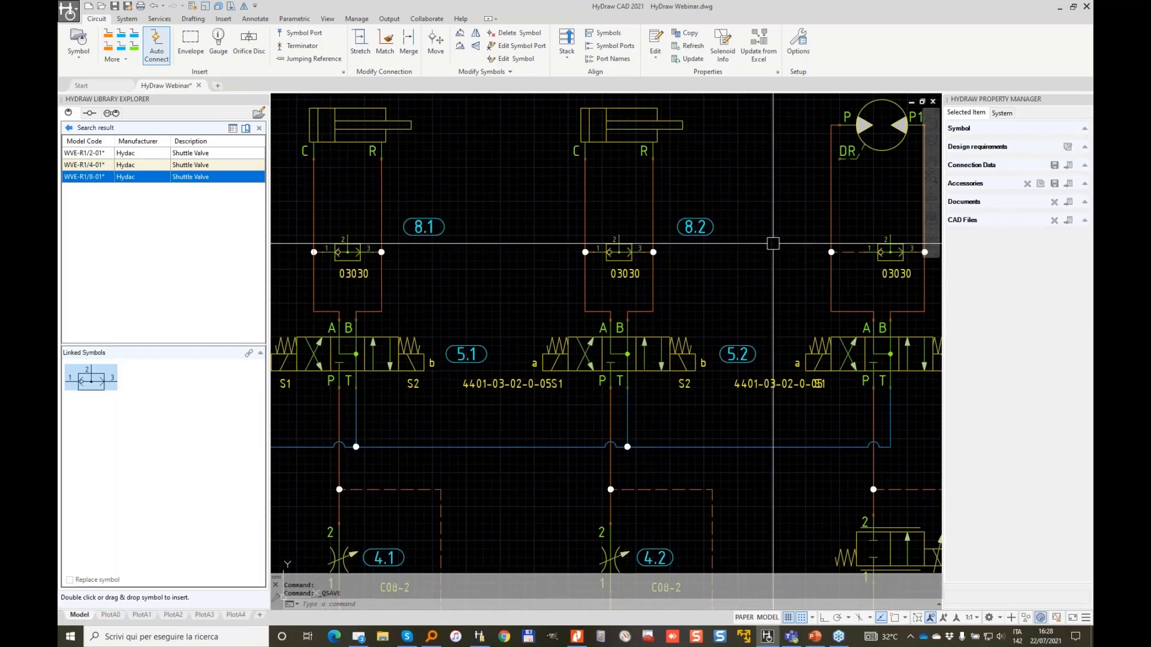
middle_drag(703, 201, 602, 269)
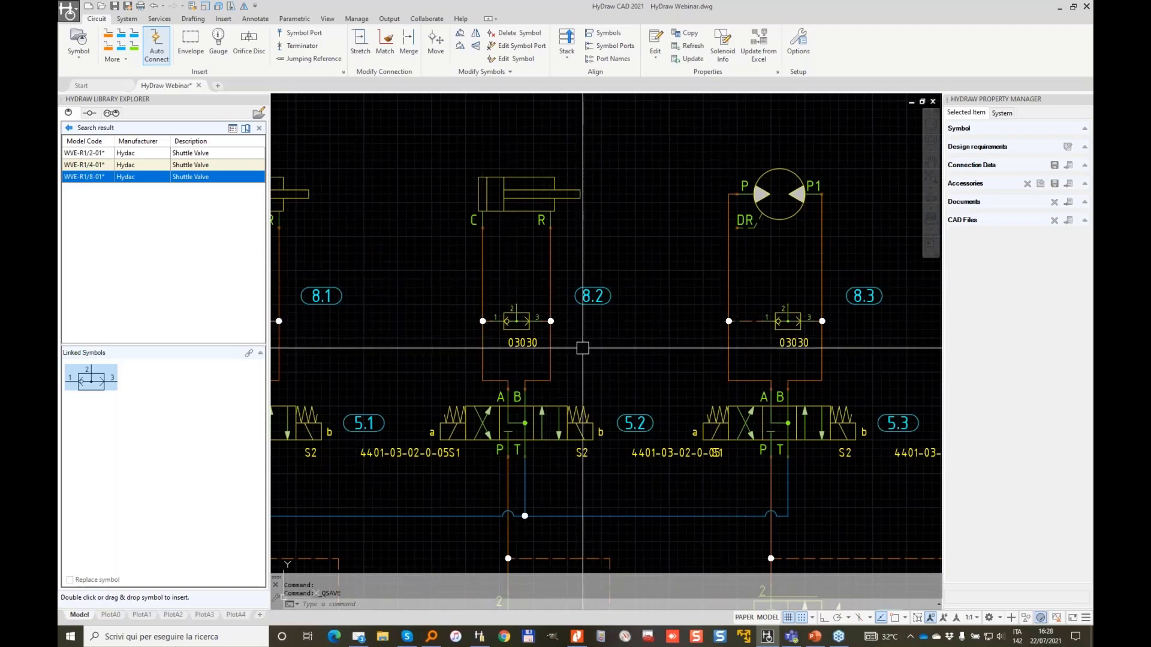
click(787, 319)
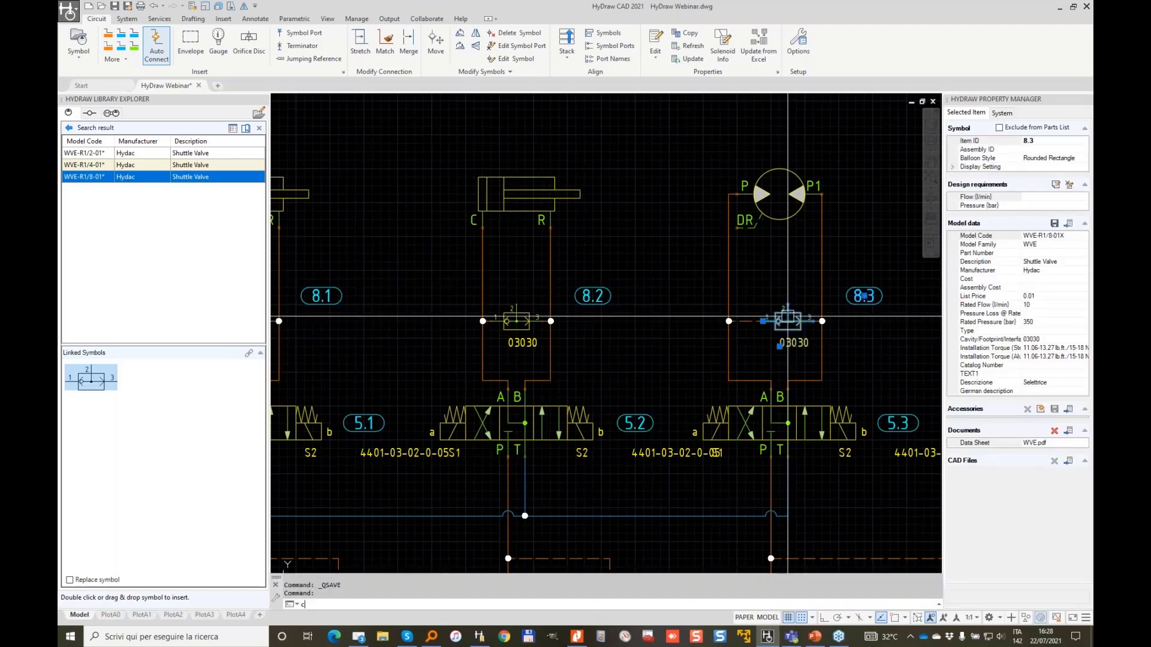
text(c)
key(Return)
click(787, 305)
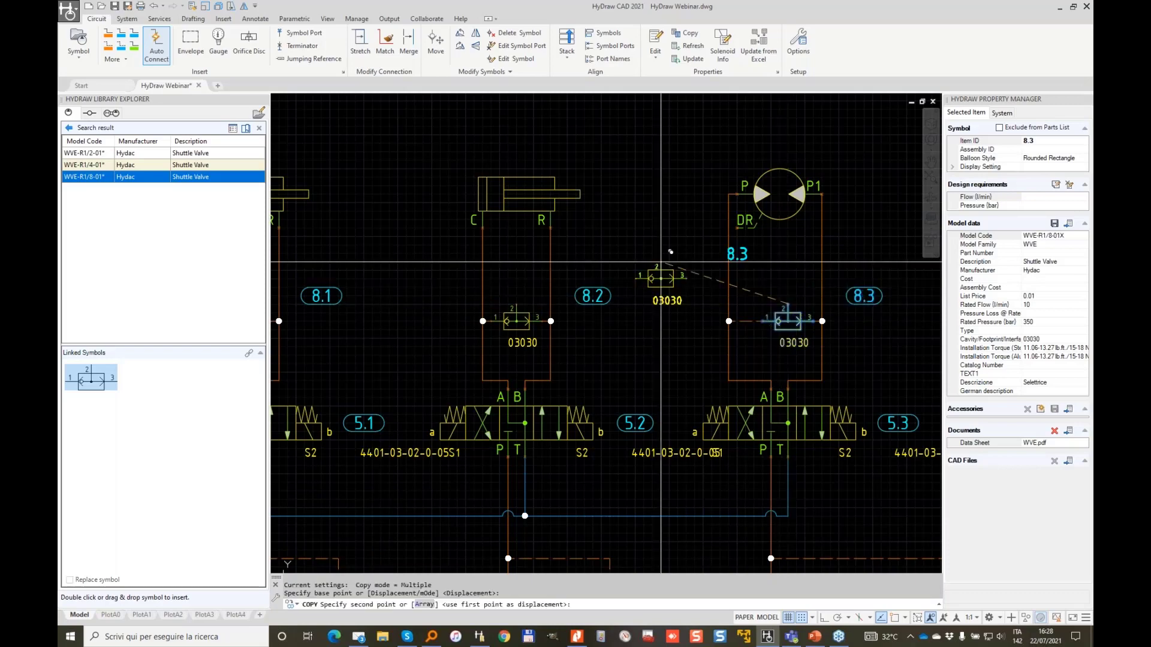
click(644, 262)
key(Return)
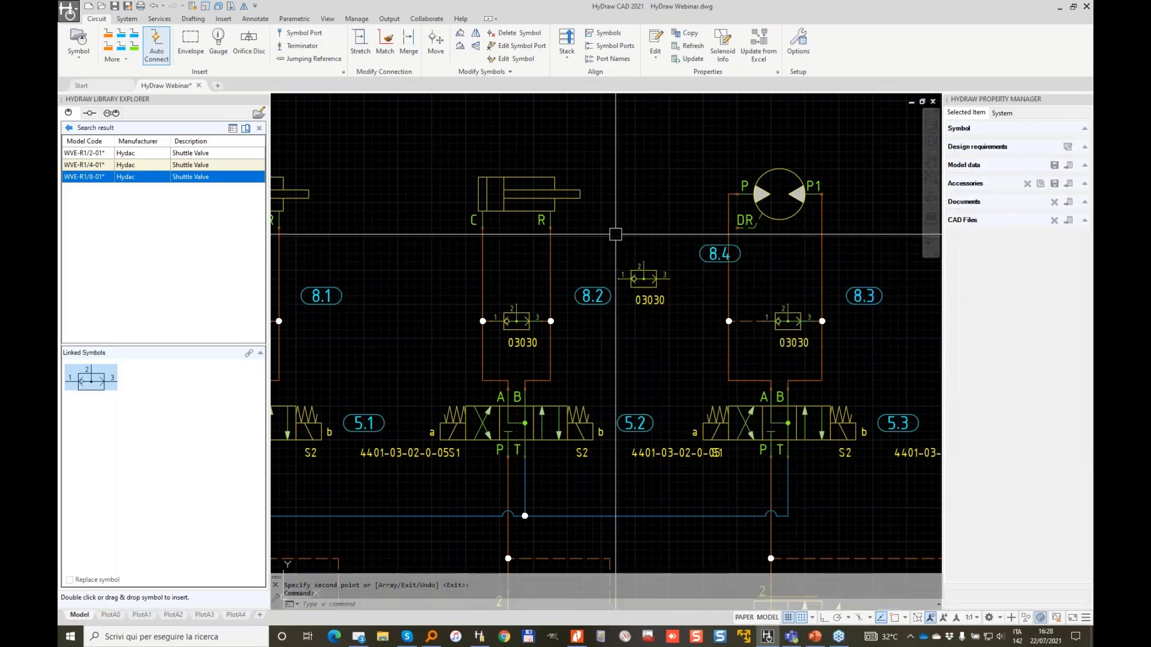
Move item balloon 8.4 beside its shuttle valve, clear of the motor's P line.
click(643, 277)
click(721, 254)
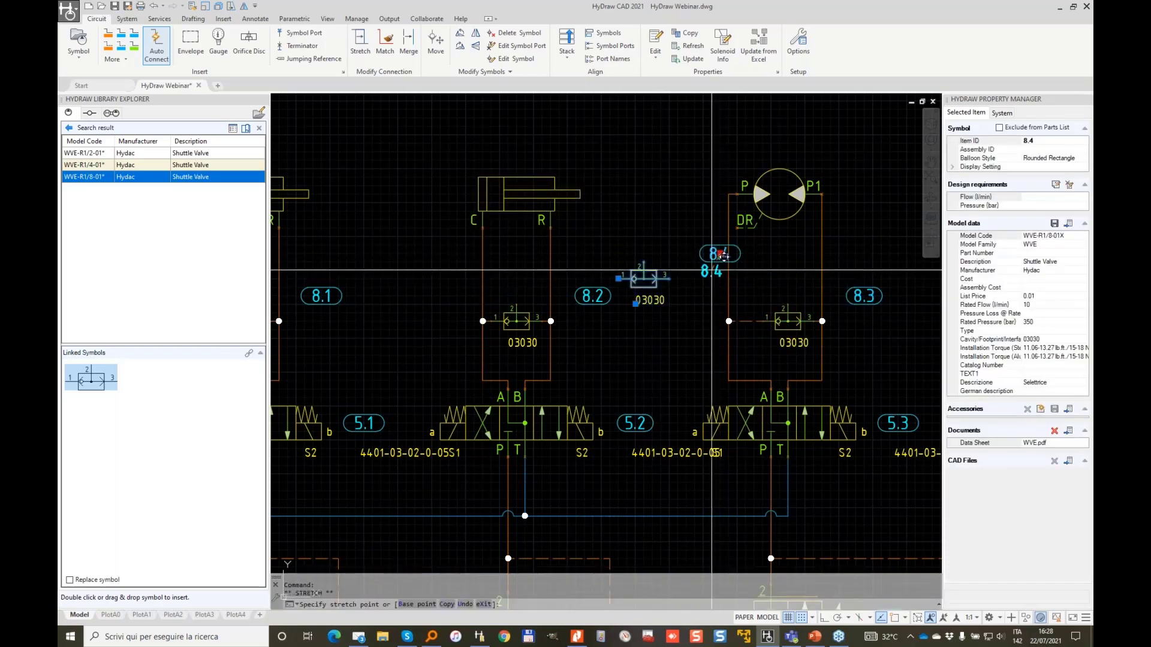
click(687, 296)
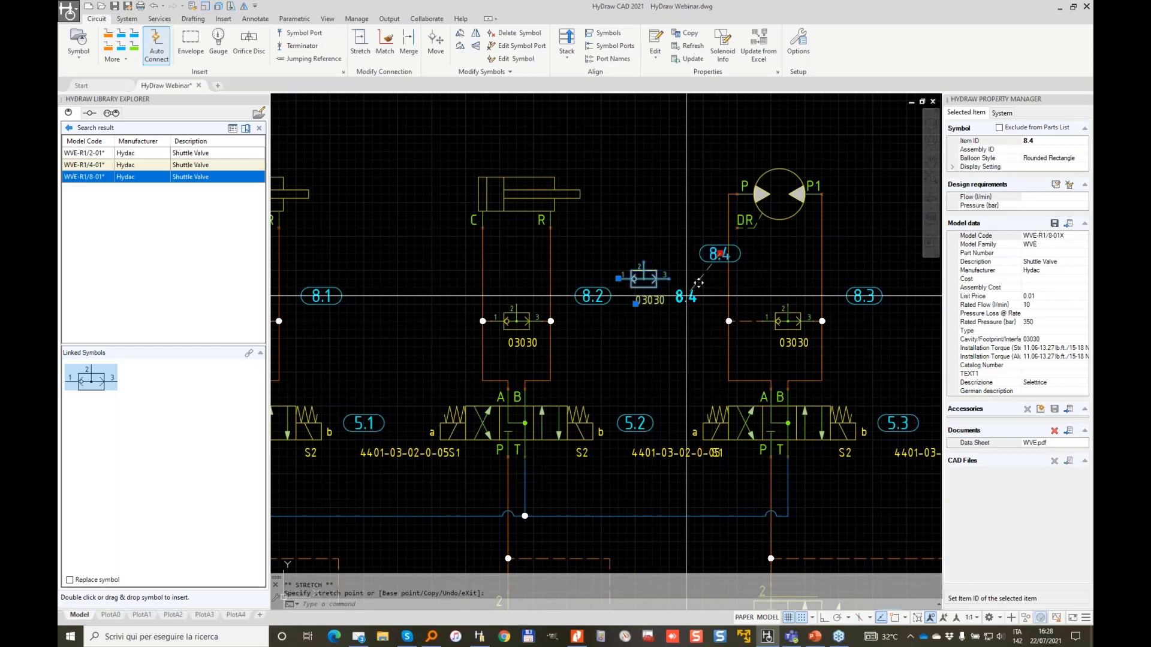
Connect ports 3 and 1 of shuttle valve 8.4 to port 2 of shuttle valves 8.3 and 8.2 with control lines.
click(136, 48)
click(662, 279)
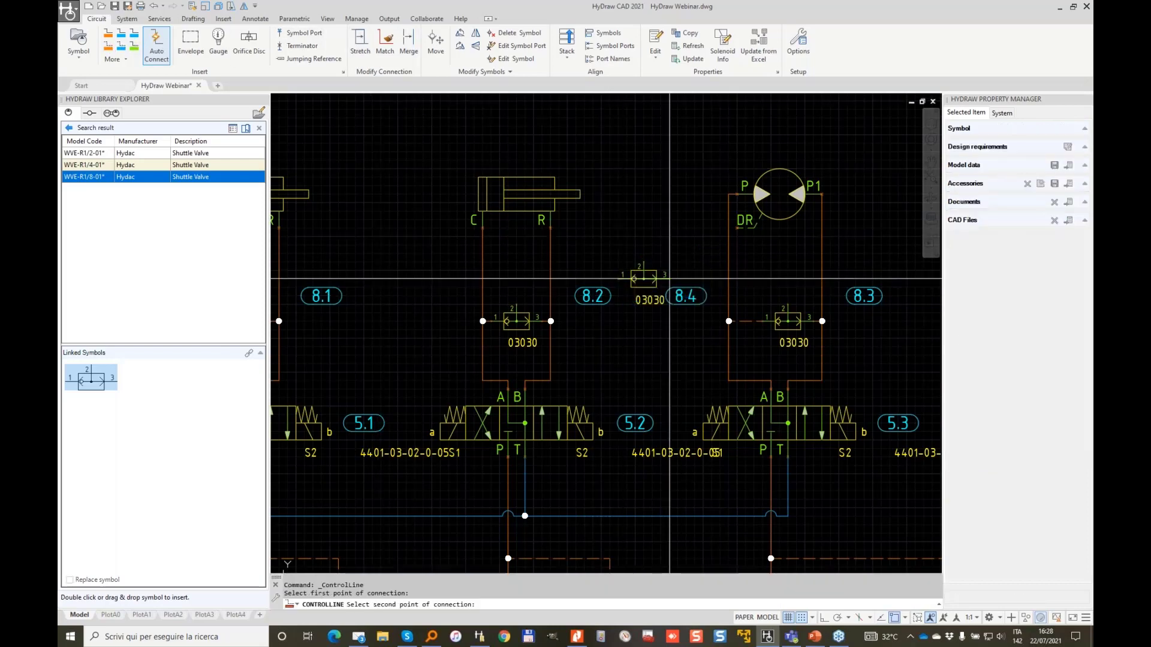
click(788, 304)
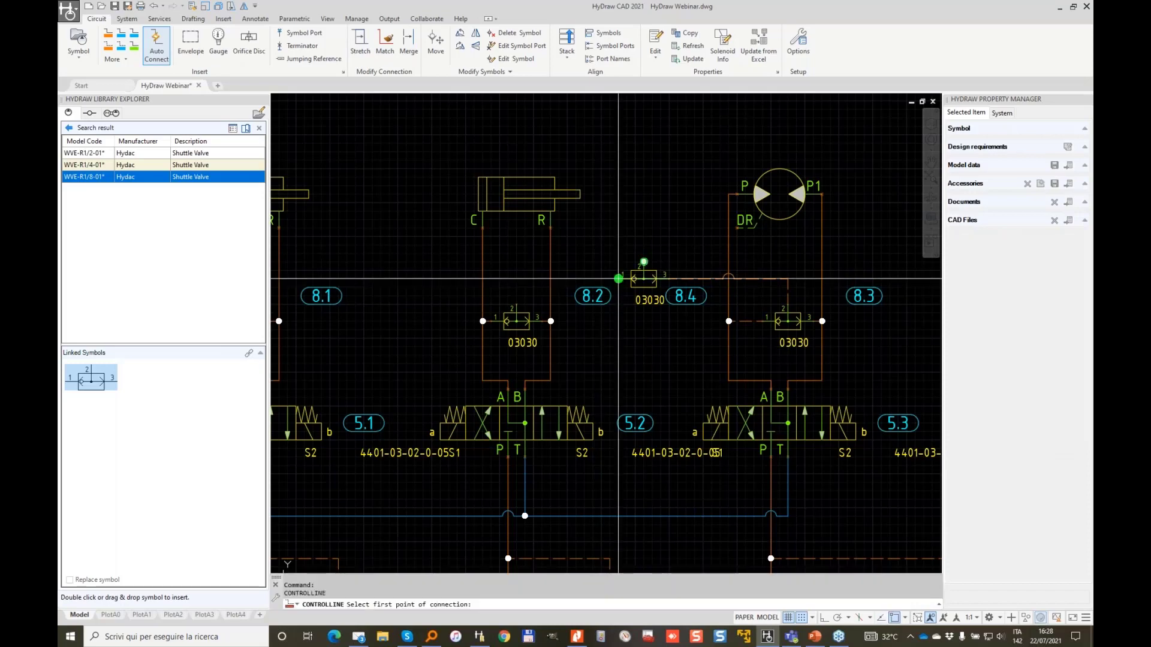
click(512, 308)
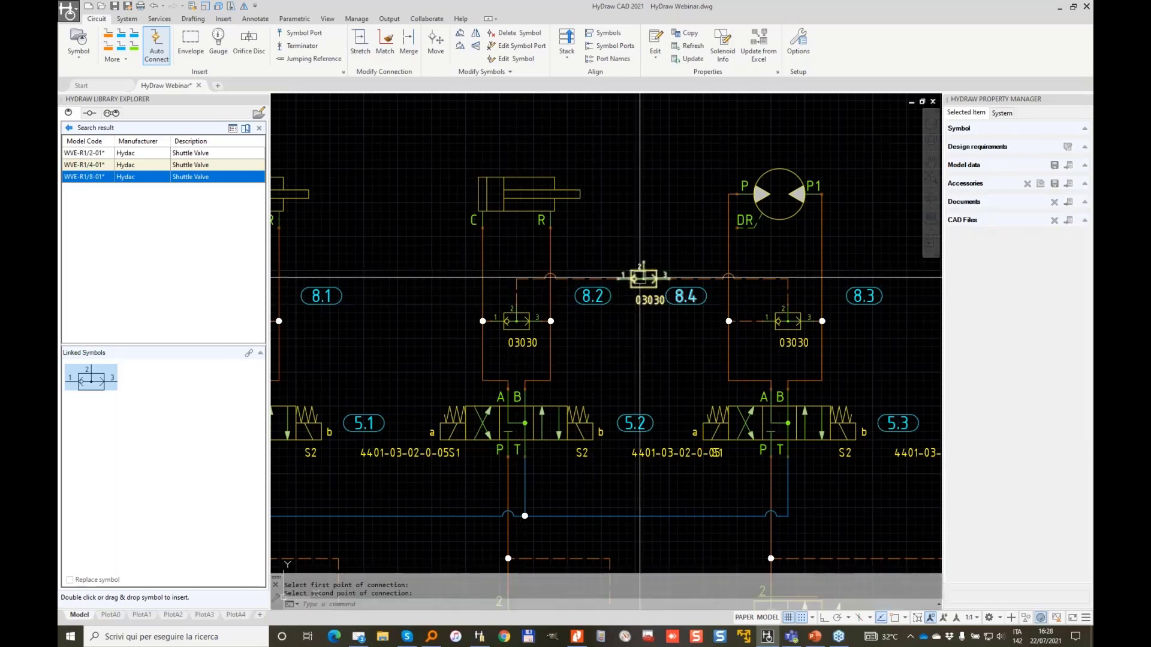
Copy shuttle valve 8.4 with its balloon into the space between the two cylinder circuits.
click(643, 271)
text(cp)
key(Return)
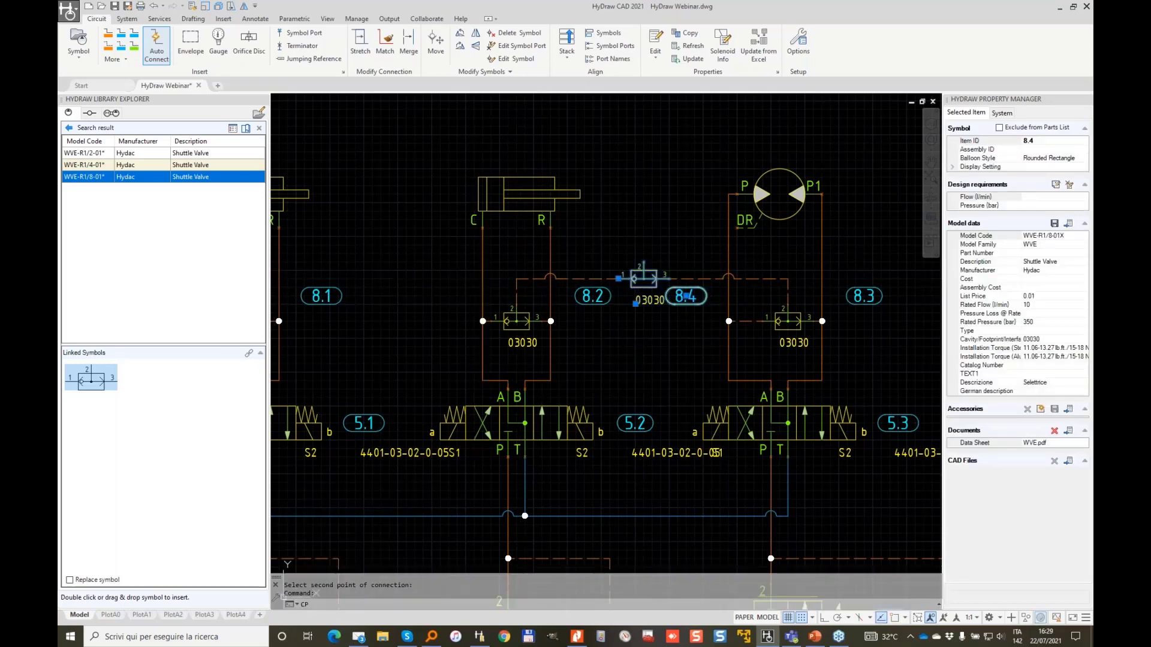
click(627, 270)
click(351, 254)
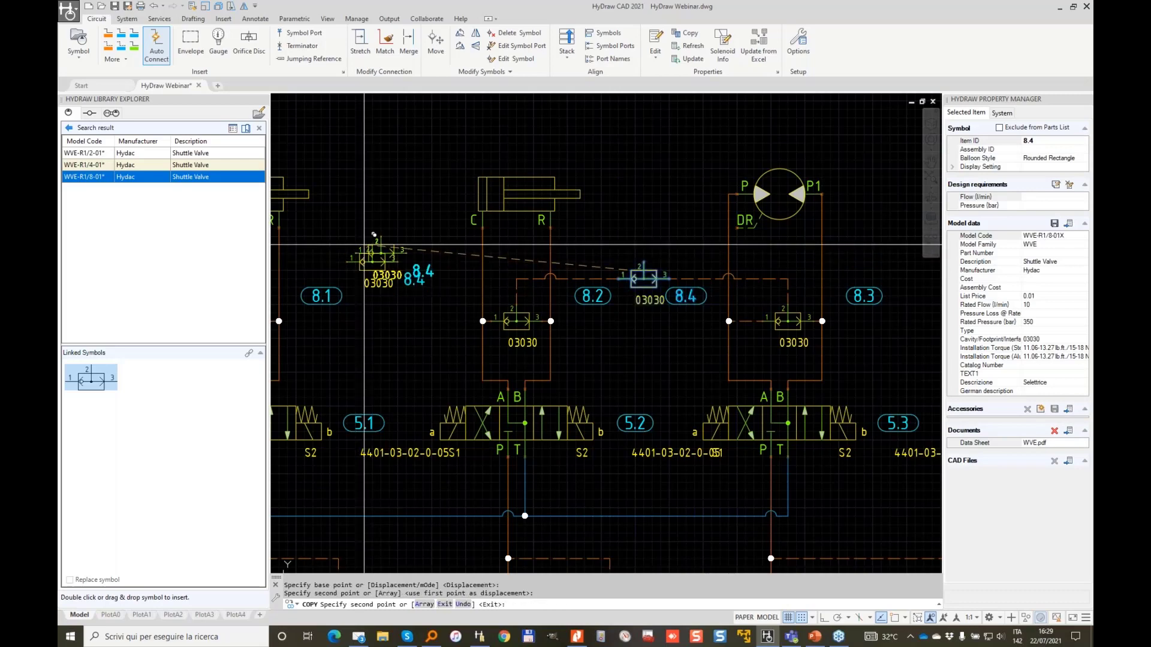
key(Return)
Connect ports 3 and 1 of shuttle valve 8.5 to port 2 of shuttle valves 8.4 and 8.1 with control lines.
click(109, 48)
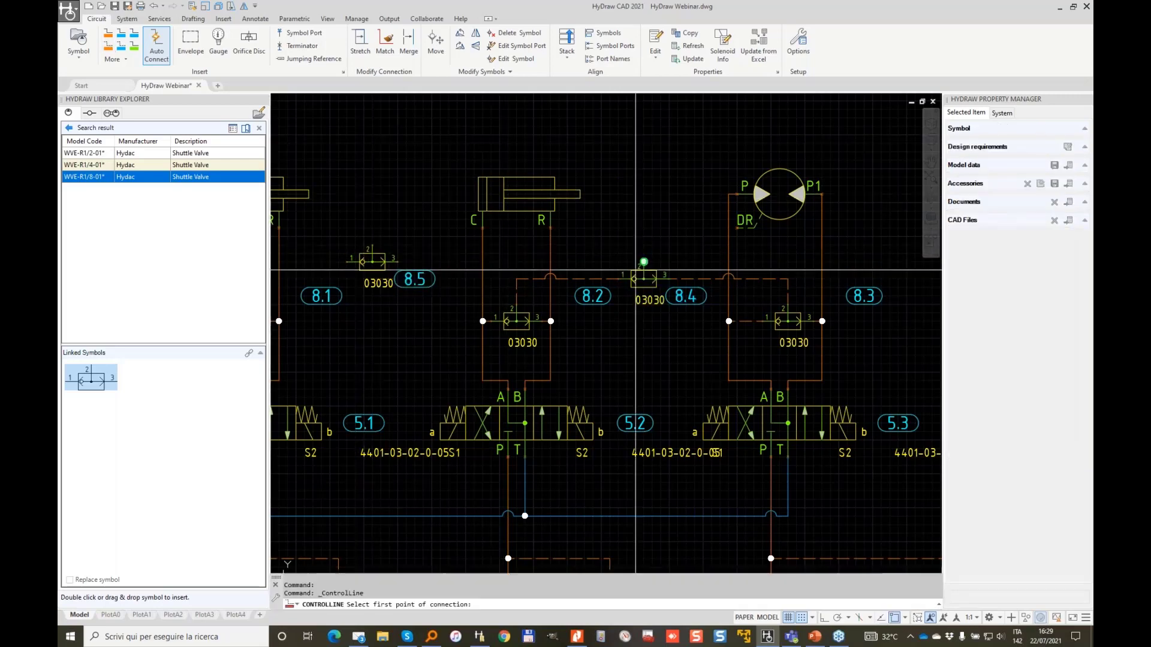
click(644, 262)
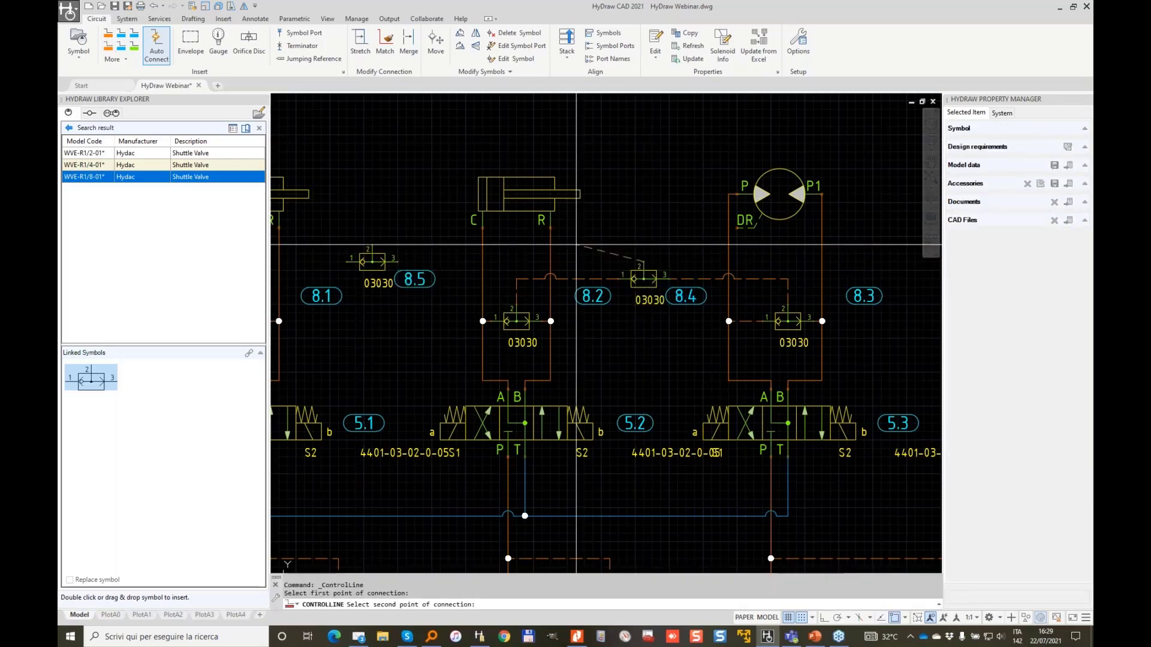
click(398, 262)
middle_drag(372, 193, 498, 148)
key(Return)
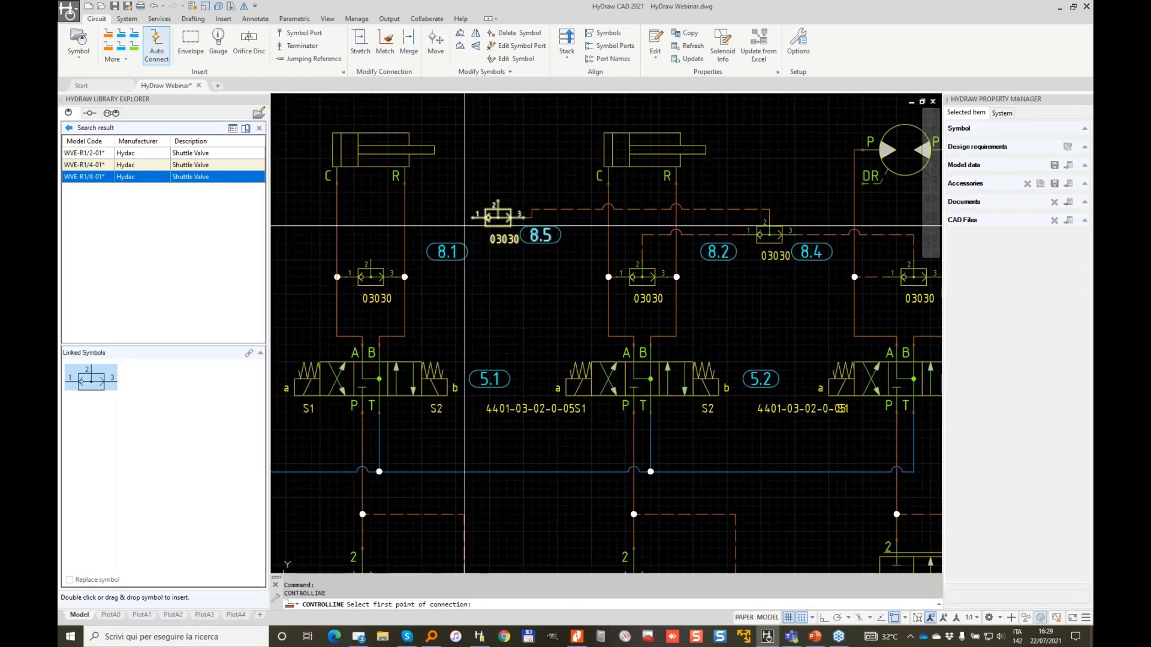
click(477, 215)
click(371, 265)
Route a control line from port 2 of shuttle valve 8.5 to port 3 of the C10-3S valve nearest the pump.
key(Return)
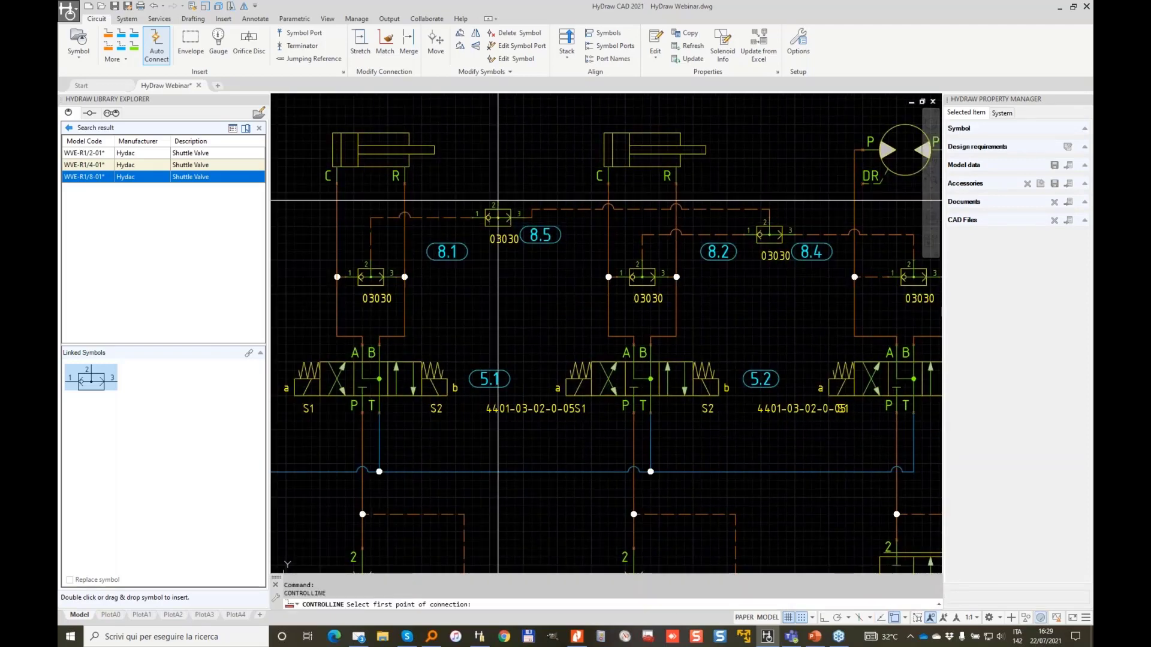
click(498, 201)
middle_drag(291, 465, 584, 380)
scroll(517, 389, down, 4)
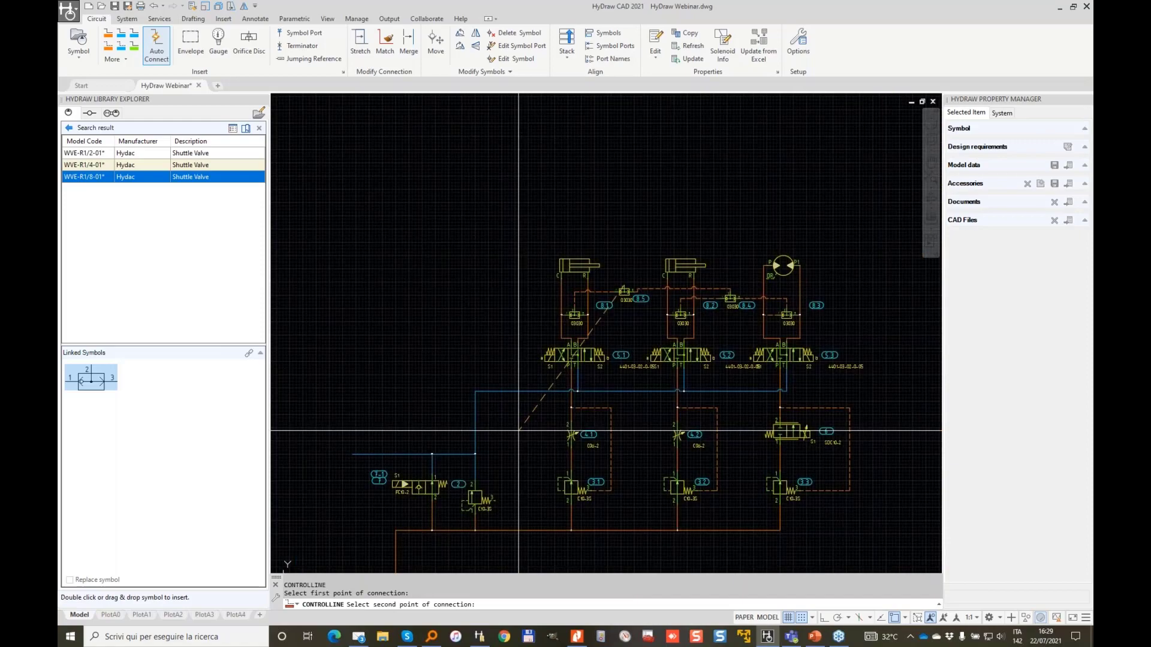
middle_drag(516, 430, 534, 325)
click(515, 285)
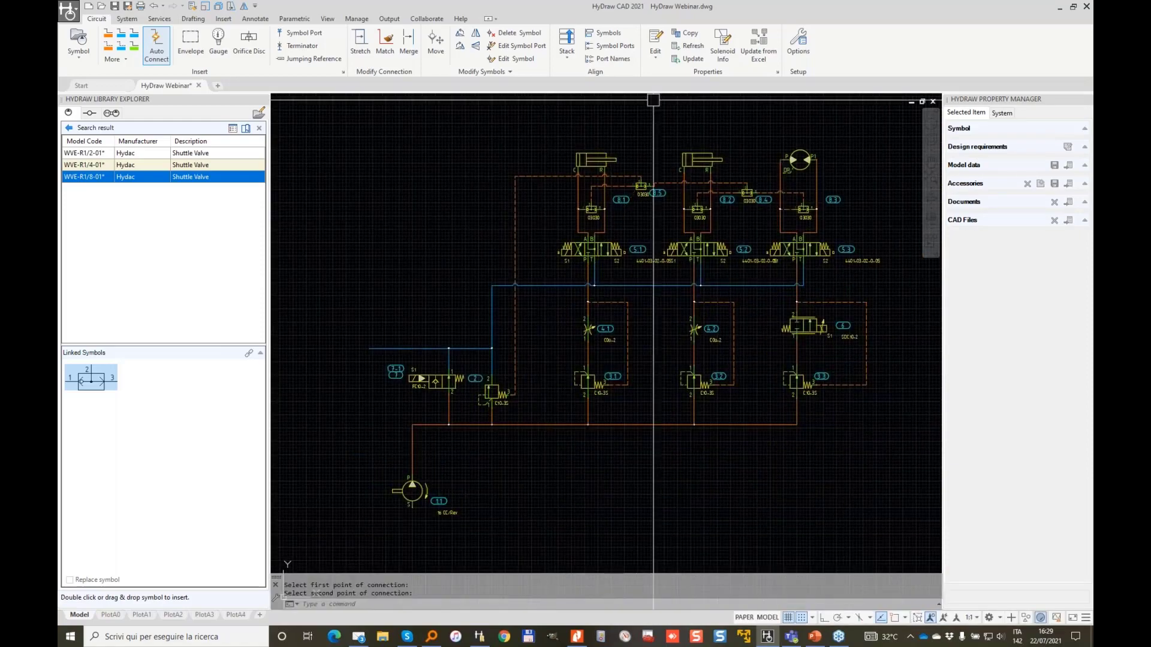
middle_drag(637, 130, 521, 223)
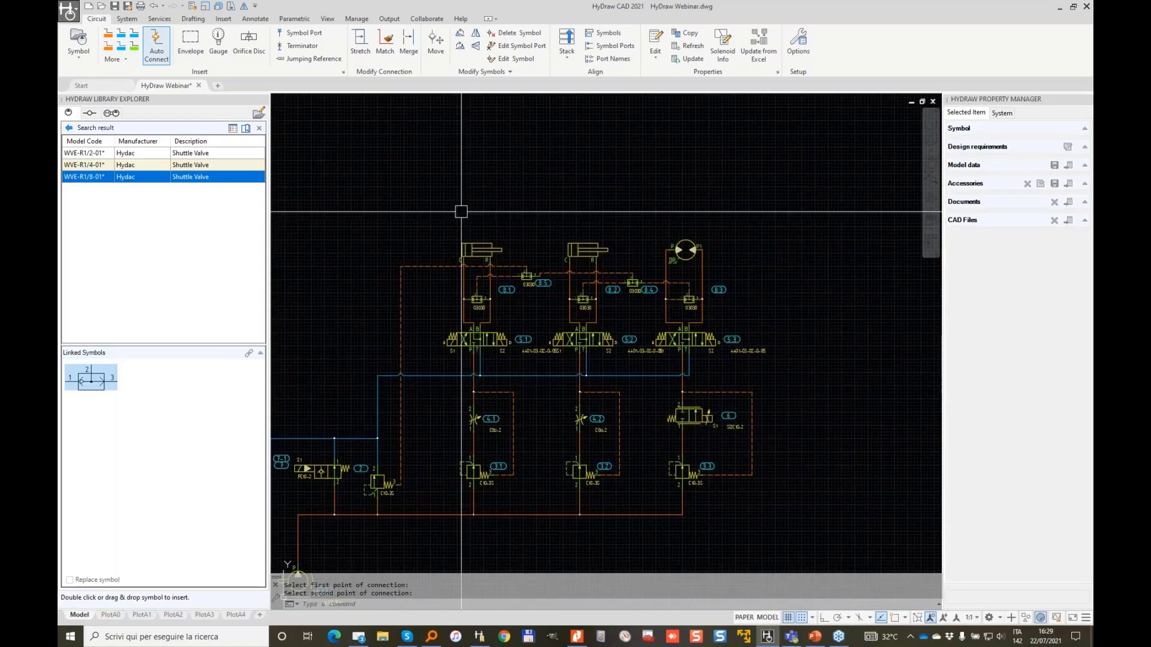
key(Escape)
Move both cylinders and the motor straight up with Ortho on to make room above the shuttle valves.
scroll(521, 242, up, 4)
scroll(519, 258, down, 4)
click(748, 240)
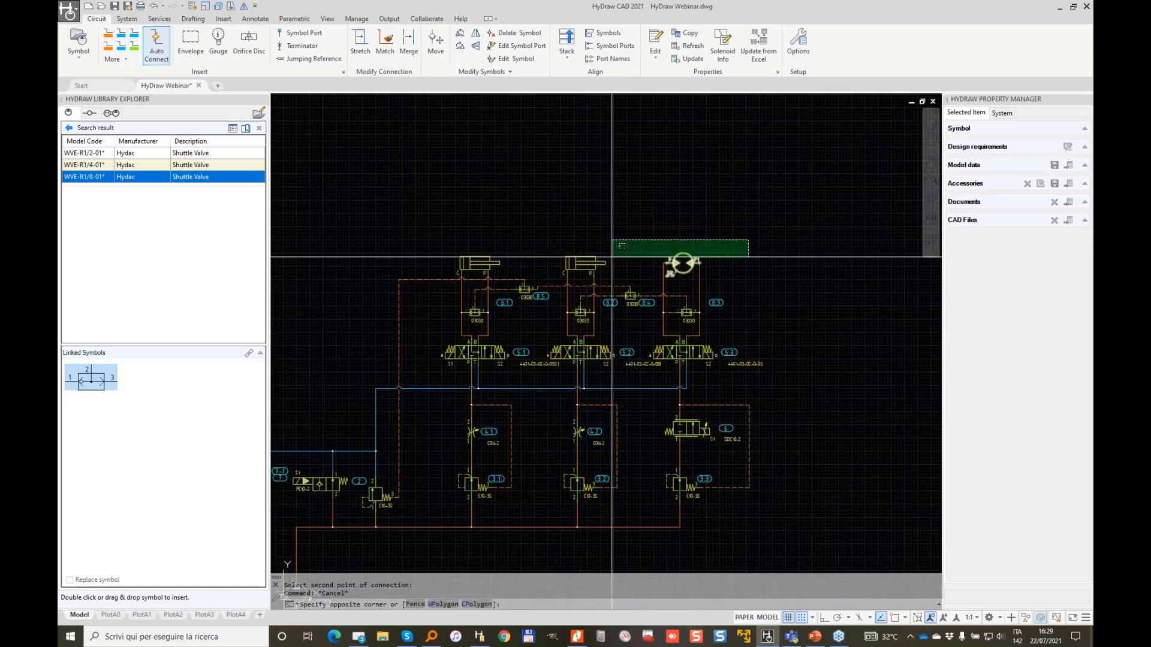
click(459, 262)
right_click(455, 263)
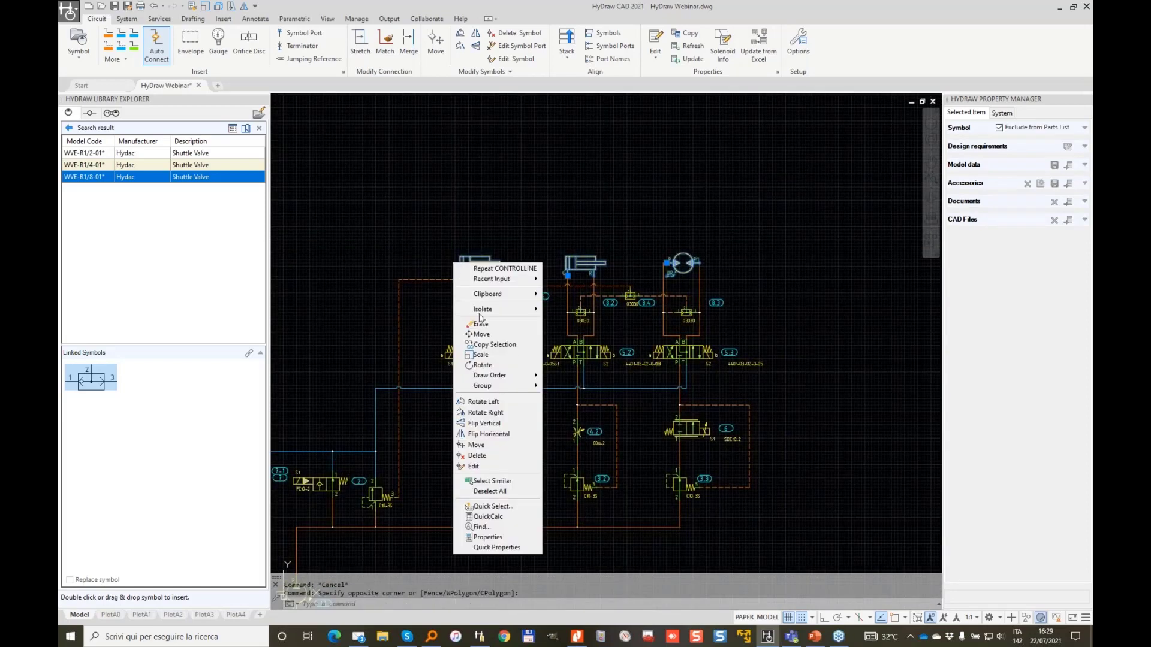
click(481, 335)
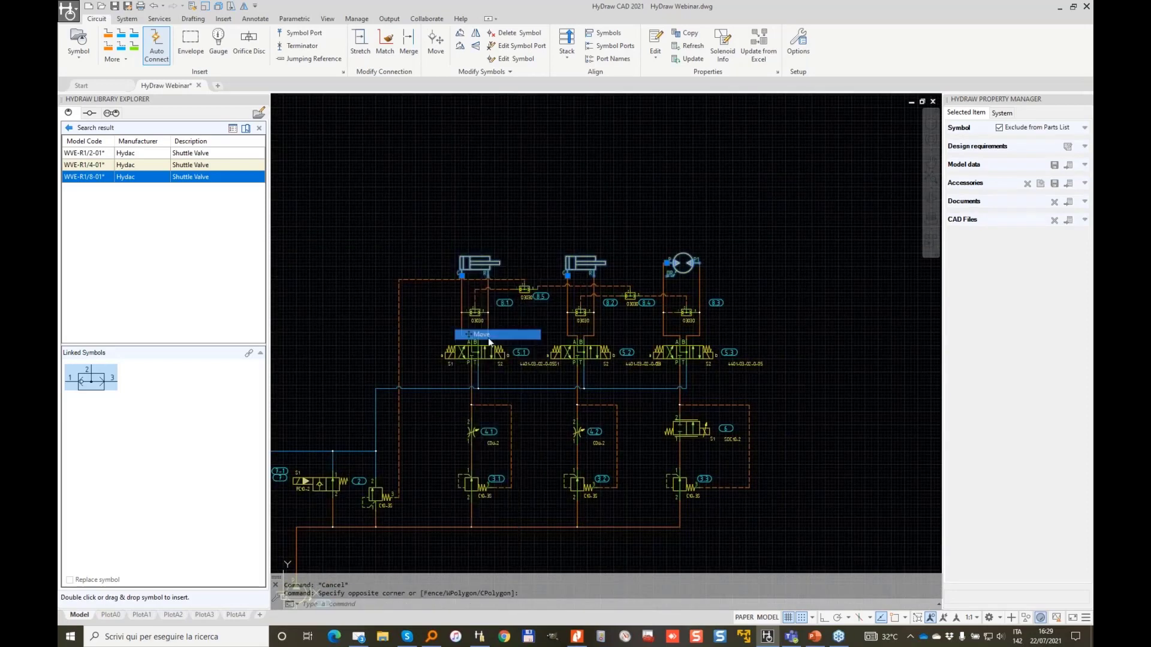
click(755, 324)
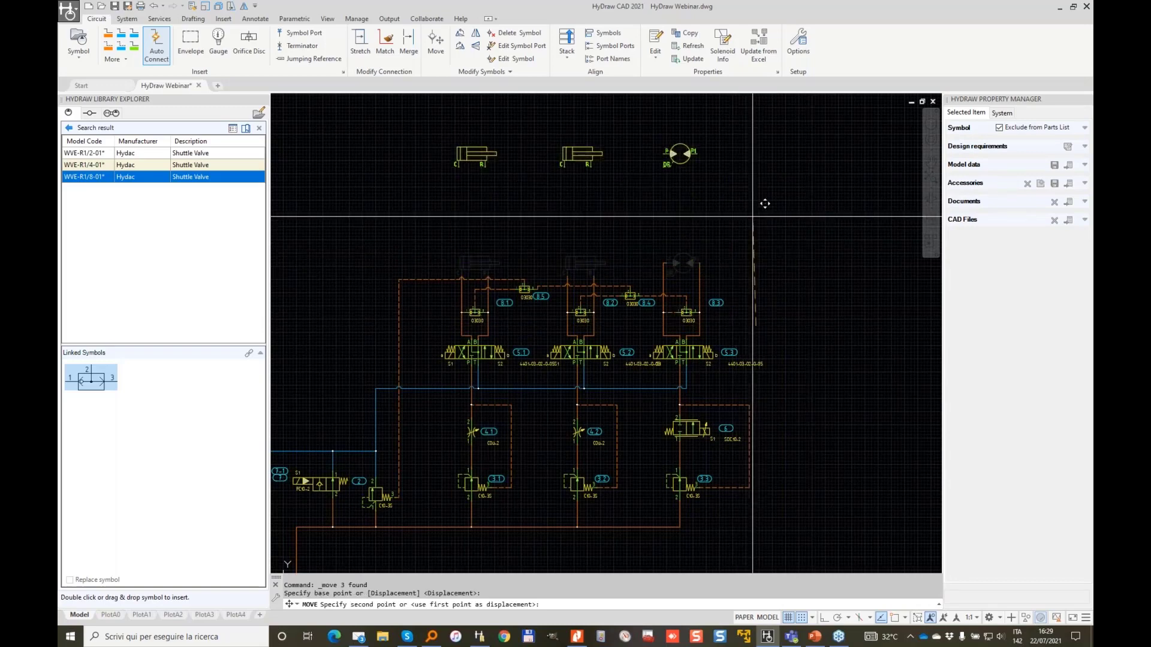
key(F8)
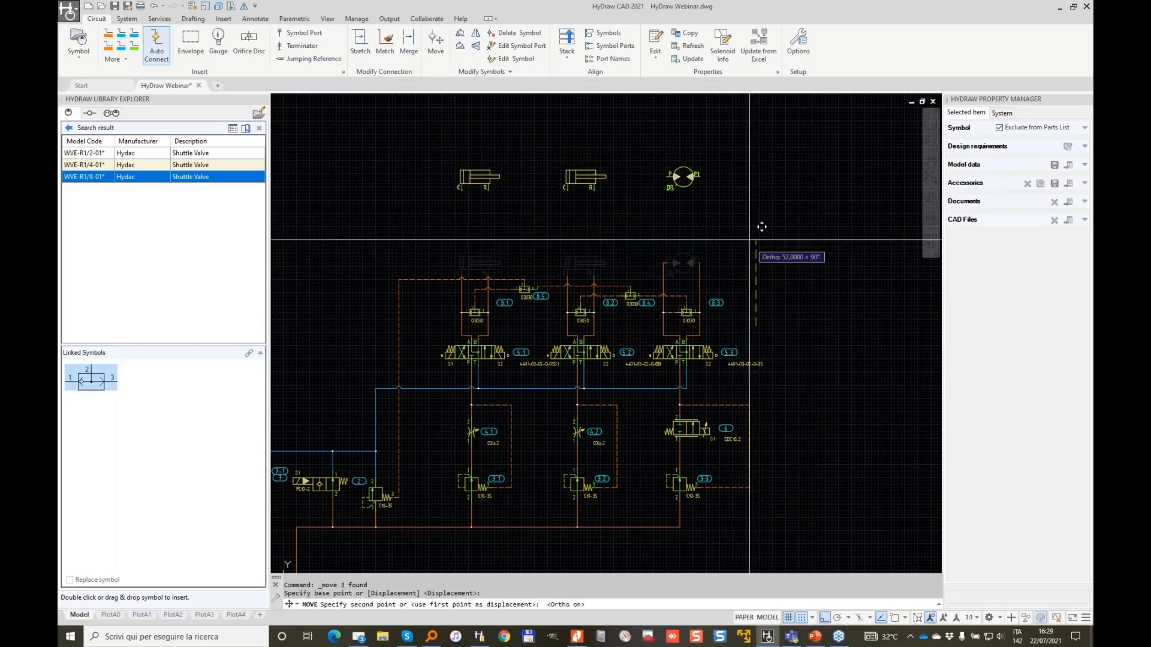
click(765, 277)
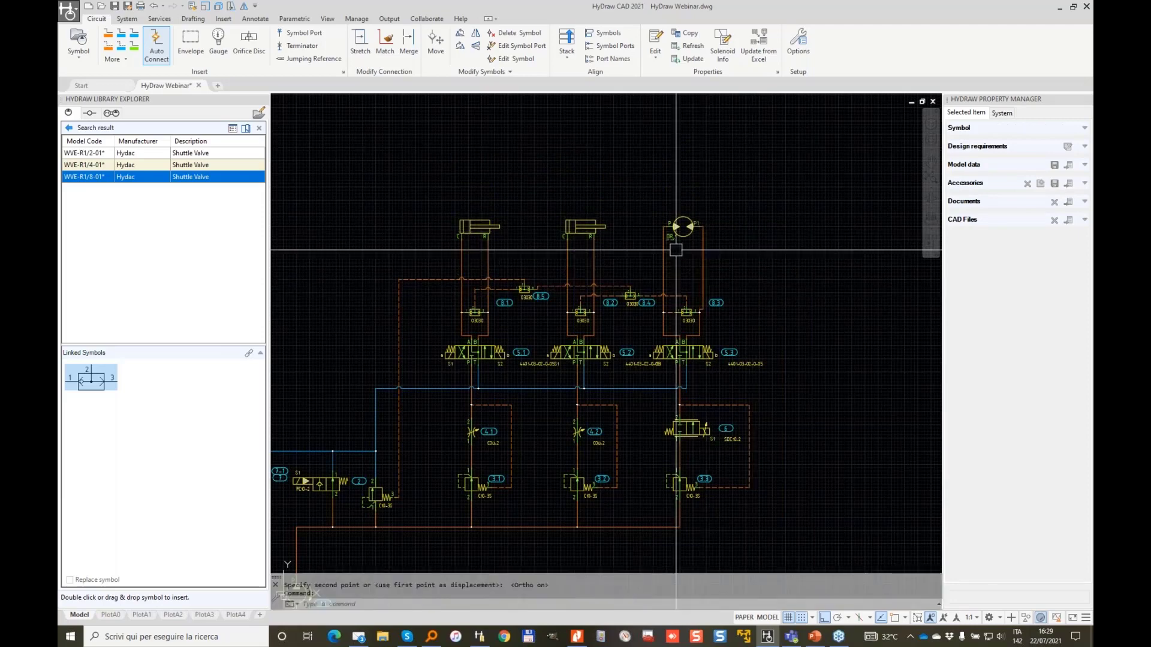
Stretch the line between valve 5.3's port B and the motor so it runs straight down from port P1.
scroll(644, 294, up, 2)
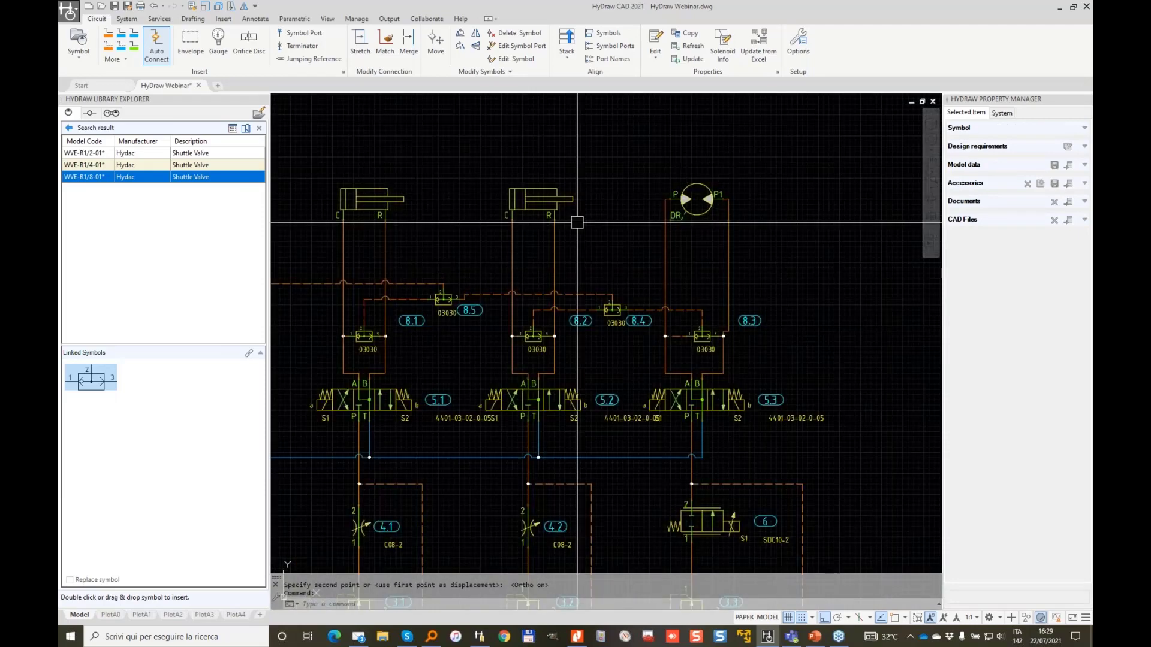
click(360, 41)
scroll(727, 351, up, 4)
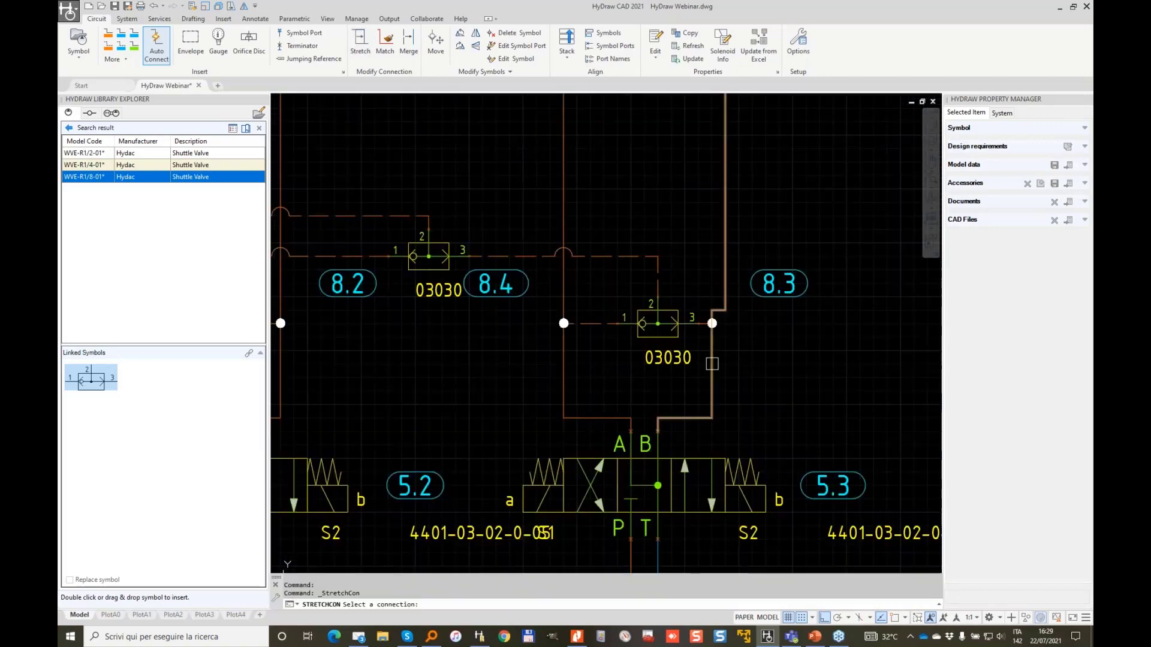
click(712, 363)
scroll(644, 295, down, 2)
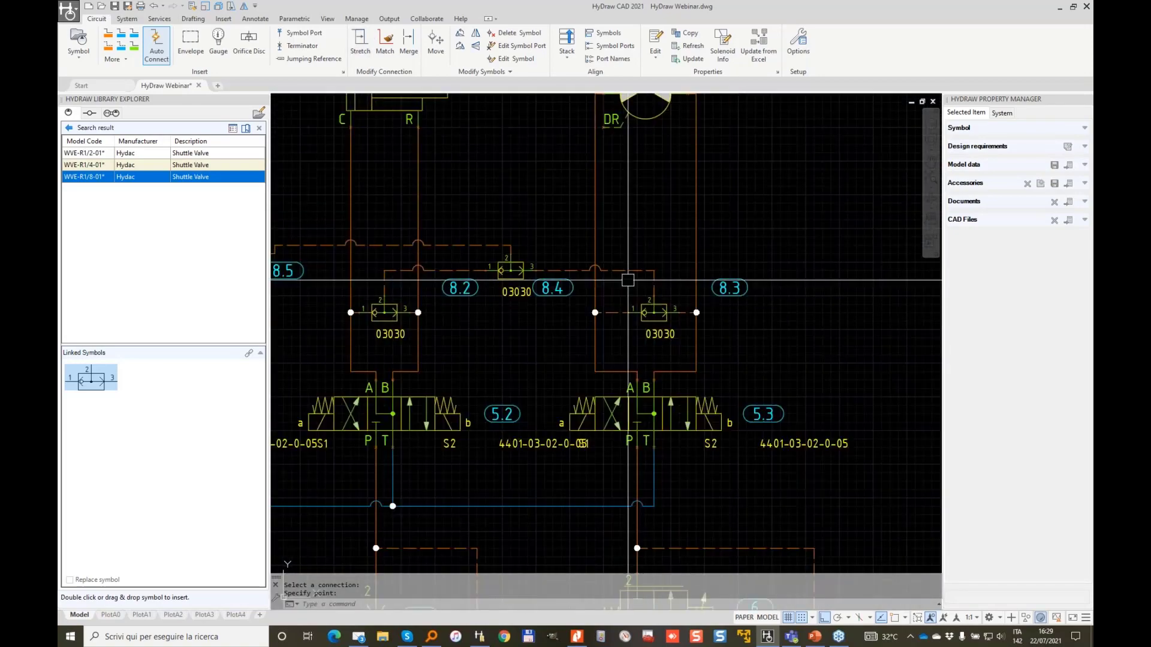
Turn off Auto Connect for inserting connection lines.
middle_drag(627, 204, 629, 339)
middle_drag(462, 363, 711, 242)
scroll(624, 282, down, 2)
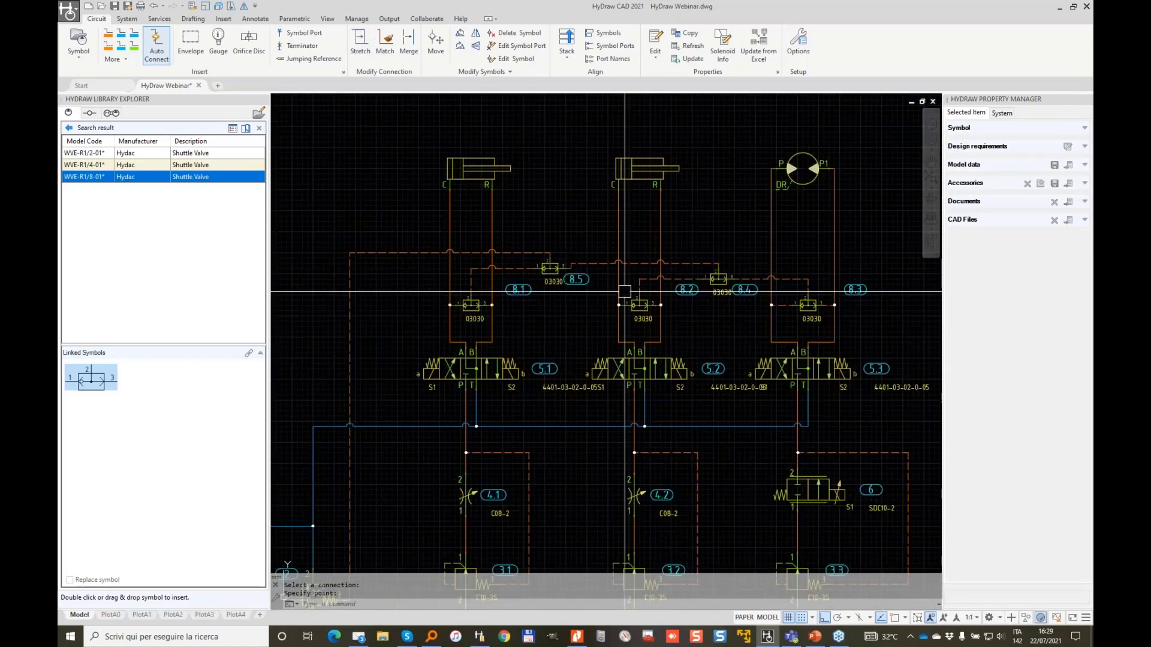
middle_drag(625, 292, 649, 214)
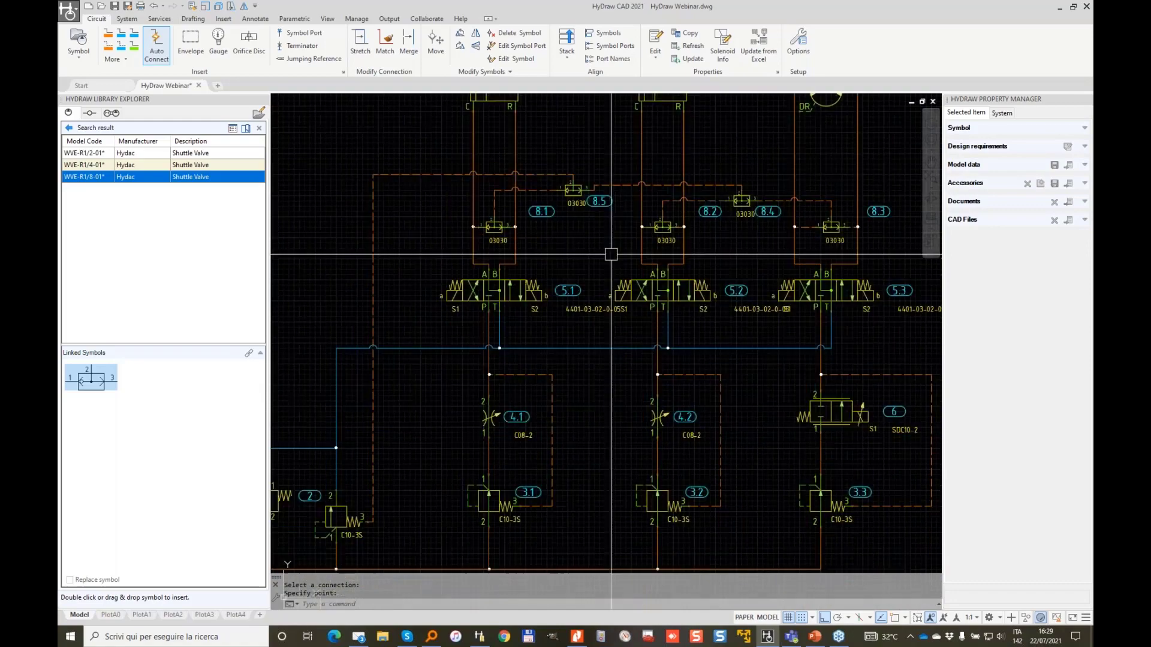
click(125, 37)
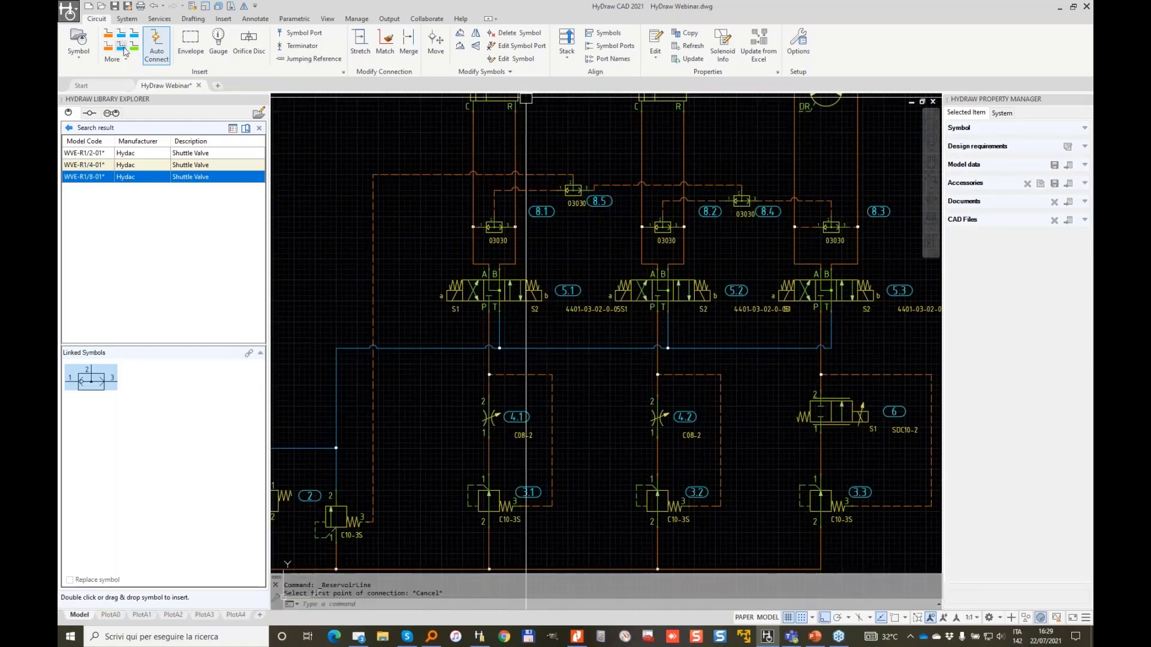
click(156, 40)
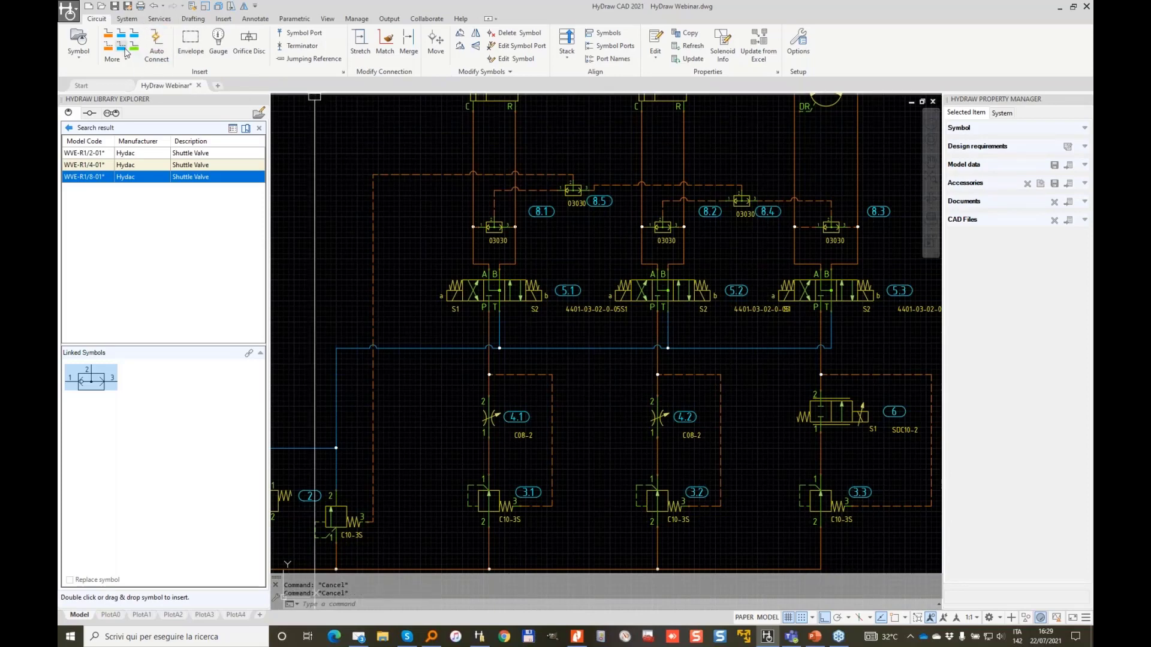
Draw a drain line from the motor's DR port over the cylinder lines and down to just beside the pump.
click(133, 48)
scroll(769, 215, up, 5)
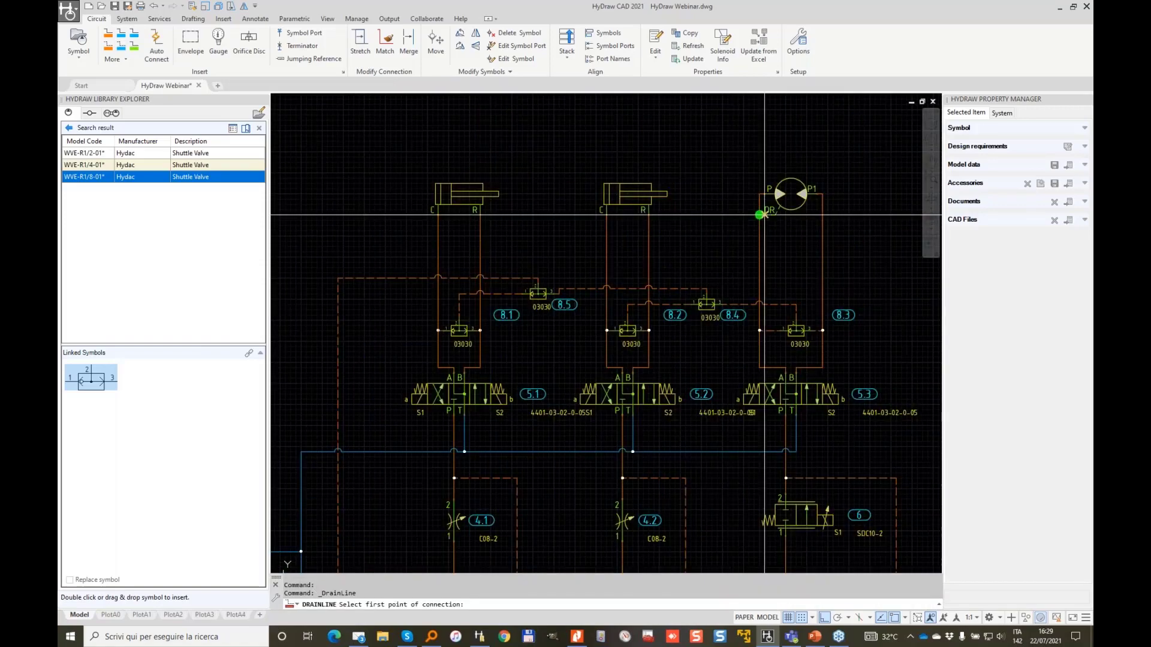
click(769, 215)
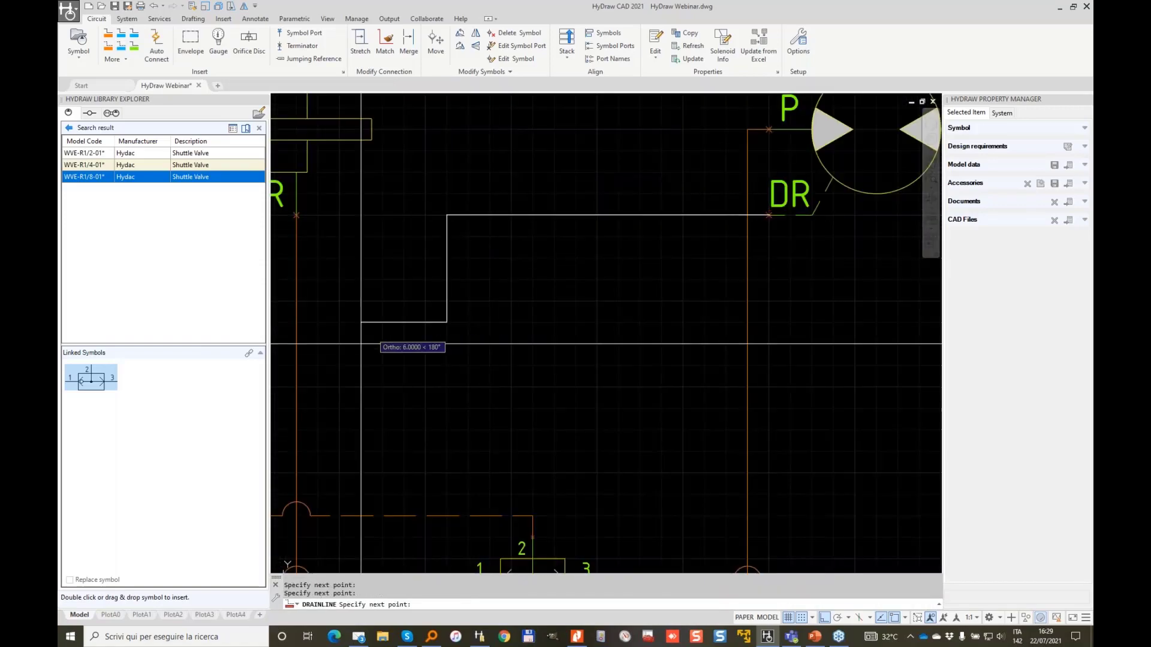
scroll(447, 336, down, 5)
middle_drag(354, 326, 915, 274)
scroll(465, 300, down, 1)
middle_drag(395, 302, 617, 194)
click(454, 197)
middle_drag(453, 504, 480, 264)
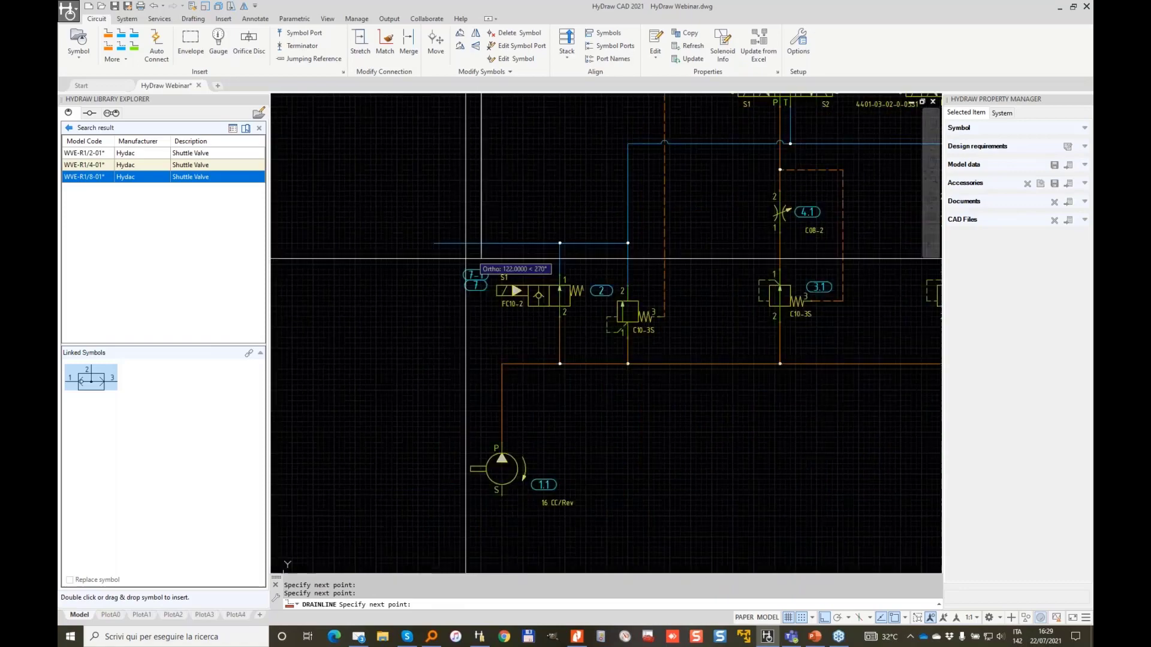
click(476, 416)
key(Return)
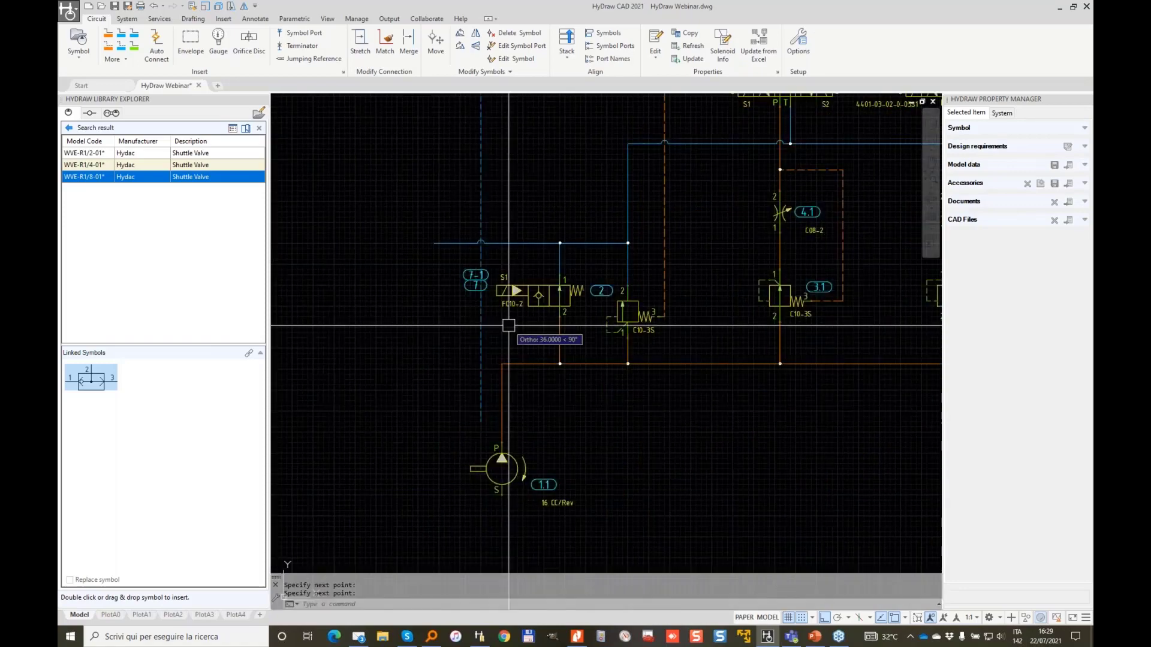
Draw a manifold envelope around all the valves, leaving the two cylinders, the motor and the pump outside.
scroll(508, 326, down, 5)
scroll(372, 321, up, 4)
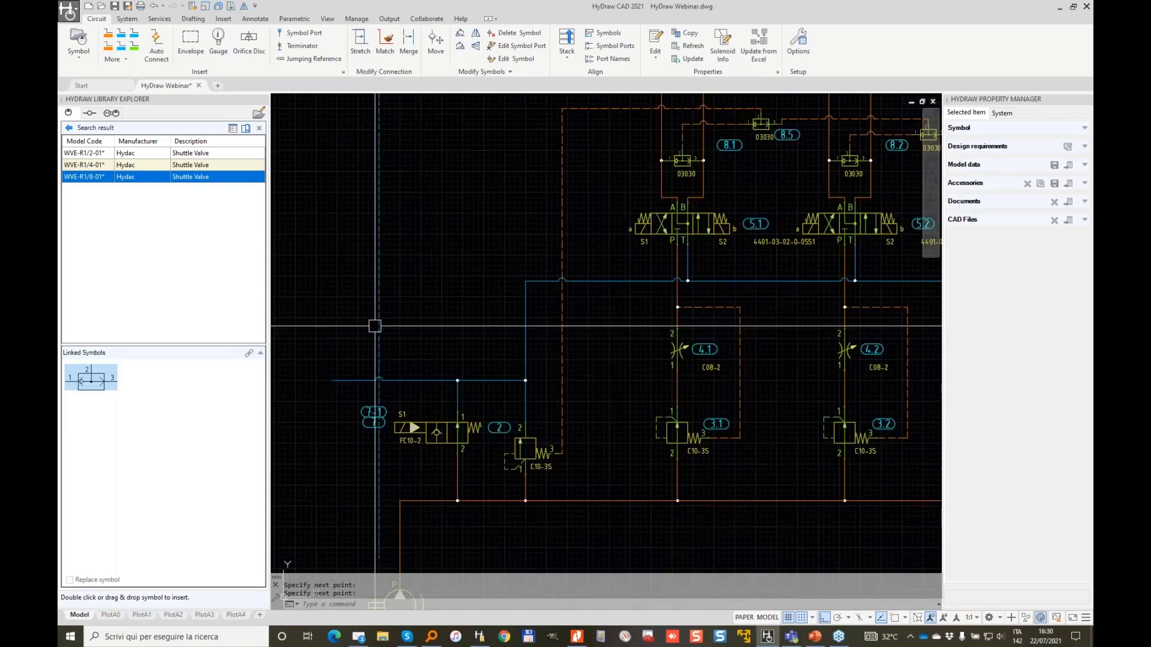
scroll(372, 321, down, 2)
middle_drag(372, 321, 351, 251)
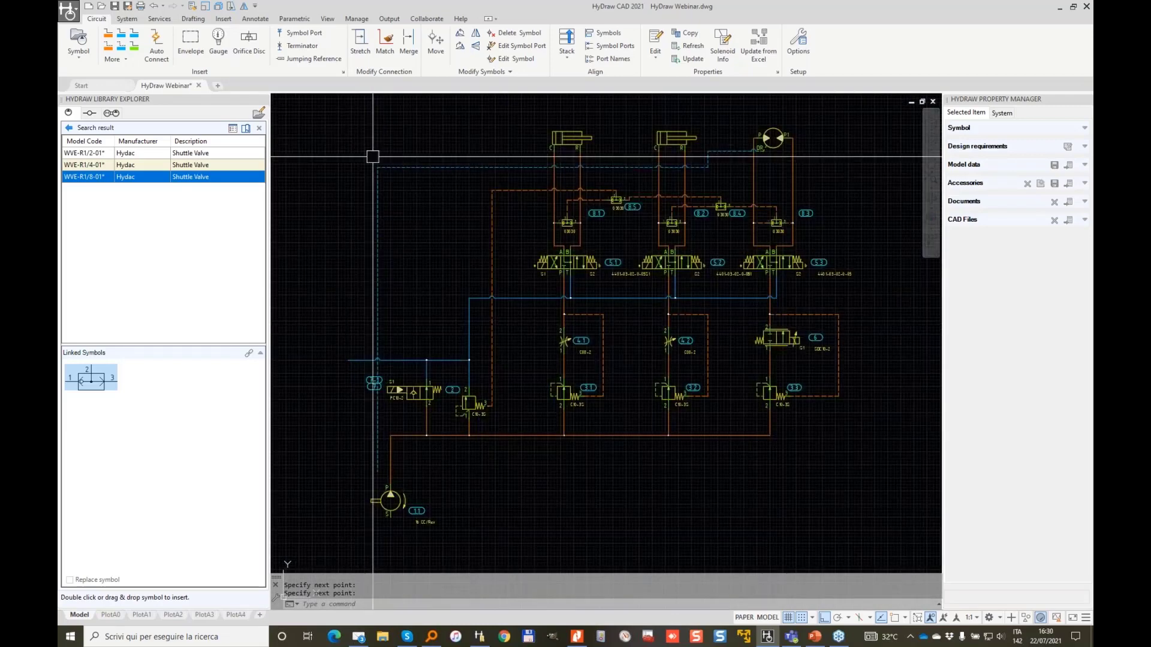
click(190, 40)
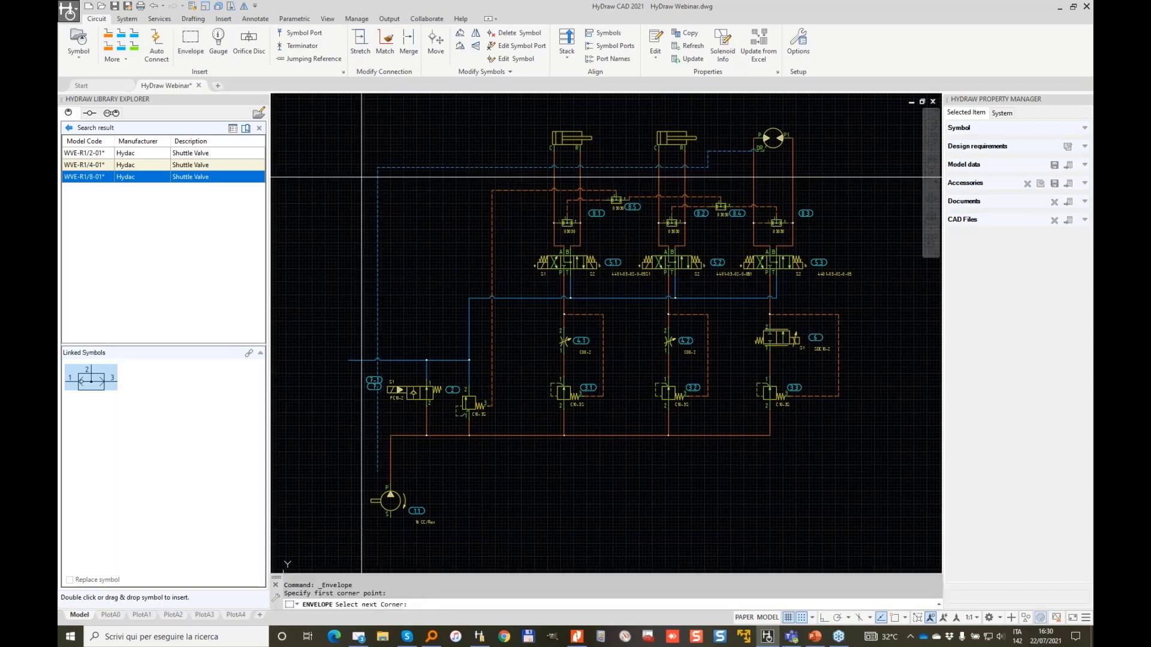
click(881, 451)
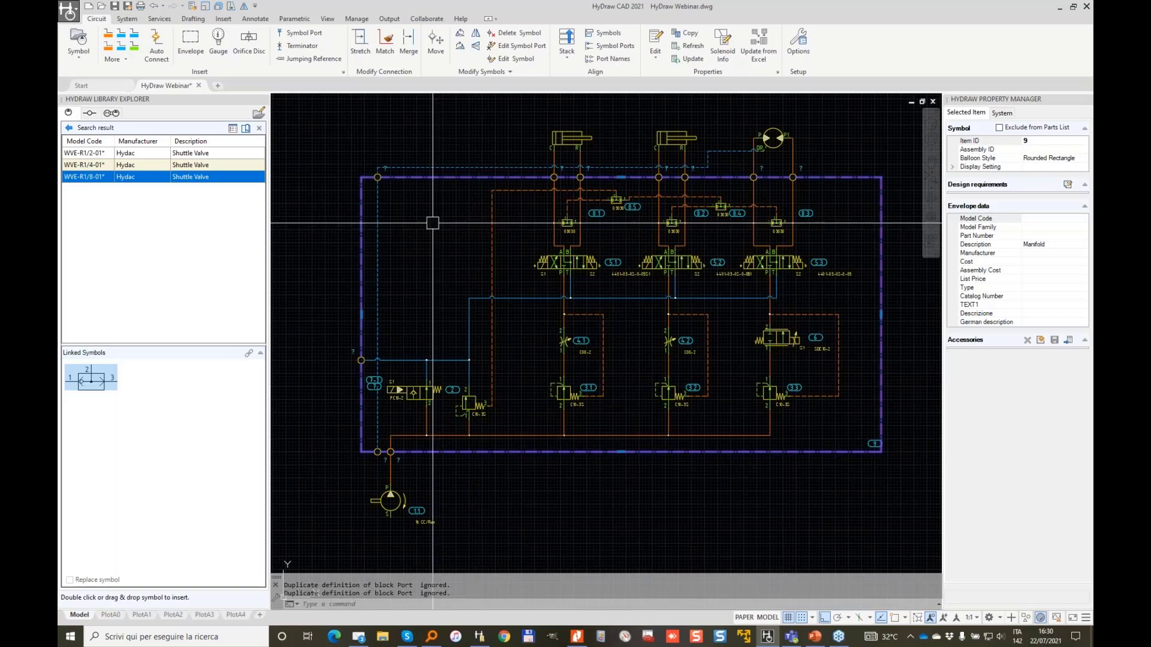
key(Escape)
scroll(375, 450, up, 8)
scroll(491, 364, down, 6)
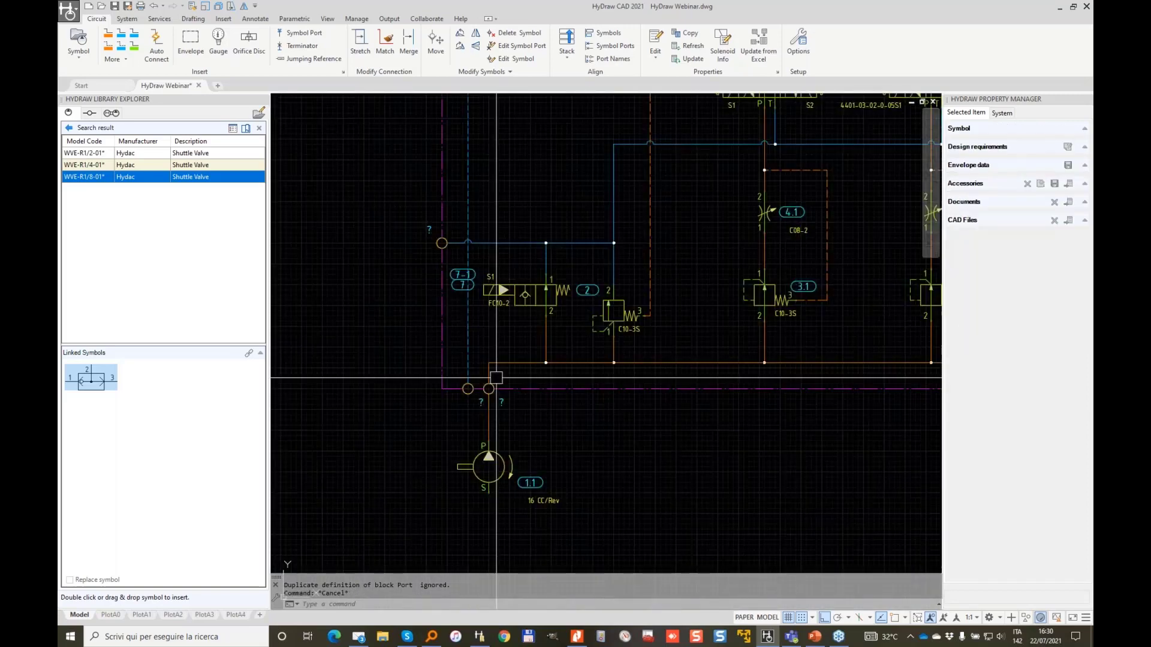
scroll(495, 377, up, 3)
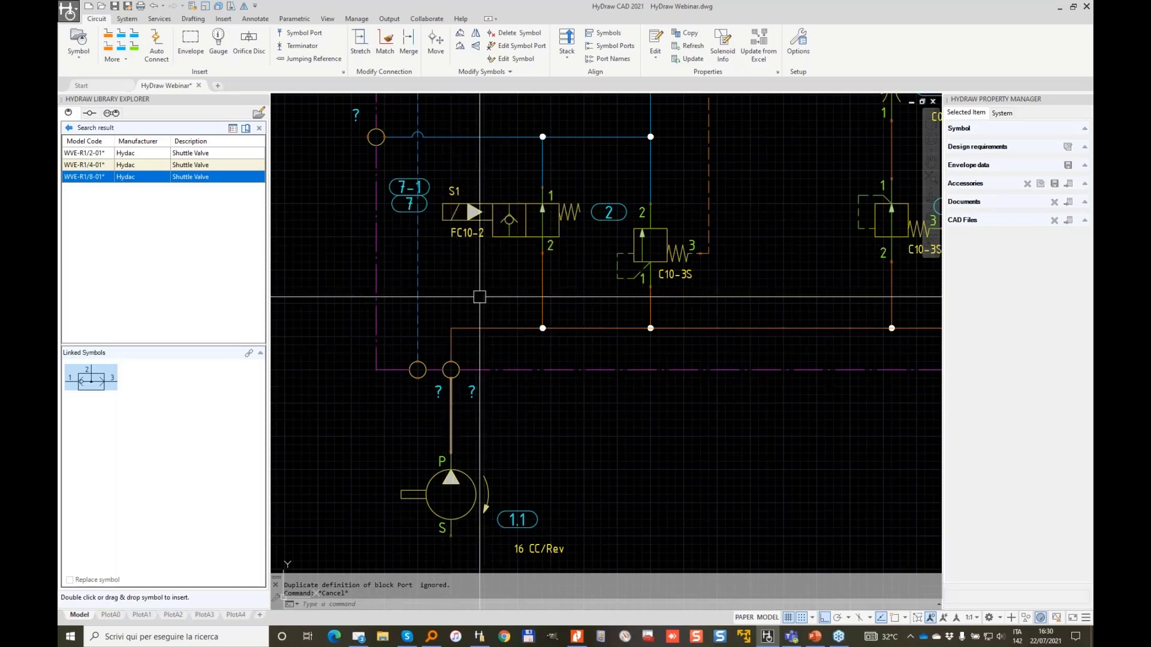
click(603, 58)
scroll(454, 383, up, 4)
scroll(572, 323, down, 4)
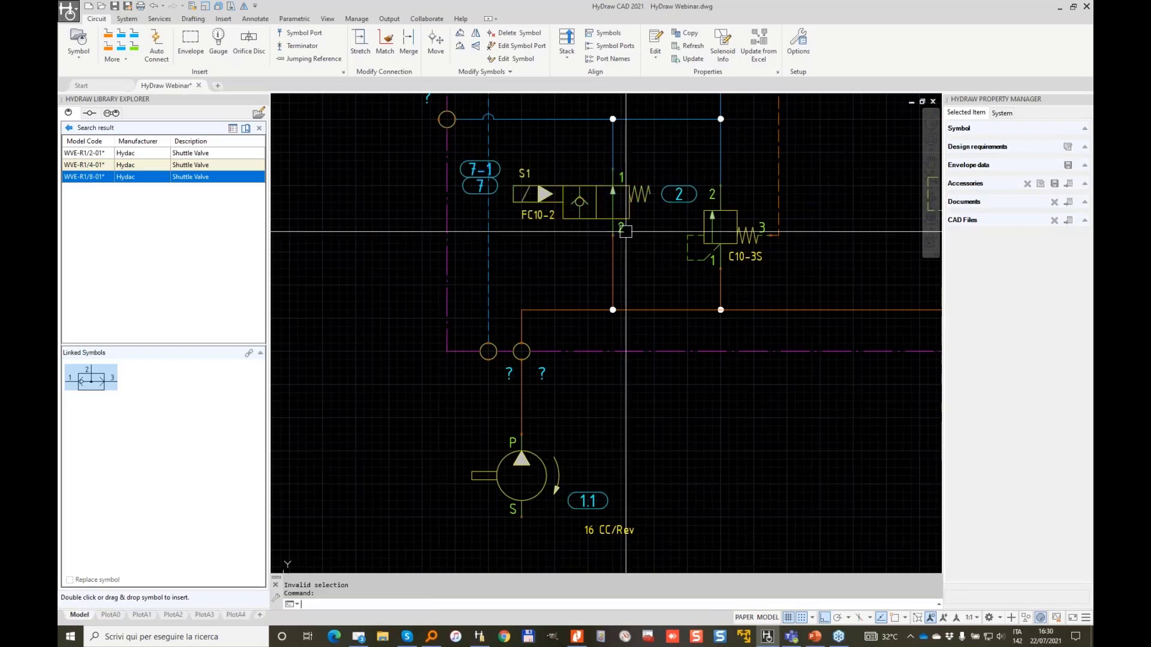
key(Return)
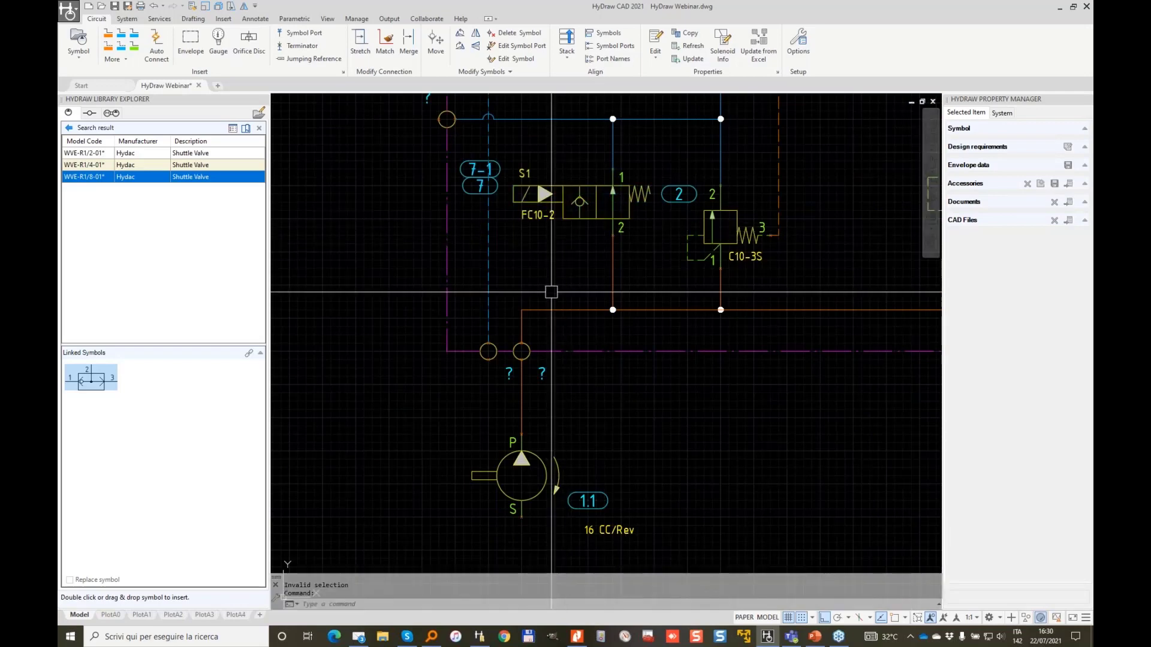
key(Escape)
key(Escape)
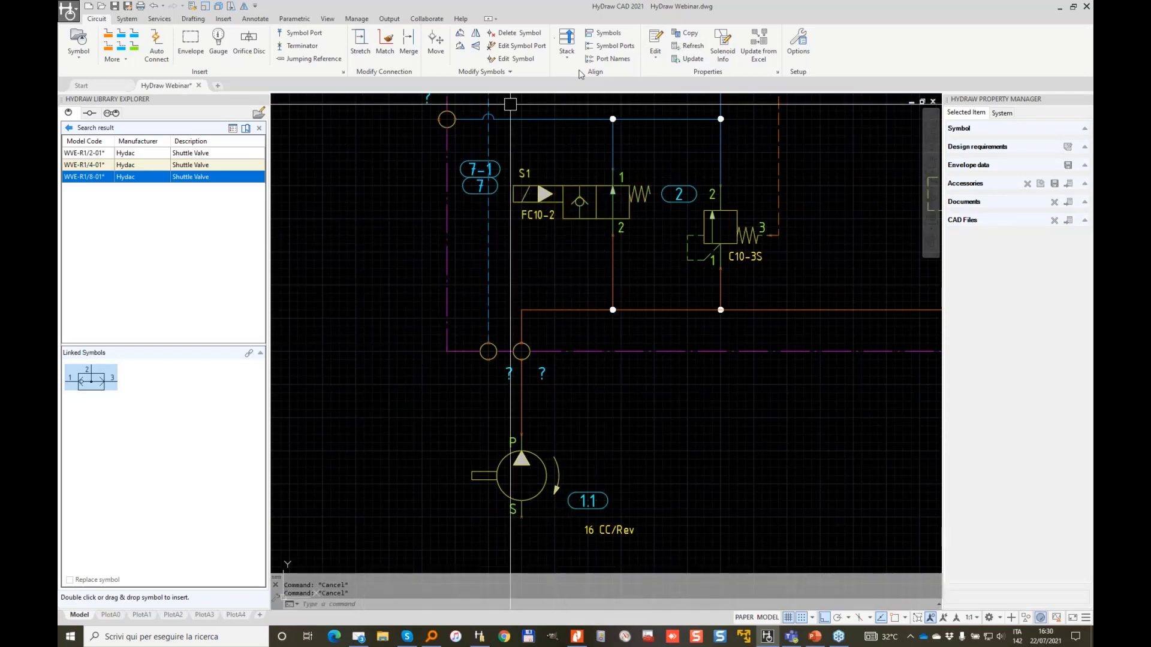
Align the pump line's envelope port vertically with port 2 of the FC10-2 valve.
click(618, 49)
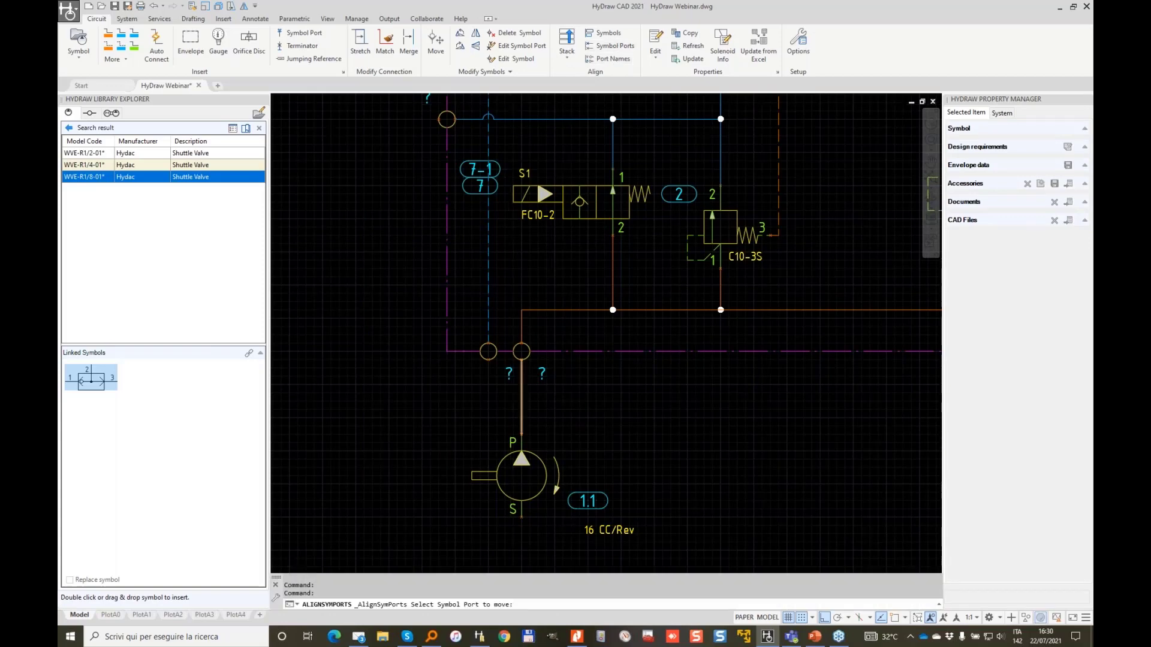
scroll(532, 347, up, 2)
click(679, 136)
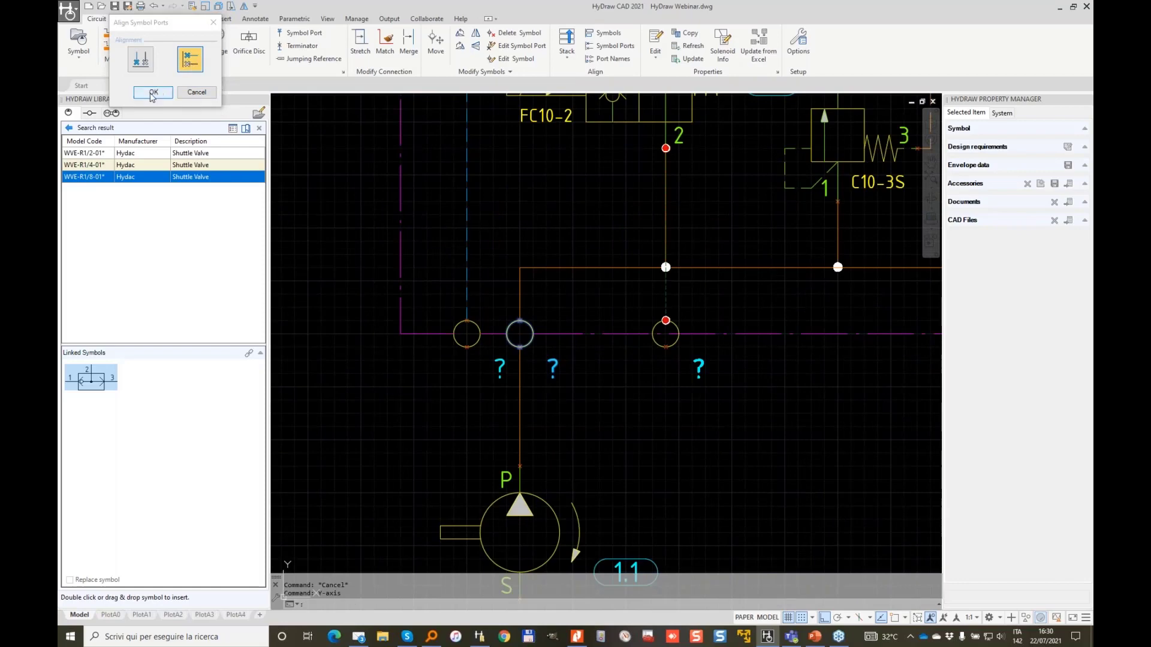
click(153, 93)
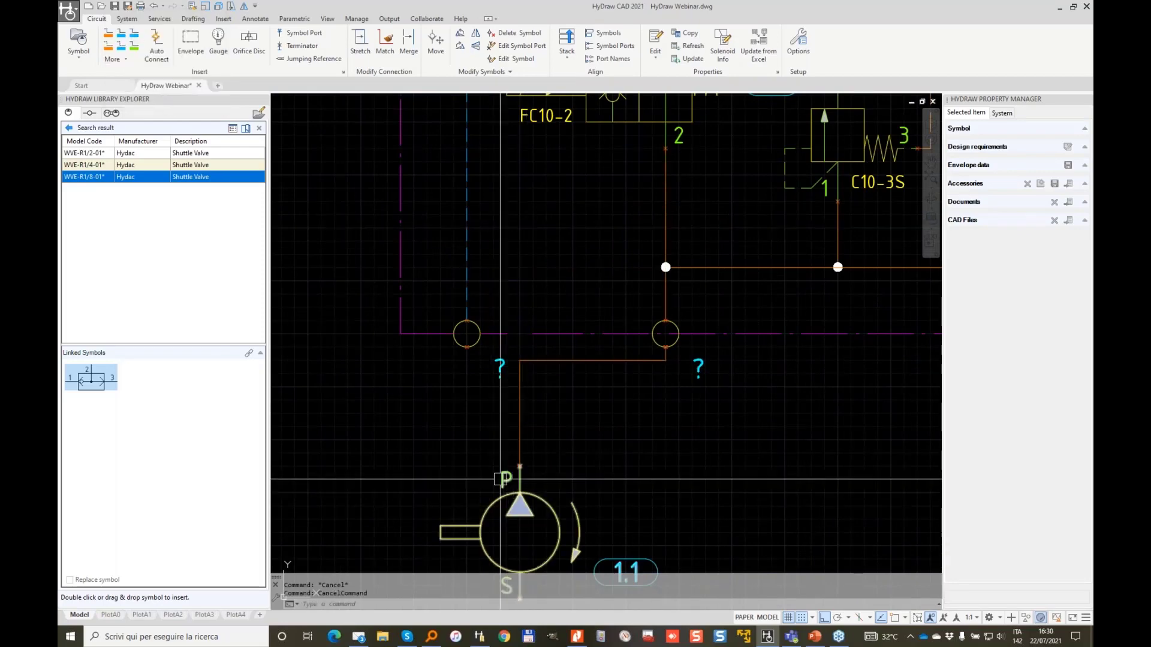
click(615, 46)
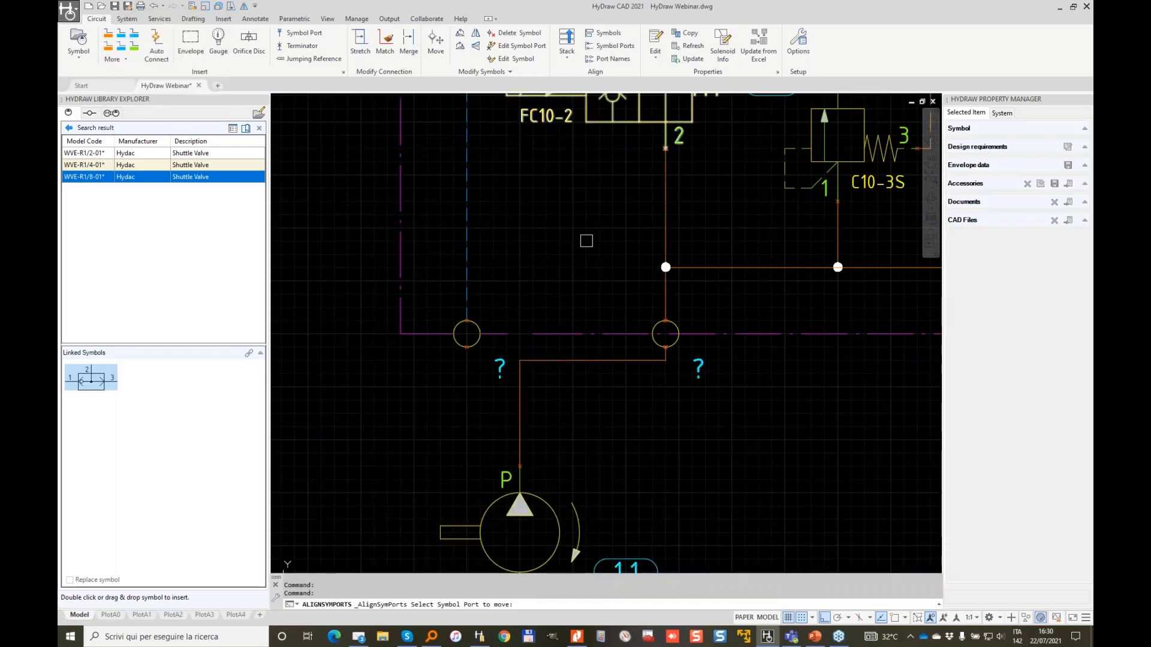
click(507, 480)
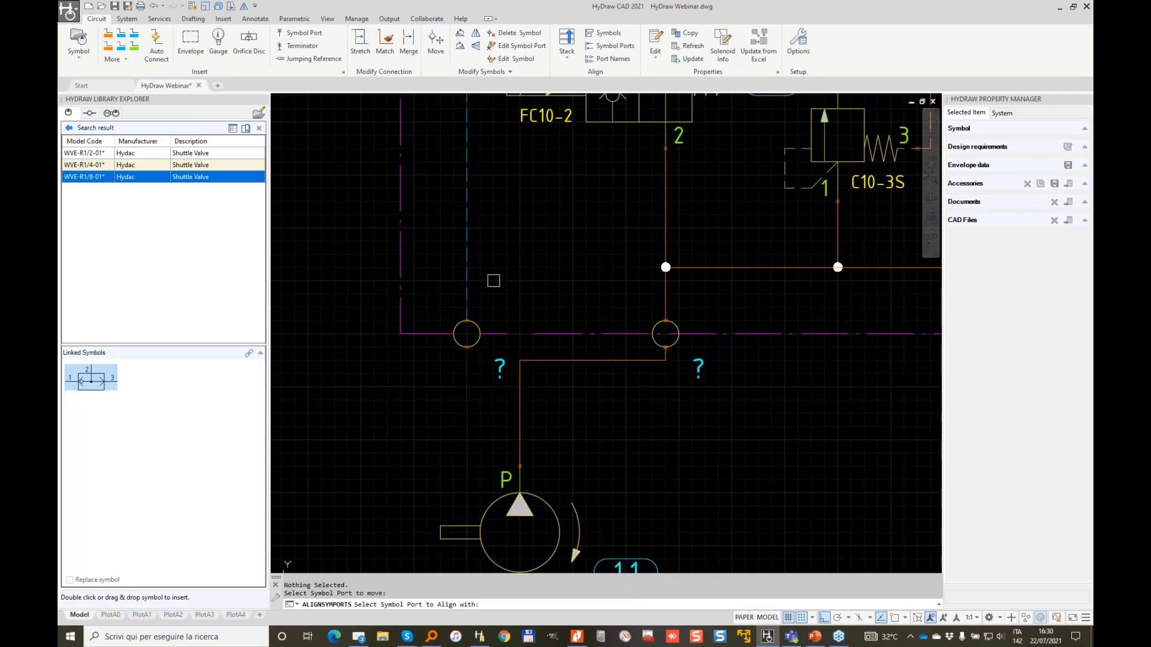
key(Escape)
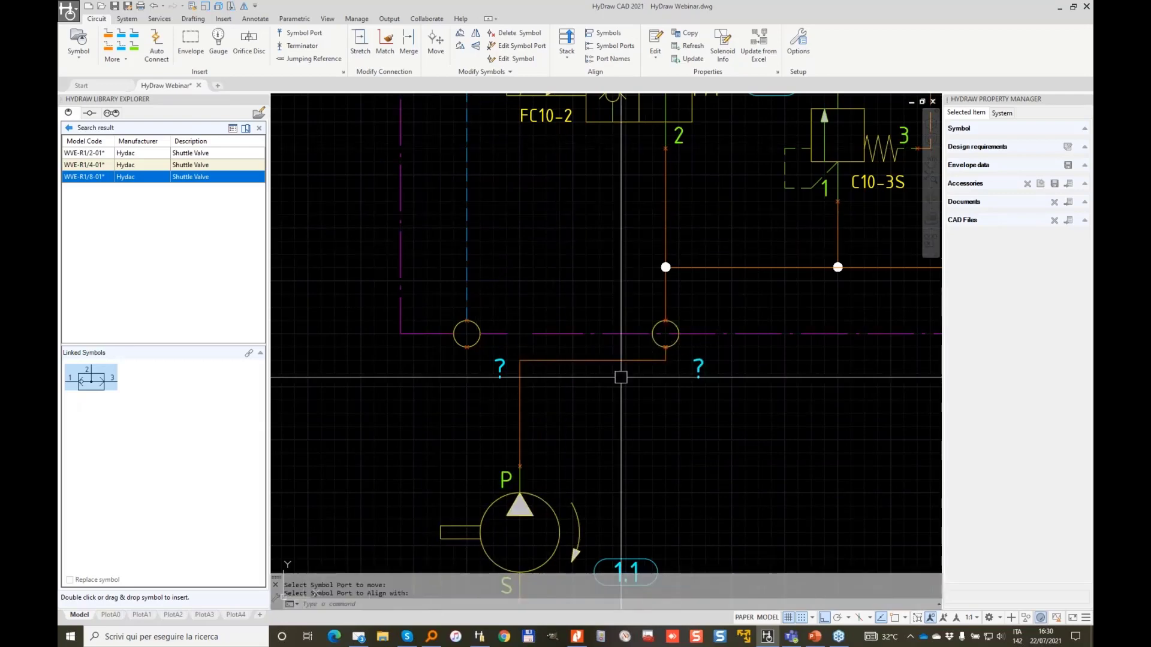
Undo the envelope port alignment and regenerate the drawing.
key(ctrl+z)
key(ctrl+z)
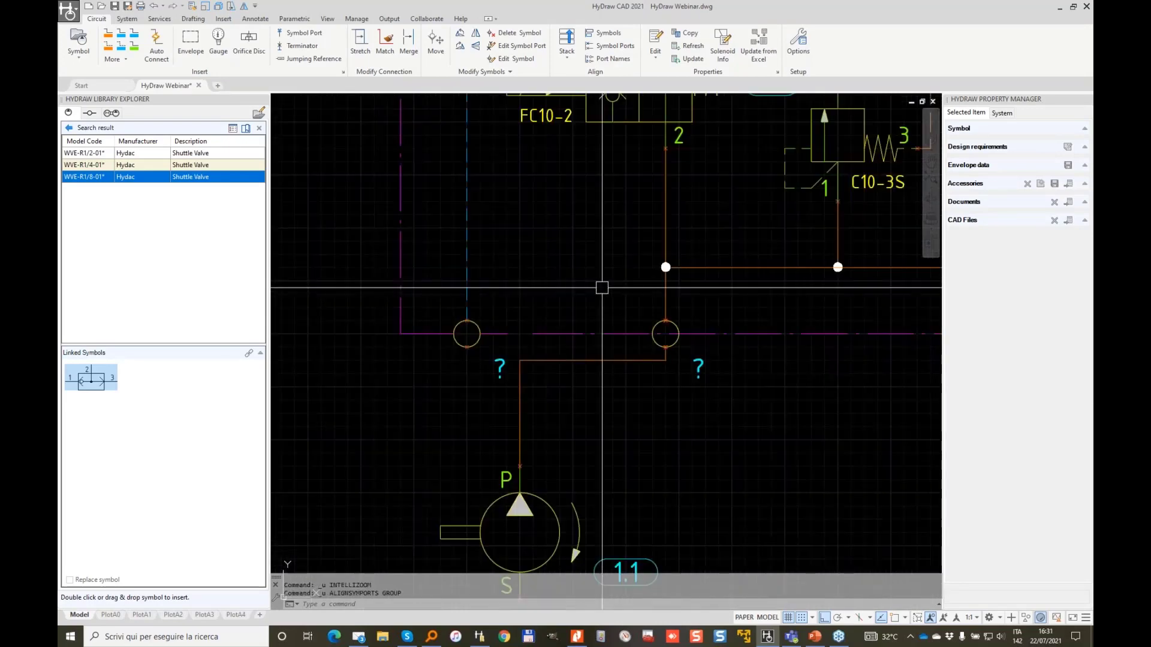
key(ctrl+z)
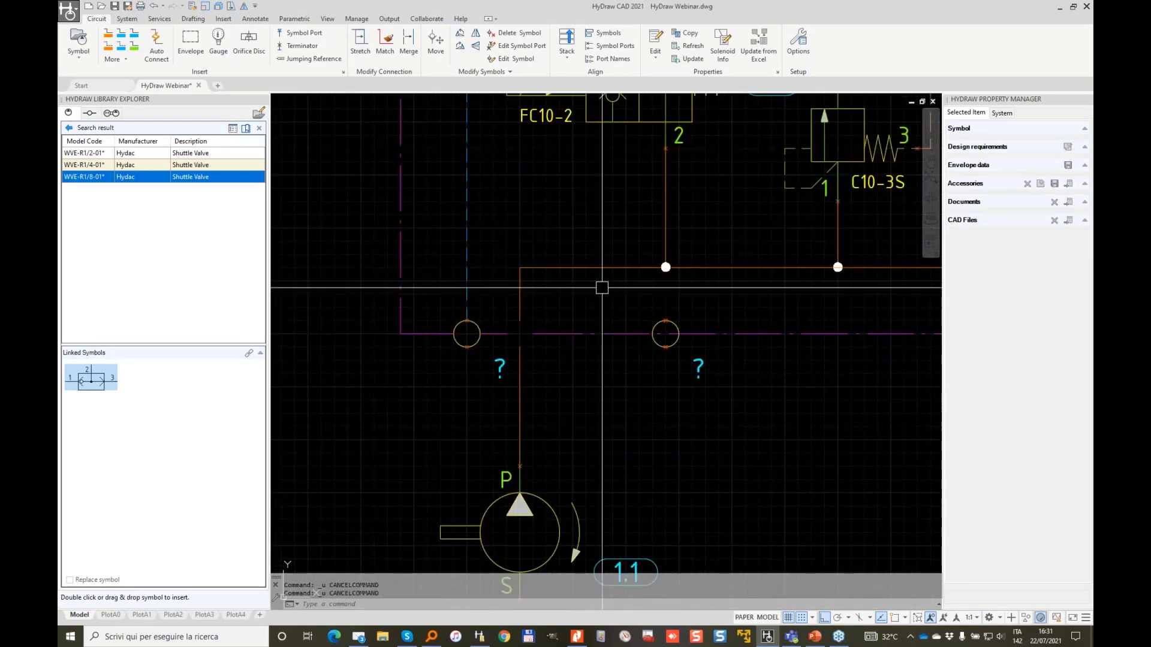
key(ctrl+z)
key(Escape)
key(Escape)
text(regen)
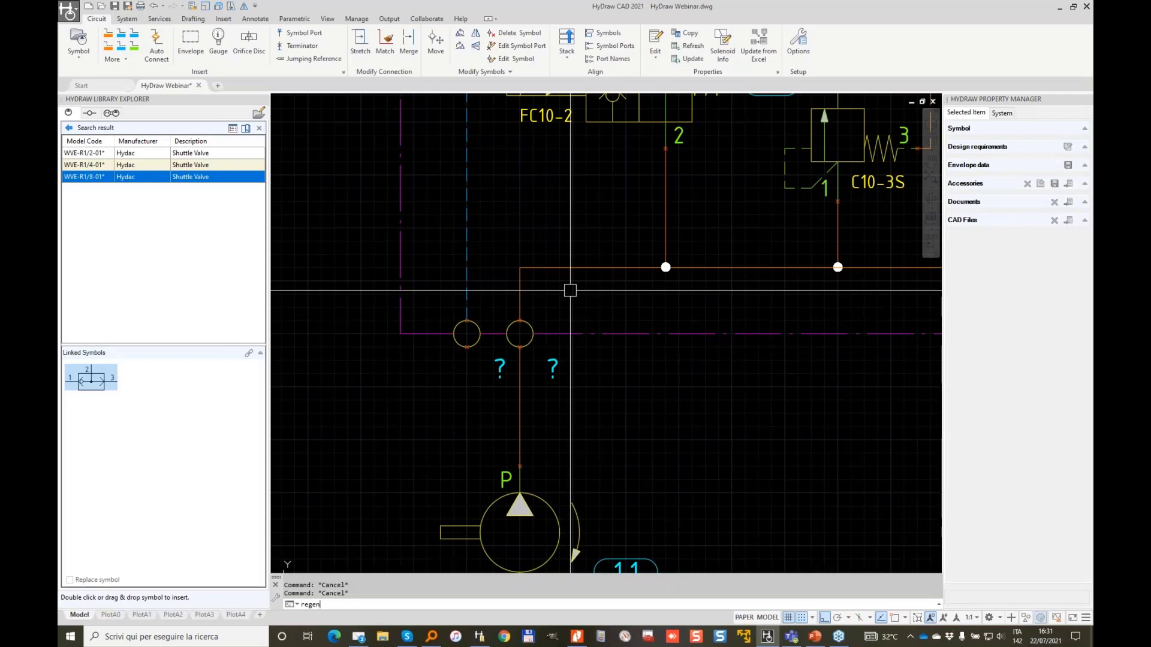
key(Return)
Stretch the pump, its pressure line and envelope port sideways until they sit directly below port 2 of the FC10-2 valve.
scroll(571, 290, down, 2)
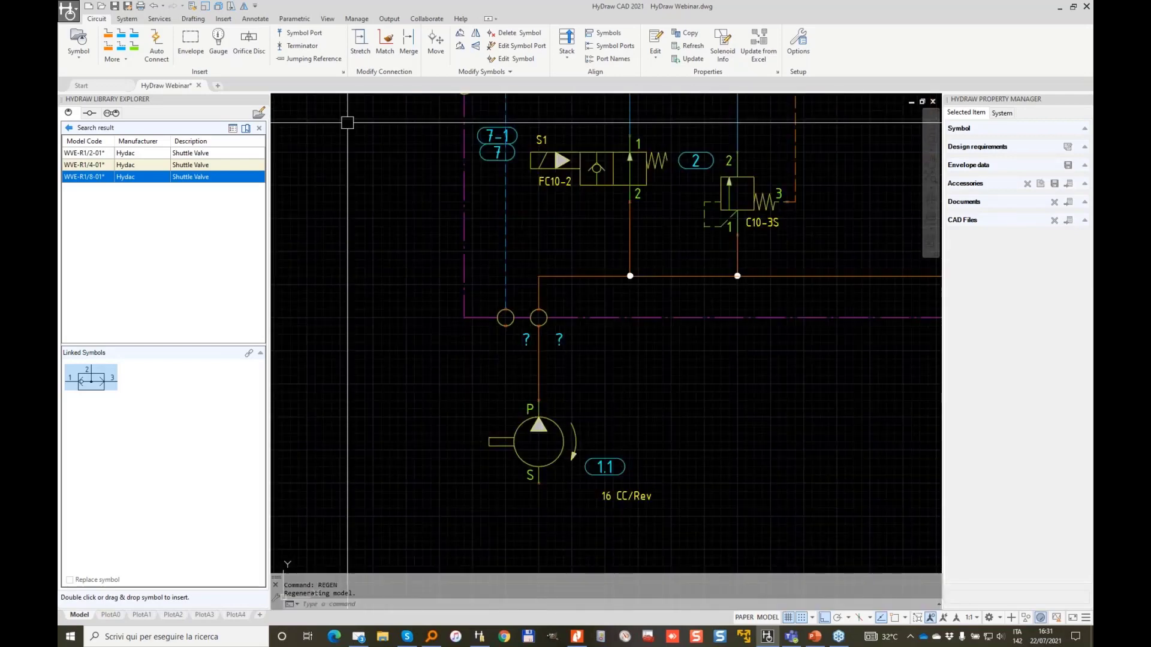
click(233, 10)
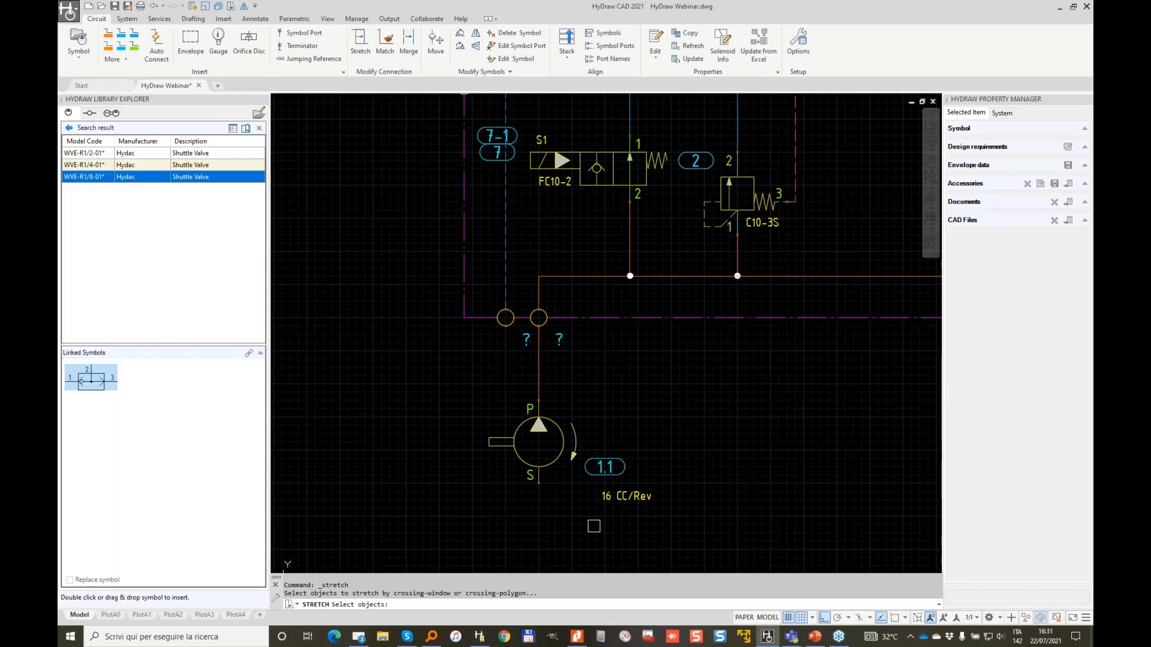
click(538, 277)
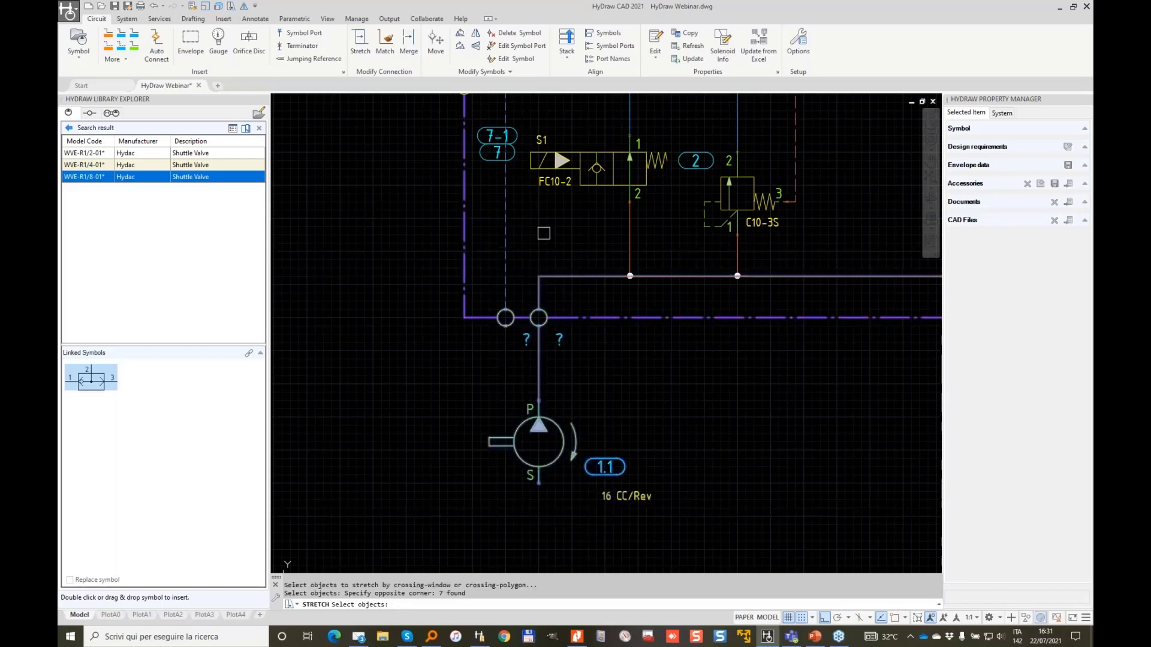
key(Return)
click(539, 277)
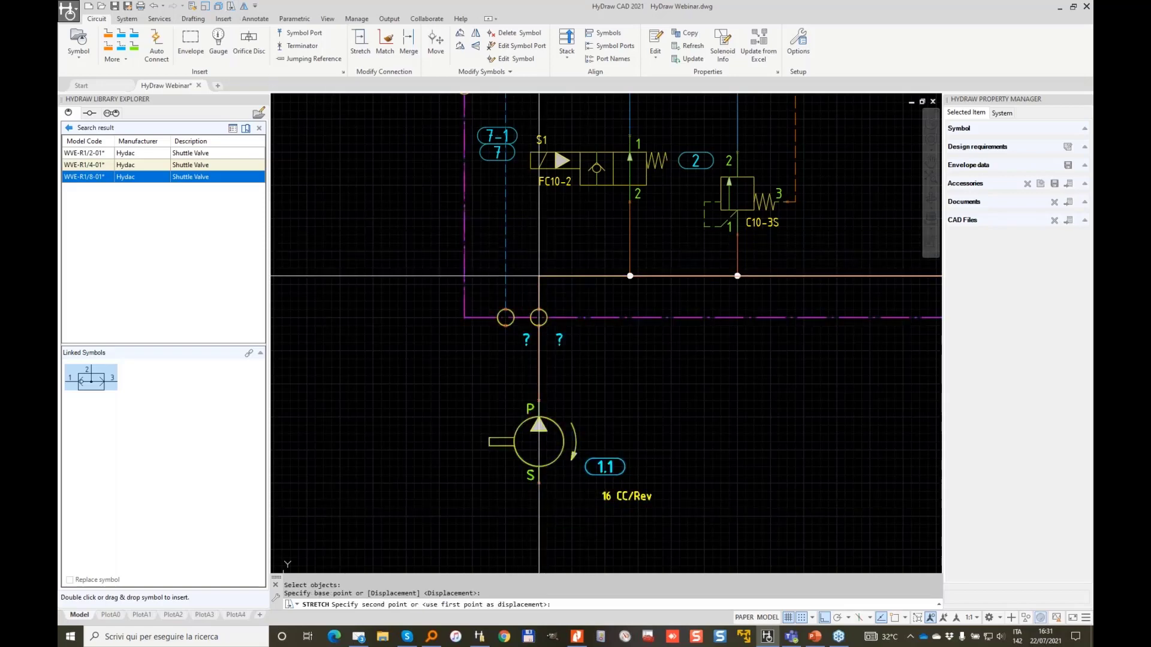
click(630, 276)
Stretch flow controls 4.1 and 4.2 and valve 6 straight down, closer to the C10-3S valves below them.
scroll(639, 249, down, 3)
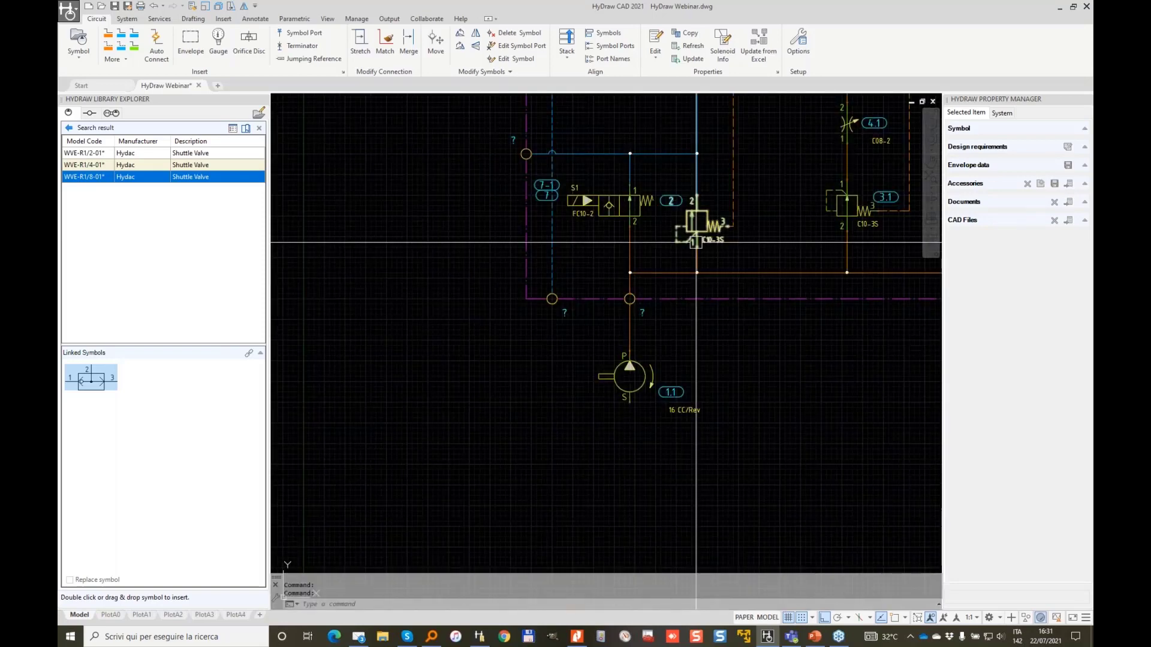
middle_drag(689, 237, 488, 325)
scroll(529, 264, down, 2)
mouse_move(660, 206)
middle_down()
mouse_move(501, 303)
mouse_move(651, 283)
middle_up()
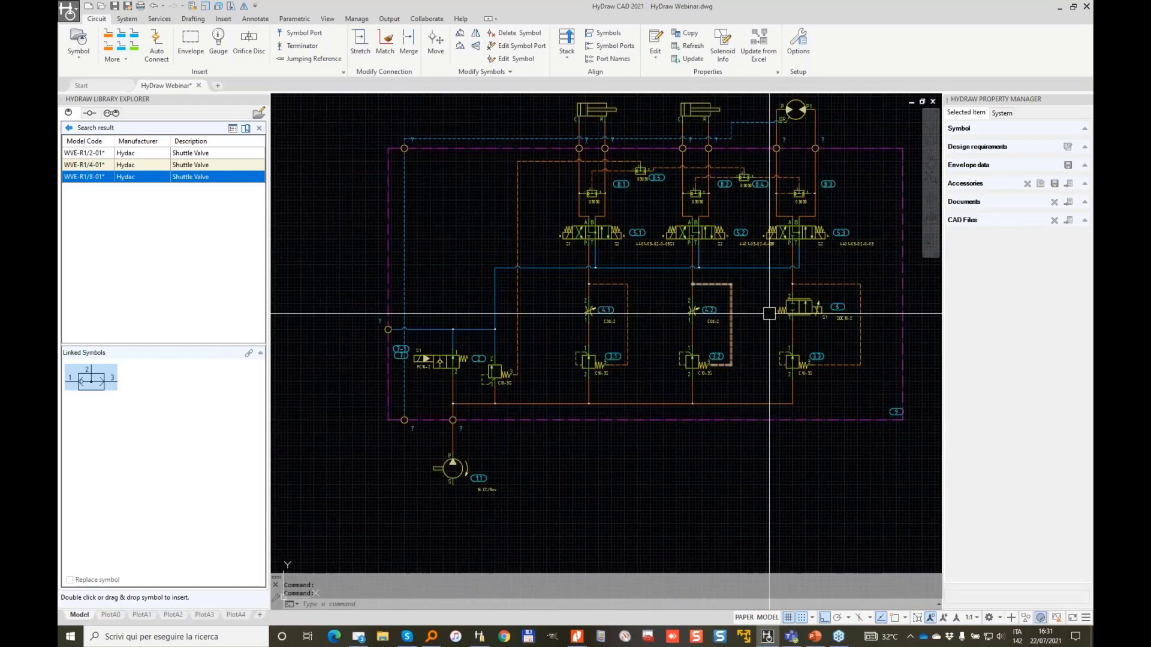
key(Return)
click(894, 328)
click(531, 296)
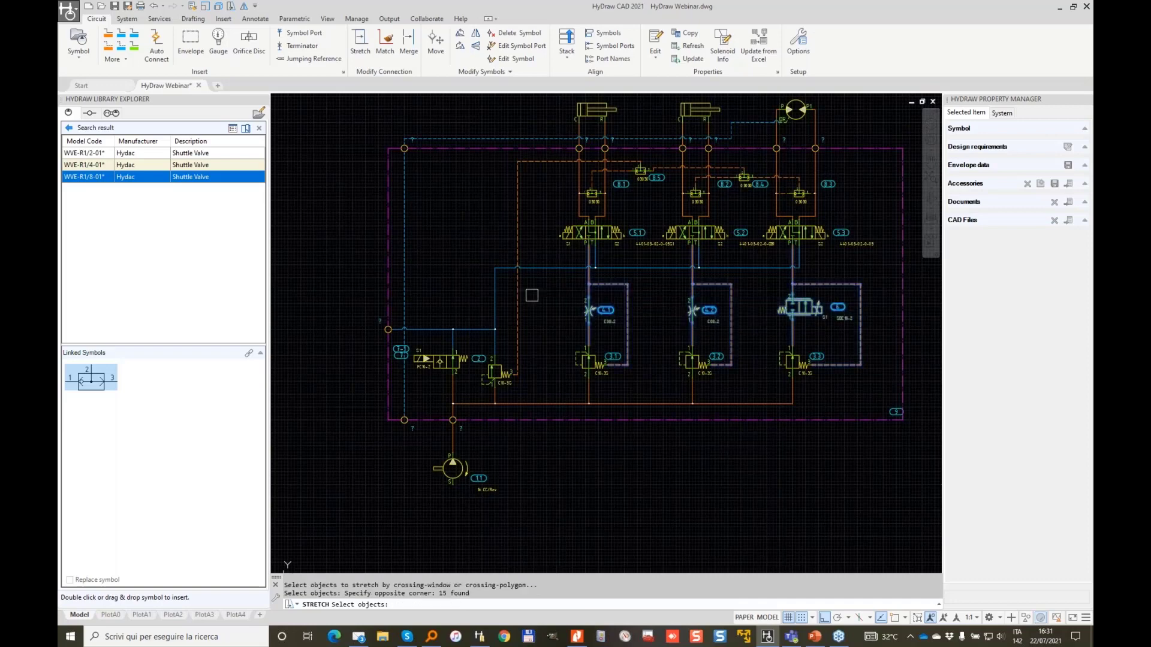
key(Return)
click(550, 297)
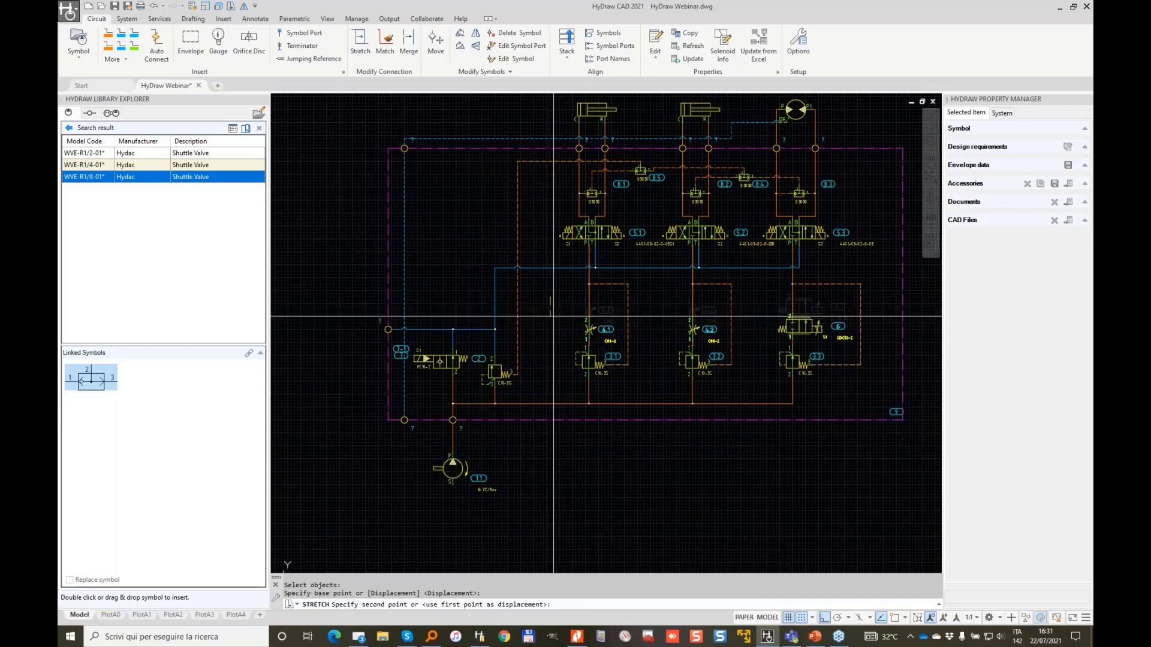
click(552, 315)
Stretch the horizontal tank line and the tops of the three control line loops straight down toward valves 4.1, 4.2 and 6.
key(Return)
click(899, 303)
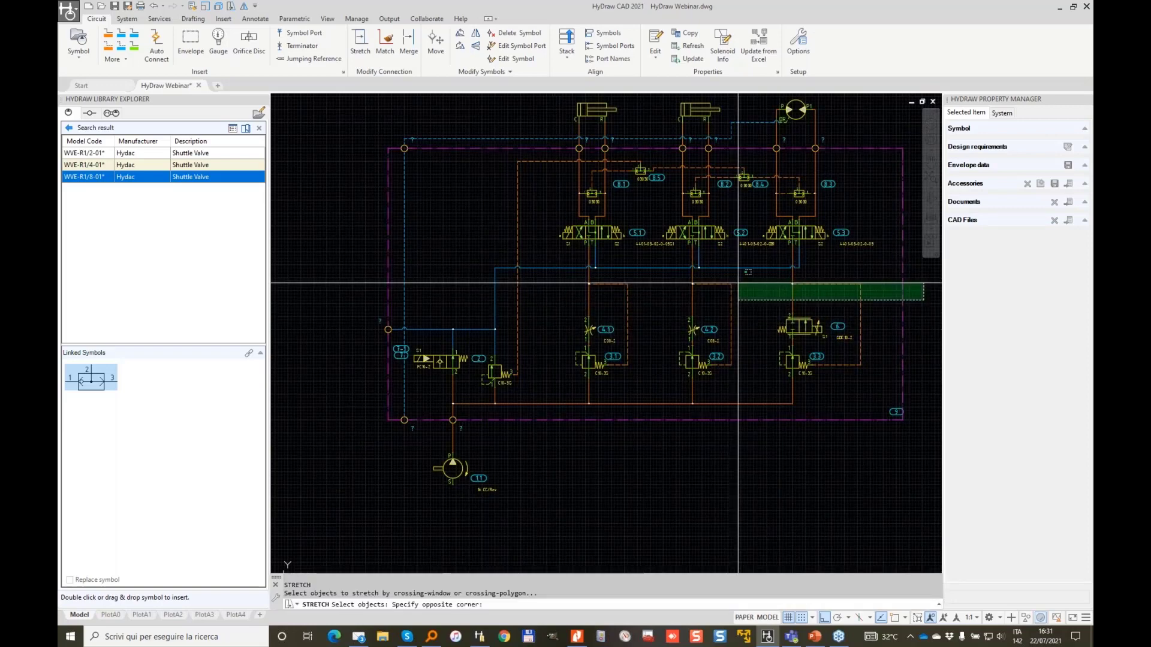
click(322, 258)
key(Return)
click(582, 229)
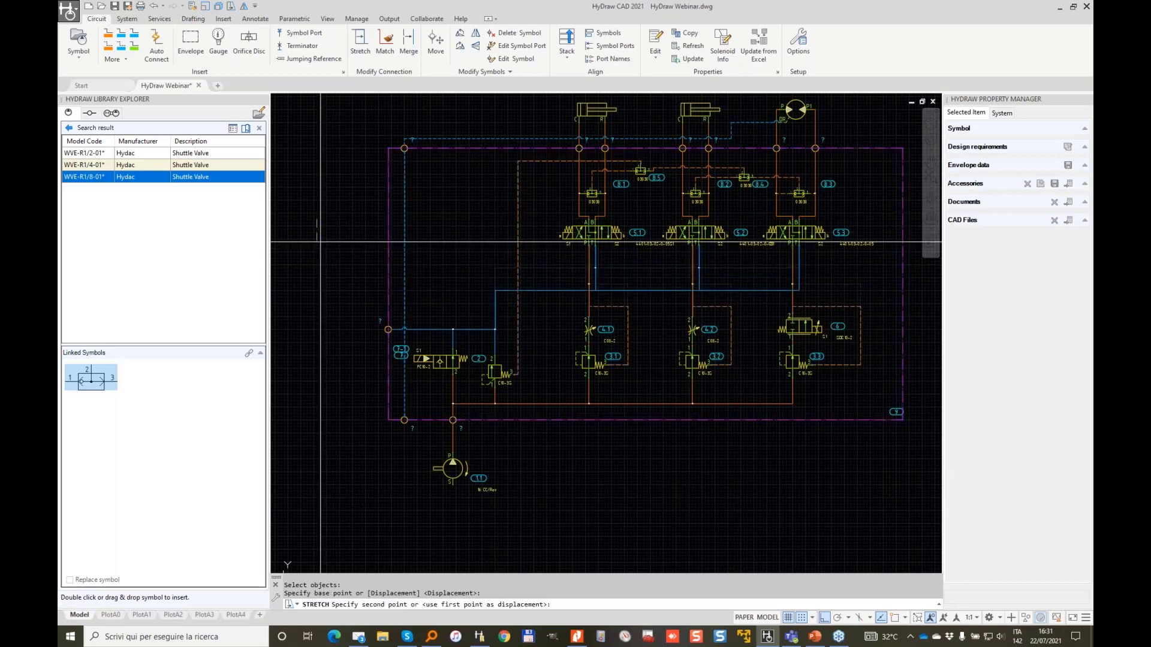
click(582, 252)
Stretch the envelope's upper edge, directional valves, shuttle valves, cylinders and motor straight down, closer to the horizontal tank line.
middle_drag(929, 251, 799, 330)
key(Return)
click(854, 349)
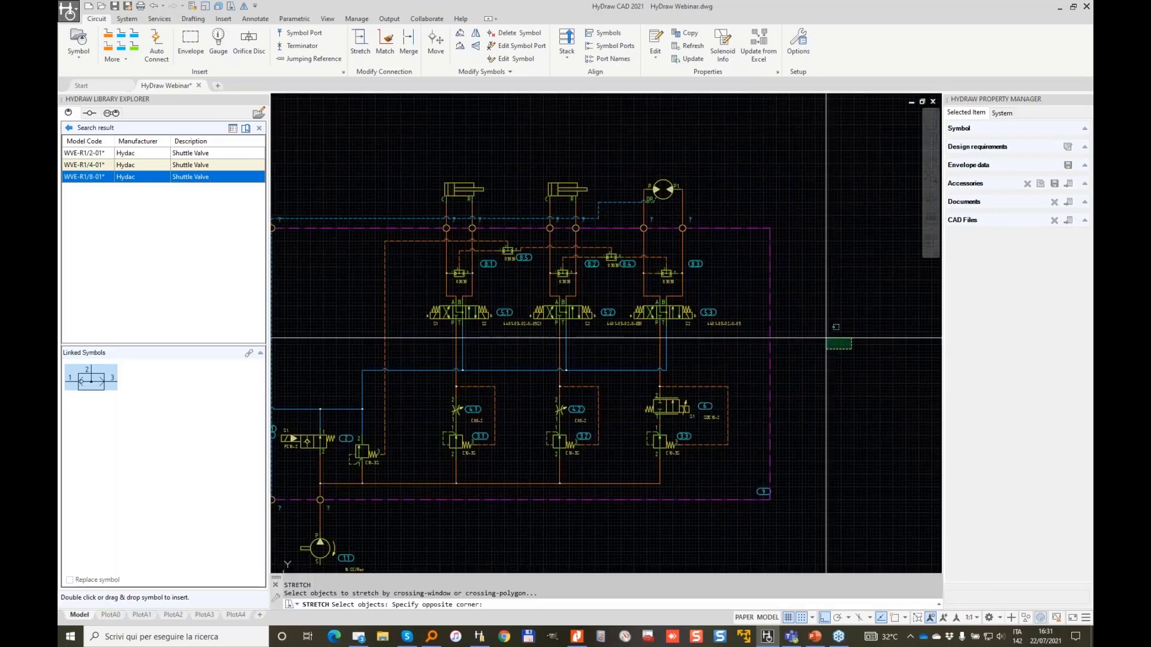
middle_drag(559, 228, 666, 201)
click(299, 129)
key(Return)
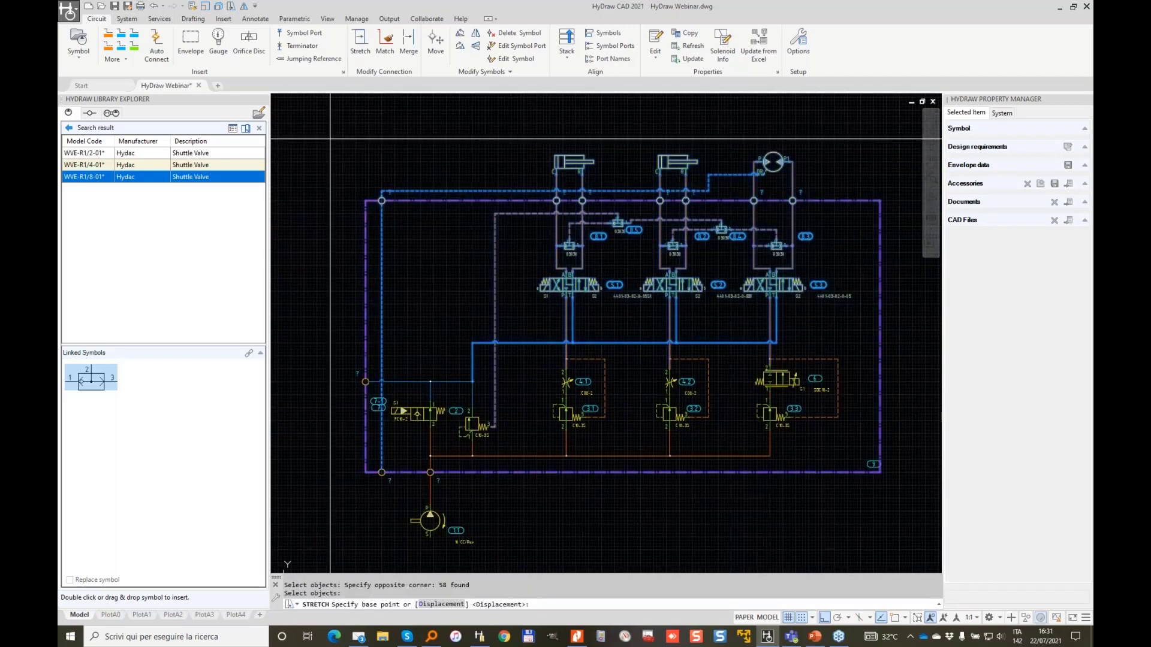
click(330, 142)
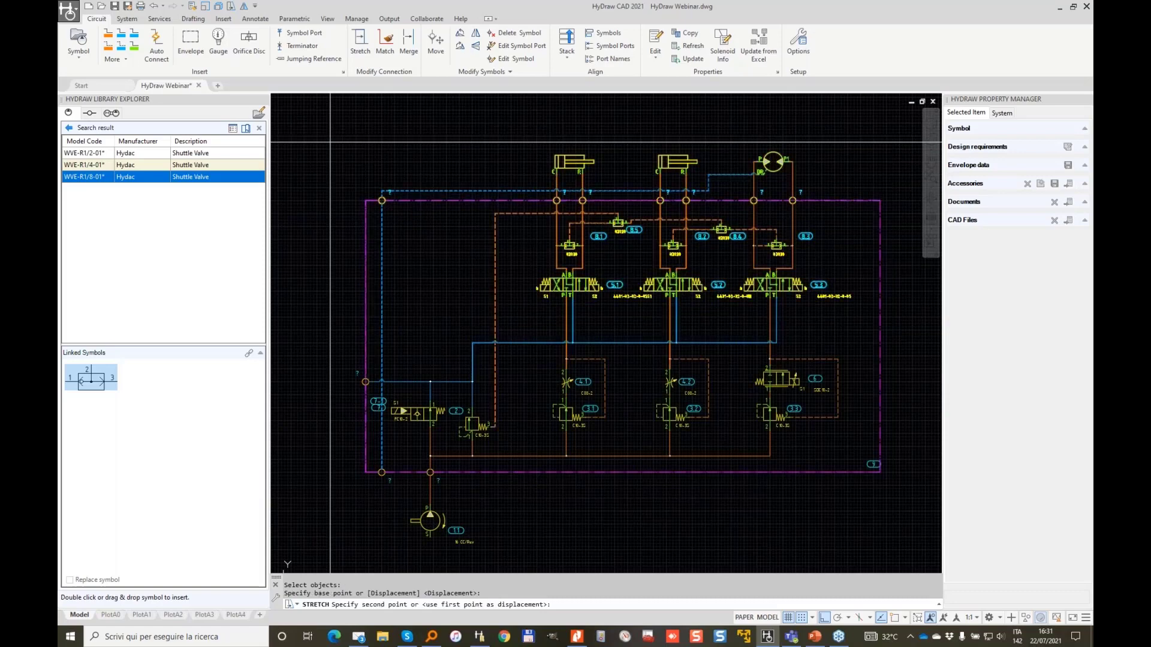
click(330, 180)
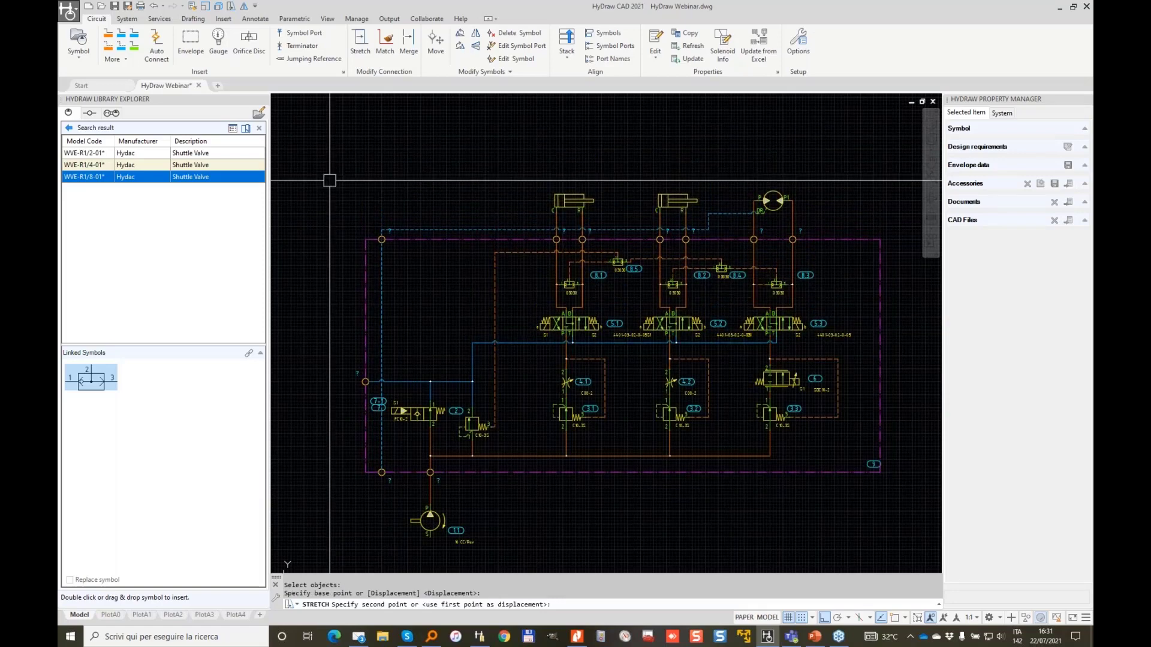
Stretch the two cylinders, the motor and the dashed drain line straight up, farther from the envelope's upper edge.
scroll(787, 213, up, 2)
key(Return)
click(868, 246)
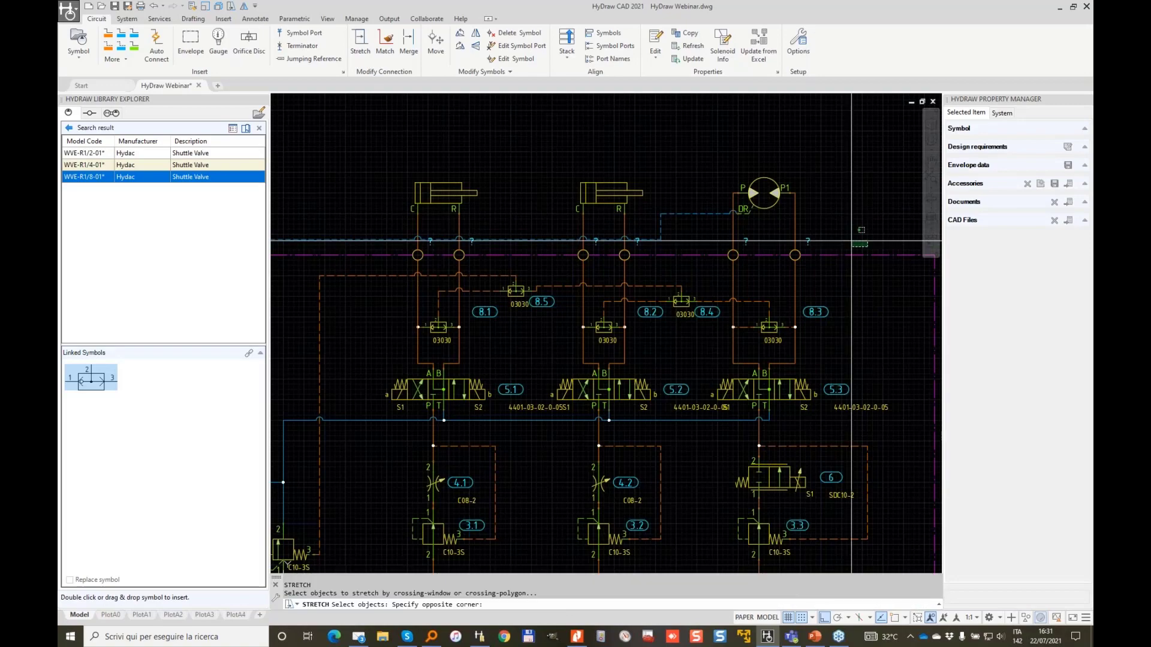
scroll(851, 243, down, 3)
click(540, 214)
key(Return)
click(506, 180)
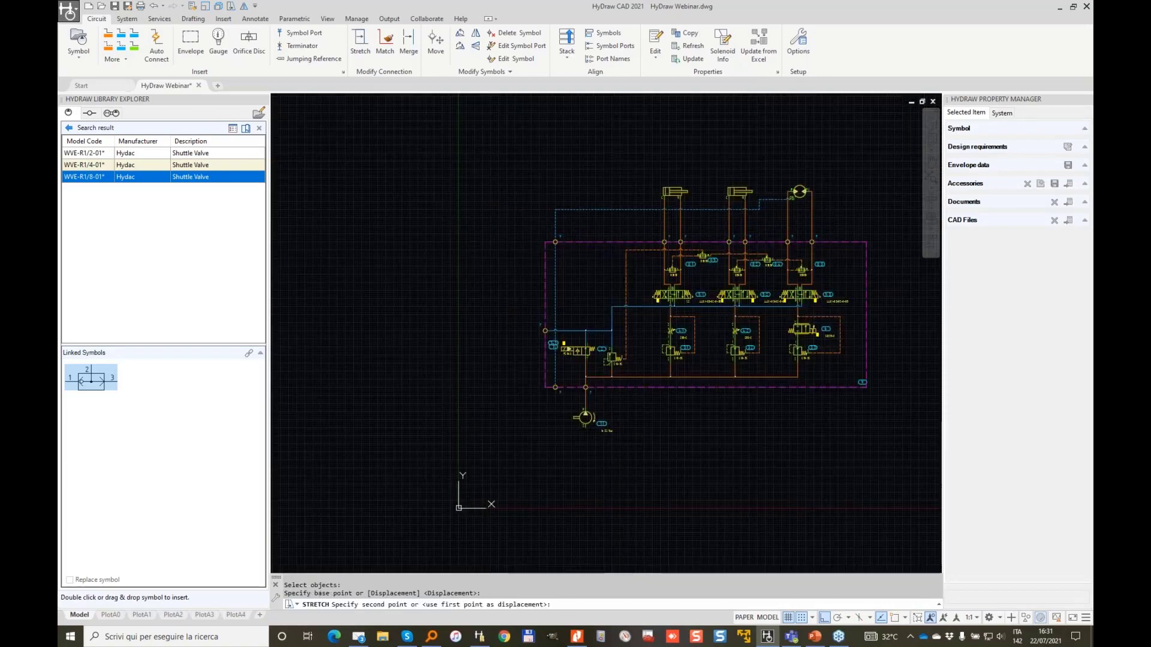
click(624, 226)
scroll(695, 230, up, 2)
middle_drag(794, 240, 654, 220)
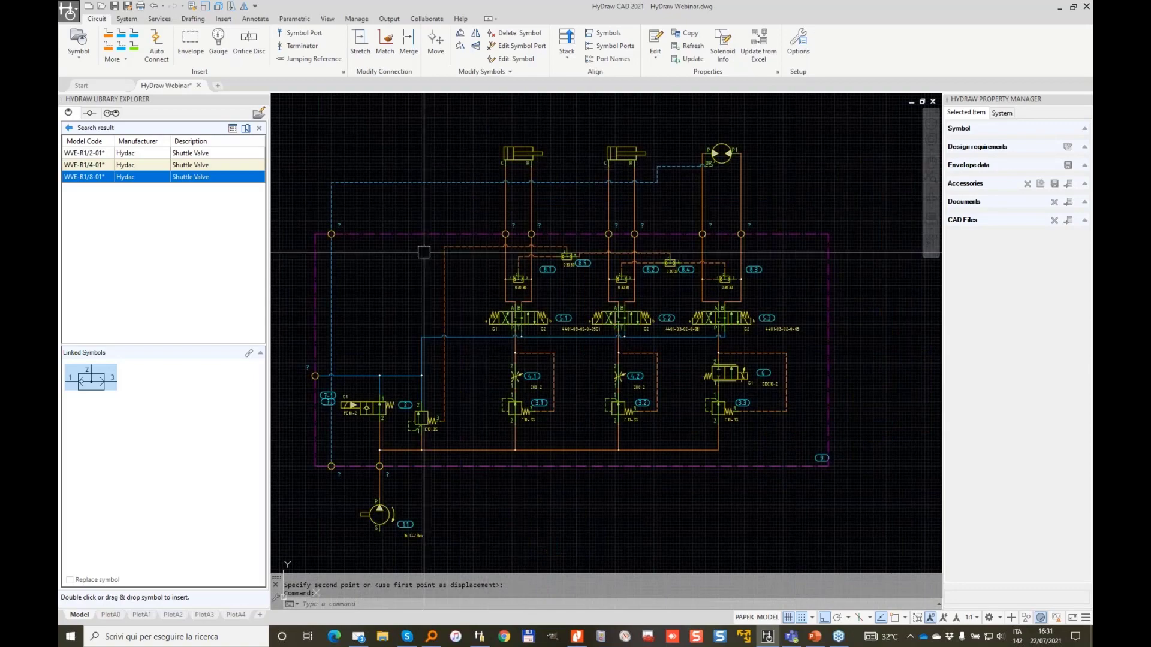
Stretch the three actuator branches and the far side of the envelope sideways, closer to the load-sensing line beside the C10-3S valve.
key(Return)
click(886, 521)
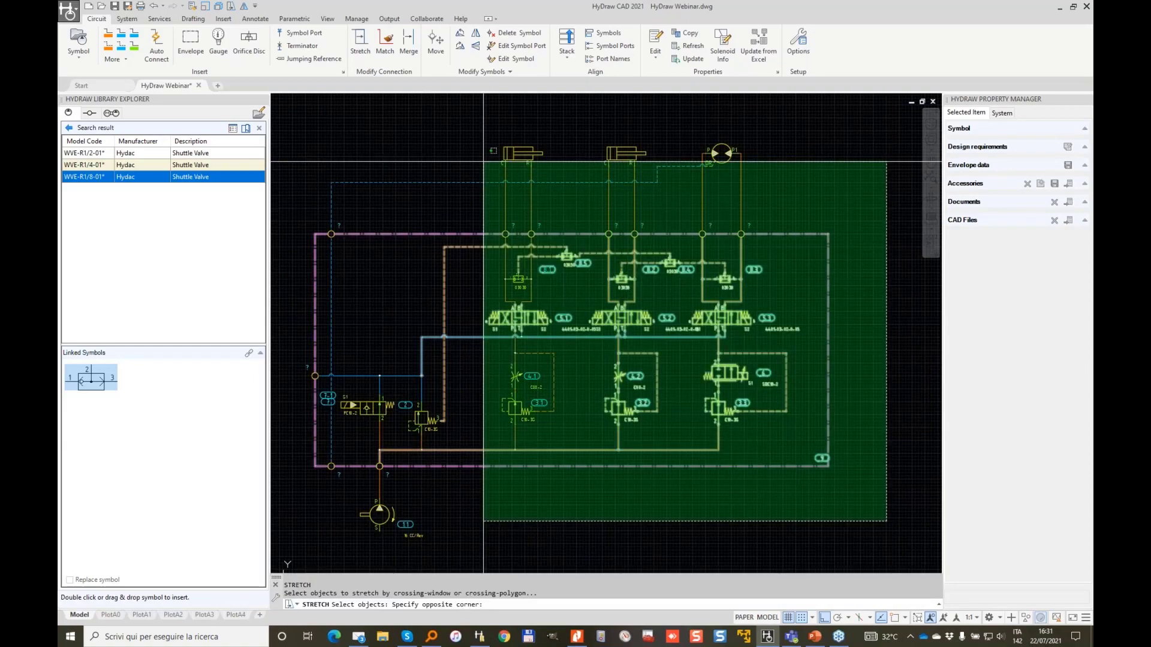
click(483, 162)
click(569, 153)
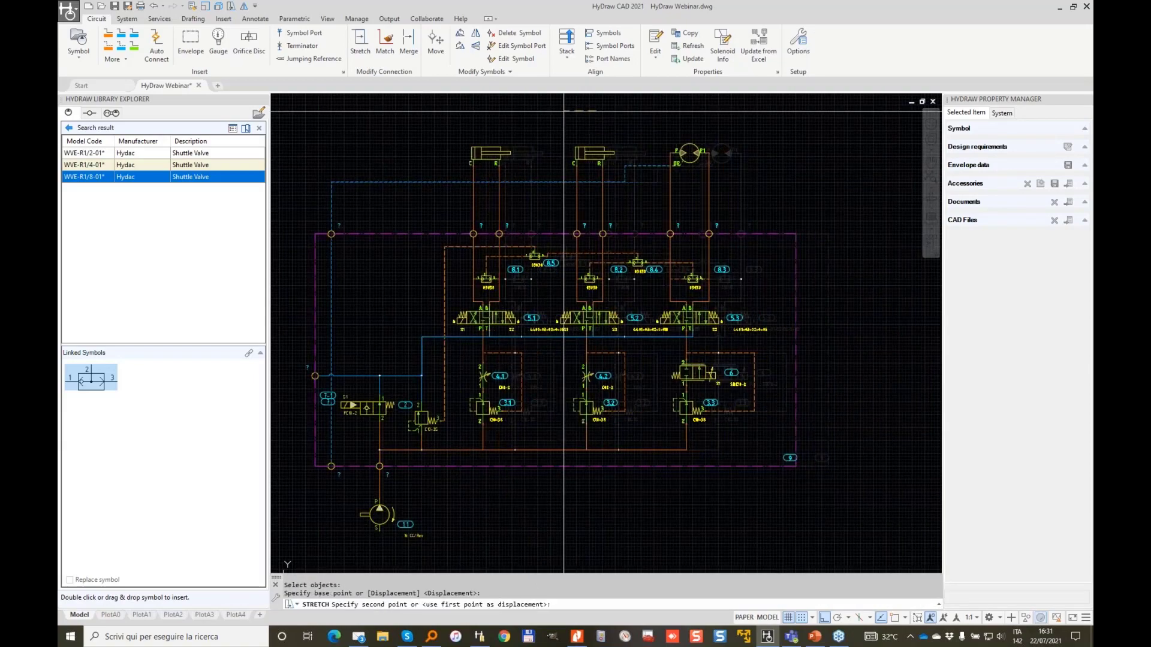
click(520, 154)
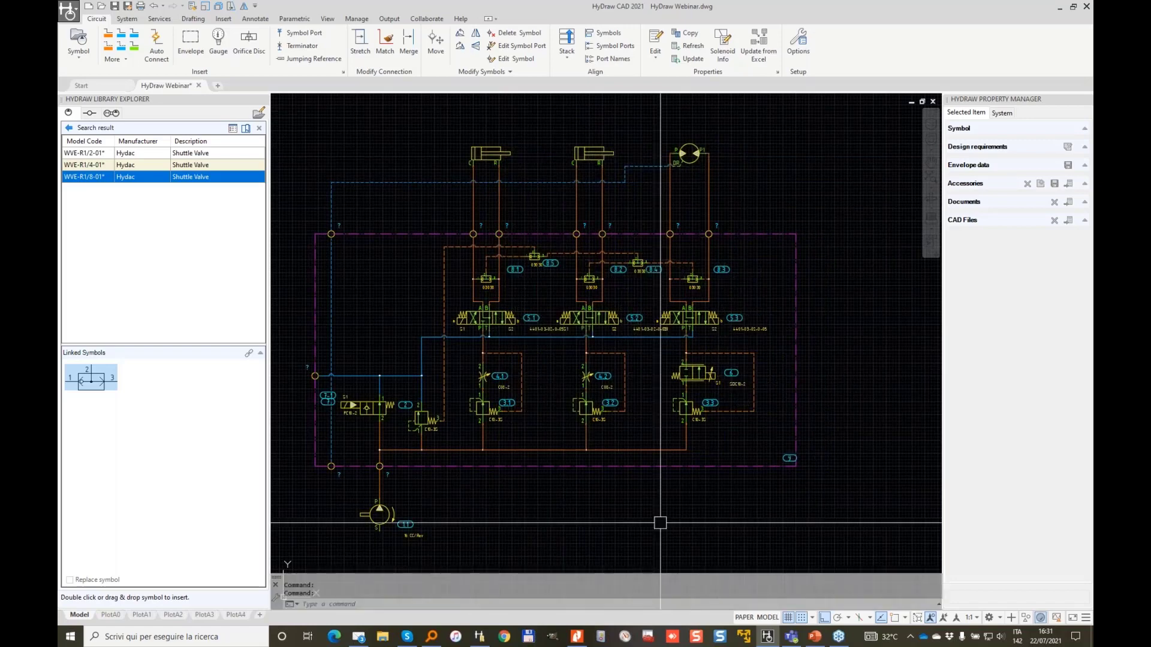
Stretch the envelope's side edge beyond the motor branch inward, closer to the valve 6 control line.
key(Return)
click(845, 529)
click(772, 168)
key(Return)
click(815, 159)
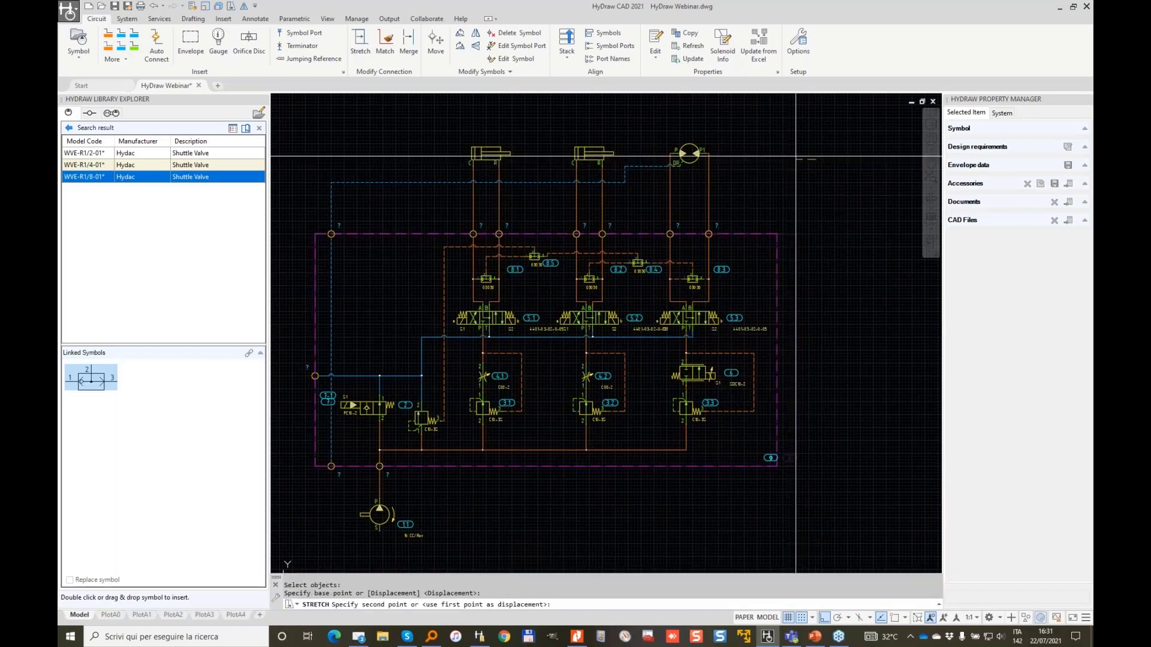
click(796, 158)
Move item balloons 7-1 and 7 off the drain line and stack them above the FC10-2 valve.
scroll(352, 406, up, 6)
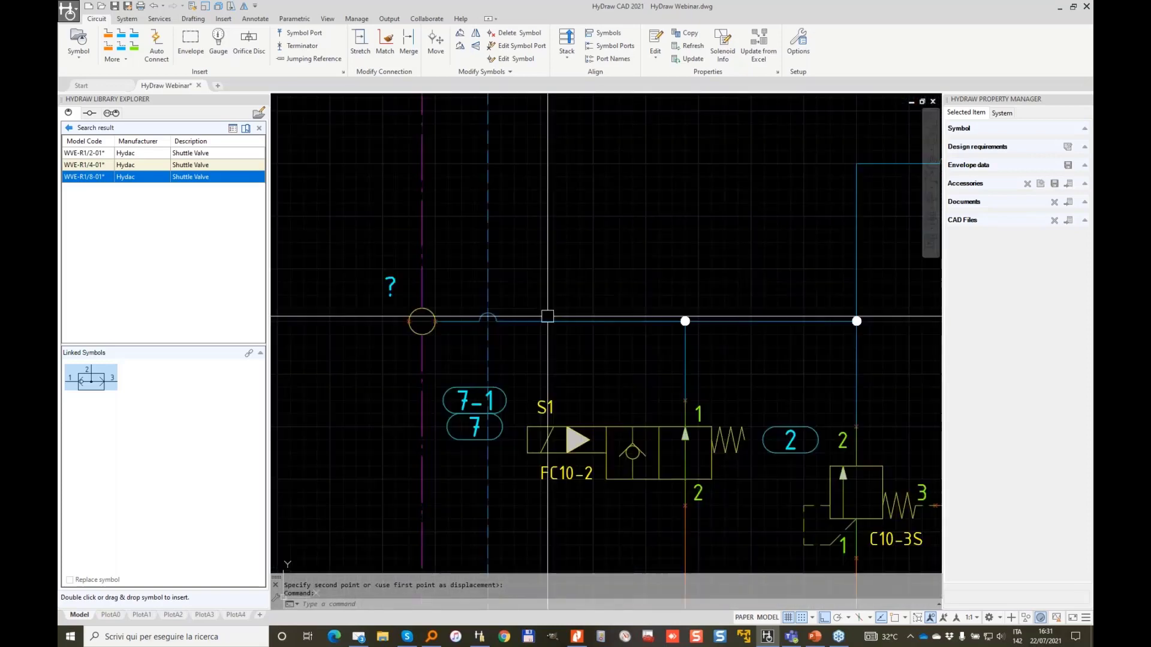
click(572, 440)
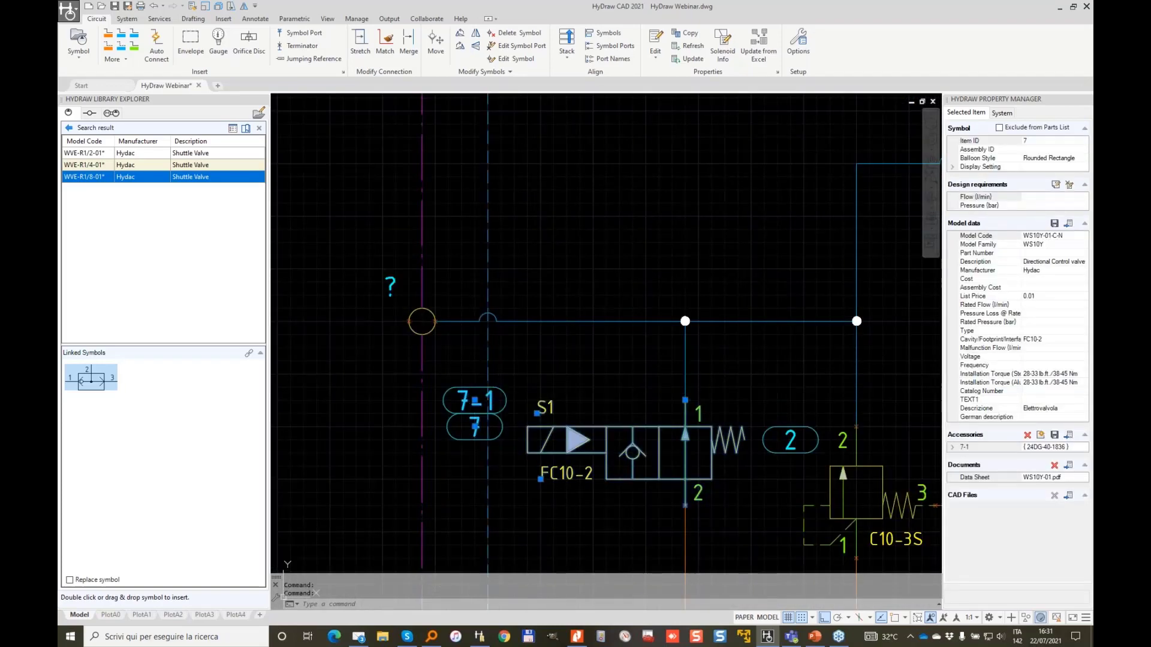
click(475, 401)
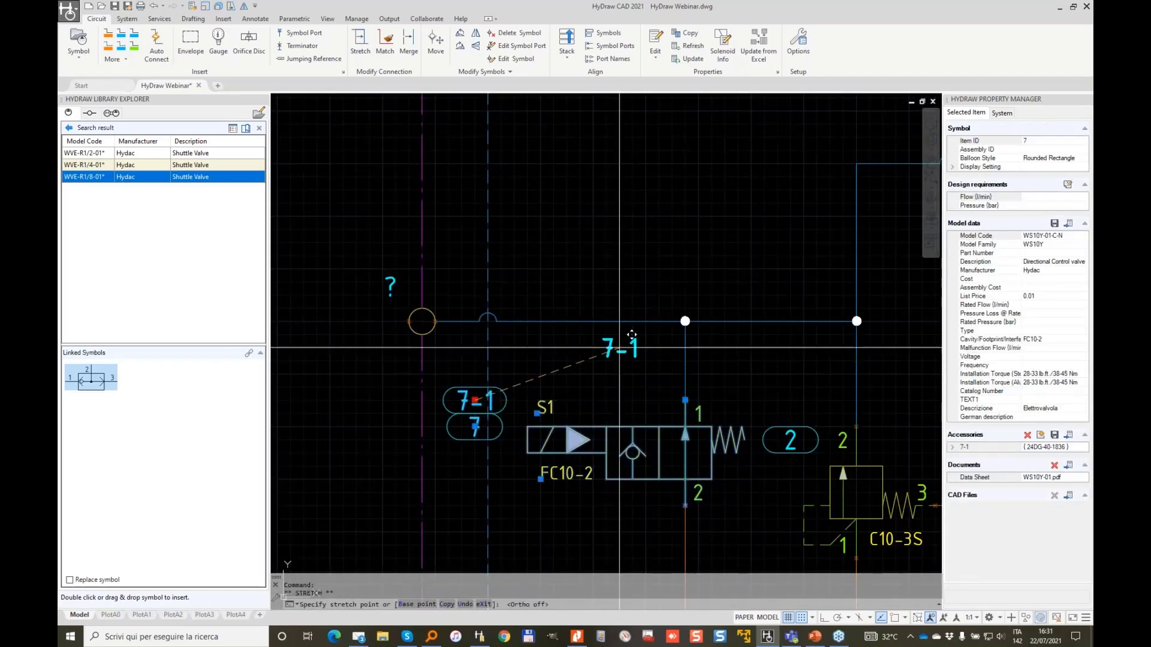
click(620, 347)
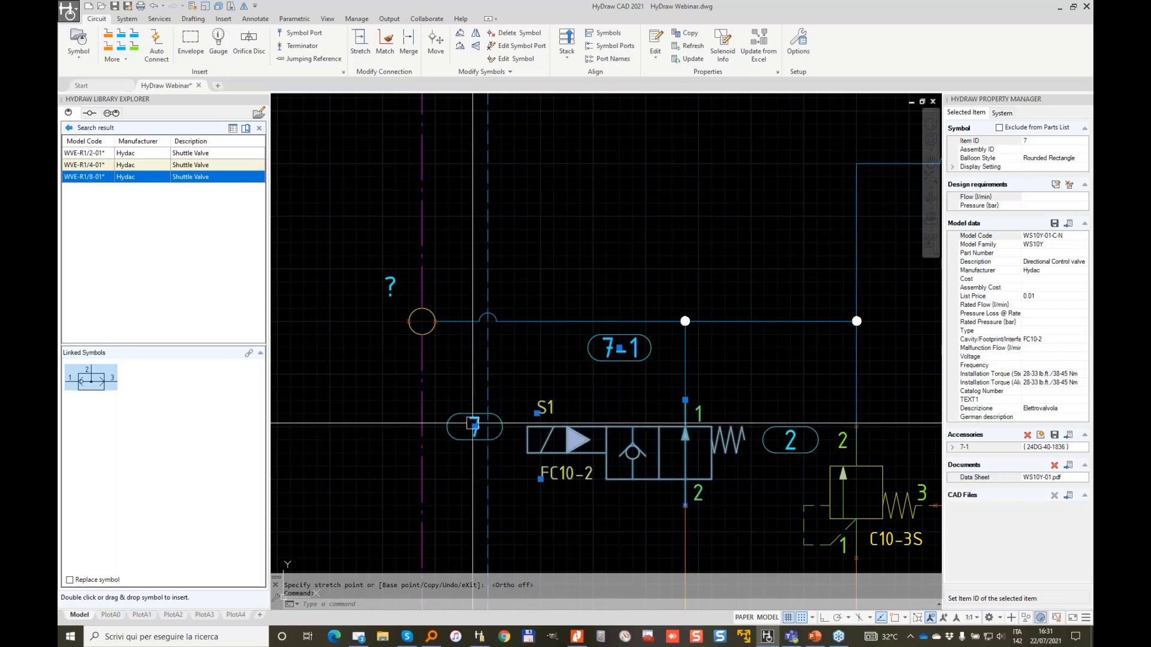
click(473, 423)
click(619, 387)
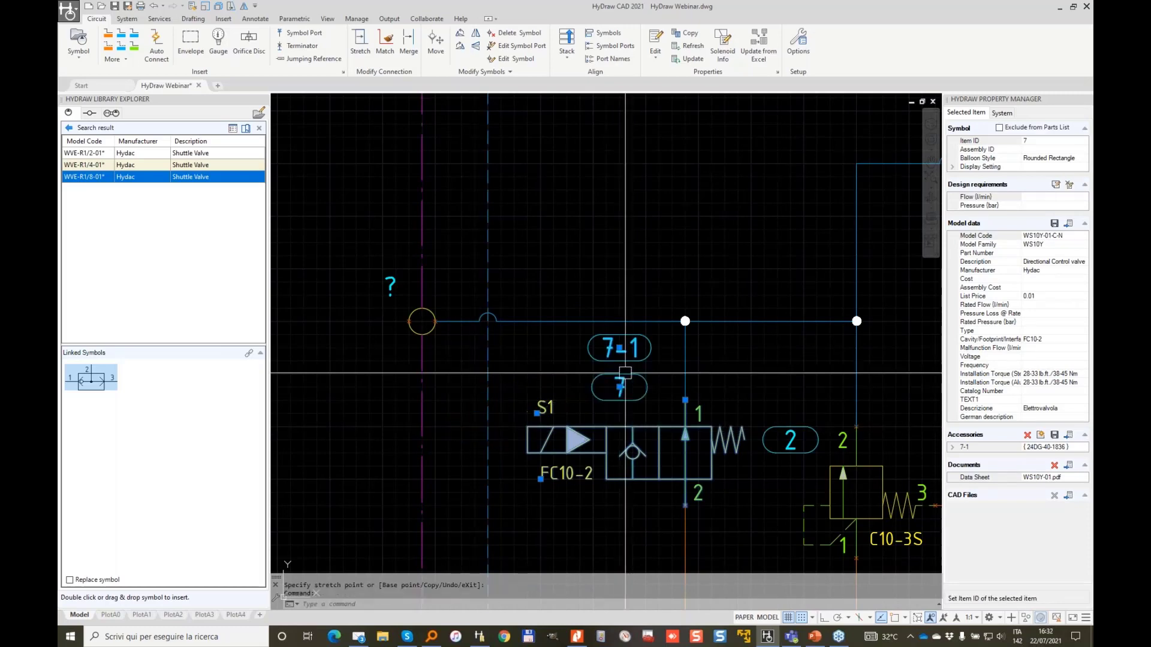
scroll(624, 375, down, 4)
key(Escape)
Name the envelope port above the pump P and configure it as a BSP port of size G 3/4.
scroll(649, 570, up, 4)
click(651, 354)
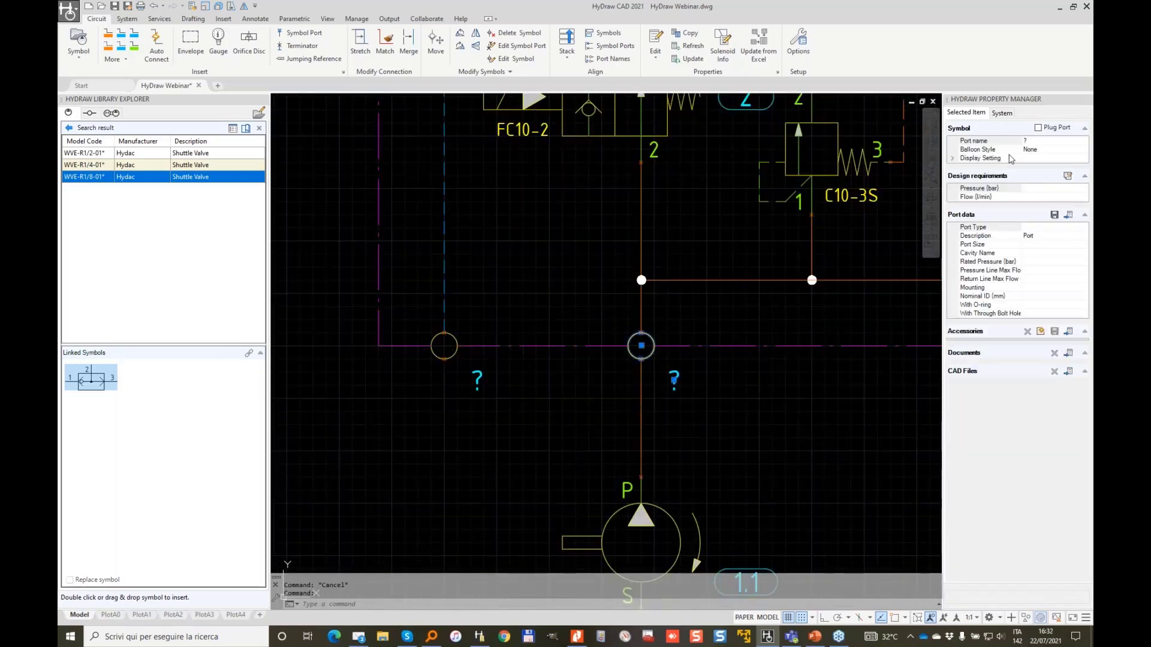
double_click(989, 141)
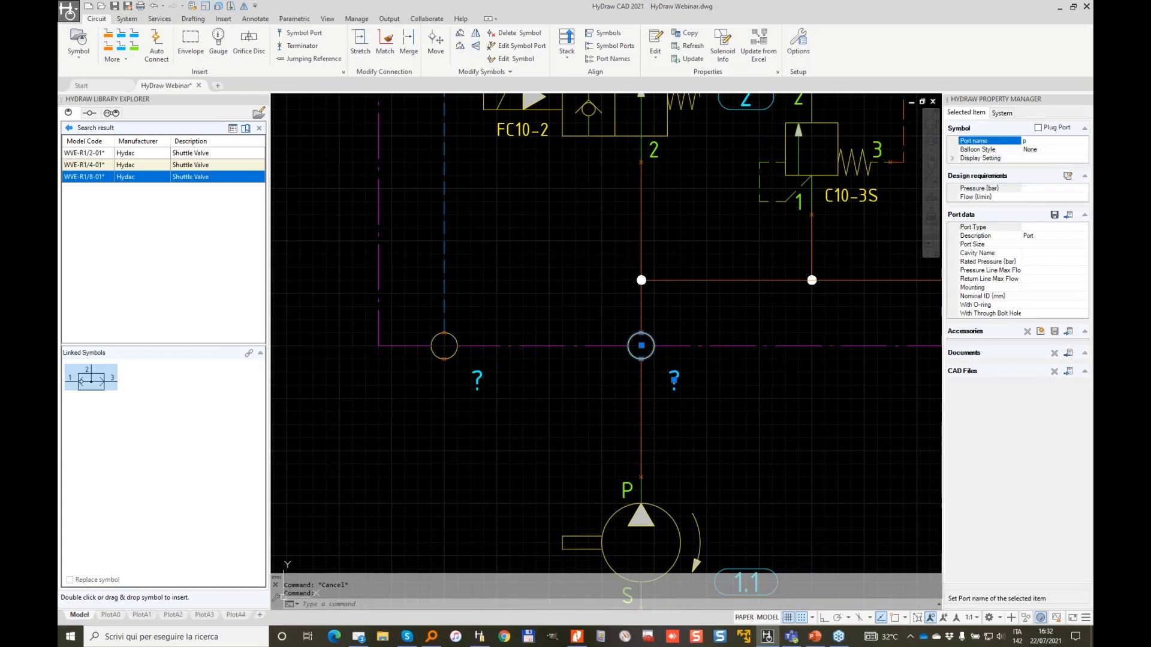
click(1069, 215)
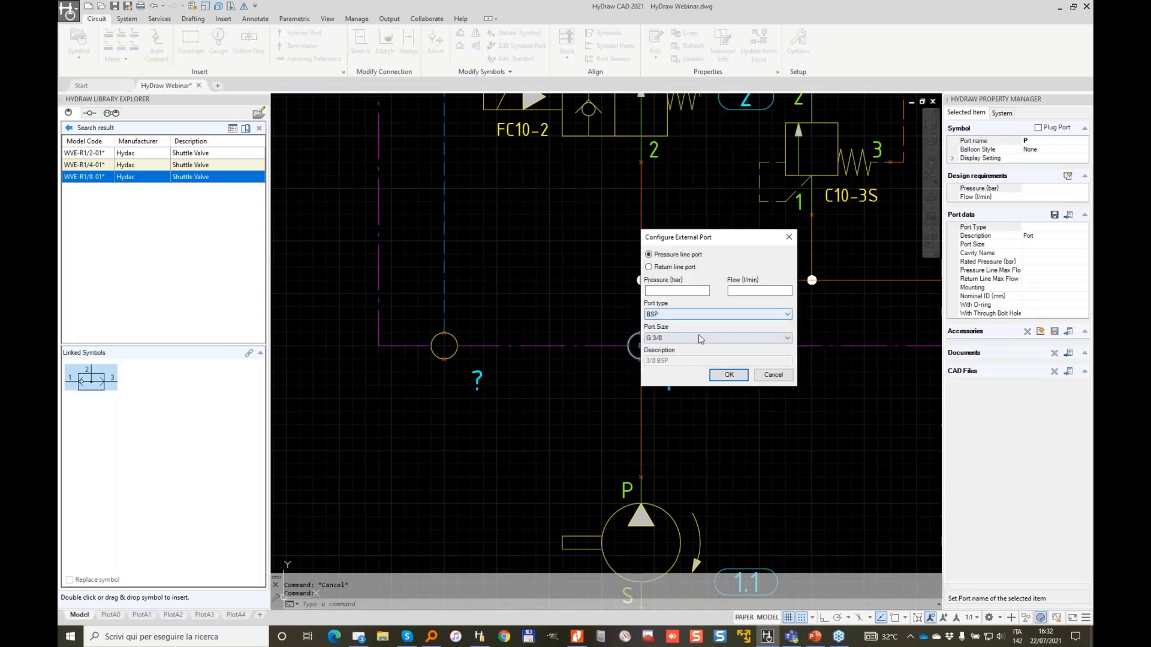
click(700, 340)
click(678, 378)
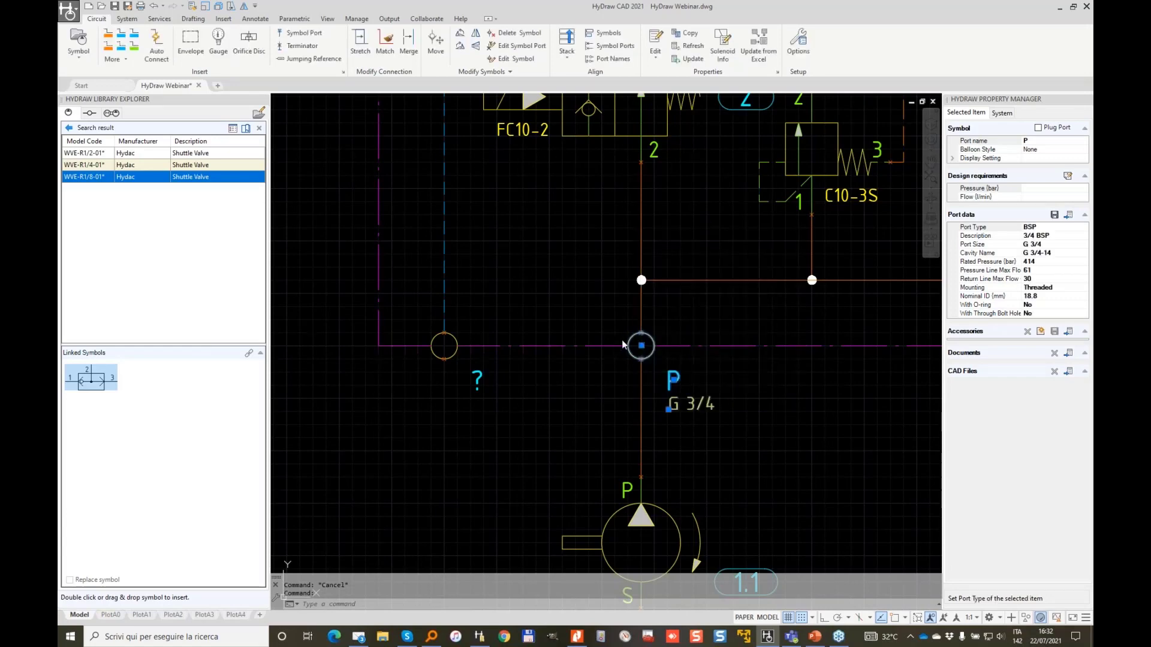
Name the drain line's lower envelope port DR1 and configure it as a BSP port of size G 3/8.
click(444, 346)
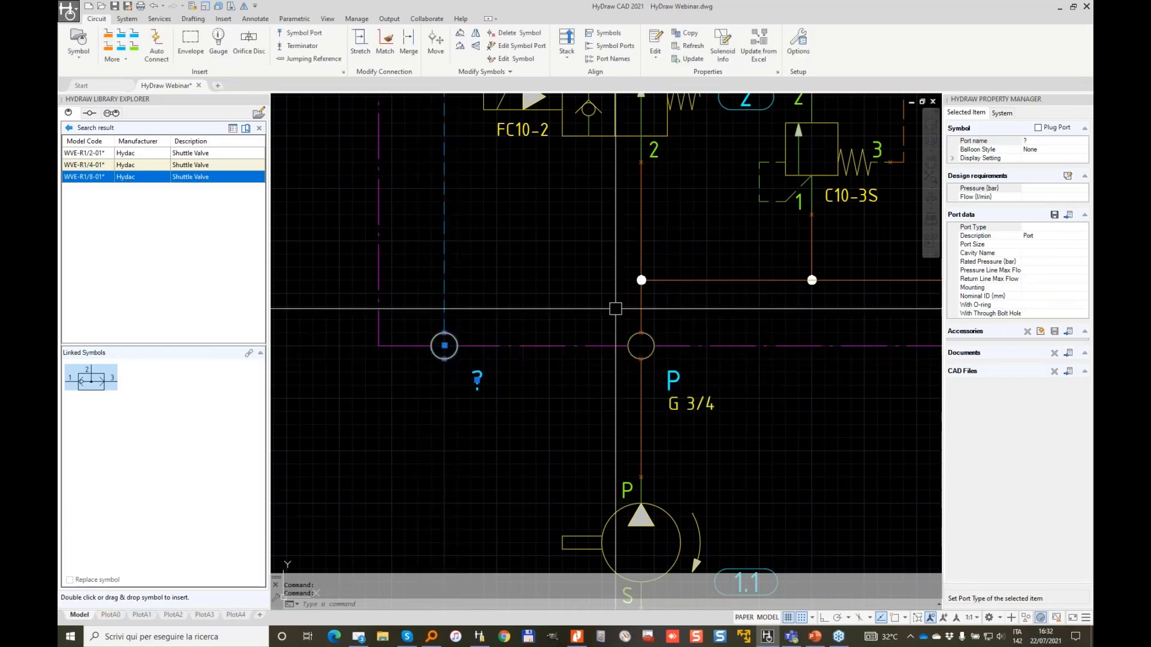
click(1041, 142)
text(DR1)
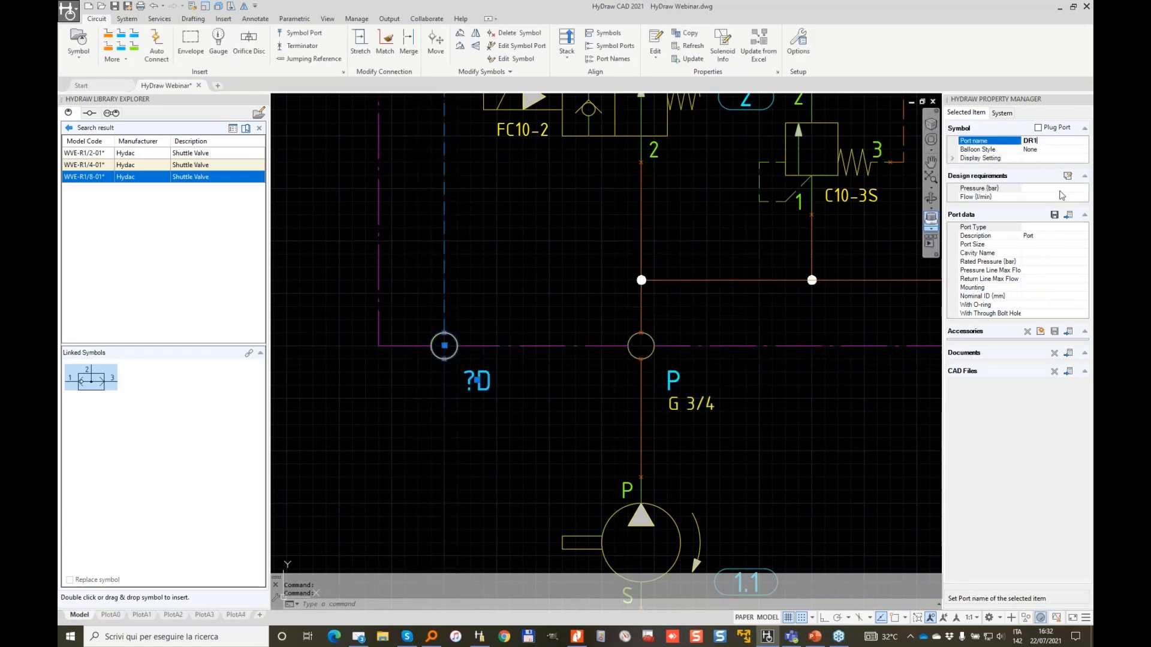
click(1070, 215)
click(709, 338)
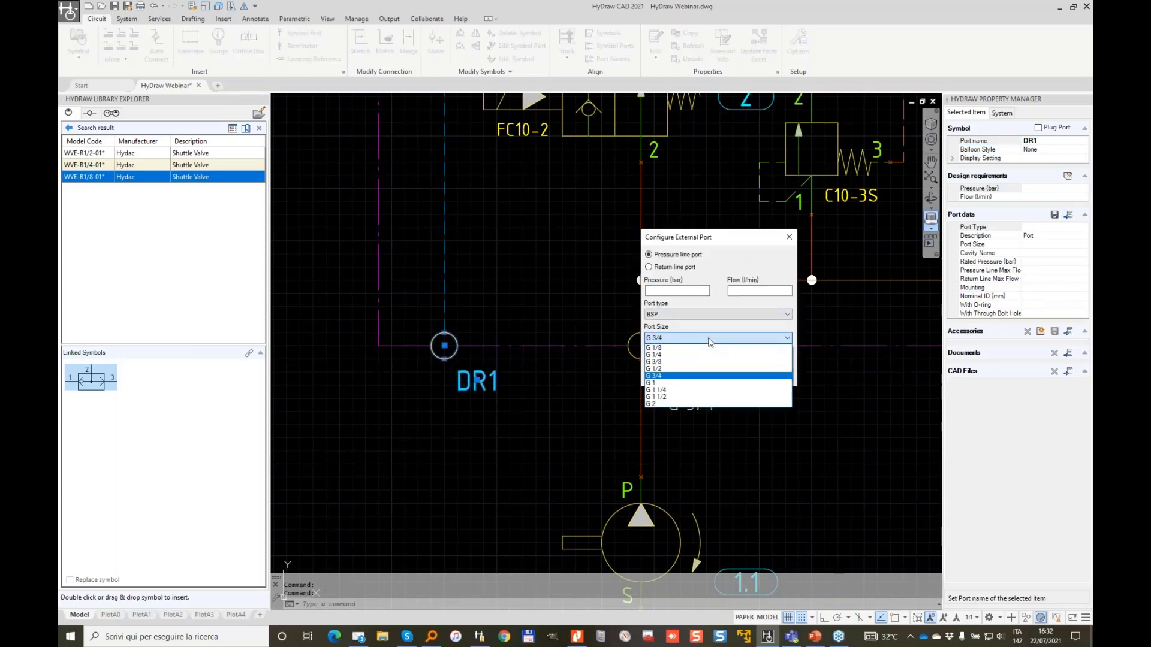
click(690, 363)
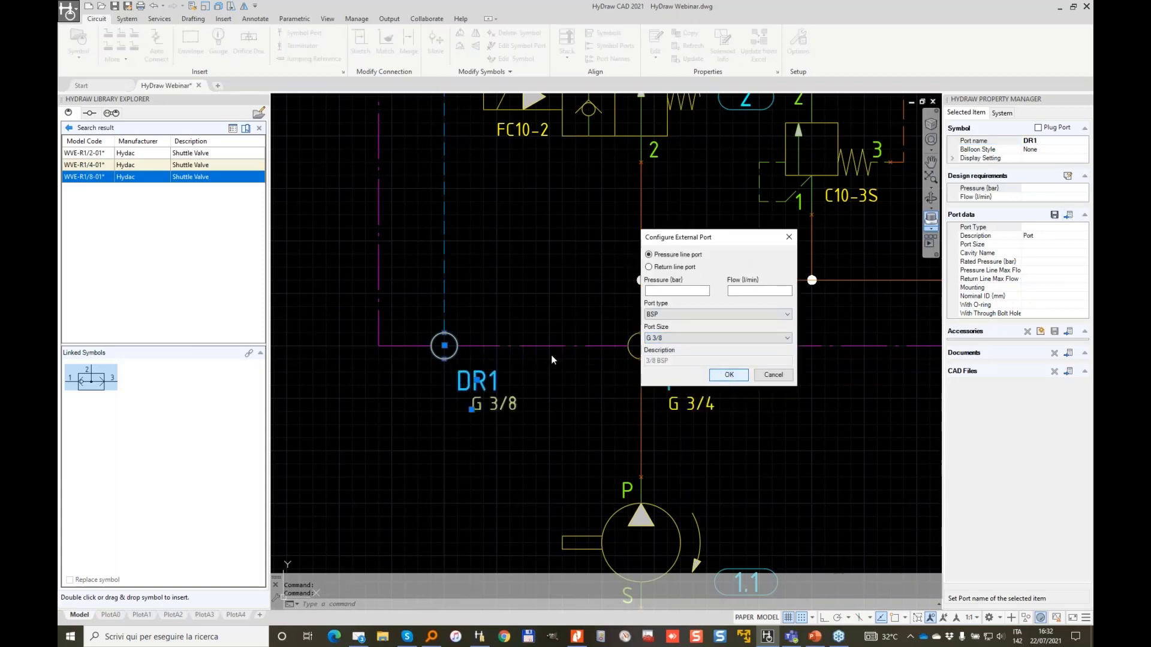
key(Return)
Name the envelope port on the first cylinder's C line A1 and set its flow to 20 l/min.
scroll(519, 352, down, 5)
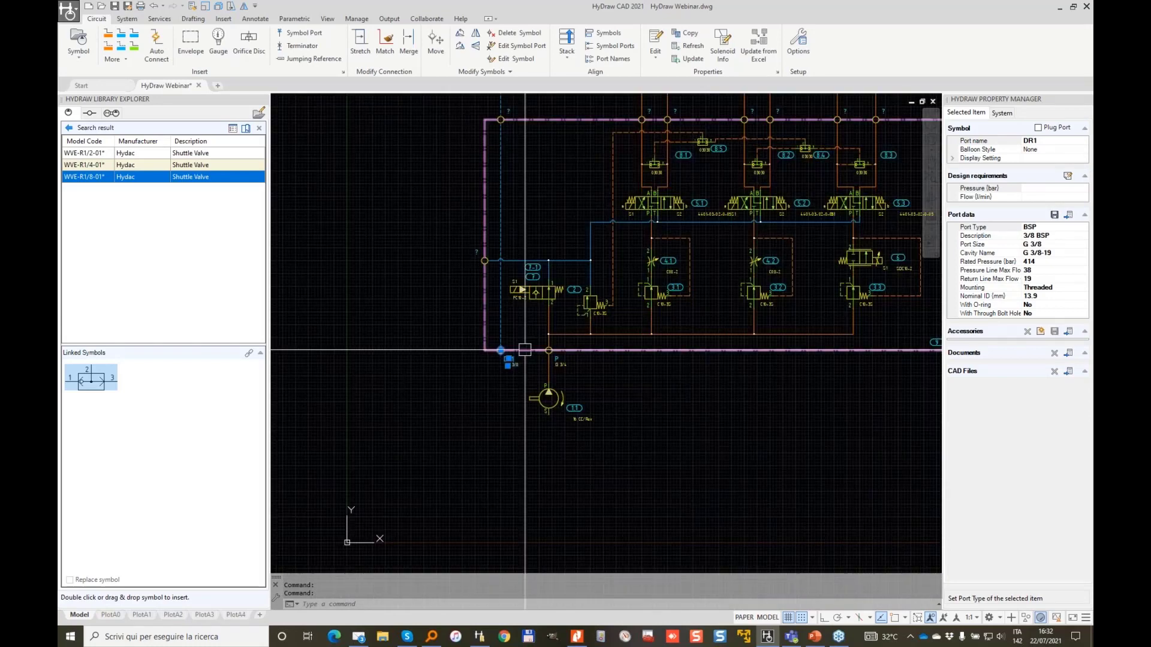
scroll(524, 350, down, 2)
scroll(547, 303, up, 8)
click(522, 353)
click(1043, 141)
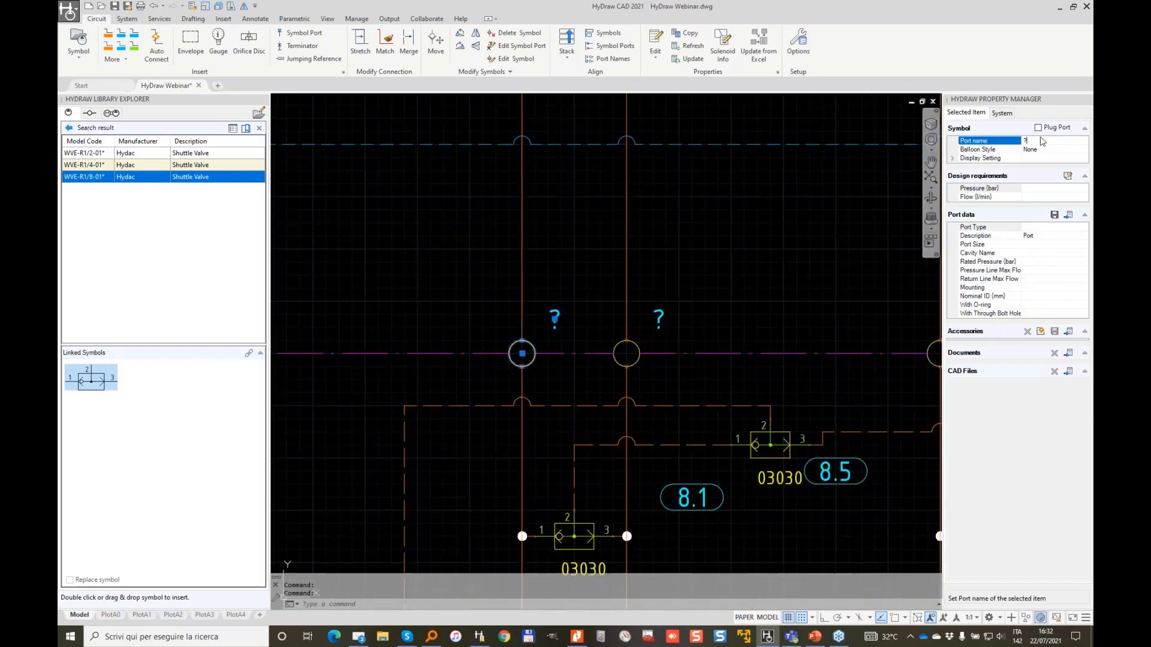
text(A1)
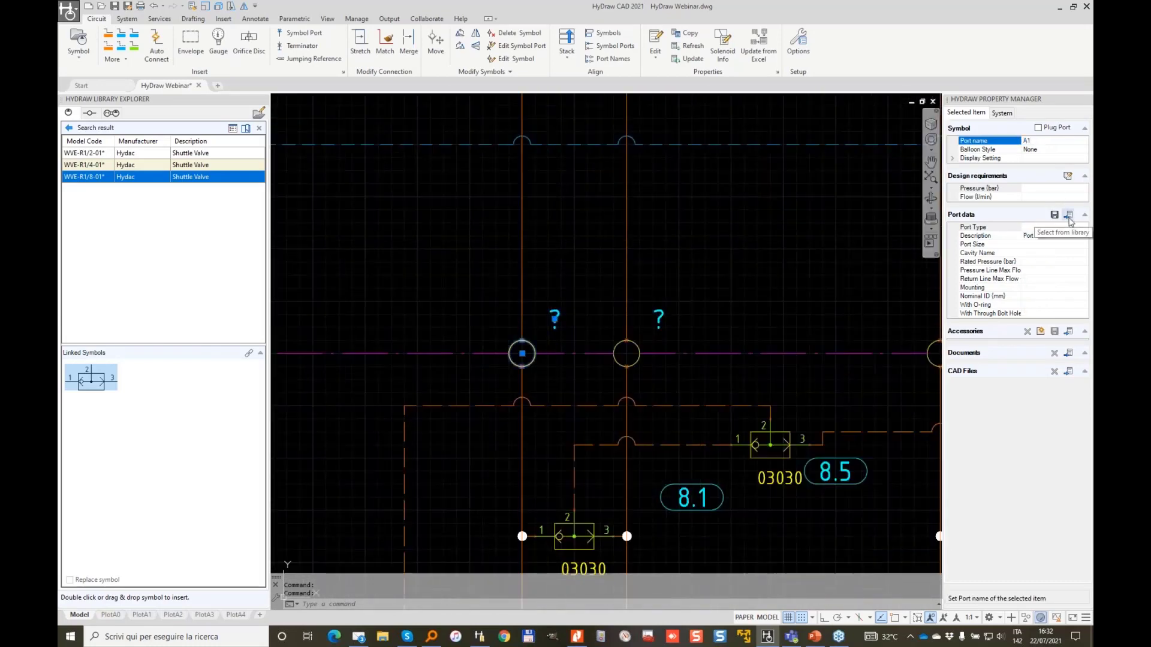
click(1055, 197)
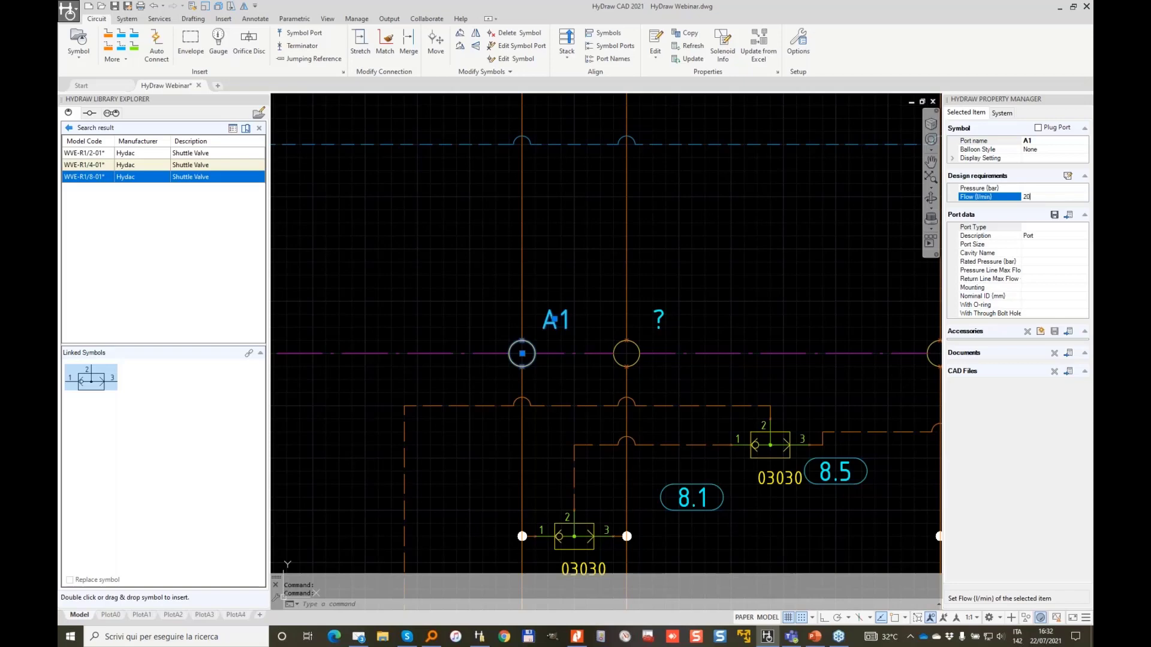
Configure port A1 as a pressure line port of type BSP with size G 3/8.
click(1069, 215)
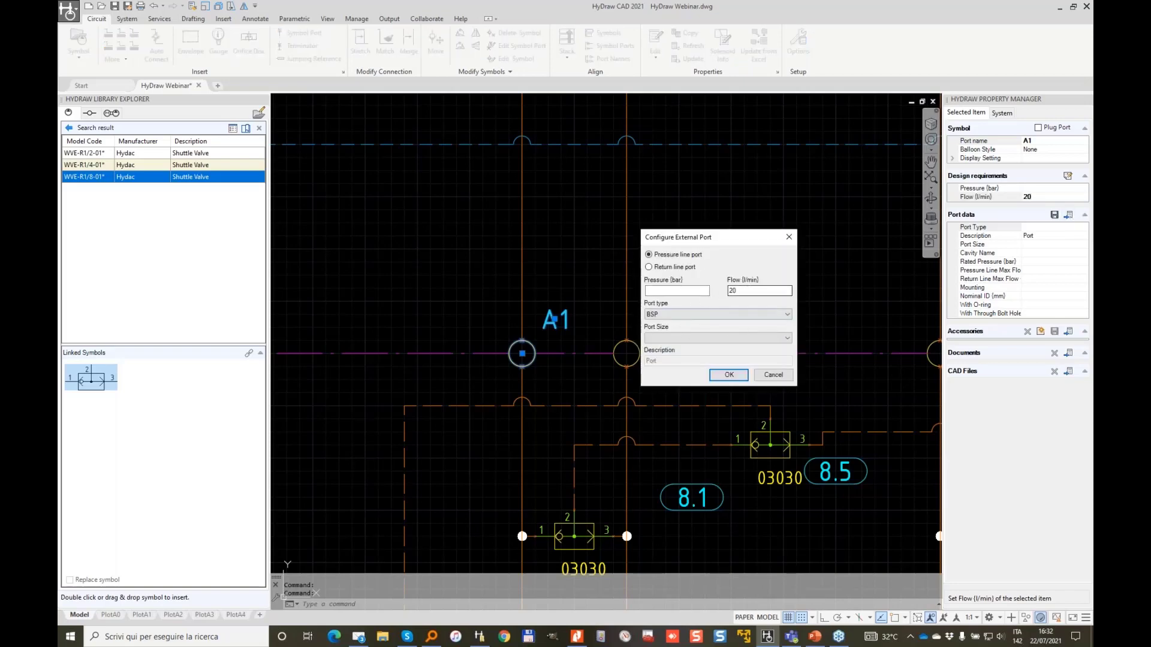
key(Tab)
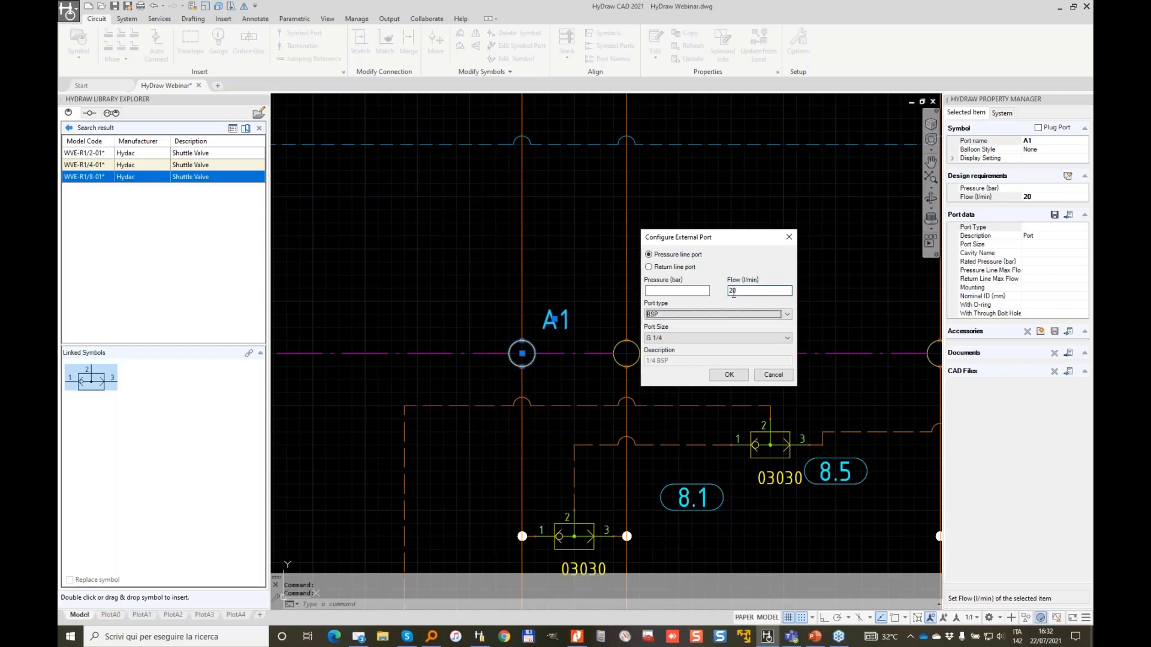
click(679, 340)
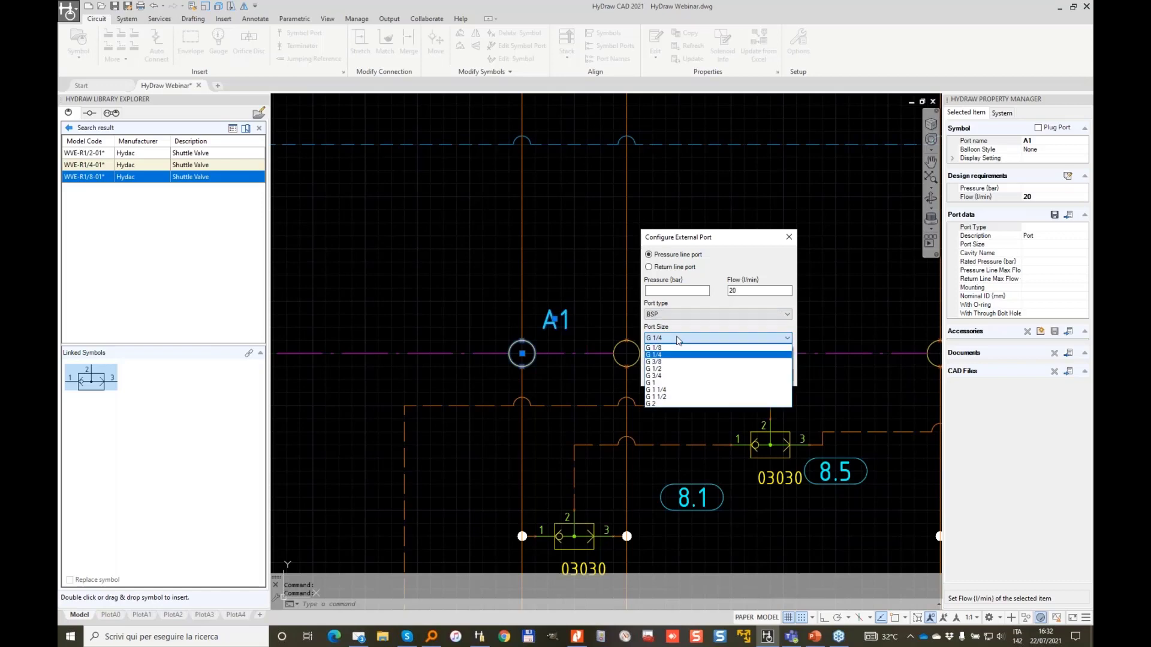
click(678, 362)
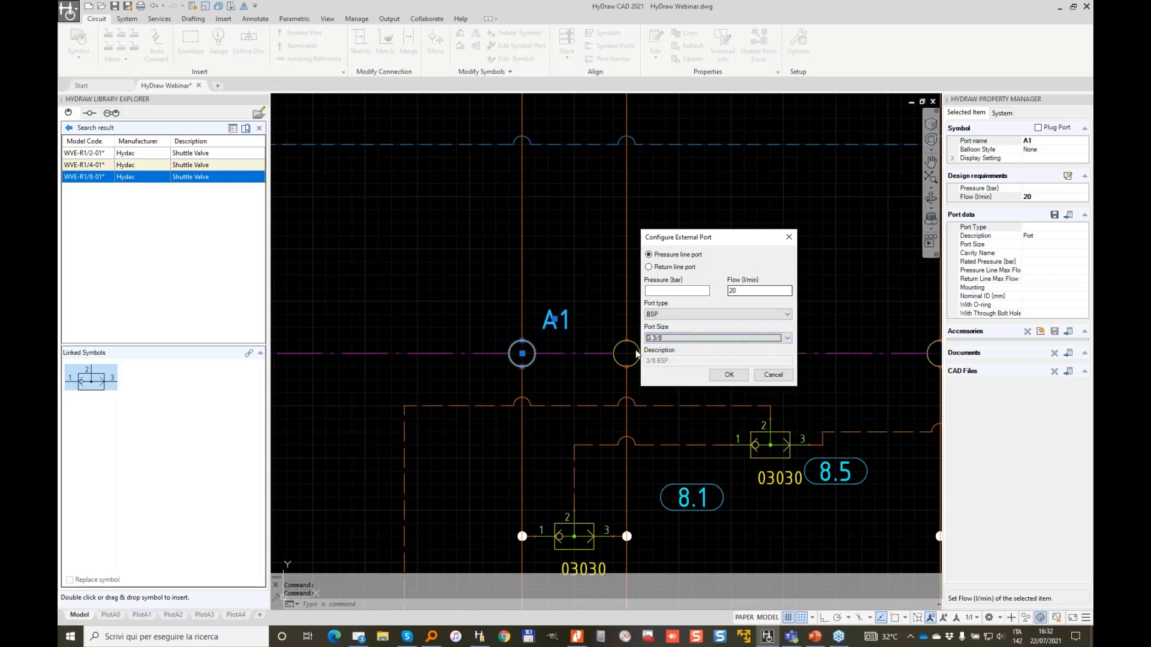
click(730, 377)
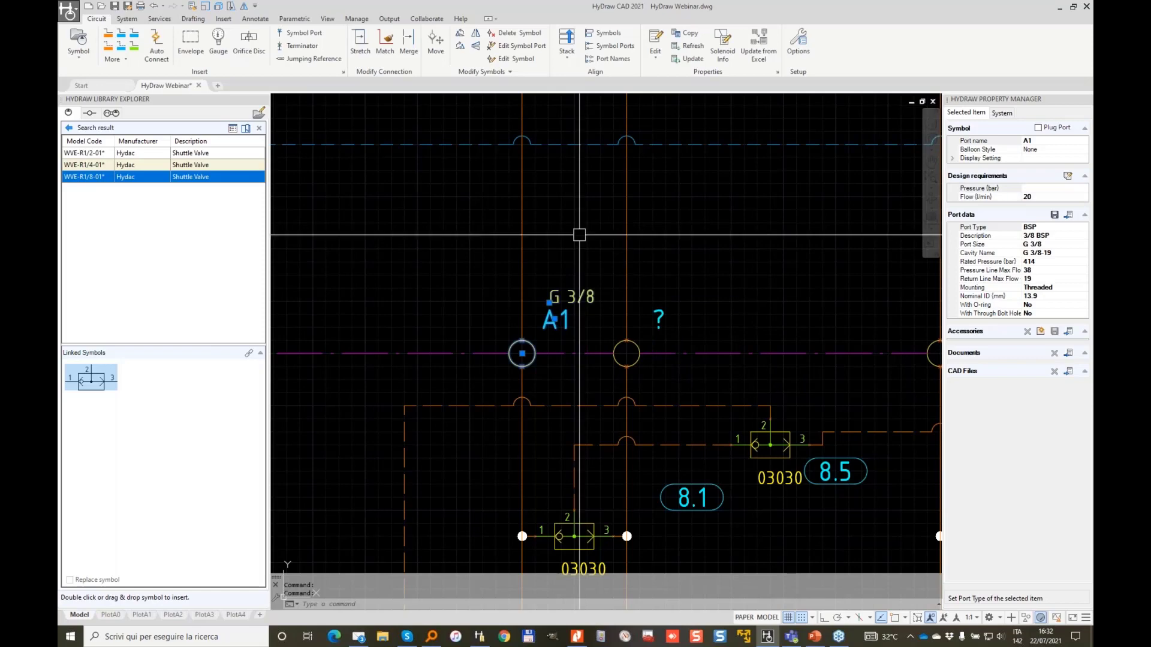
Copy all port data and design requirements from port A1 to the other five cylinder and motor line ports on the envelope's upper edge.
click(689, 33)
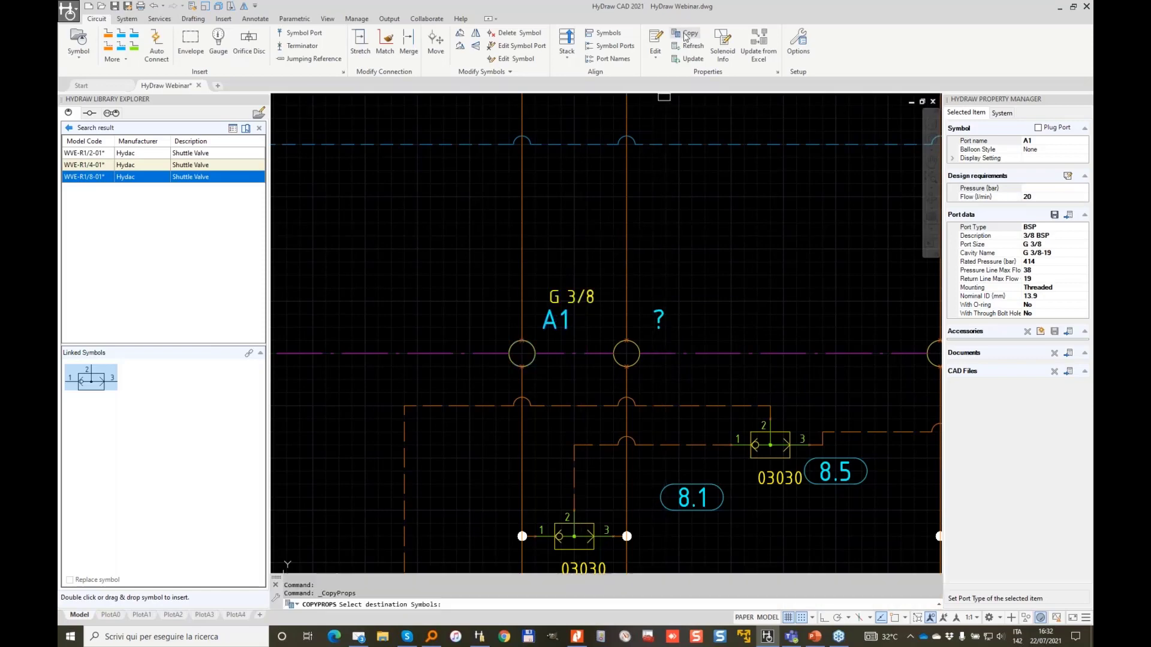
click(567, 319)
scroll(312, 297, down, 4)
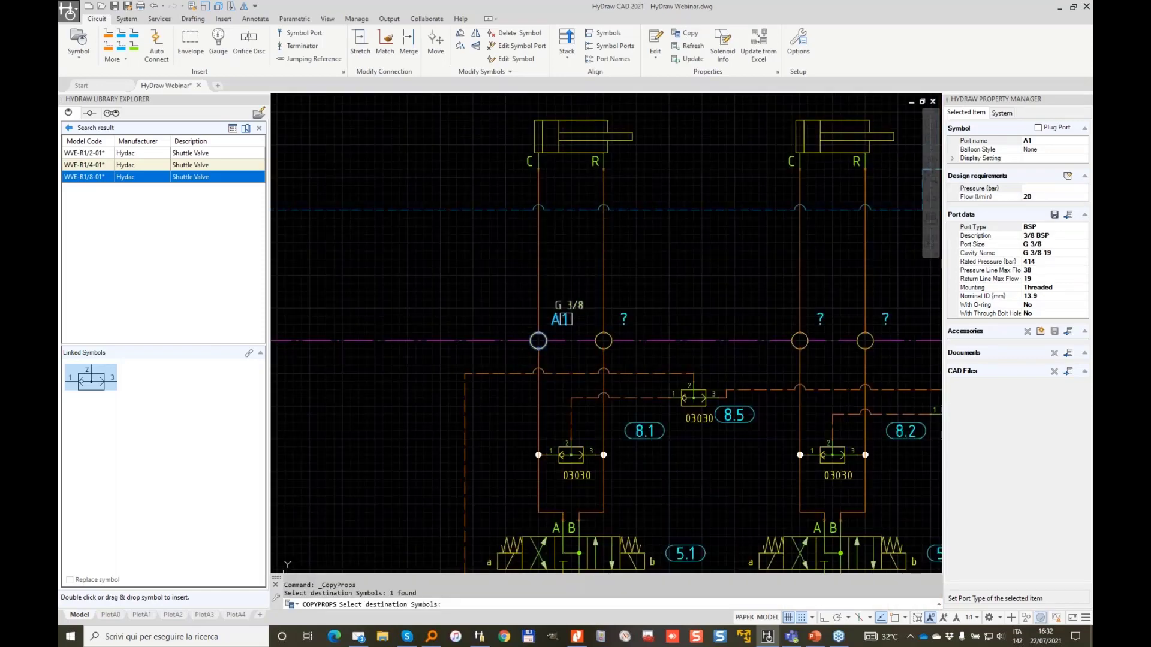
click(350, 269)
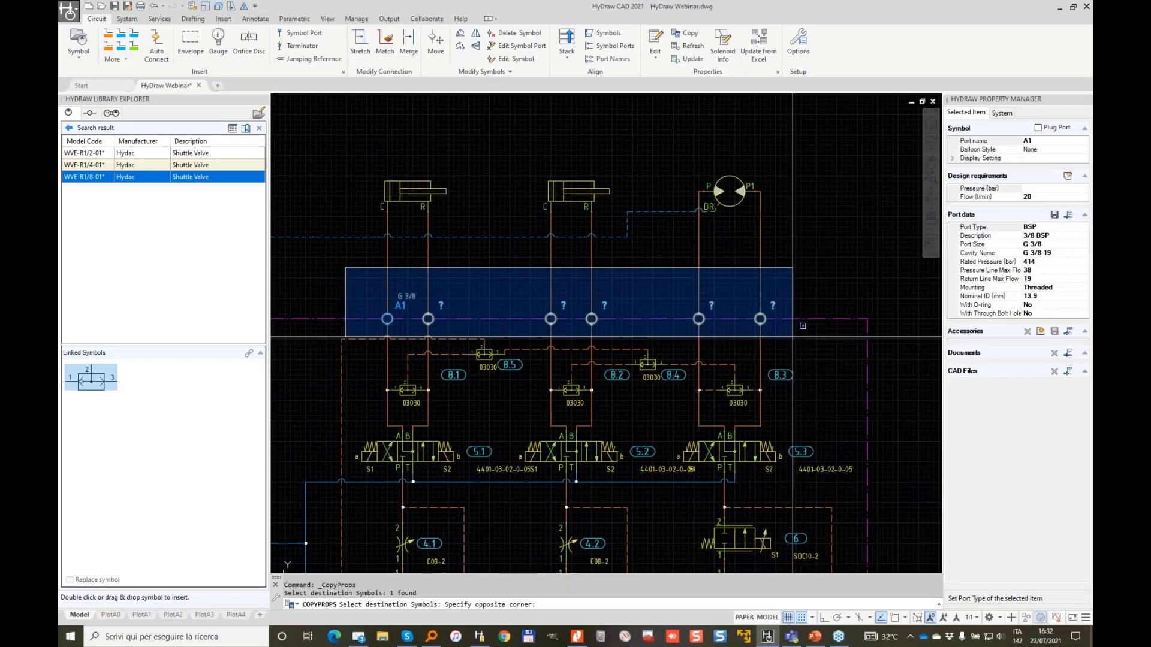
click(780, 315)
key(Return)
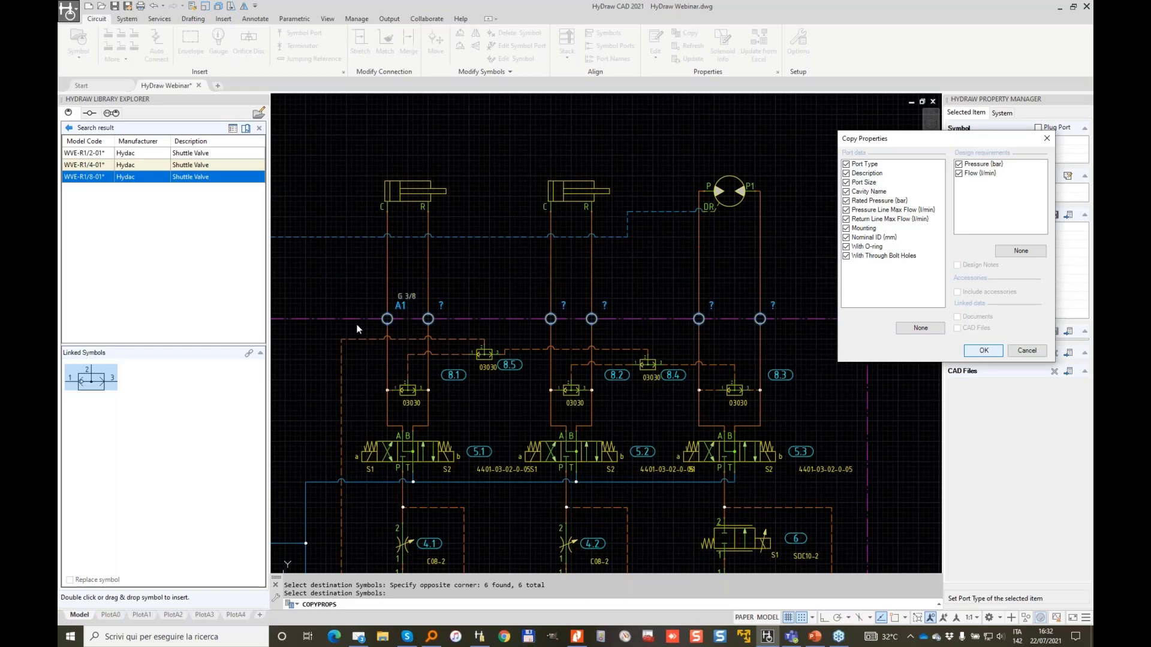
key(Return)
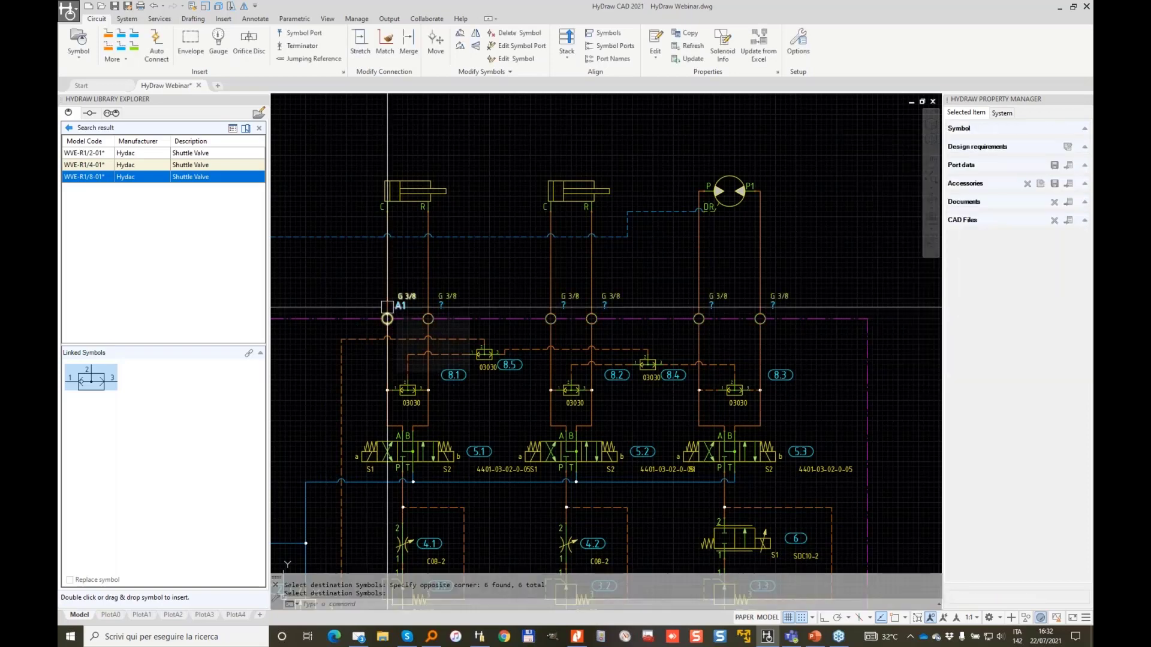
Name the envelope port on the first cylinder's R line B1.
scroll(387, 307, up, 3)
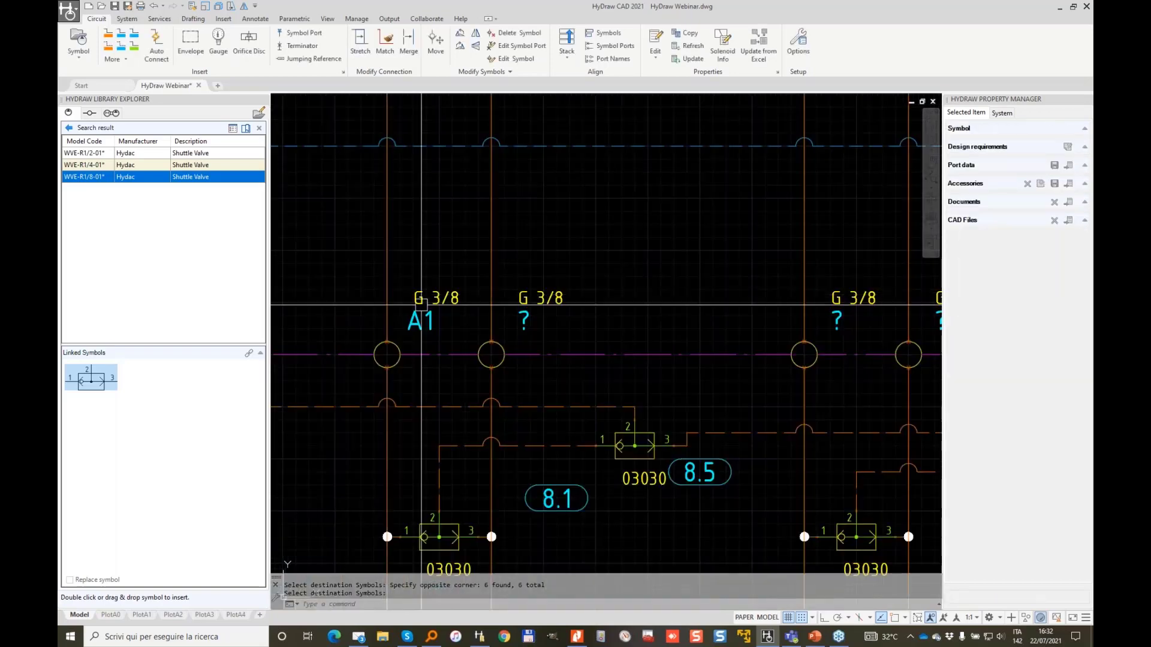
click(523, 318)
double_click(523, 317)
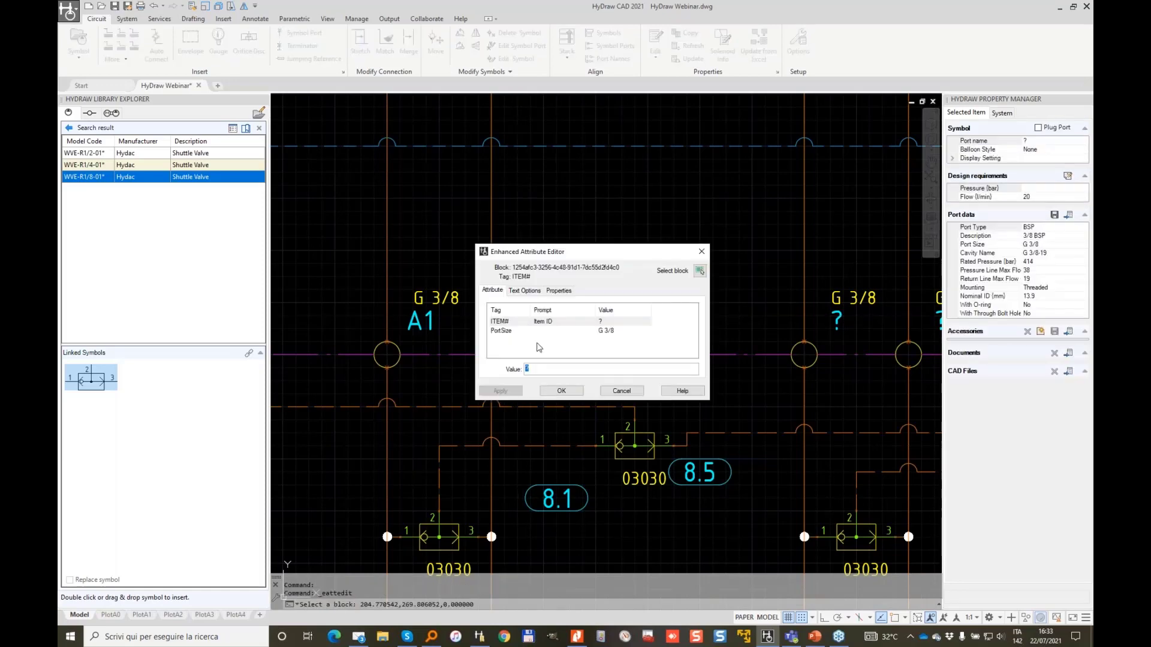
click(562, 392)
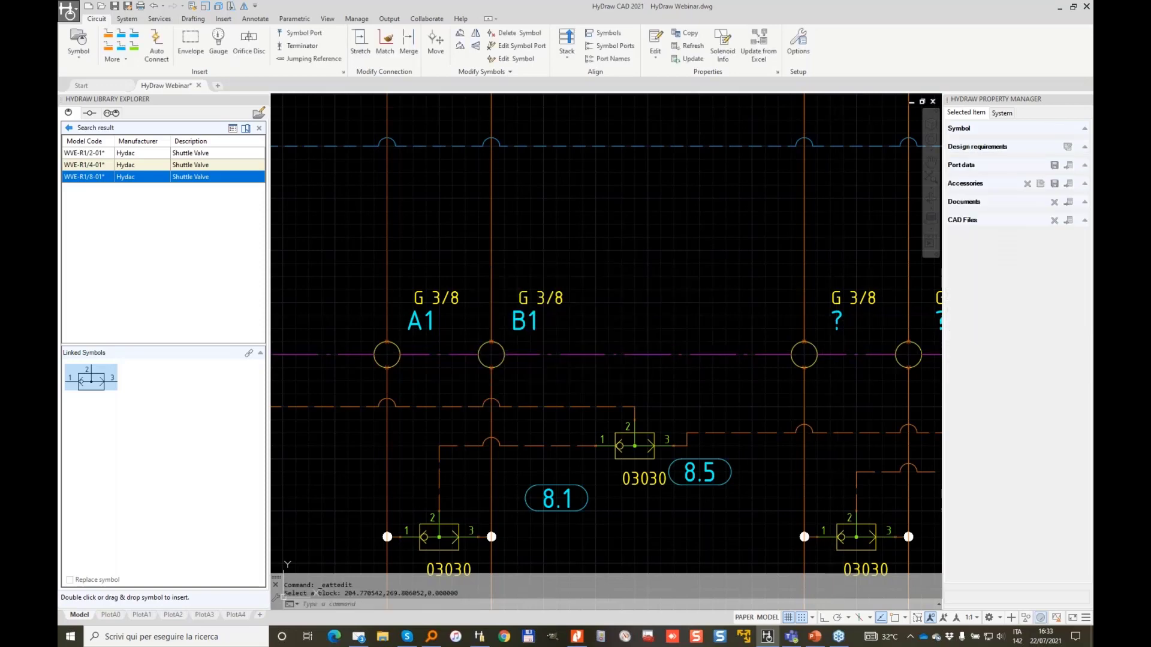
Name the envelope ports on the second cylinder's C and R lines A2 and B2.
double_click(837, 321)
text(A2)
click(567, 393)
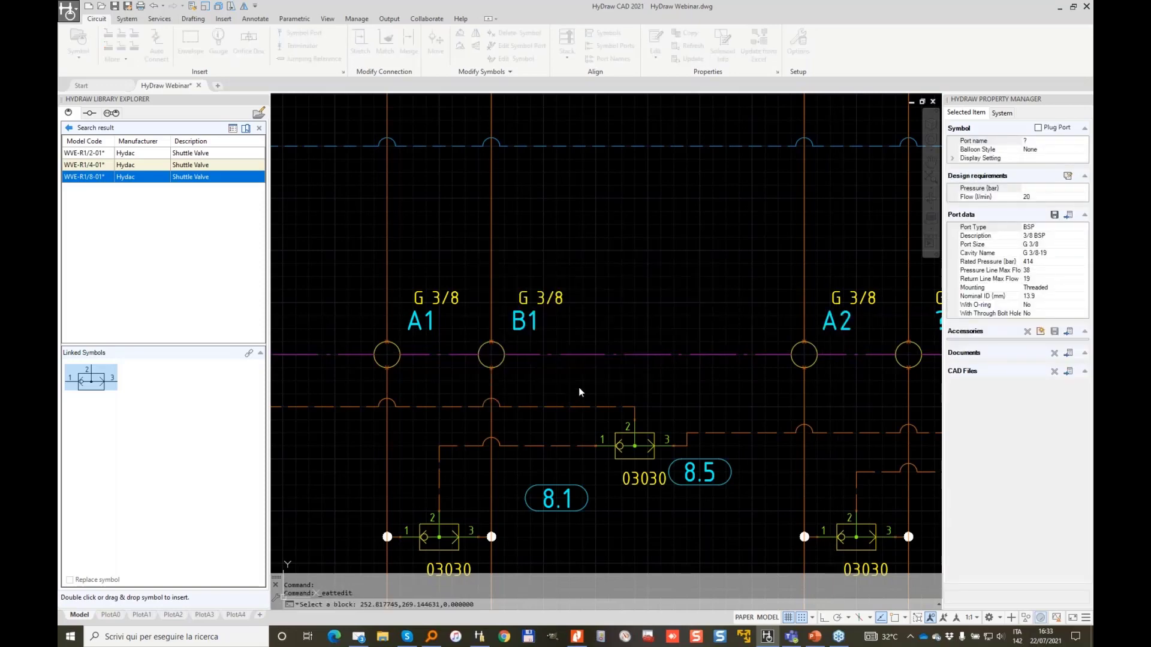
middle_drag(834, 311, 621, 325)
double_click(730, 331)
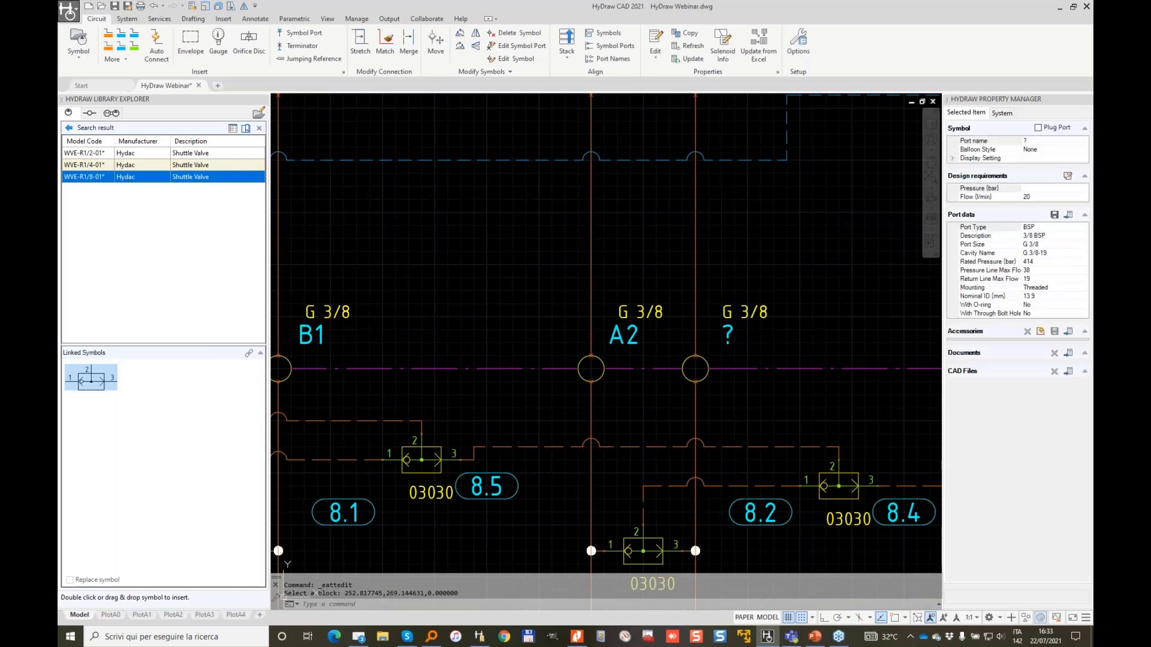
text(B2)
click(562, 392)
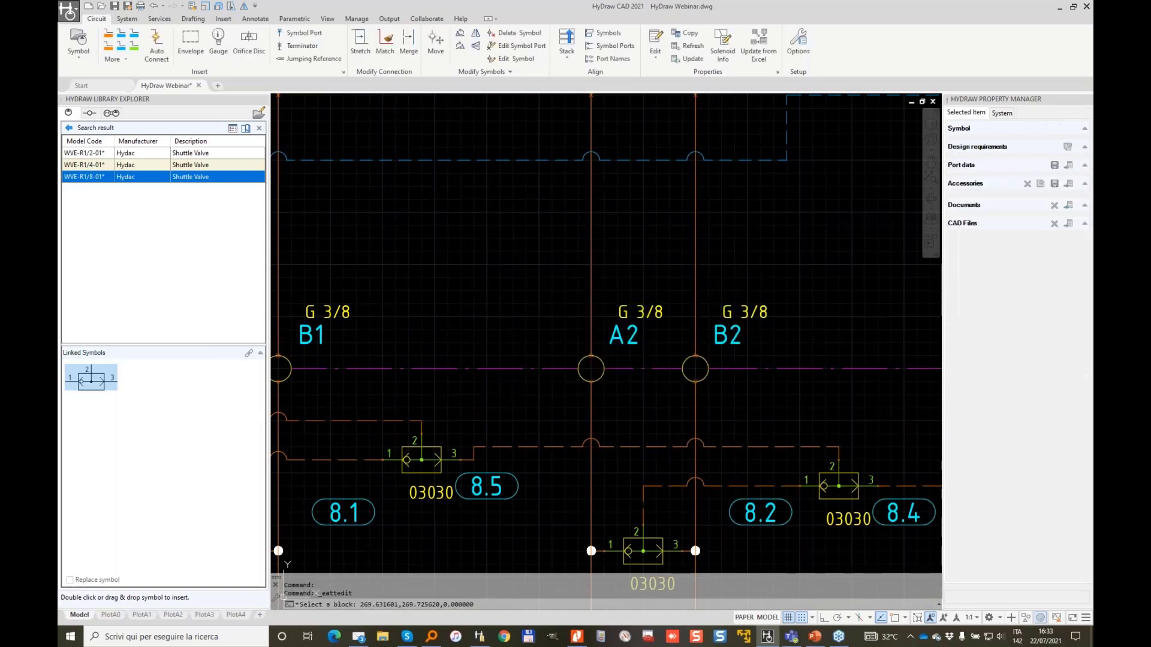
Undo the accidental shift of the motor's first line port, and name the motor's two envelope ports A3 and B3.
middle_drag(847, 319, 506, 339)
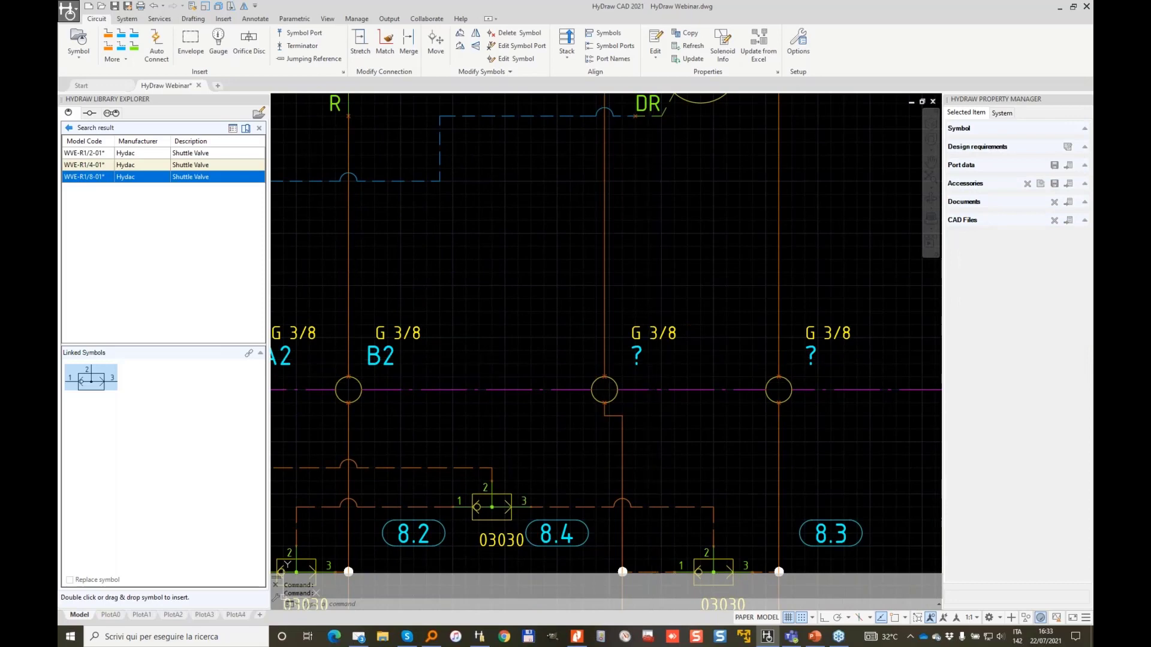
key(ctrl+z)
double_click(653, 358)
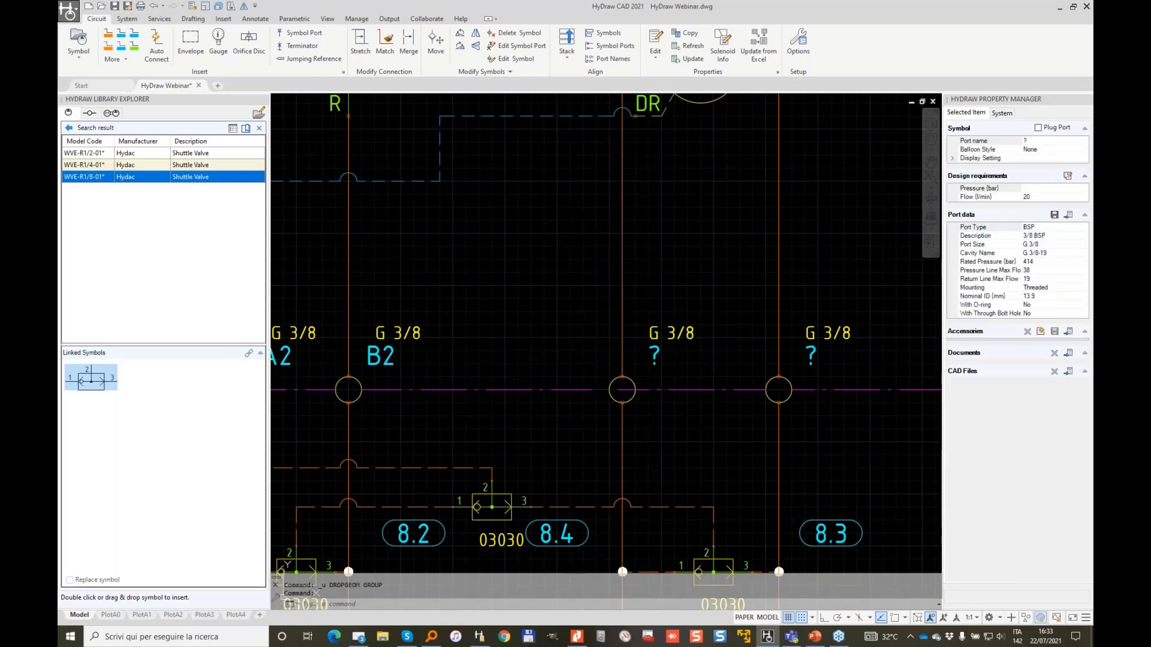
text(A3)
click(561, 391)
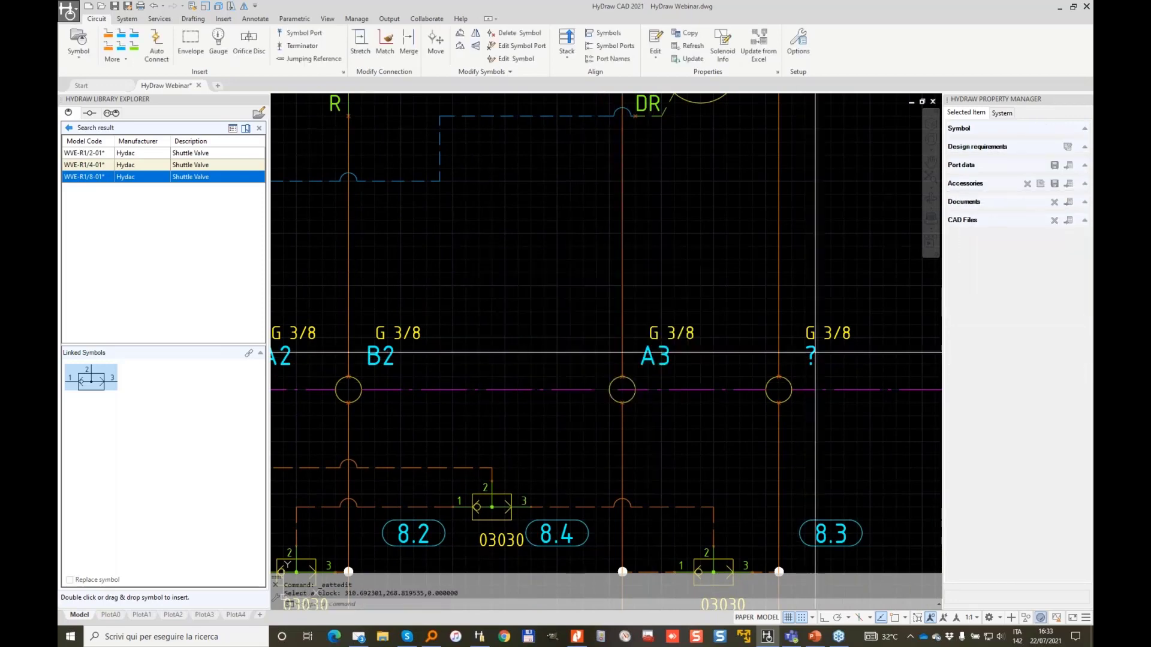
click(779, 391)
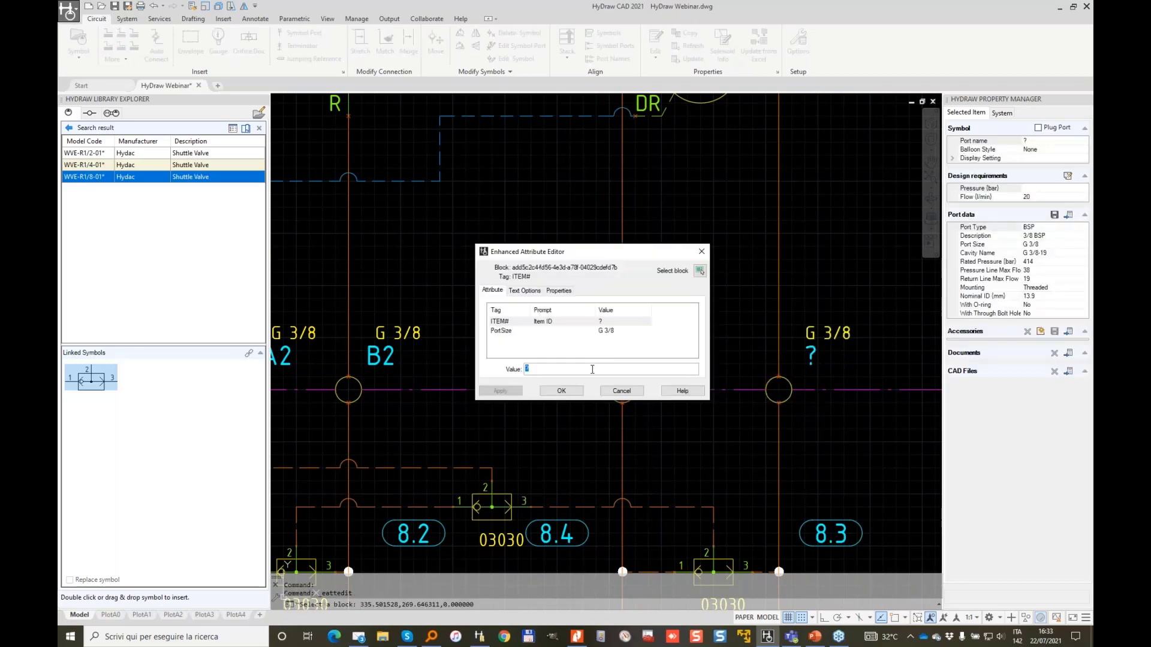
click(573, 393)
Regenerate the drawing to refresh the envelope line around port A3.
key(Escape)
scroll(603, 393, up, 5)
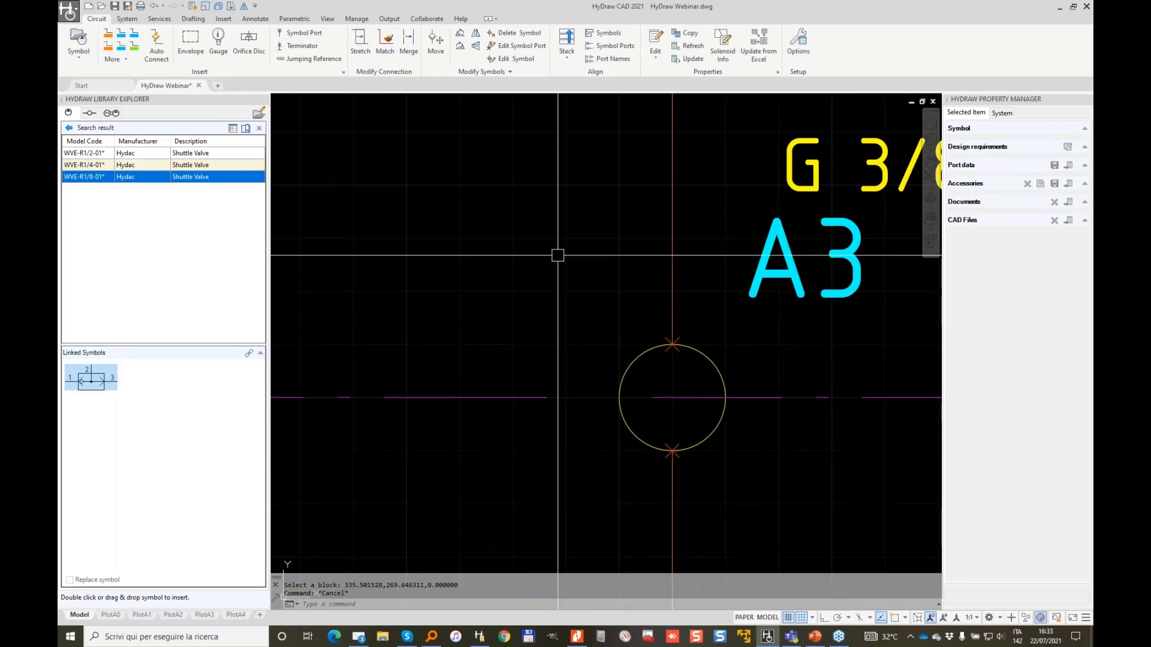
text(REGEN)
key(Return)
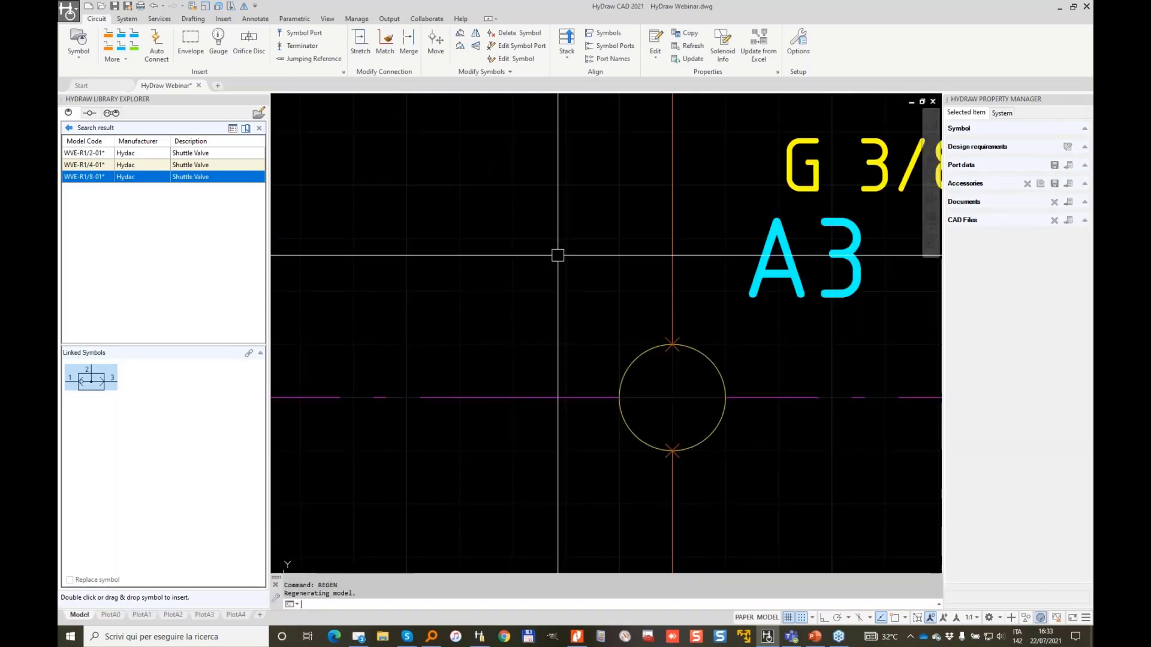
scroll(598, 254, down, 5)
scroll(598, 254, down, 2)
key(Escape)
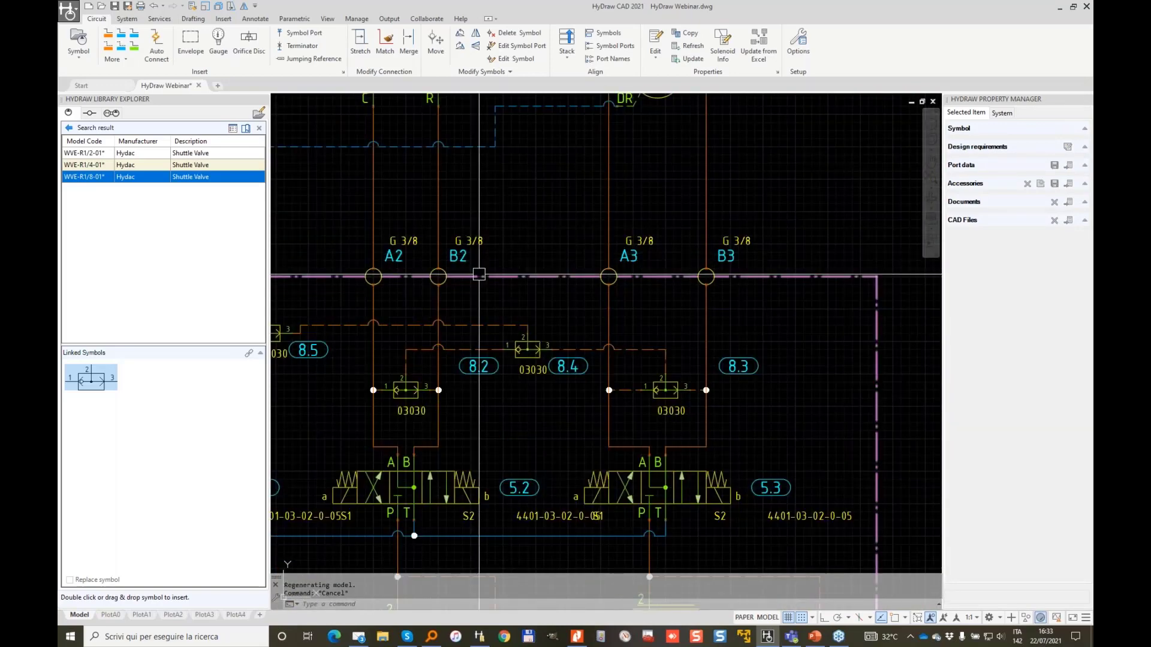
middle_drag(408, 274, 691, 273)
scroll(682, 257, up, 4)
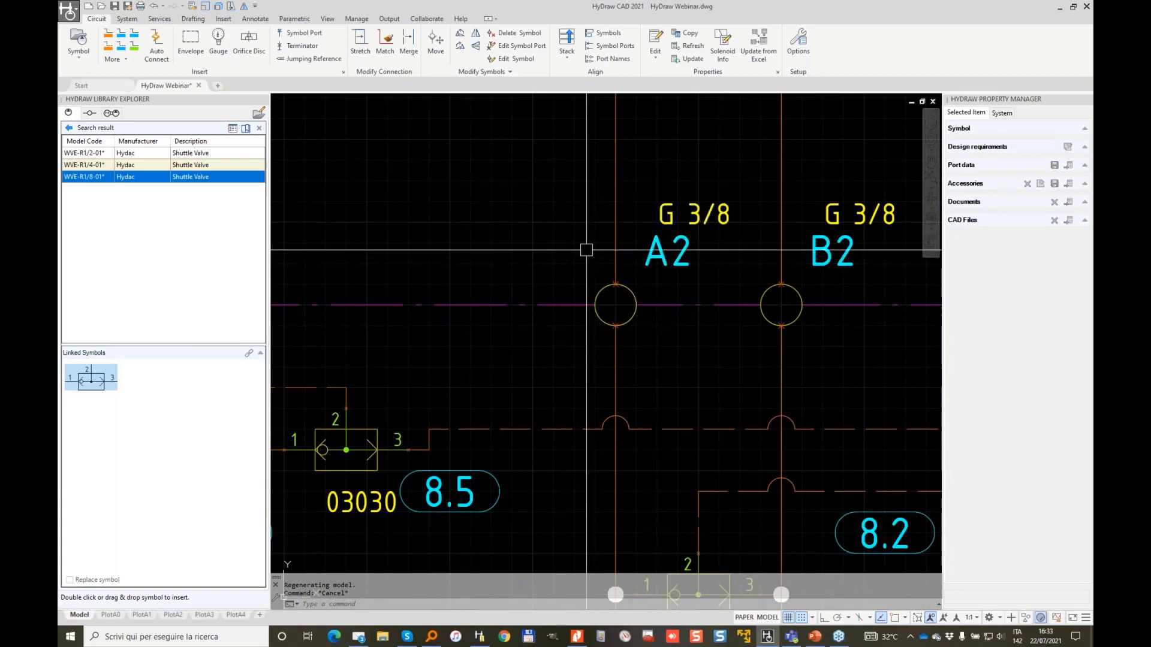
click(677, 262)
click(667, 251)
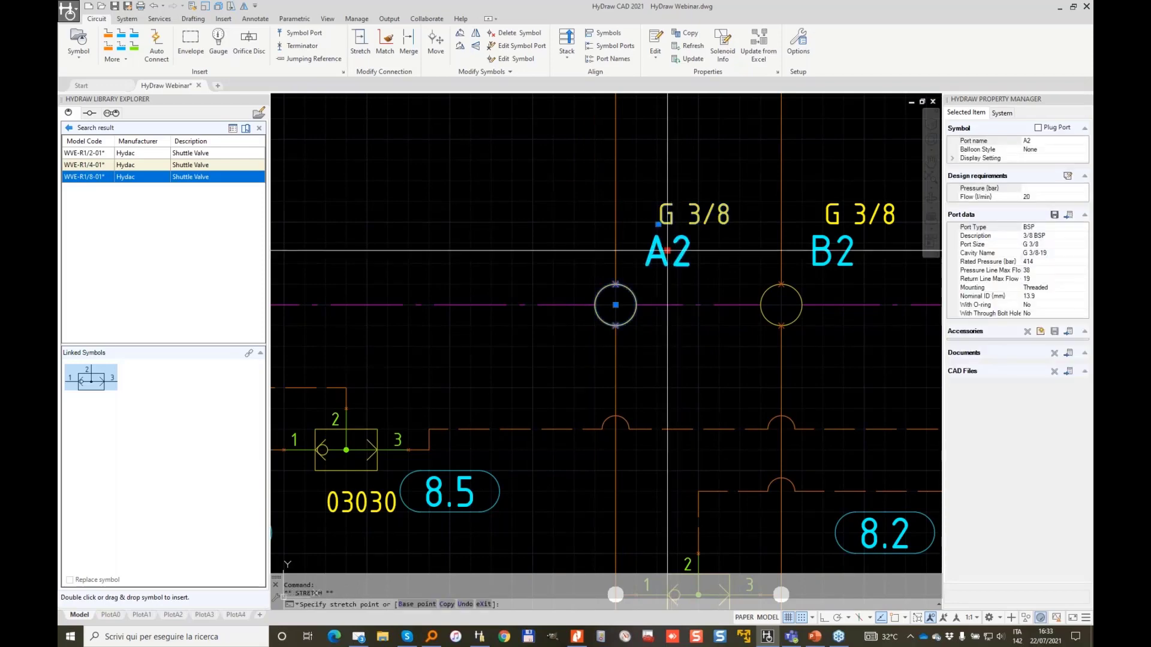
key(Escape)
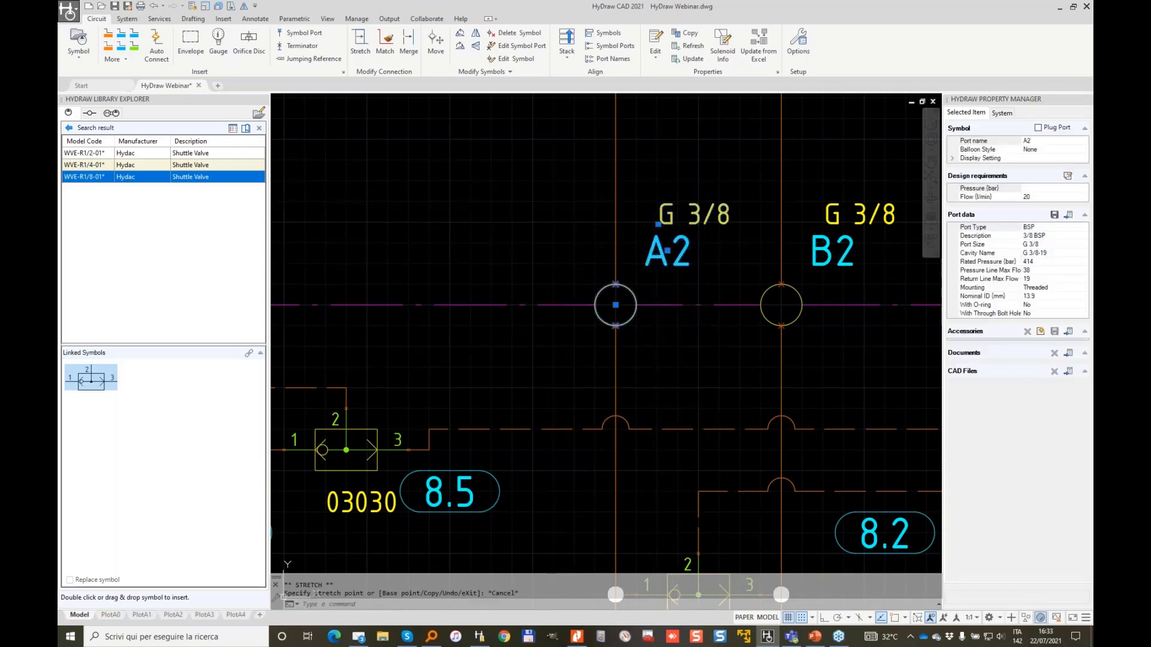
key(Escape)
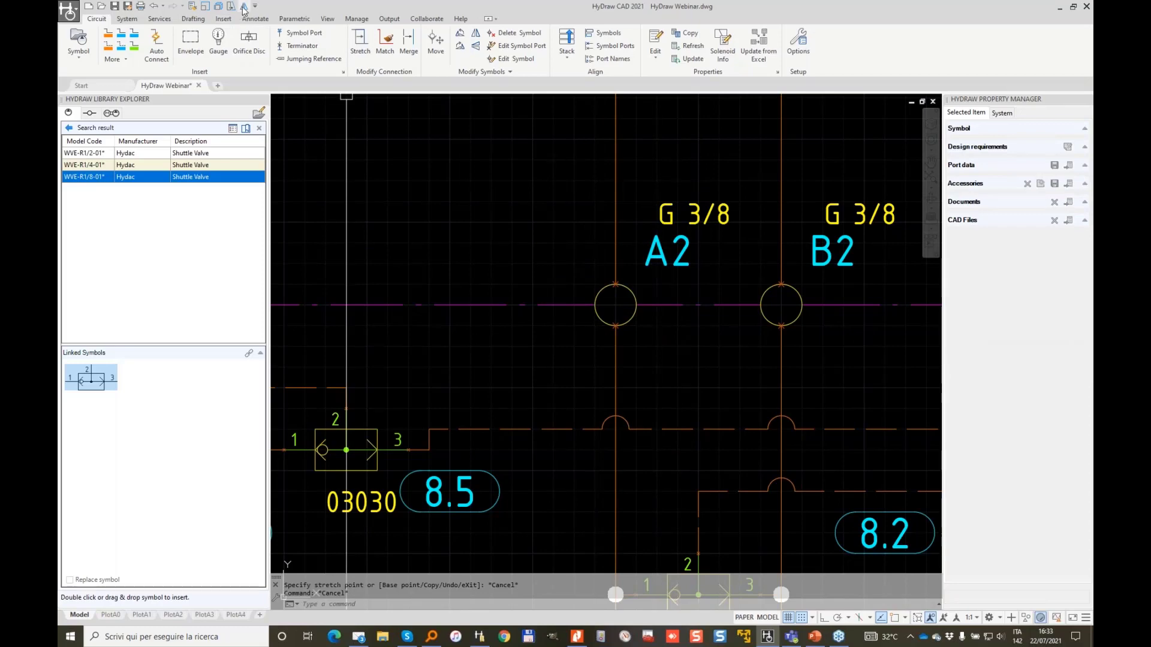
Mirror port A2 about its vertical line and erase the source, so its labels sit on the line's outer side.
click(244, 6)
click(632, 292)
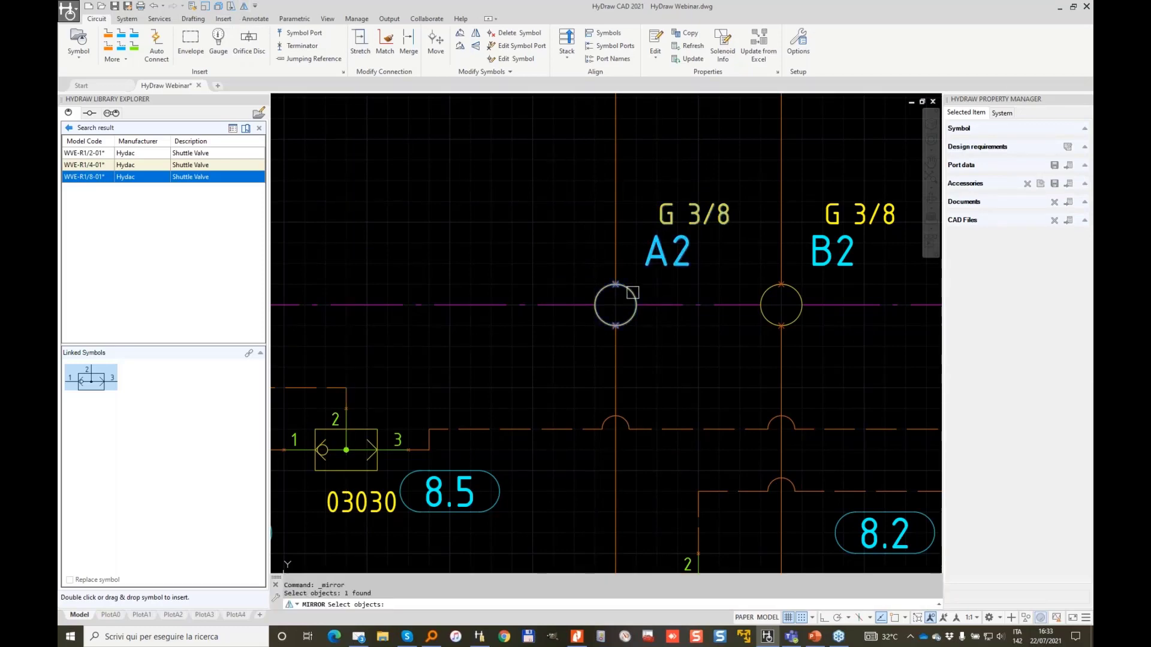
key(Return)
click(616, 305)
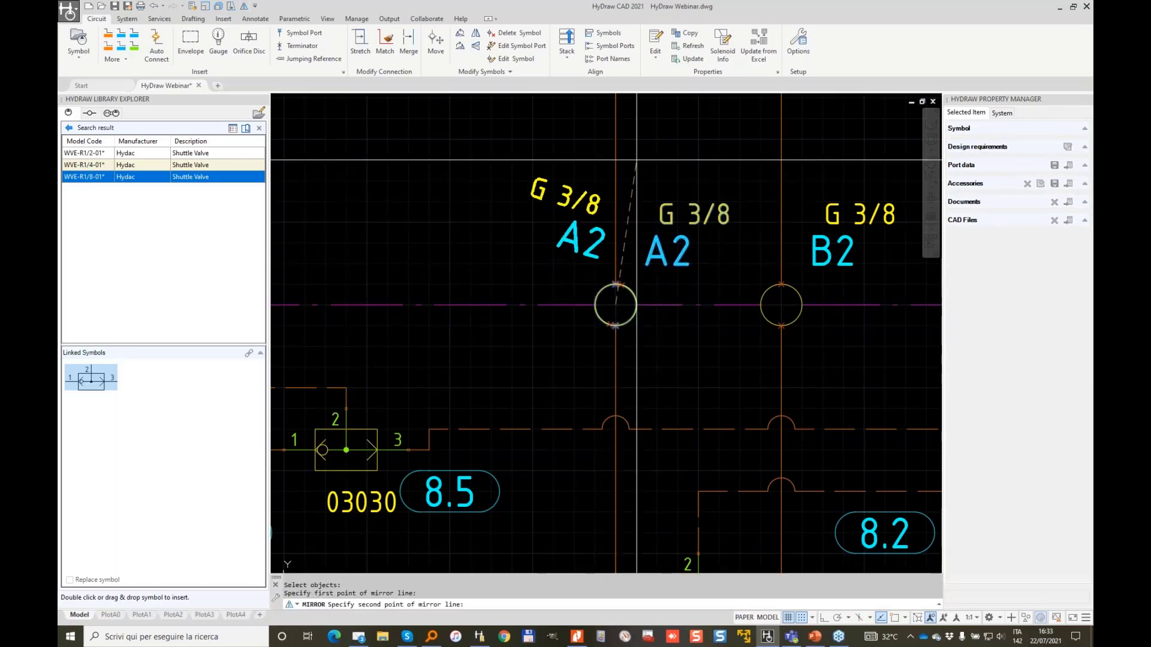
click(616, 160)
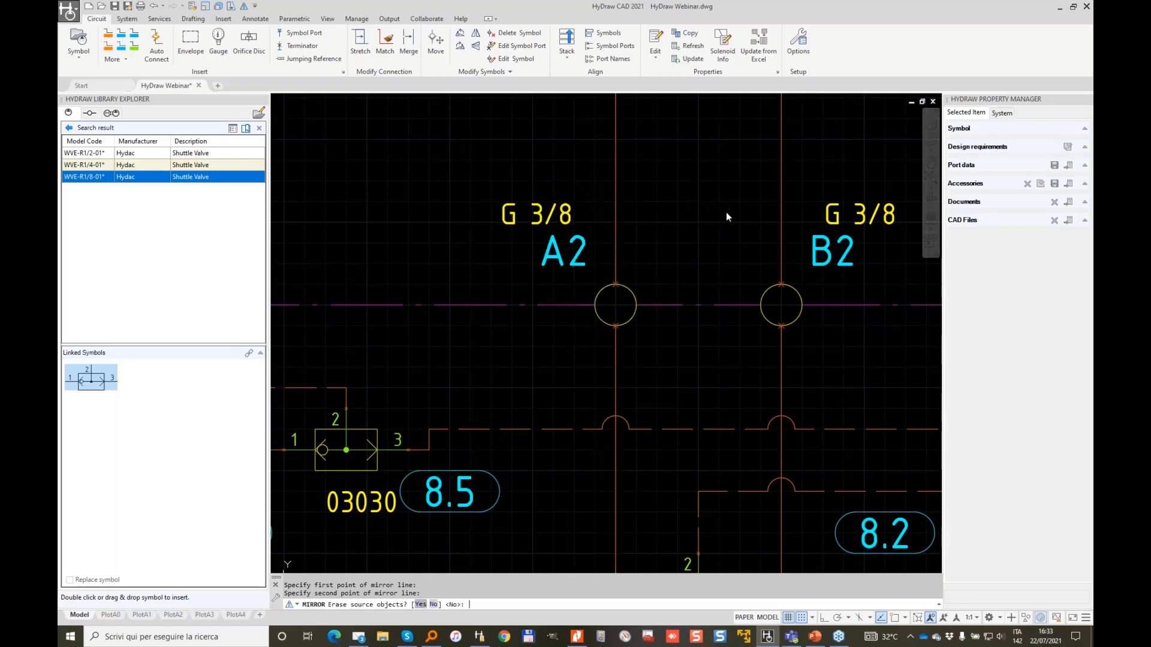
Mirror port A1 about its vertical line, erasing the source object.
scroll(553, 228, down, 2)
middle_drag(354, 270, 636, 266)
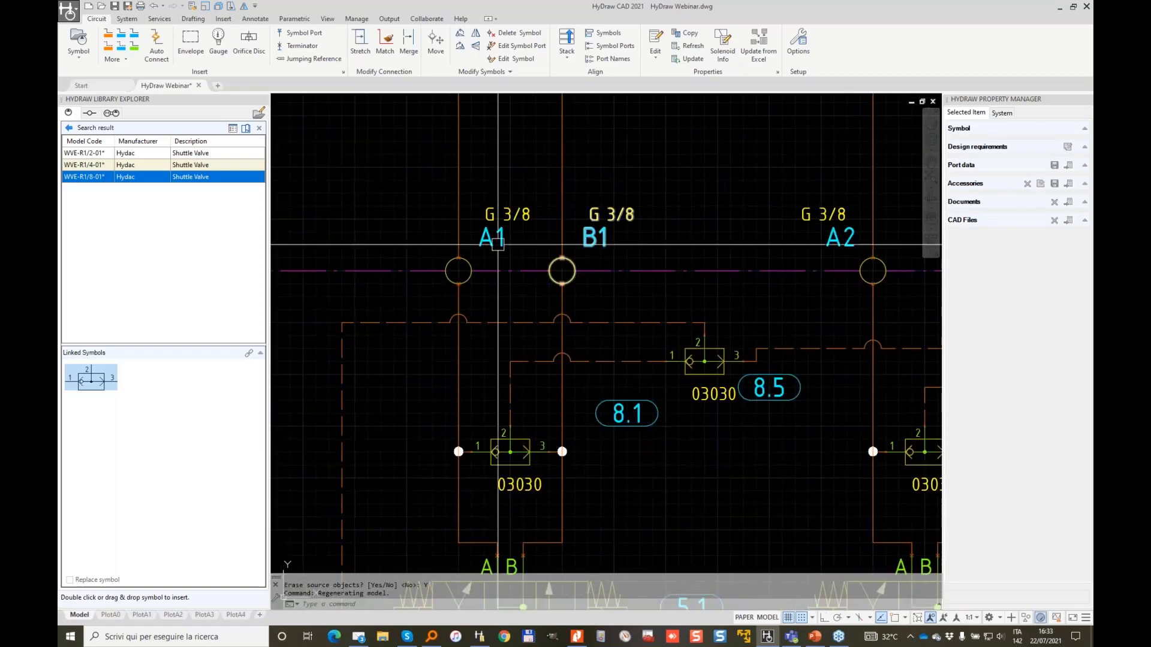
click(498, 245)
key(Return)
click(459, 271)
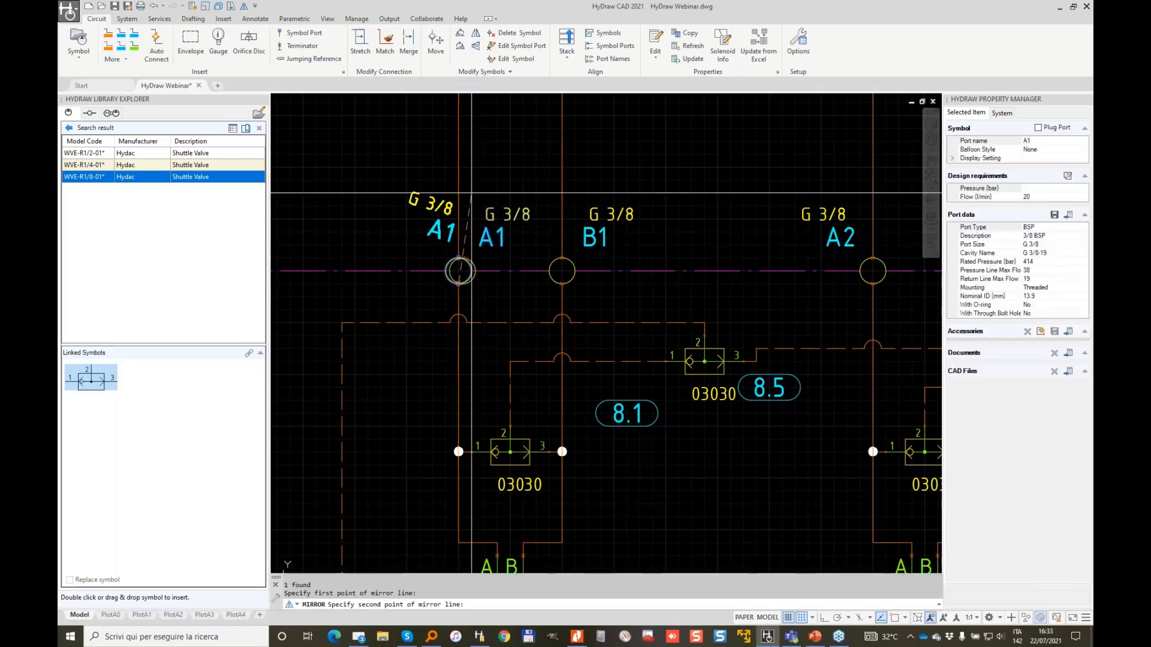
click(458, 167)
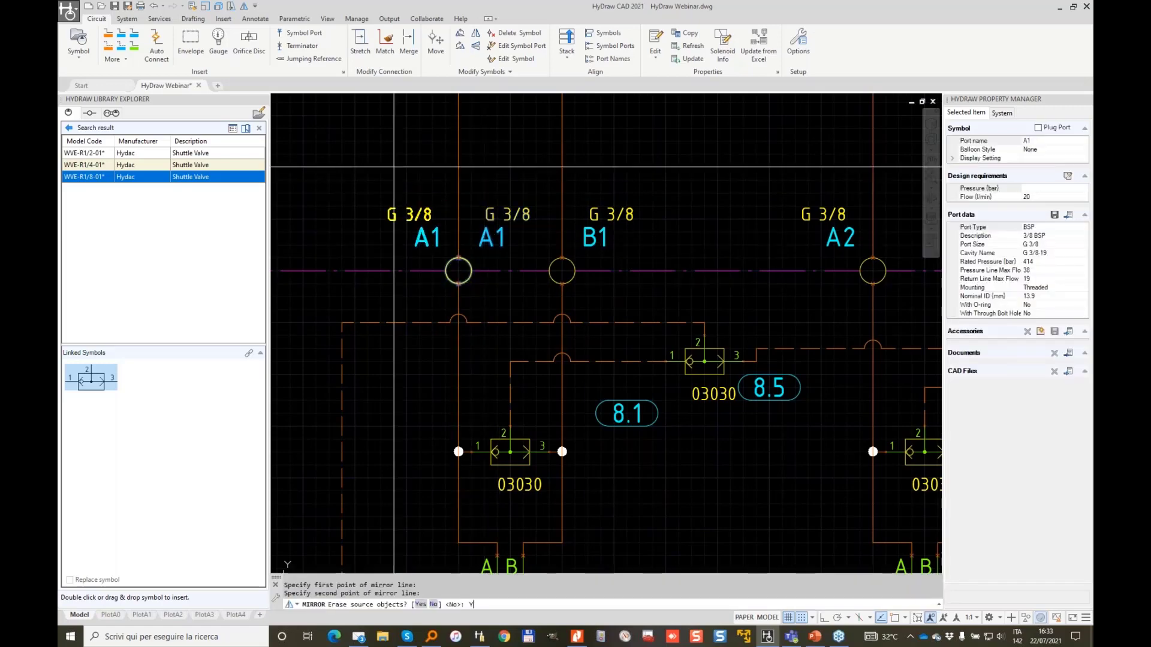
text(Y)
key(Return)
Mirror port A3 about the motor's vertical line, erasing the source object.
scroll(686, 261, down, 4)
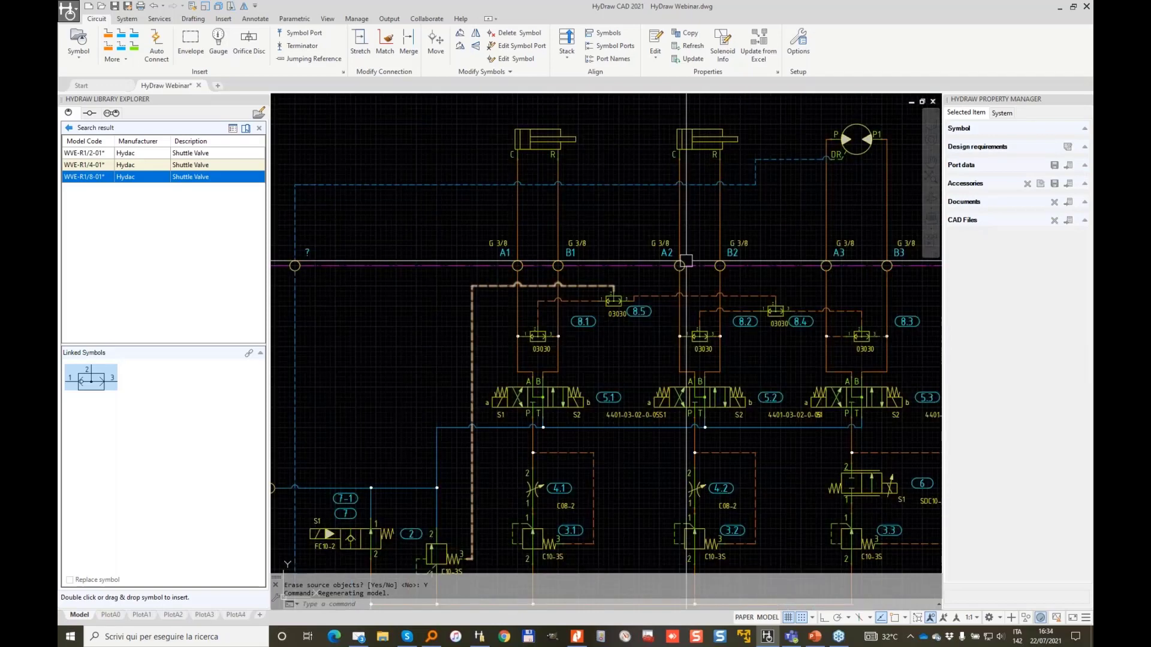
scroll(826, 264, up, 4)
click(827, 265)
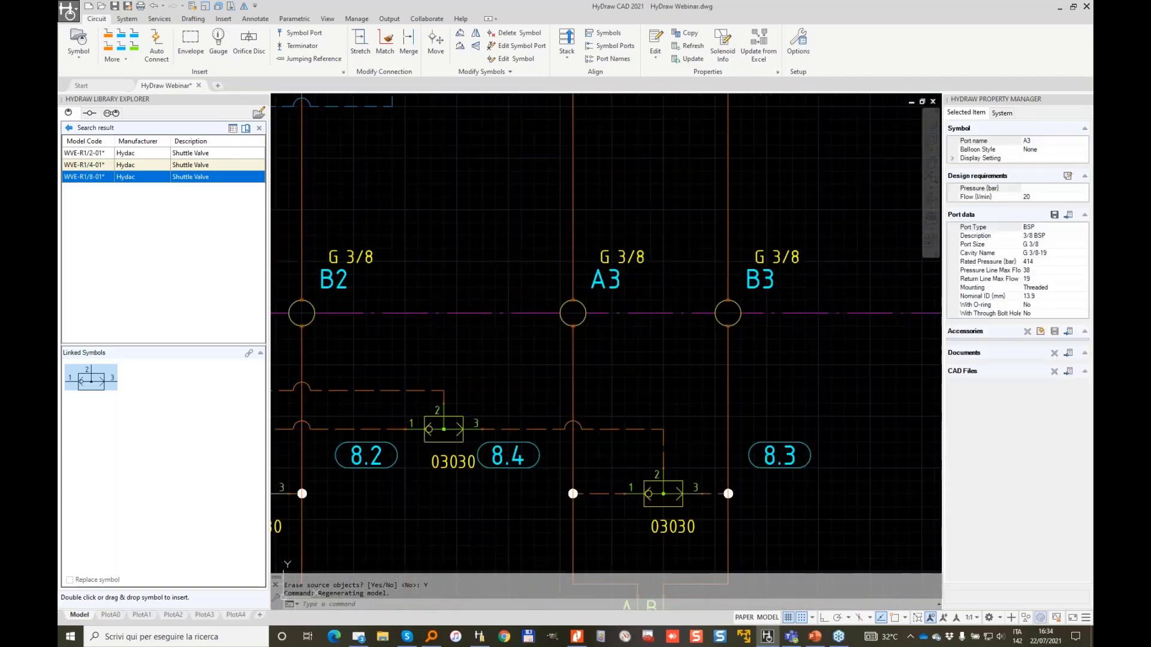
key(Return)
click(572, 313)
click(572, 237)
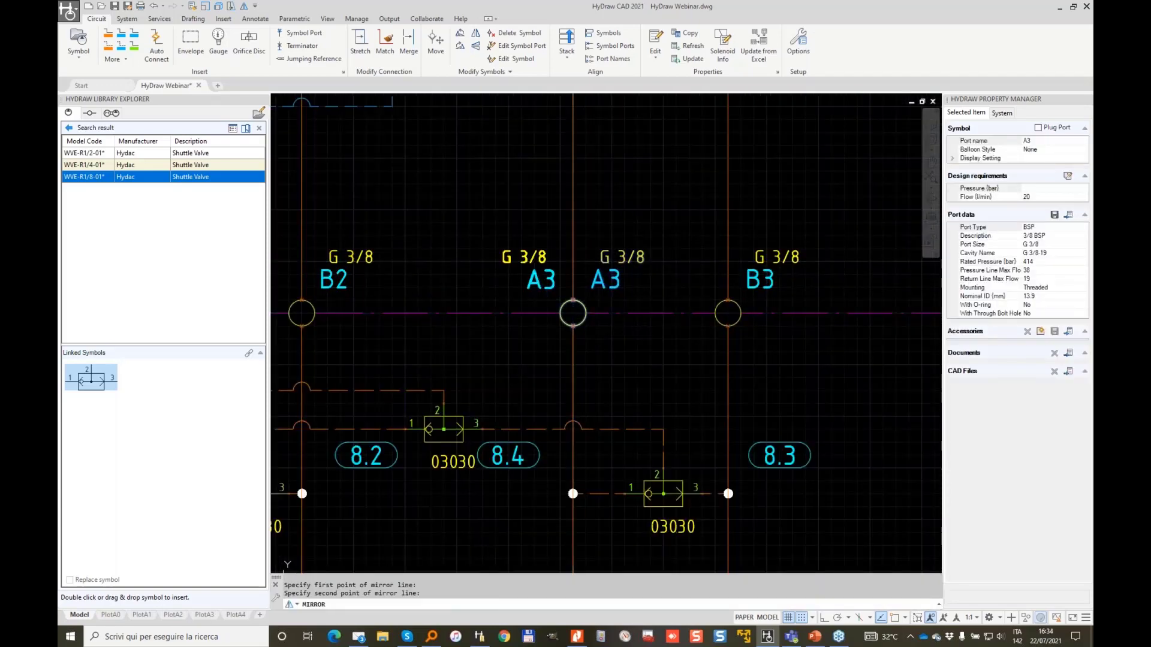
text(Y)
key(Return)
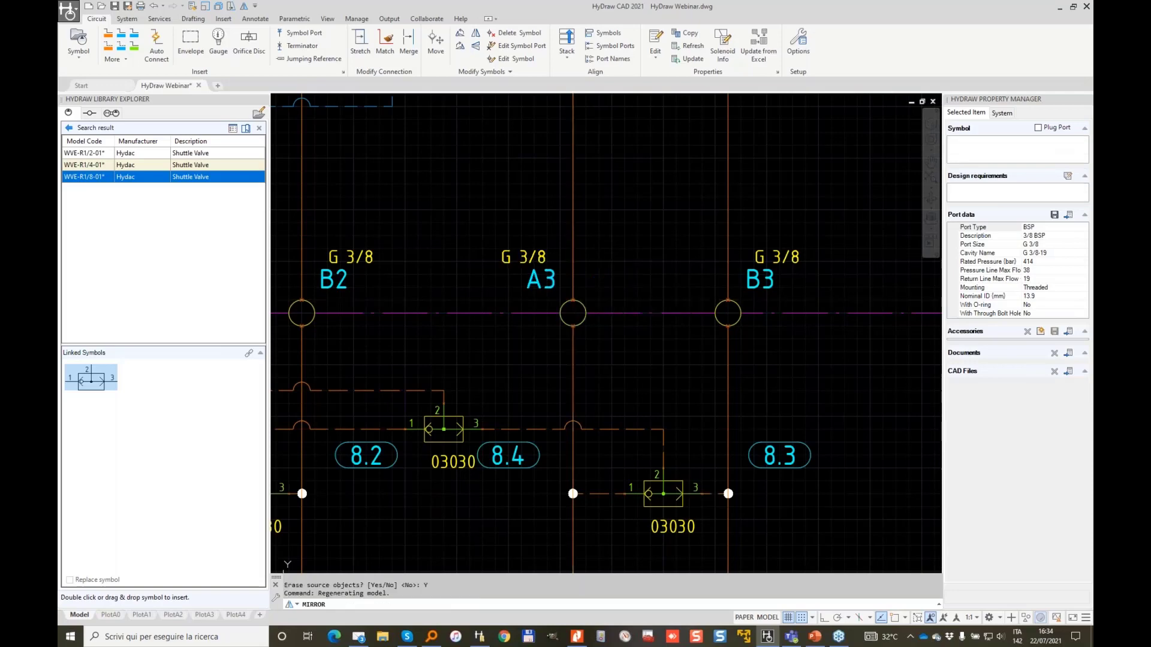
Name the unnamed external port on the blue return line at the envelope's left edge T and set its size to G 1 BSP.
scroll(583, 350, down, 3)
middle_drag(584, 350, 797, 185)
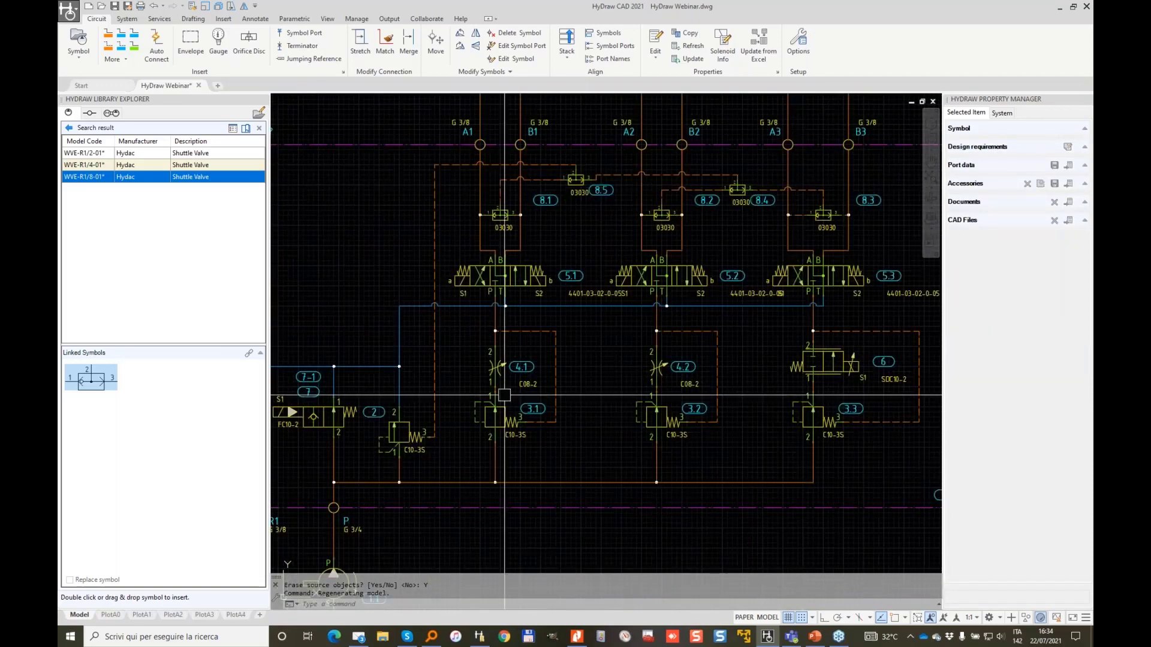
scroll(279, 359, up, 5)
middle_drag(278, 358, 561, 277)
click(464, 292)
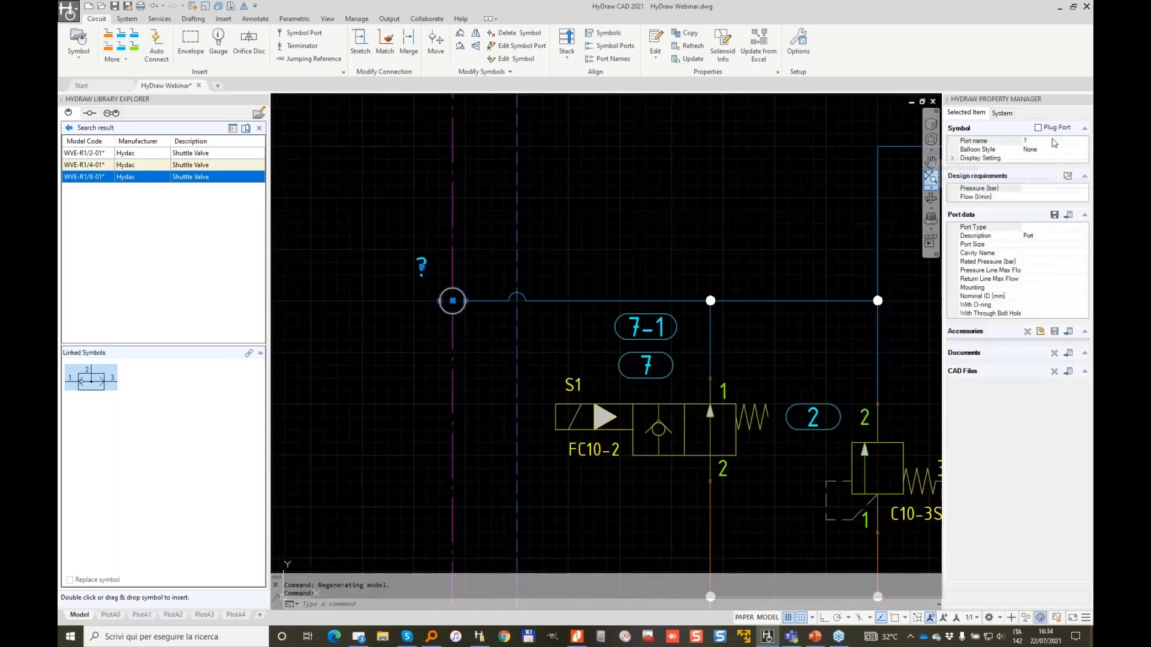
click(1025, 140)
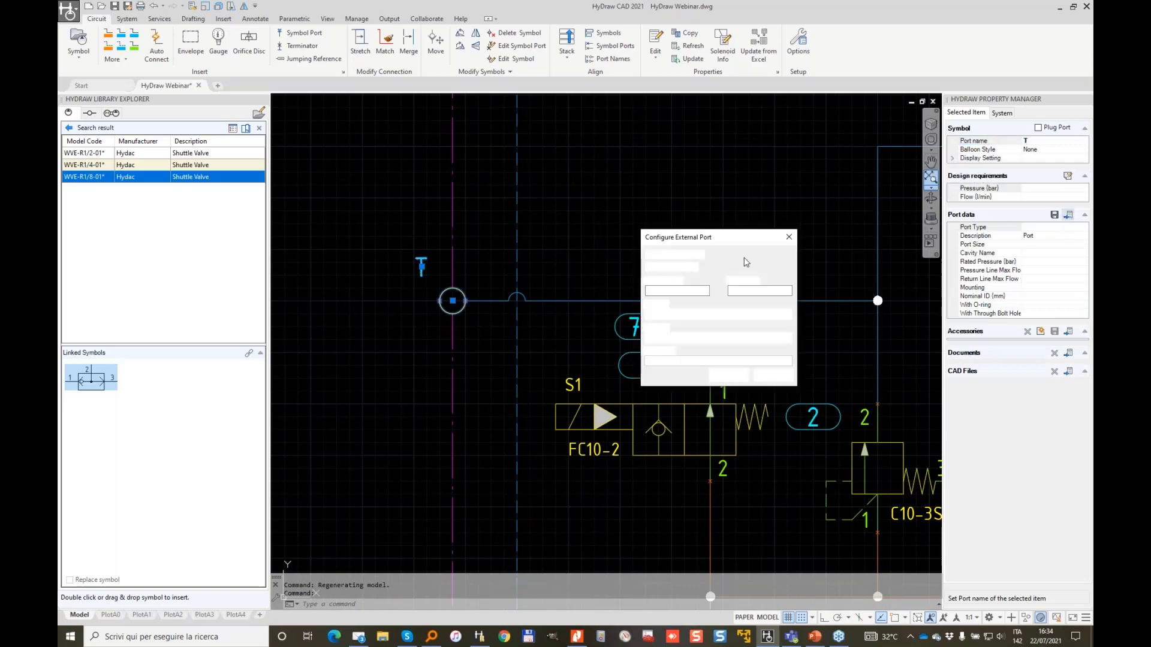
click(713, 338)
click(664, 384)
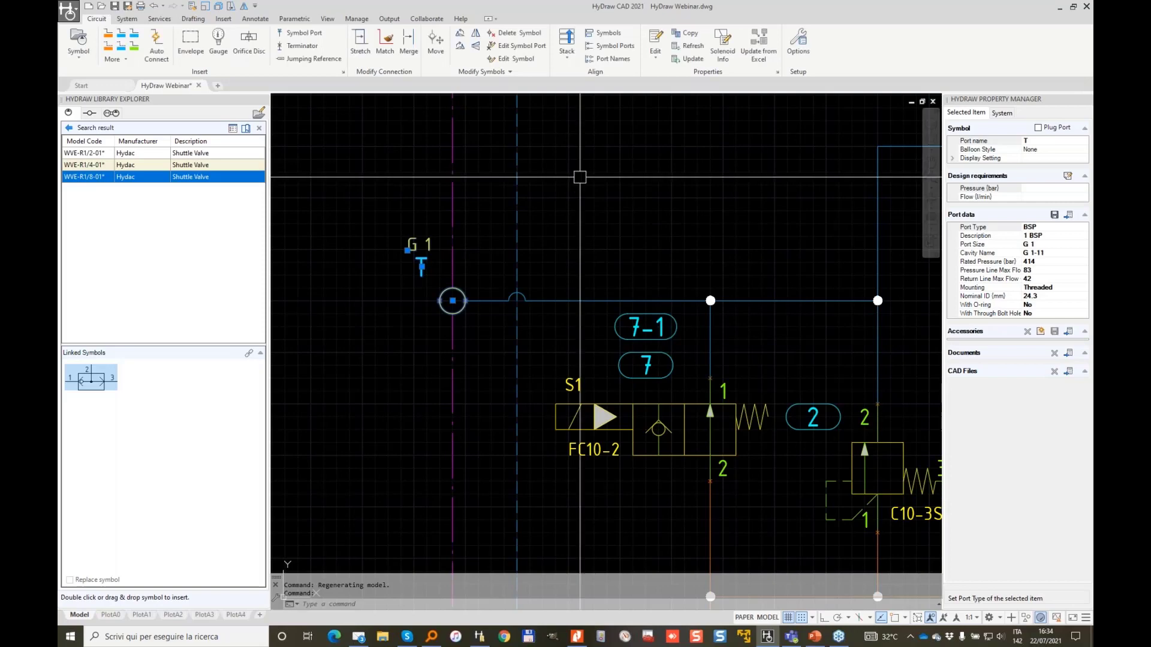
Name the unnamed port at the upper end of the dashed drain line DR and set its size to G 3/8 BSP.
scroll(500, 491, down, 3)
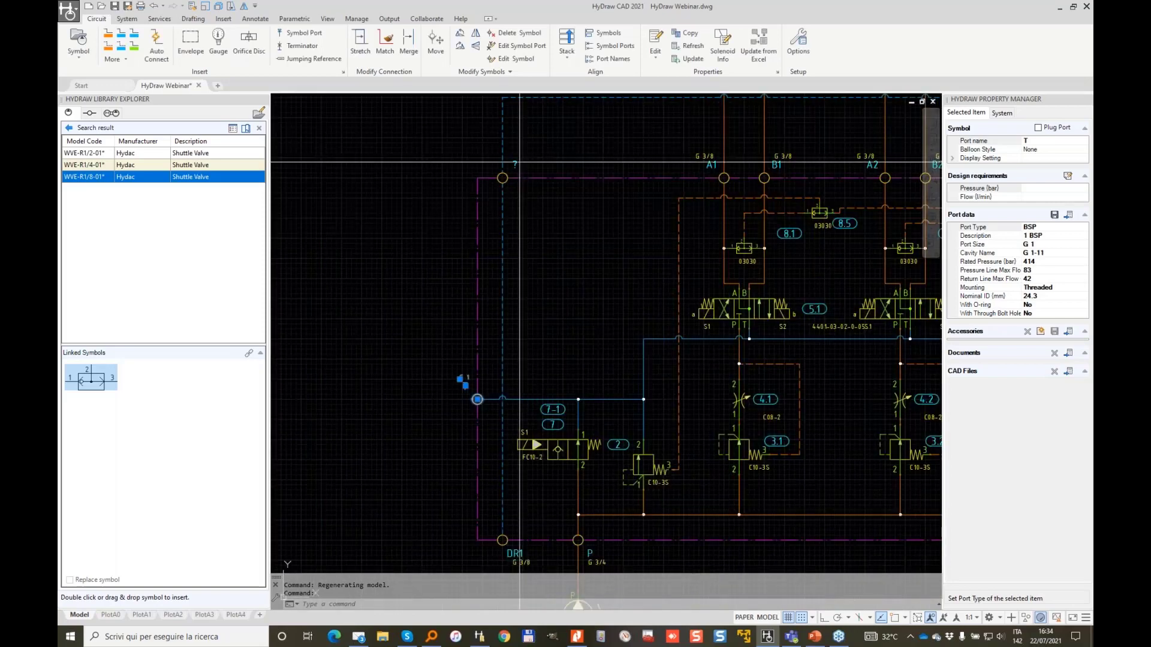
click(464, 383)
text(DR)
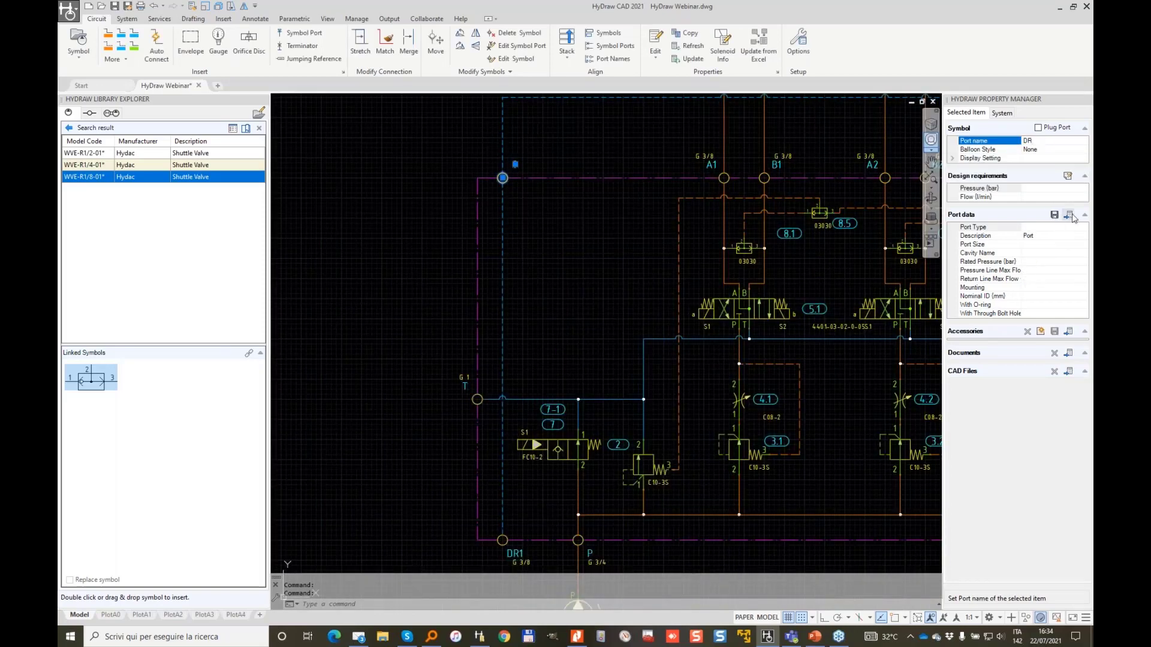
click(1070, 215)
click(687, 337)
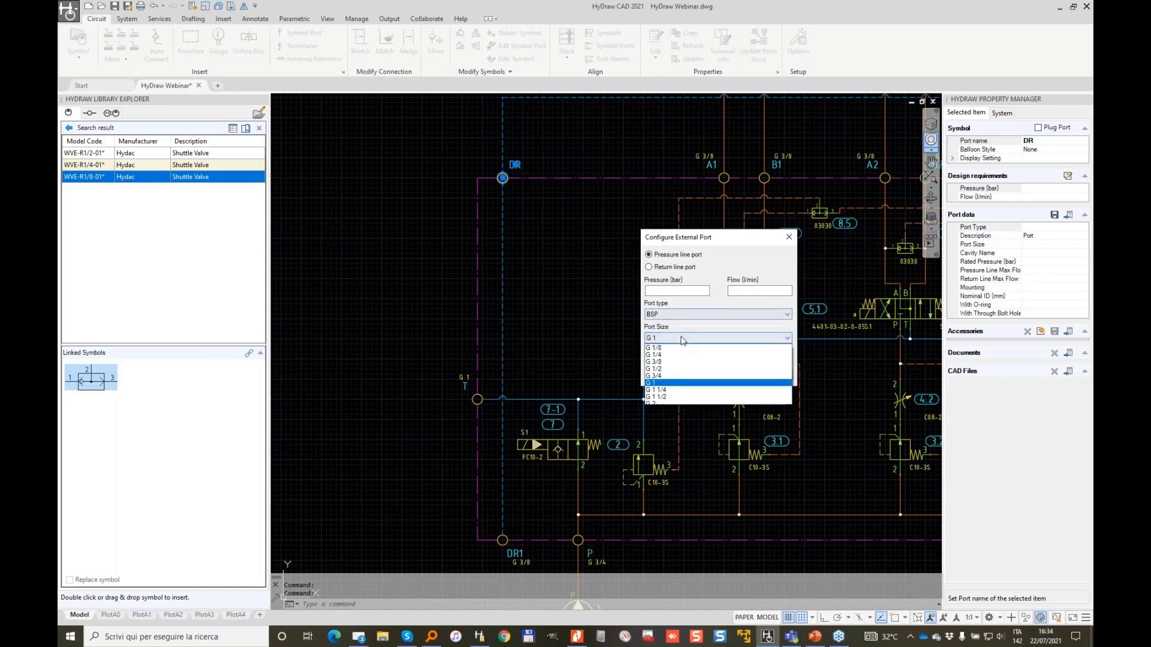
click(669, 362)
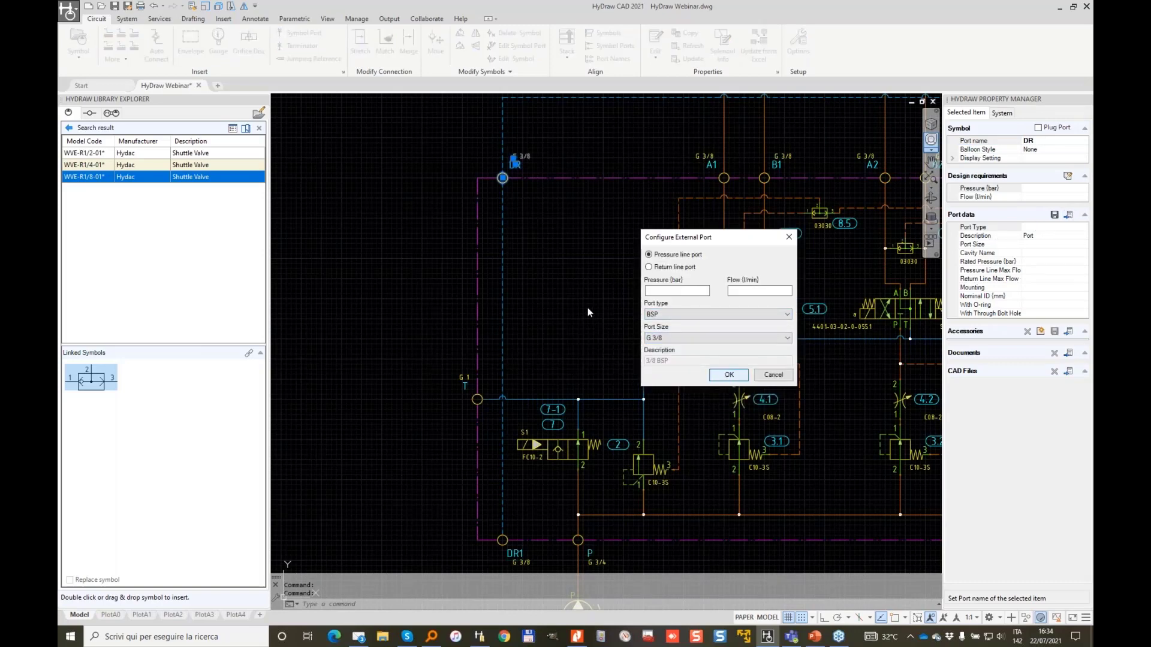
key(Return)
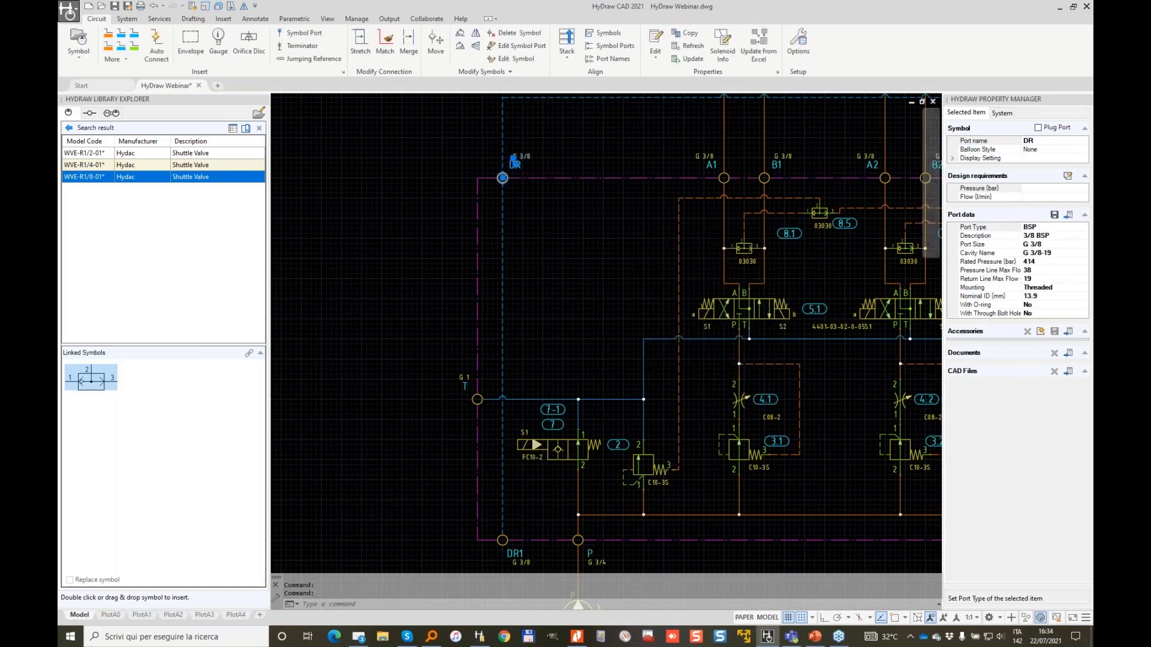
scroll(557, 260, down, 2)
key(Escape)
middle_drag(558, 260, 398, 270)
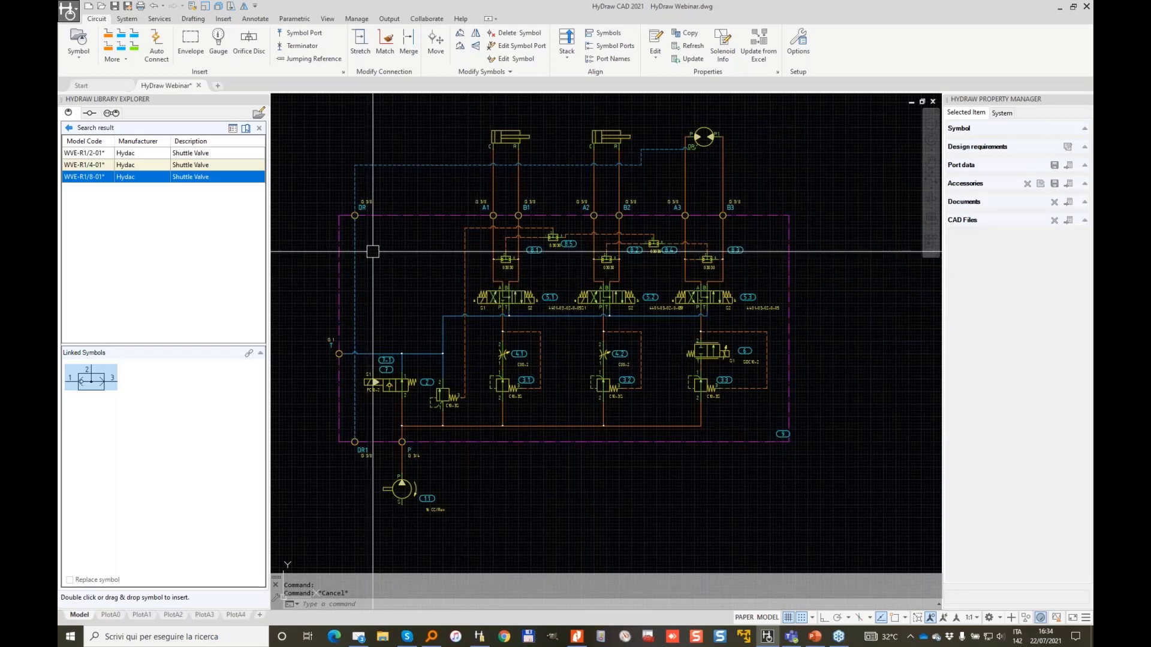
Generate the net list for the manifold envelope.
click(127, 19)
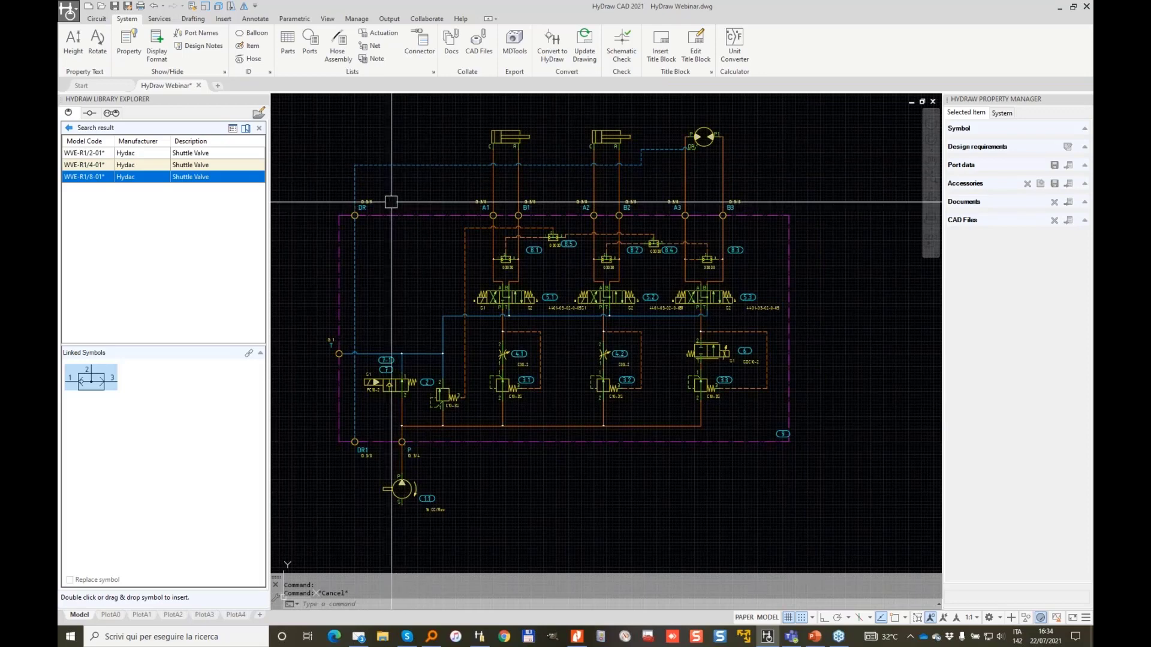
click(375, 51)
click(425, 218)
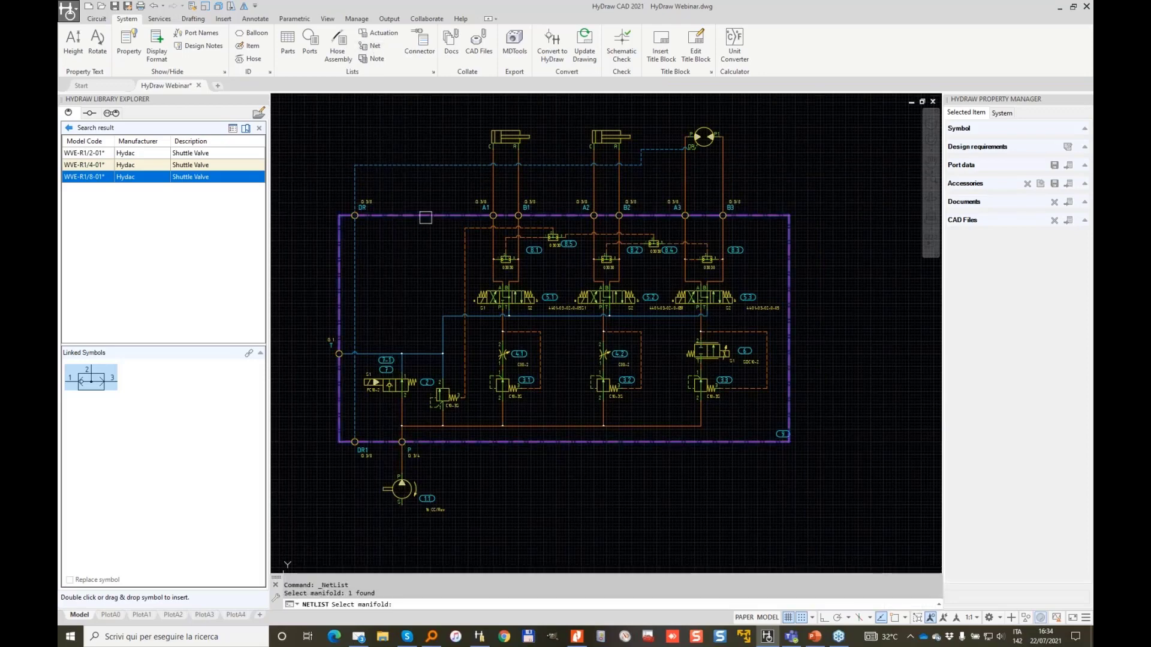
key(Return)
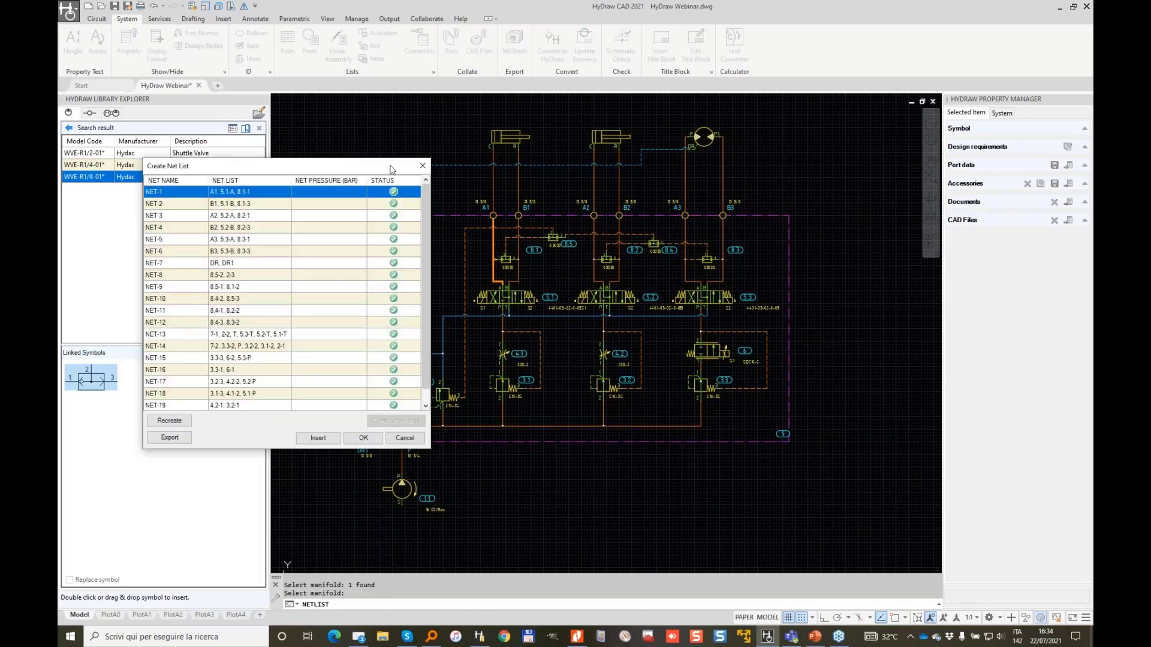
Examine the nets one by one in the net list, checking which connection each highlights in the schematic, and accept the list.
click(866, 214)
click(871, 236)
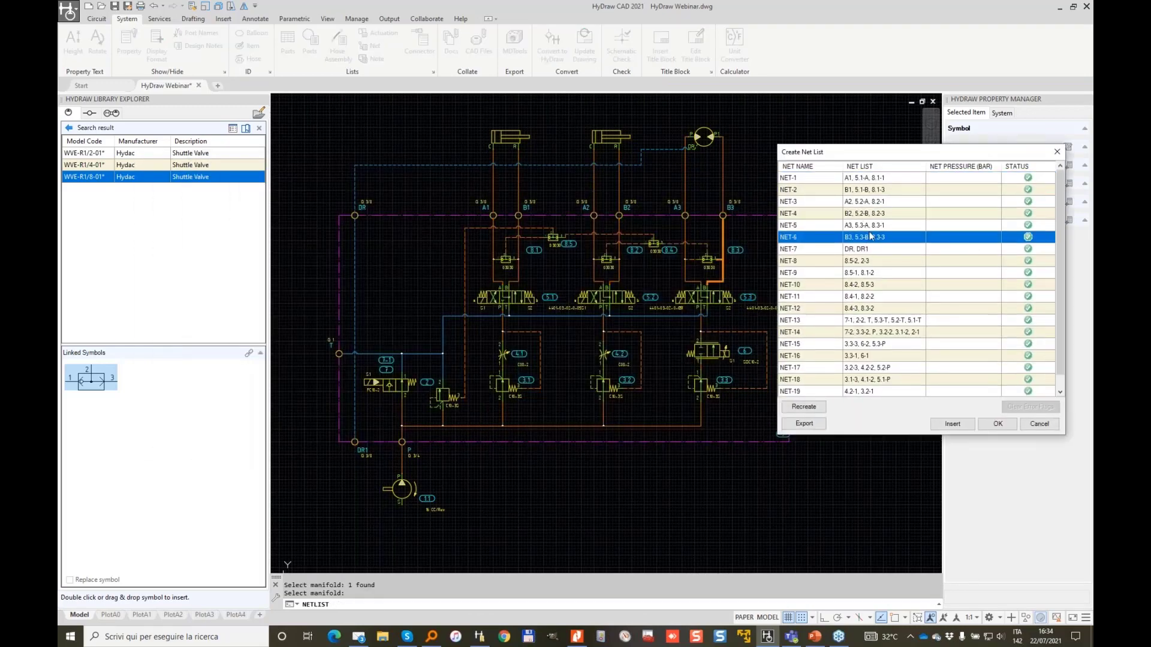
click(861, 261)
click(867, 296)
click(872, 332)
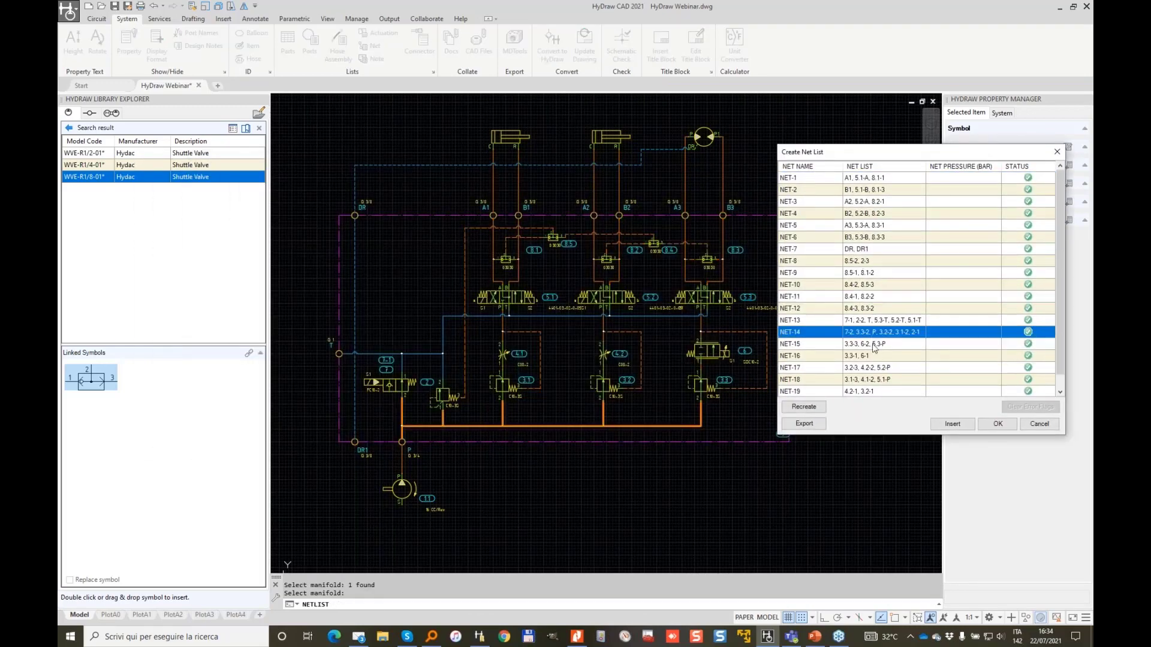
click(868, 320)
click(866, 309)
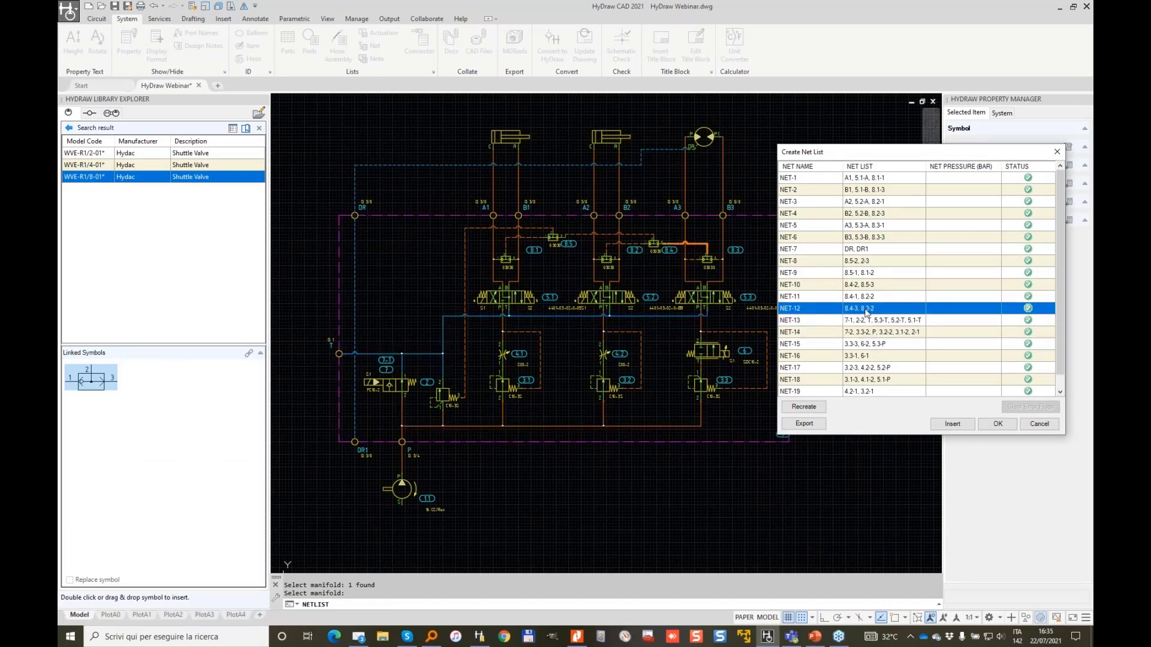
click(865, 286)
click(863, 296)
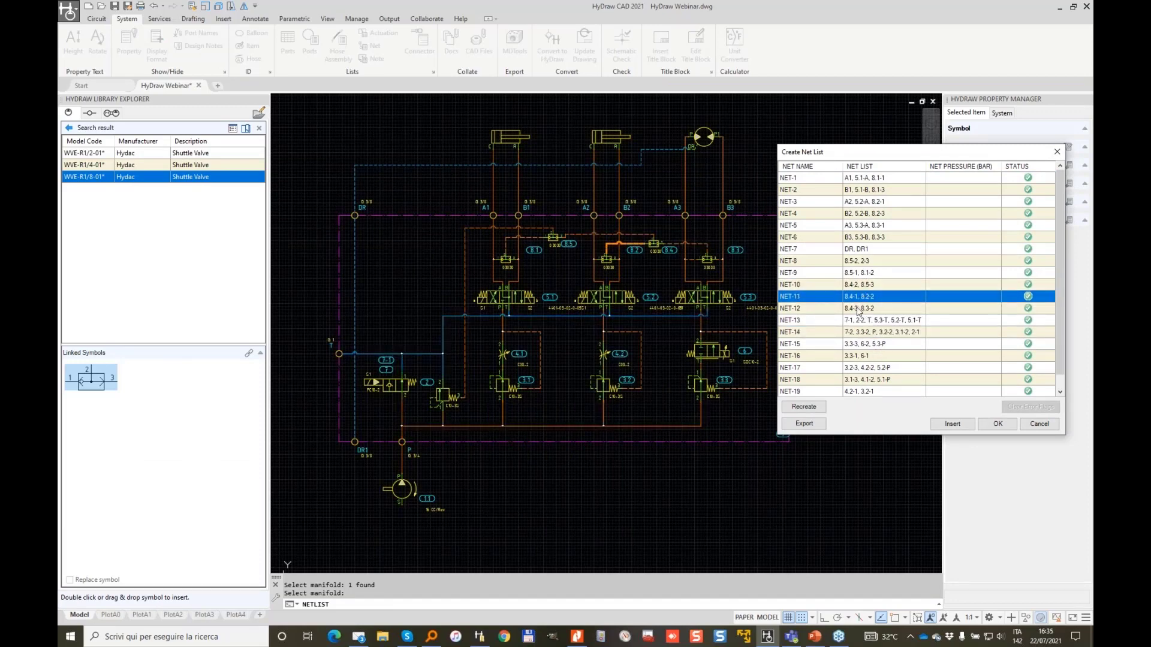
click(858, 309)
click(858, 332)
click(857, 356)
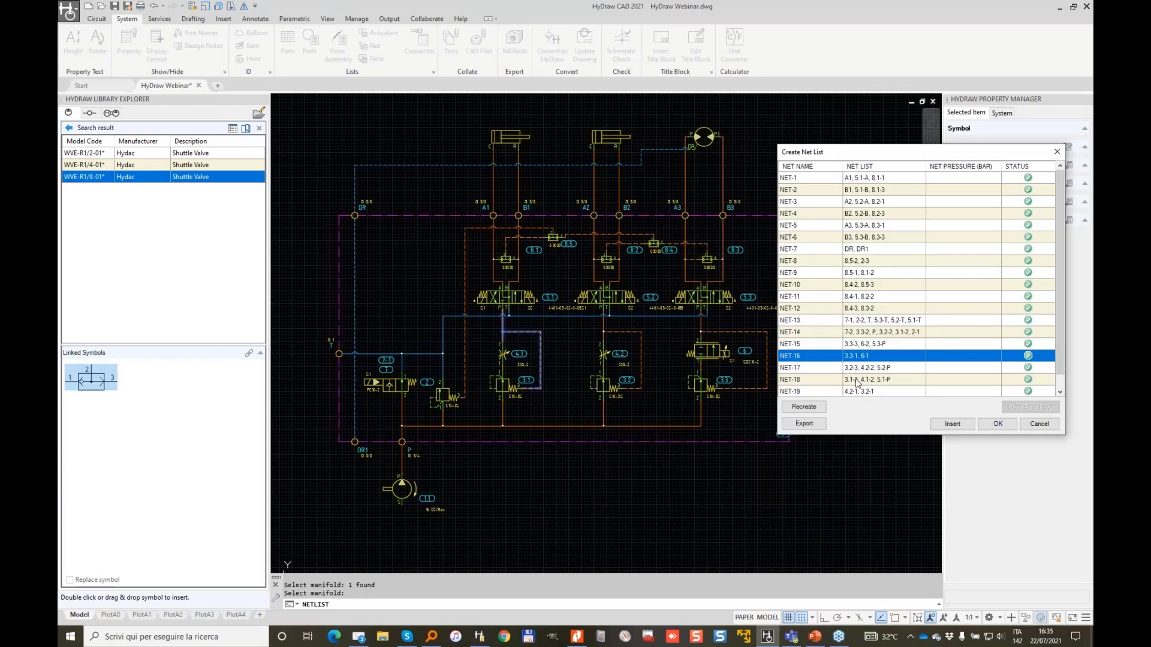
click(857, 381)
click(863, 393)
click(862, 368)
click(860, 321)
click(858, 285)
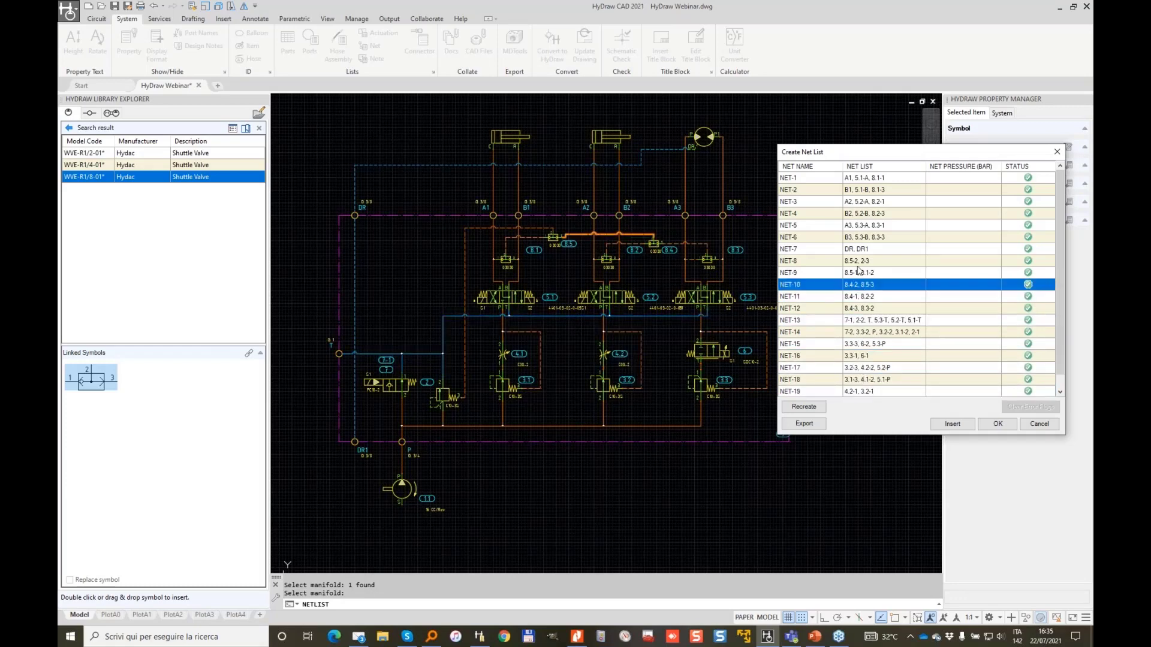
click(861, 249)
click(869, 213)
click(869, 203)
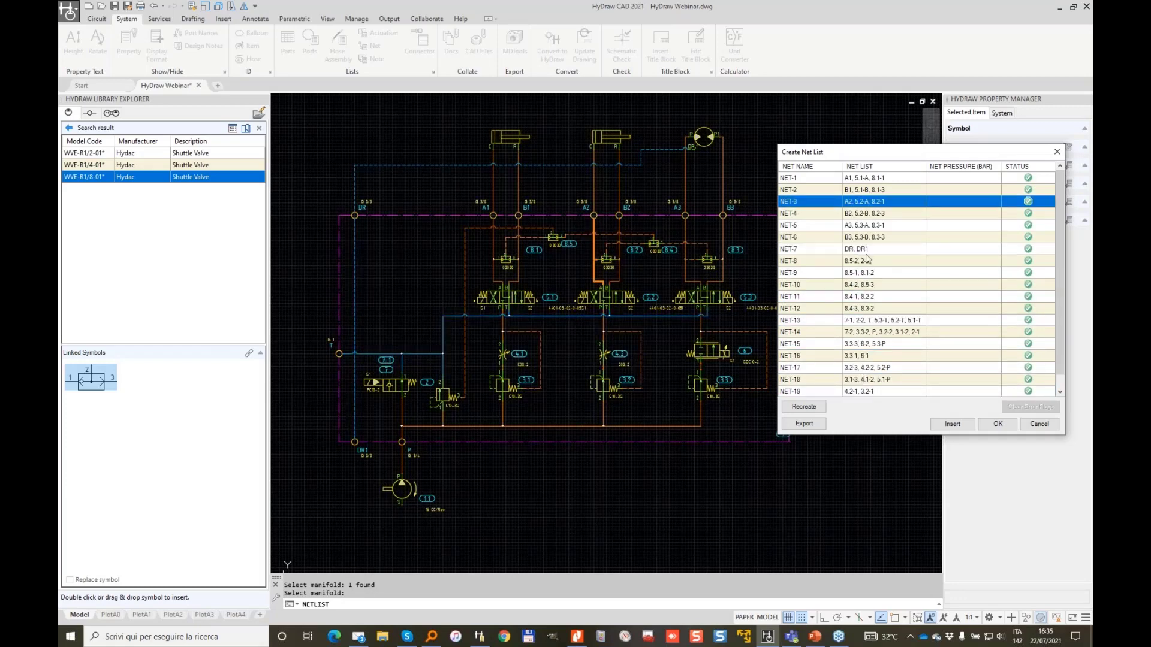
click(866, 252)
click(867, 274)
click(867, 310)
click(864, 331)
click(853, 368)
click(814, 297)
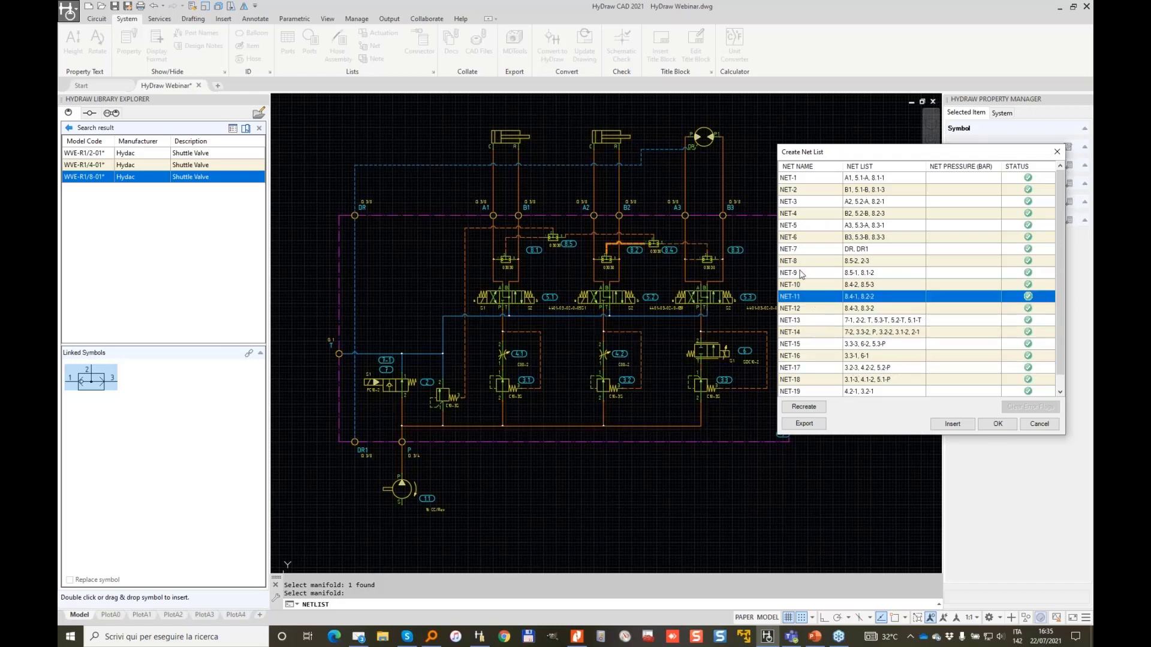
click(798, 262)
click(790, 250)
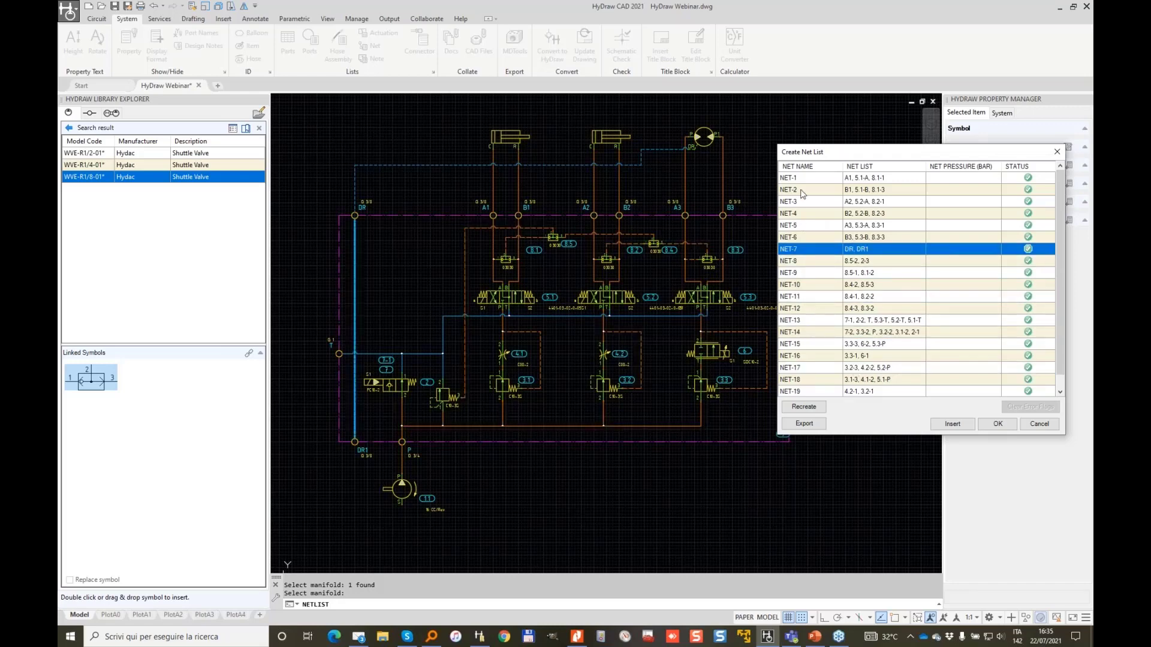
mouse_move(1058, 192)
mouse_down()
mouse_move(1057, 223)
mouse_move(1057, 193)
mouse_up()
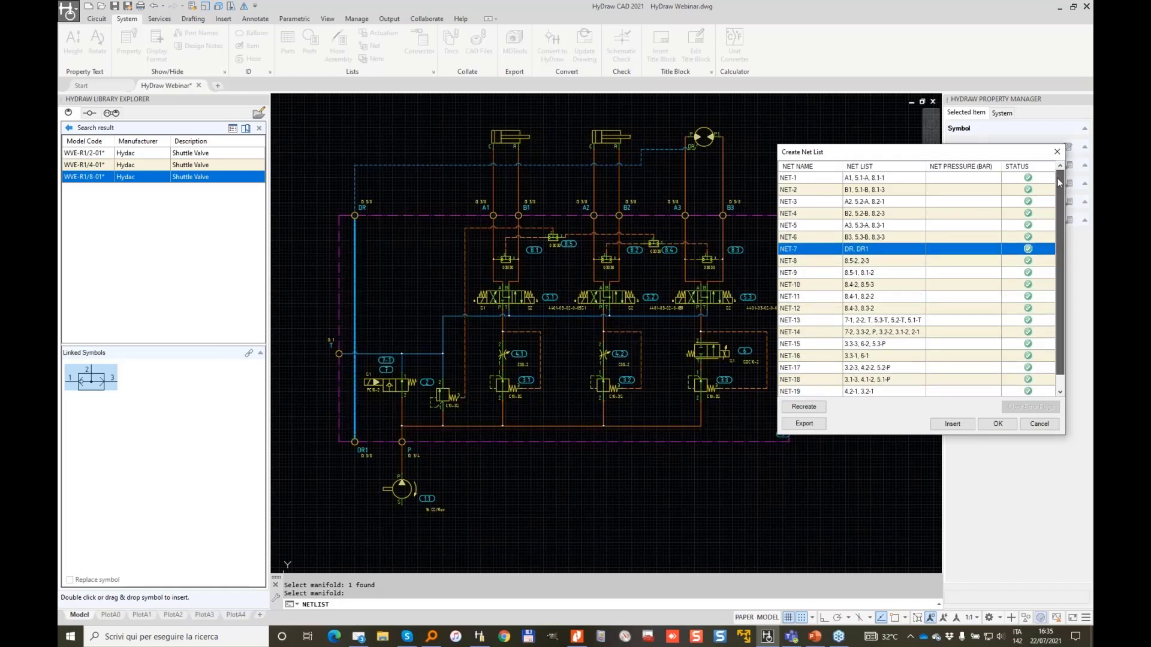
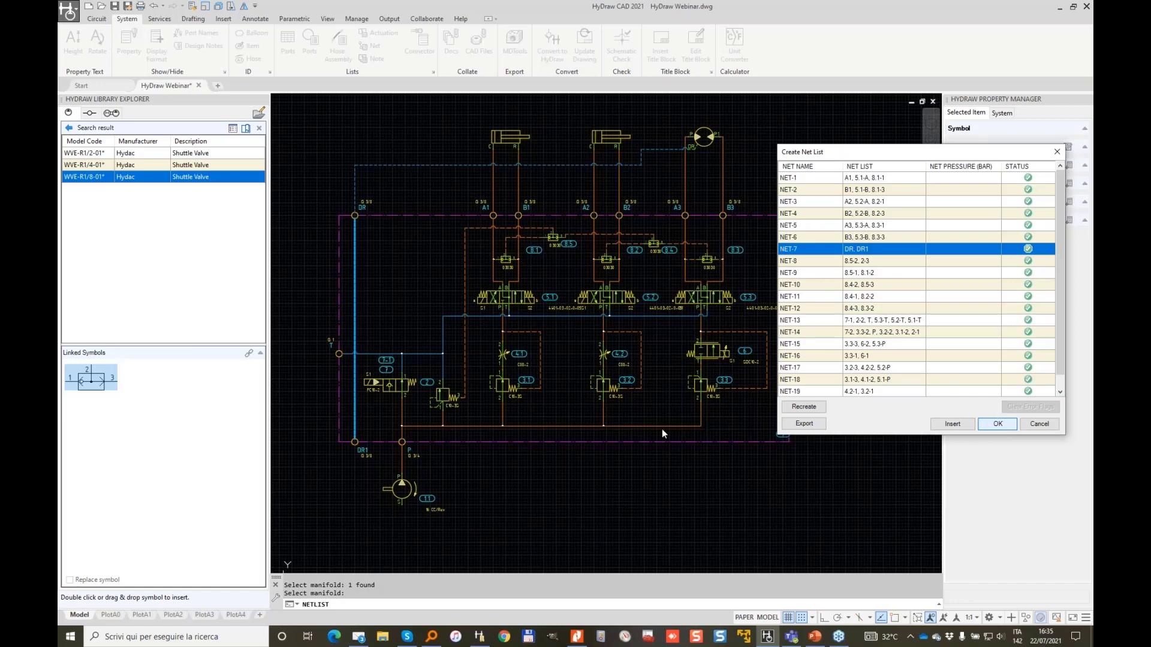
click(986, 424)
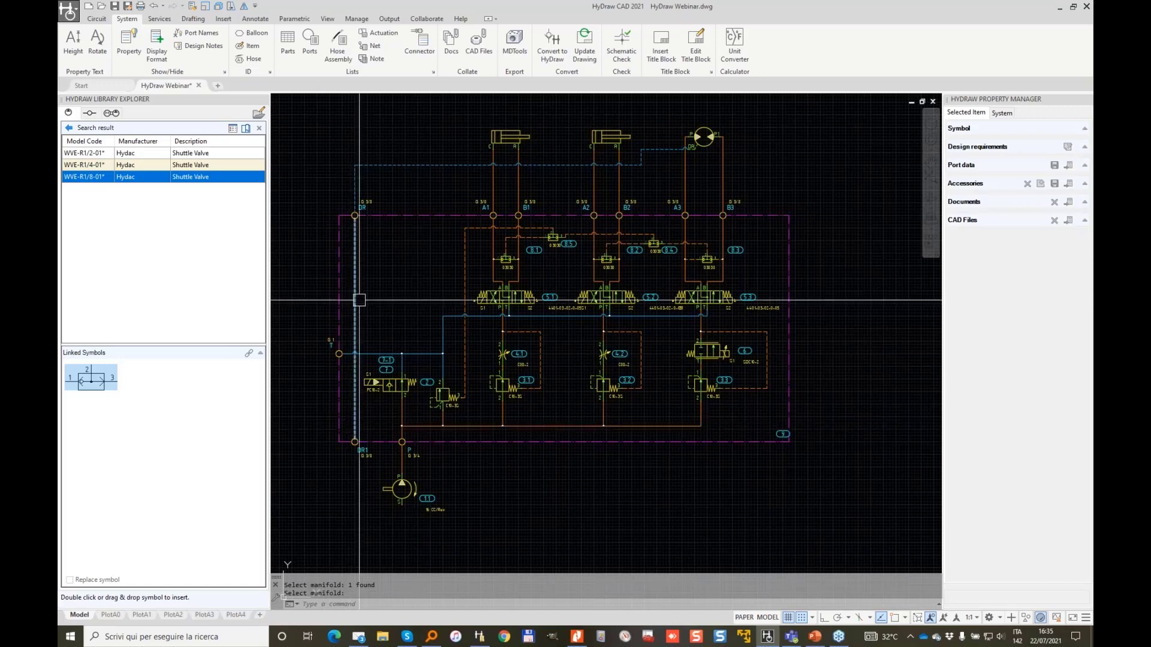
Reassign the item IDs of the manifold envelope and all components inside it, starting with 100.
click(249, 46)
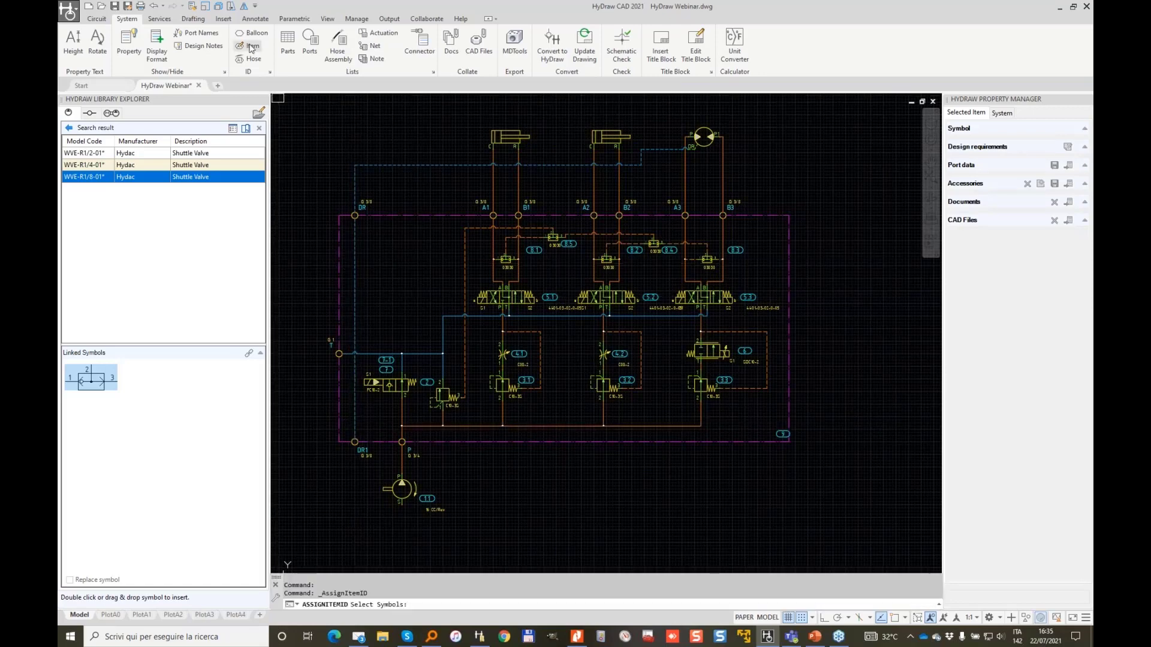
click(289, 182)
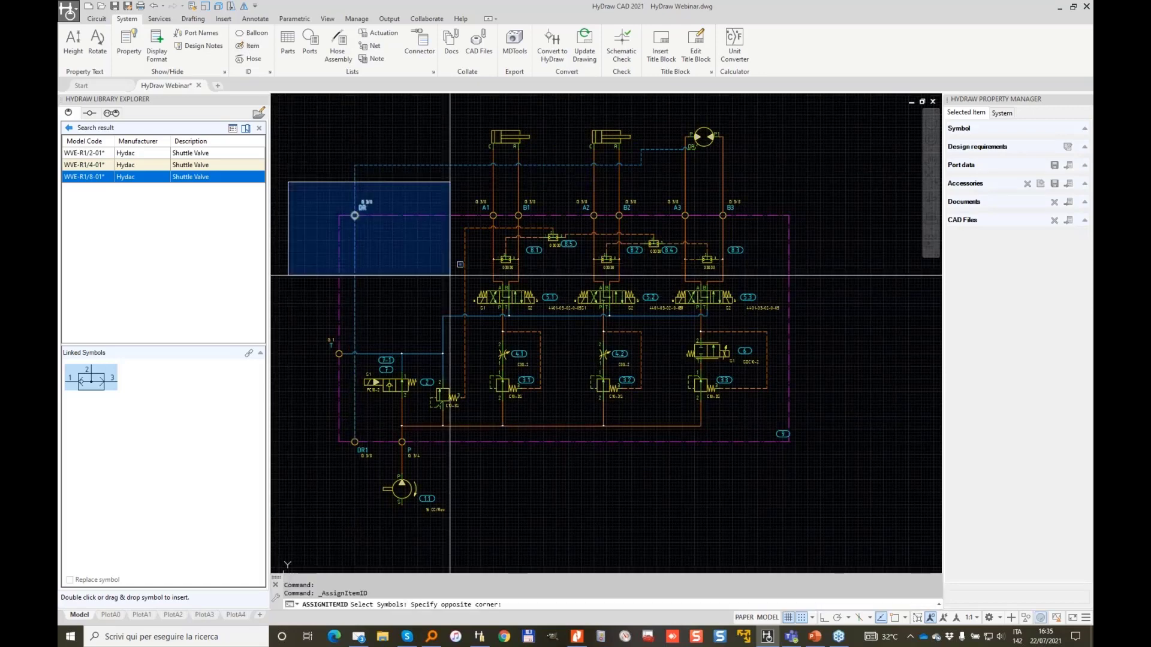
click(926, 419)
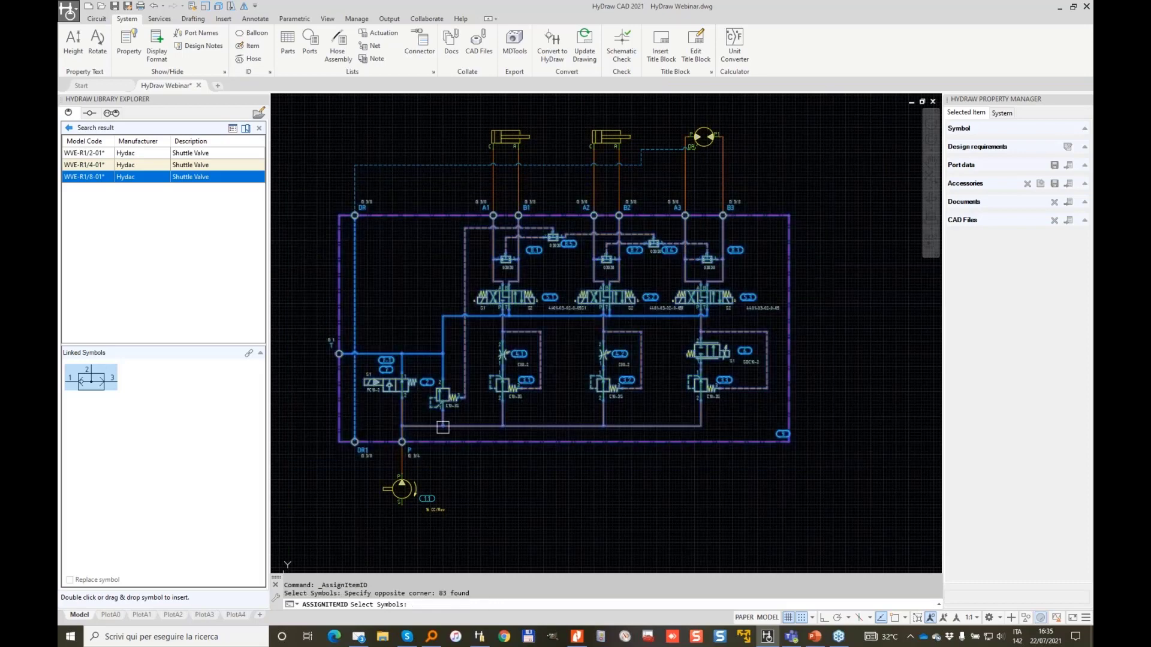
key(Return)
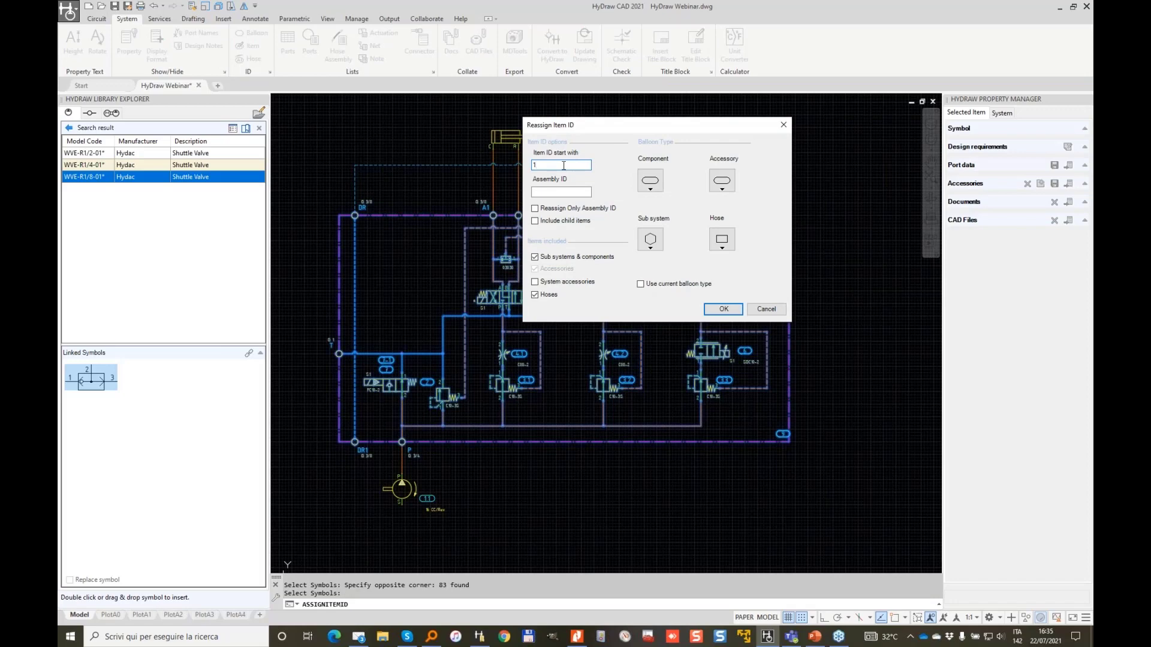
click(724, 310)
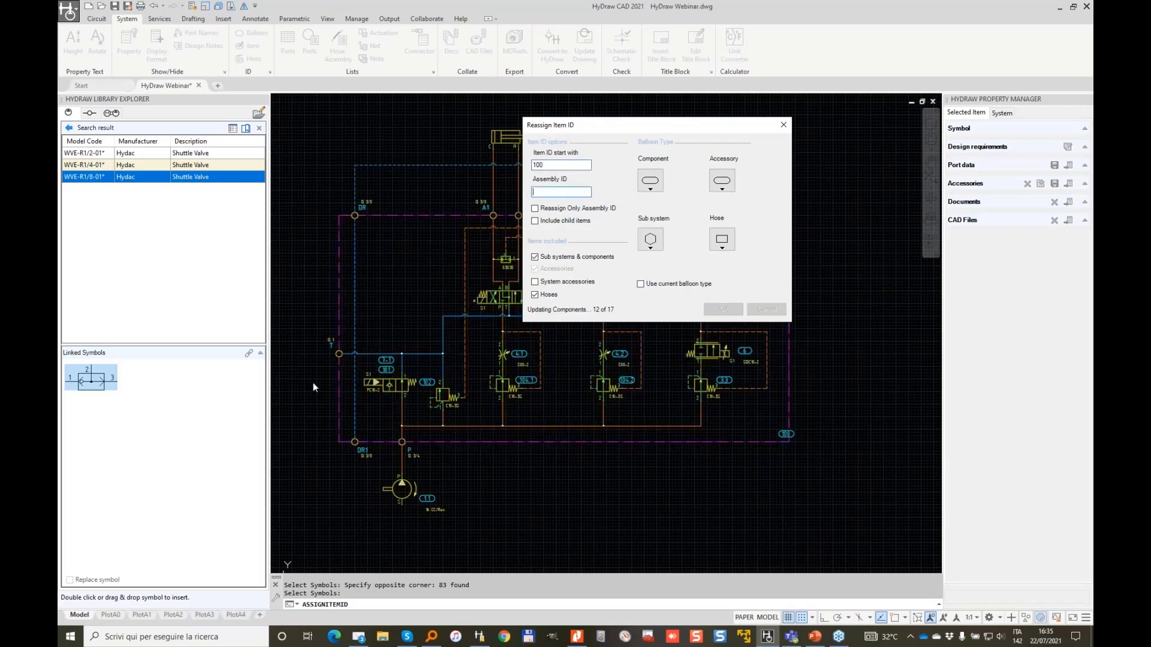
scroll(360, 348, up, 10)
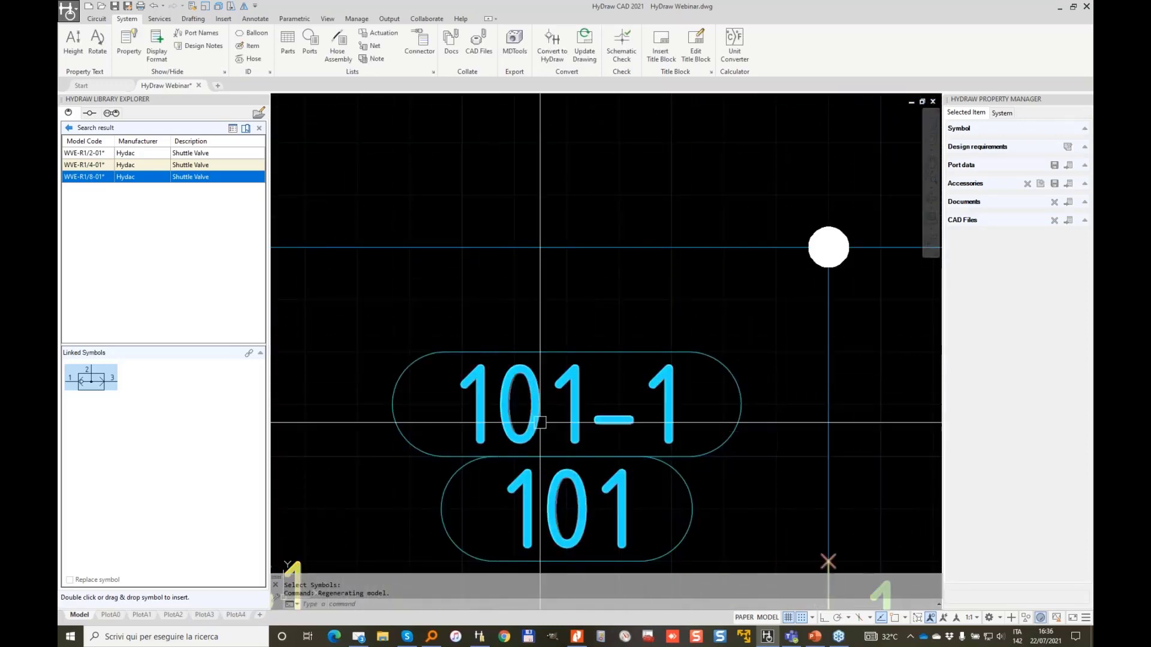
scroll(554, 490, down, 5)
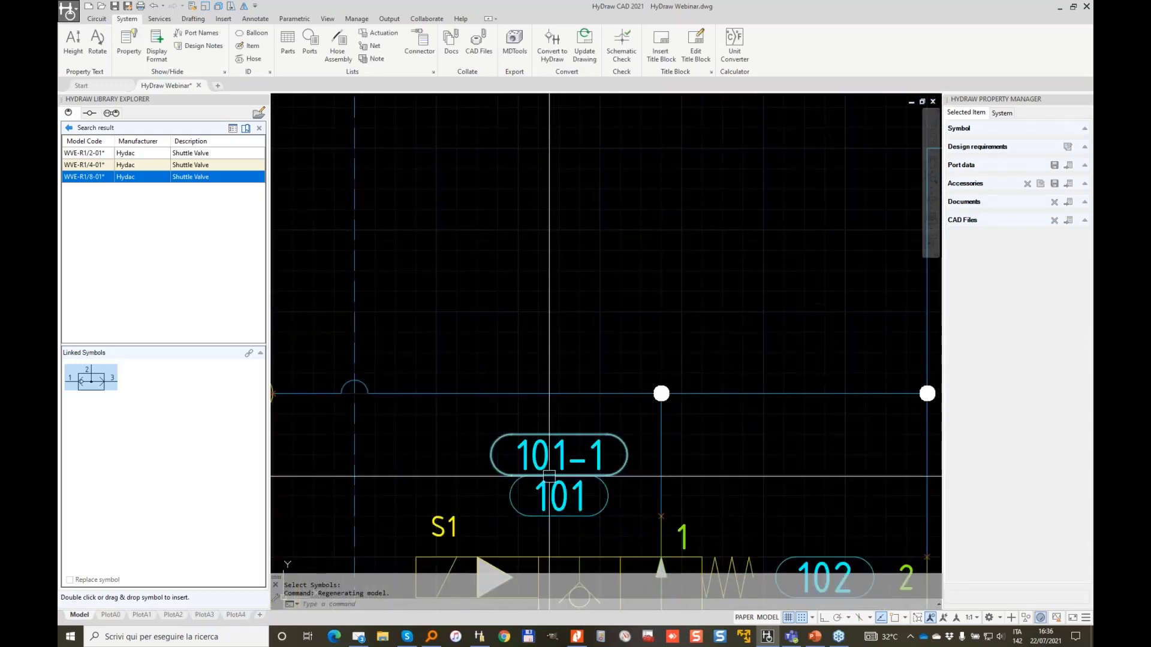
scroll(592, 449, down, 3)
scroll(639, 431, down, 4)
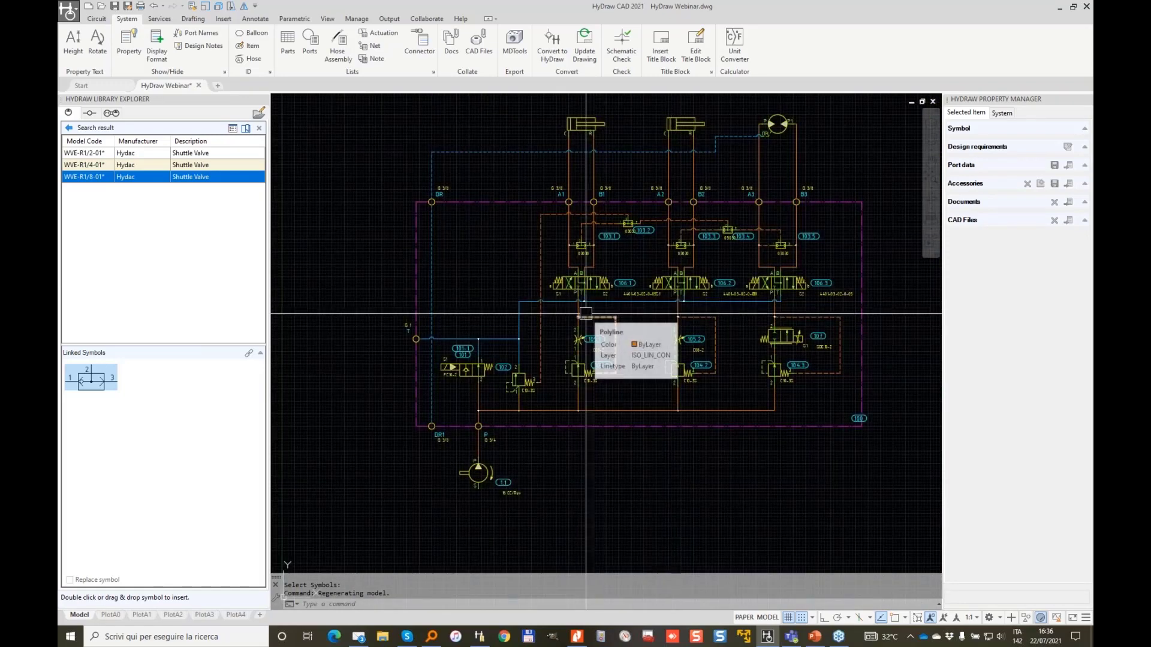
scroll(599, 180, down, 3)
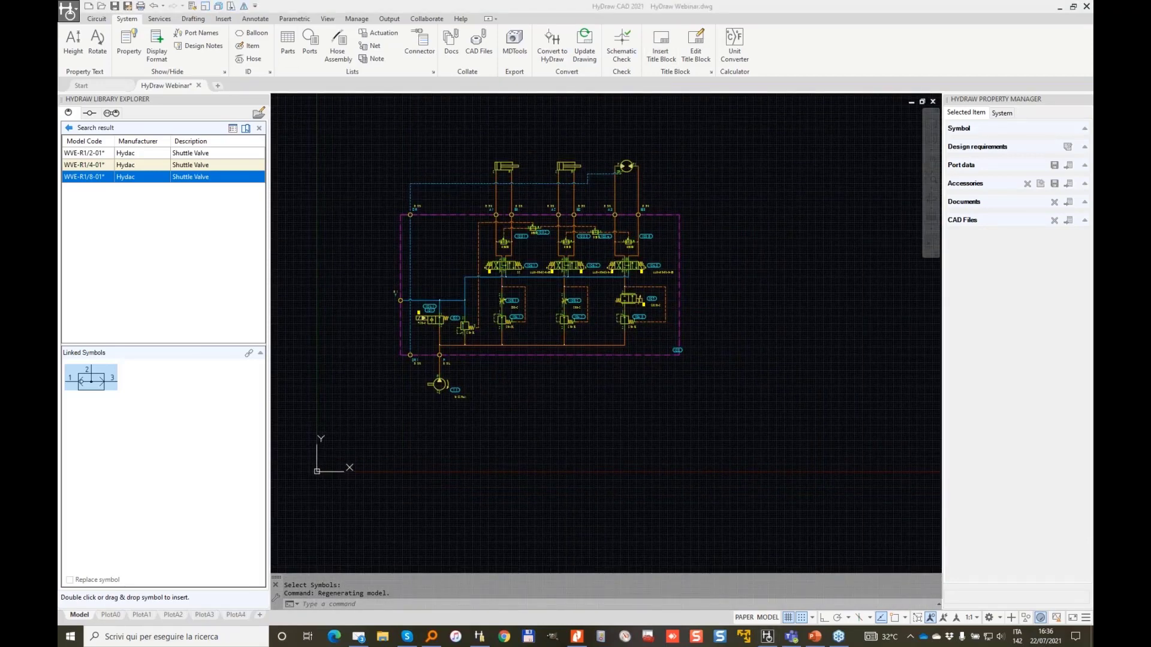
drag(666, 11, 653, 33)
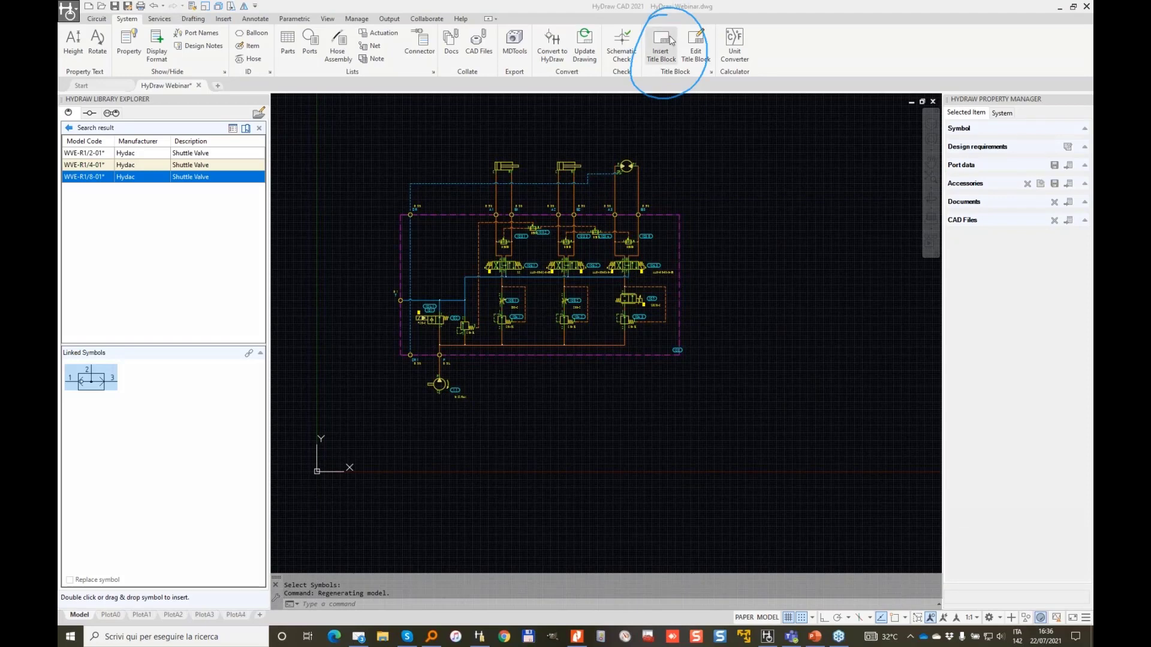
Insert a metric A2 title block around the schematic and replace it with an A3 one.
click(662, 43)
click(846, 318)
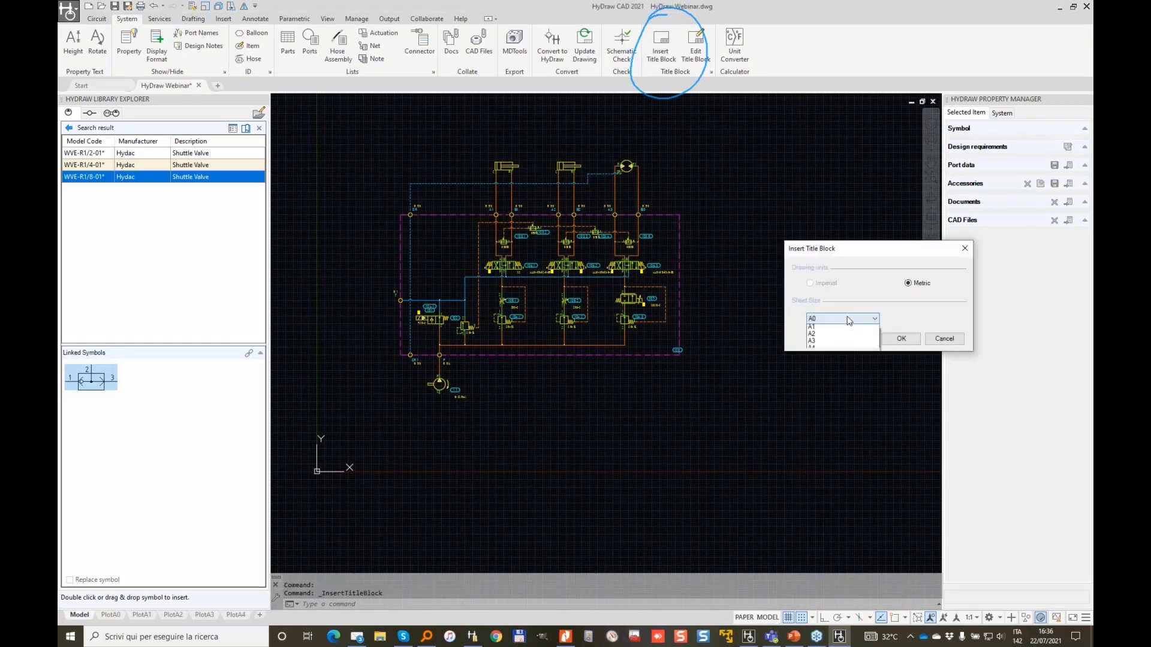
click(821, 346)
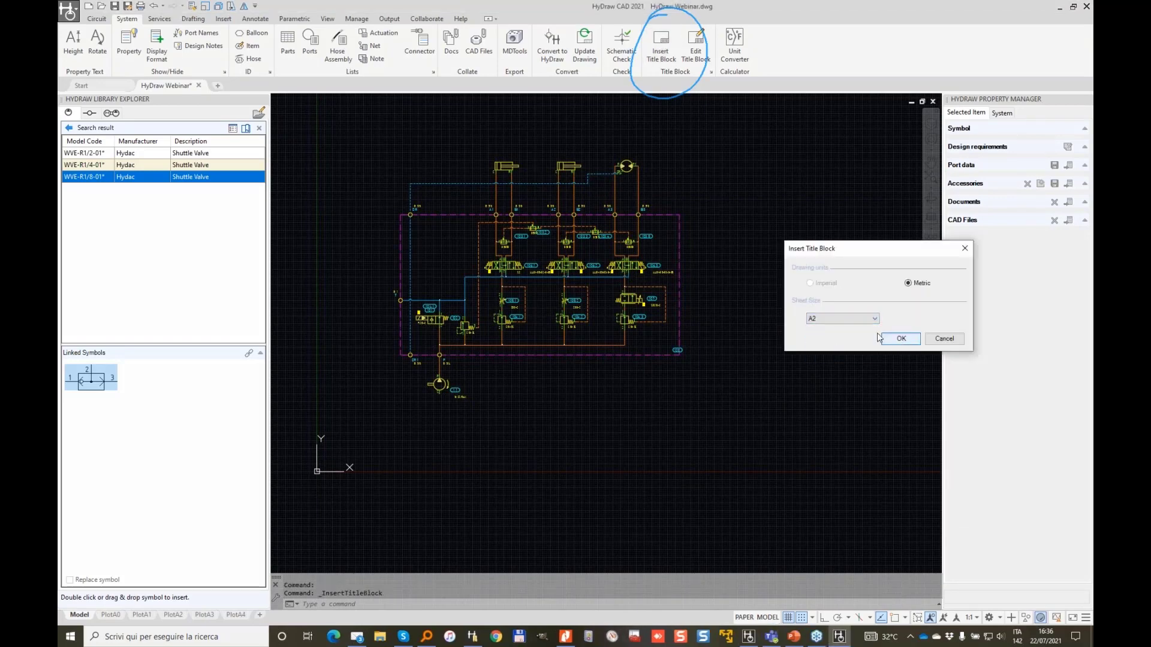
click(901, 338)
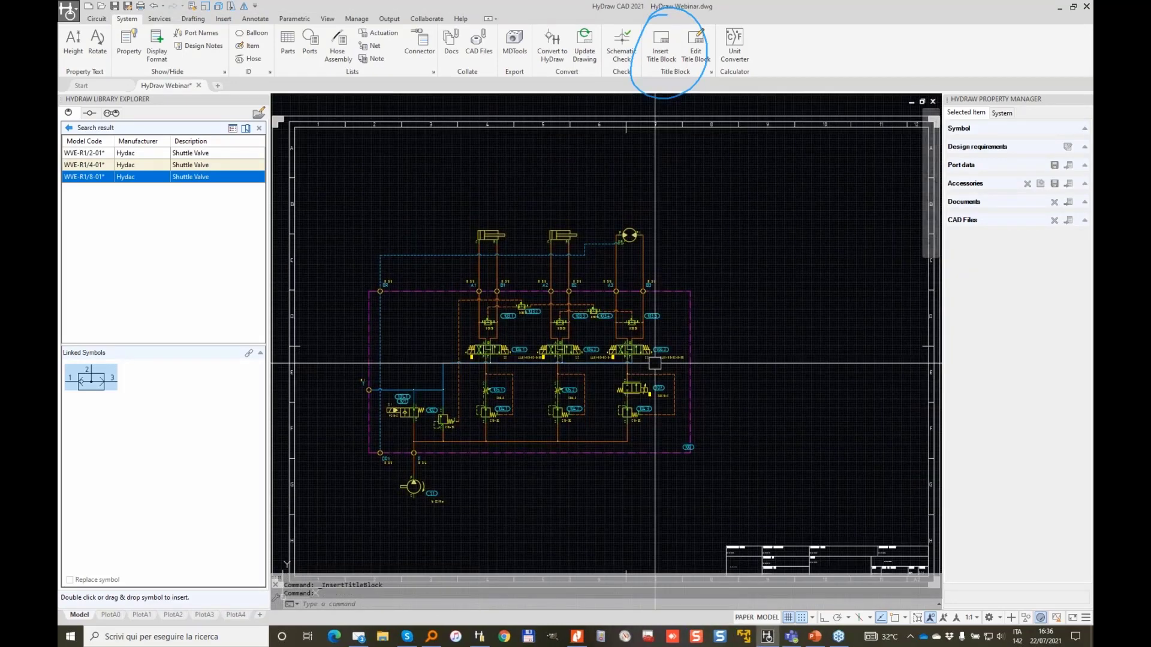
click(660, 45)
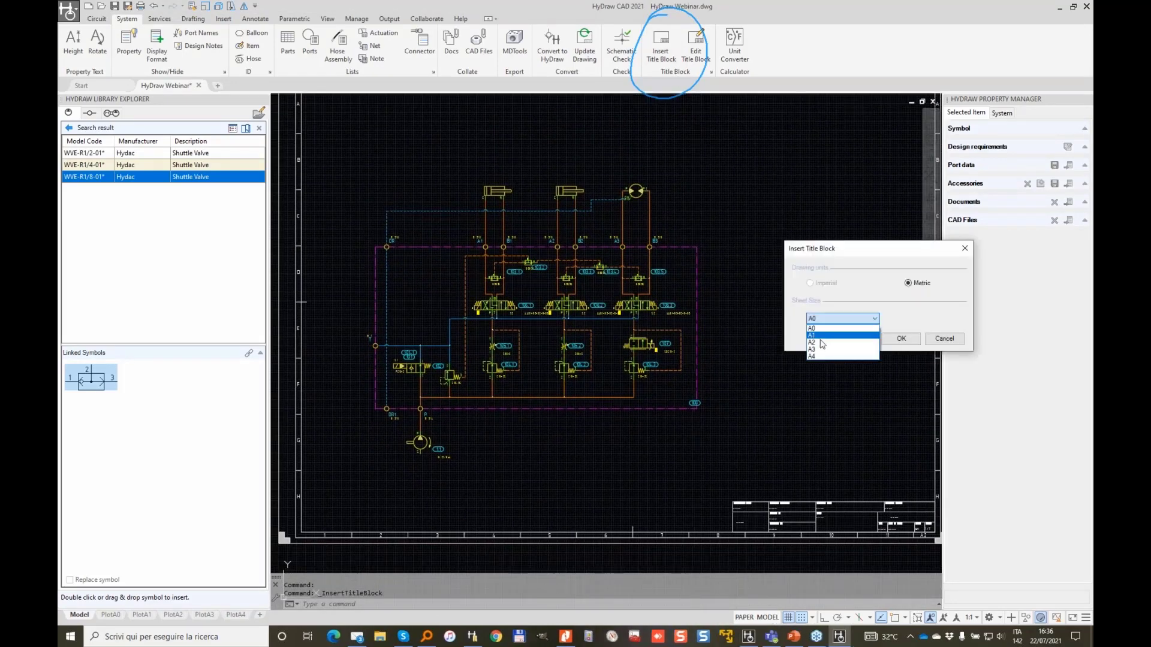
click(903, 340)
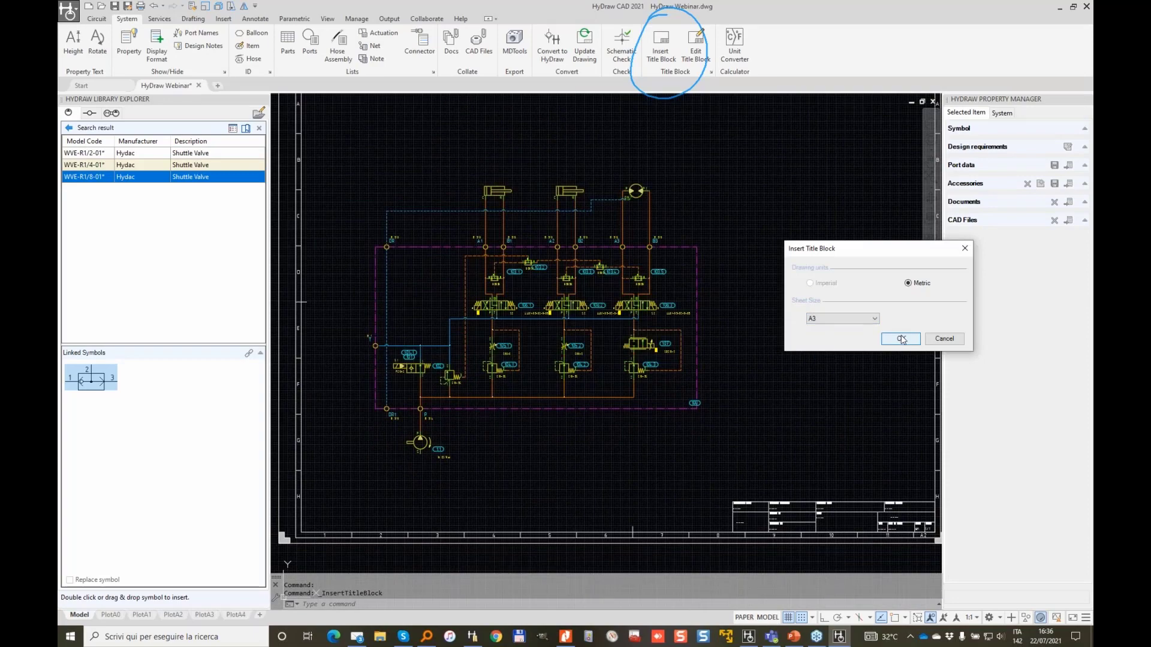
Move the entire hydraulic schematic down and slightly left so it fits inside the A3 title block frame.
click(517, 211)
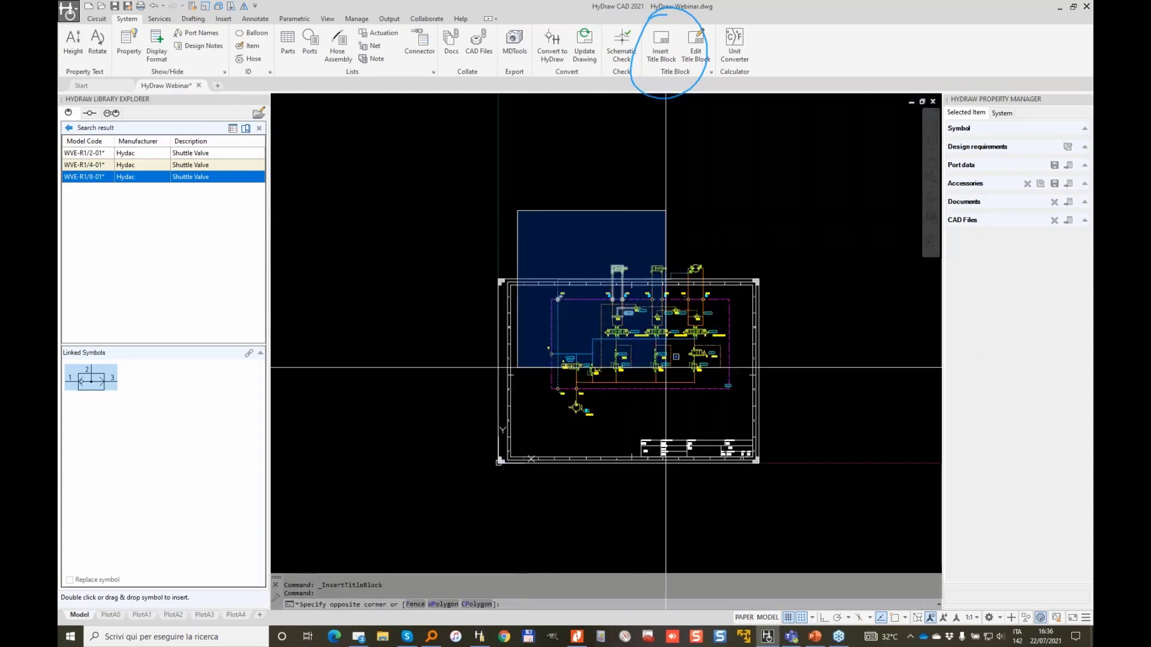
click(744, 426)
right_click(642, 159)
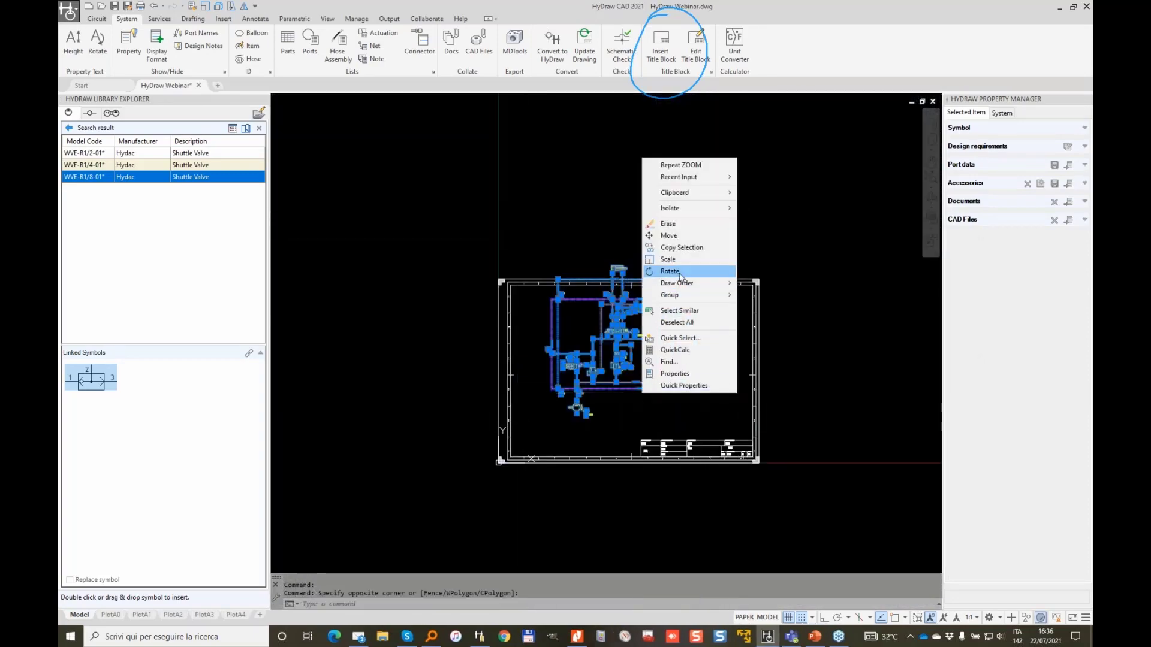
click(669, 235)
click(644, 387)
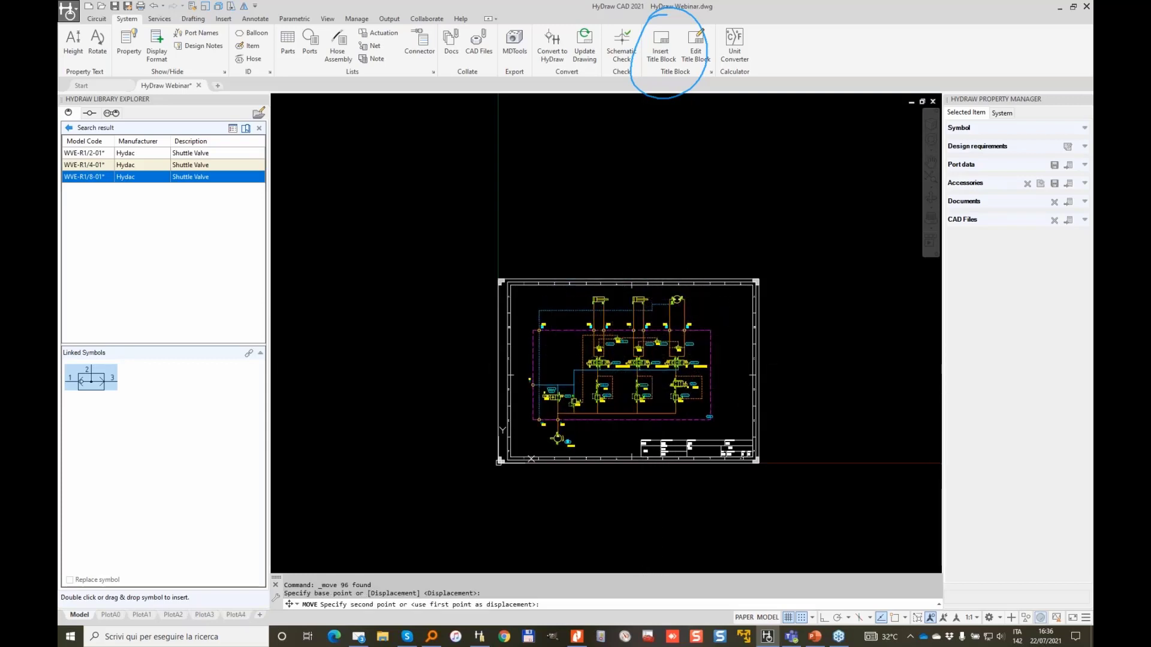
key(Escape)
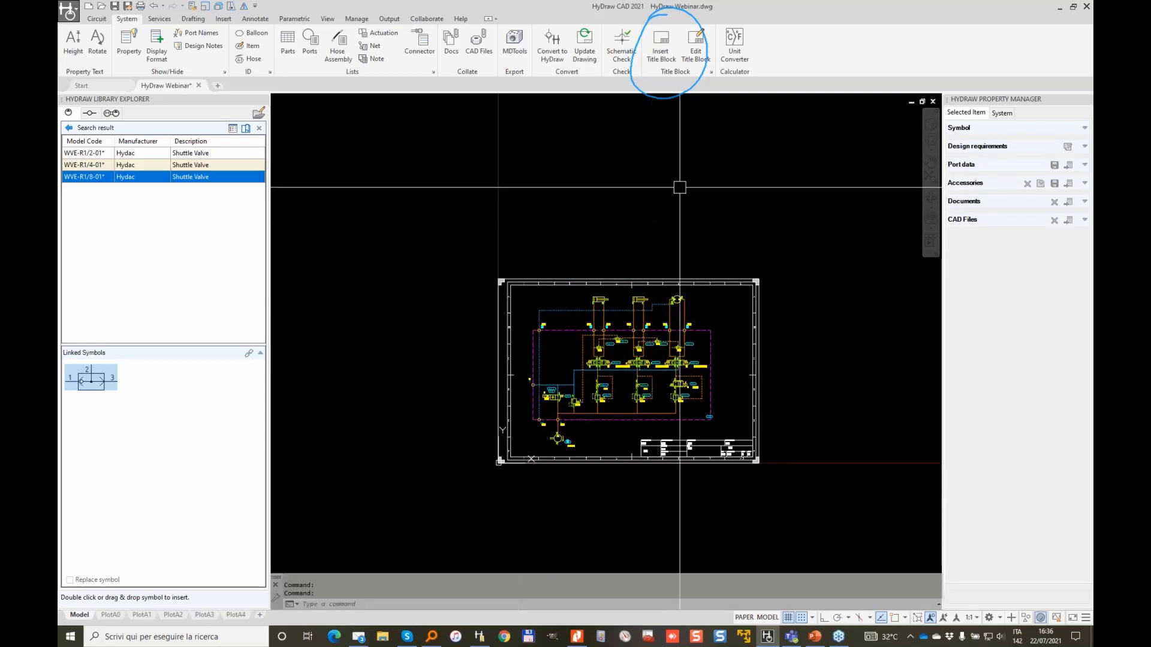
Replace the drawing's title block with a metric A2 sheet.
click(670, 41)
click(875, 318)
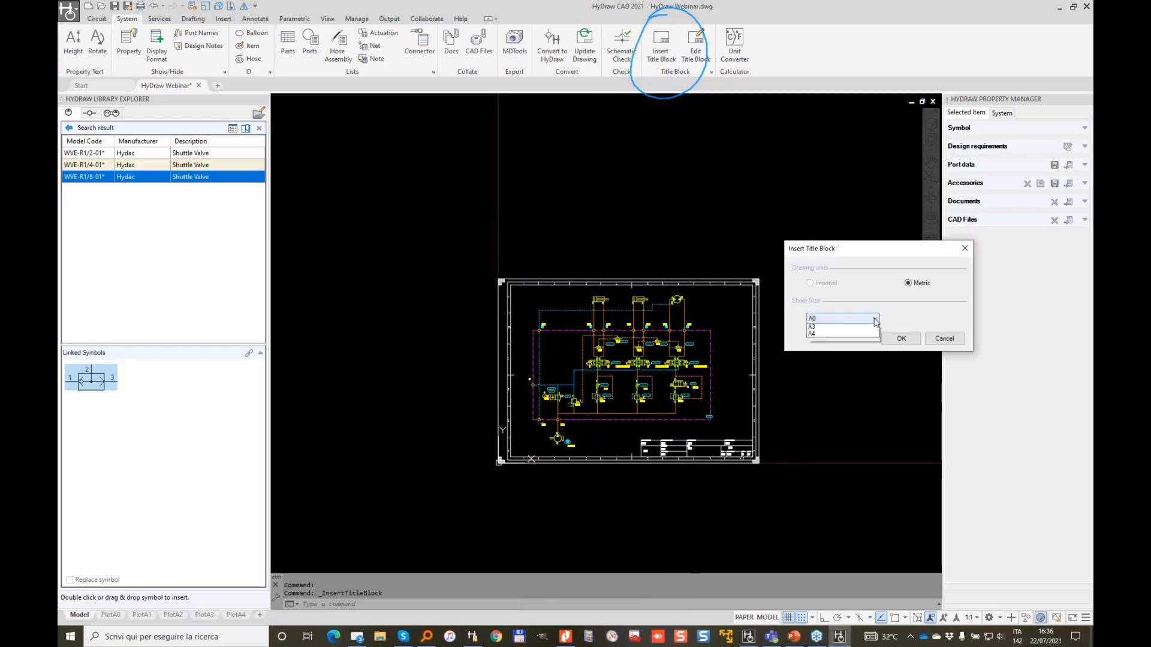
click(826, 349)
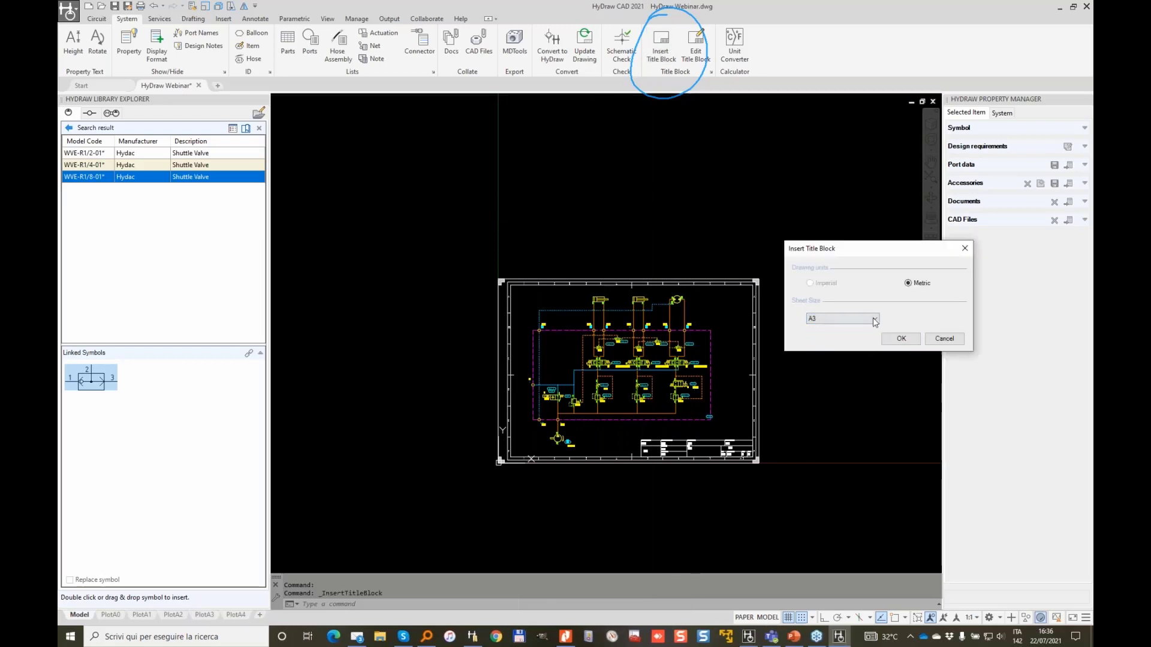
click(846, 318)
click(845, 340)
click(901, 338)
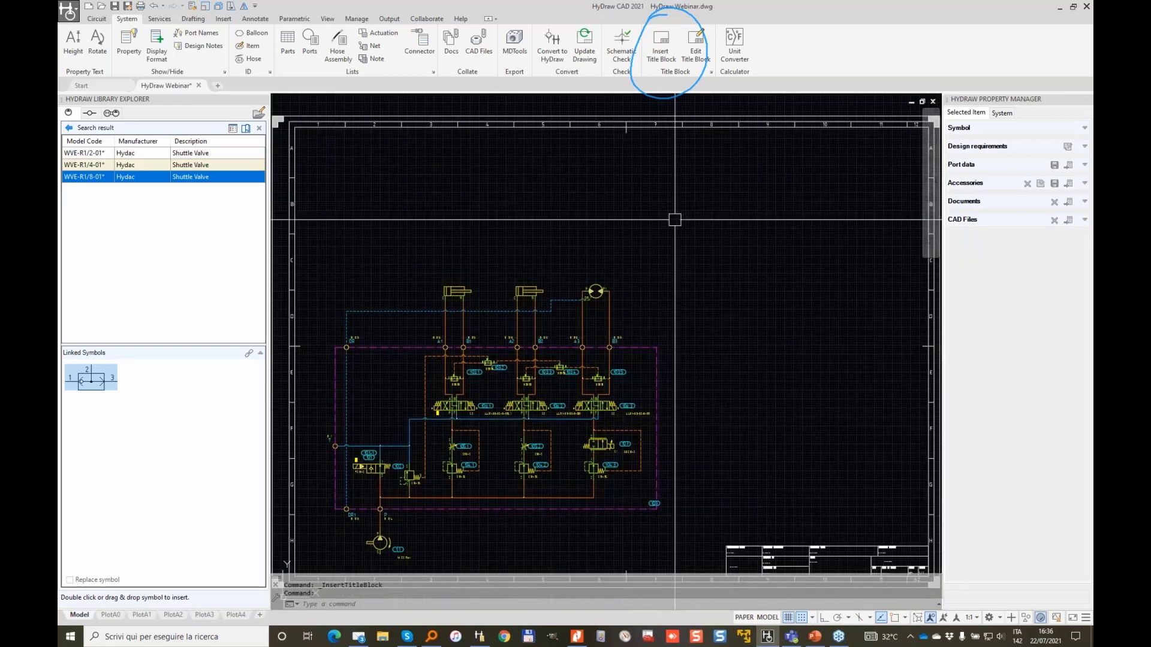
scroll(665, 264, down, 2)
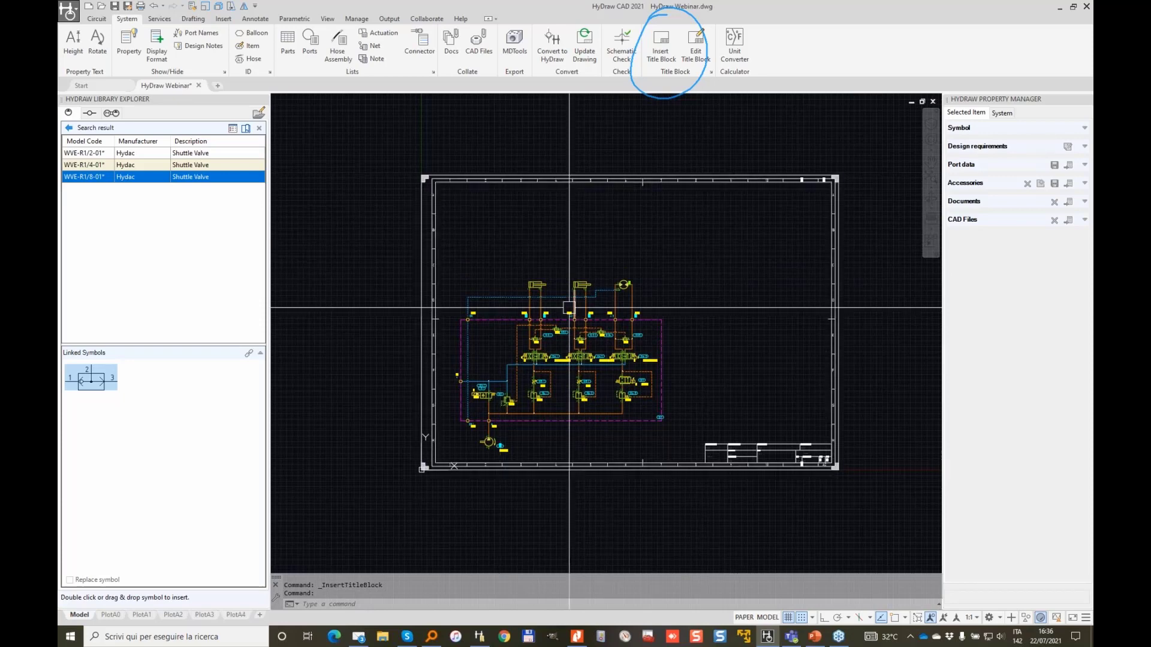
scroll(569, 307, up, 3)
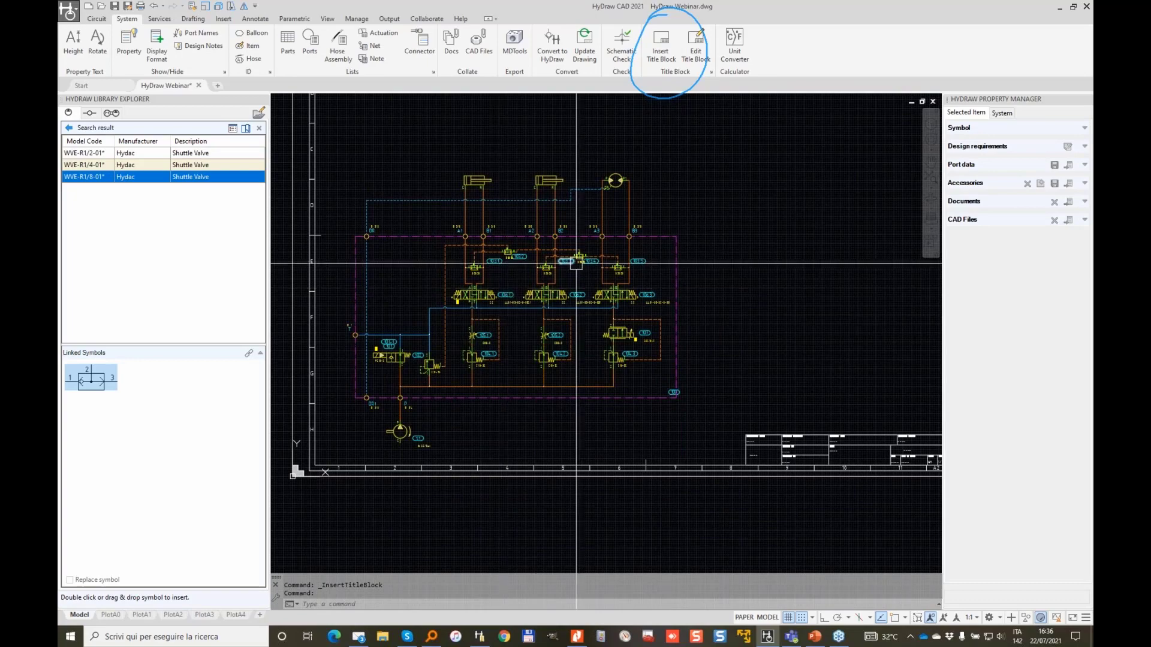
scroll(451, 248, up, 3)
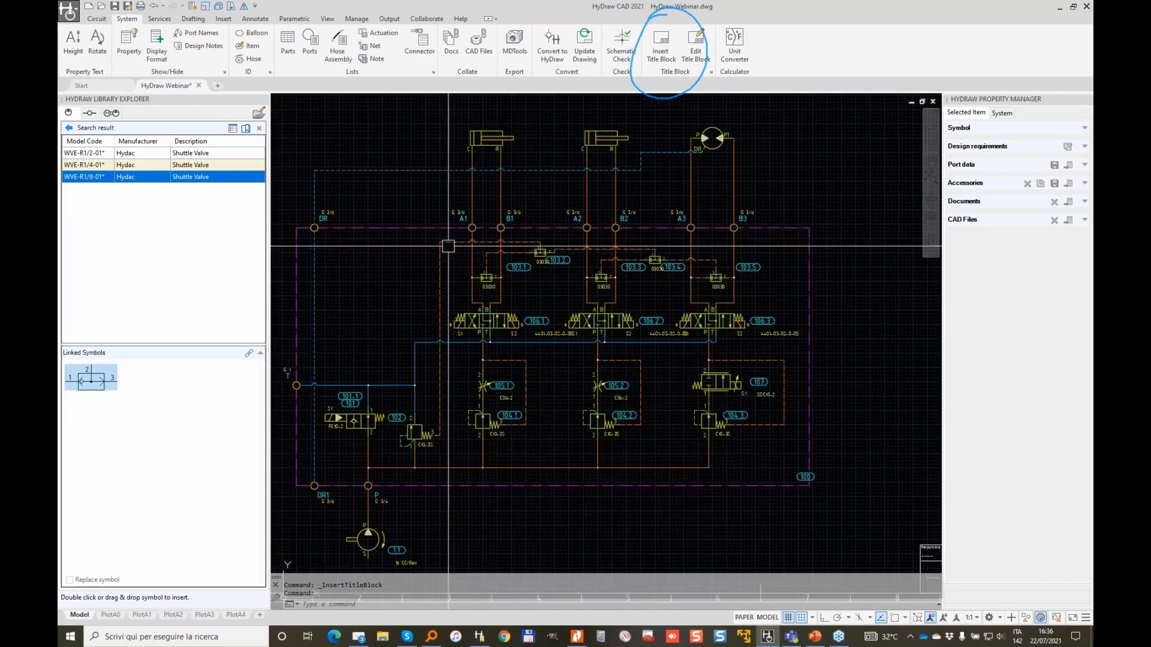
click(309, 41)
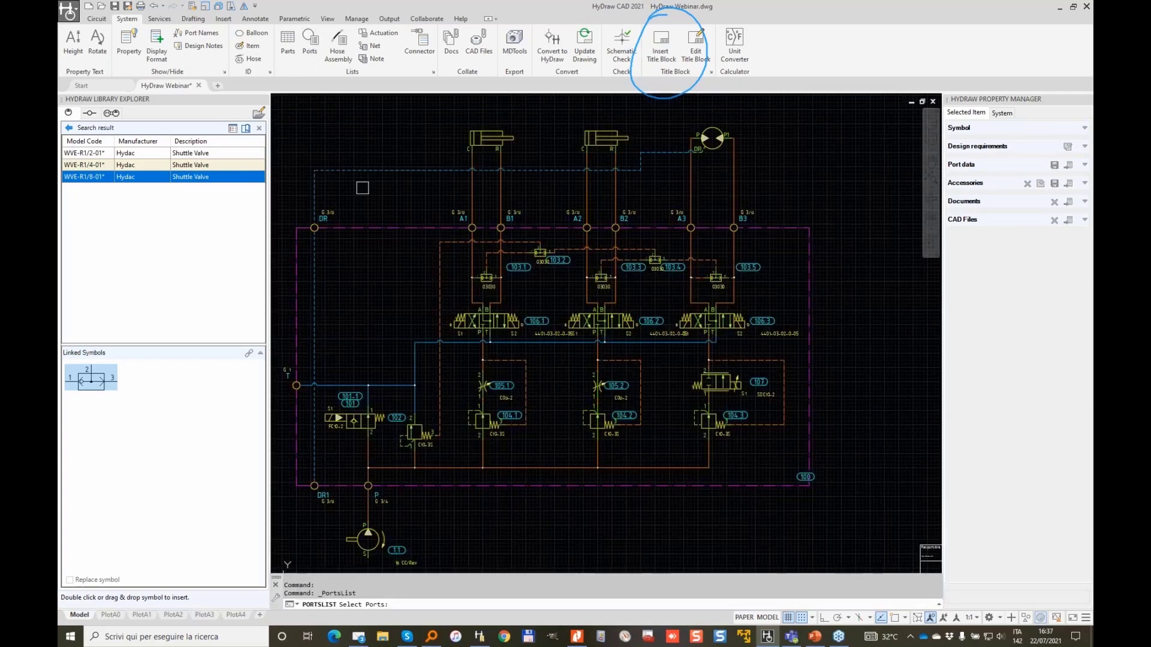
scroll(382, 210, down, 3)
click(302, 140)
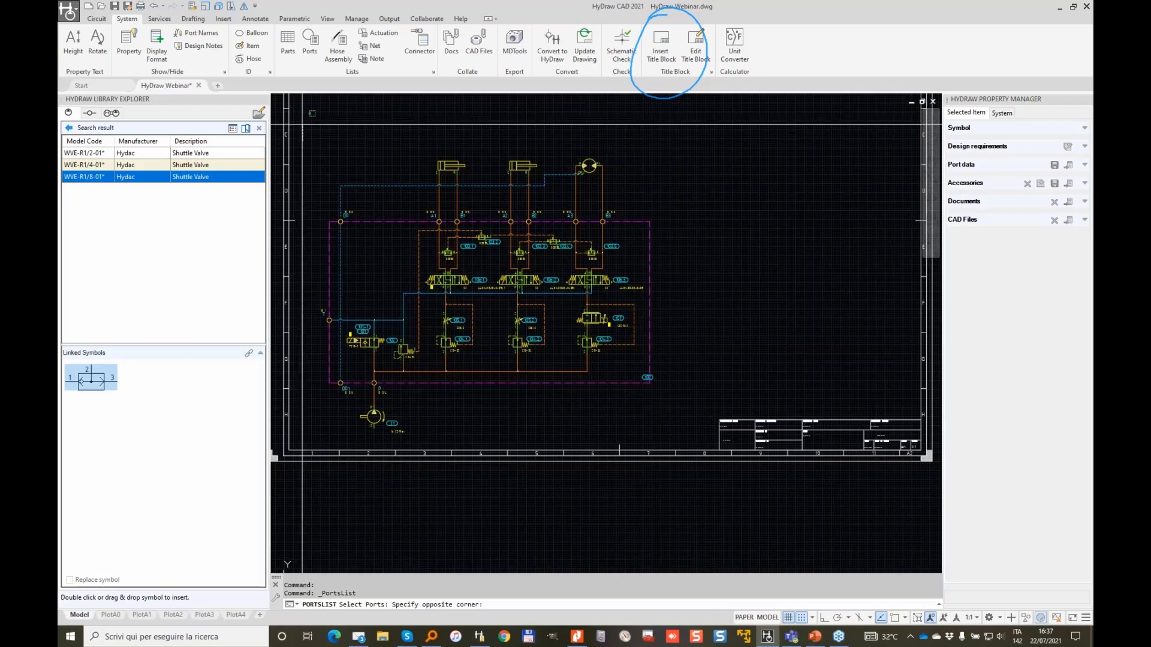
key(Escape)
key(Escape)
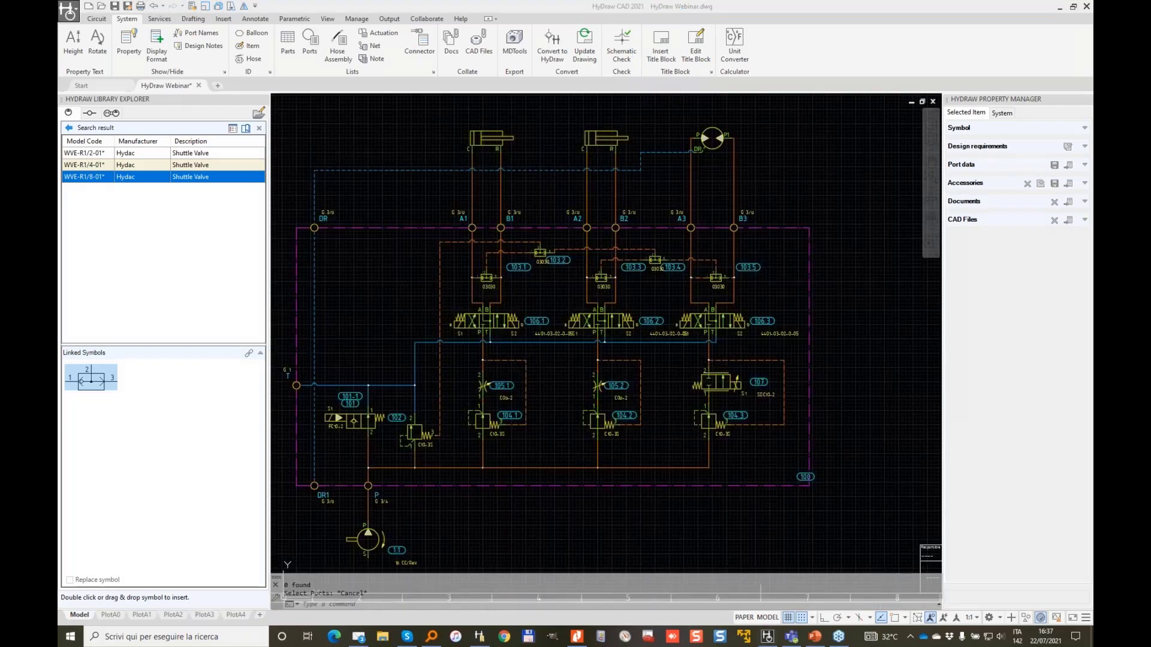
Generate a ports list from all objects in the drawing, grouping identical items in the HyDraw default format.
mouse_move(315, 15)
mouse_down()
mouse_move(329, 10)
mouse_move(271, 12)
mouse_up()
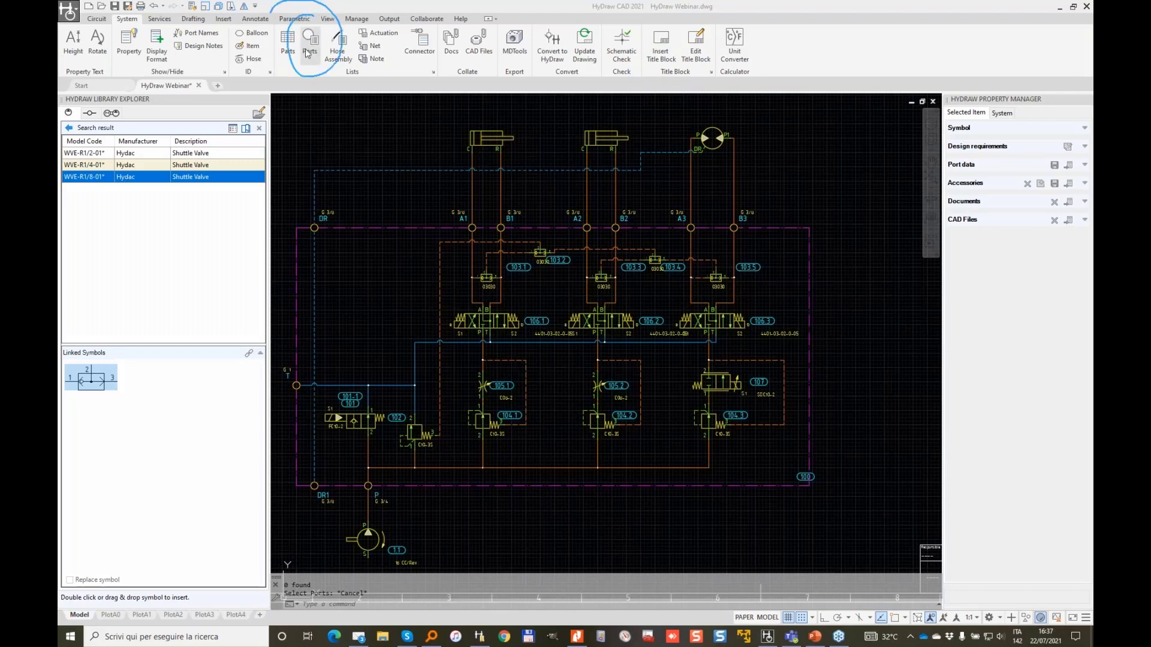
click(311, 42)
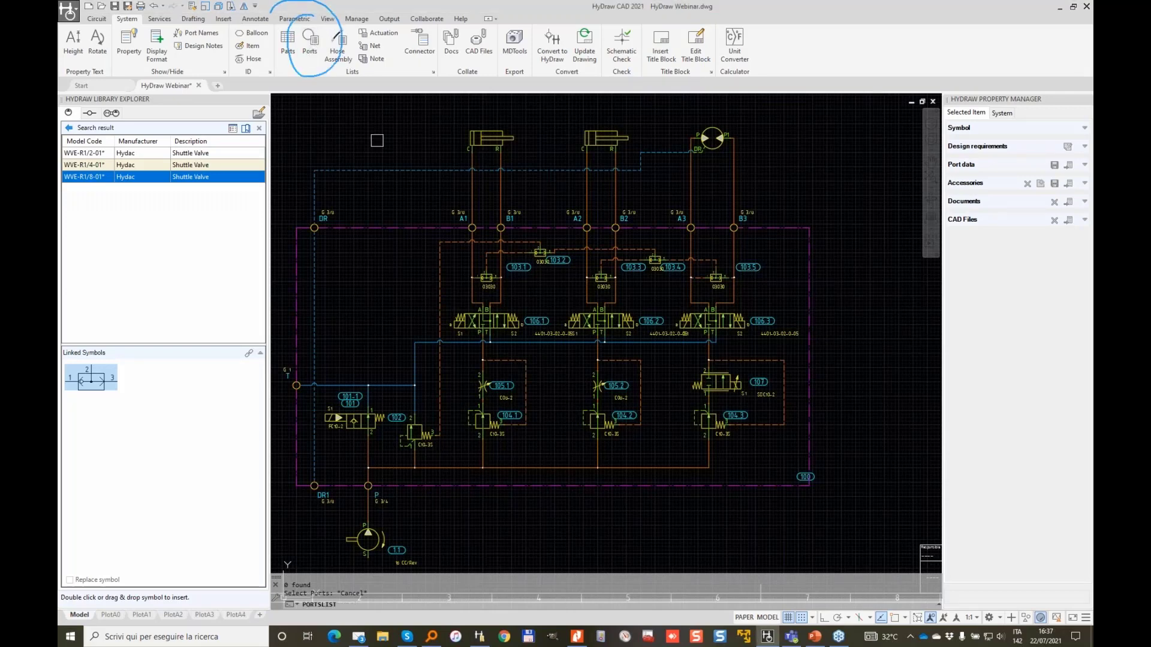
click(279, 126)
click(869, 567)
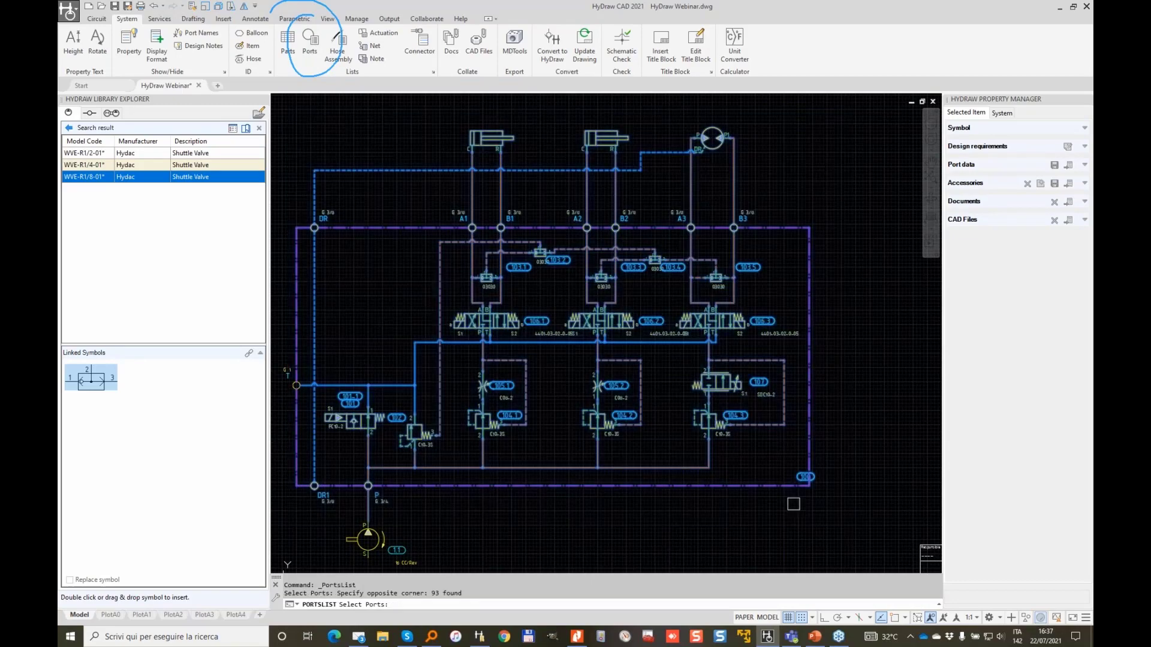
click(876, 515)
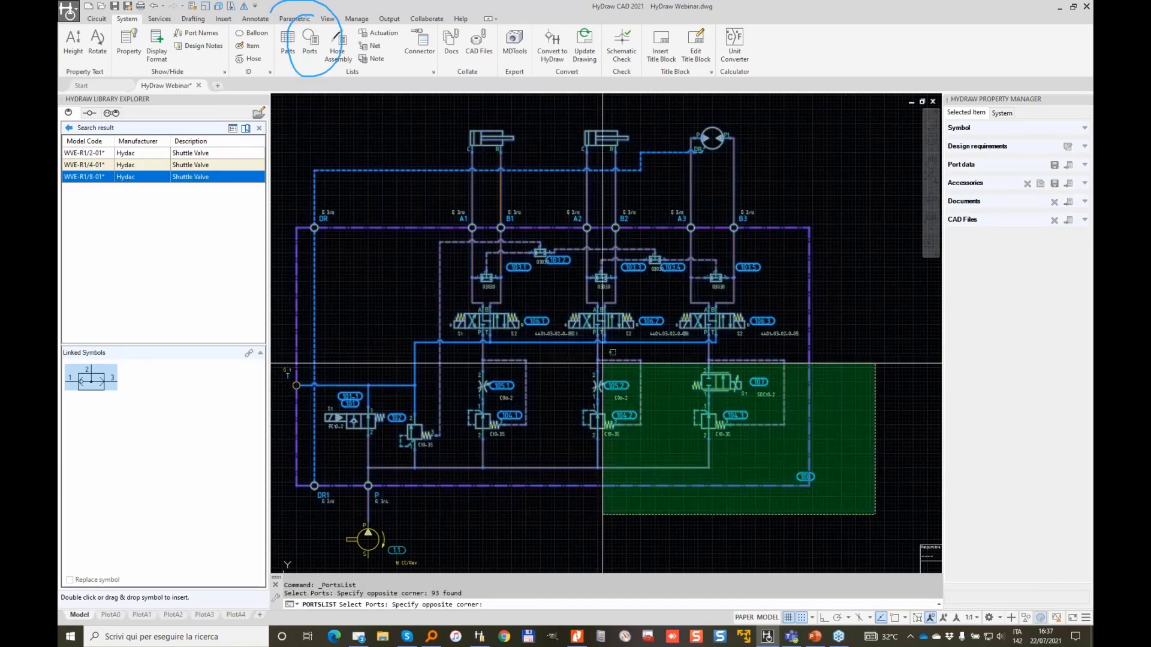
click(291, 125)
scroll(323, 215, down, 2)
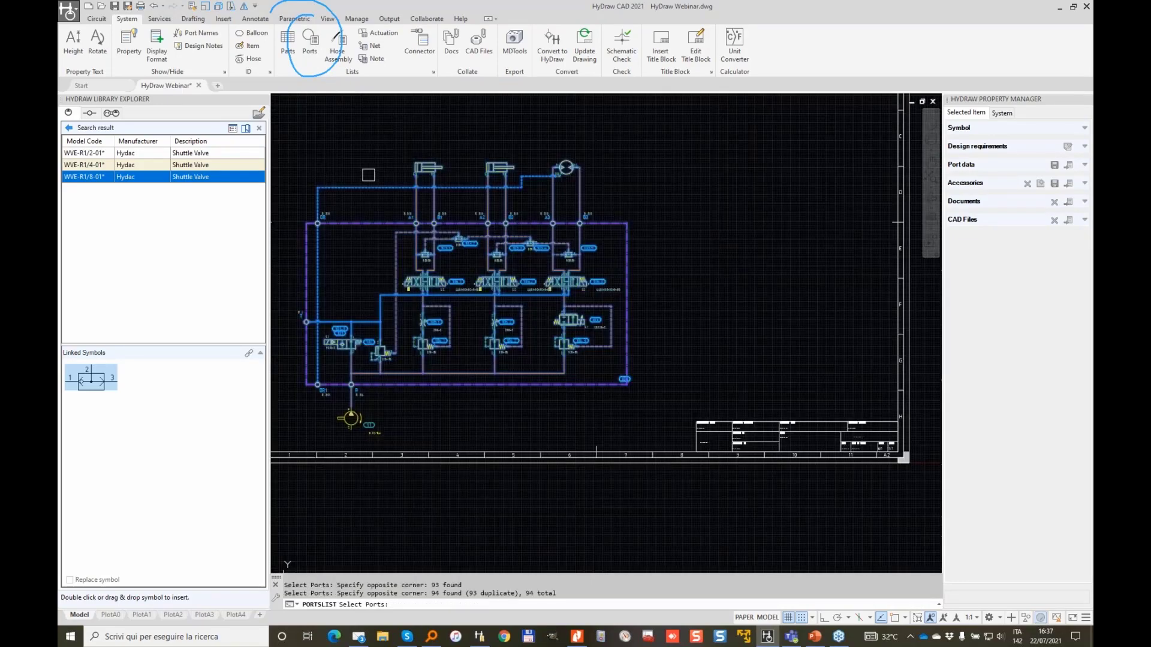
key(Return)
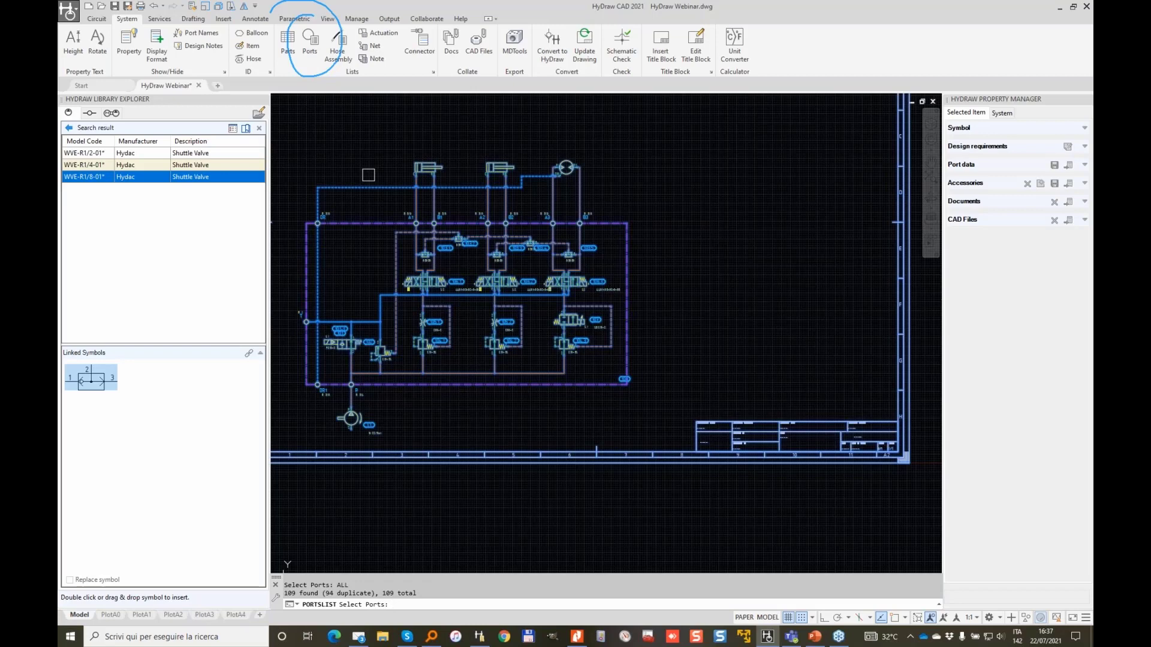
key(Return)
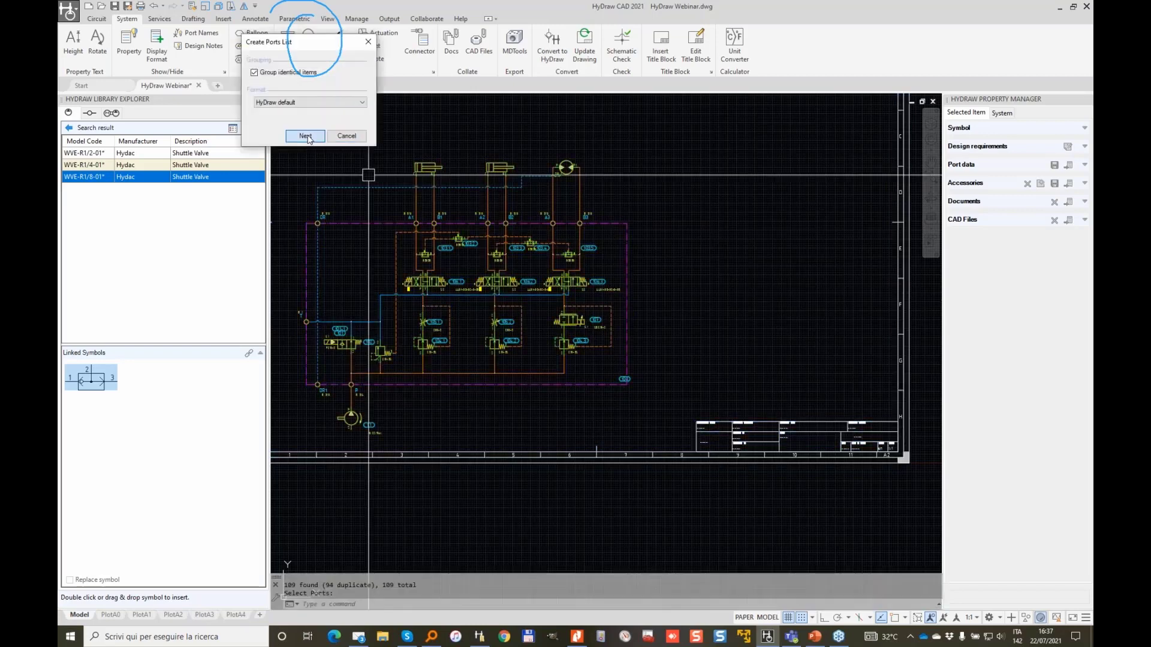
click(306, 137)
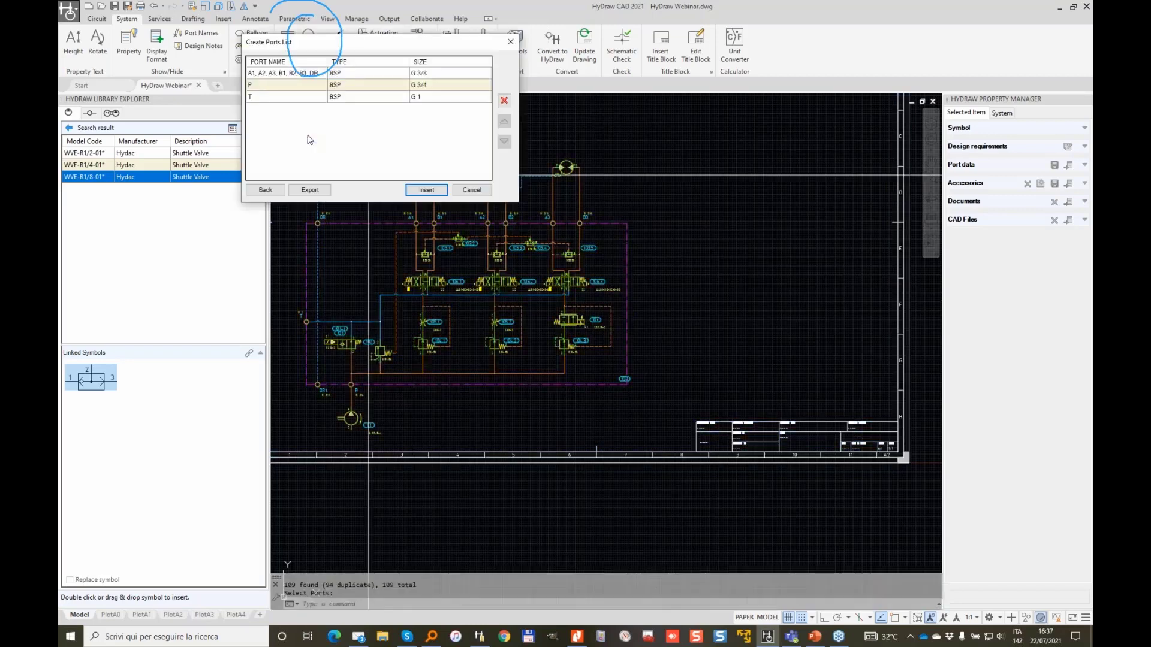
click(427, 189)
Place the ports list table in the empty sheet area above the schematic, near the frame's upper-left corner.
middle_drag(436, 211, 654, 295)
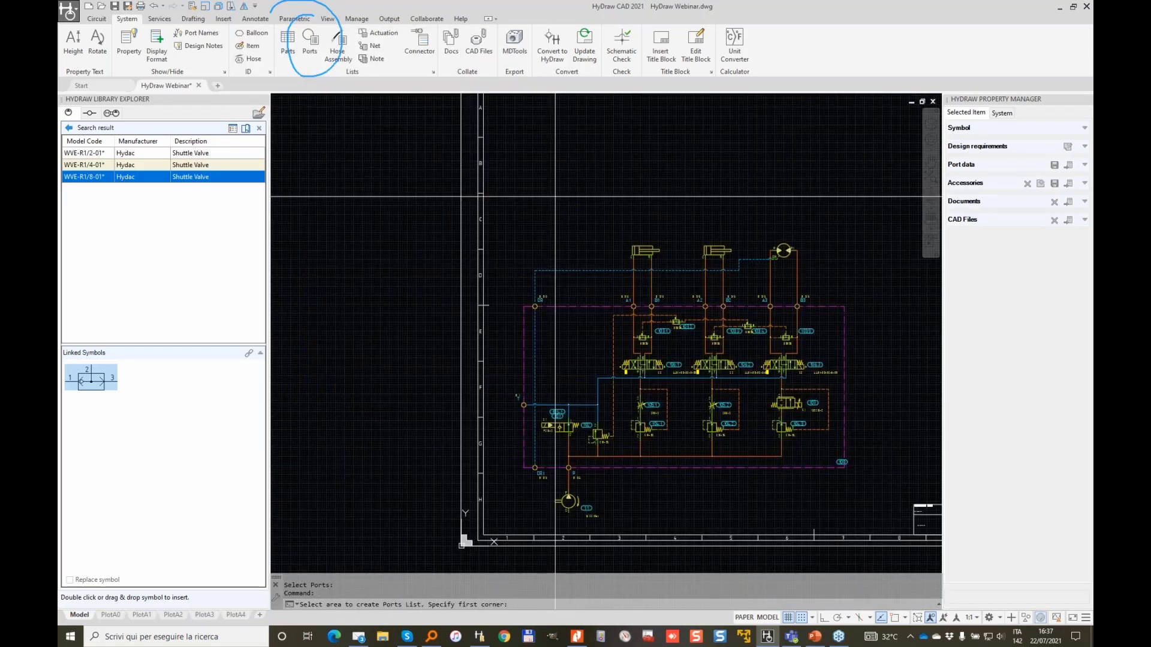
click(518, 161)
click(770, 232)
scroll(559, 166, up, 5)
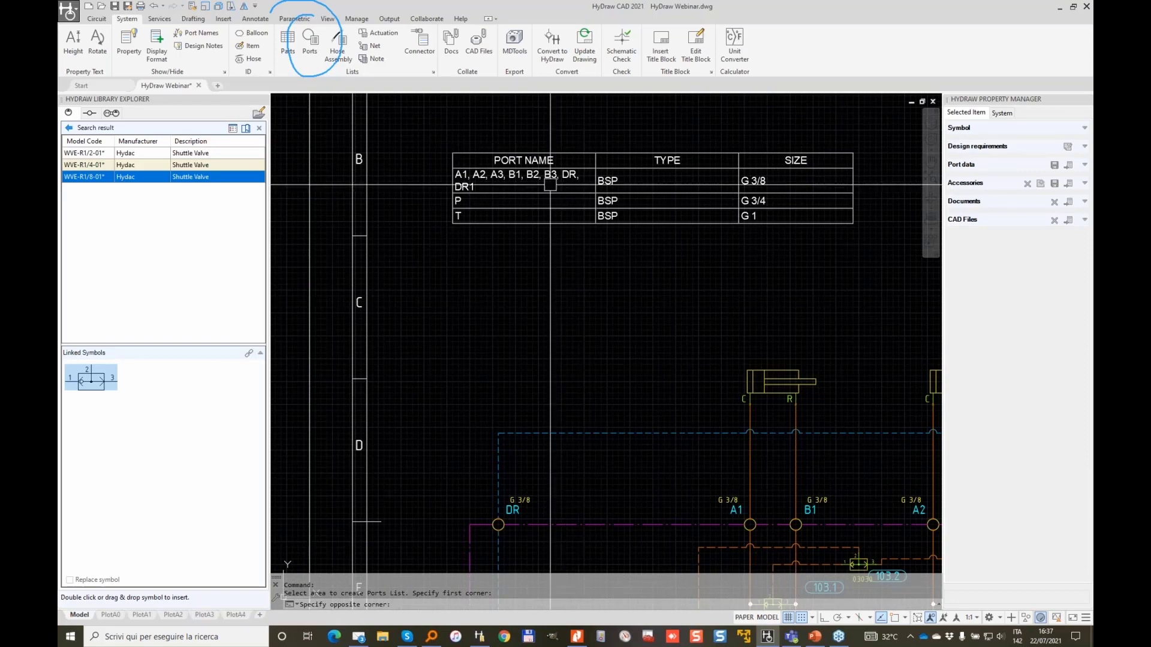
key(Escape)
scroll(619, 310, down, 3)
scroll(620, 310, down, 2)
scroll(553, 311, up, 2)
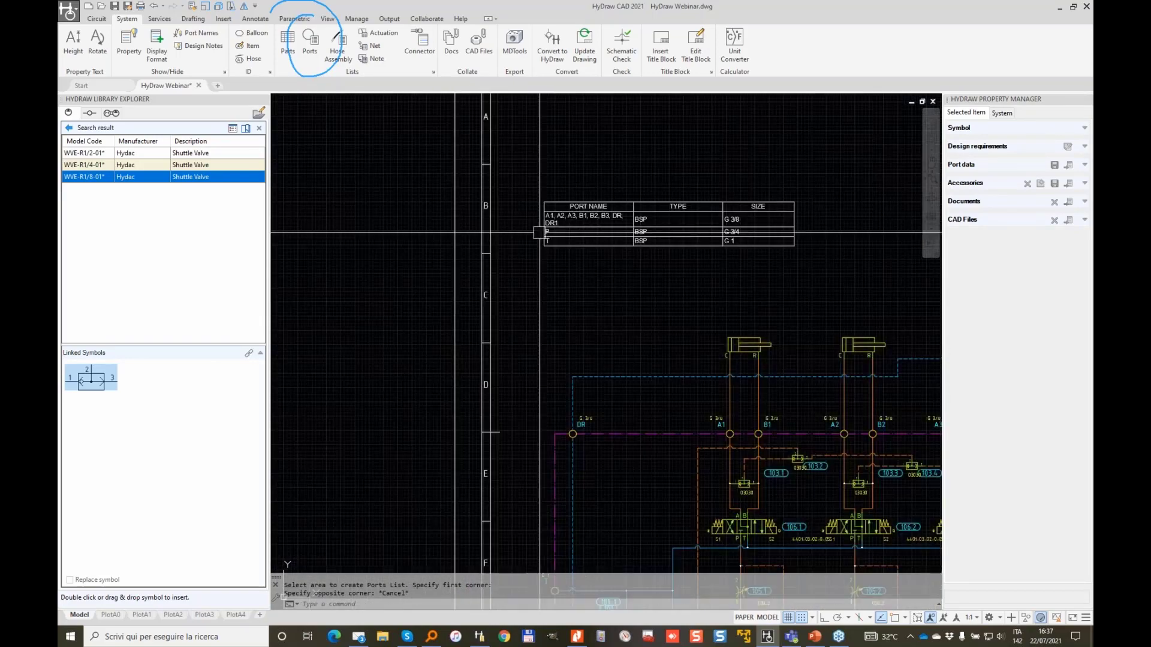
Examine the port type options in the configuration of external port P and leave without applying changes.
middle_drag(643, 260, 648, 291)
scroll(575, 576, up, 4)
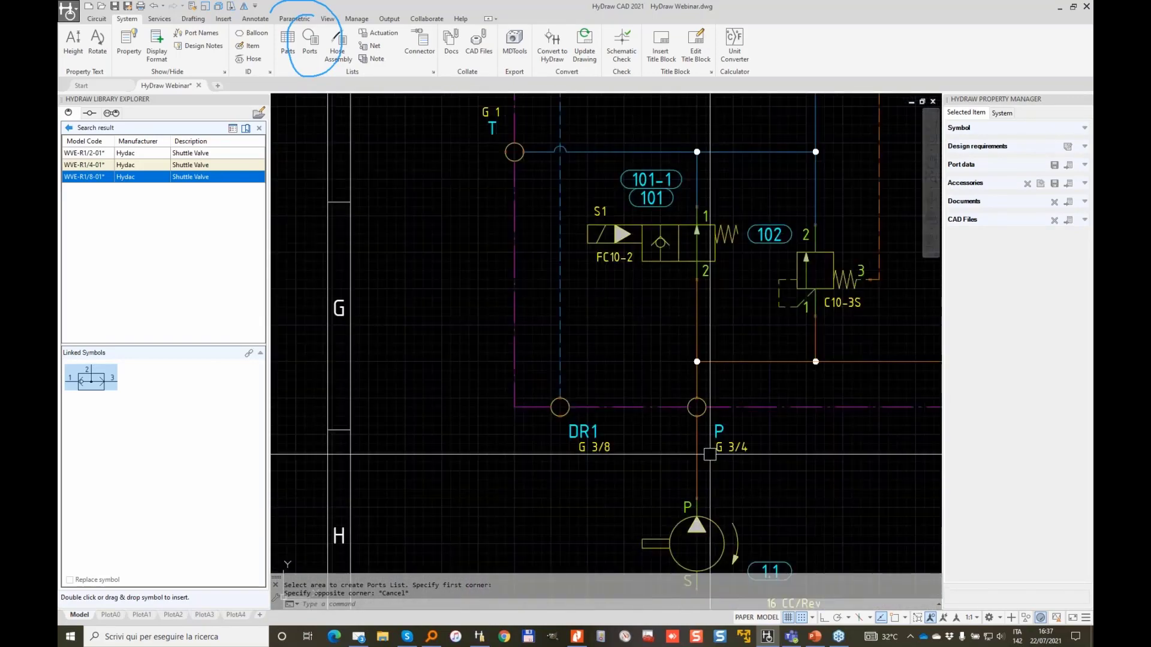
click(696, 407)
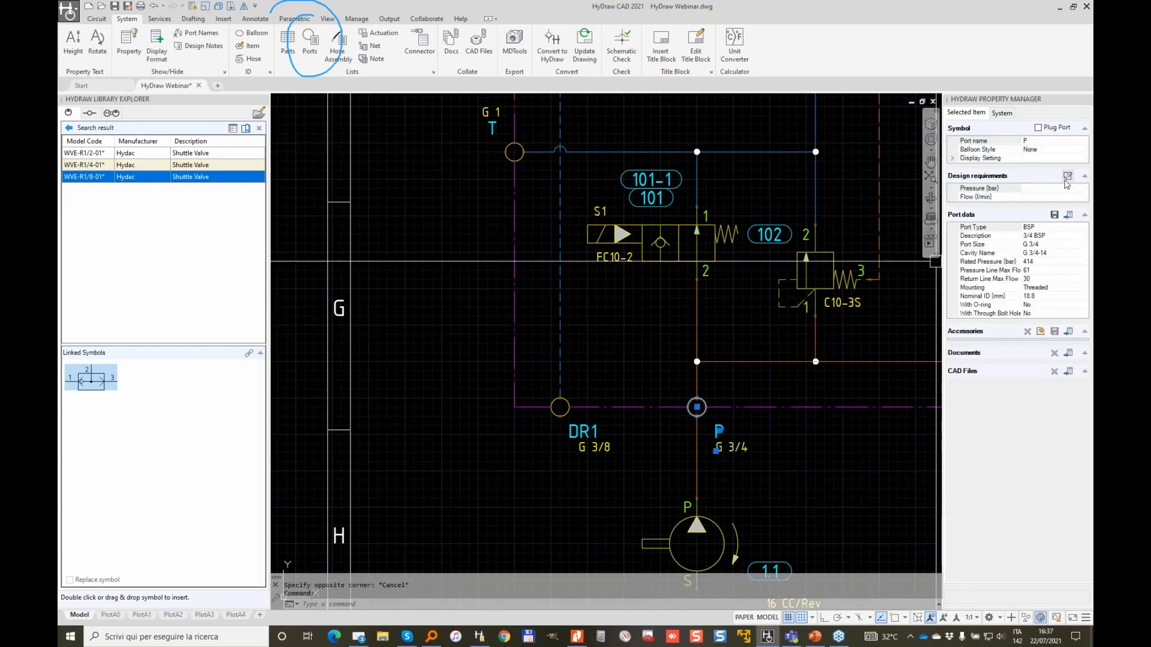
click(1070, 215)
click(681, 314)
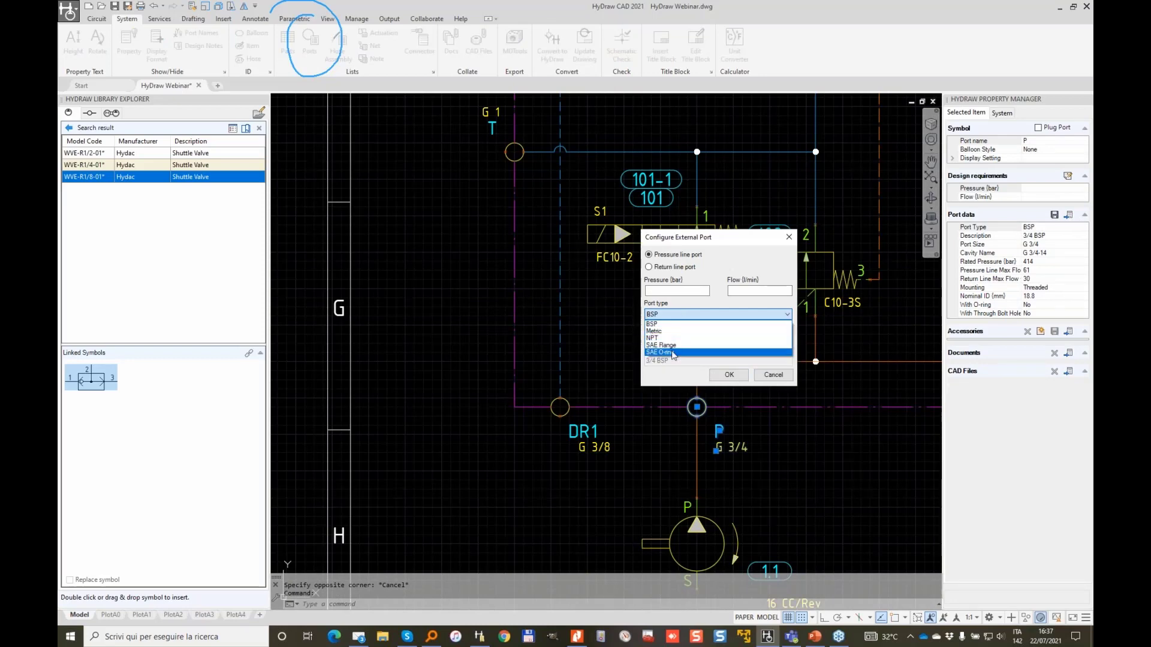
click(665, 324)
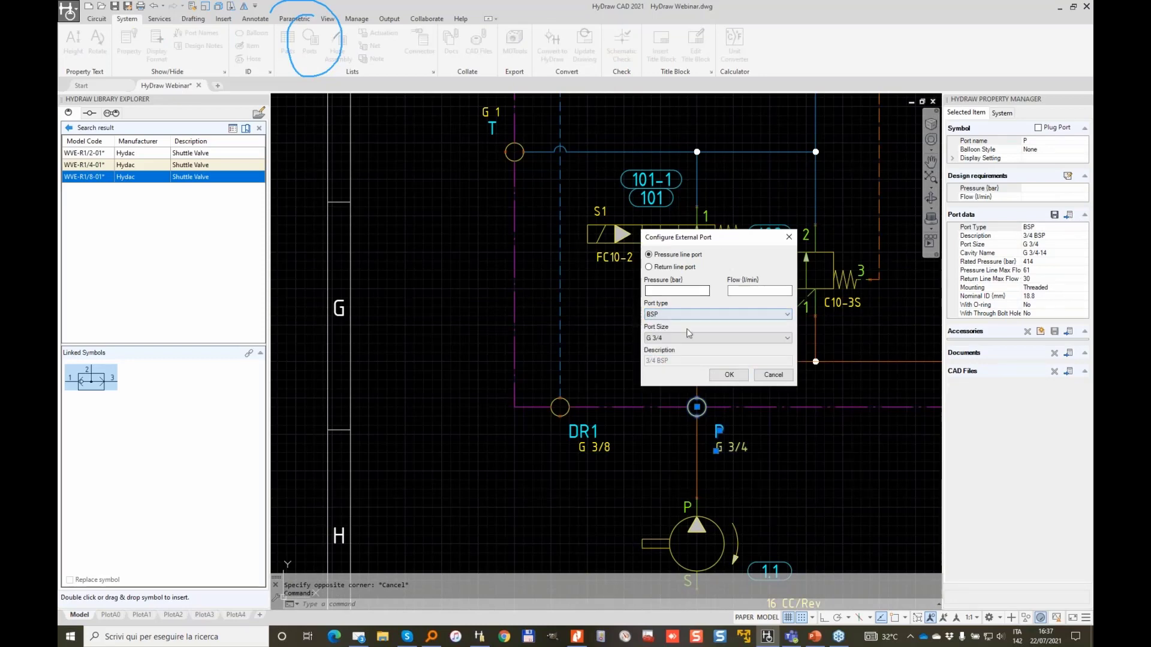
click(772, 376)
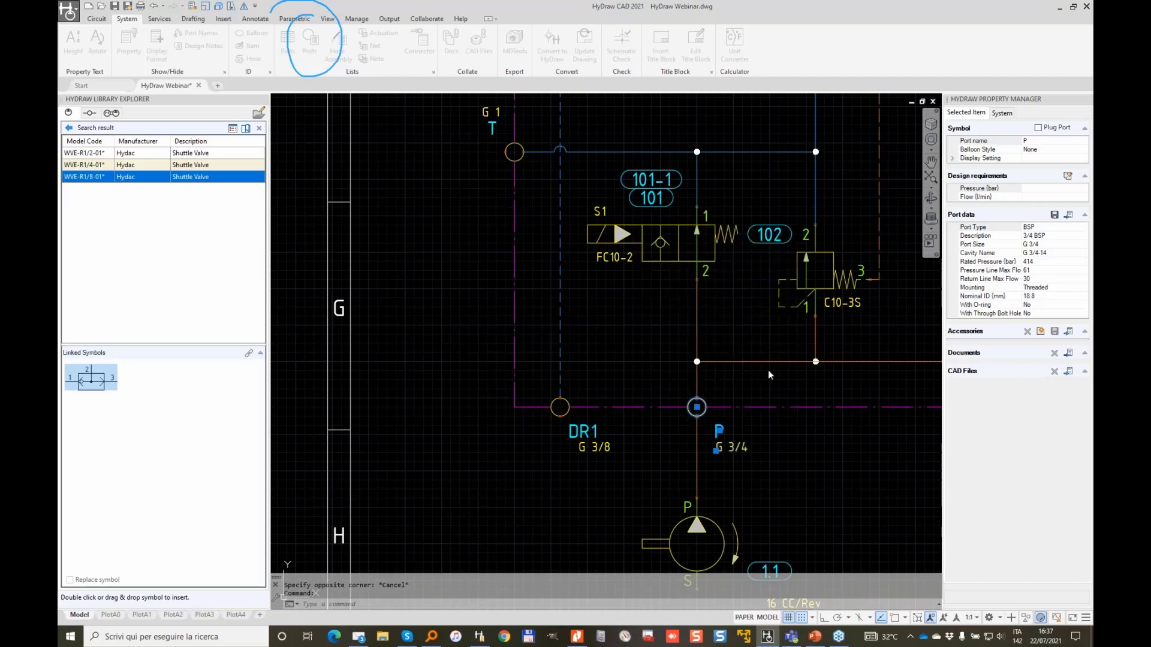
scroll(641, 326, down, 8)
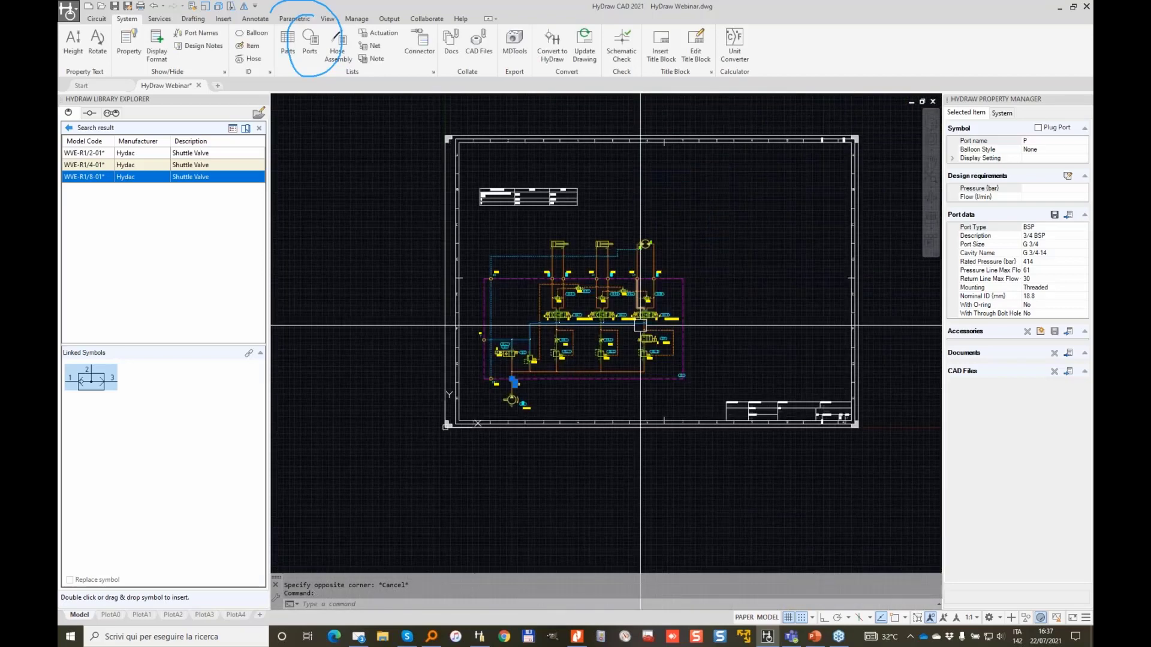
key(Escape)
scroll(640, 326, up, 5)
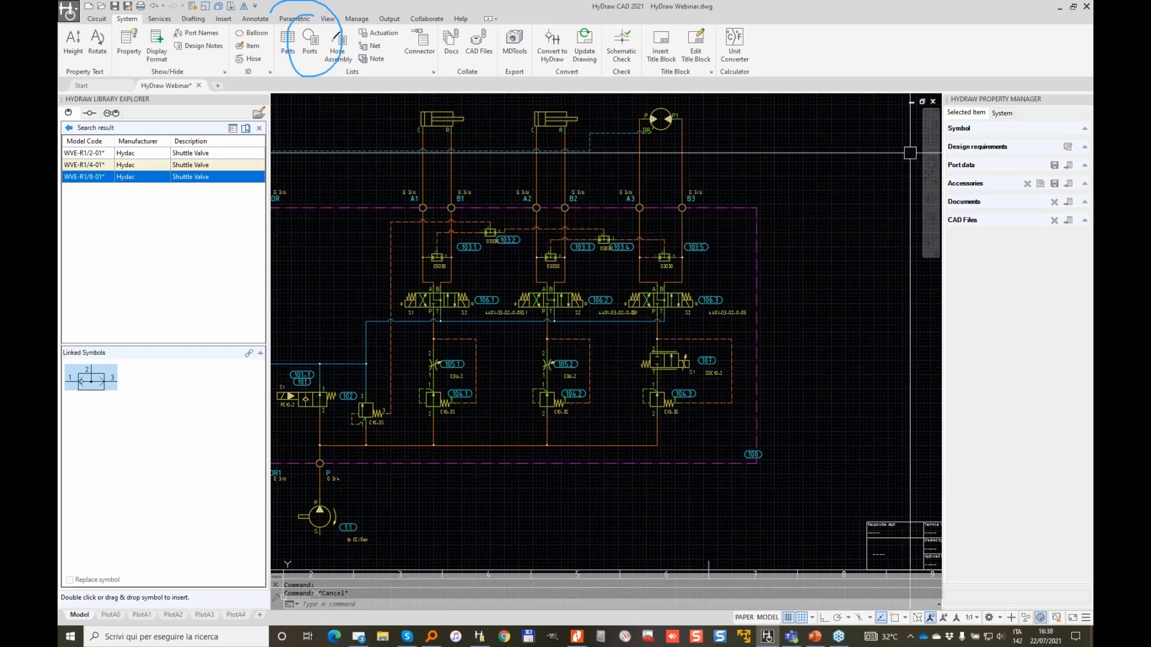
key(Escape)
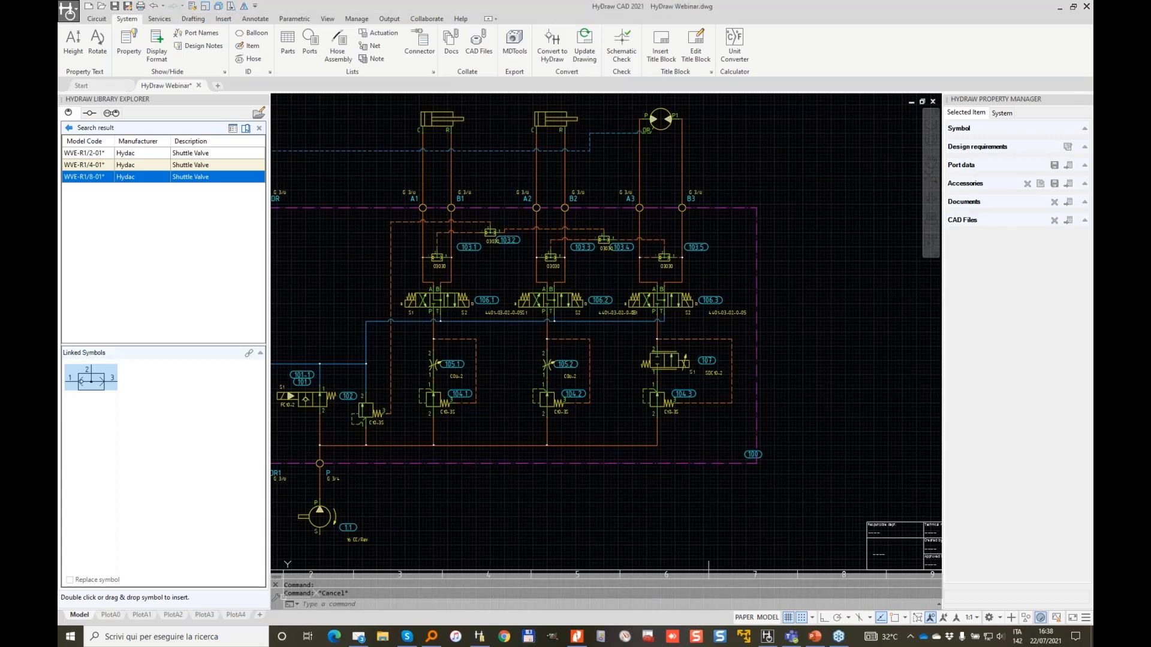
text(YO)
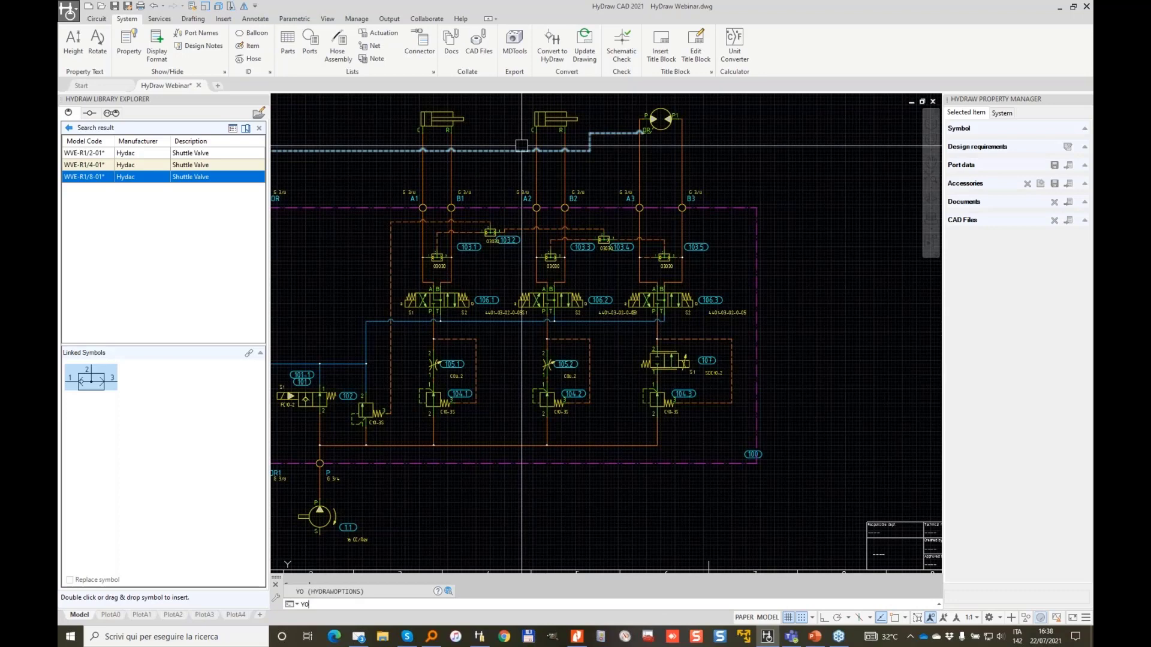
key(Escape)
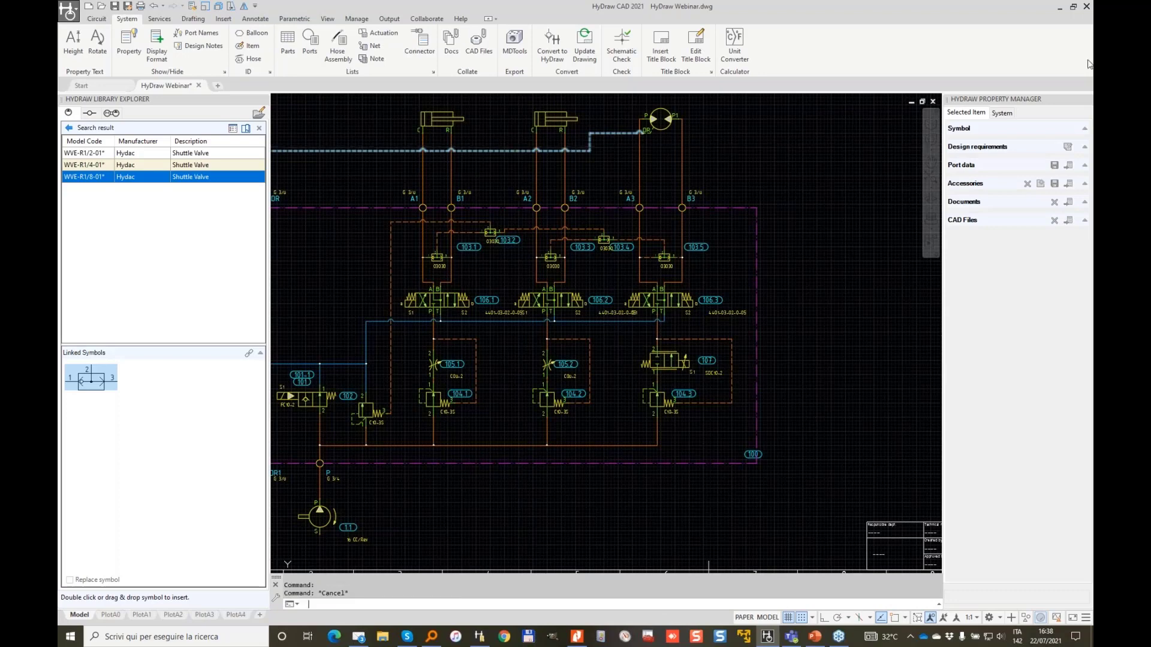
Open the HyDraw options and examine the Excel file path and search criterion in the application settings for updating from Excel.
text(YO)
key(Return)
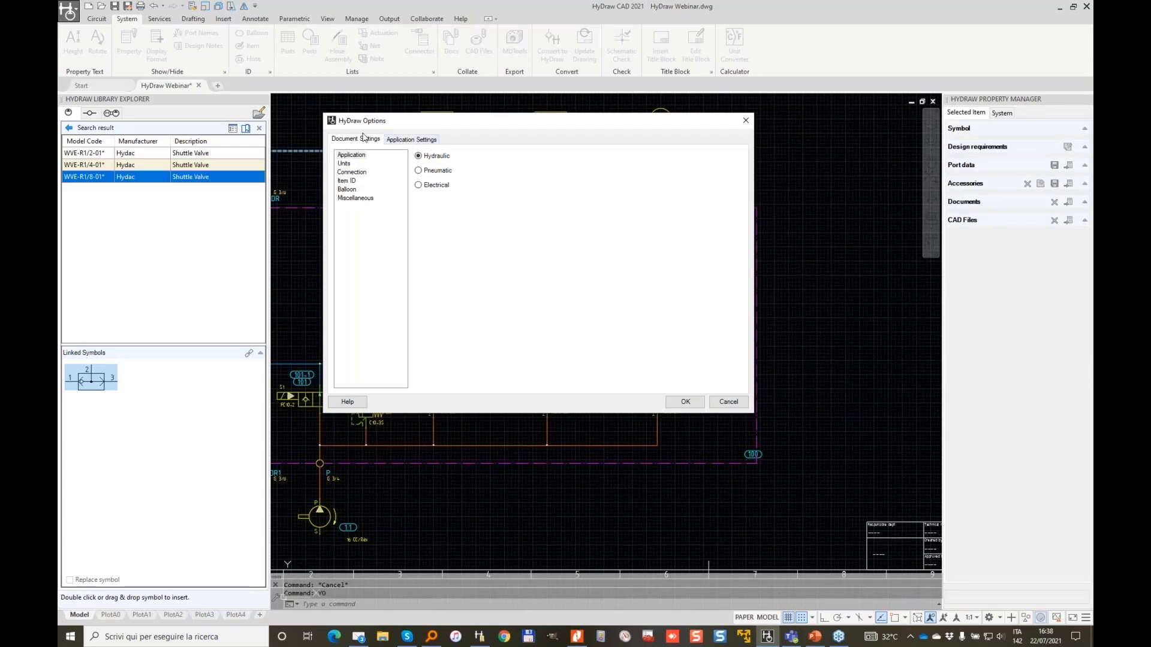
click(423, 141)
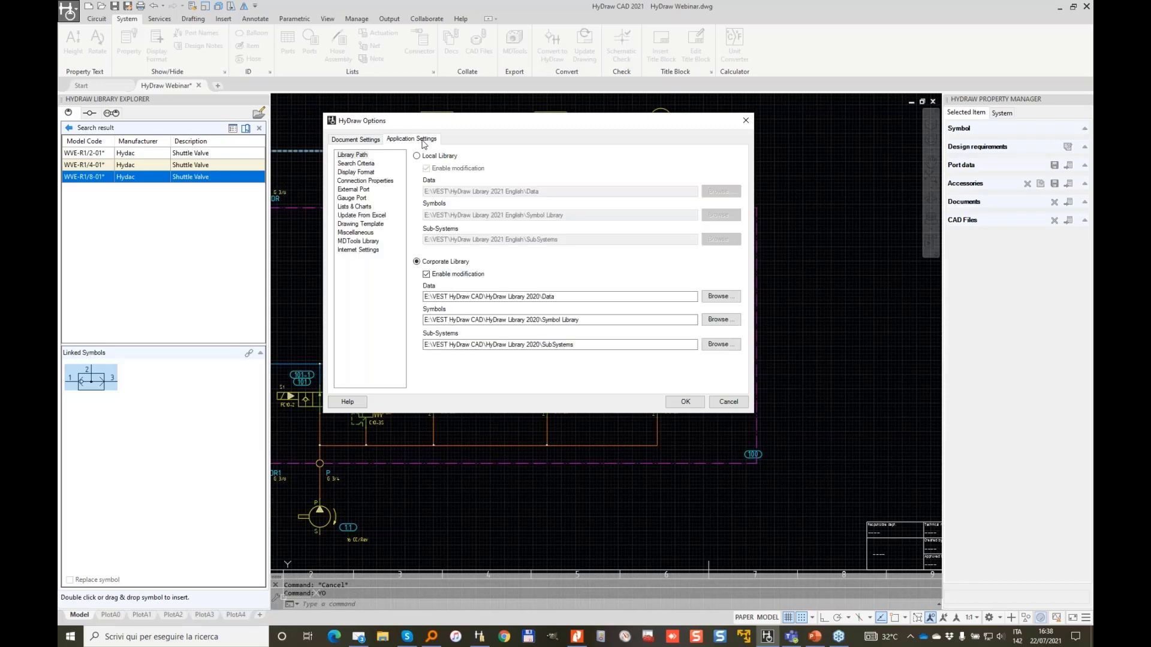
click(378, 216)
click(377, 224)
click(376, 215)
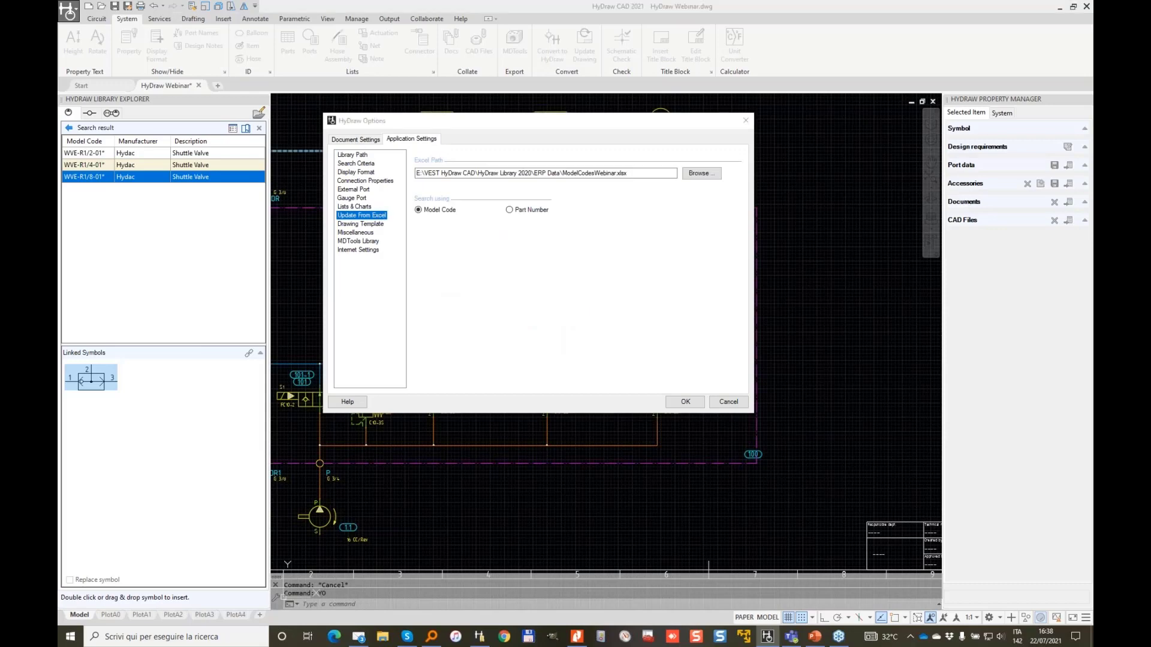
mouse_move(426, 151)
mouse_down()
mouse_move(403, 233)
mouse_move(763, 194)
mouse_move(429, 138)
mouse_move(409, 147)
mouse_up()
drag(411, 187, 680, 188)
drag(413, 224, 606, 222)
drag(603, 178, 553, 181)
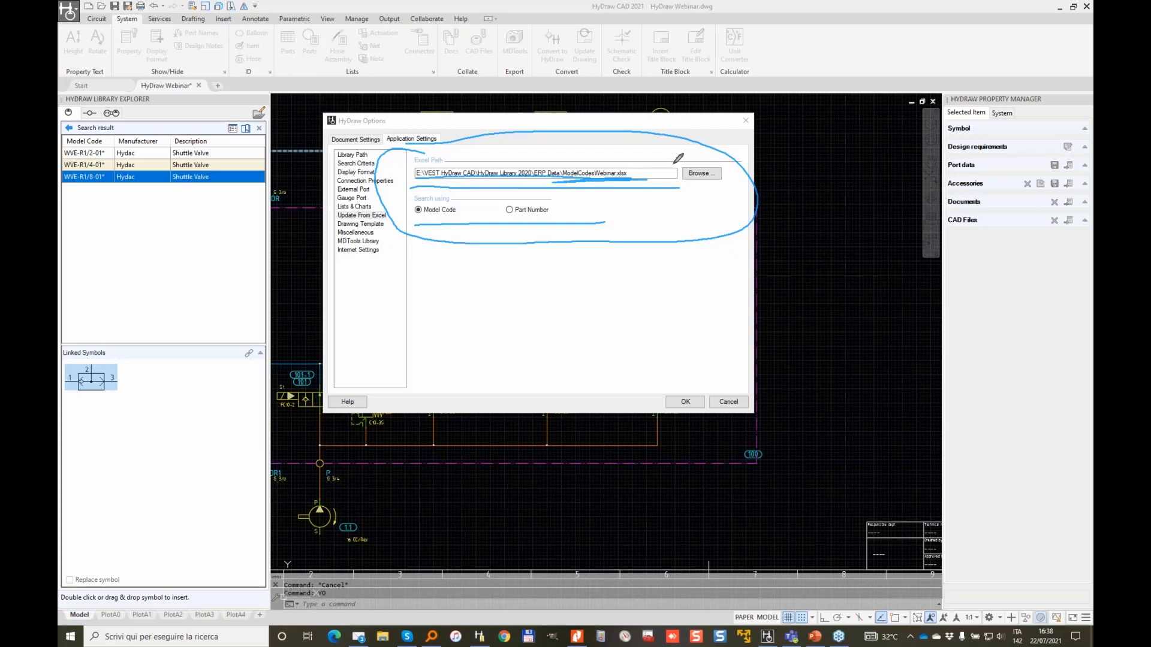
mouse_move(573, 153)
mouse_down()
mouse_move(638, 161)
mouse_move(557, 165)
mouse_up()
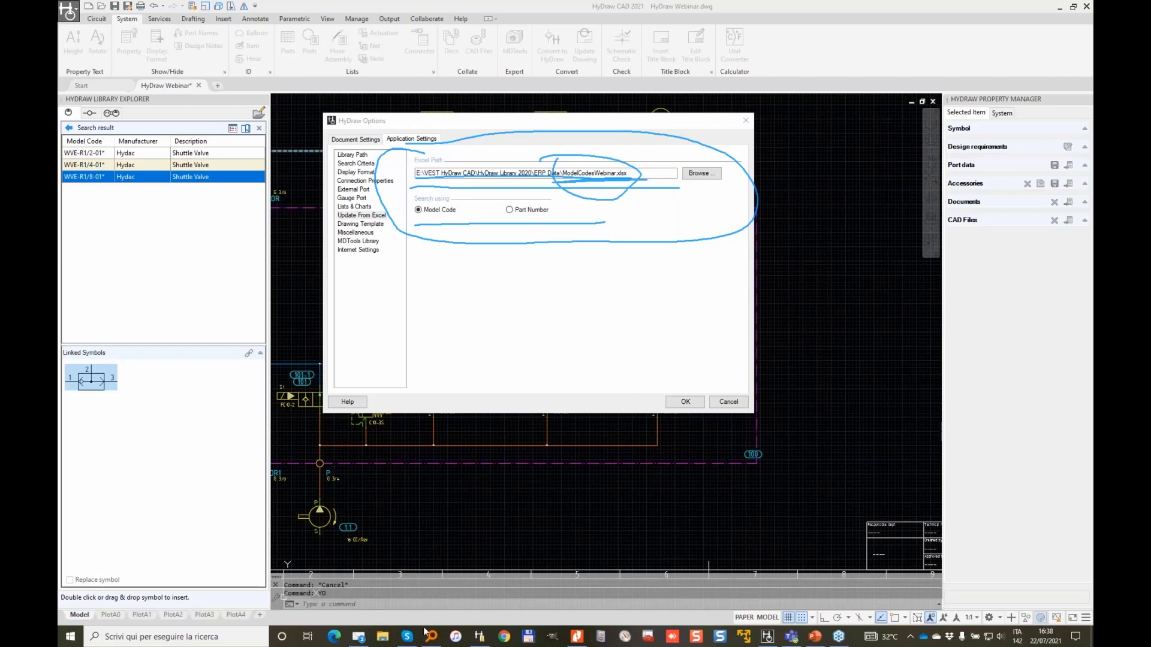
Switch to File Explorer and open the folder that contains the recent file ModelCodesWebinar.xlsx.
click(382, 637)
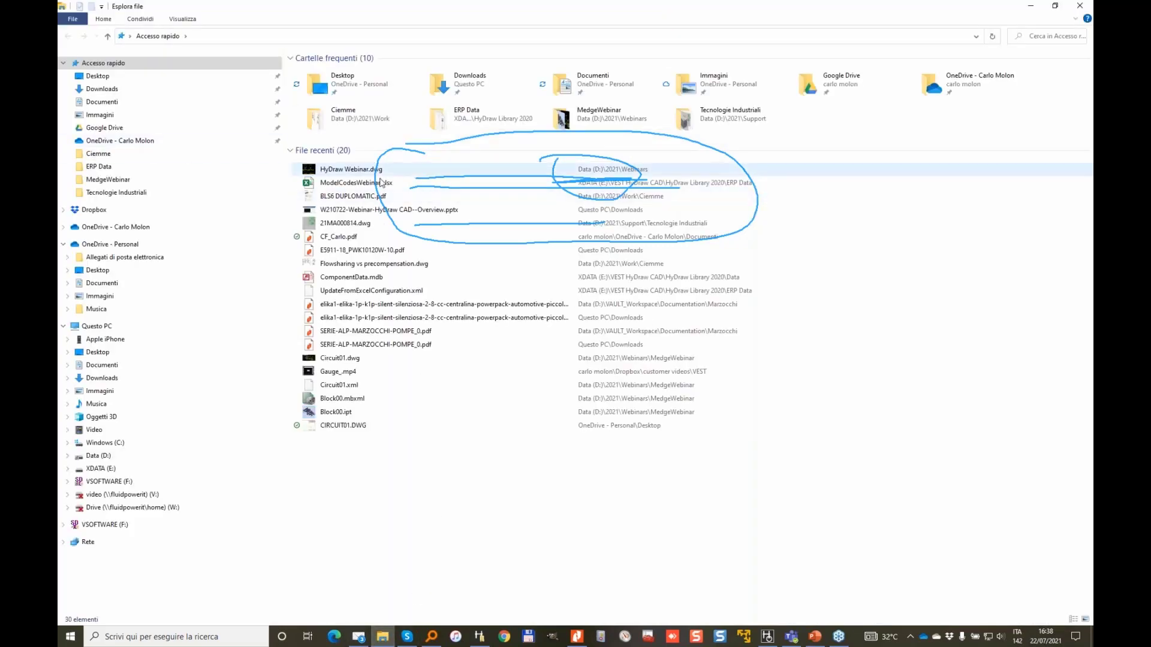
right_click(362, 184)
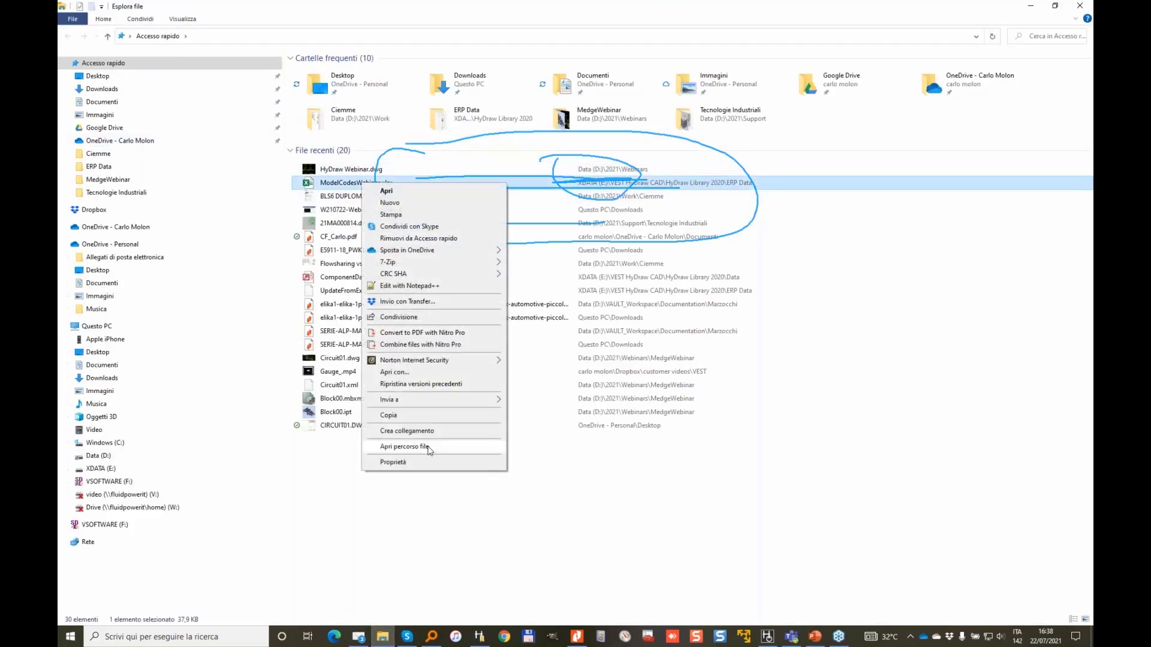
click(429, 447)
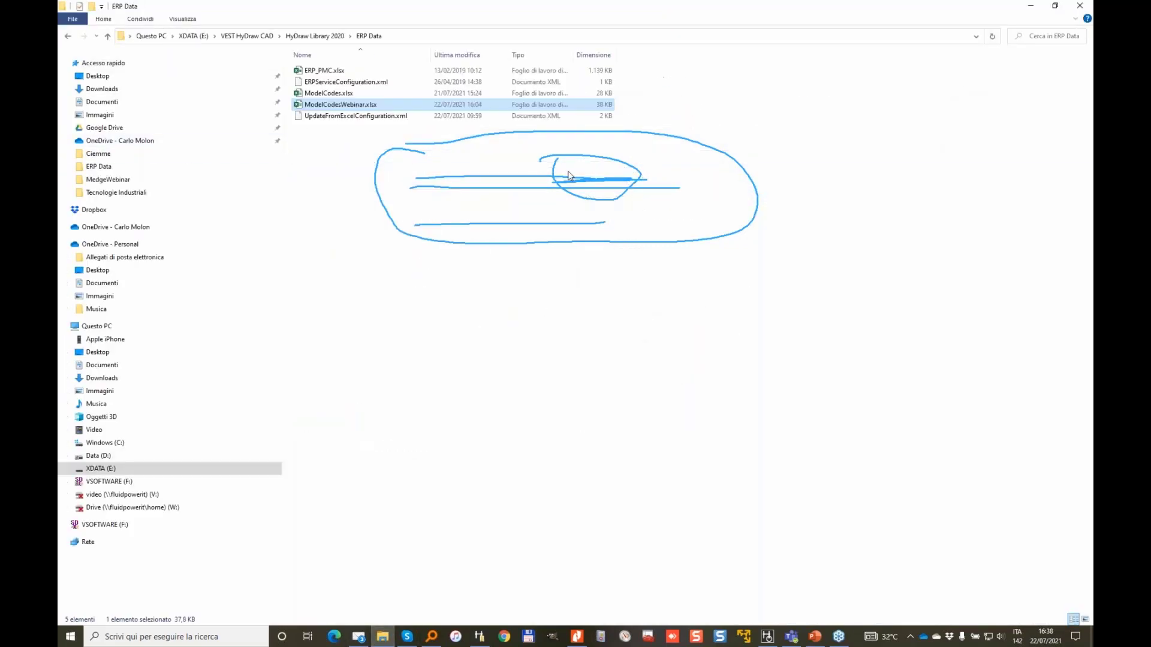
click(854, 188)
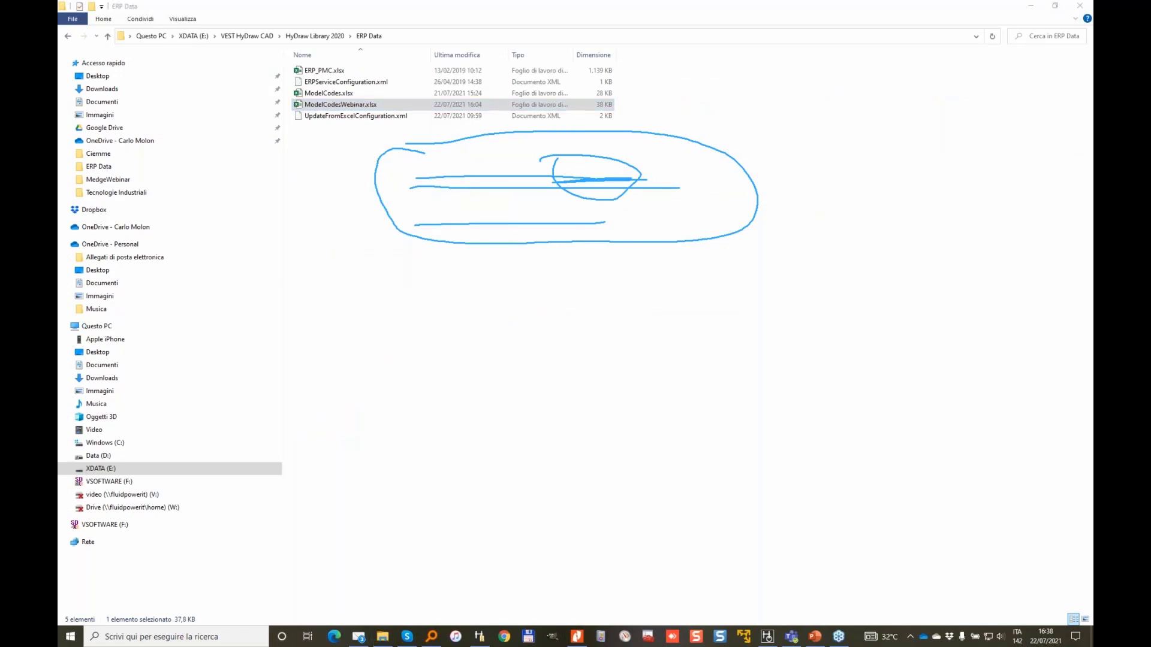
click(1060, 207)
click(432, 148)
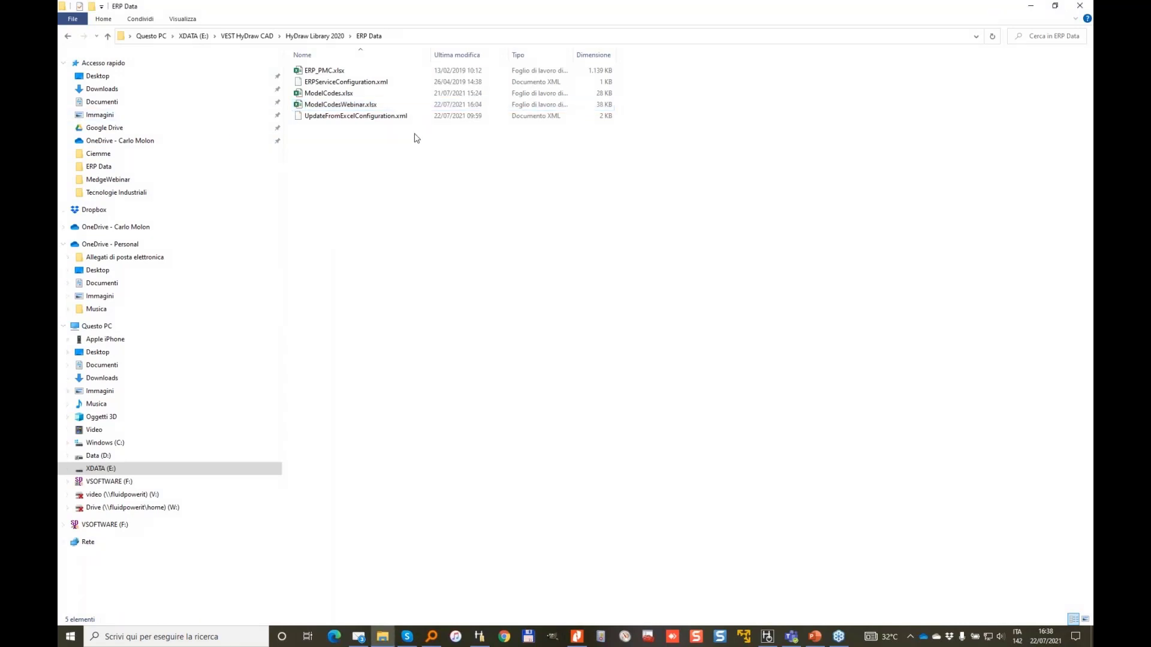
Examine the configuration XML files and the ModelCodesWebinar.xlsx workbook in the ERP Data folder, and return to the HyDraw options.
click(317, 86)
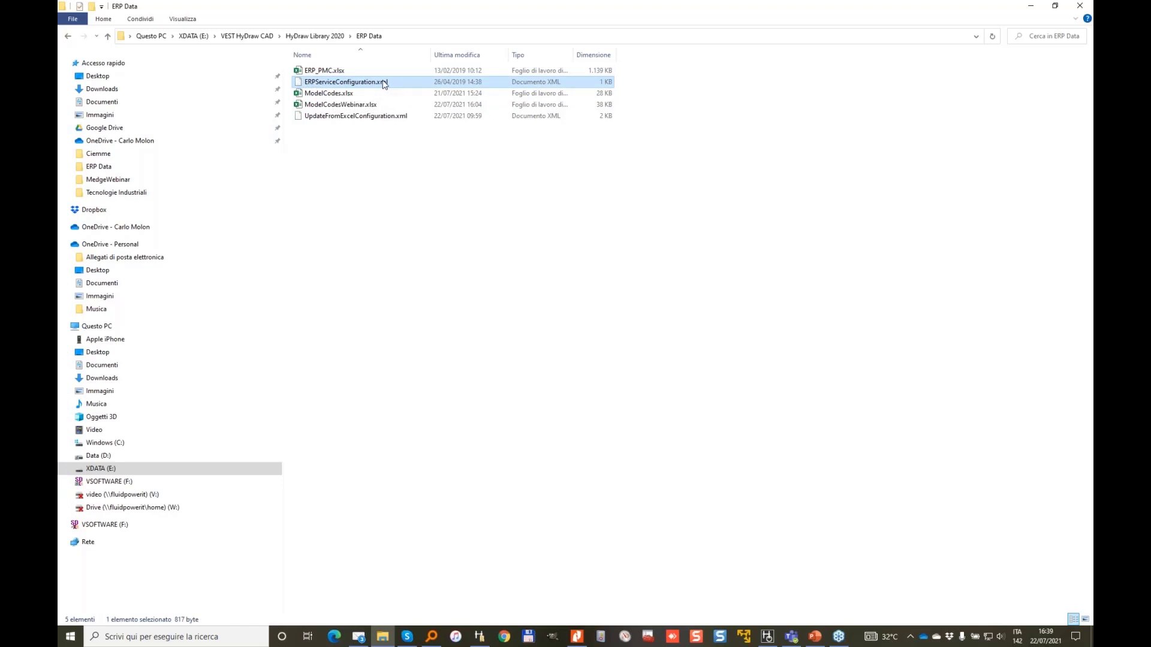
click(297, 117)
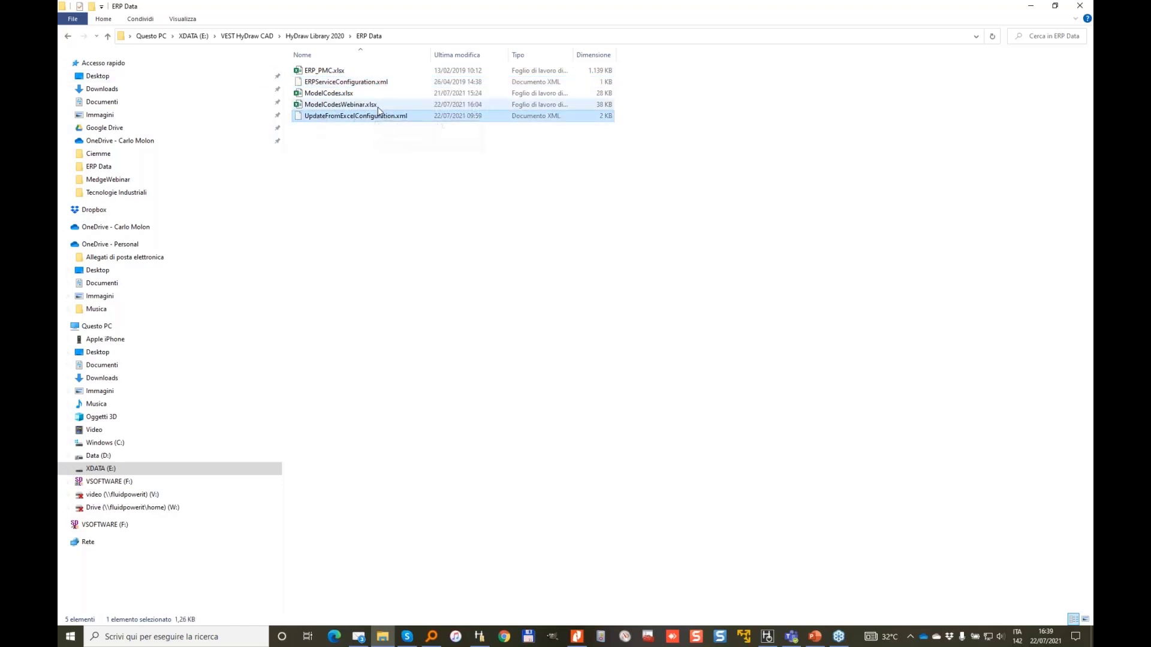
click(434, 155)
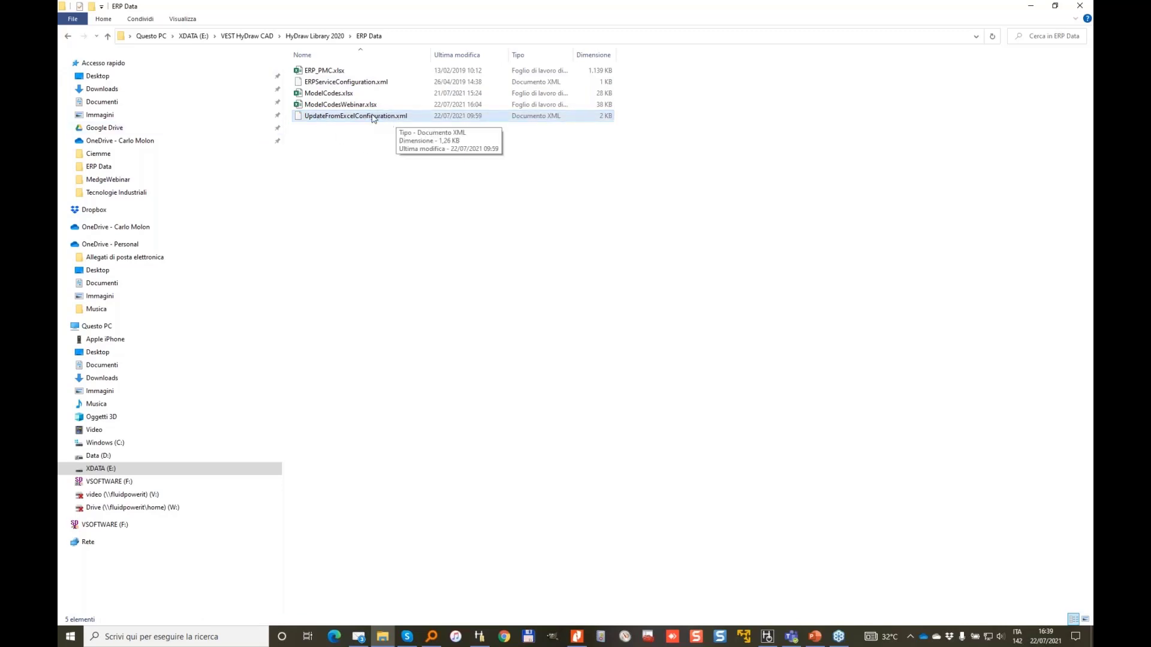
click(338, 107)
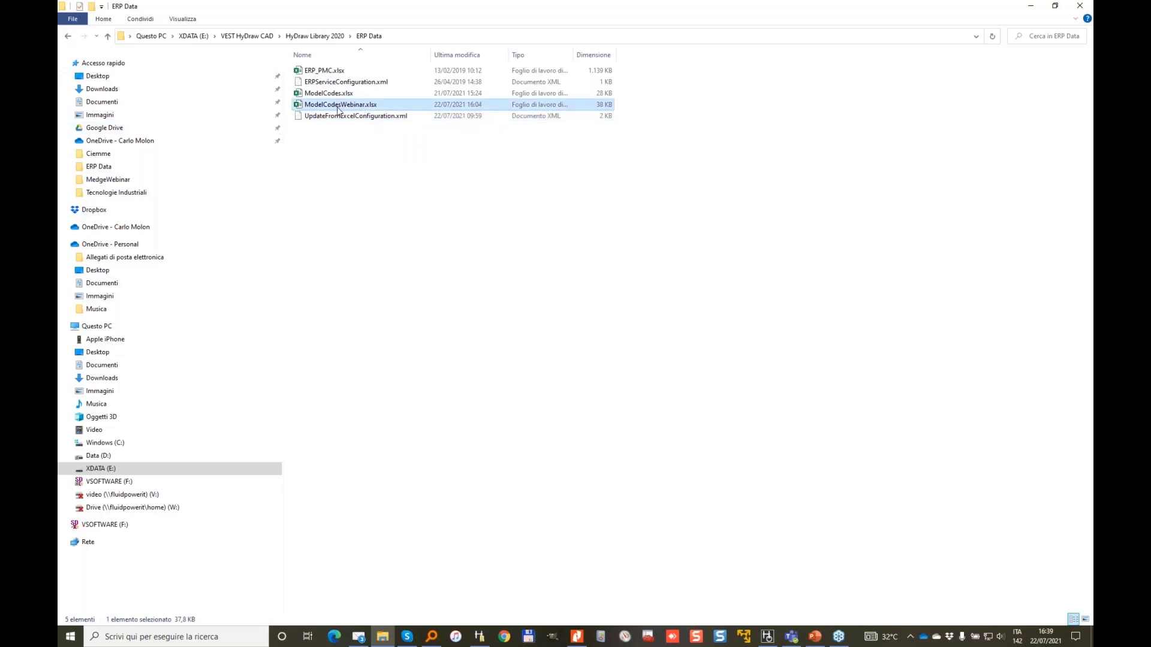
click(308, 116)
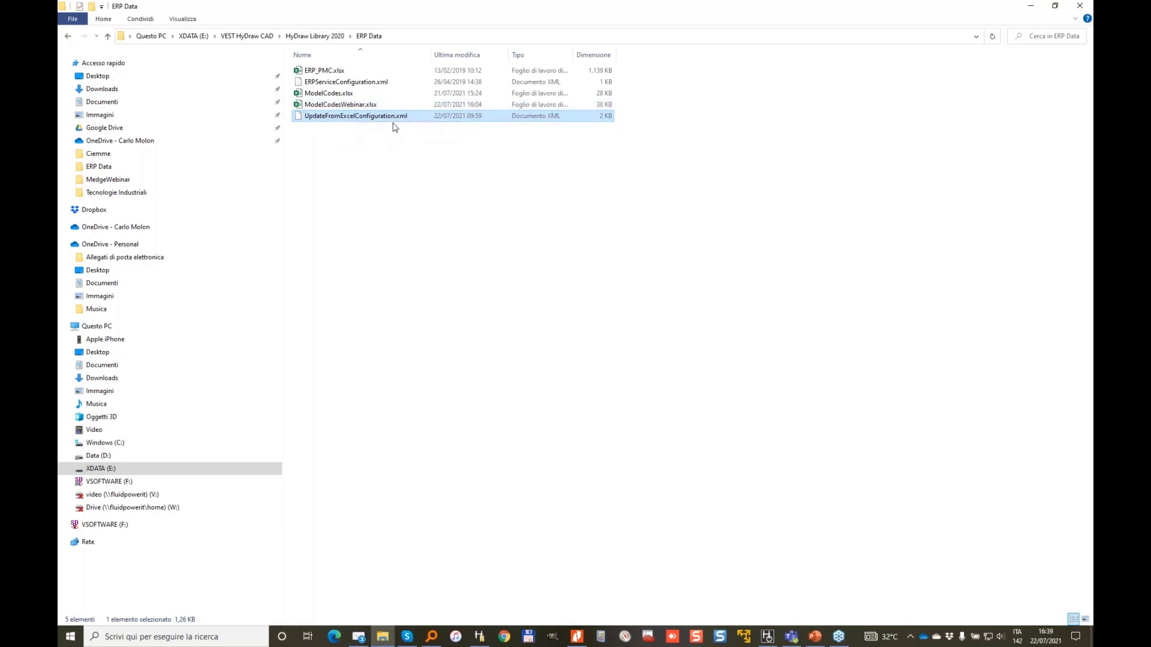
click(1032, 7)
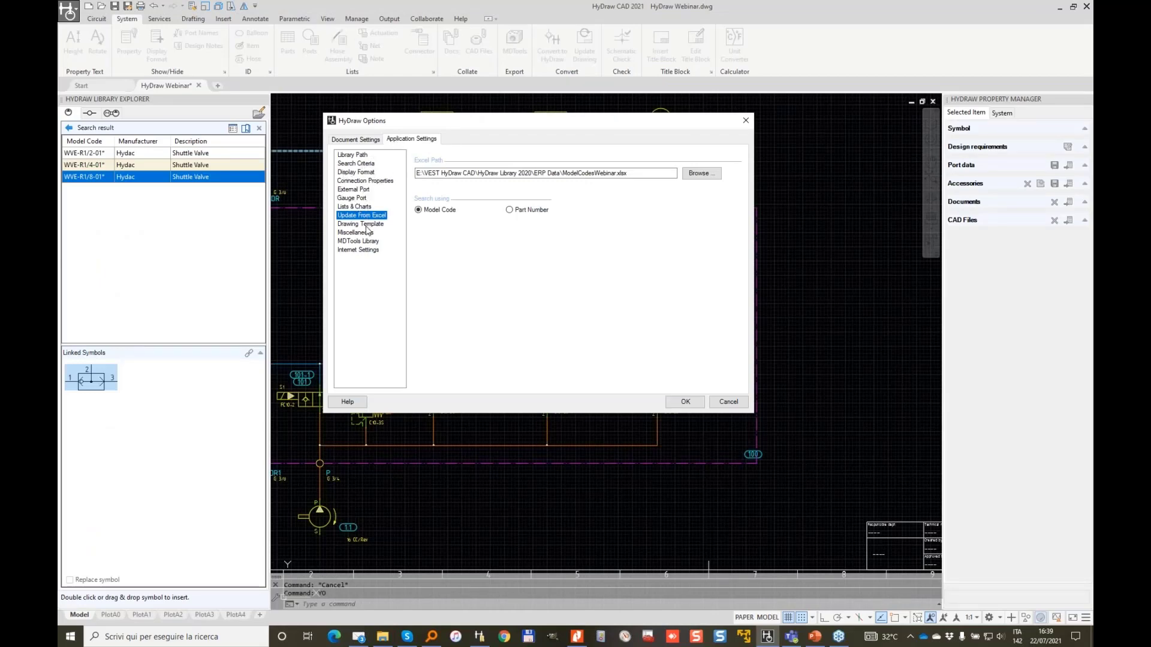
Create a new parts list format named HyDraw IT-EN in the lists and charts settings and make it the active one.
click(361, 205)
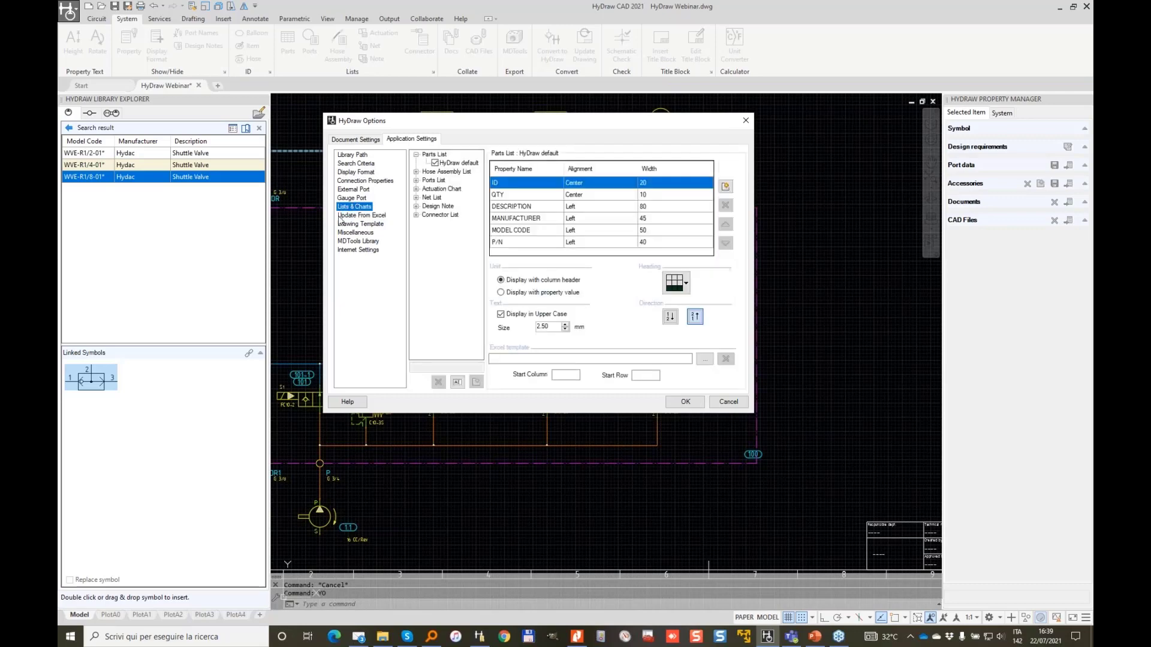
click(444, 154)
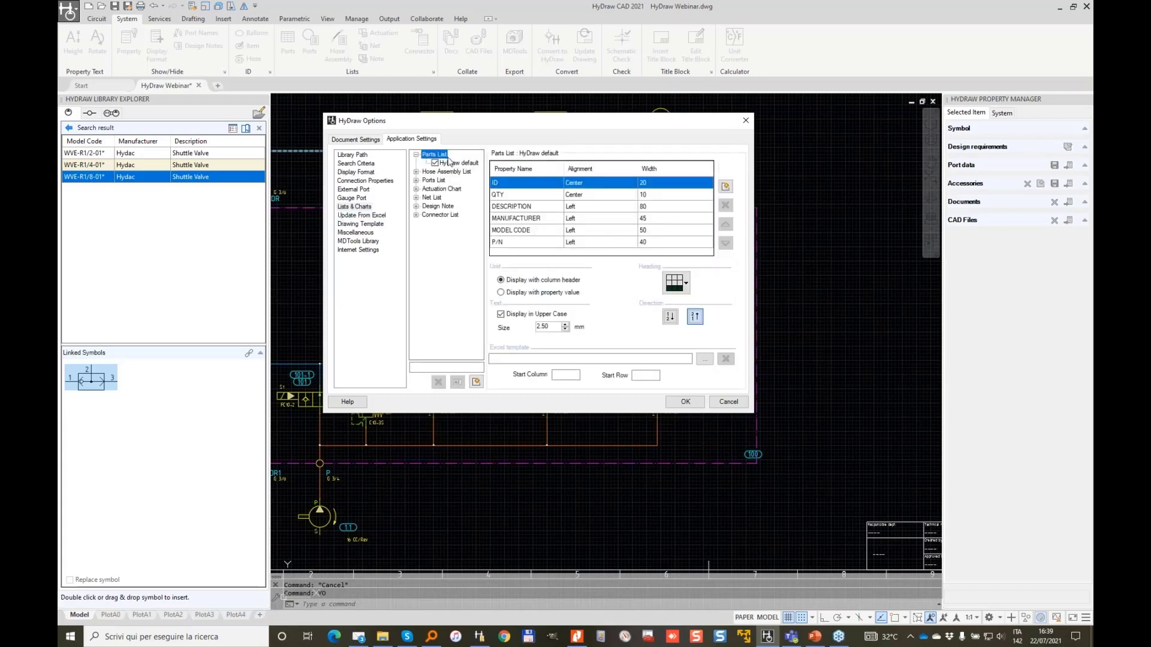
click(460, 366)
text(hY)
key(BackSpace)
text(HyDraw IT-EN)
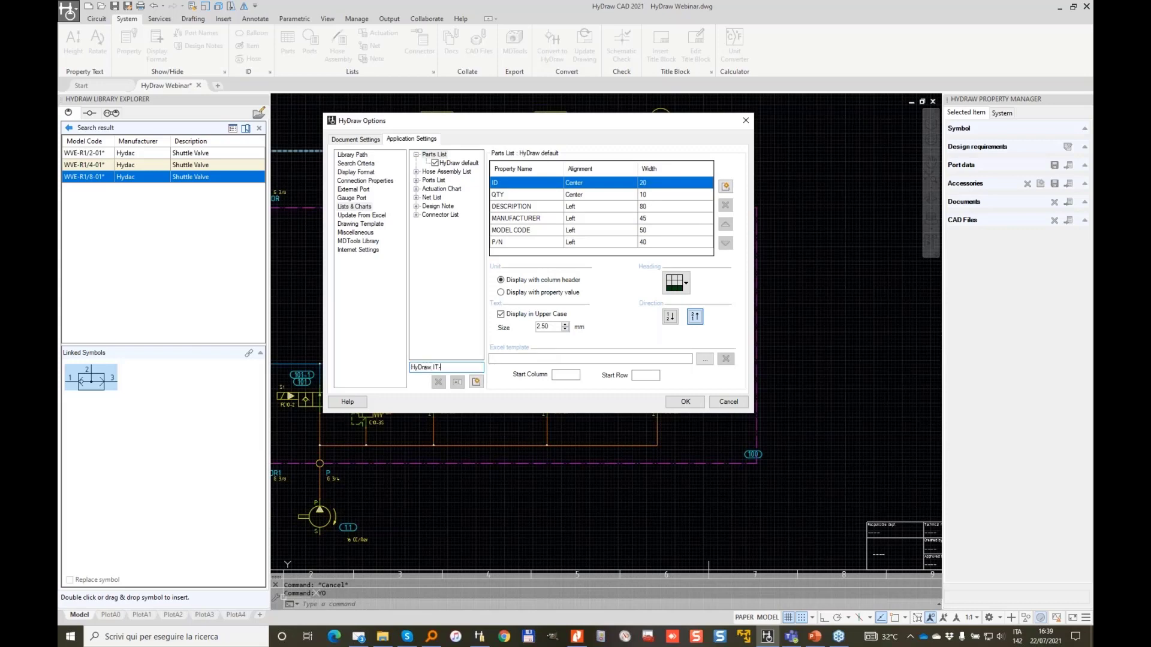
click(476, 382)
click(435, 172)
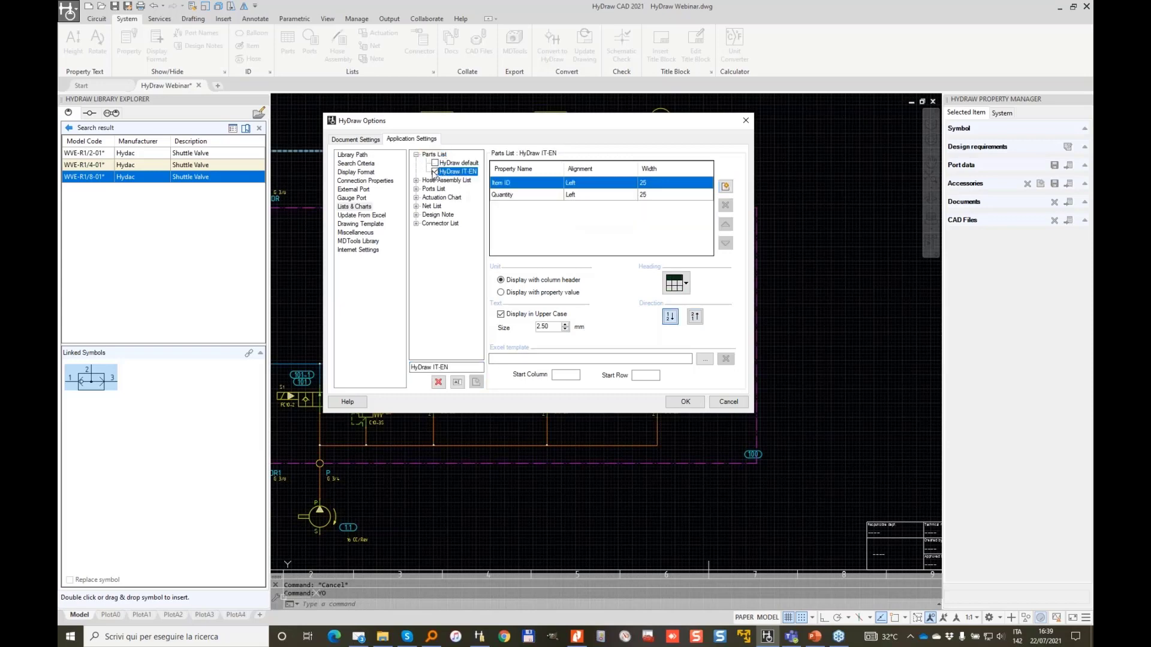
Rename the Item ID column to ID with width 15, rename the Quantity column to QTY and reduce its width.
click(528, 183)
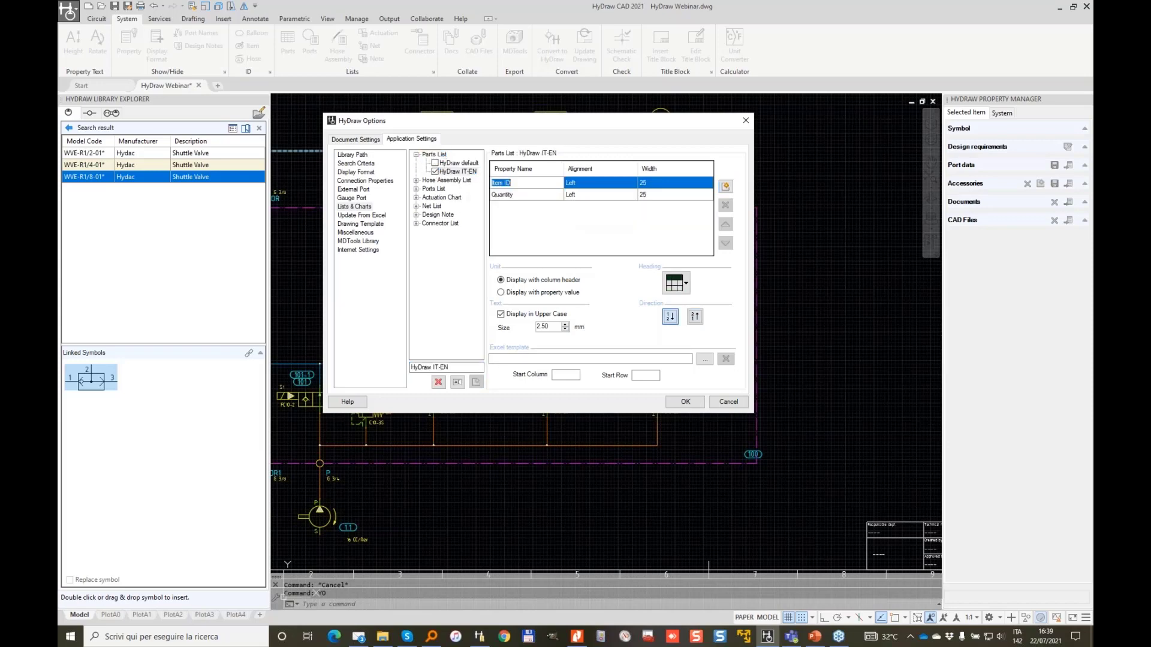
text(ID)
click(666, 183)
text(1)
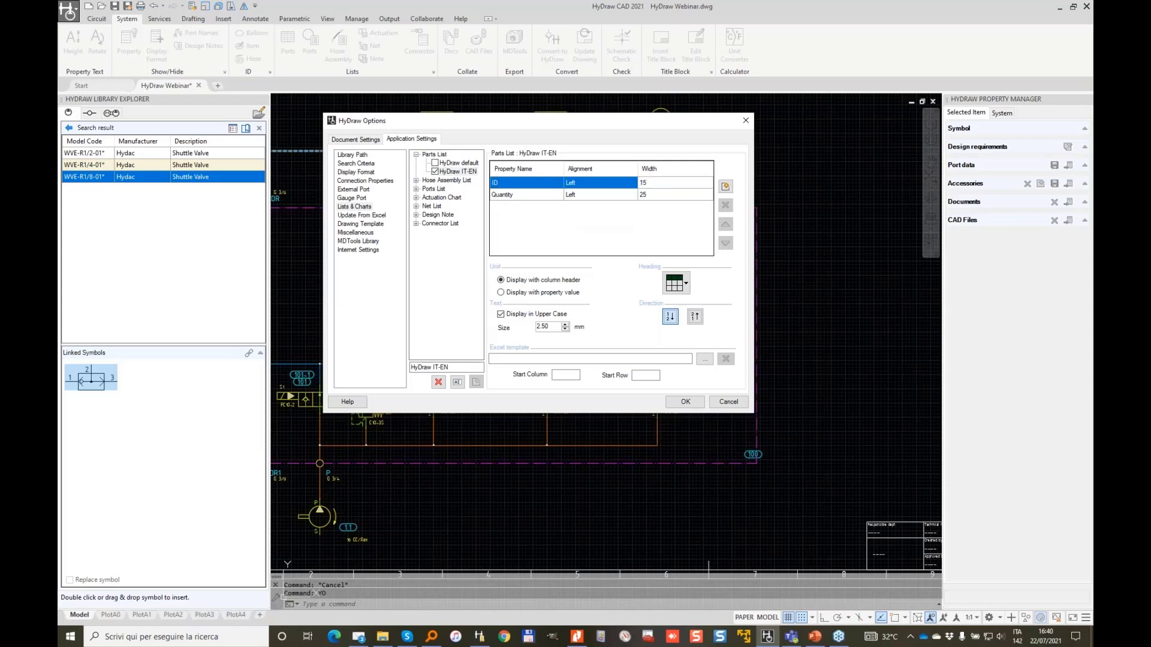
click(536, 195)
text(QTY)
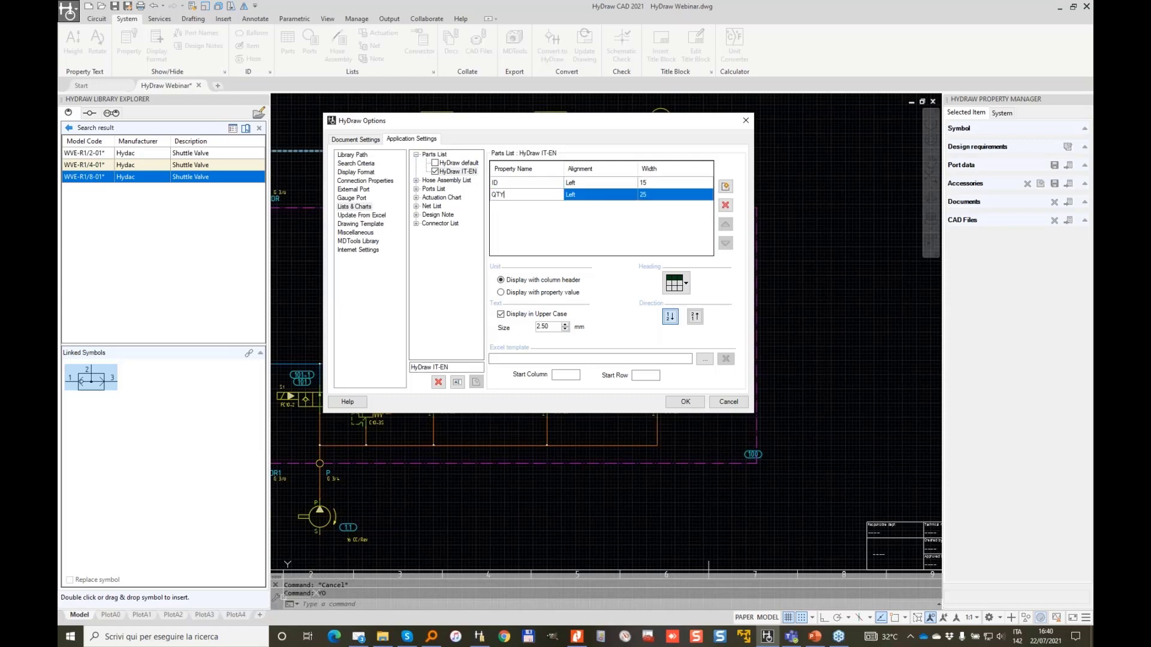
click(672, 195)
text(1)
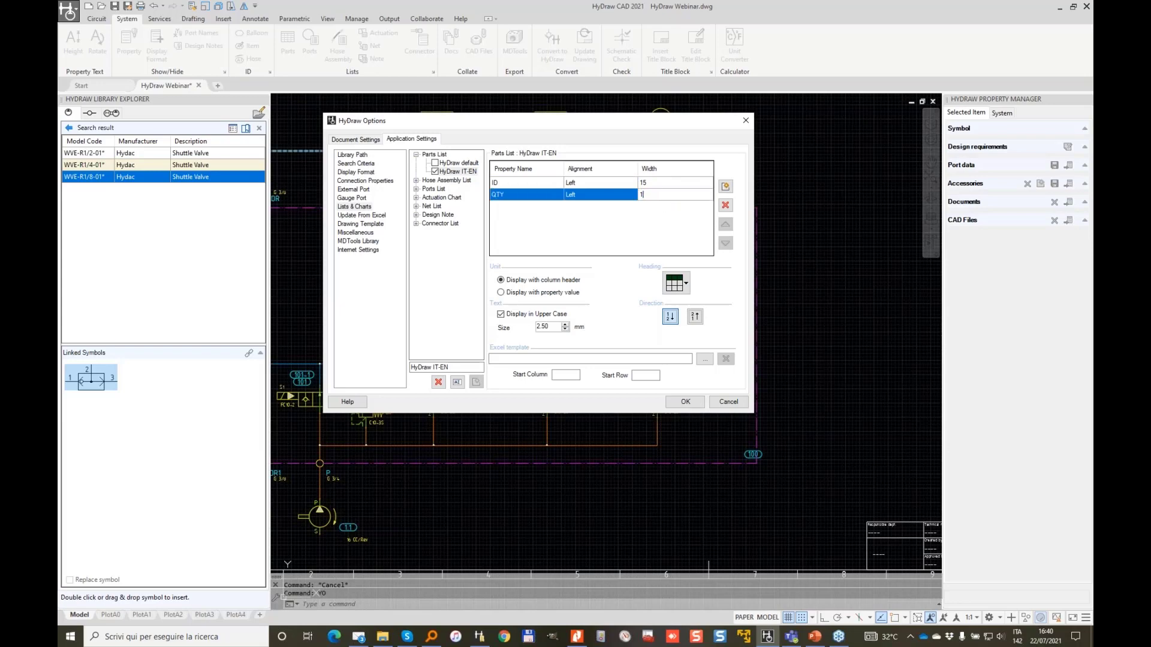
Start adding columns to the HyDraw IT-EN parts list and include the Description and Descrizione model properties.
click(724, 187)
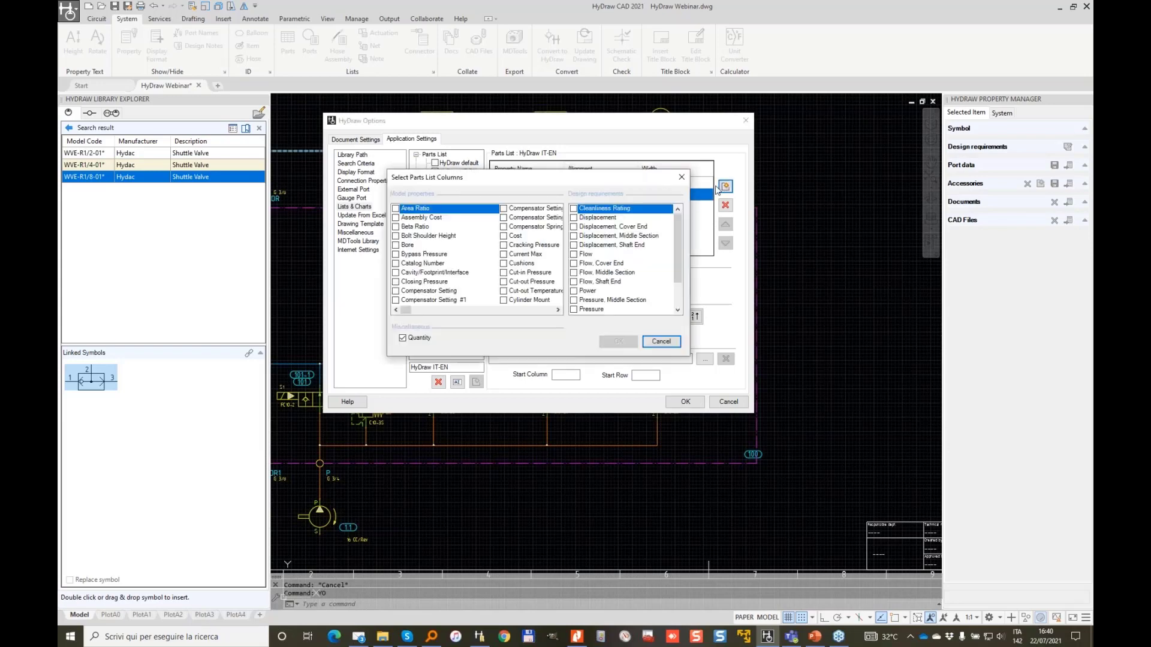
click(489, 310)
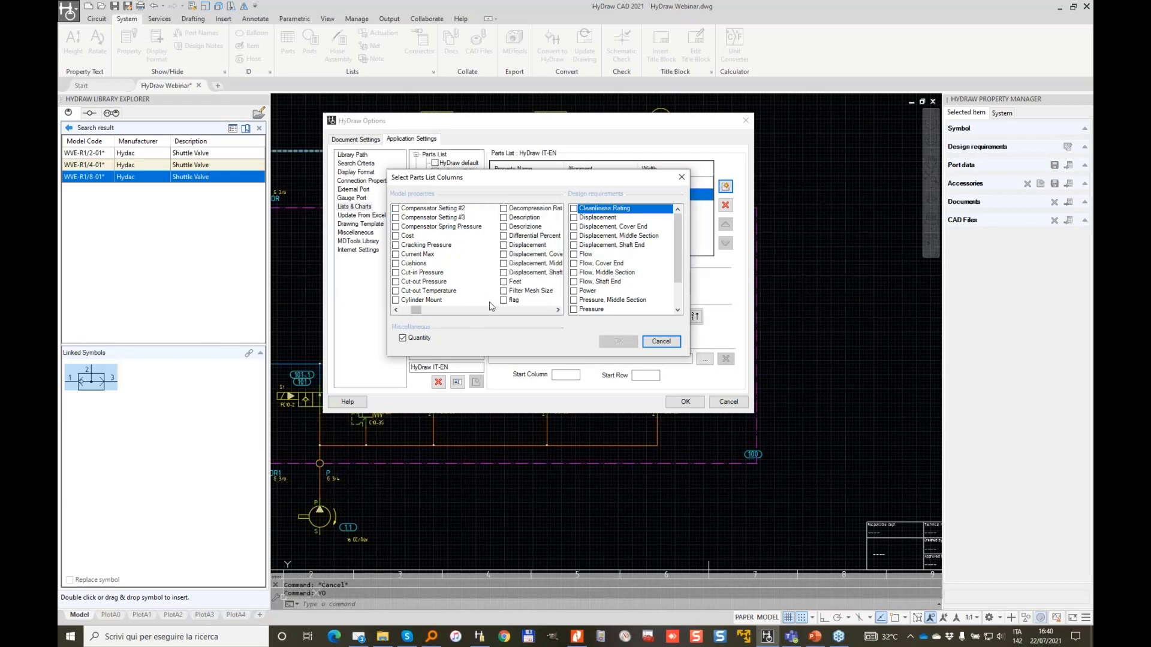
click(504, 219)
click(396, 227)
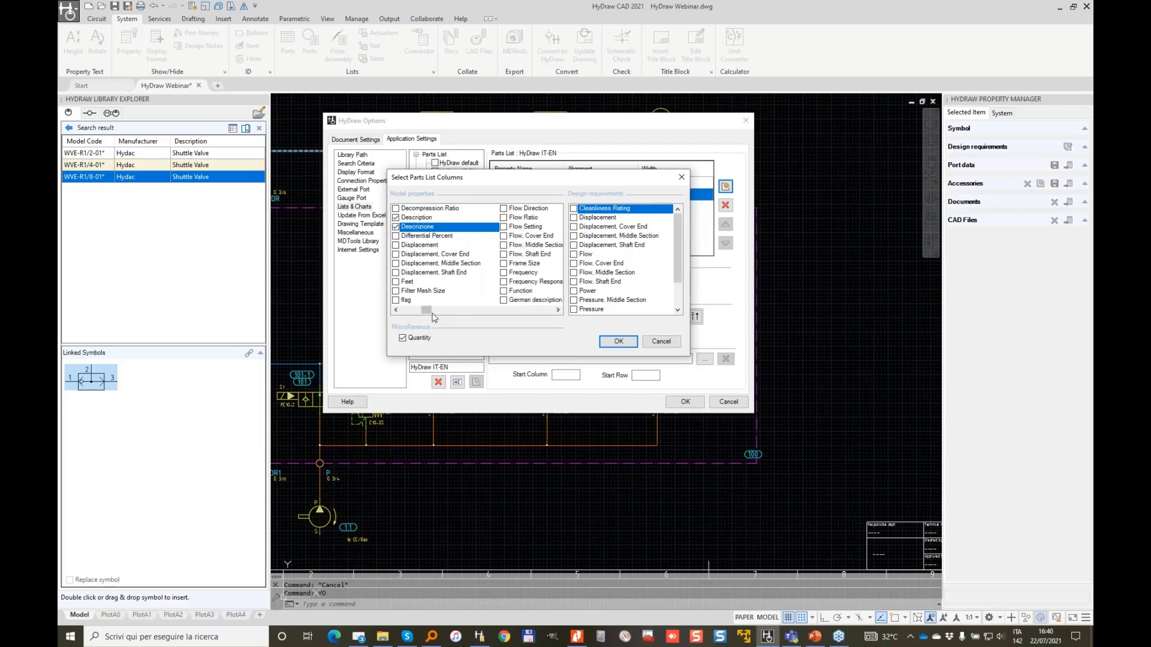
Add the Model Code and Manufacturer model properties to the HyDraw IT-EN parts list and confirm the column selection.
click(409, 310)
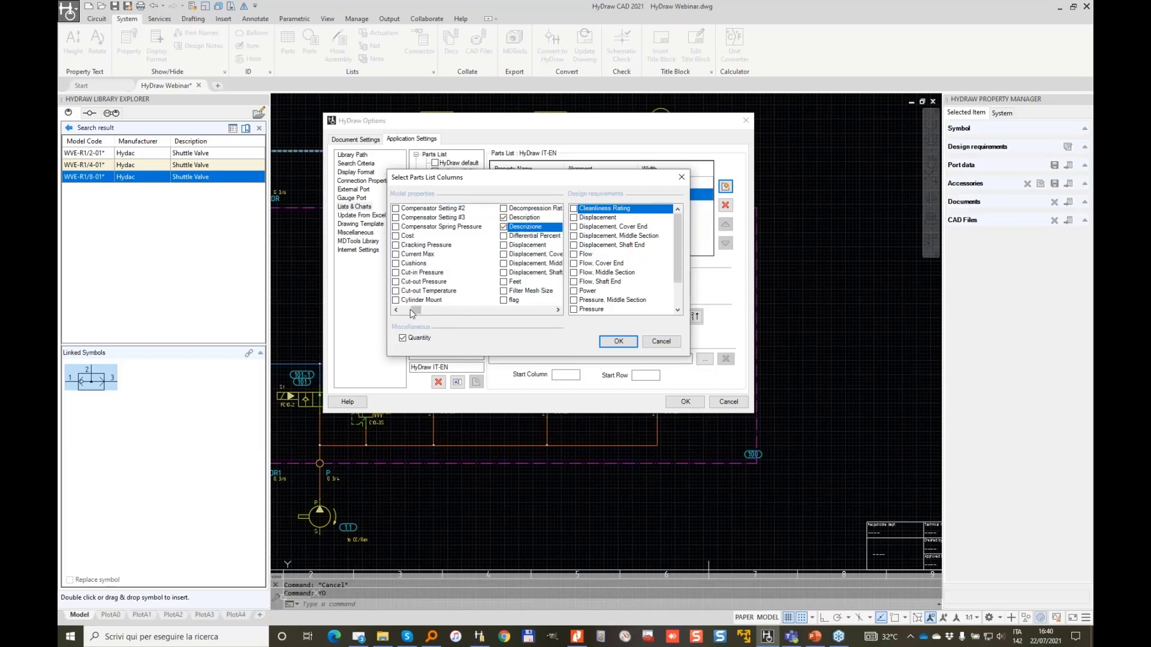
click(402, 310)
click(527, 312)
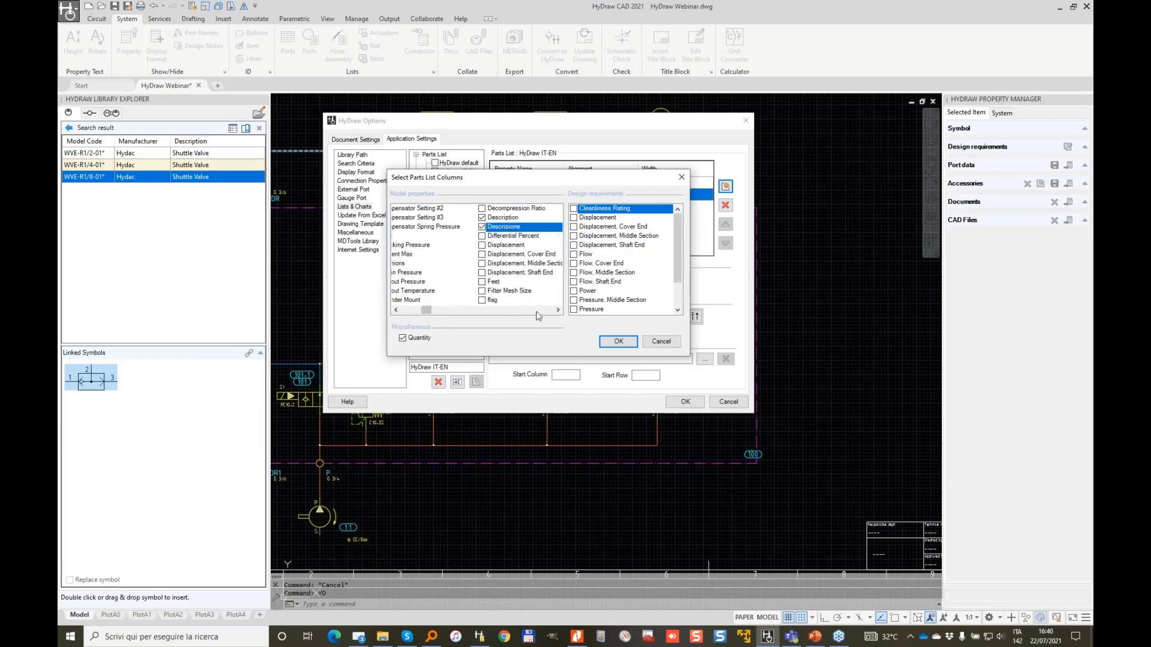
click(537, 311)
click(538, 311)
click(537, 311)
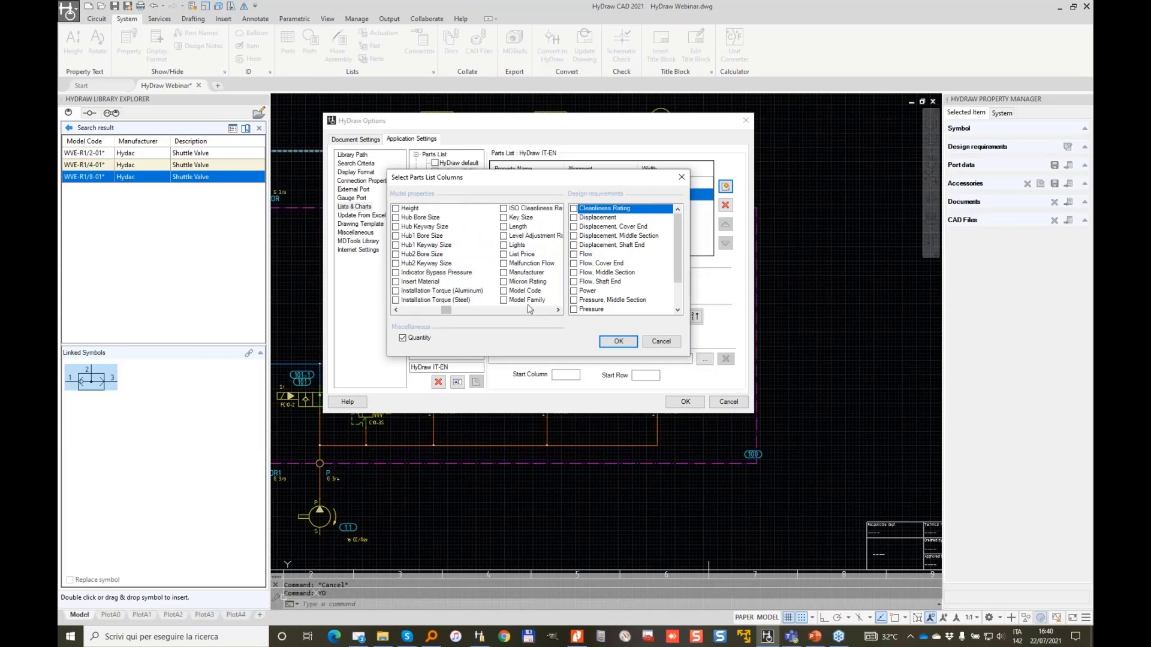
click(505, 291)
click(396, 273)
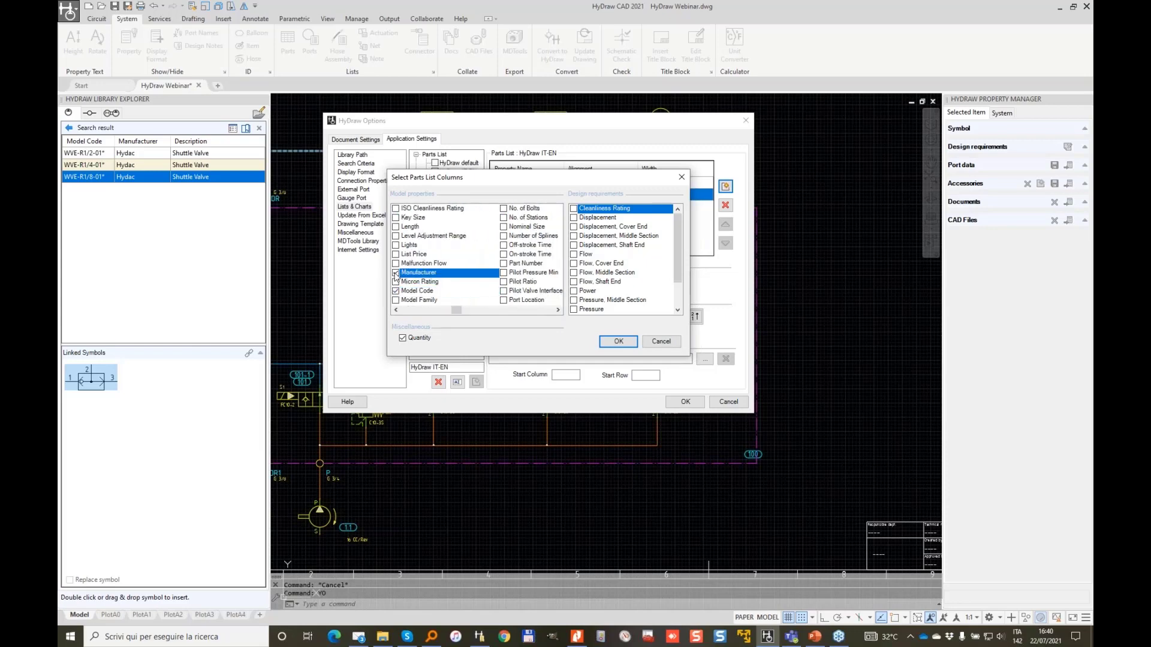
click(618, 341)
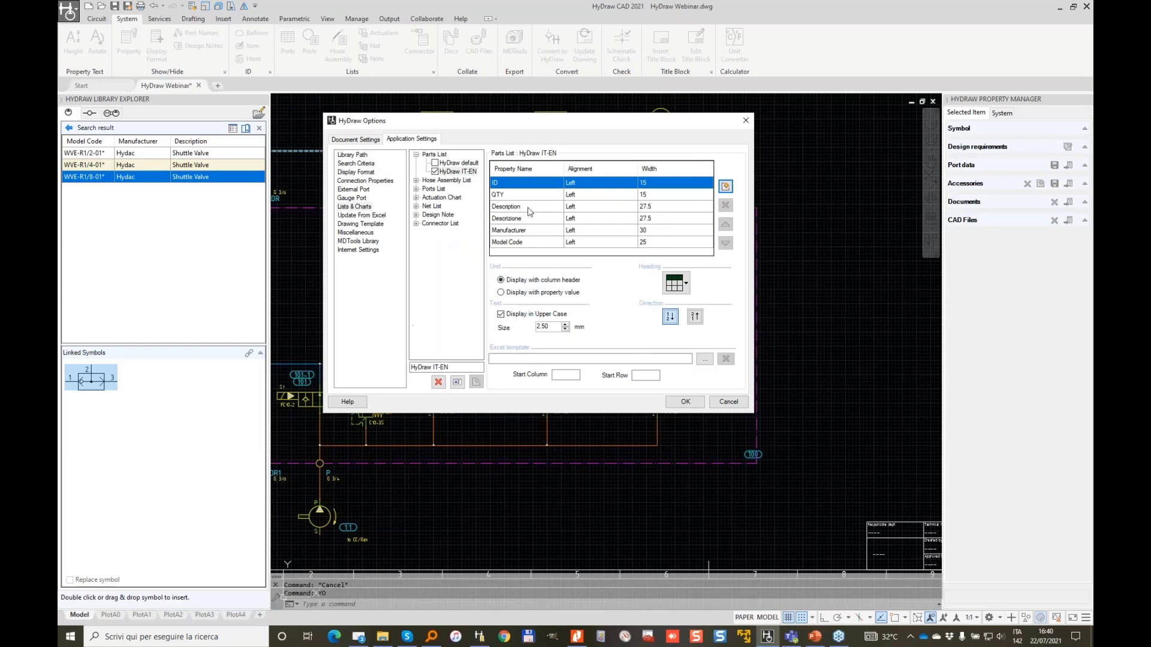
Rename the four added parts list columns in upper case as DESCRIPTION, DESCRIZIONE, MANUFACTURER and MODELCODE.
double_click(538, 206)
text(DESCRIPTION)
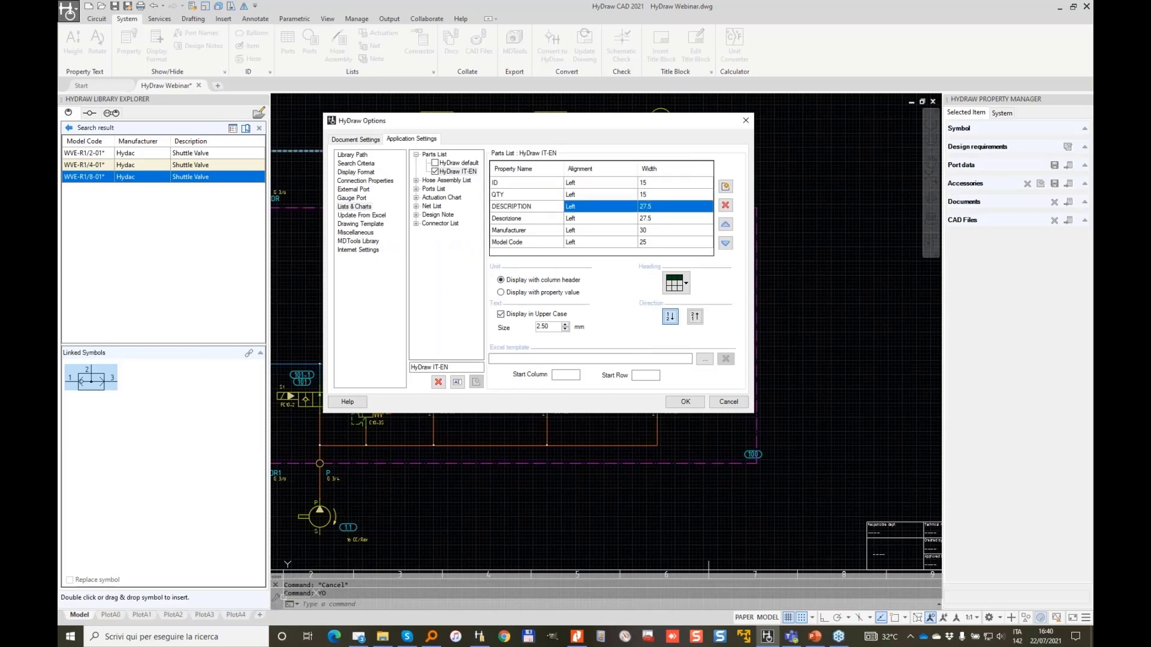
key(Return)
text(DESCRIZIONE)
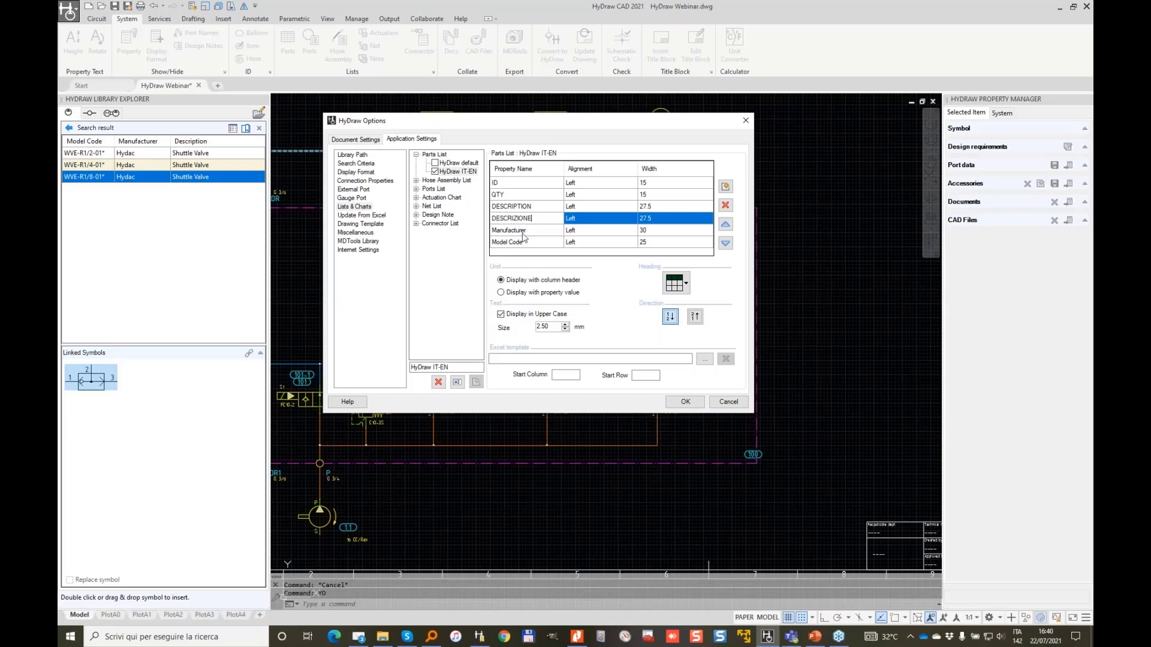
key(Return)
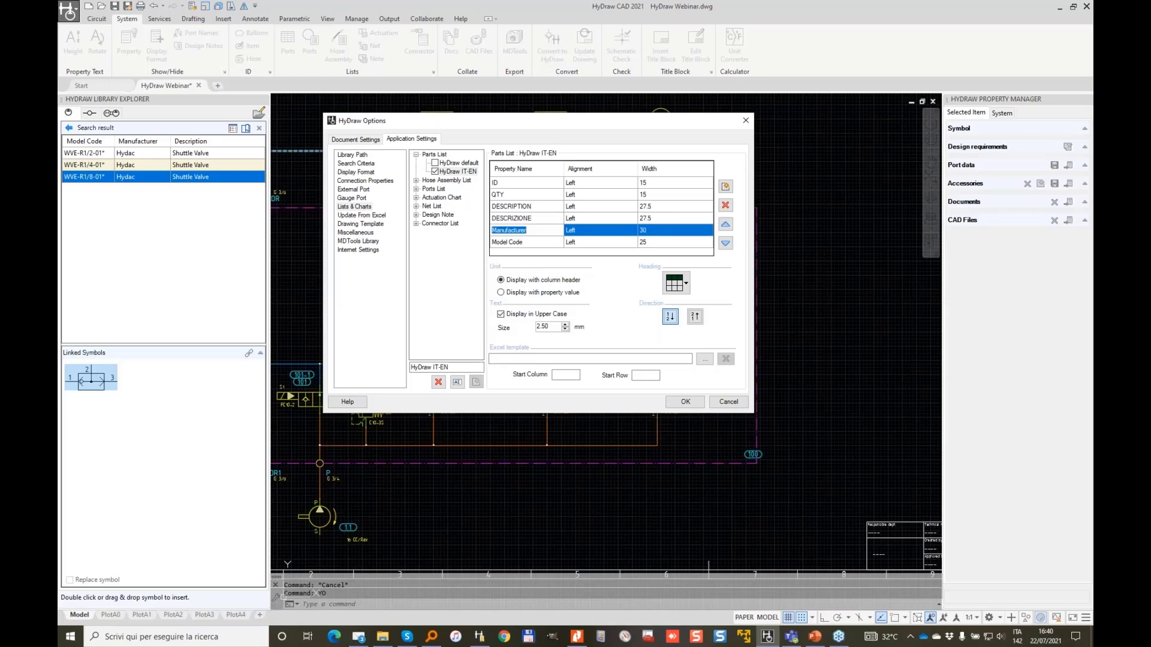
text(MANUFACTURER)
key(Return)
text(MODELCODE)
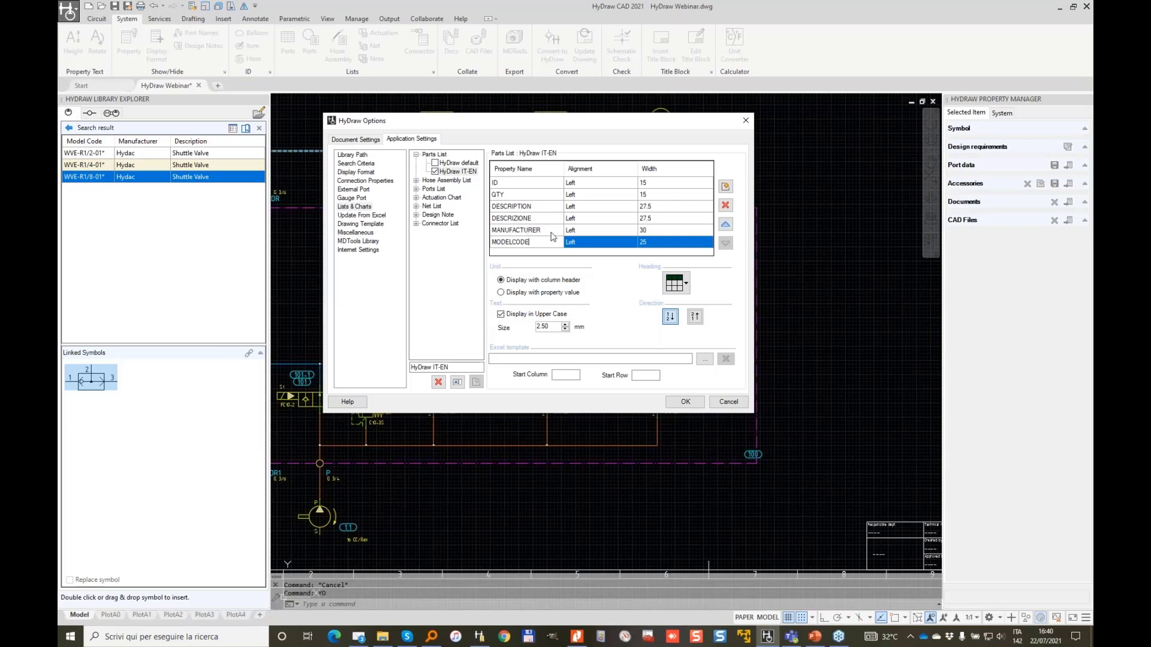
Reorder the parts list columns so MODELCODE comes directly after QTY and MANUFACTURER is last.
click(536, 231)
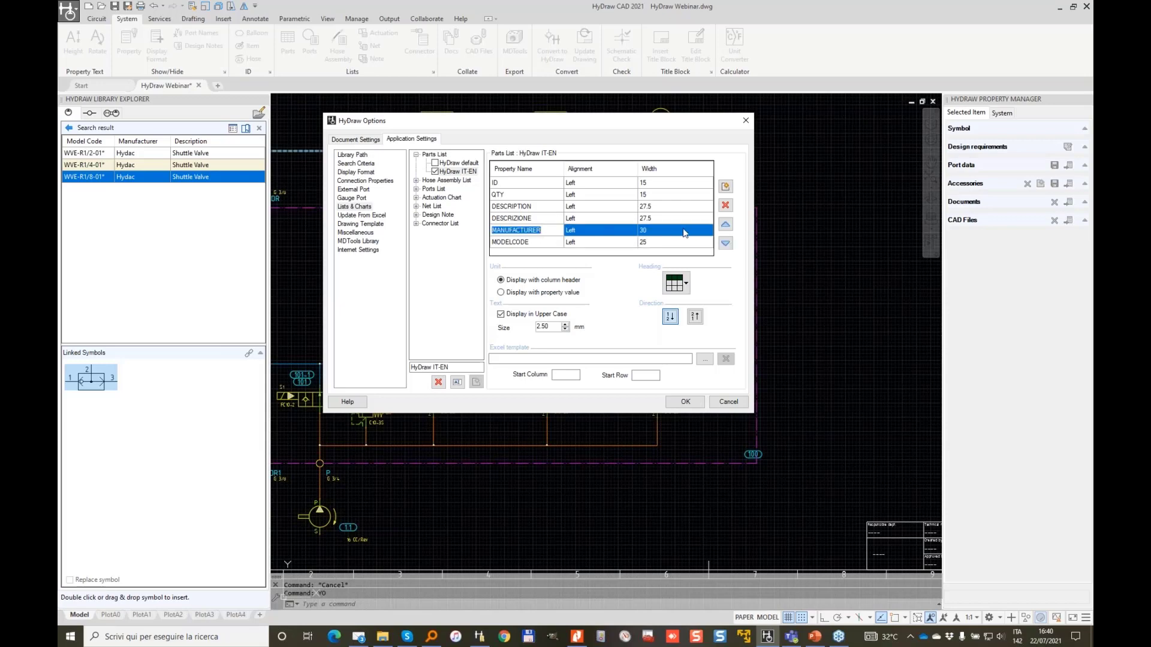
click(726, 244)
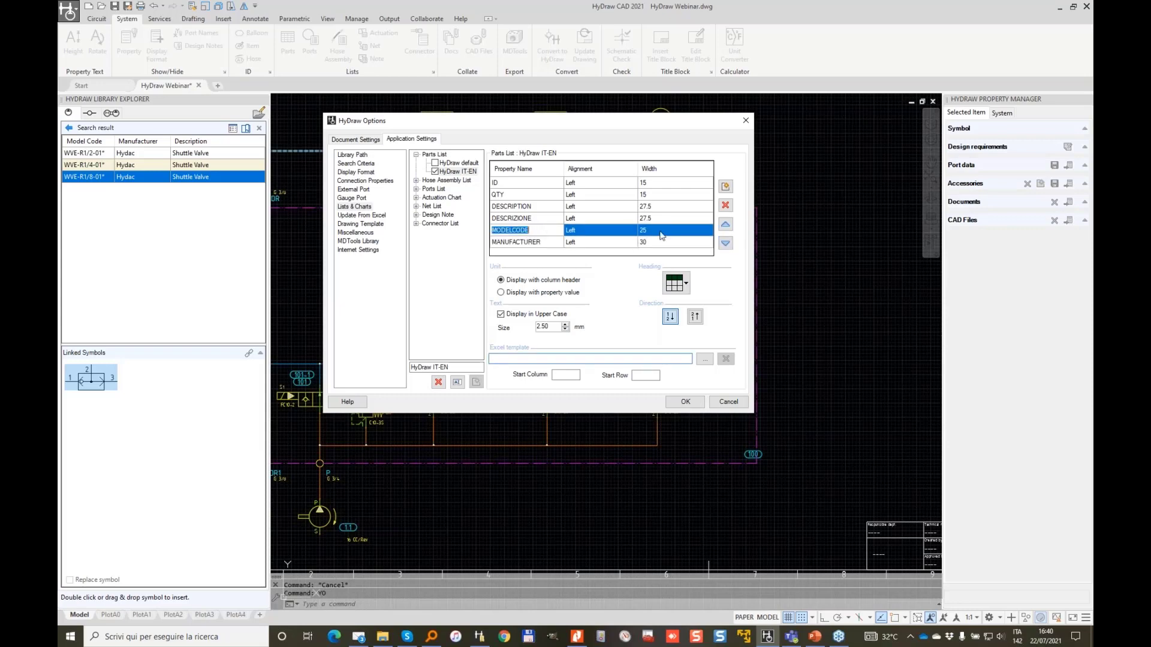
click(726, 225)
click(726, 225)
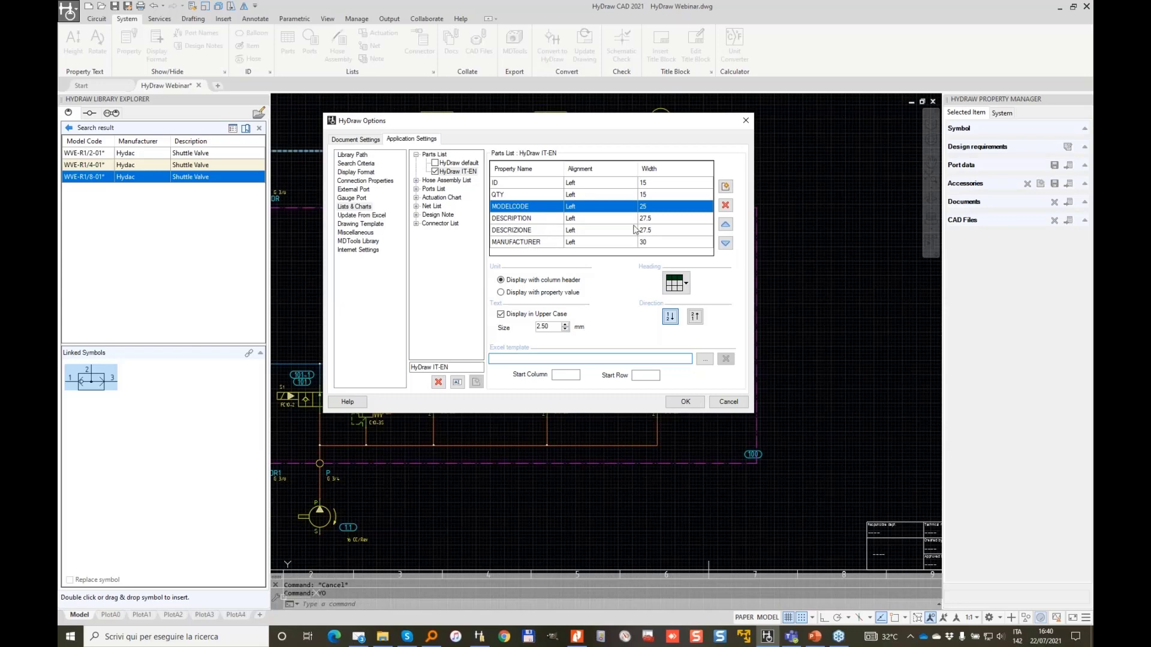
Set the column widths to 30 for MODELCODE, 40 for DESCRIPTION and DESCRIZIONE, and 35 for MANUFACTURER, and save the options.
click(657, 207)
text(3)
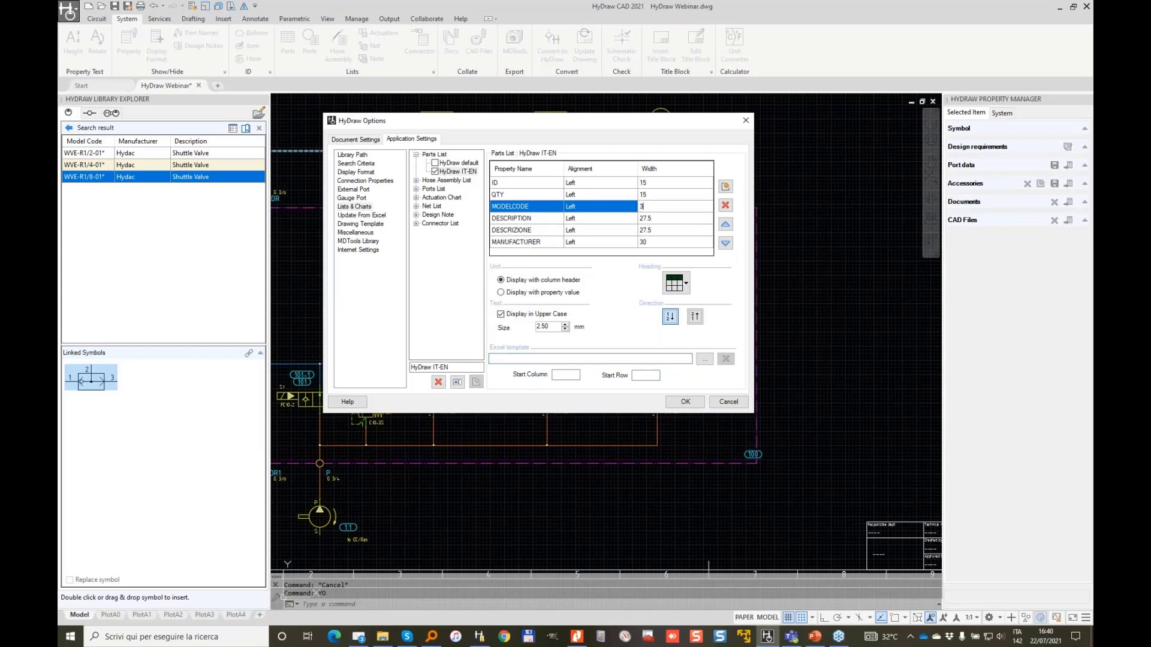
click(656, 218)
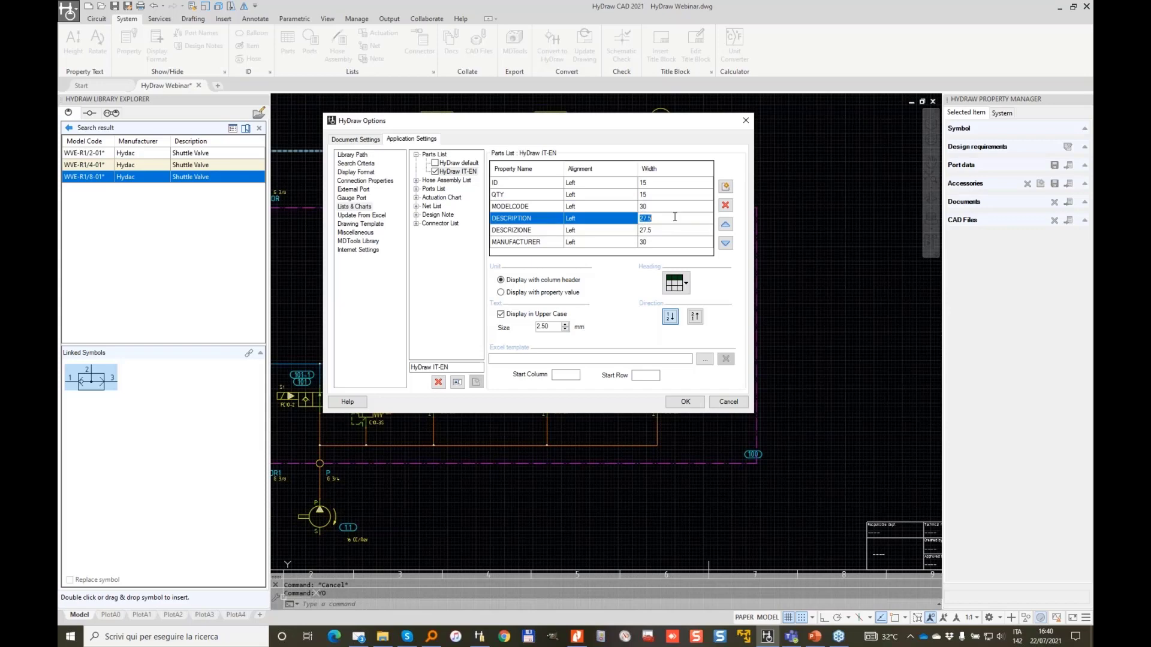
text(40)
click(665, 231)
text(40)
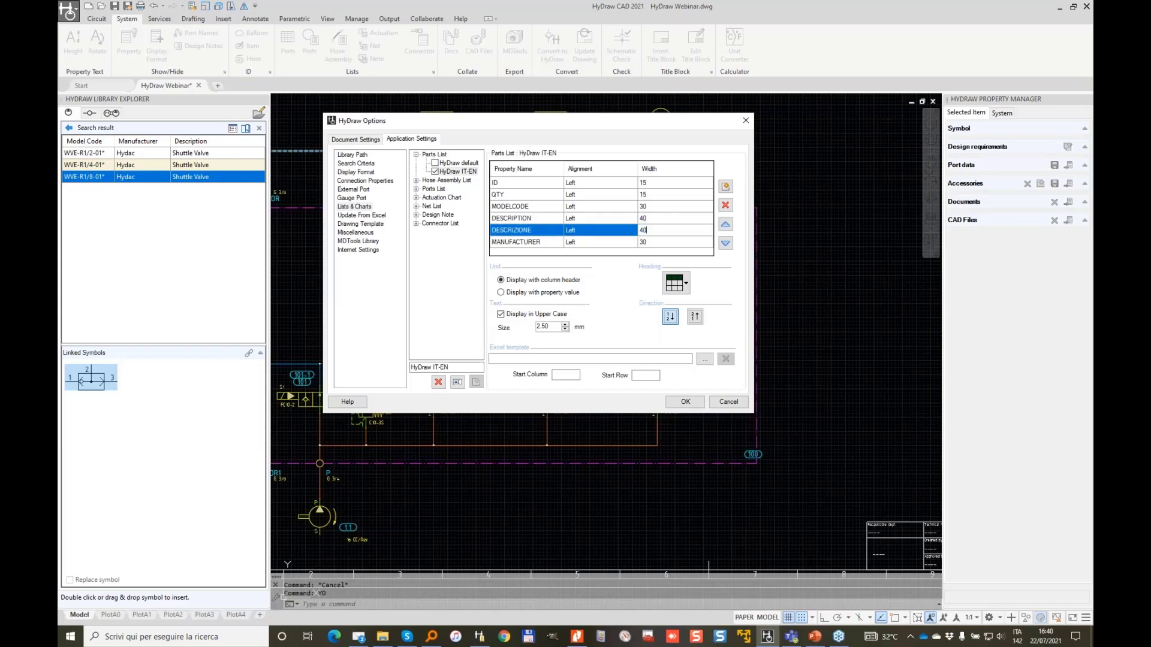
click(671, 243)
text(35)
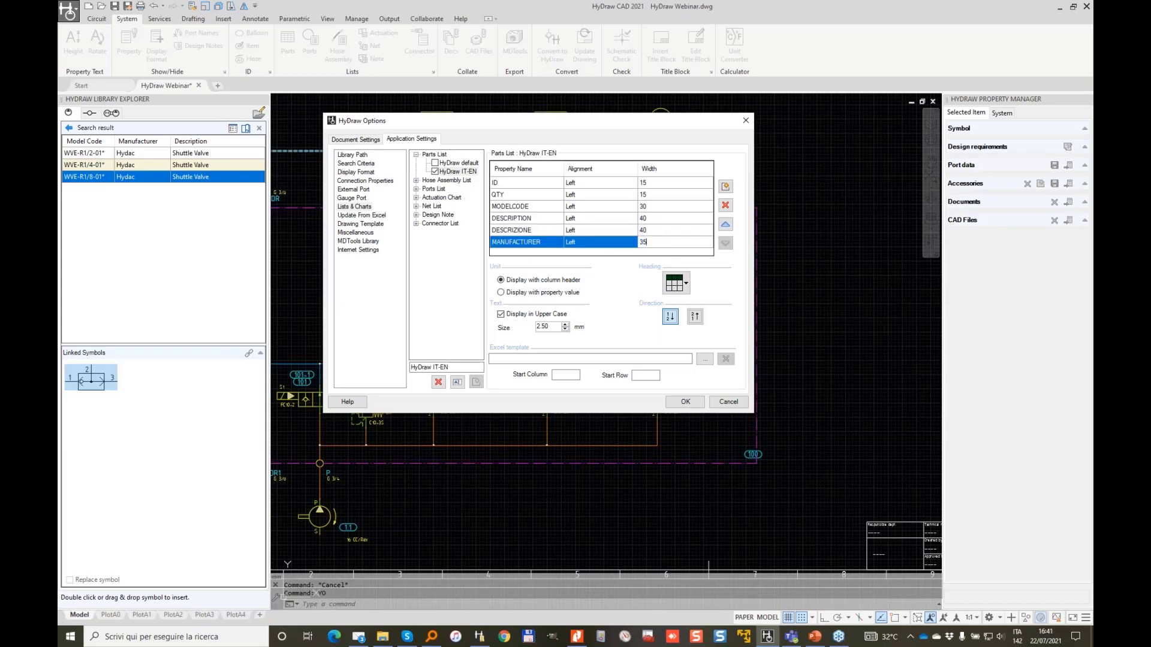
key(Return)
click(498, 359)
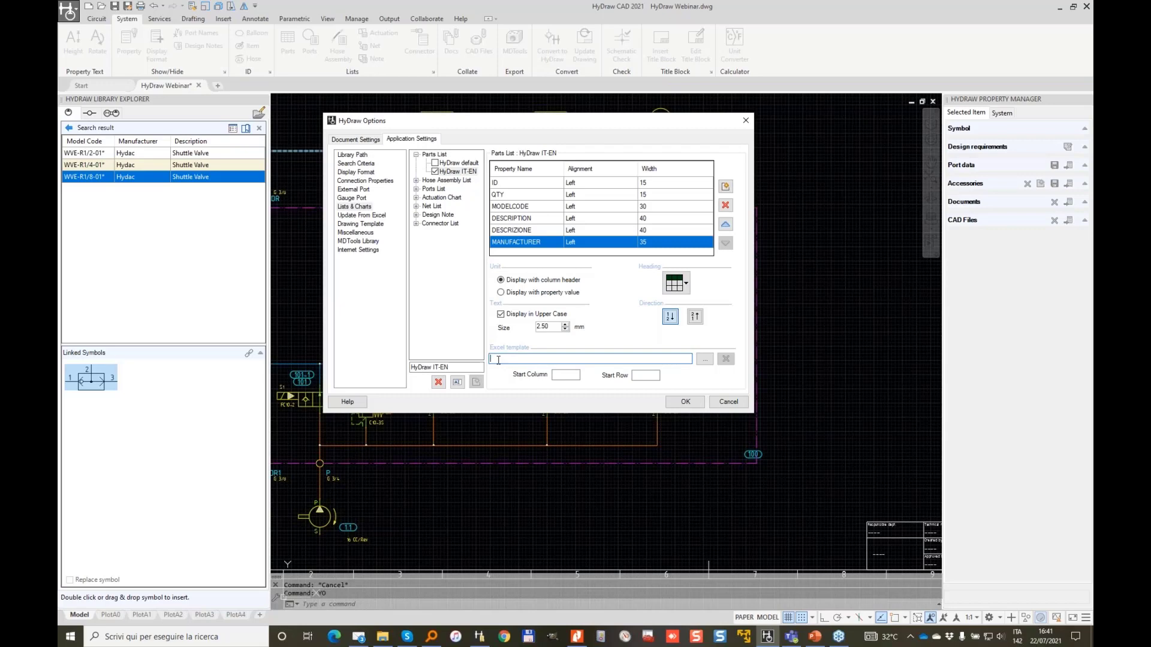
click(691, 405)
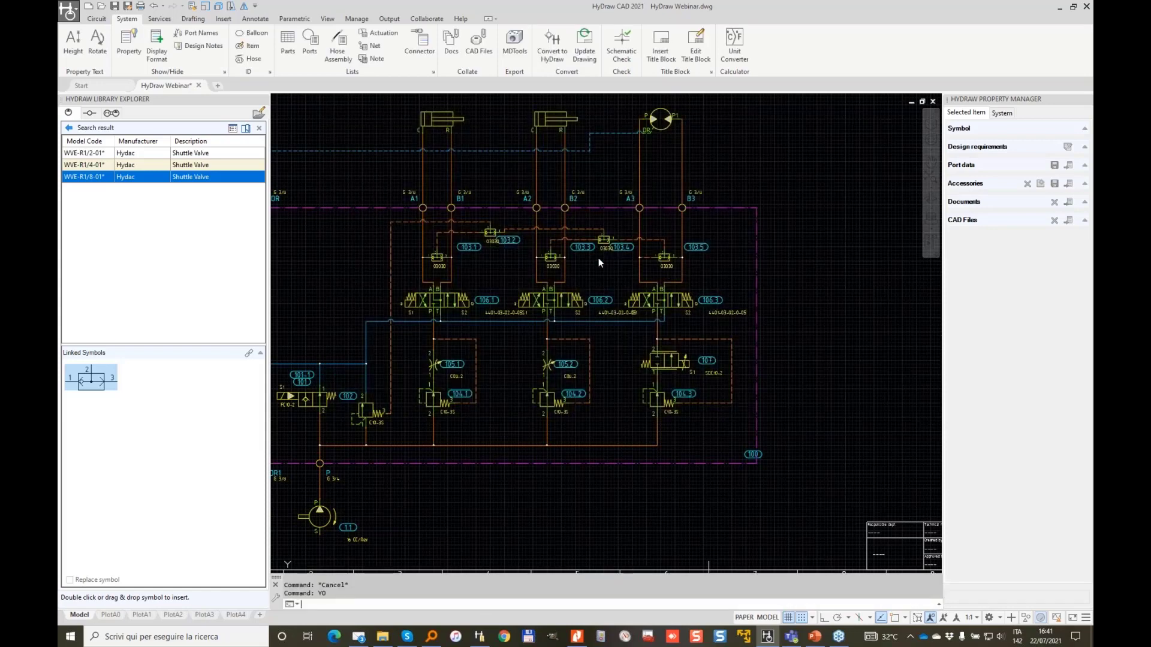
Start a parts list for the drawing and select all symbols of the hydraulic schematic.
scroll(476, 379, down, 2)
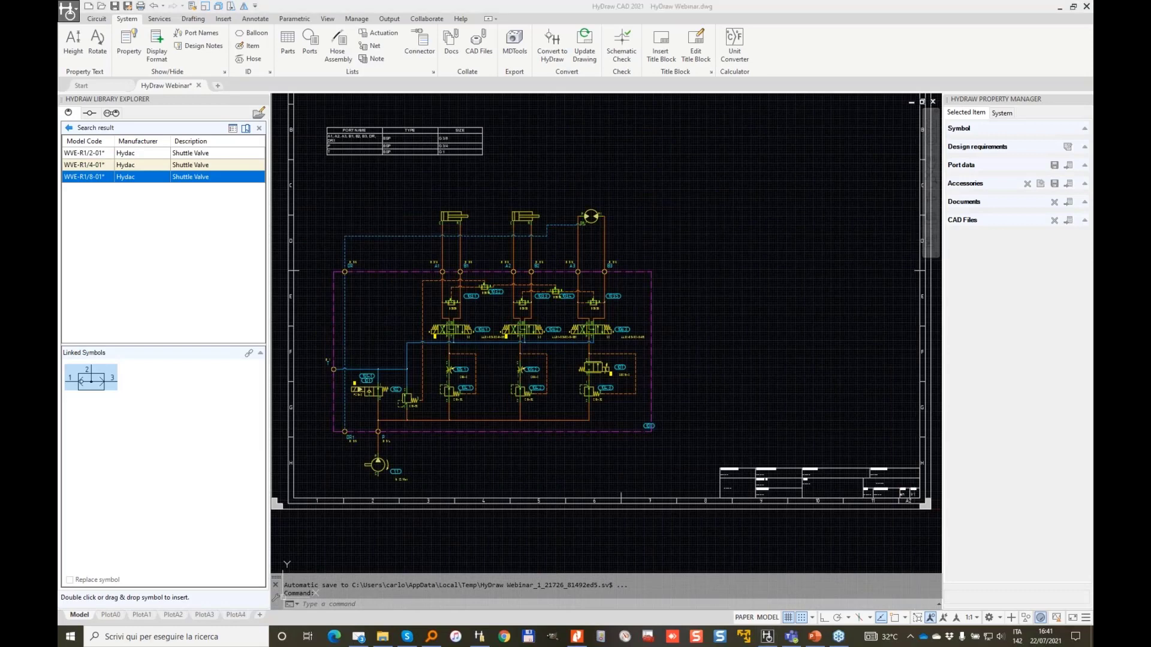
drag(288, 15, 303, 10)
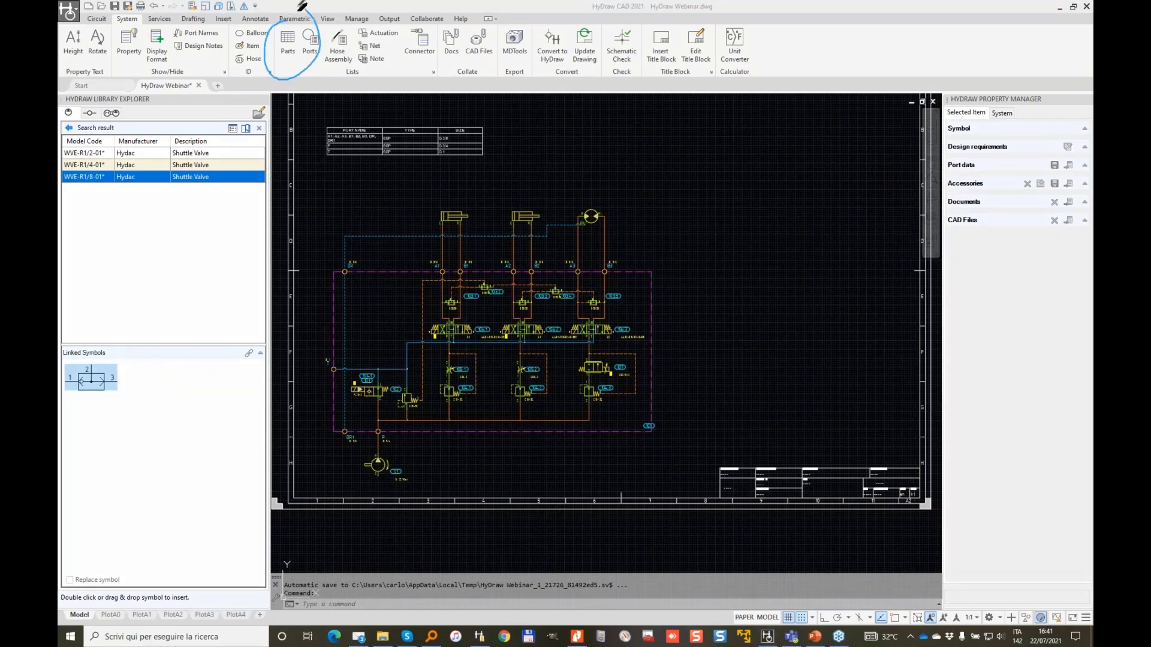
key(Escape)
click(286, 43)
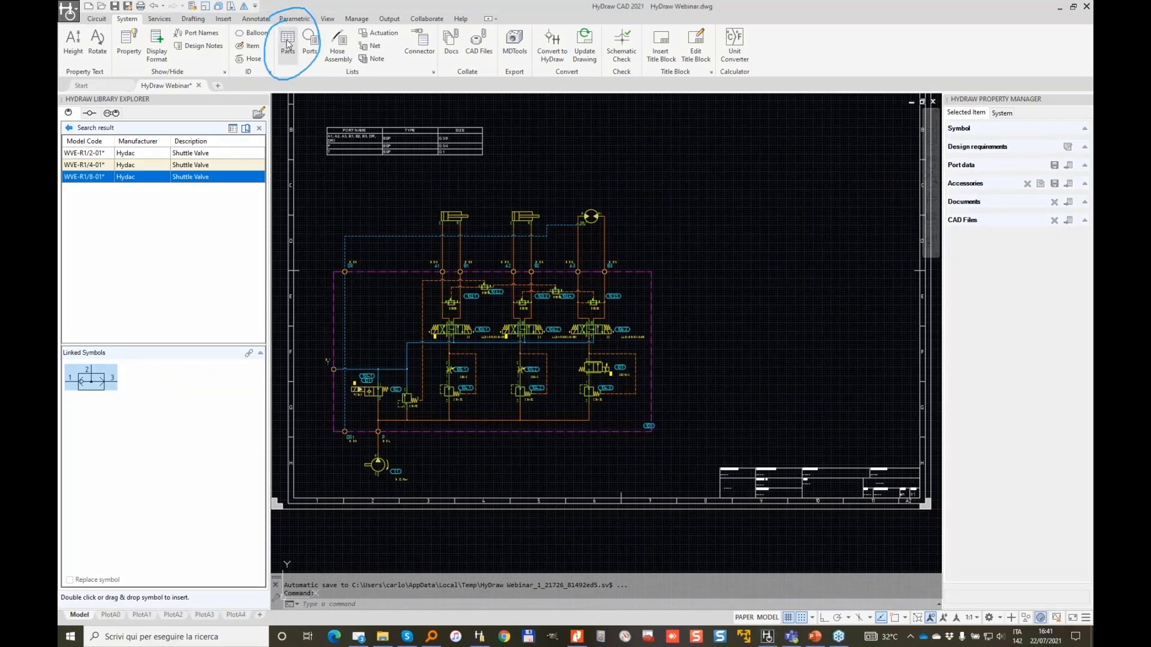
click(308, 178)
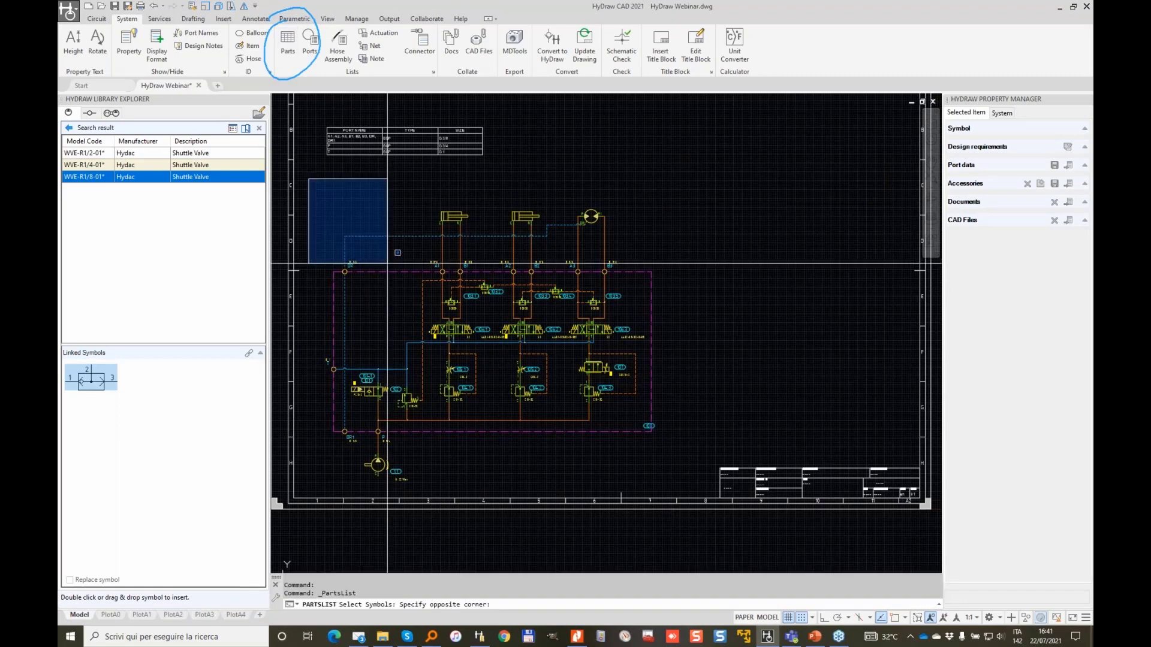
click(646, 486)
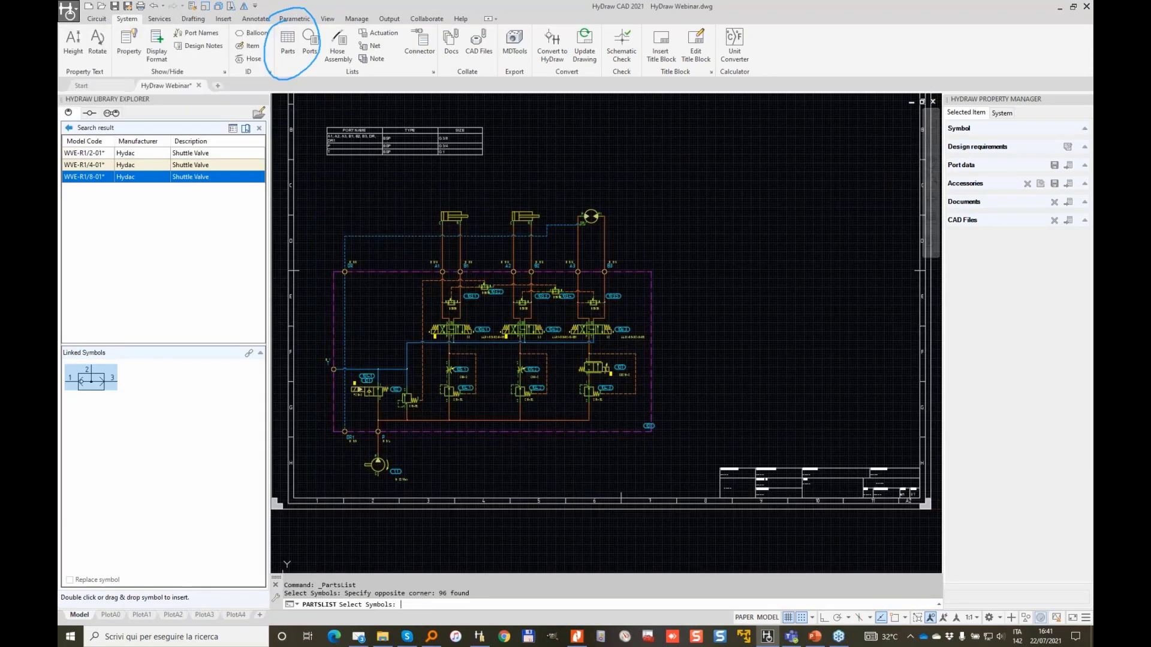
key(Return)
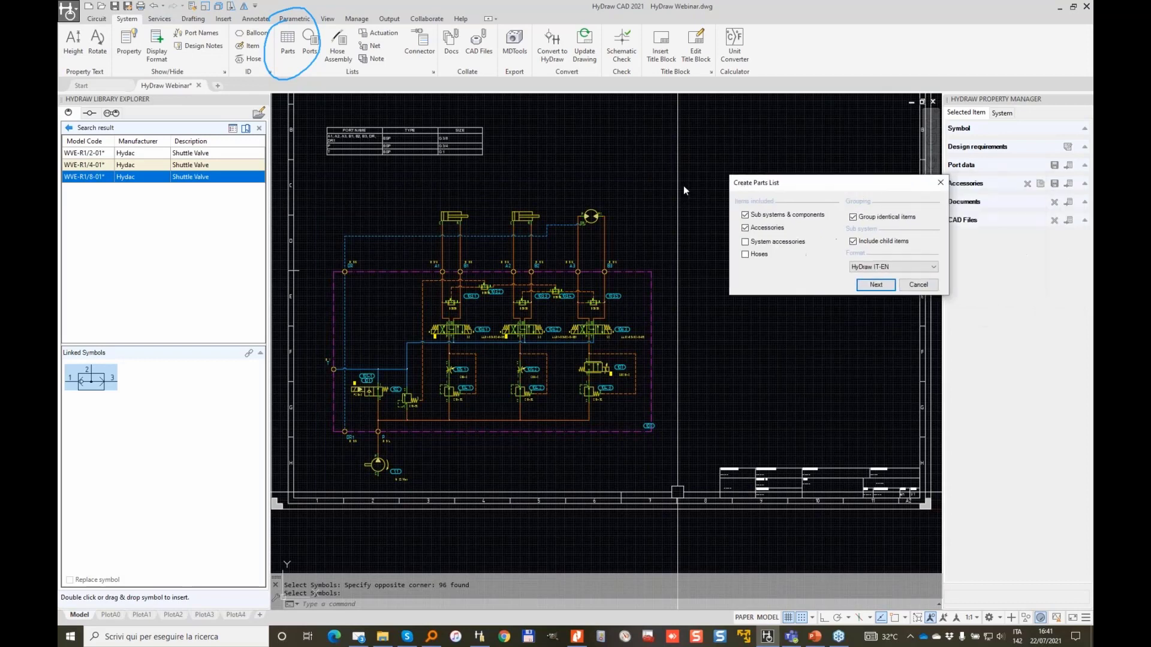
Generate the parts list preview in the HyDraw IT-EN format with accessories included, and enlarge it to show all columns.
drag(857, 186, 711, 108)
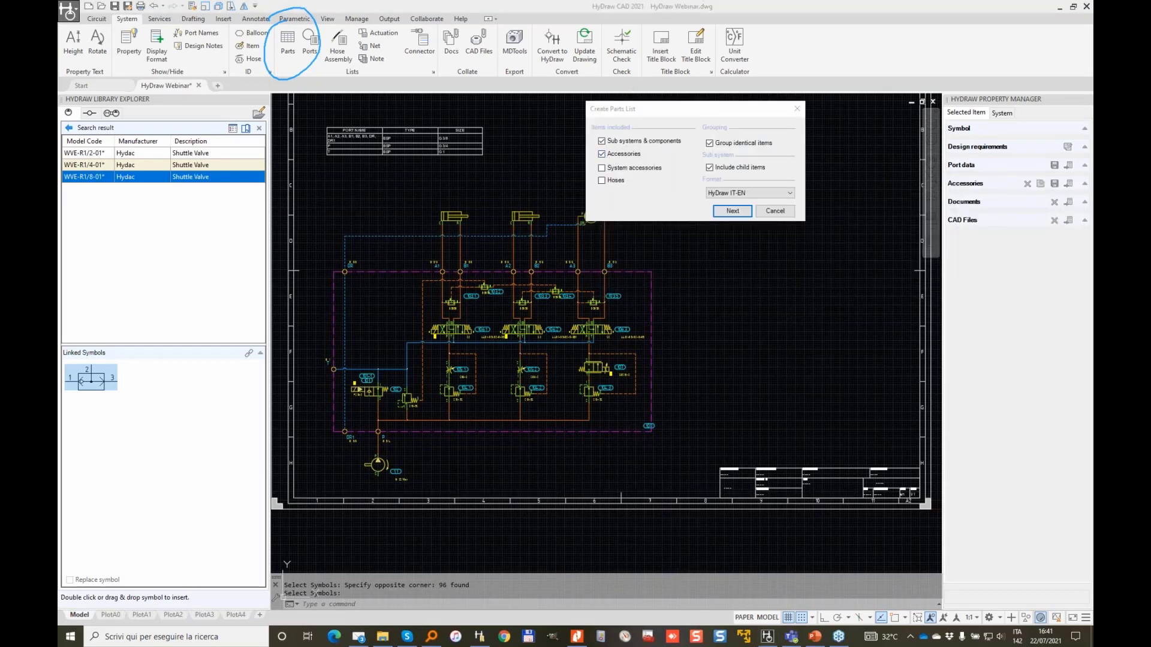
mouse_move(593, 149)
mouse_down()
mouse_move(601, 163)
mouse_move(611, 147)
mouse_move(570, 146)
mouse_up()
mouse_move(695, 198)
mouse_down()
mouse_move(771, 203)
mouse_move(761, 198)
mouse_up()
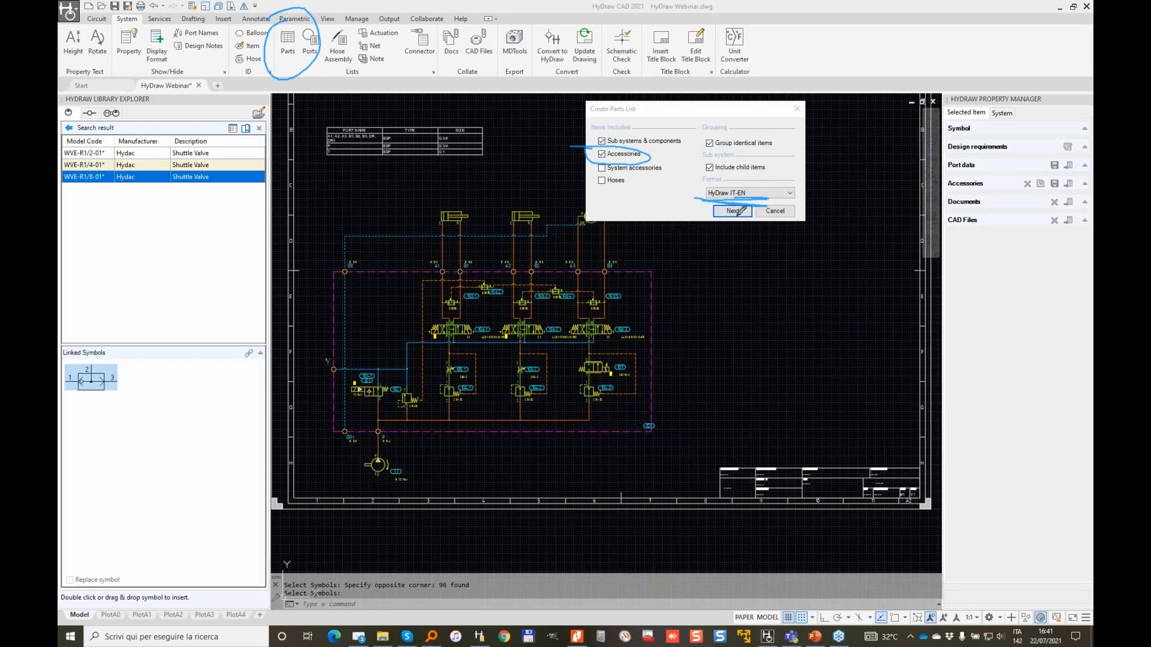
key(Escape)
click(739, 211)
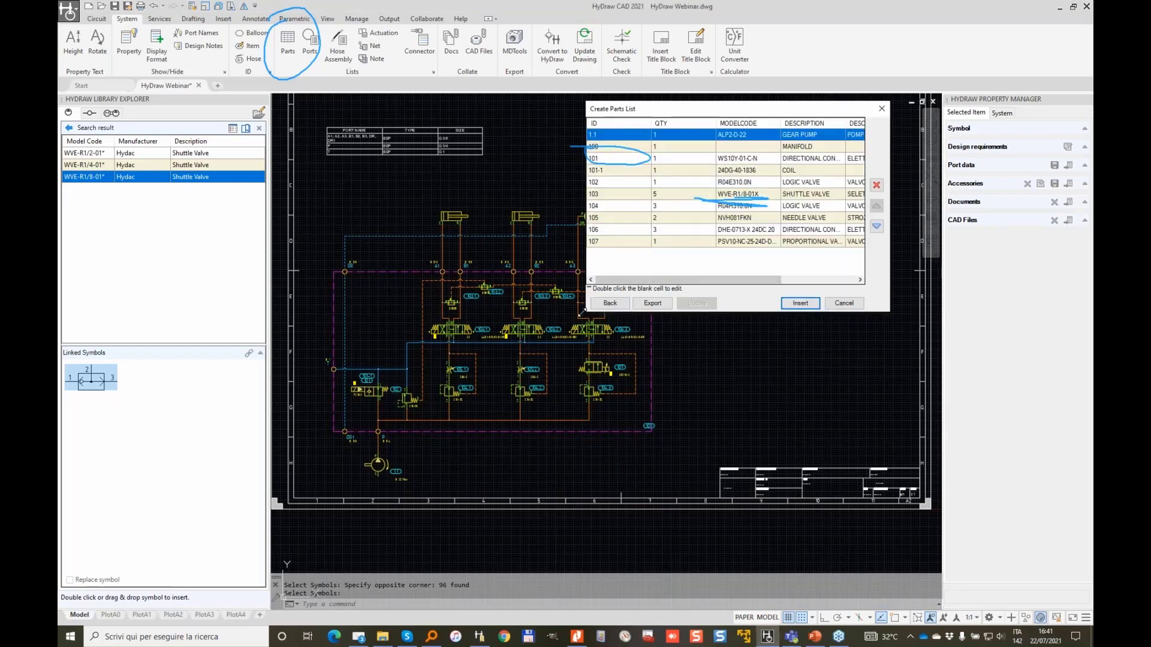
drag(582, 312, 241, 380)
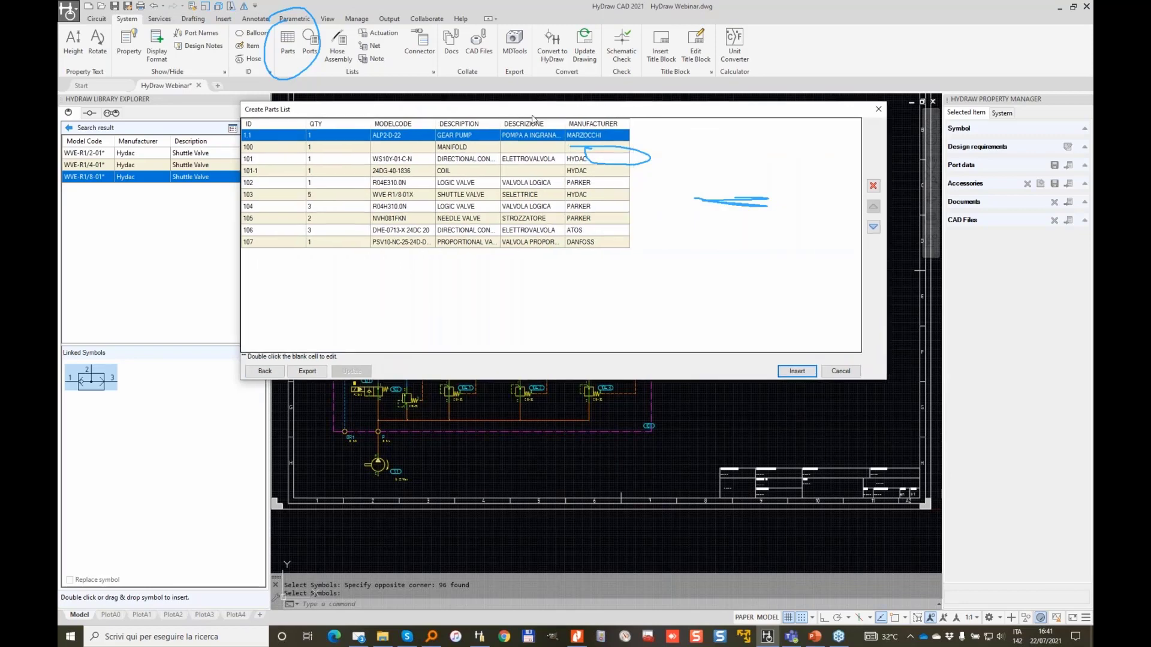
drag(532, 114, 483, 208)
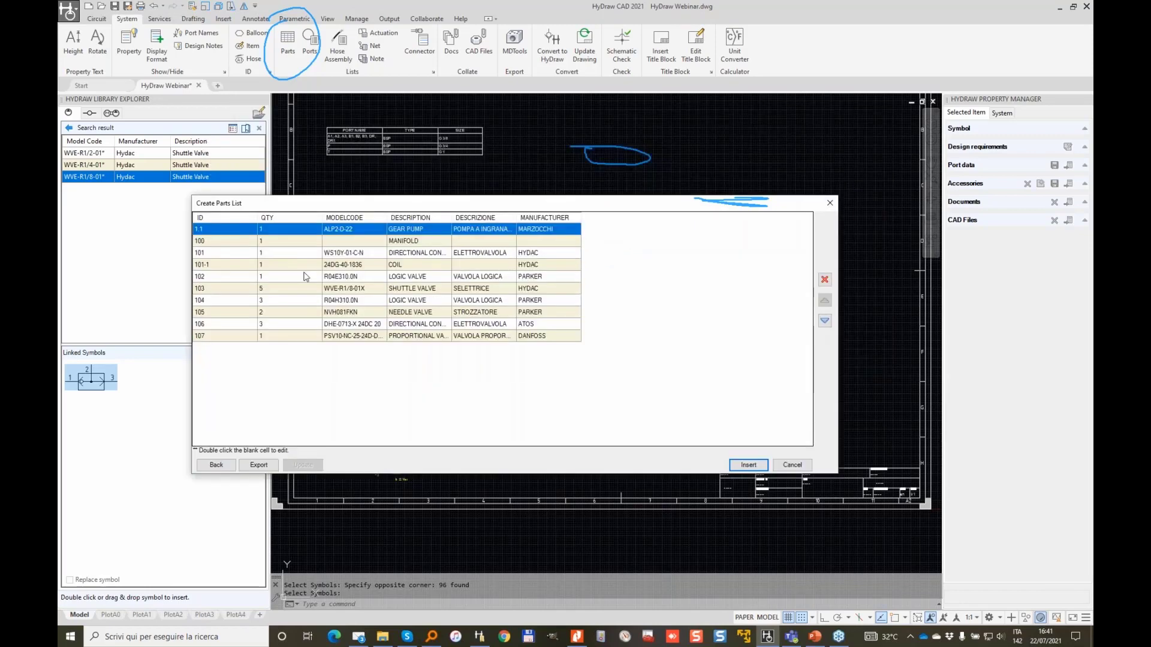
Complete the manifold row with model code VESTWEB001, Italian description BLOCCO LOGICO and manufacturer VEST,inc, and update the symbol data.
click(344, 243)
double_click(360, 242)
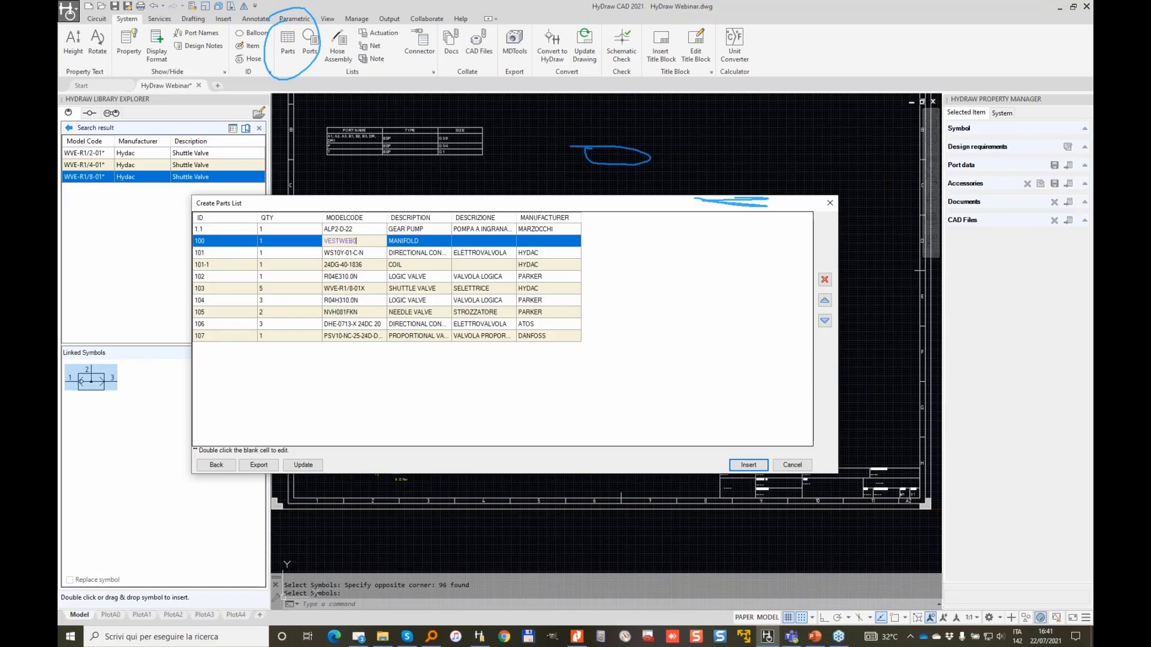
click(483, 241)
double_click(486, 240)
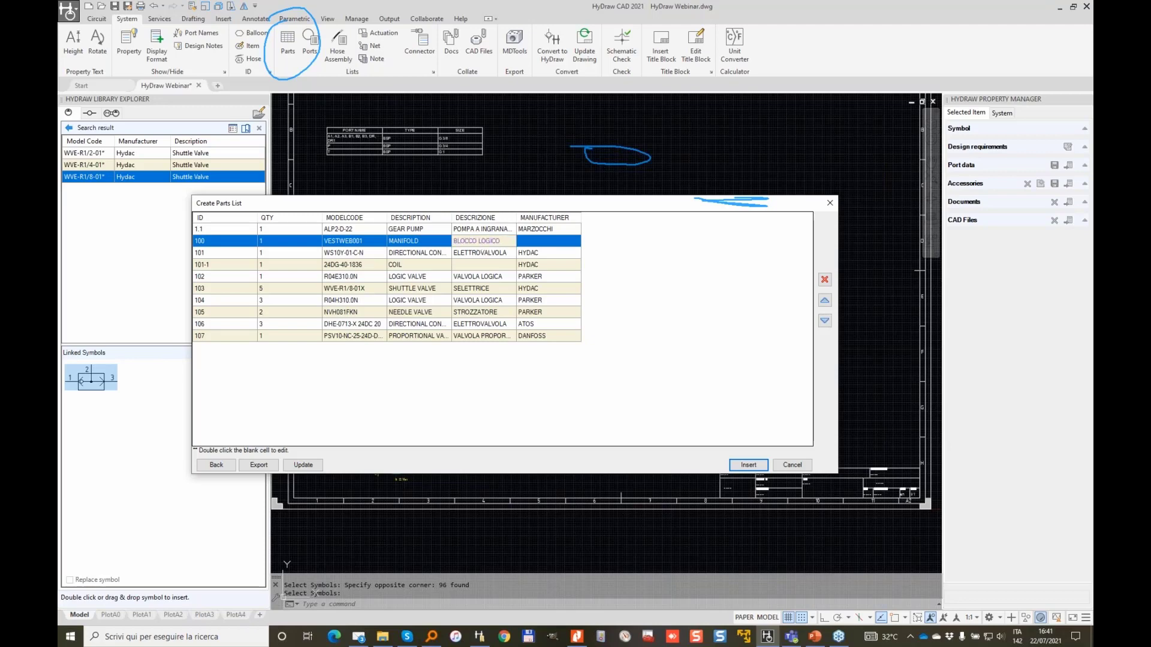
double_click(550, 241)
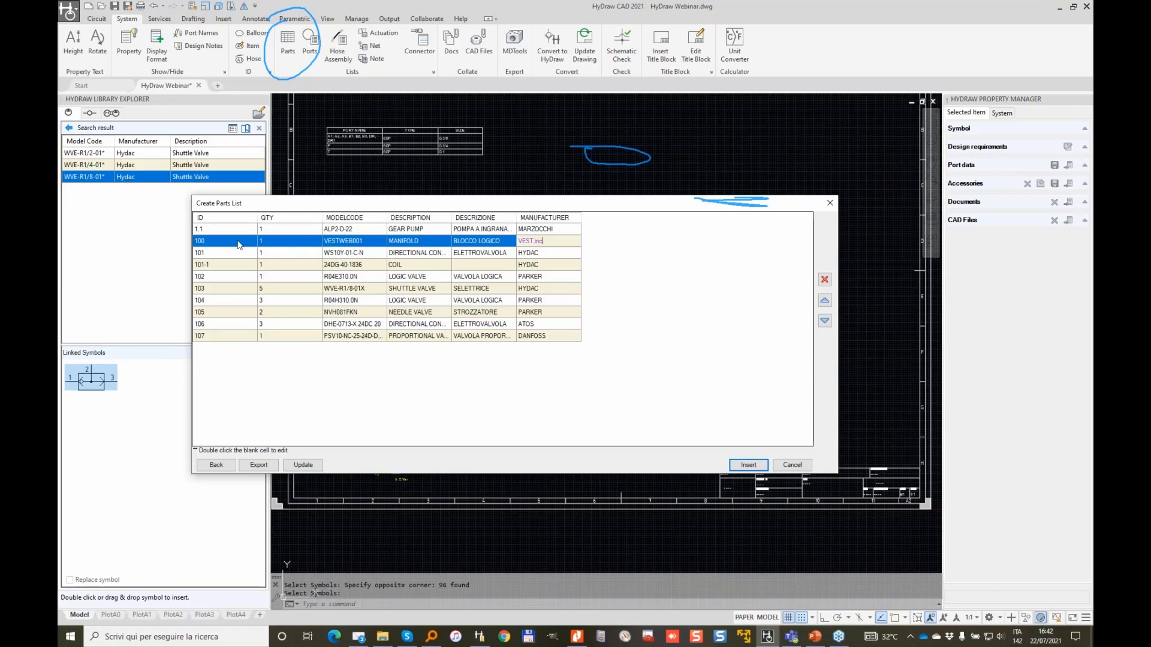
click(310, 468)
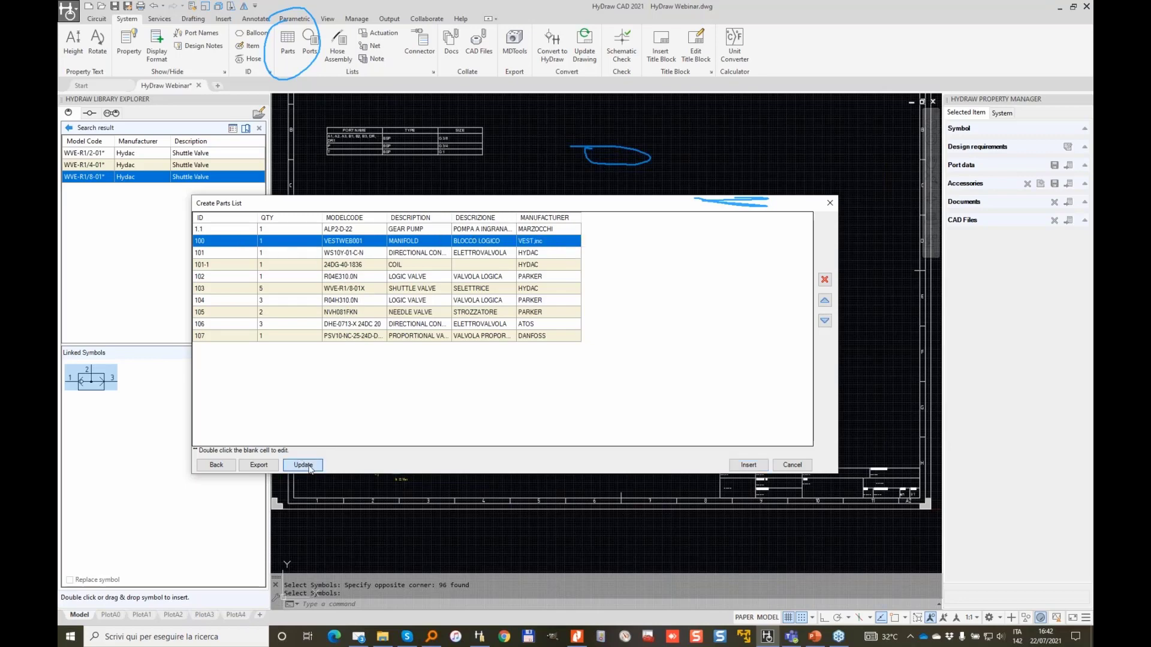
Enter BOBINA as the coil's Italian description and update the symbol data.
click(476, 266)
click(473, 266)
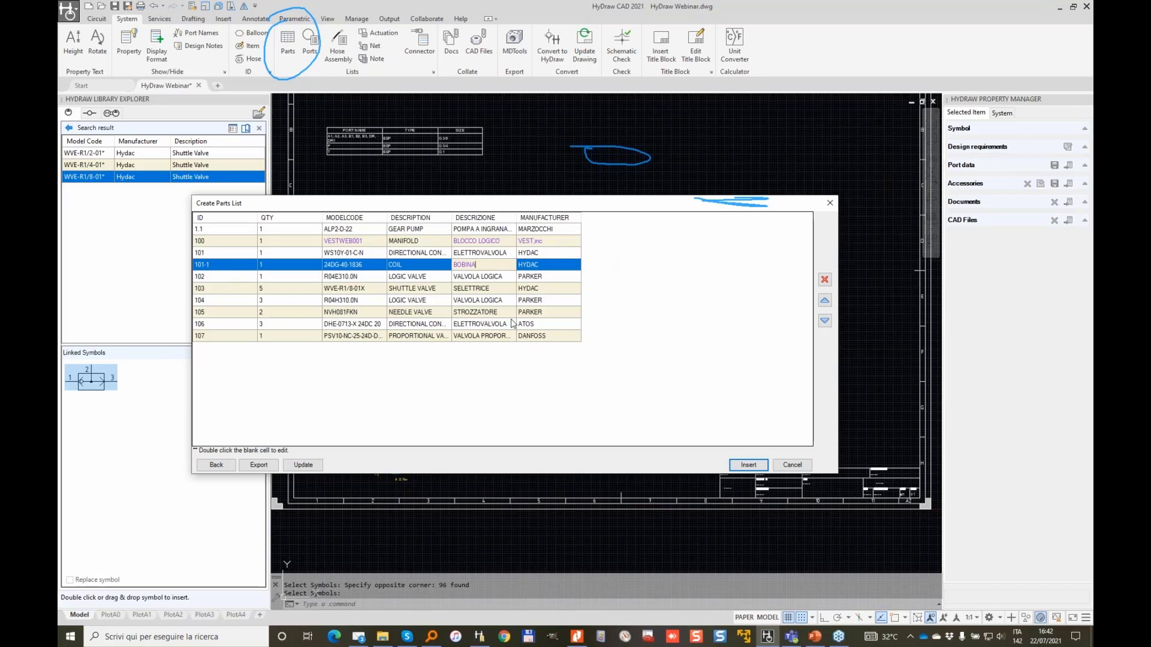
click(303, 465)
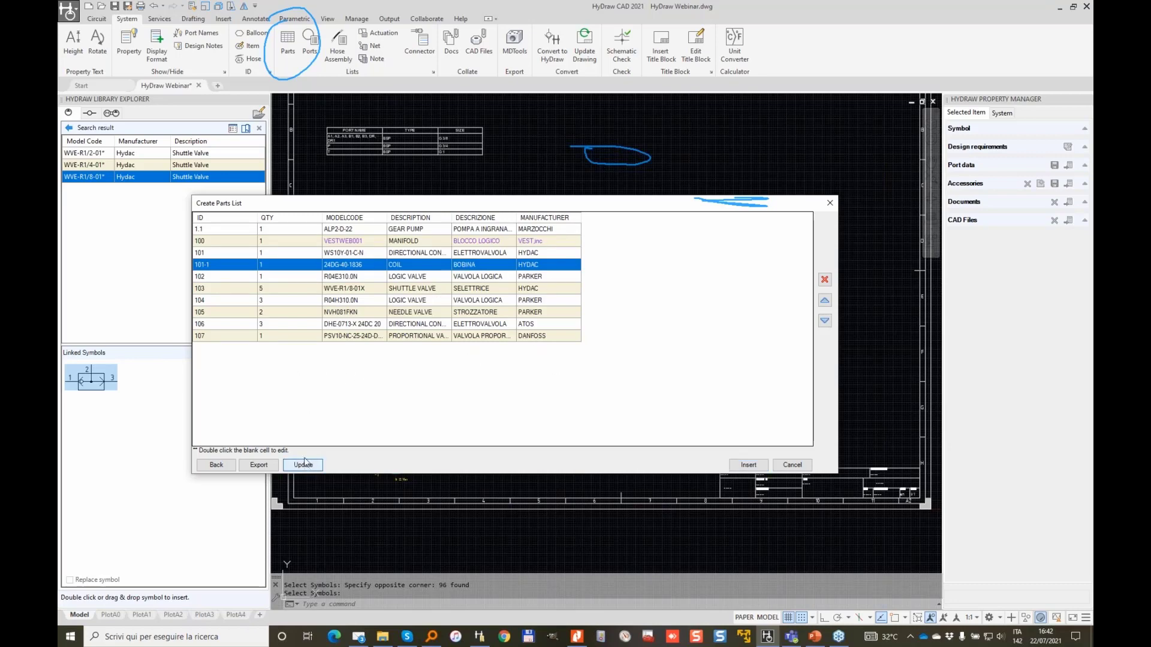
Export the parts list as an Excel workbook named WEBPARTLIST in the Webinars folder.
click(554, 366)
click(266, 464)
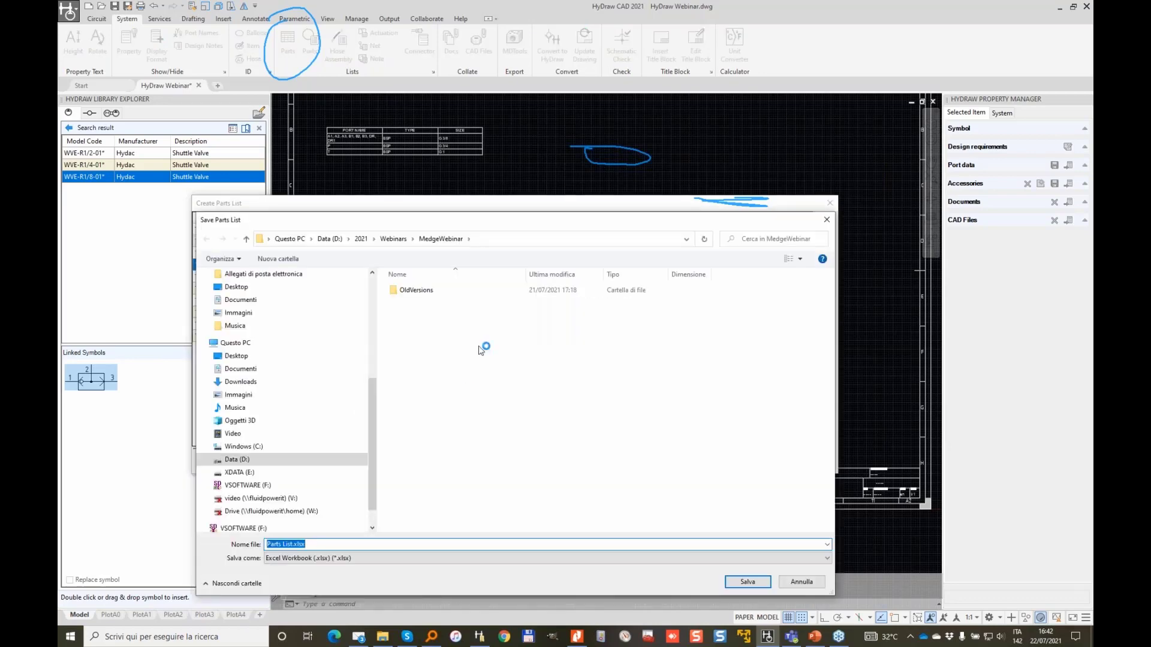
click(396, 238)
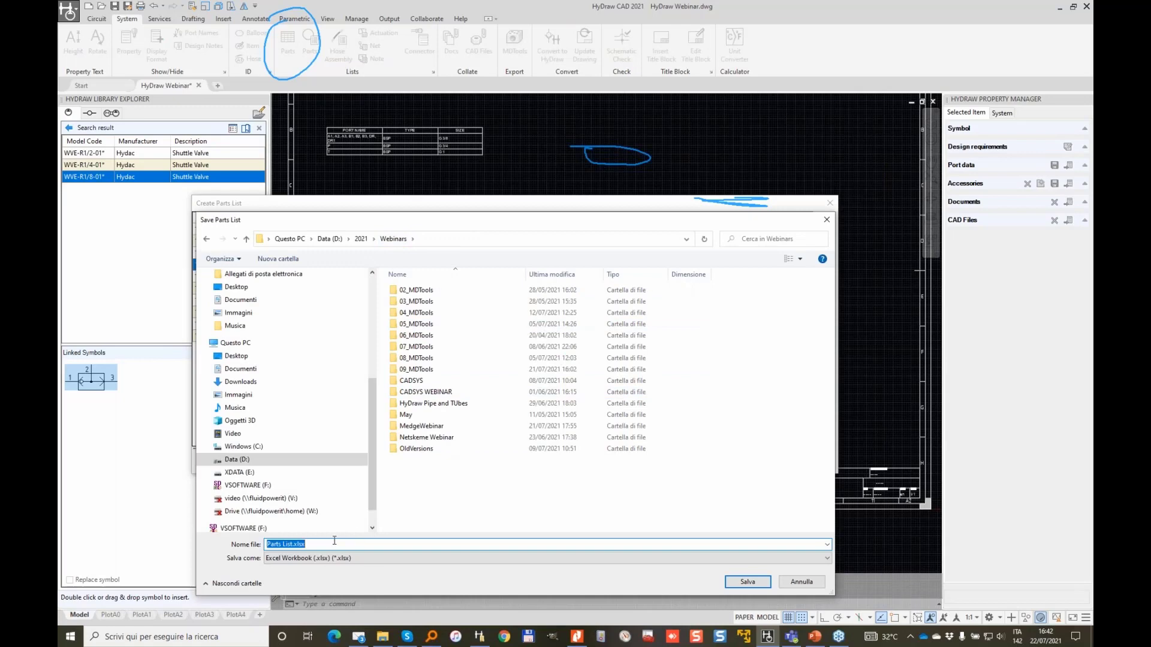
text(WDR)
key(BackSpace)
text(EBPARTLIST)
key(Return)
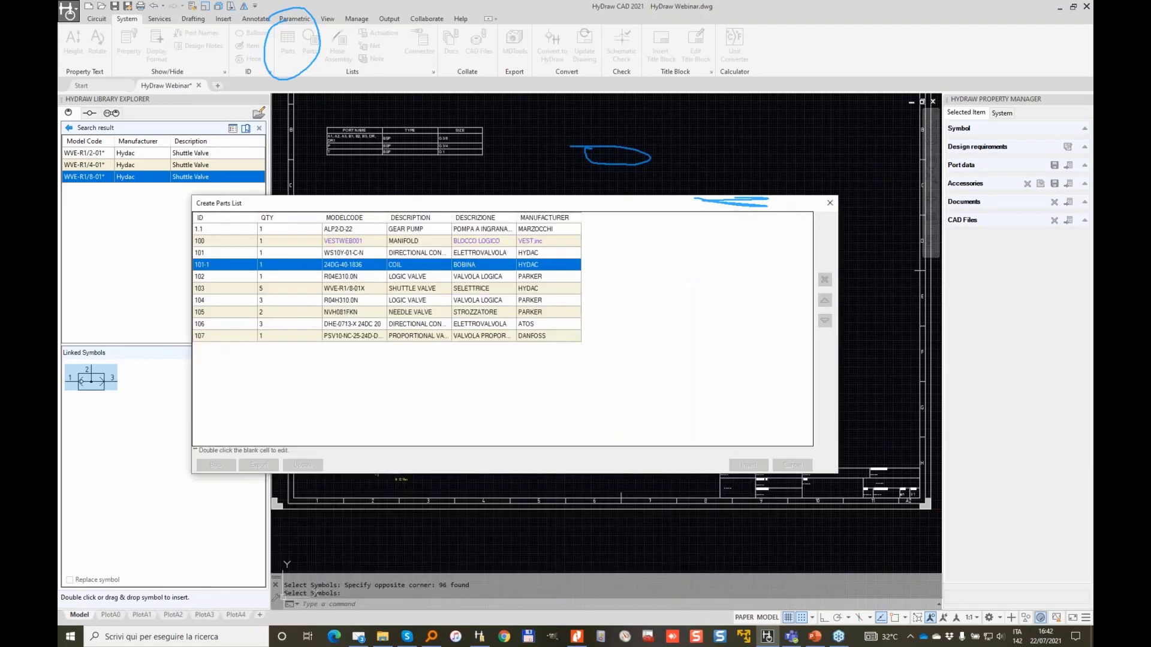
Insert the parts list into the empty area of the drawing frame above the schematic.
click(748, 465)
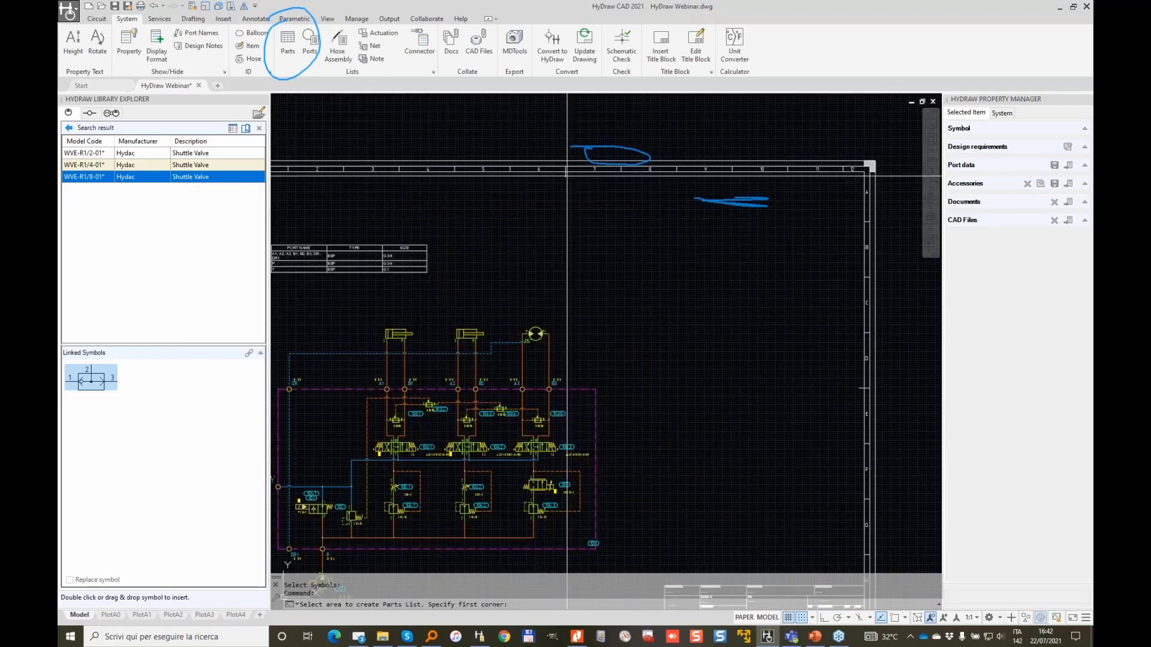
click(558, 174)
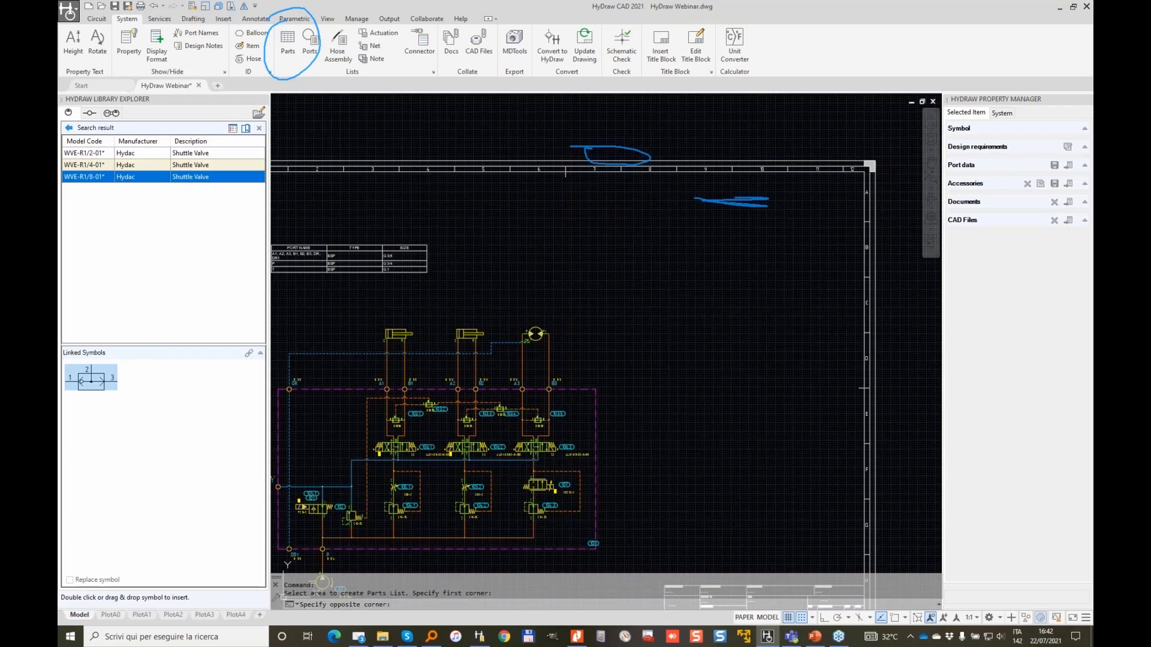
click(858, 315)
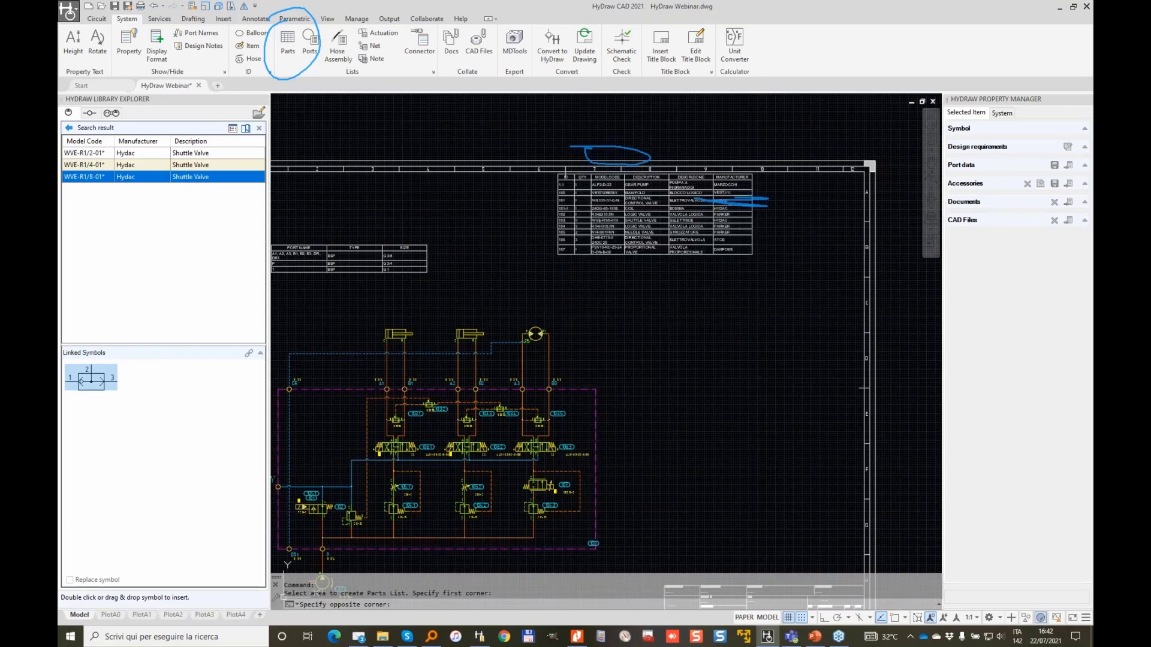
key(Escape)
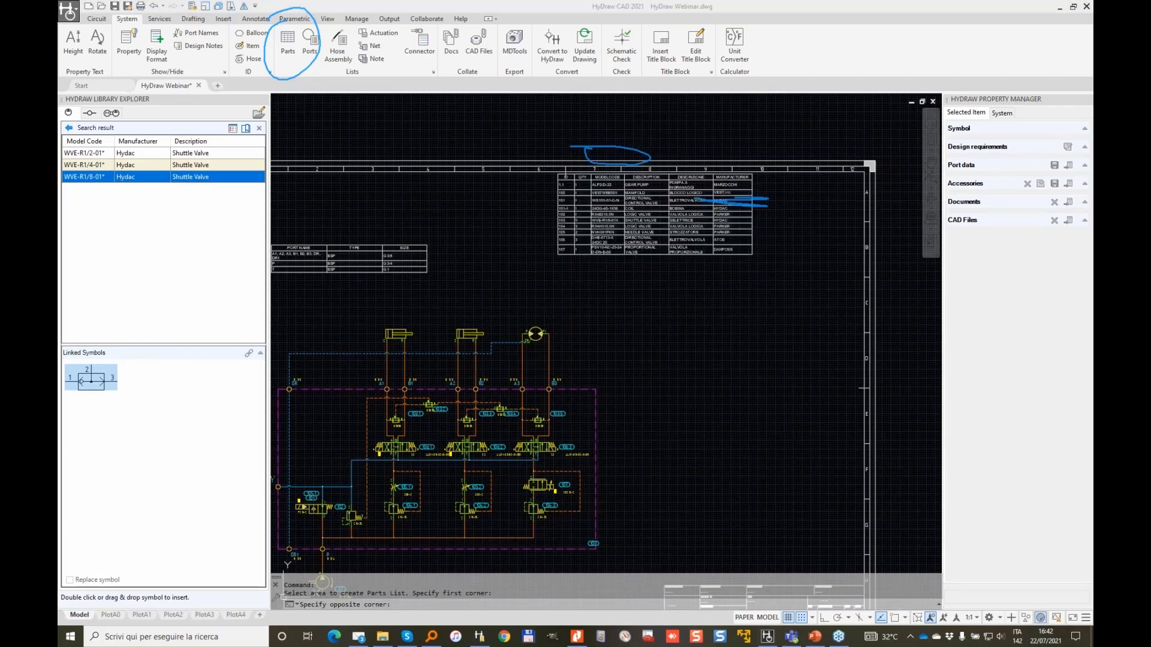
Move the parts list table into the upper-right corner of the drawing frame.
click(768, 304)
click(681, 224)
scroll(654, 268, up, 2)
right_click(654, 268)
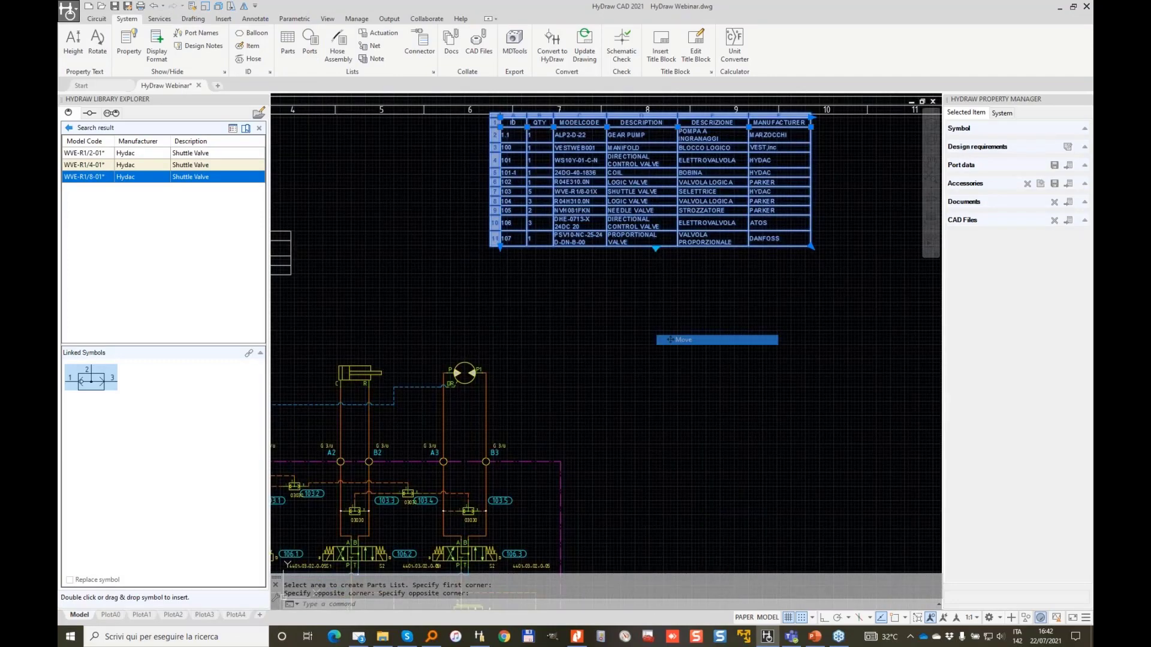
click(674, 340)
click(629, 342)
middle_drag(722, 362, 570, 367)
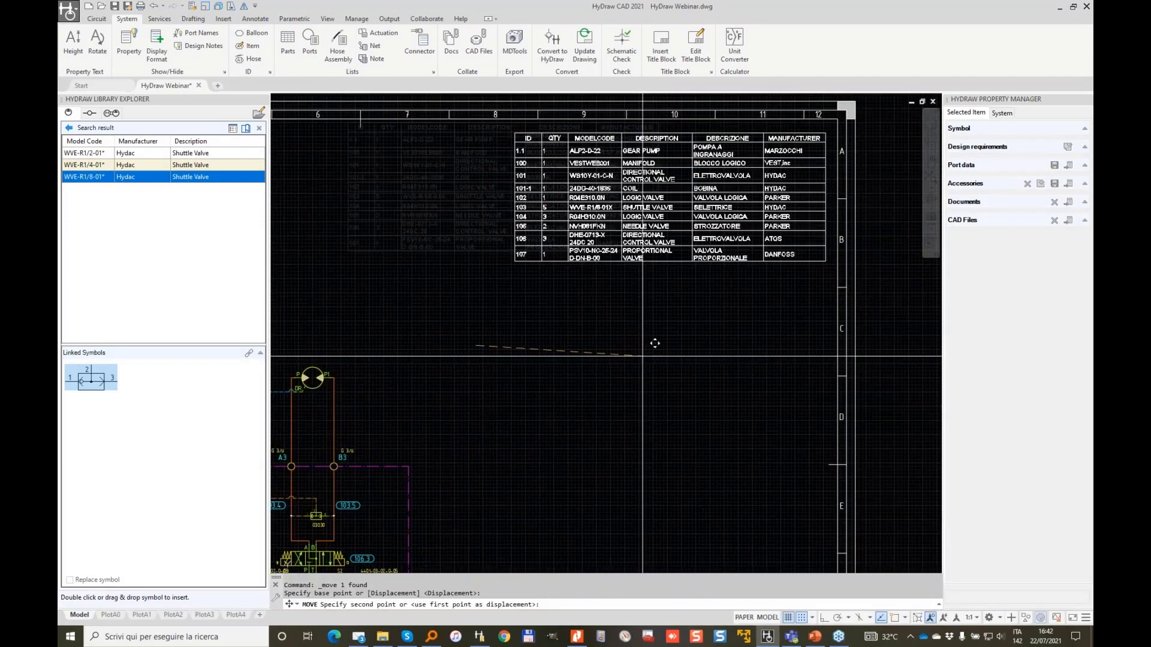
key(Escape)
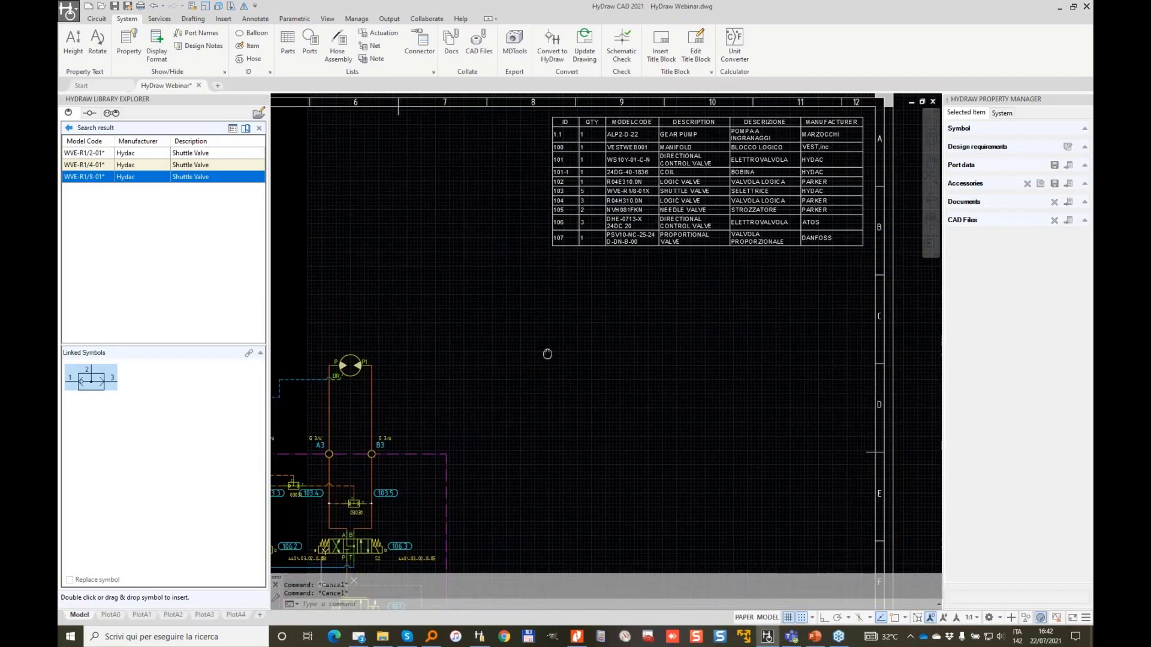
Set the gear pump symbol's item ID to 1.
scroll(432, 277, down, 1)
middle_drag(449, 341, 756, 253)
middle_drag(492, 570, 609, 370)
scroll(483, 386, up, 4)
click(487, 384)
click(1052, 142)
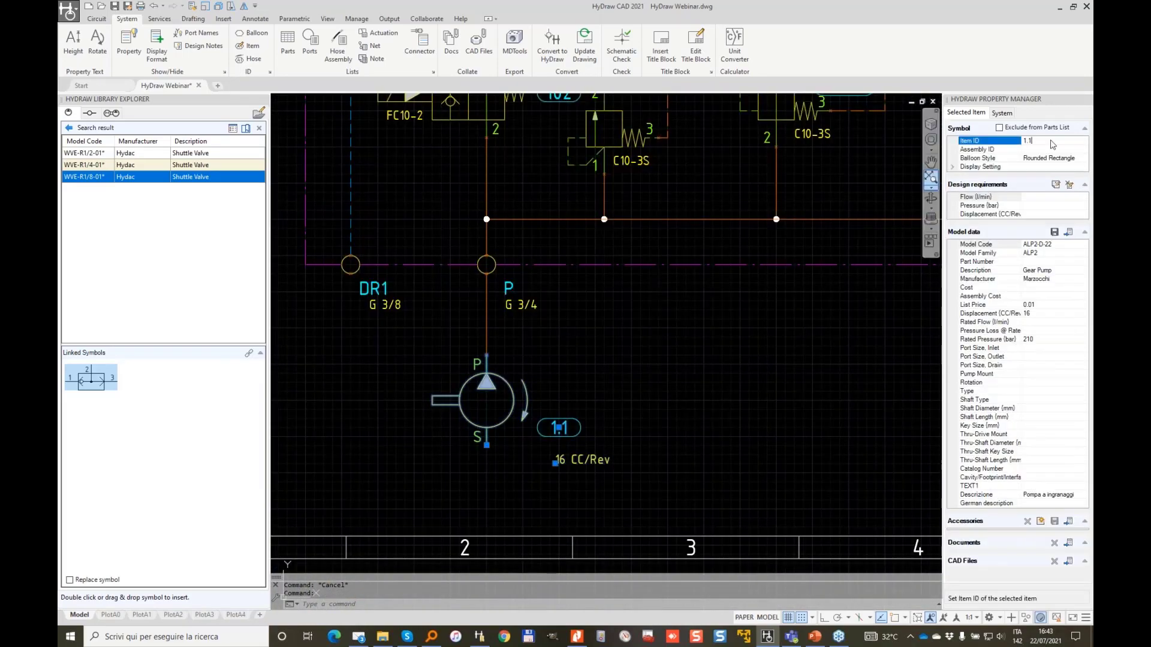
key(BackSpace)
key(BackSpace)
key(Return)
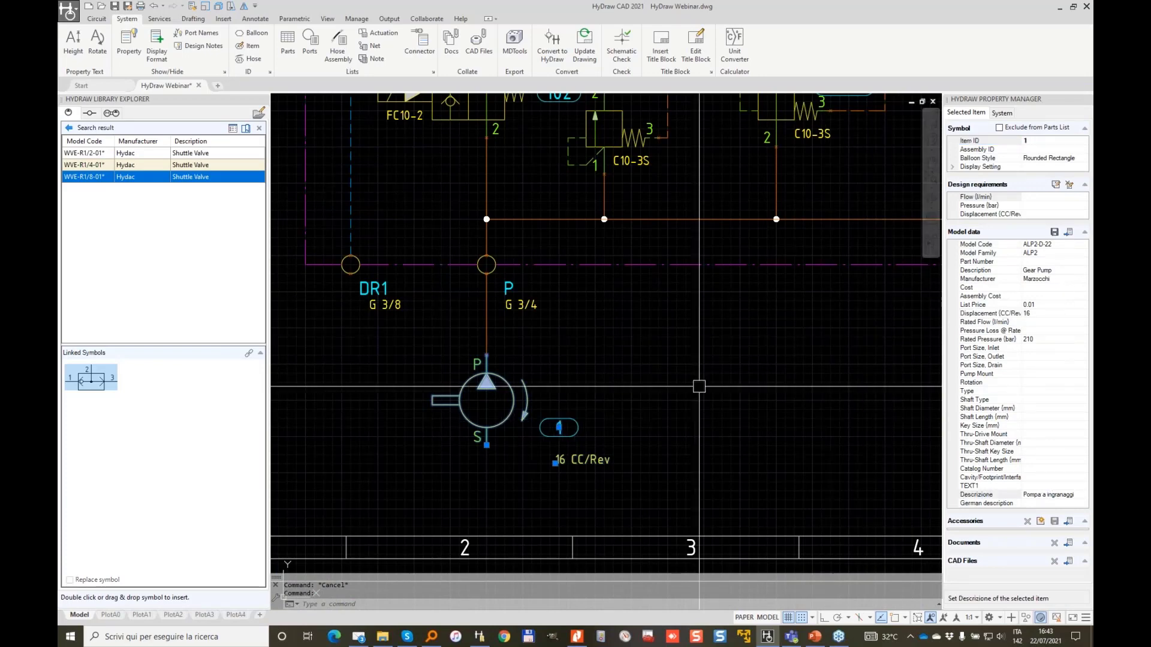
scroll(827, 358, down, 4)
key(Escape)
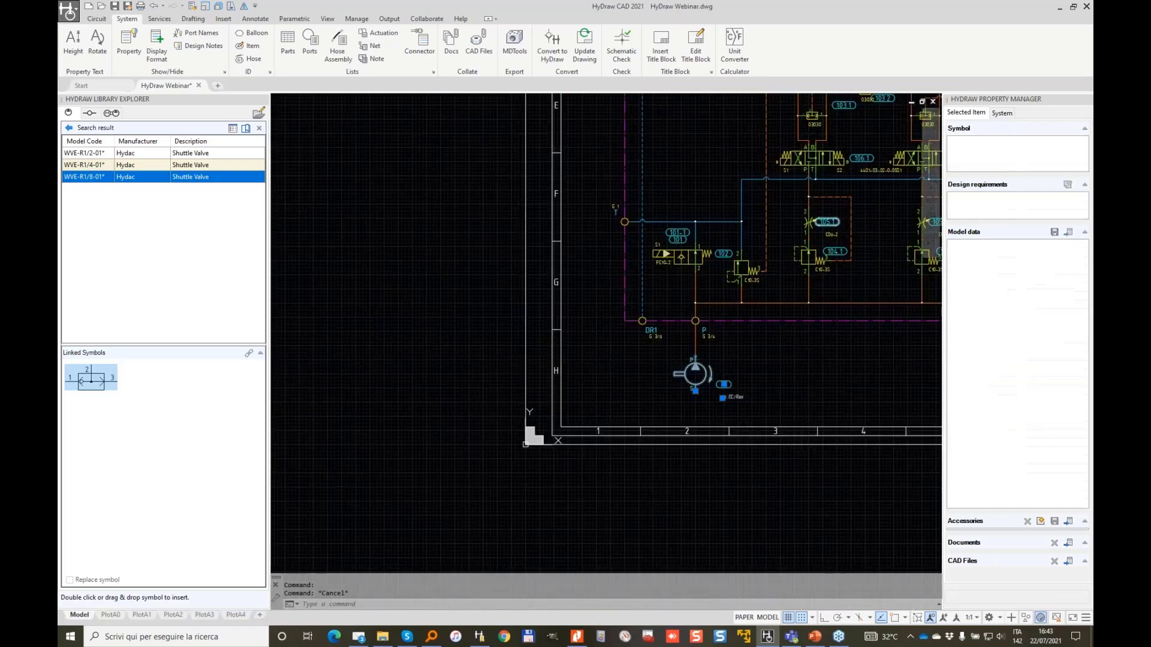
Update the inserted parts list table to pick up the pump's changed item ID.
middle_drag(794, 214, 554, 446)
middle_drag(774, 197, 528, 447)
middle_drag(772, 234, 571, 282)
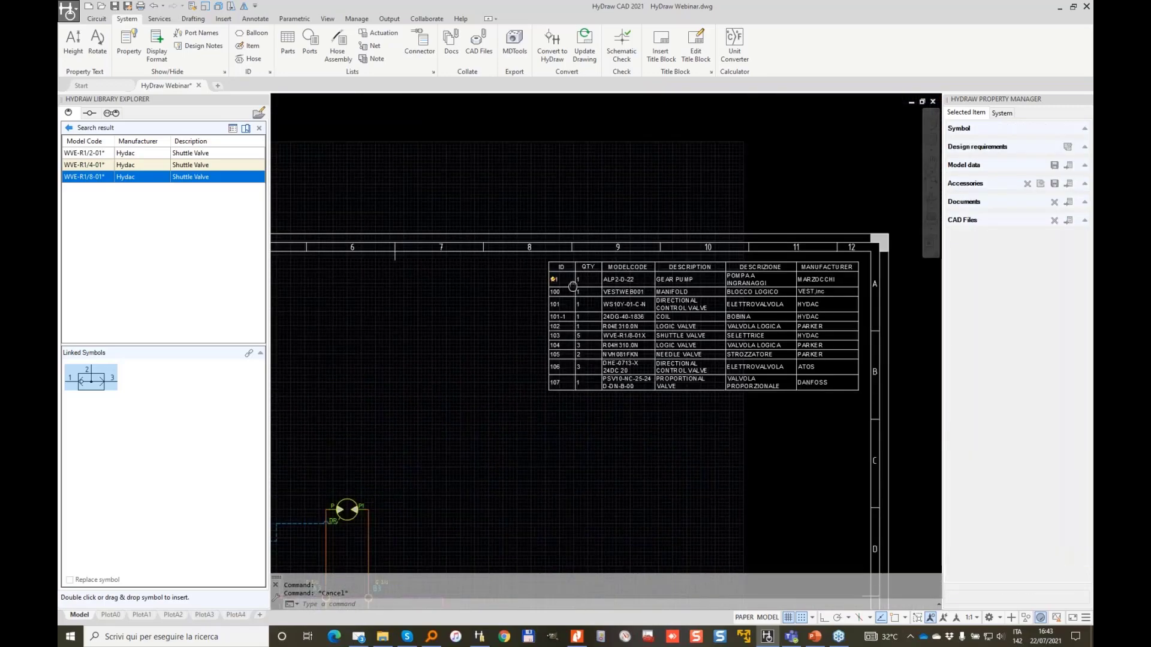
scroll(571, 280, up, 6)
click(593, 192)
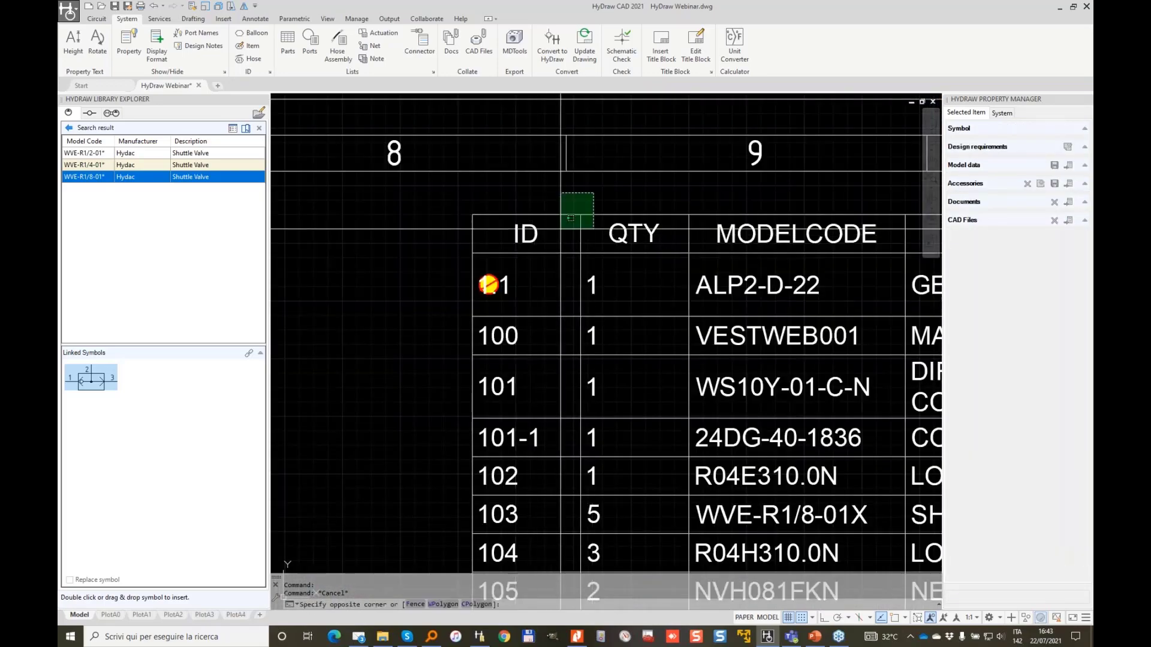
click(560, 246)
right_click(508, 292)
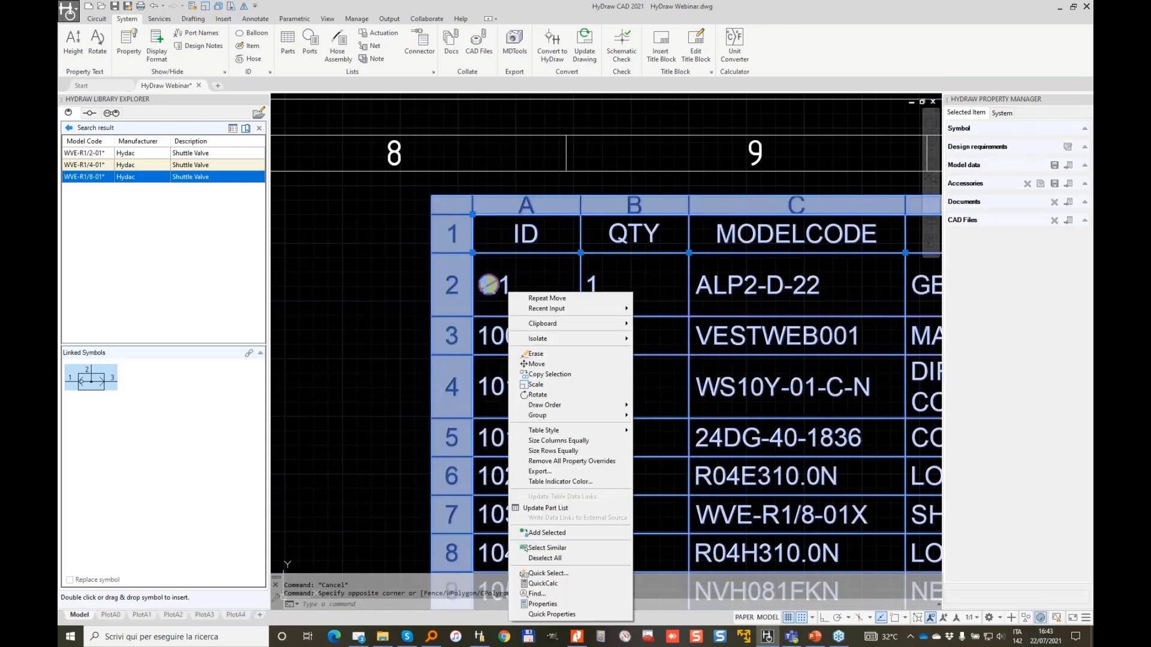
click(552, 509)
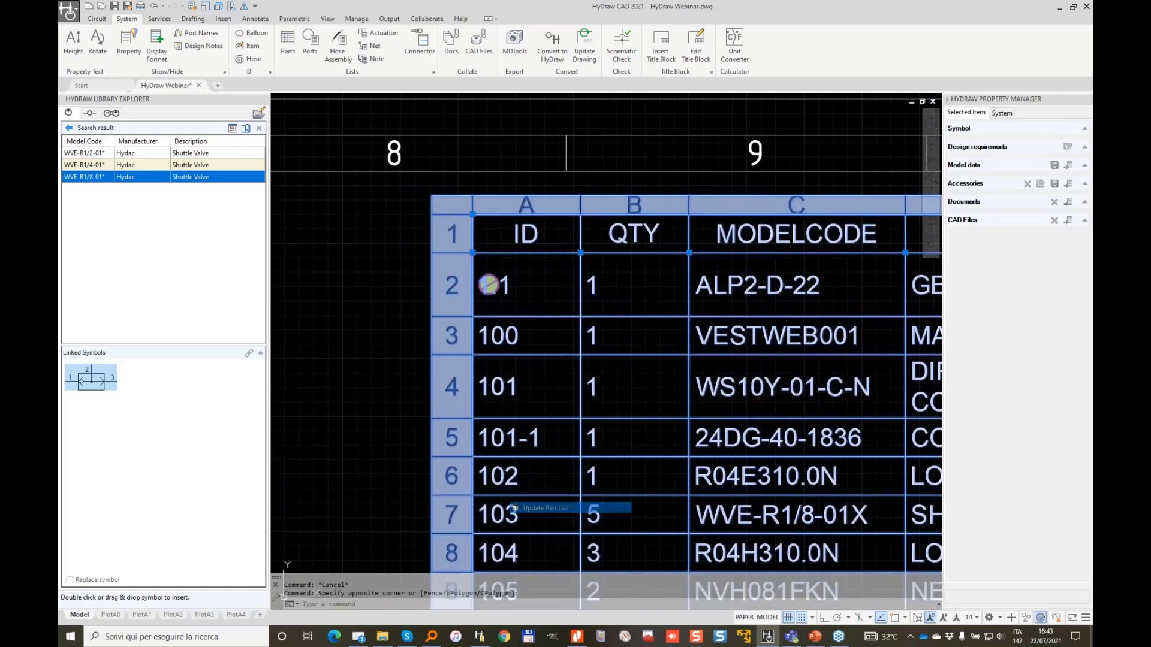
Compare the gear pump's ID in the parts list with the balloon on the pump symbol.
scroll(501, 277, down, 2)
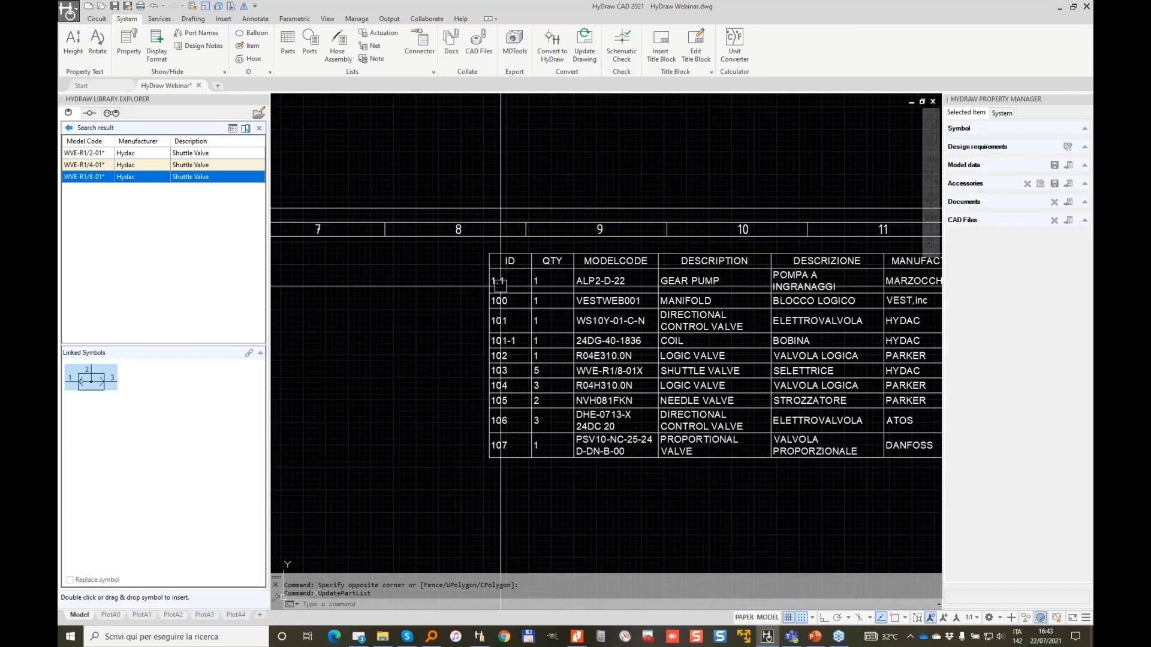
scroll(488, 406, down, 3)
scroll(355, 452, up, 3)
scroll(355, 453, up, 2)
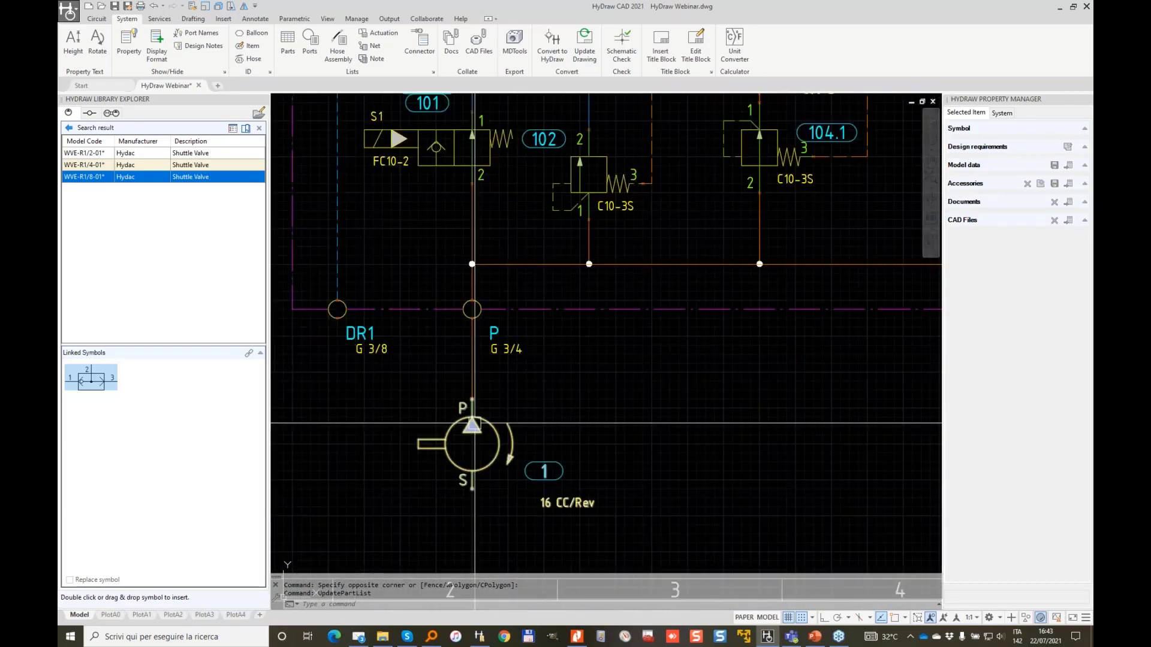
scroll(513, 360, down, 4)
scroll(551, 267, up, 5)
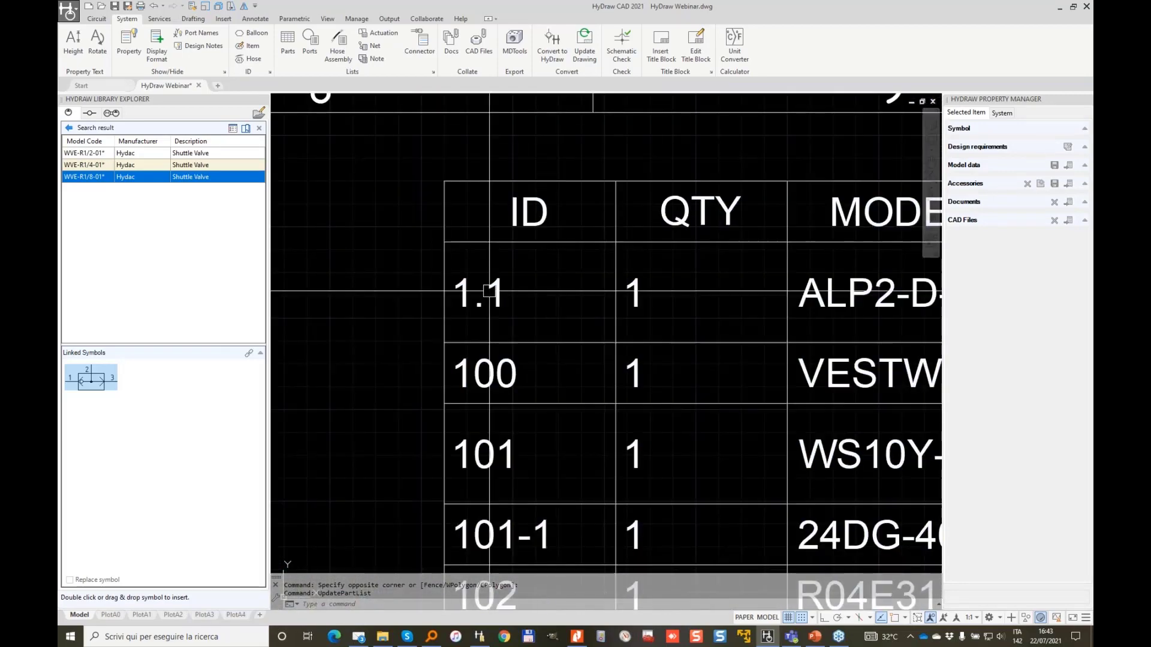
click(490, 291)
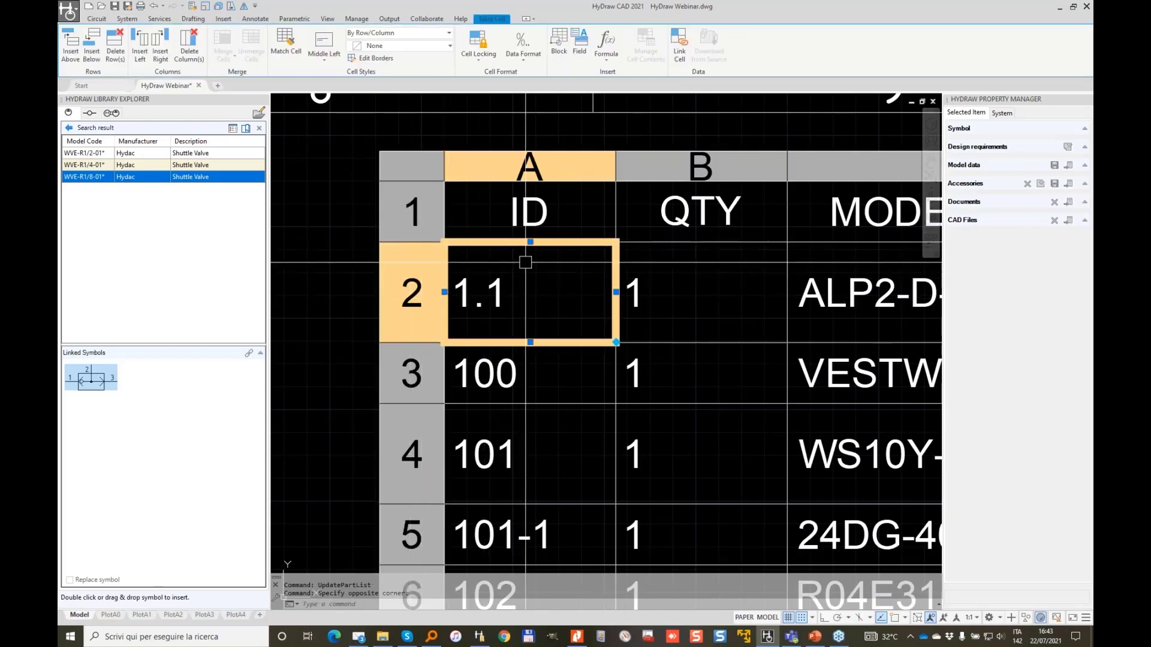
scroll(487, 258, down, 4)
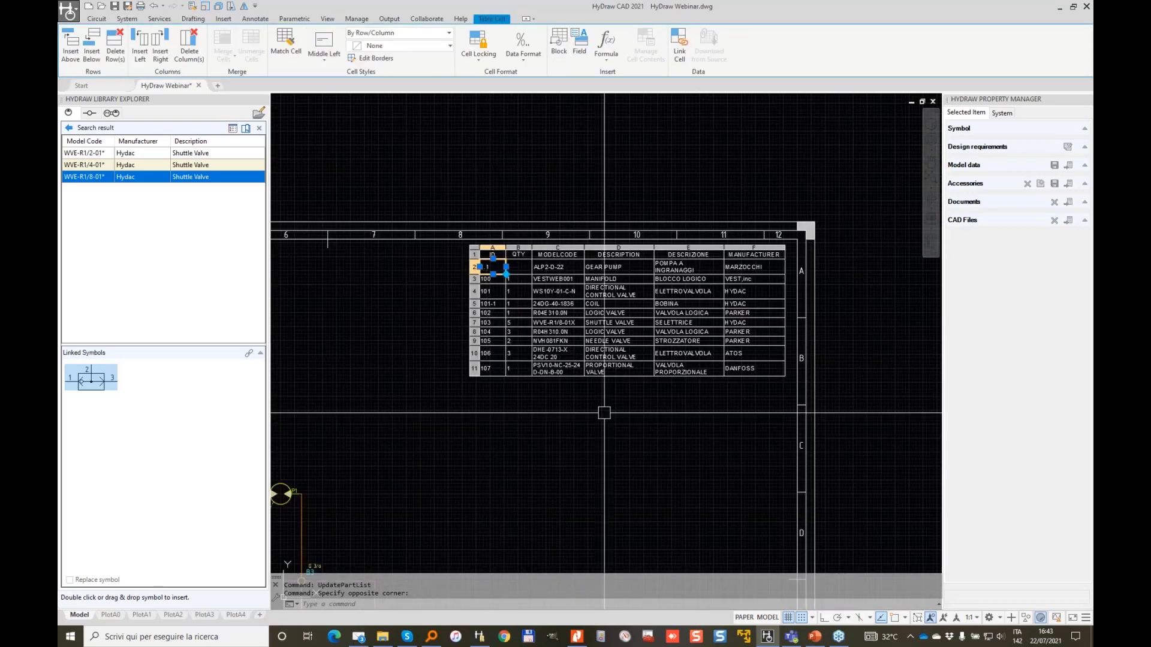
Erase the parts list table from the drawing.
key(Escape)
click(615, 436)
click(484, 303)
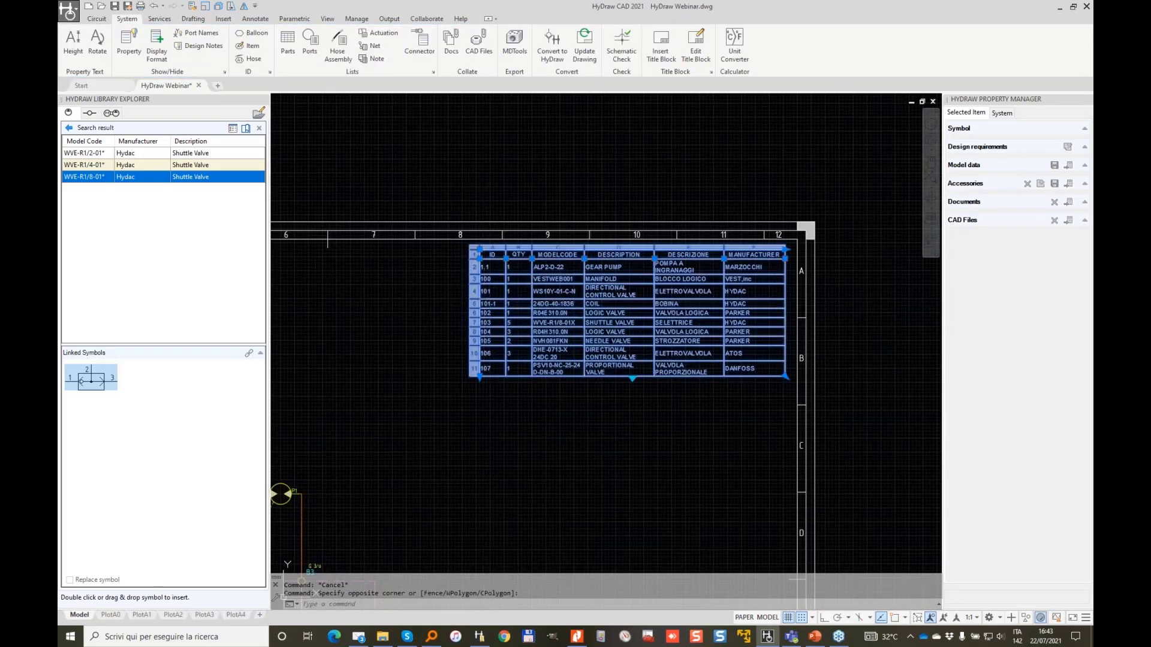
key(Delete)
Generate a new parts list from all symbols of the schematic and insert it in the frame's upper area.
scroll(684, 270, down, 5)
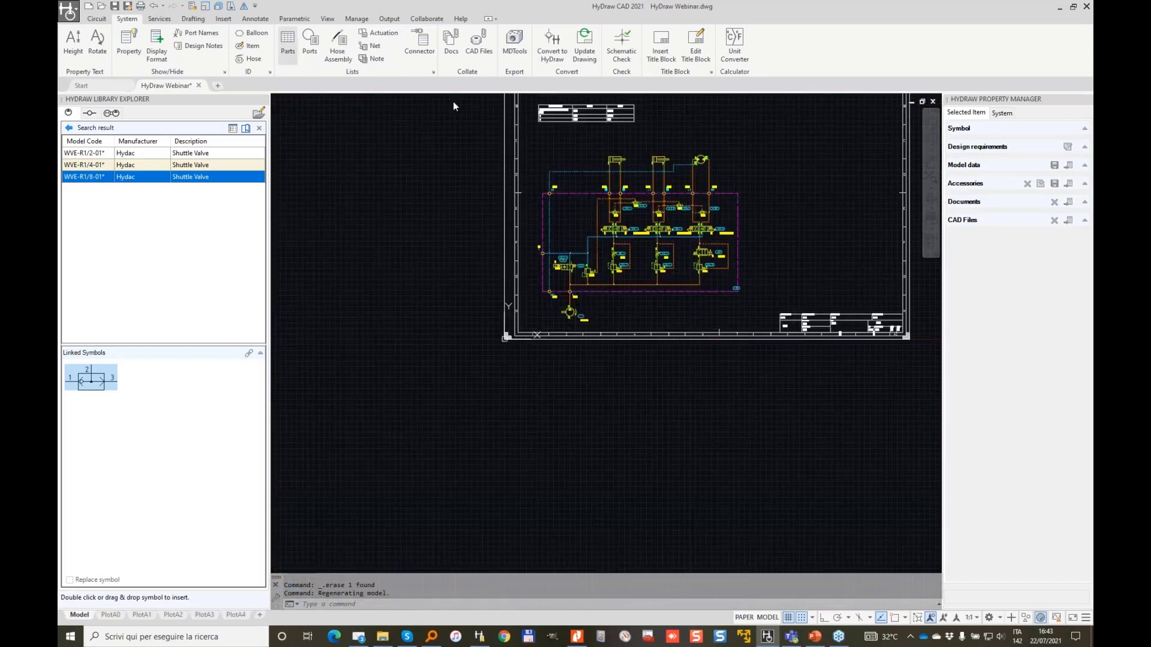
click(286, 43)
click(757, 324)
click(504, 143)
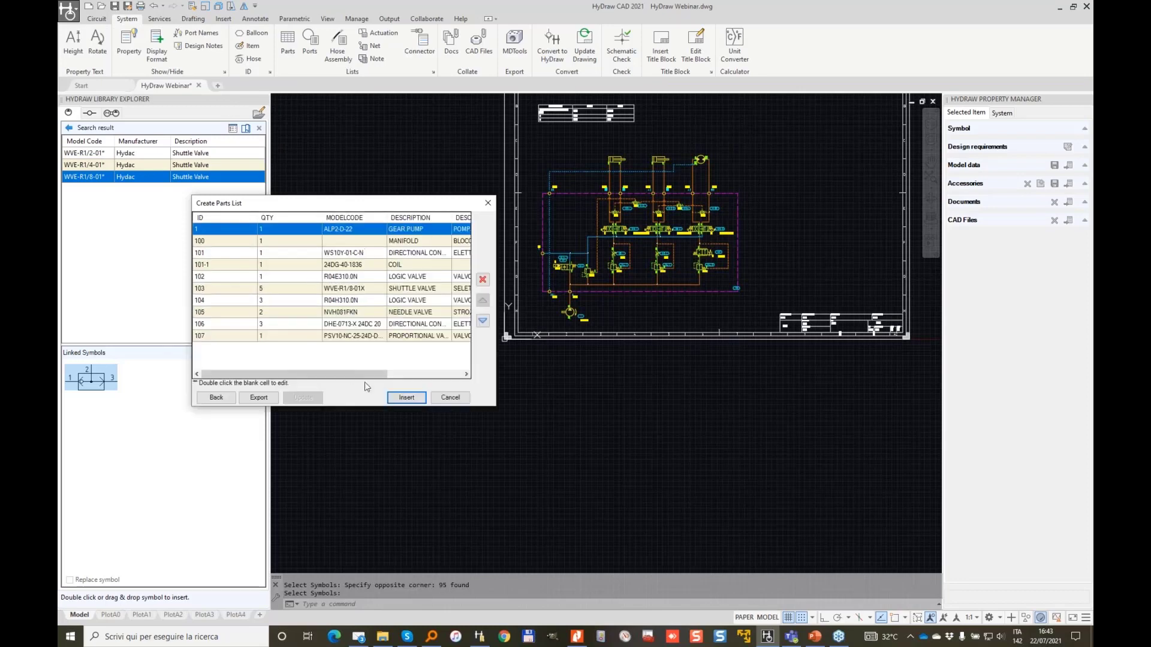
click(406, 398)
scroll(763, 174, up, 6)
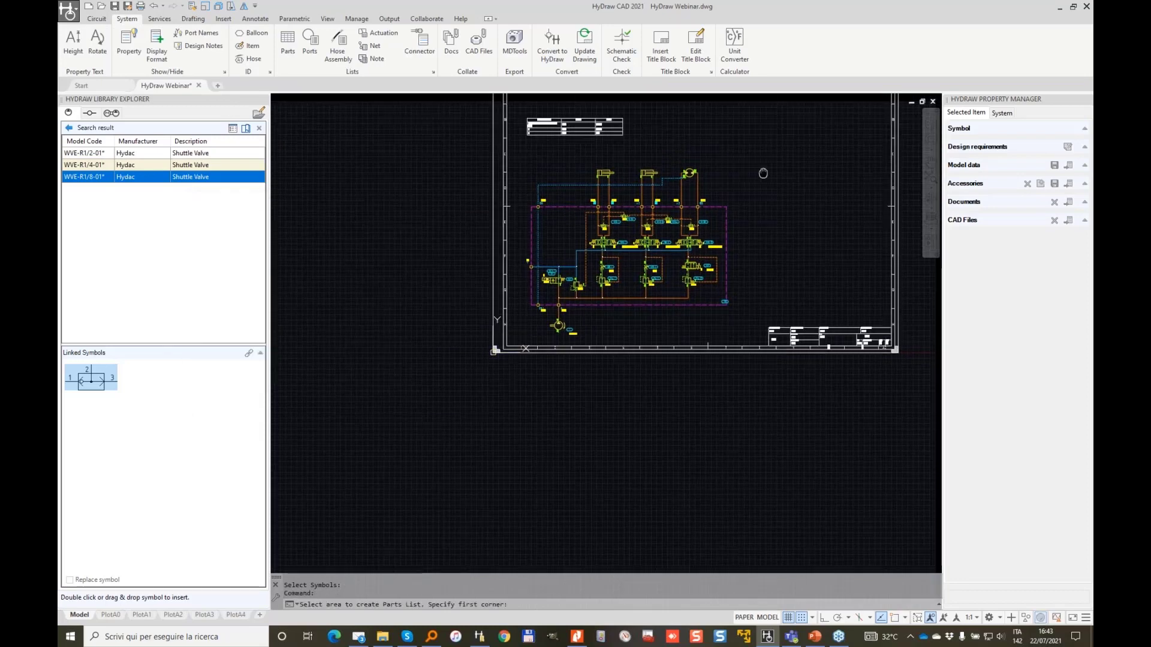
click(720, 362)
click(720, 362)
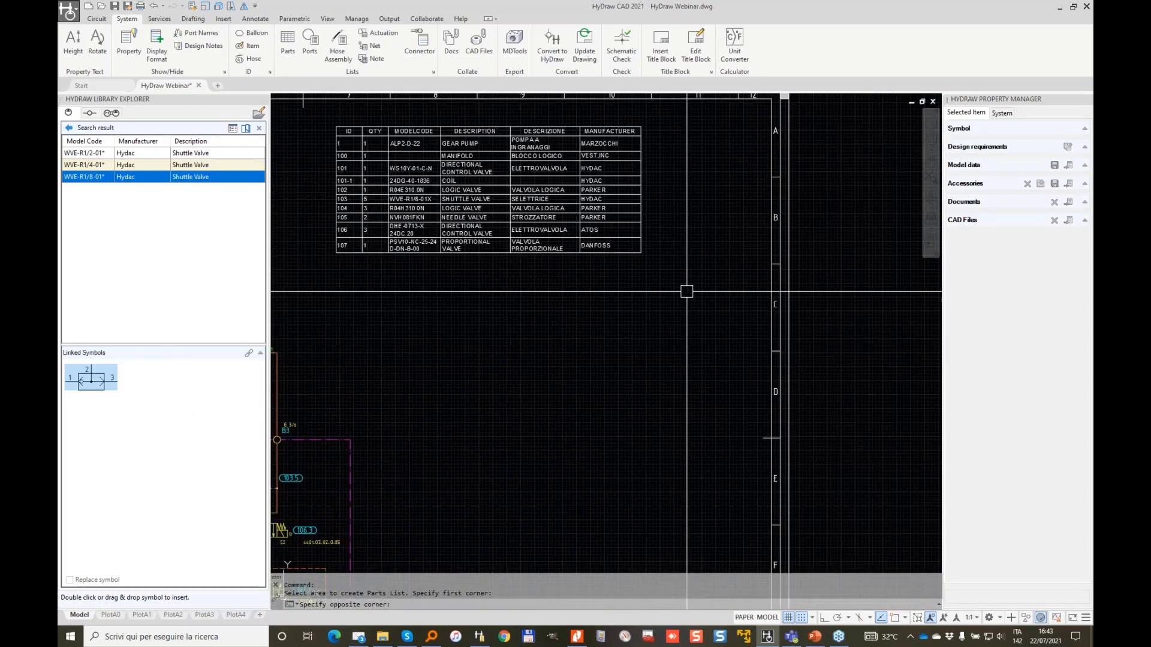
Move the new parts list table by its upper-right corner into the upper-right corner of the drawing frame.
middle_drag(657, 244, 656, 338)
click(668, 375)
click(590, 287)
right_click(591, 287)
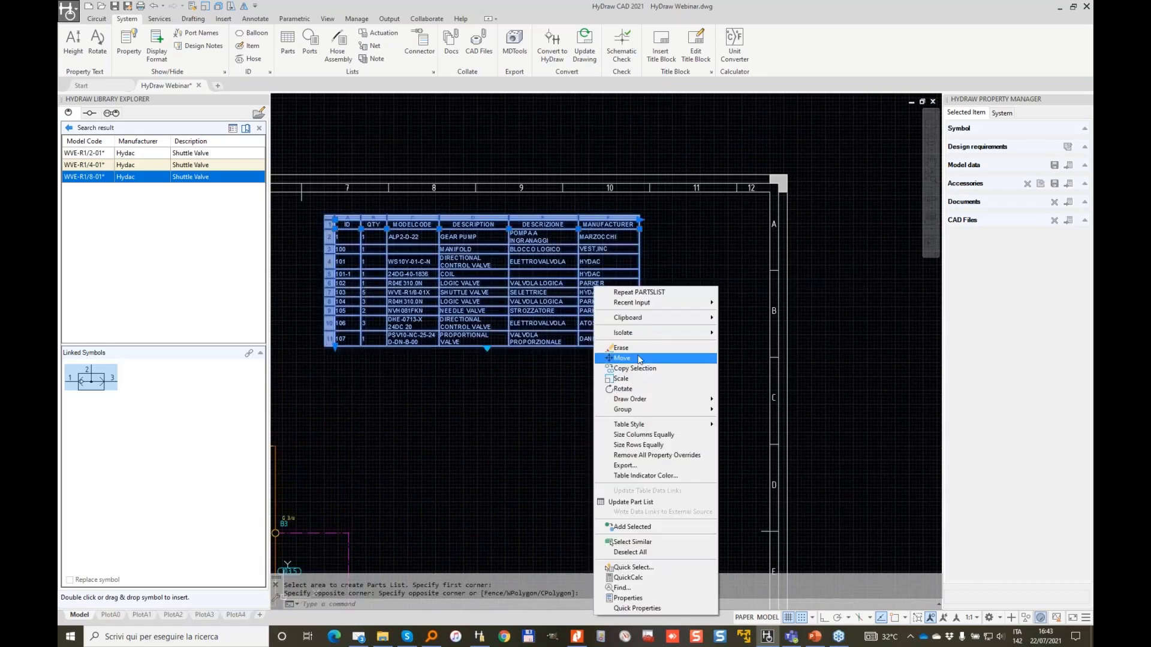
click(606, 358)
click(638, 215)
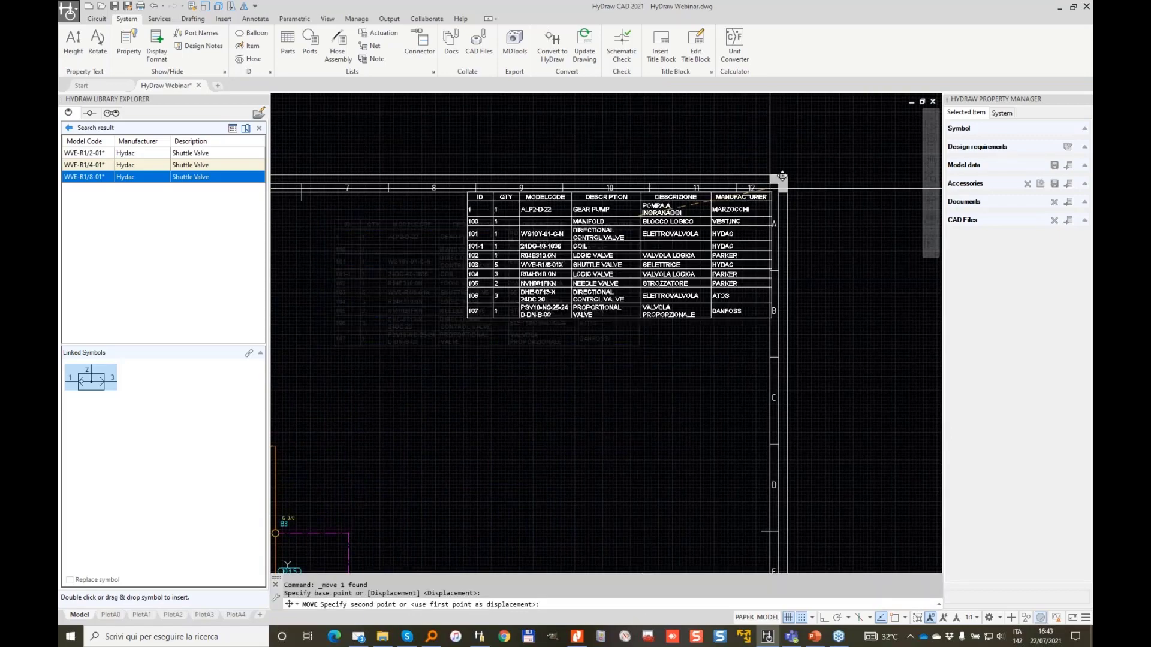
click(758, 199)
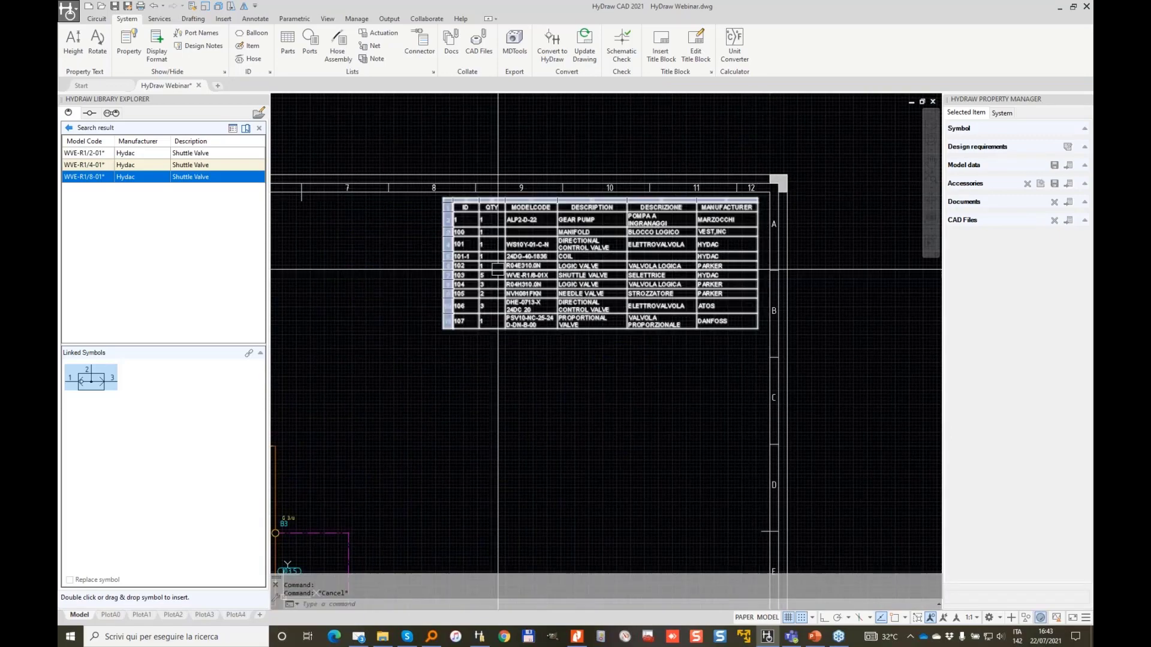
scroll(467, 225, up, 4)
key(Escape)
key(Escape)
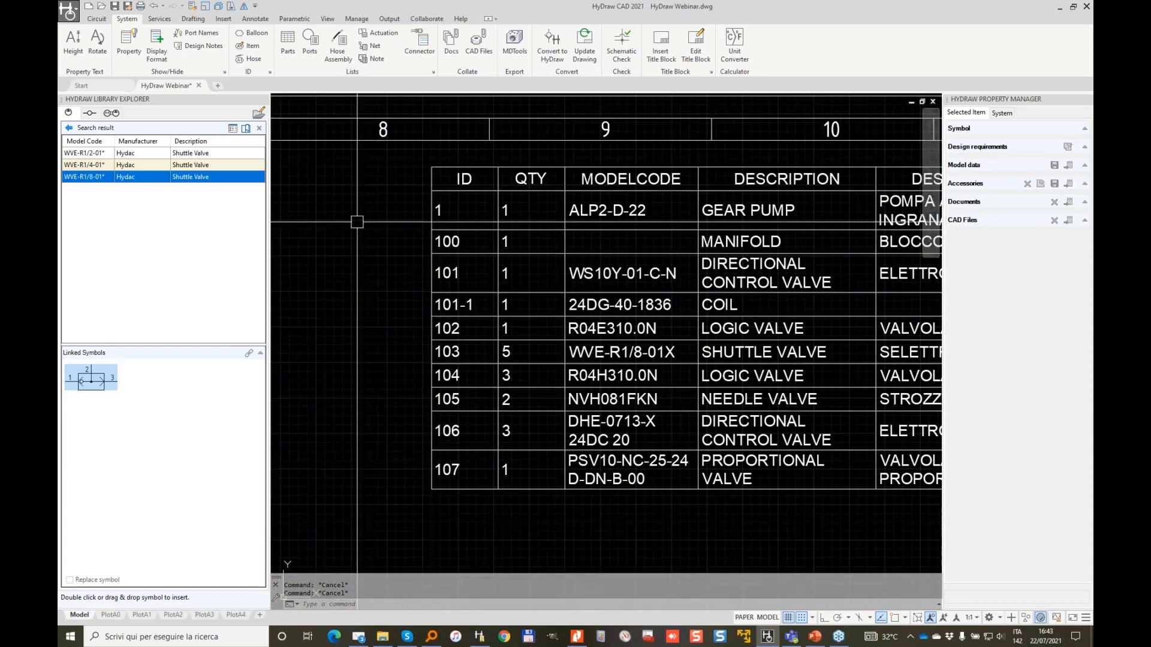
scroll(359, 228, down, 6)
scroll(528, 269, up, 4)
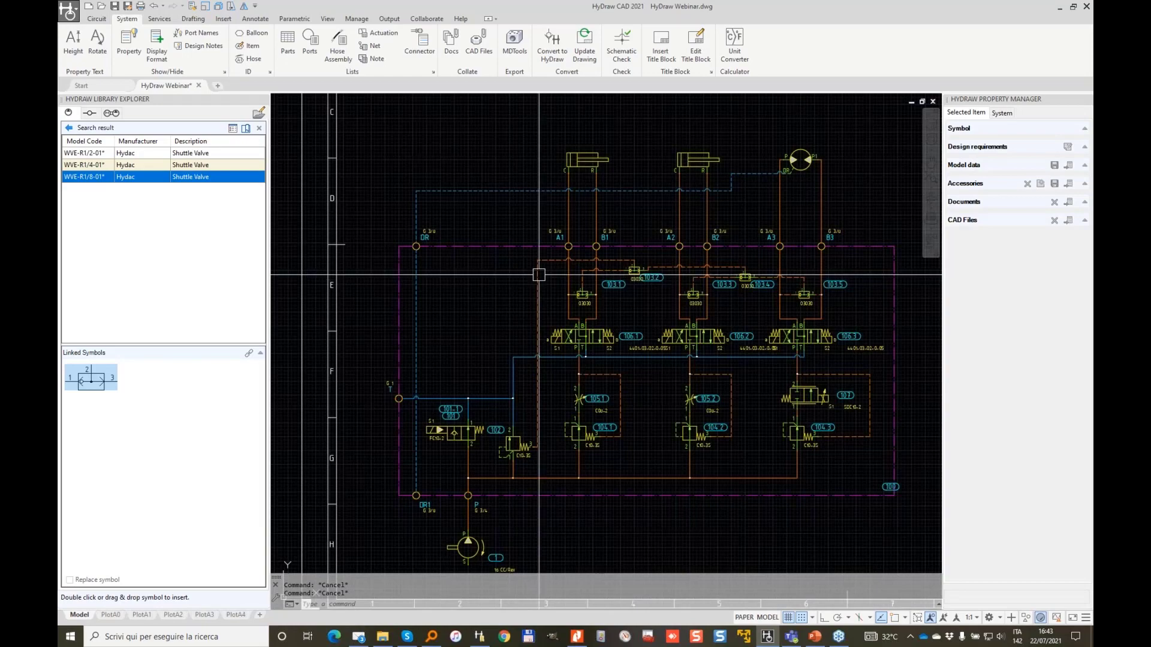
scroll(536, 312, up, 3)
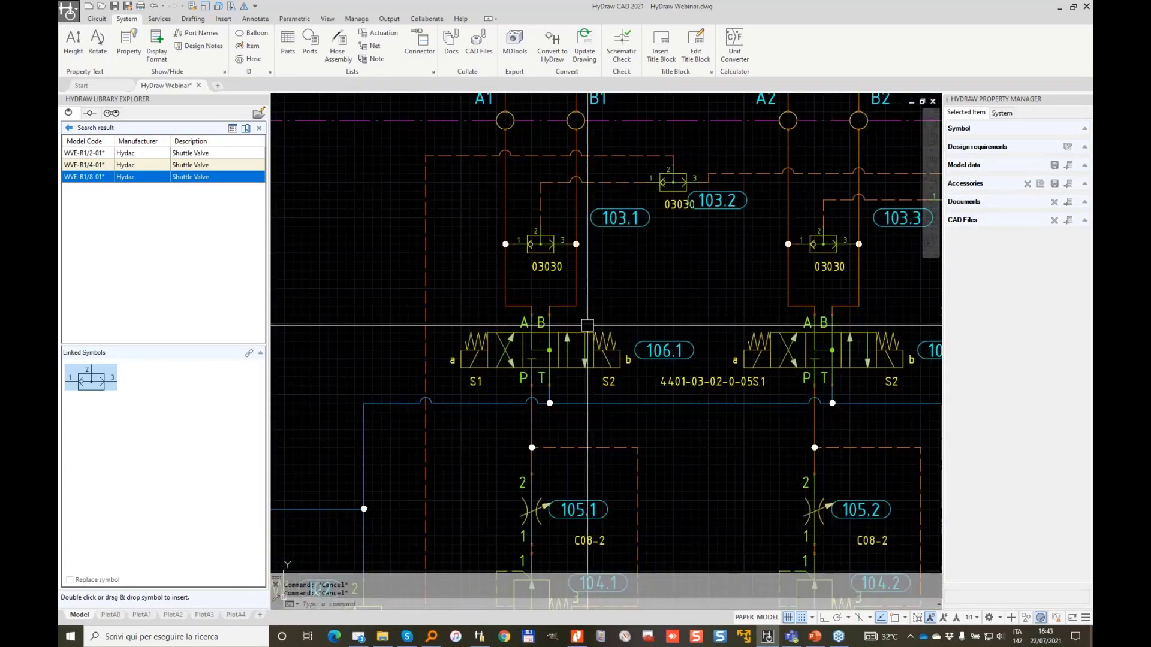
scroll(570, 198, down, 3)
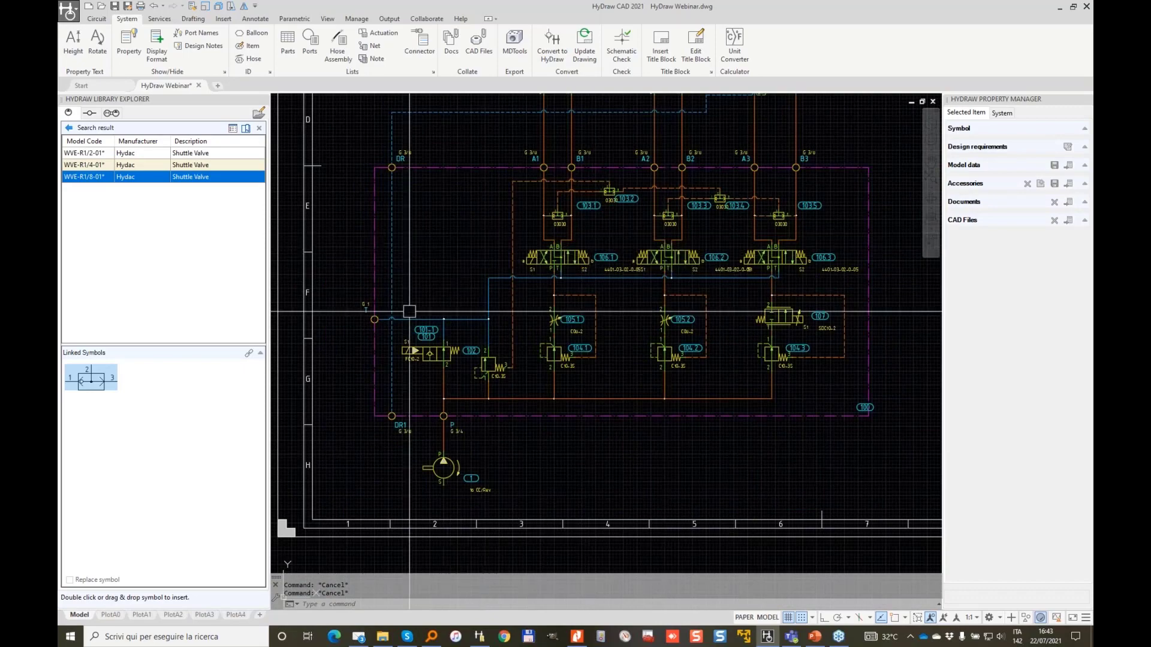
scroll(389, 320, up, 2)
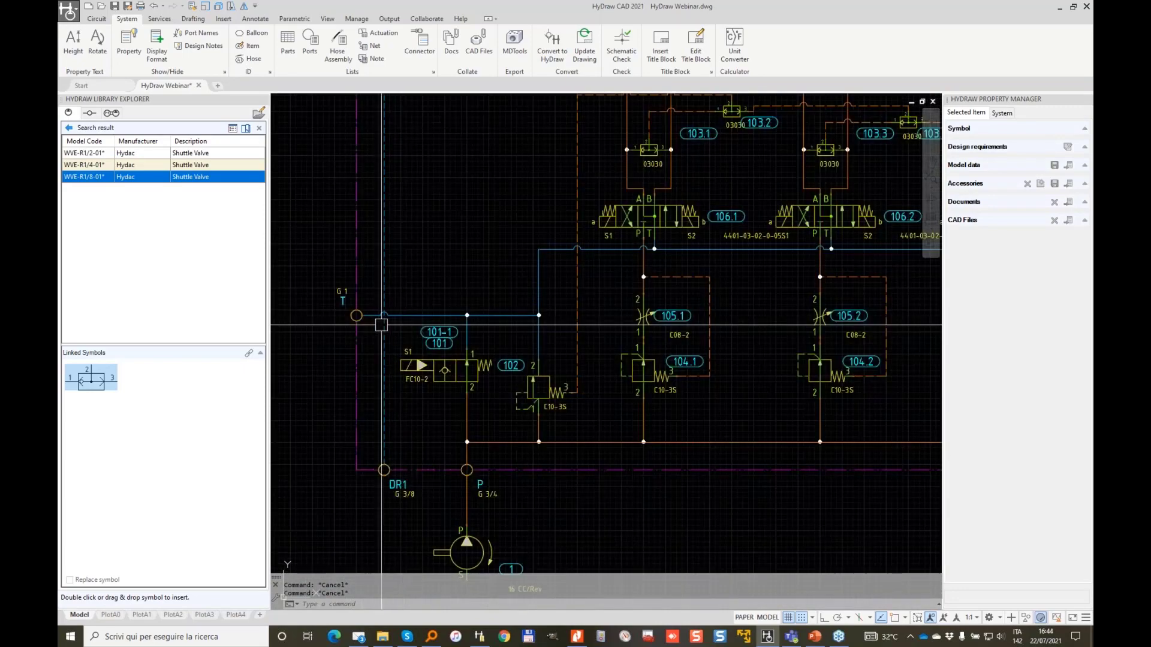
Edit the solenoid information of directional valve 101 and set its solenoid ID to YBP.
click(97, 19)
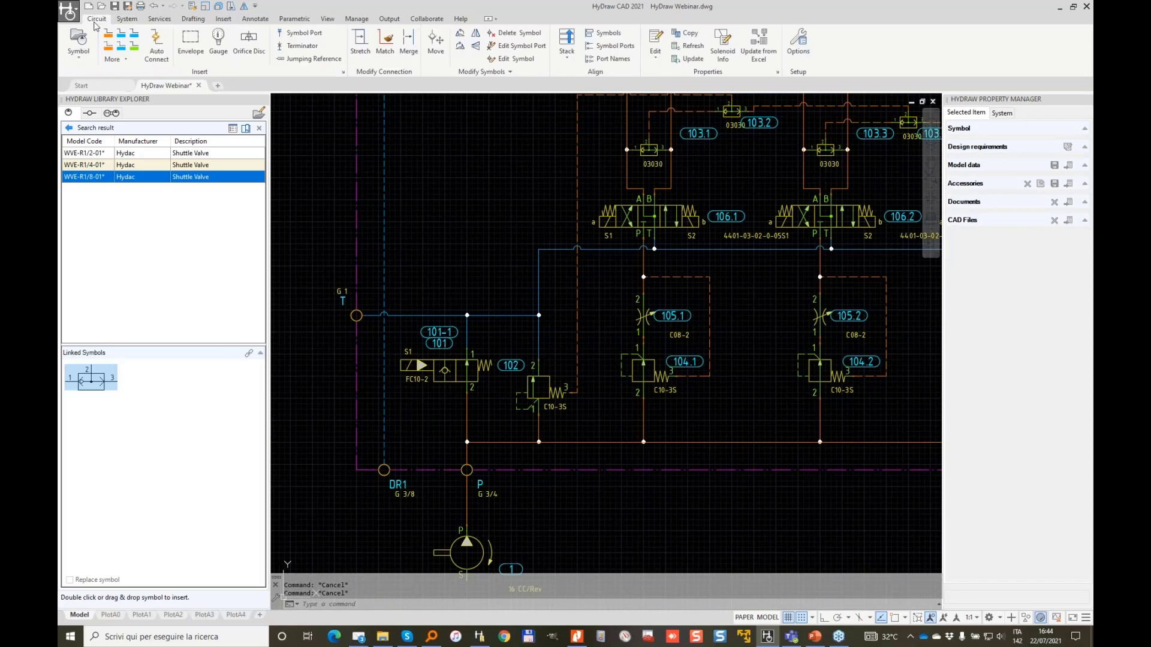
click(726, 43)
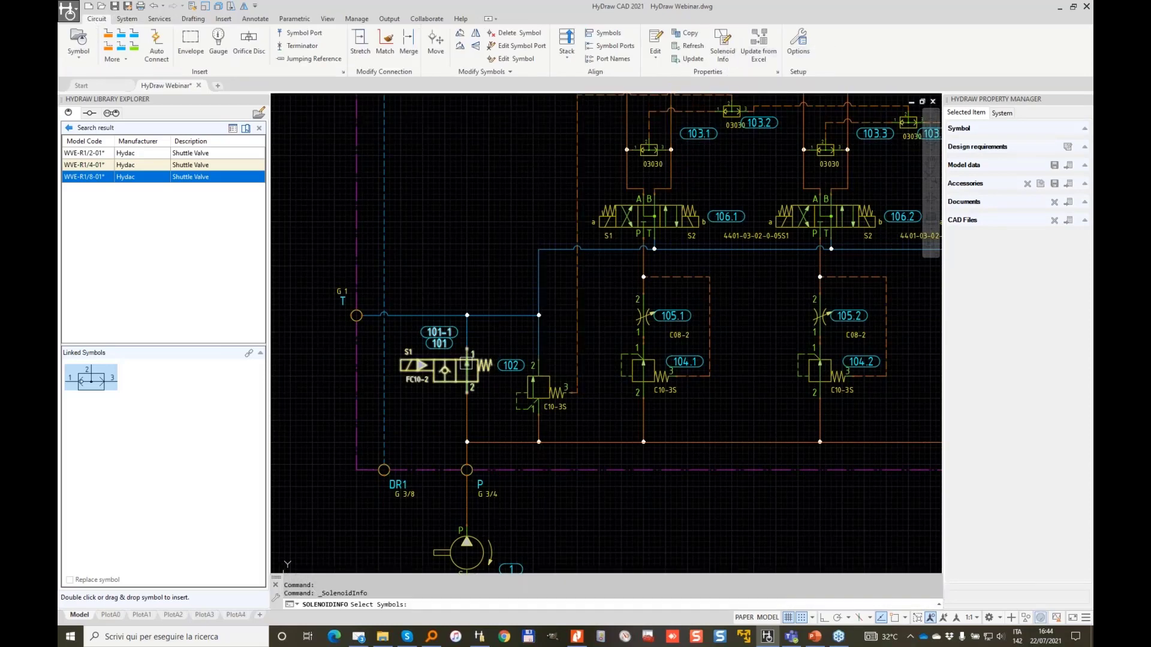
click(444, 369)
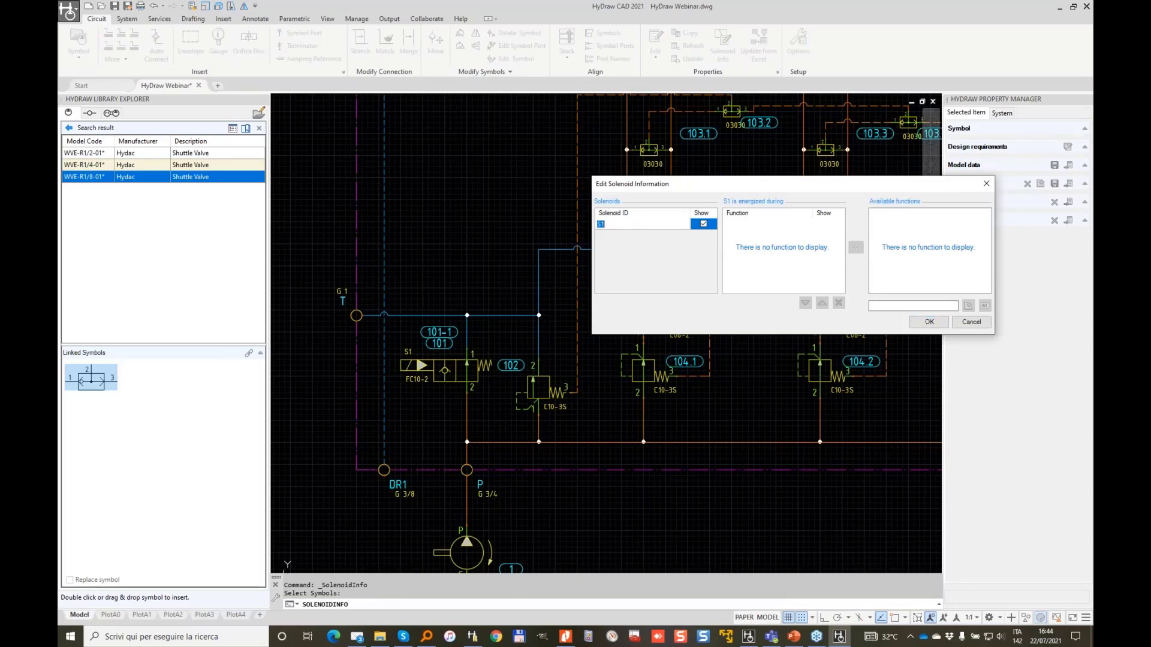
text(YBP)
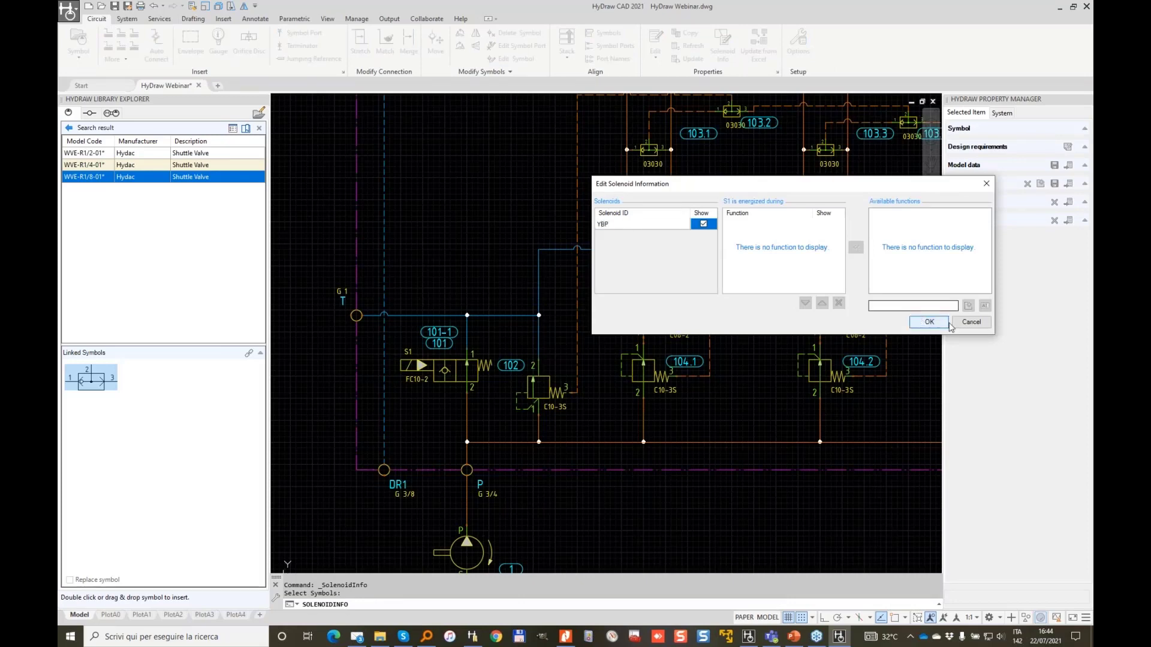
Add the function SYSTEM UNLOADING to the available functions and assign it to solenoid YBP.
click(919, 306)
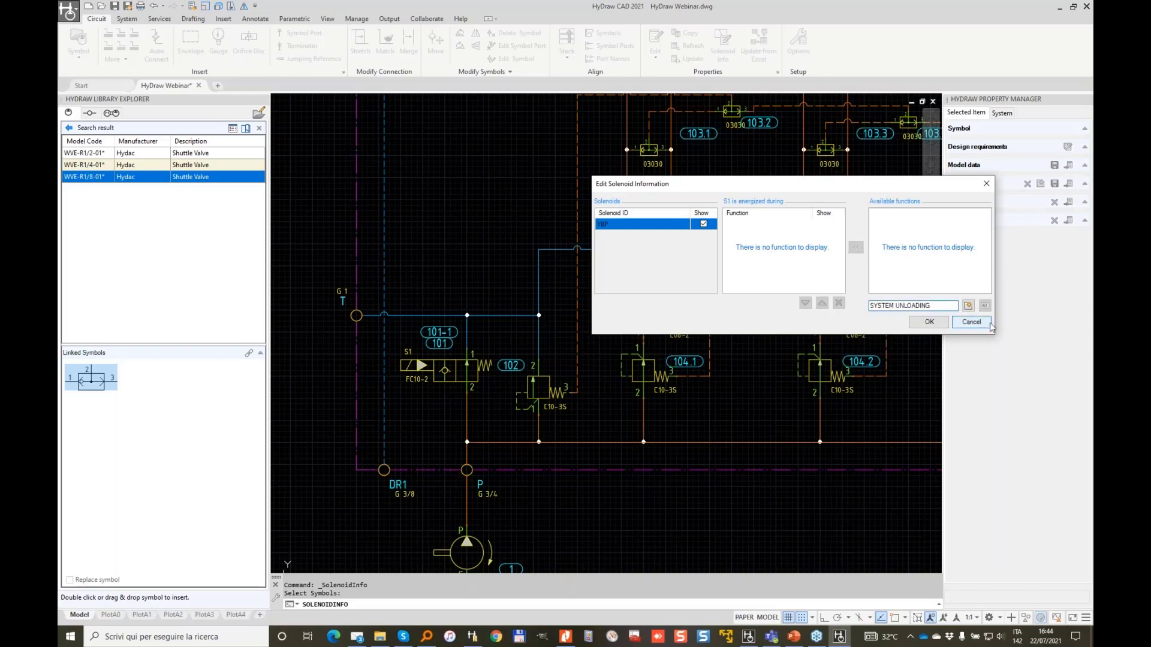
click(968, 306)
click(920, 213)
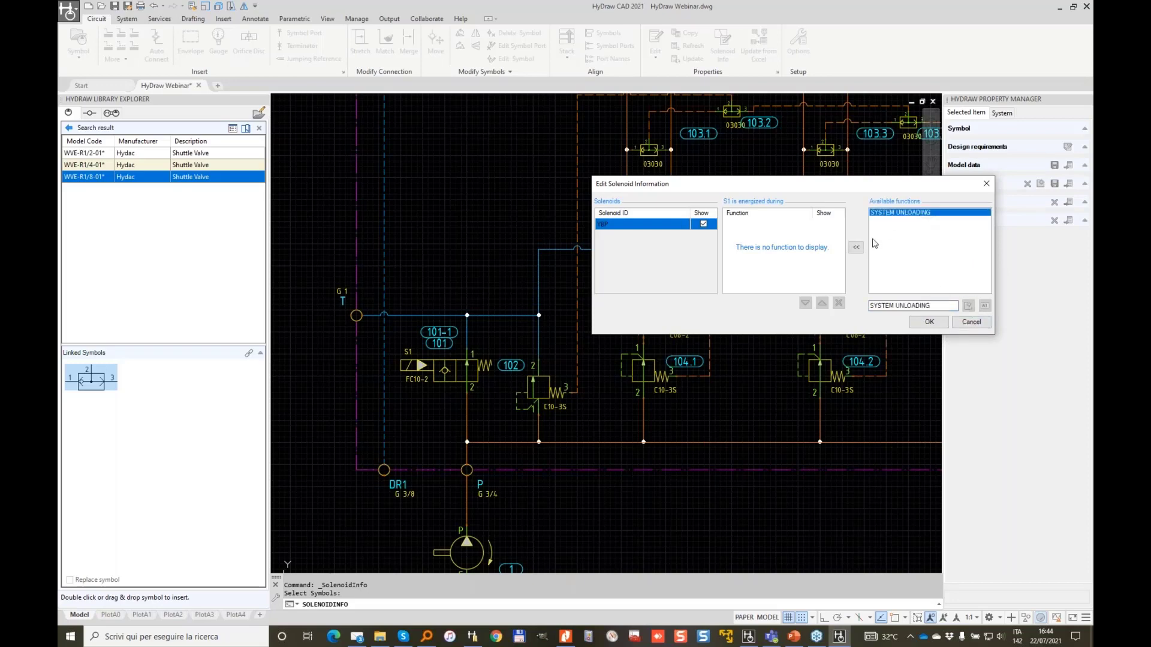
click(856, 247)
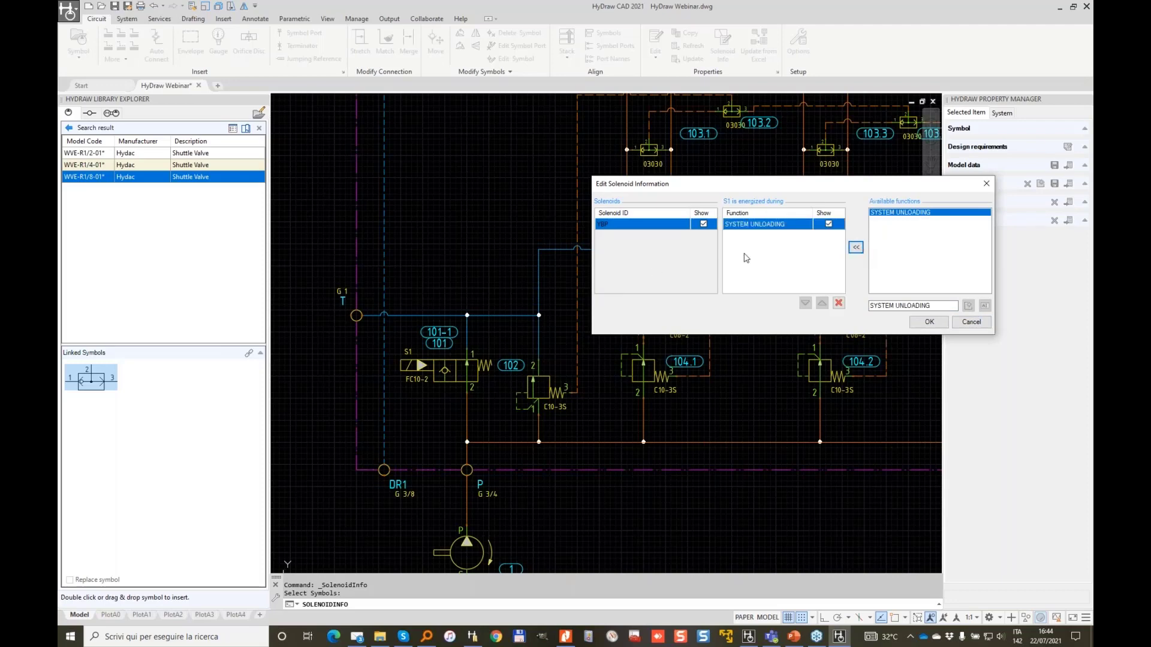
Rename the solenoid function SYSTEM UNLOADING to SYSTEM PRESSURE and apply the solenoid information.
click(912, 306)
double_click(913, 306)
text(PRESSURE)
click(969, 306)
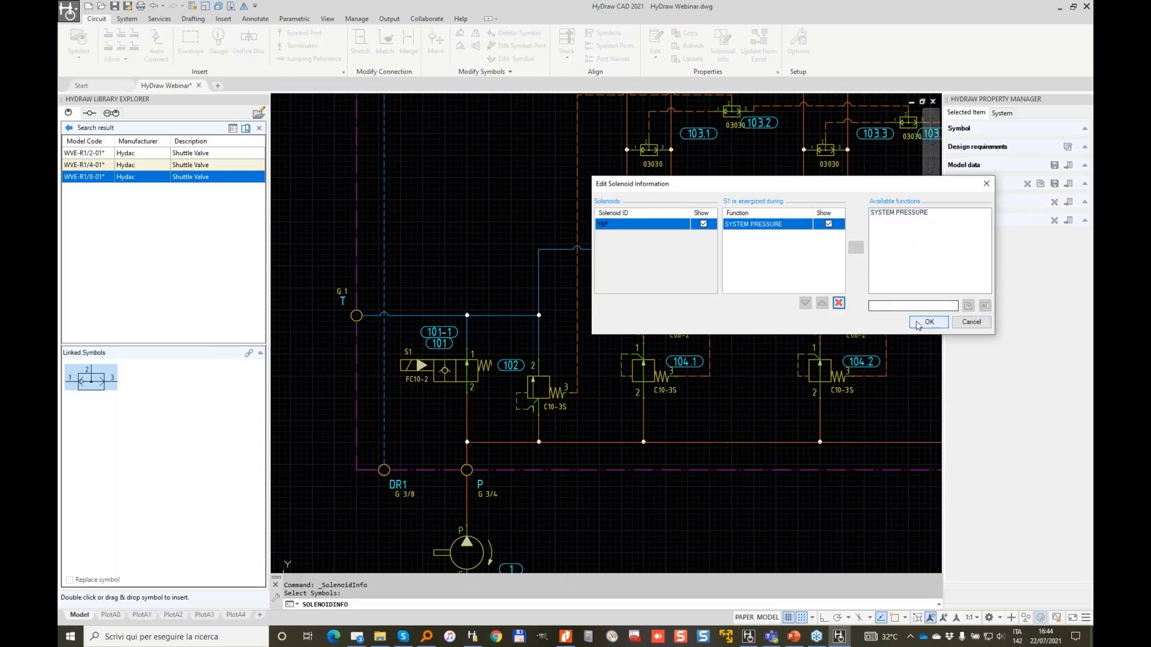
click(929, 323)
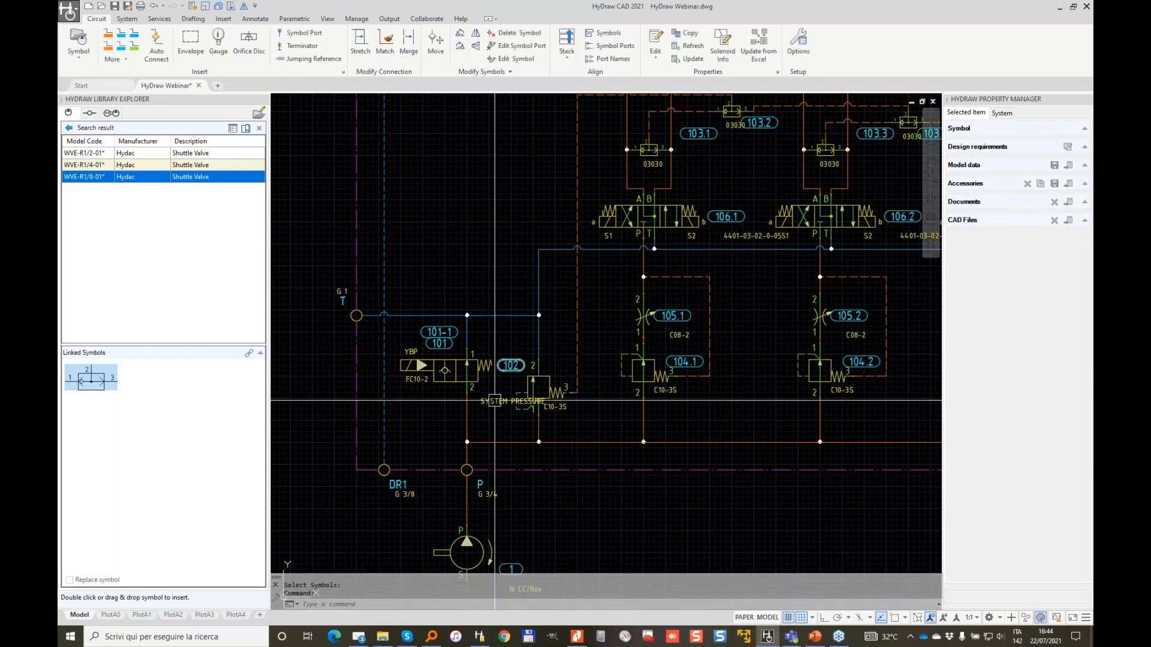
Move the SYSTEM PRESSURE label directly below the FC10-2 text of valve 101.
scroll(476, 401, up, 4)
middle_drag(403, 384, 668, 328)
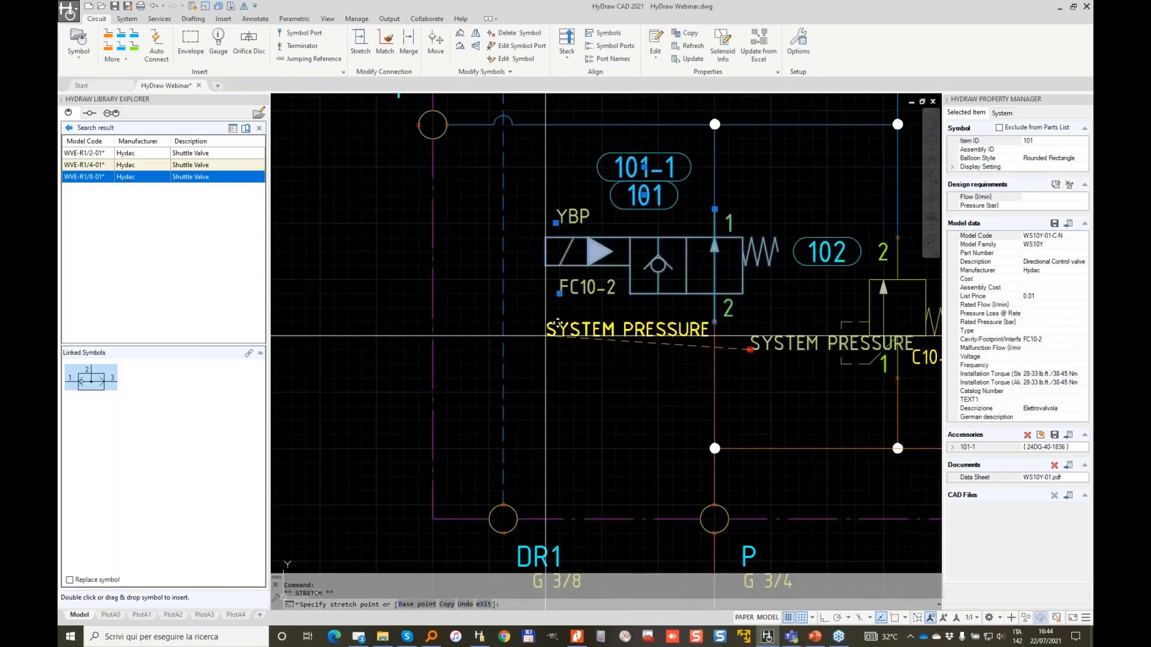
click(281, 392)
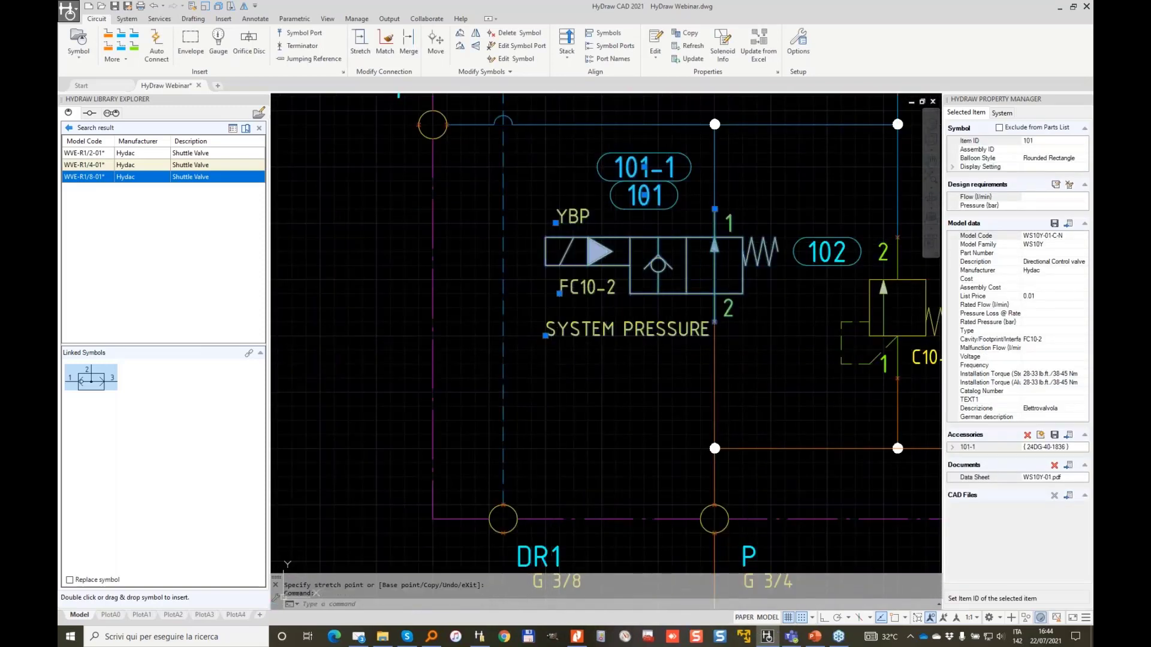
key(Escape)
scroll(544, 310, down, 5)
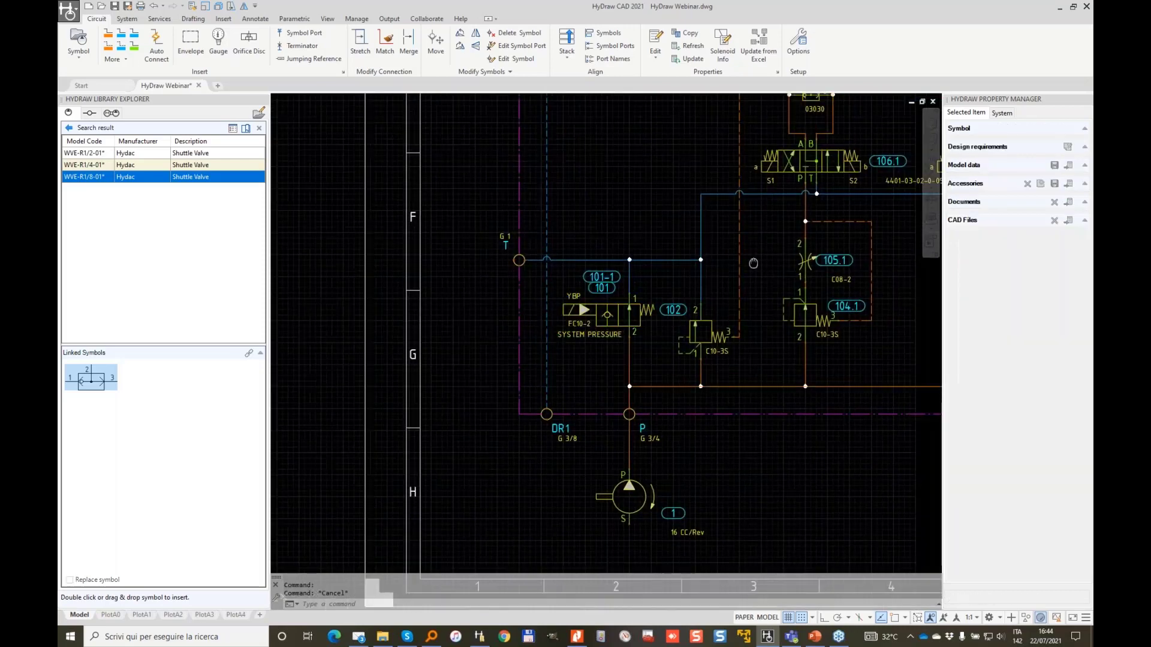
Edit the solenoid information of valve 106.1 and add the available functions LIFT UP and LIFT DOWN.
middle_drag(785, 235, 599, 317)
click(597, 258)
double_click(597, 258)
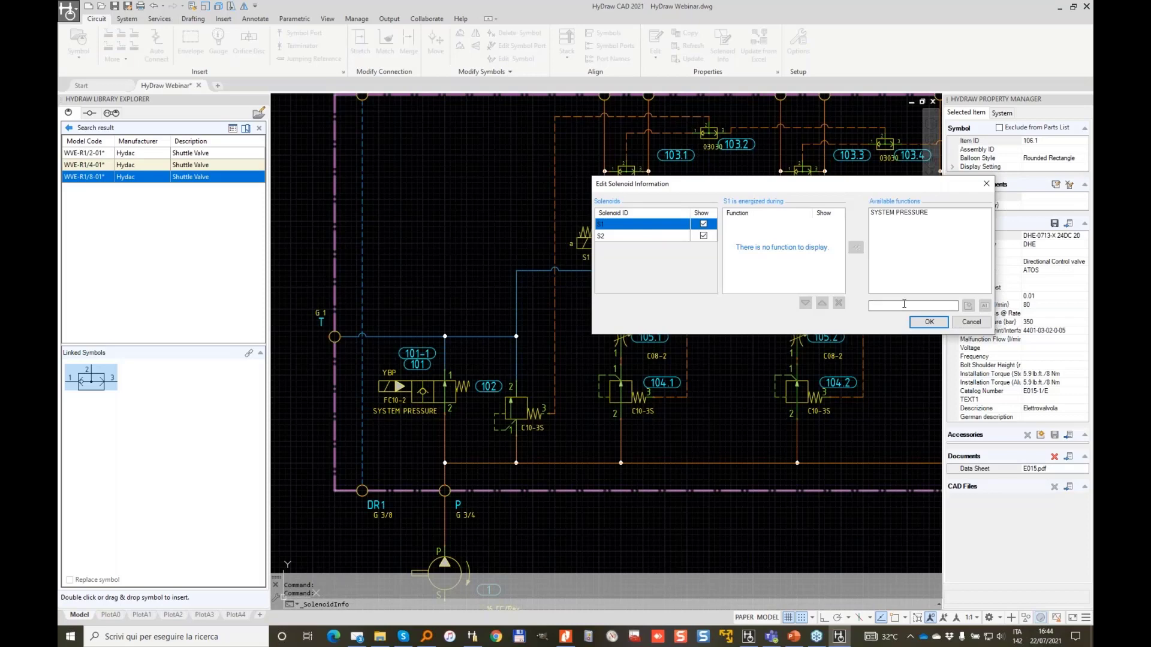
click(904, 304)
click(968, 305)
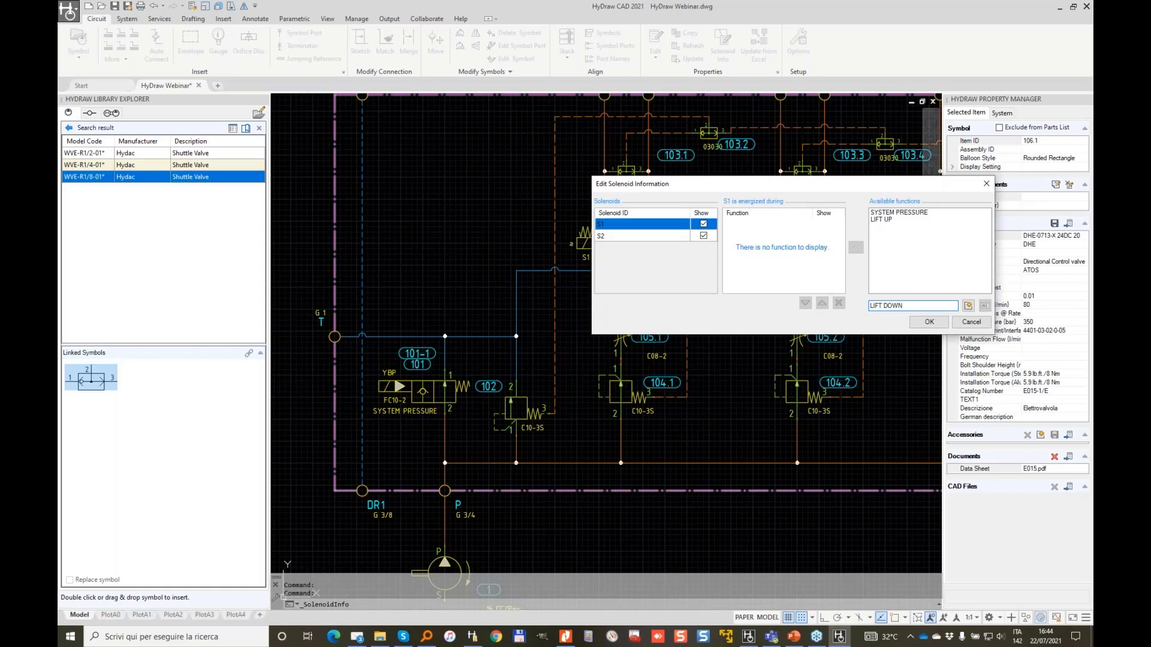
click(968, 305)
Assign the function LIFT UP to solenoid S1 and LIFT DOWN to solenoid S2 of valve 106.1.
click(881, 220)
click(856, 247)
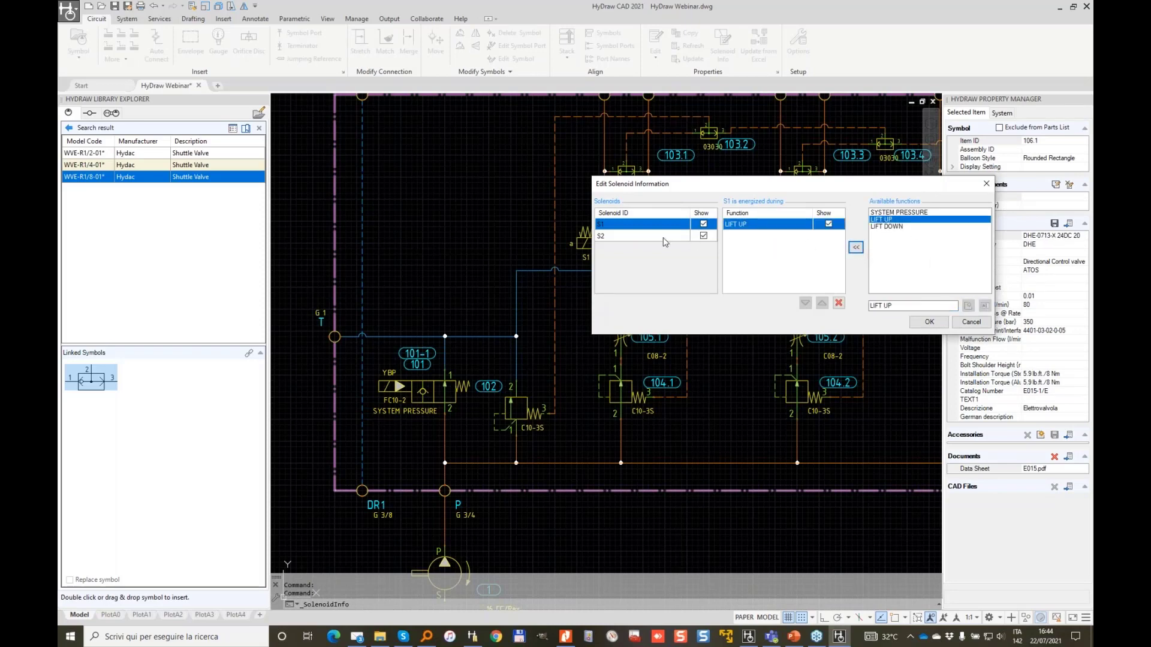
click(662, 237)
click(882, 228)
click(856, 247)
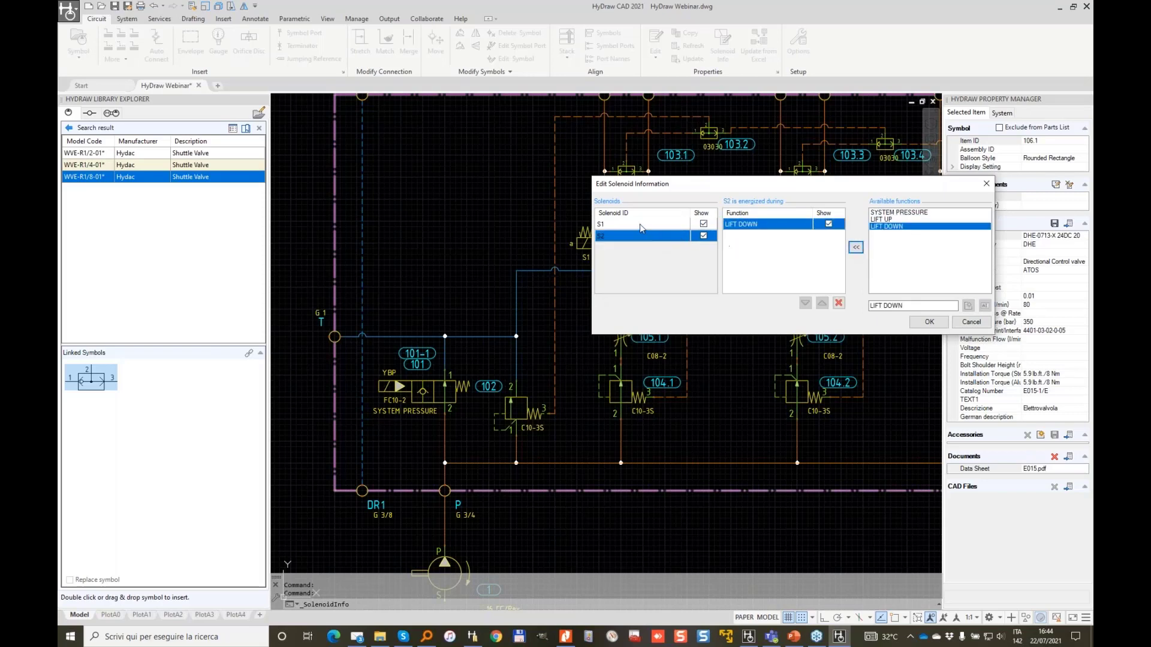
Rename the solenoids of valve 106.1 to Y01 and Y02 and apply the solenoid information.
click(651, 224)
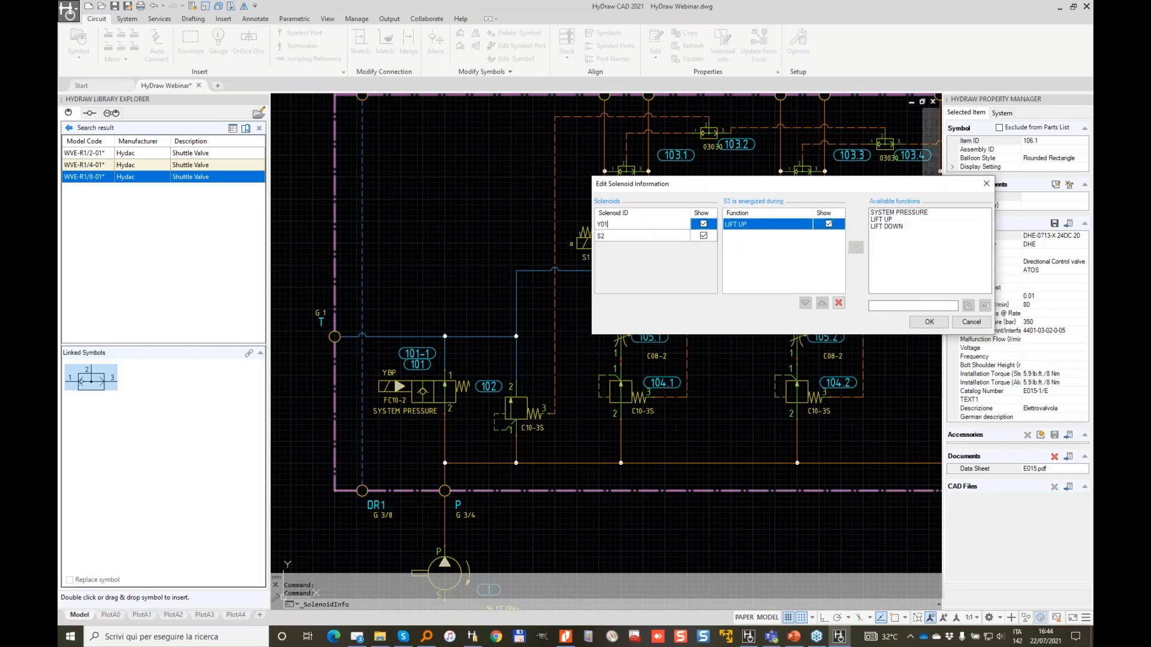
text(Y01)
click(624, 236)
click(929, 322)
Move the LIFT UP and LIFT DOWN labels above the two ends of valve 106.1.
scroll(528, 259, up, 5)
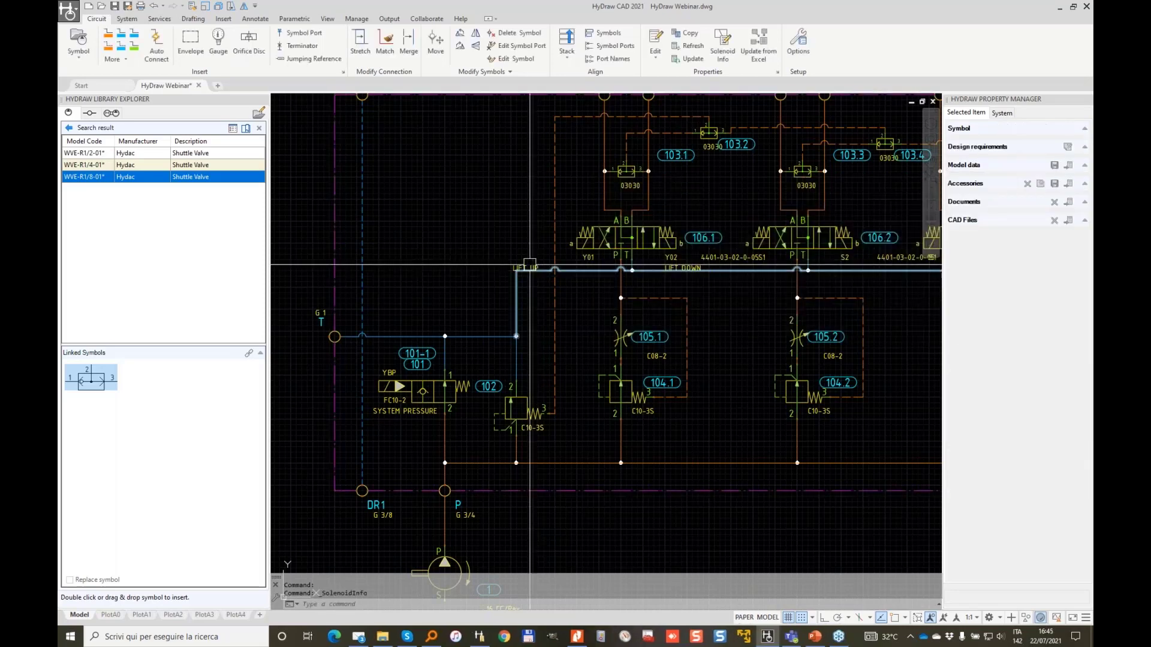
click(489, 280)
click(489, 280)
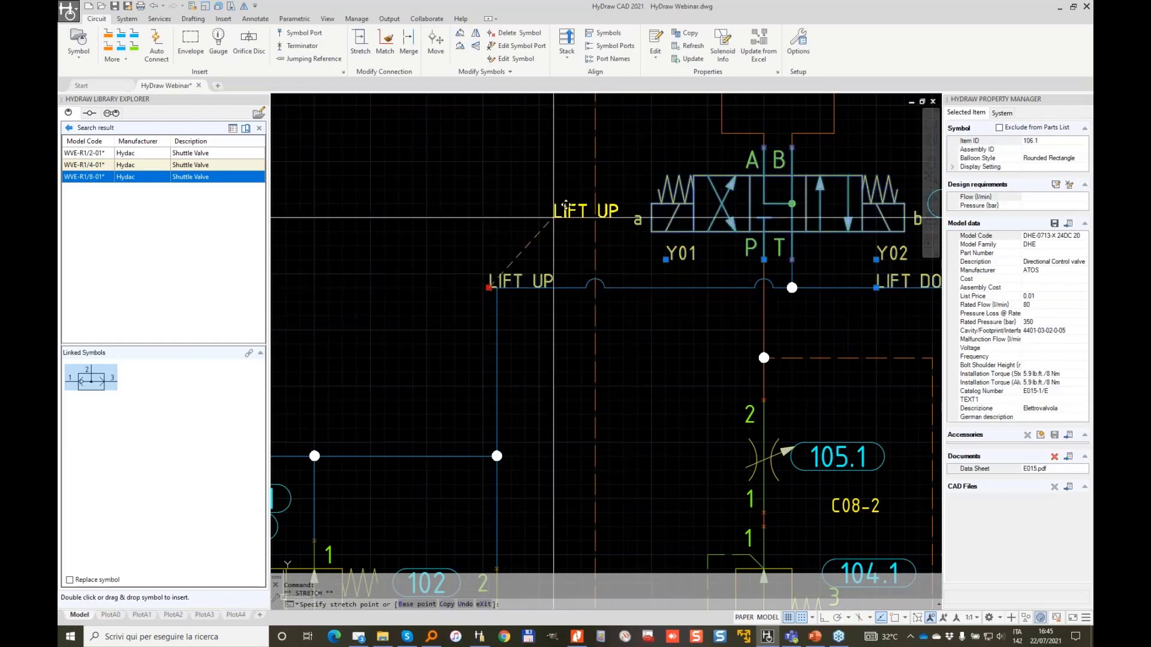
click(652, 160)
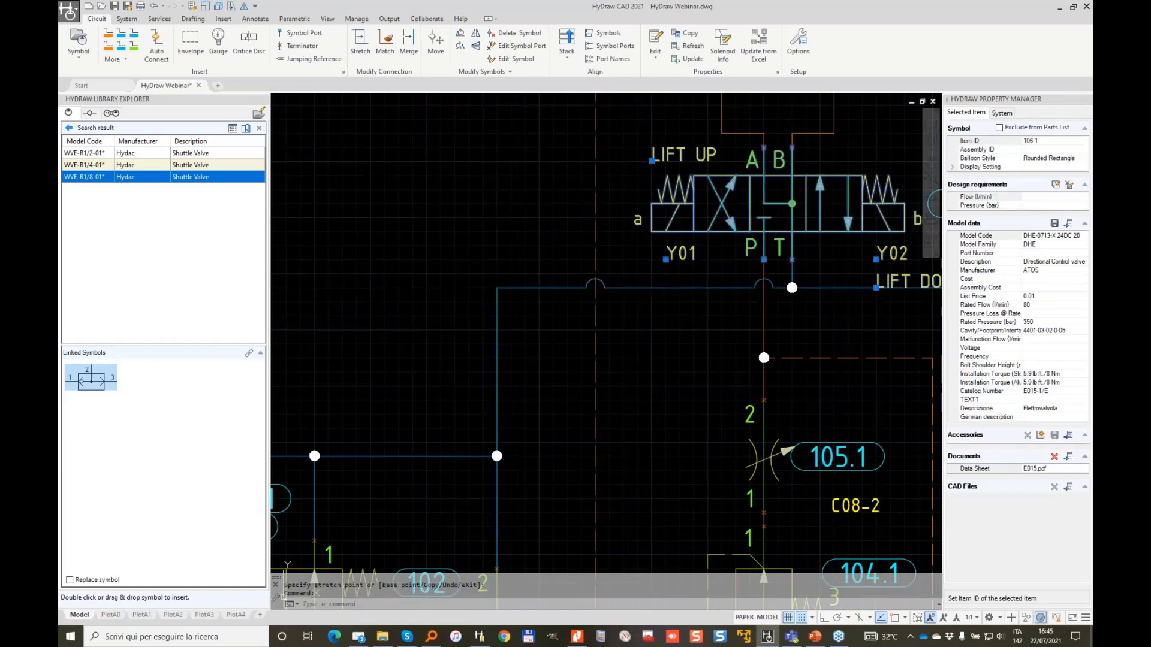
click(805, 161)
key(Escape)
Assign LIFT UP and LIFT DOWN to solenoid YBP of valve 101 and turn off the display of both functions.
scroll(771, 244, down, 5)
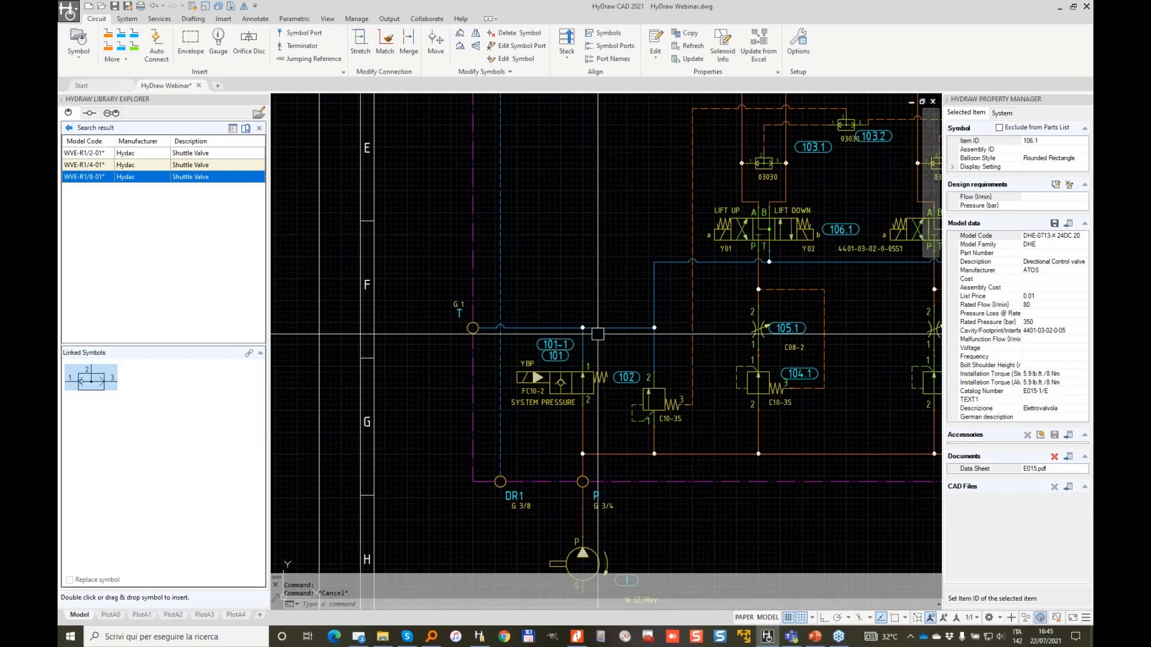
click(541, 391)
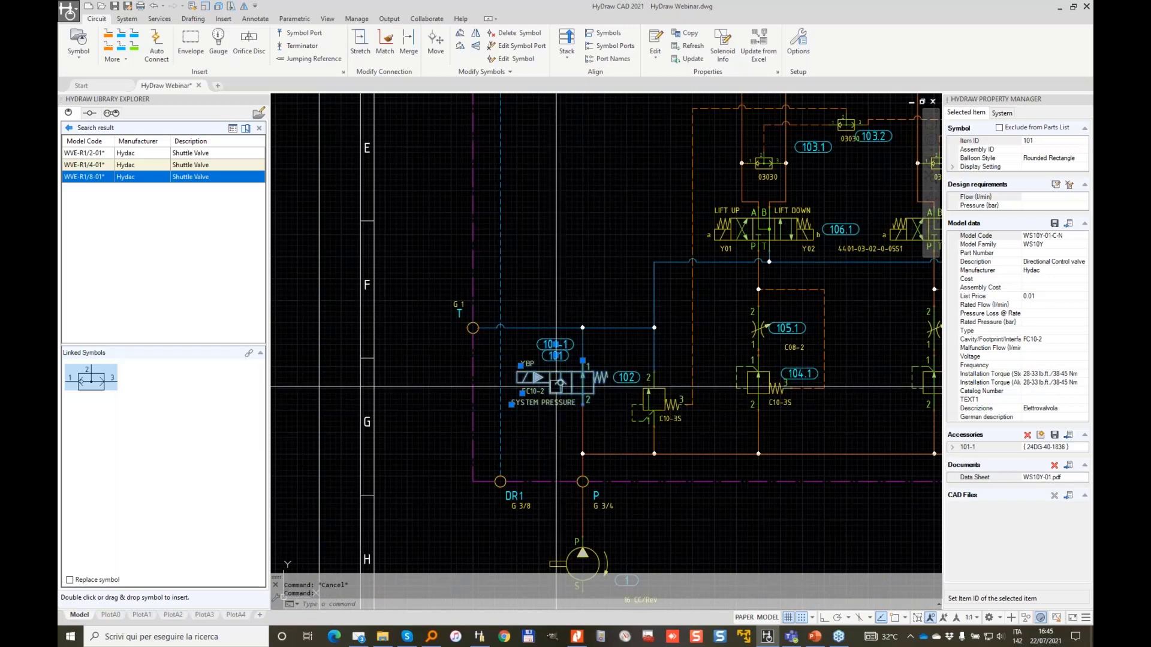
click(723, 45)
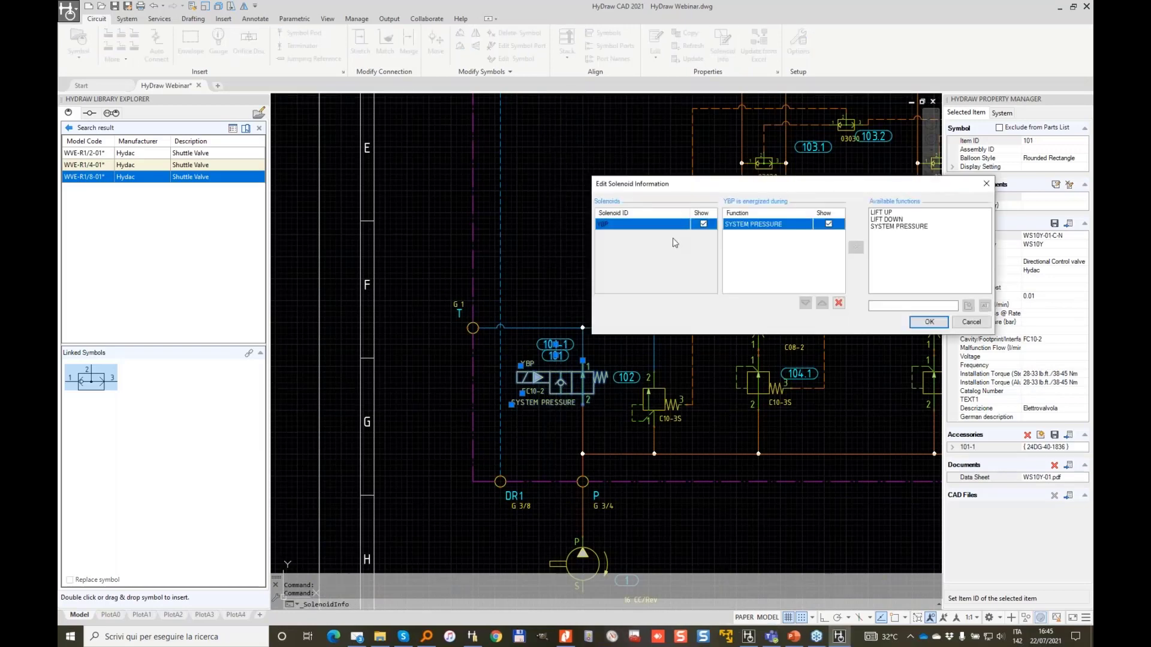
click(893, 213)
click(856, 248)
click(892, 220)
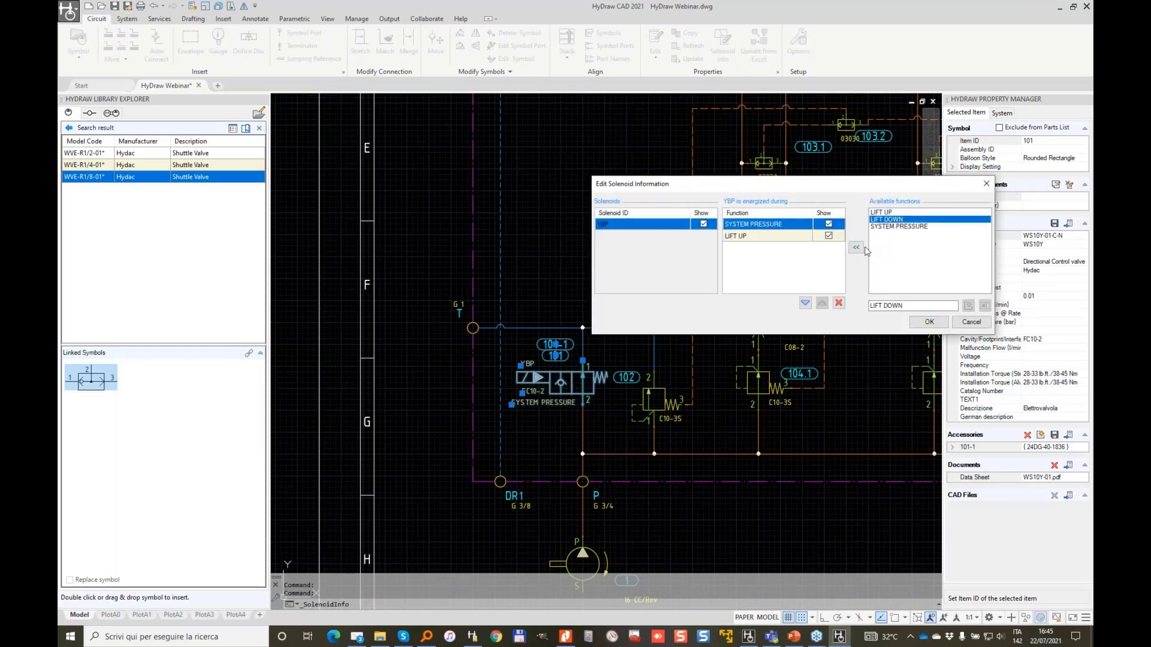
click(856, 247)
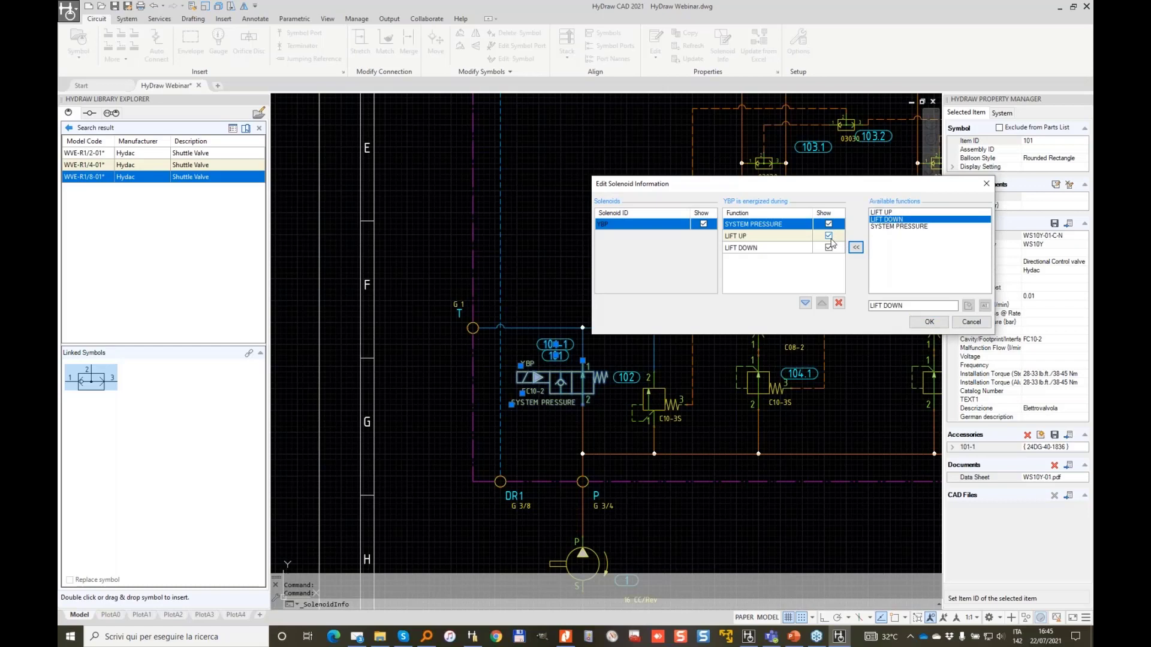
click(830, 237)
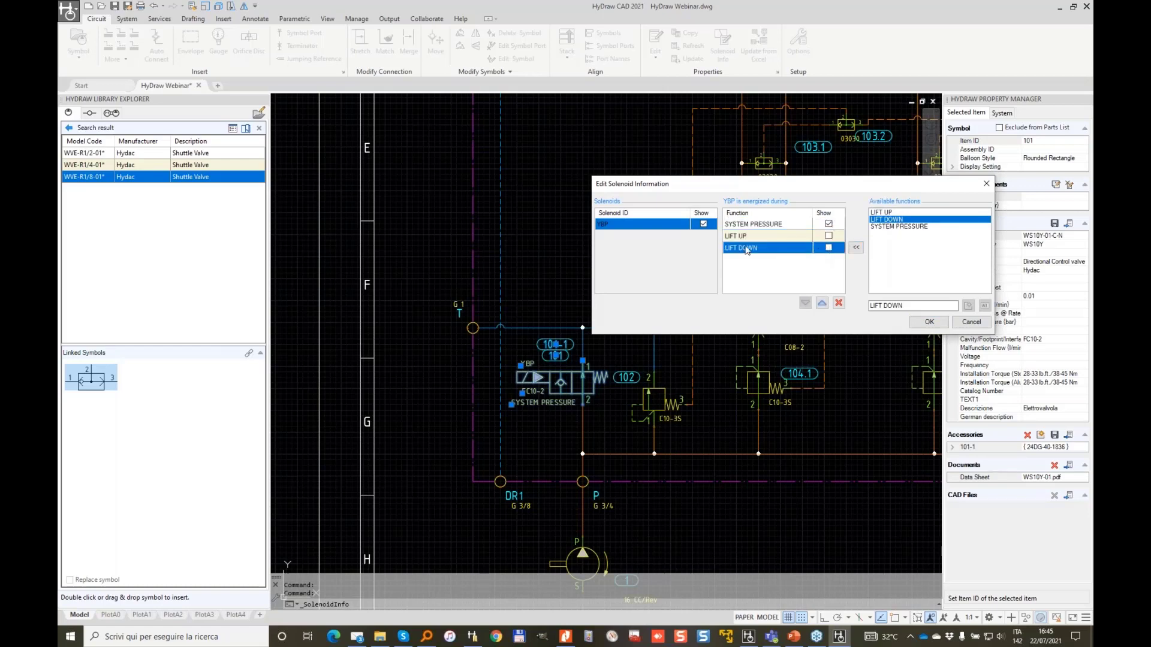
click(924, 324)
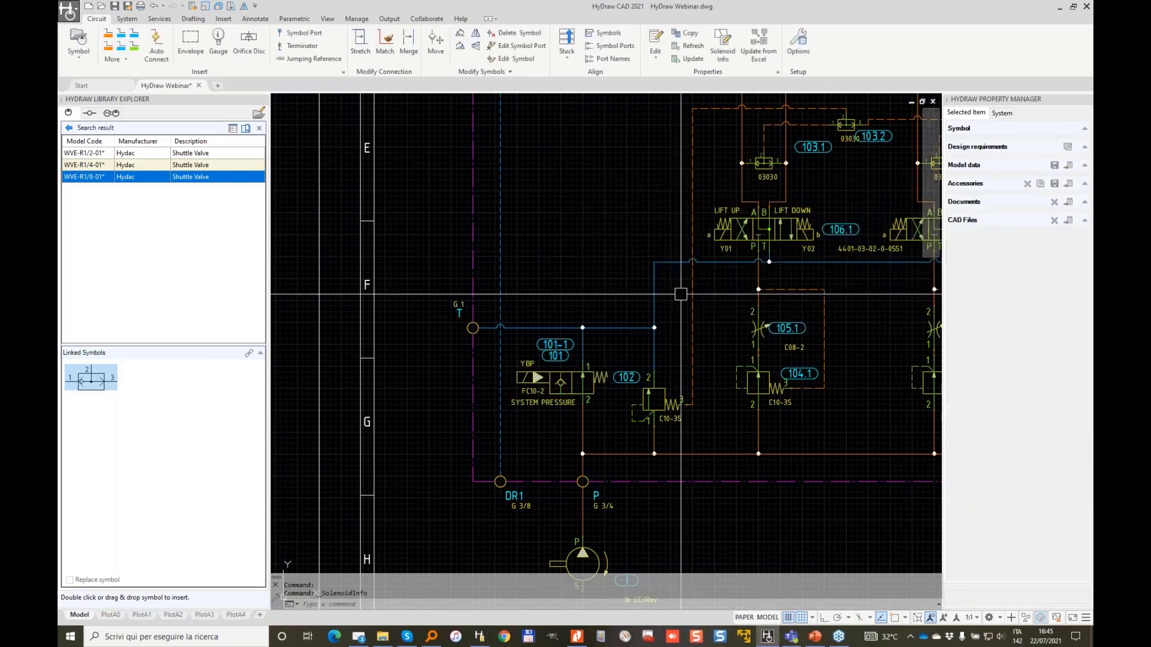
Create an actuation list from the circuit portion containing valves 101 and 106.1, without using item IDs.
scroll(680, 294, down, 3)
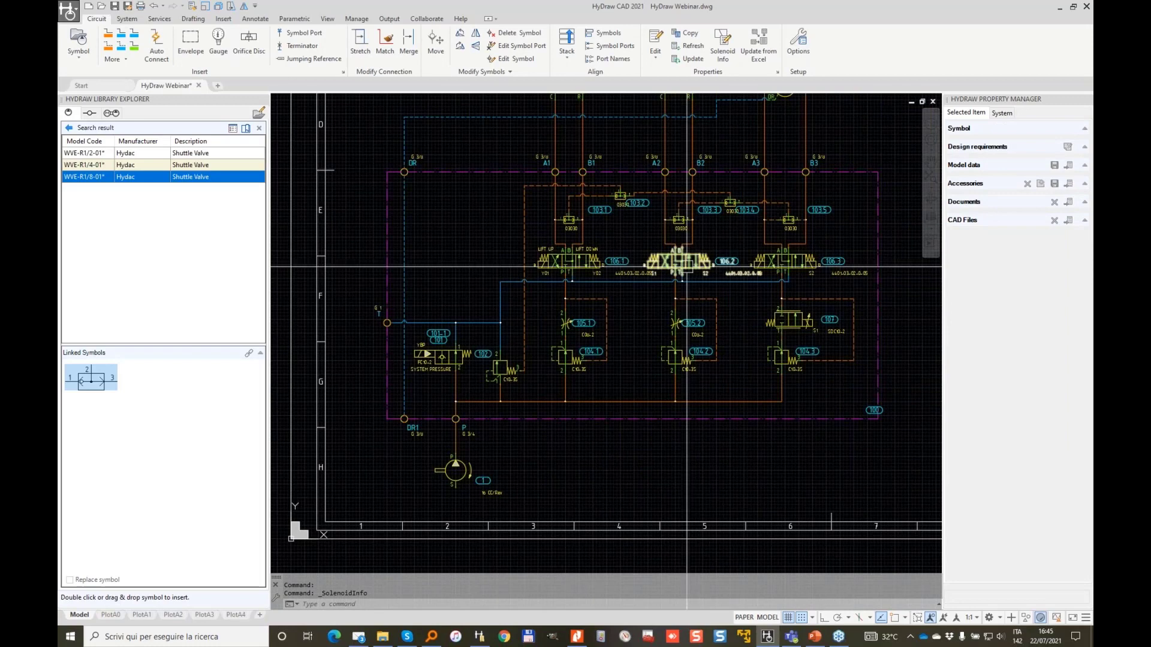
click(127, 19)
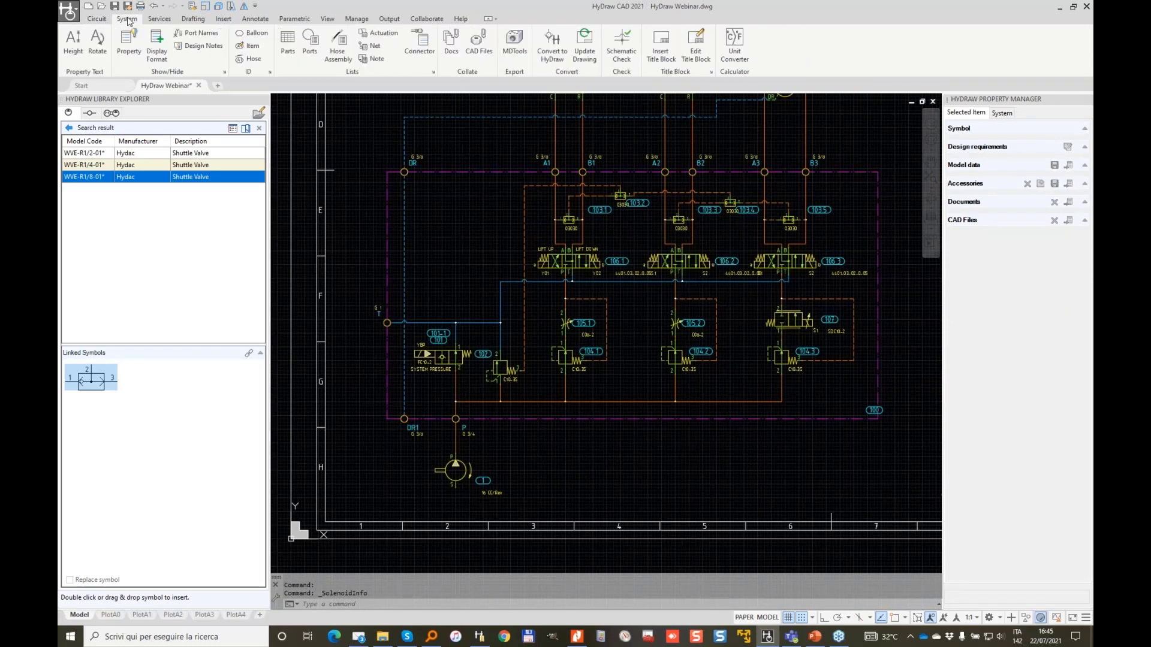
click(382, 33)
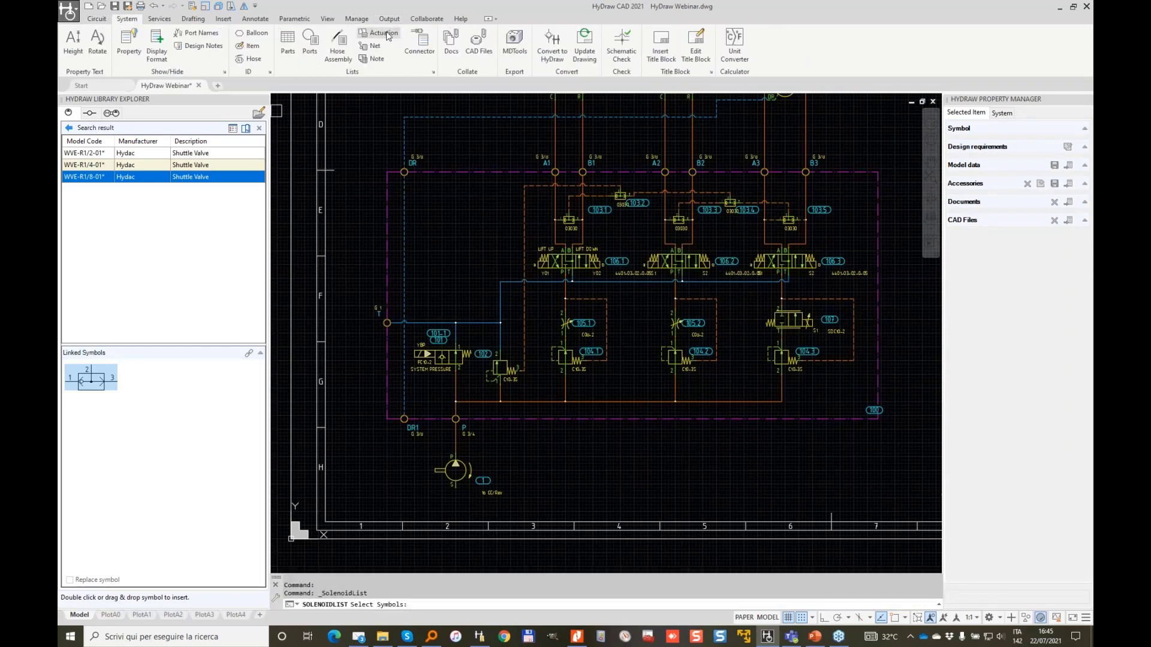
click(333, 142)
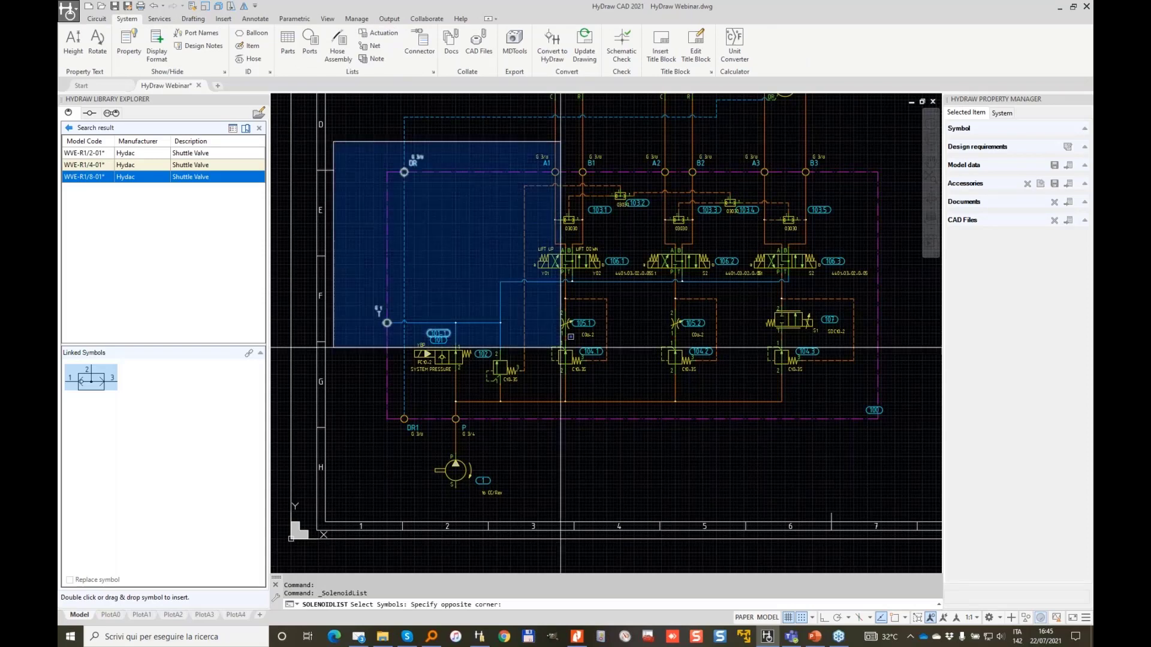
click(673, 451)
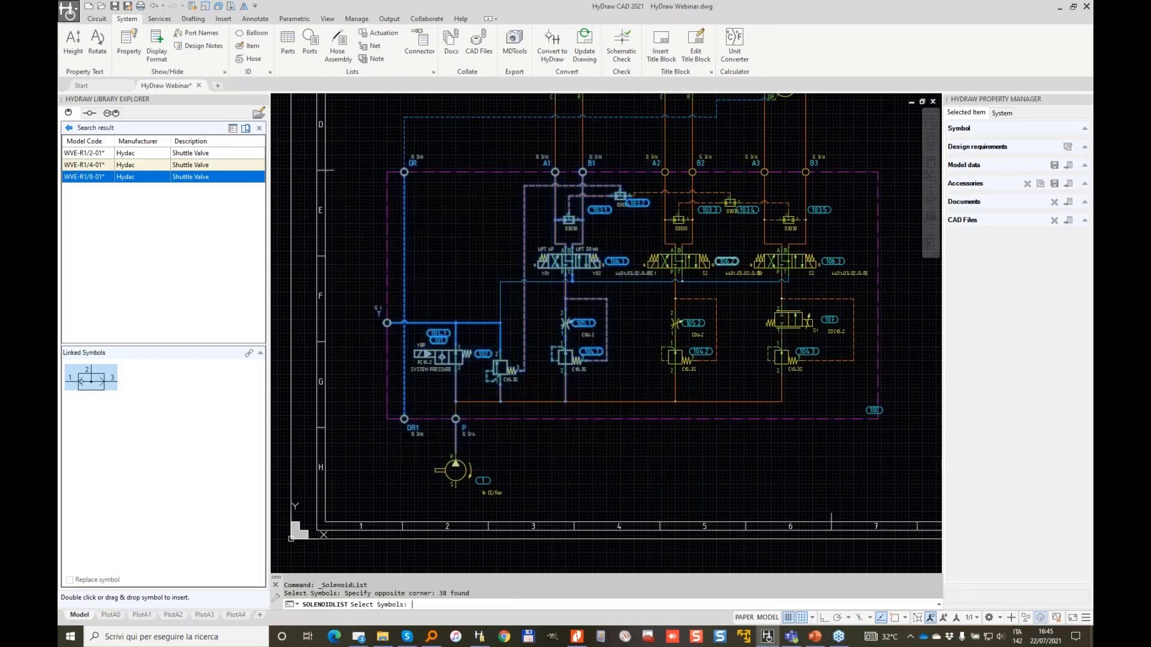
key(Return)
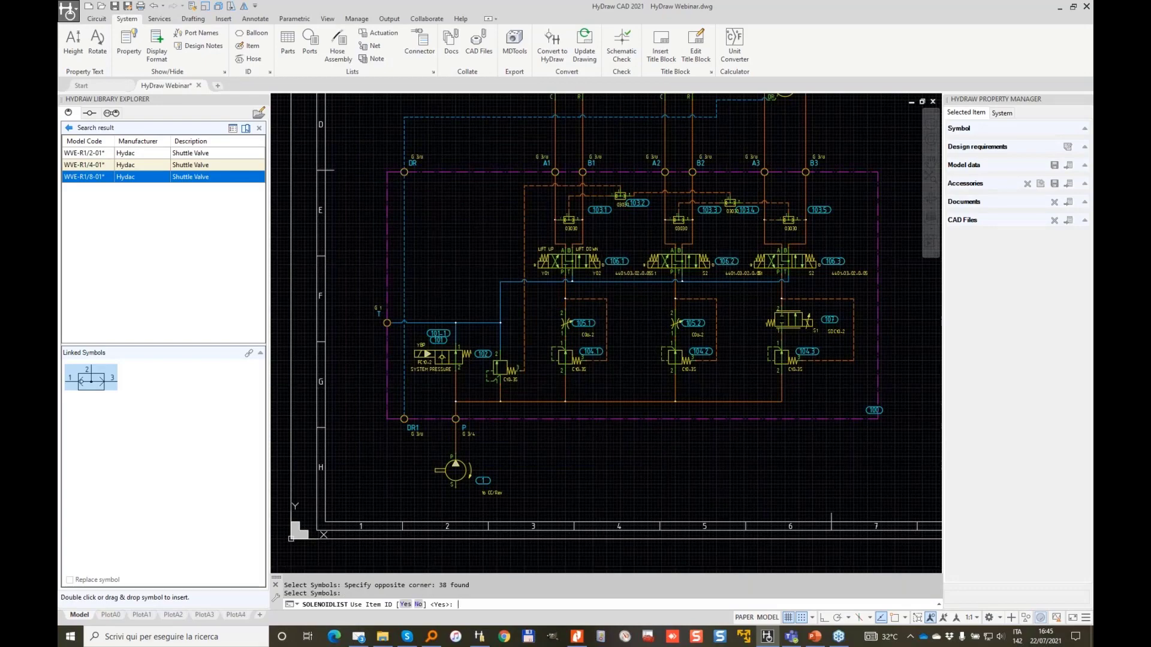
text(N)
key(Return)
Place the actuation list in the empty drawing area between the manifold boundary's right side and the sheet edge, above the title block.
click(362, 217)
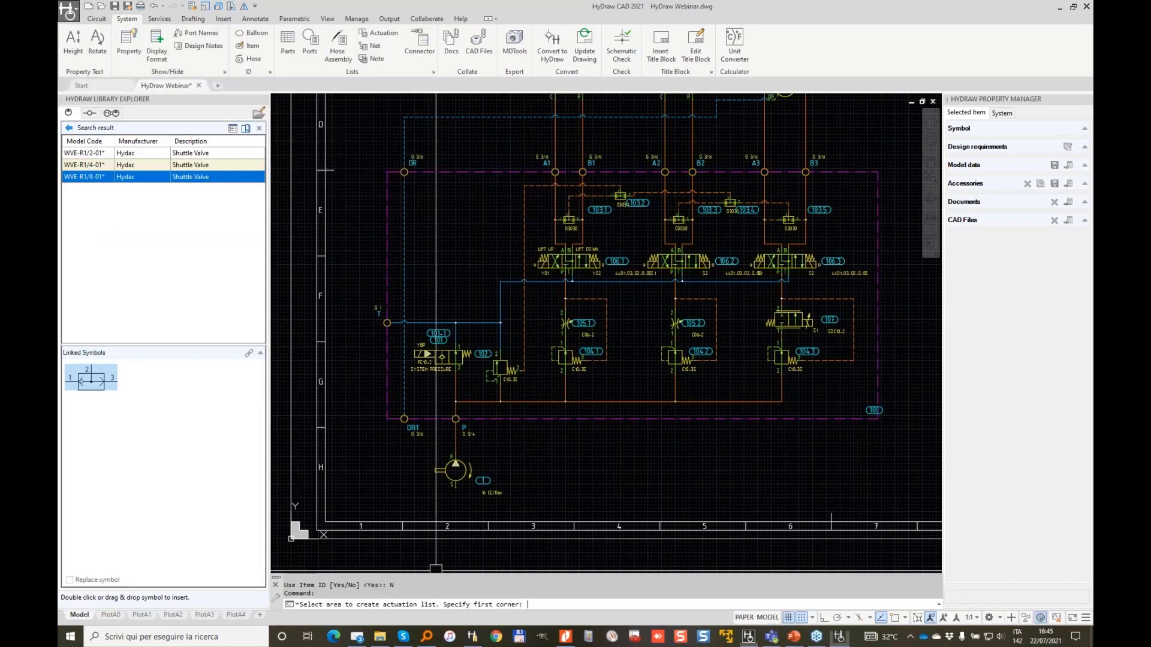
middle_drag(923, 210, 569, 211)
click(617, 188)
click(766, 235)
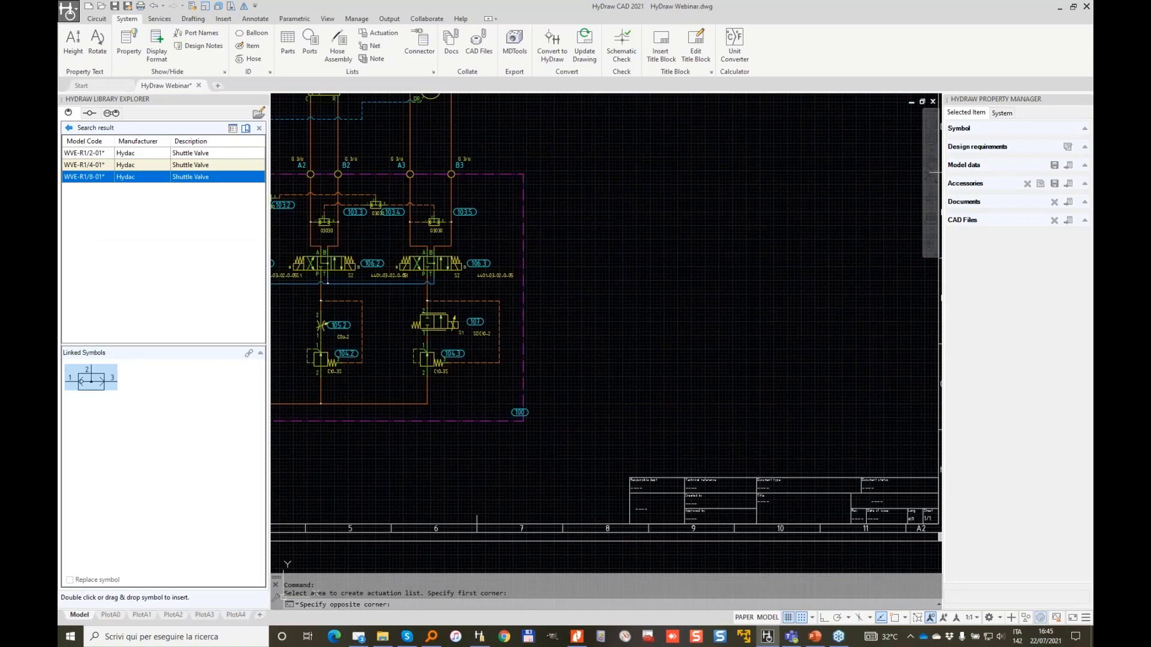
scroll(726, 255, up, 2)
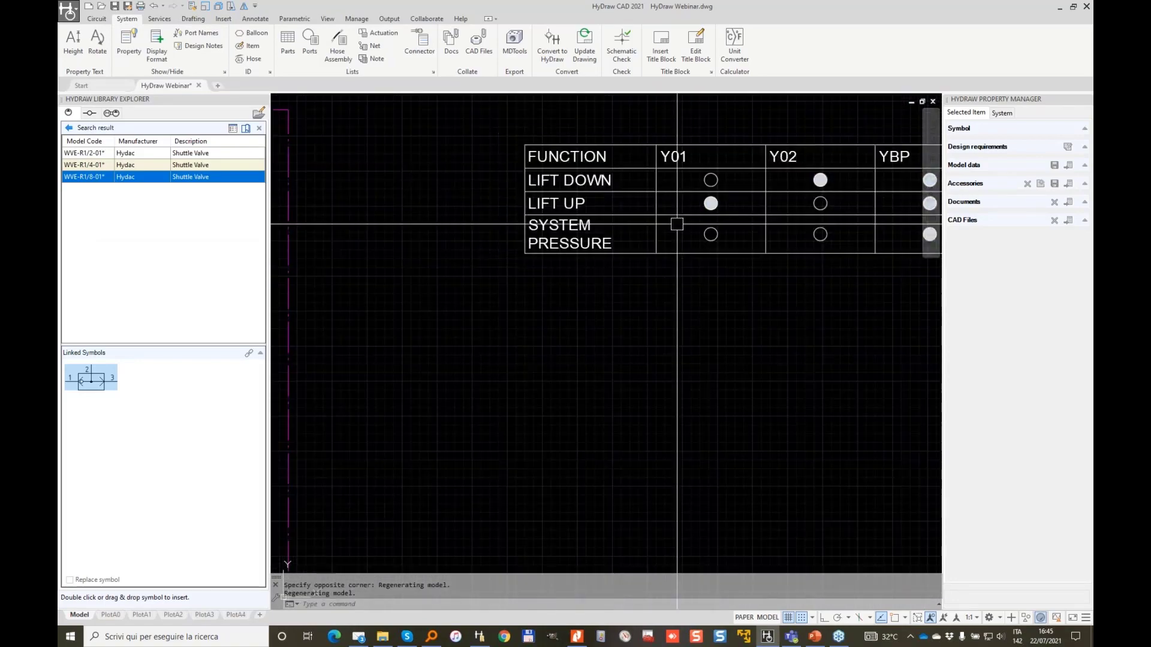
middle_drag(725, 240, 557, 300)
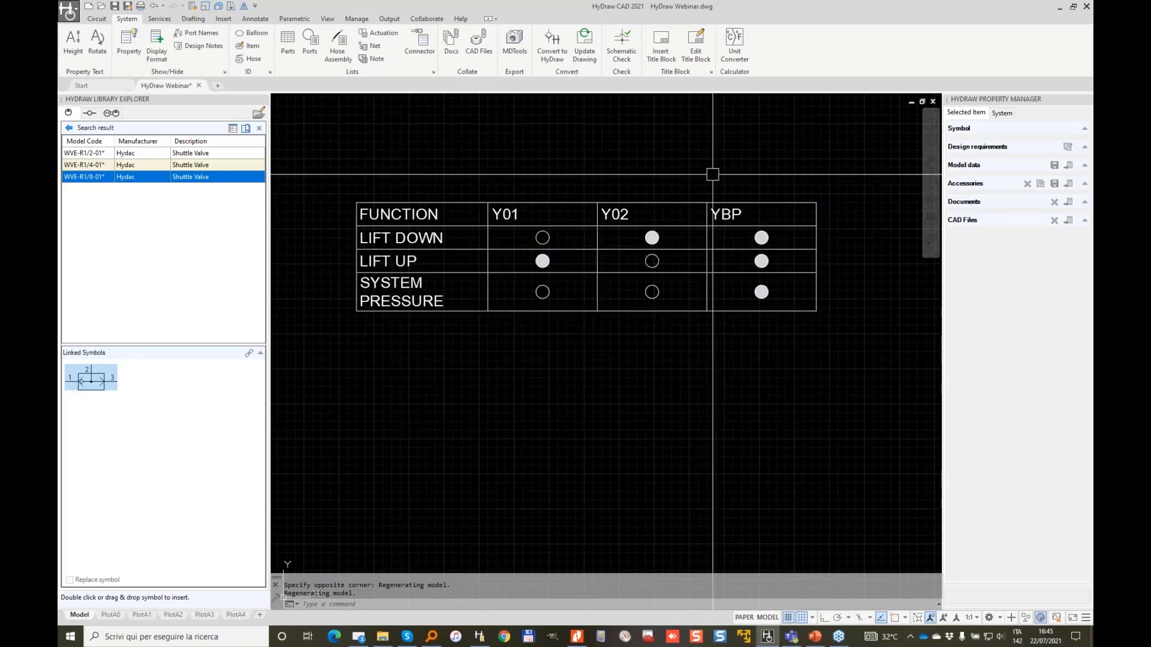
Set the Solenoid ID column width to 20 in the HyDraw default actuation chart format and apply the list options.
click(434, 72)
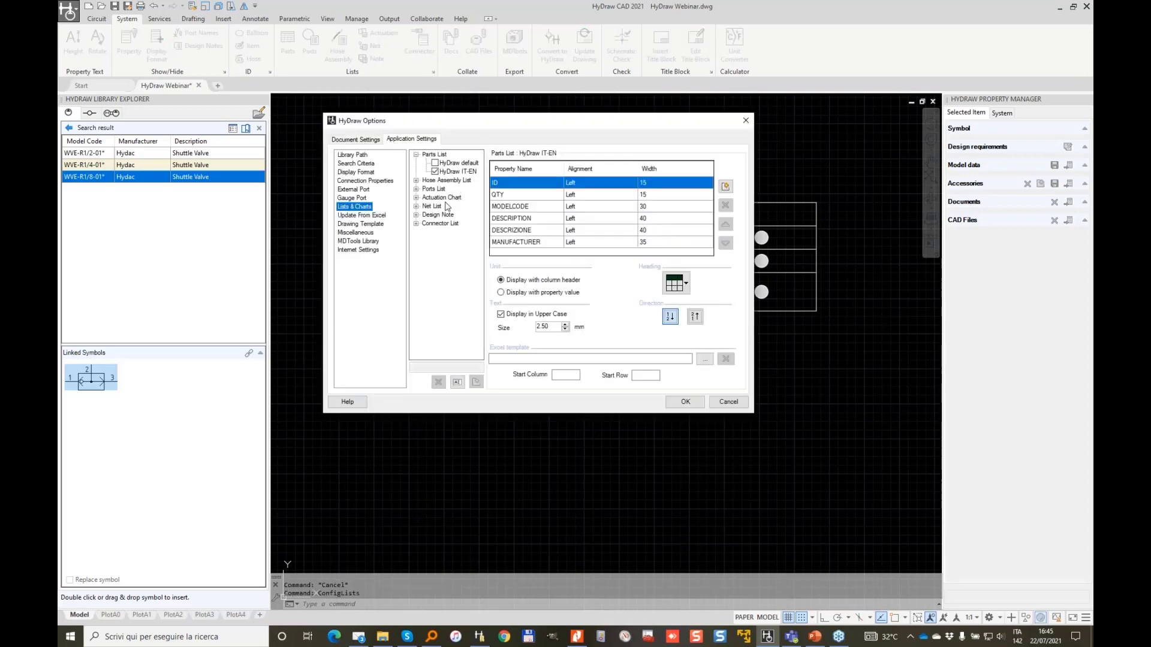
double_click(425, 198)
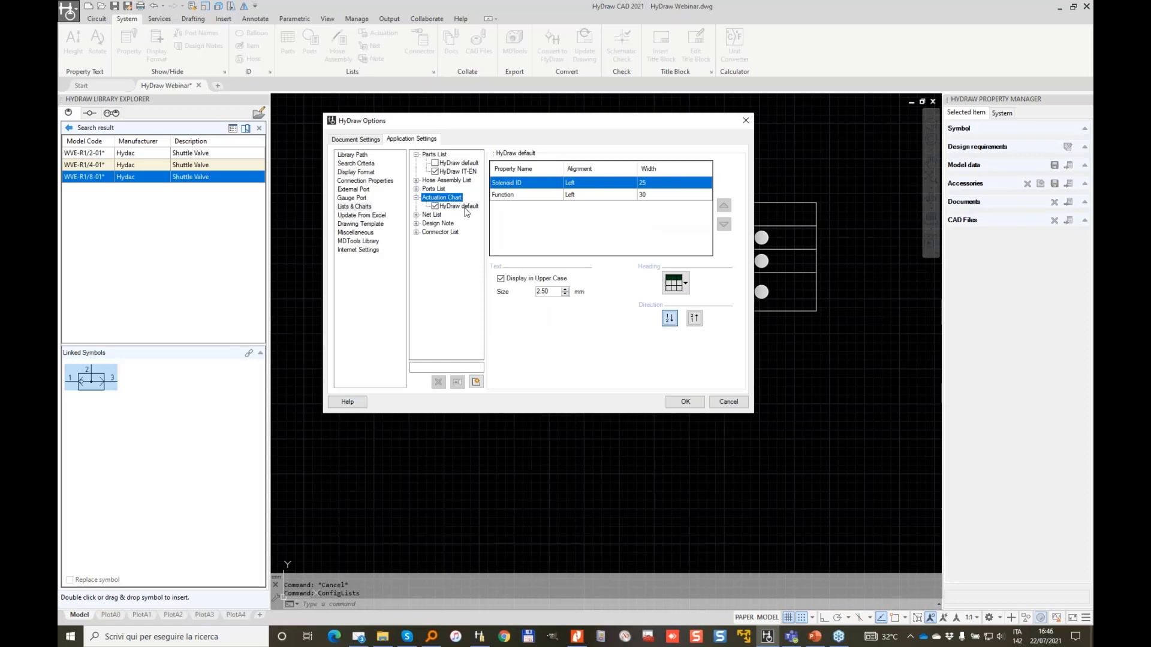
click(674, 185)
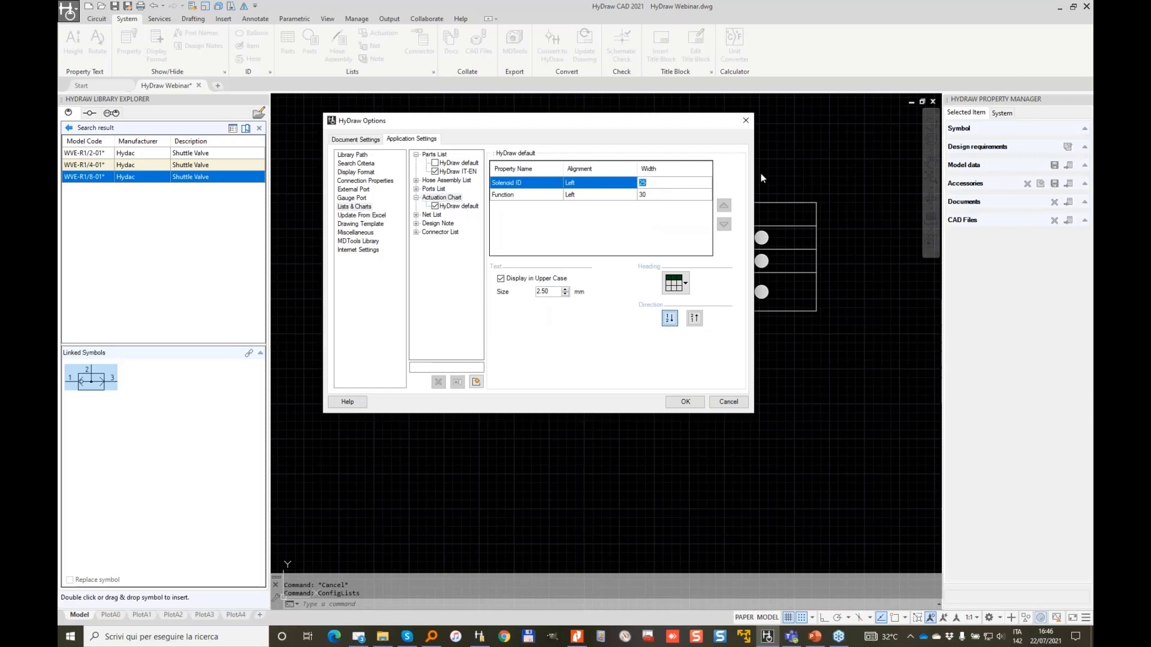
text(20)
click(674, 194)
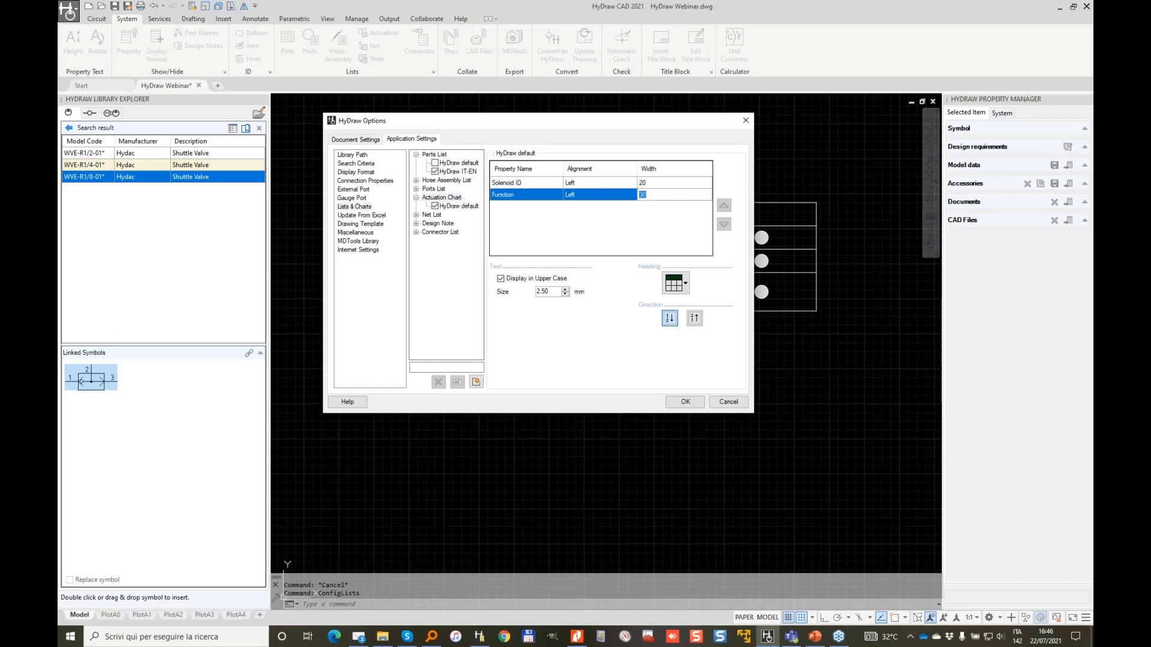
click(687, 407)
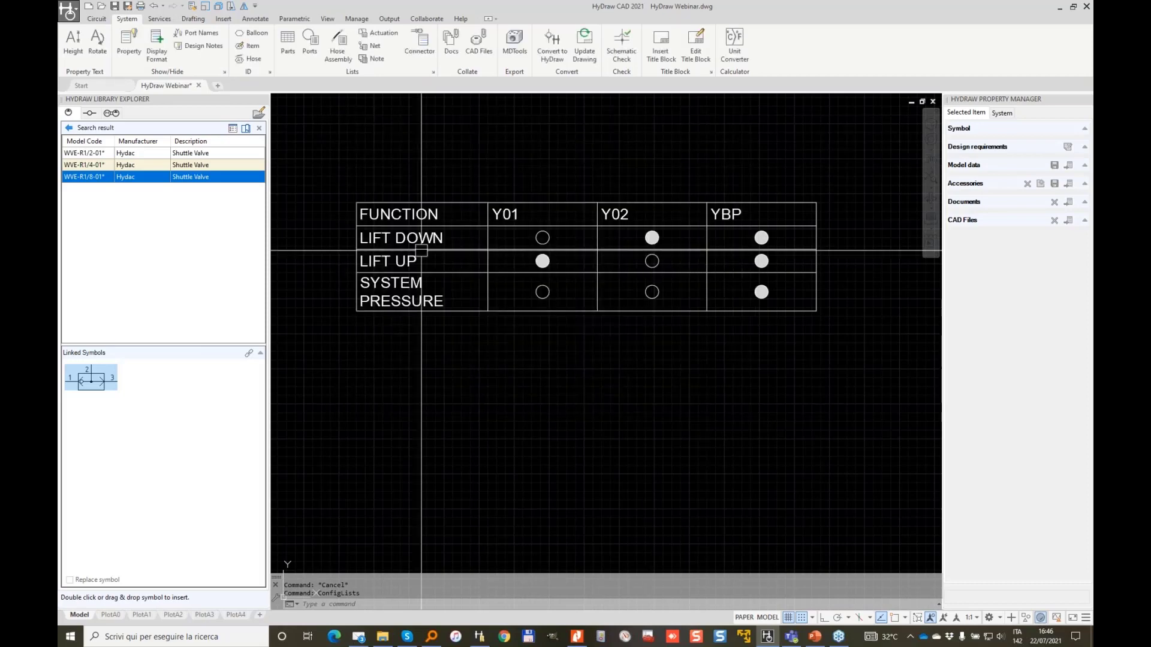
scroll(444, 249, down, 2)
middle_drag(445, 249, 697, 255)
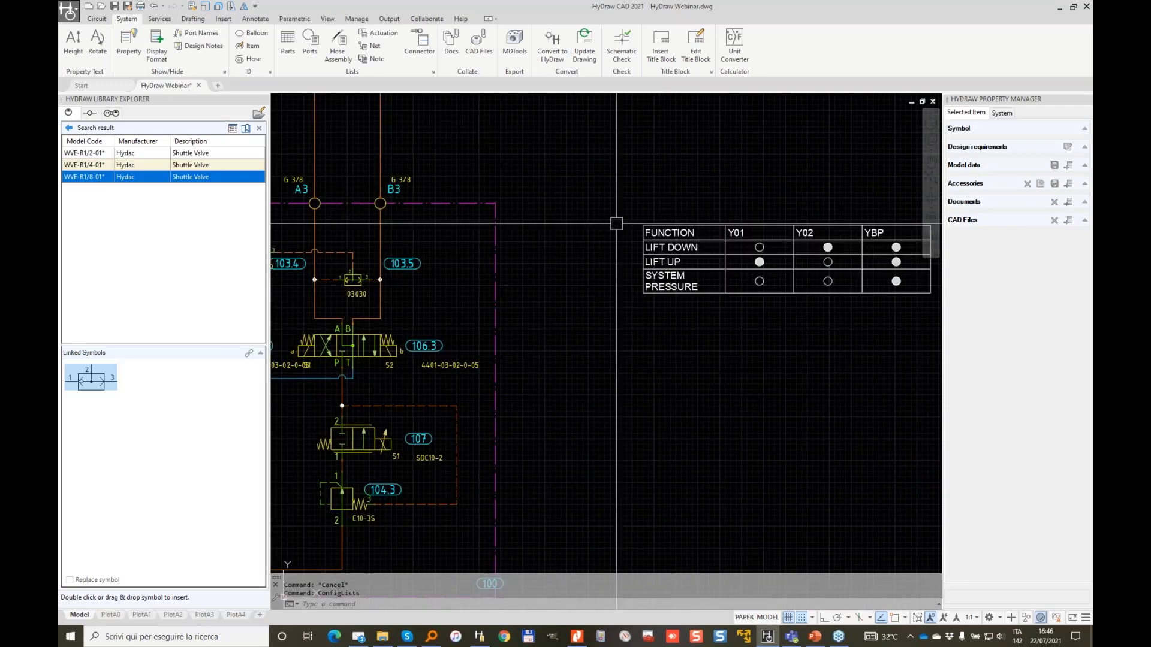